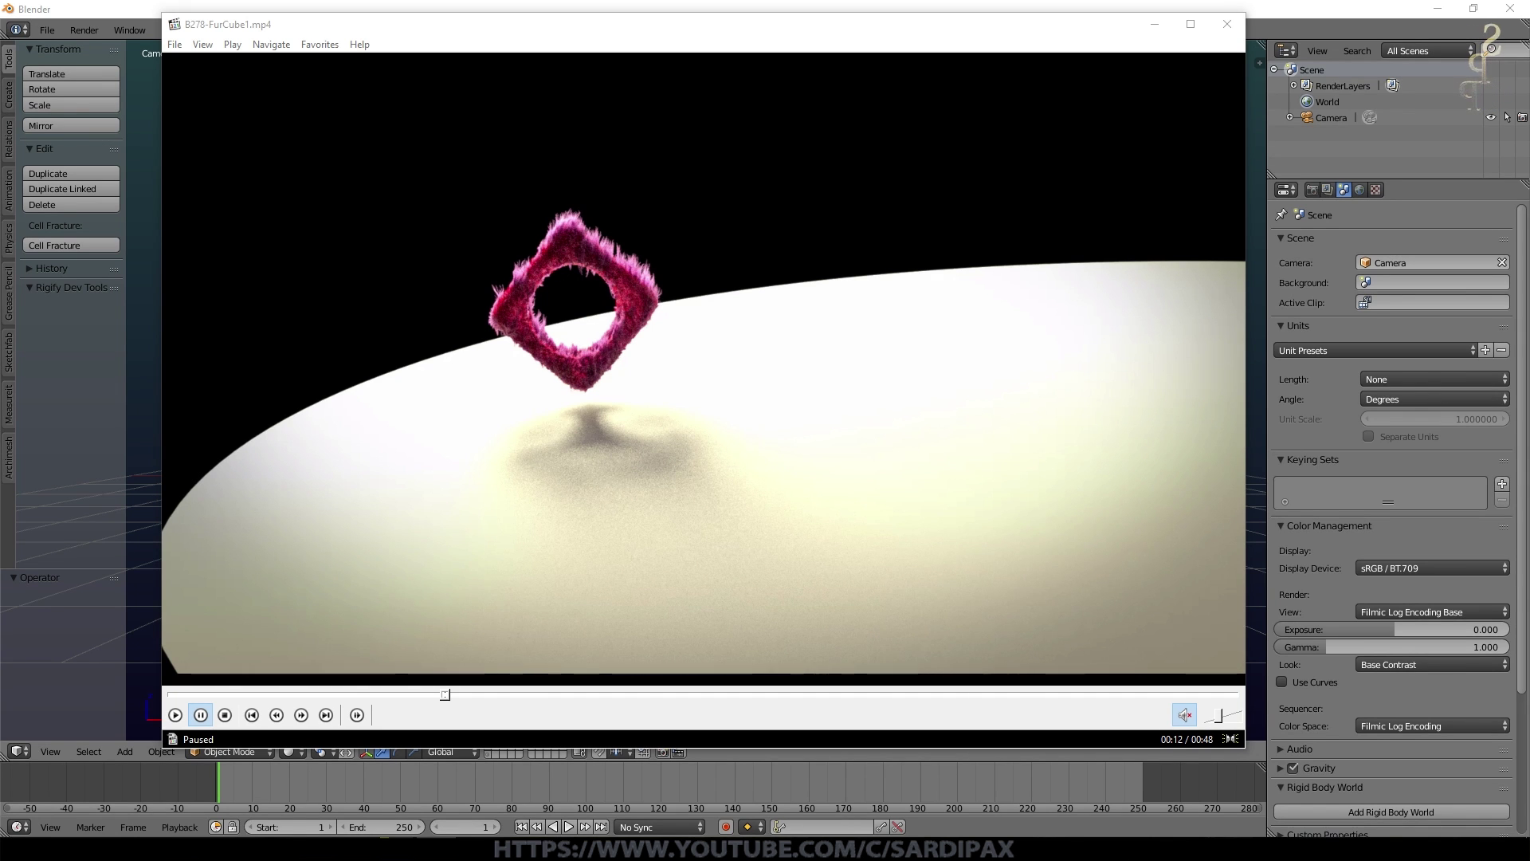
- Resume the fur cube preview video and close the player after viewing it
left_click(582, 557)
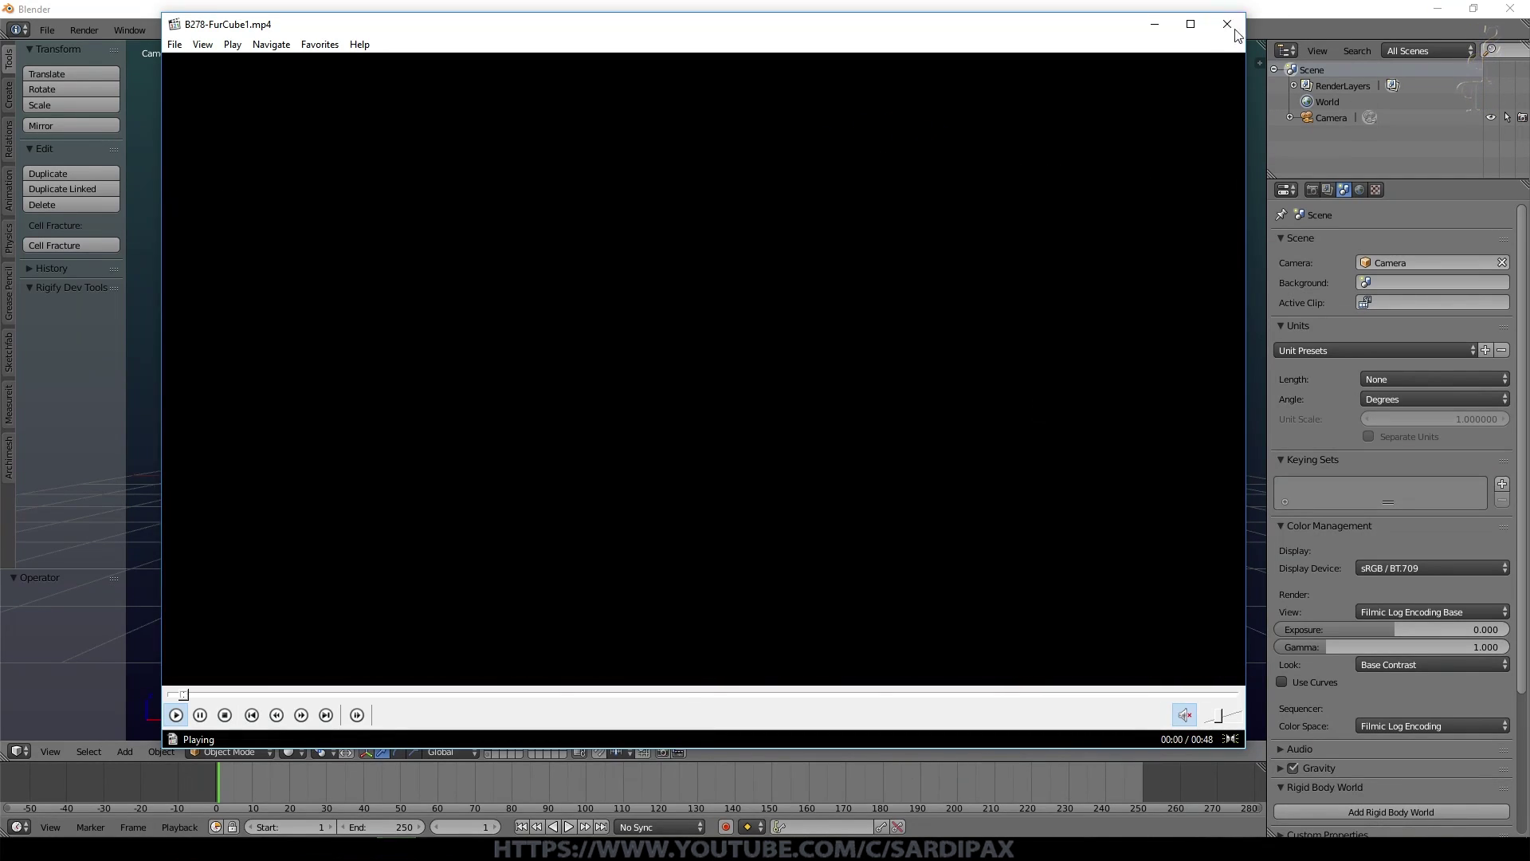
left_click(1227, 24)
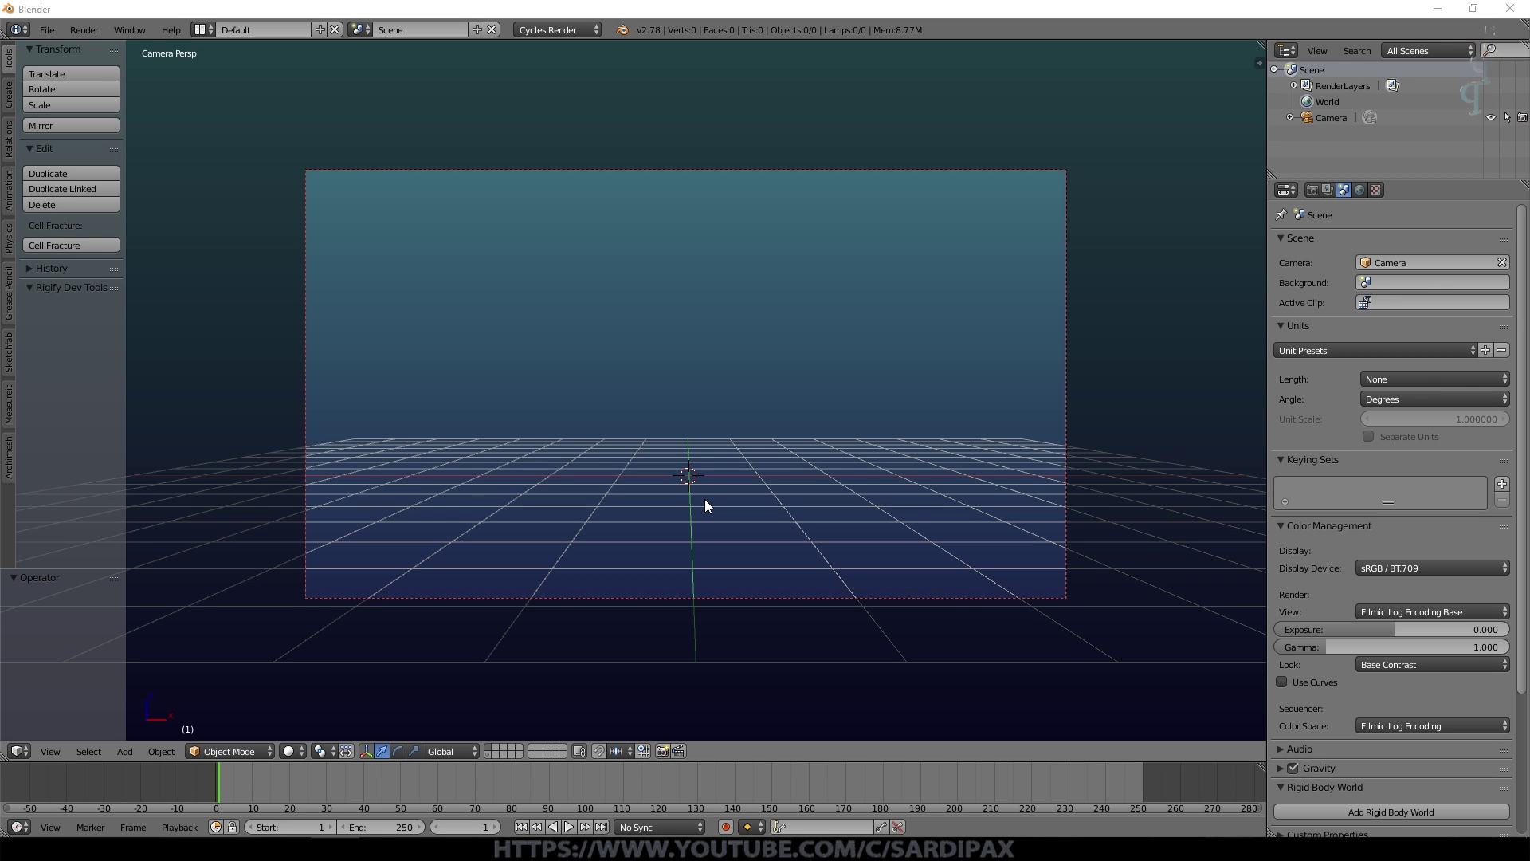
- Add a mesh plane near the centre of the grid and scale it up by about 6.9 as the floor
left_click(752, 478)
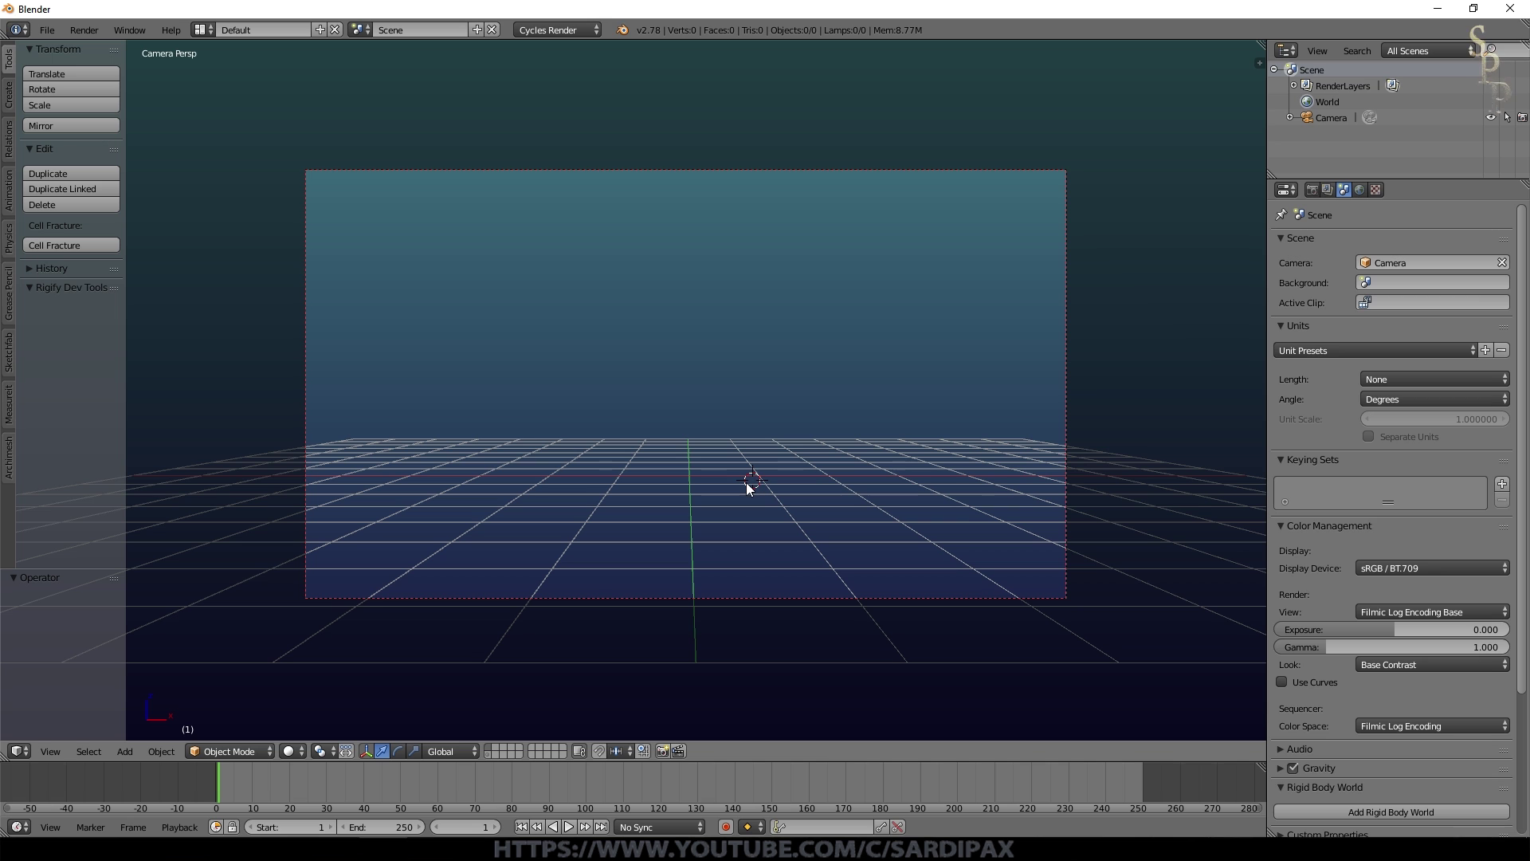
key("shift+a")
mouse_move(754, 483)
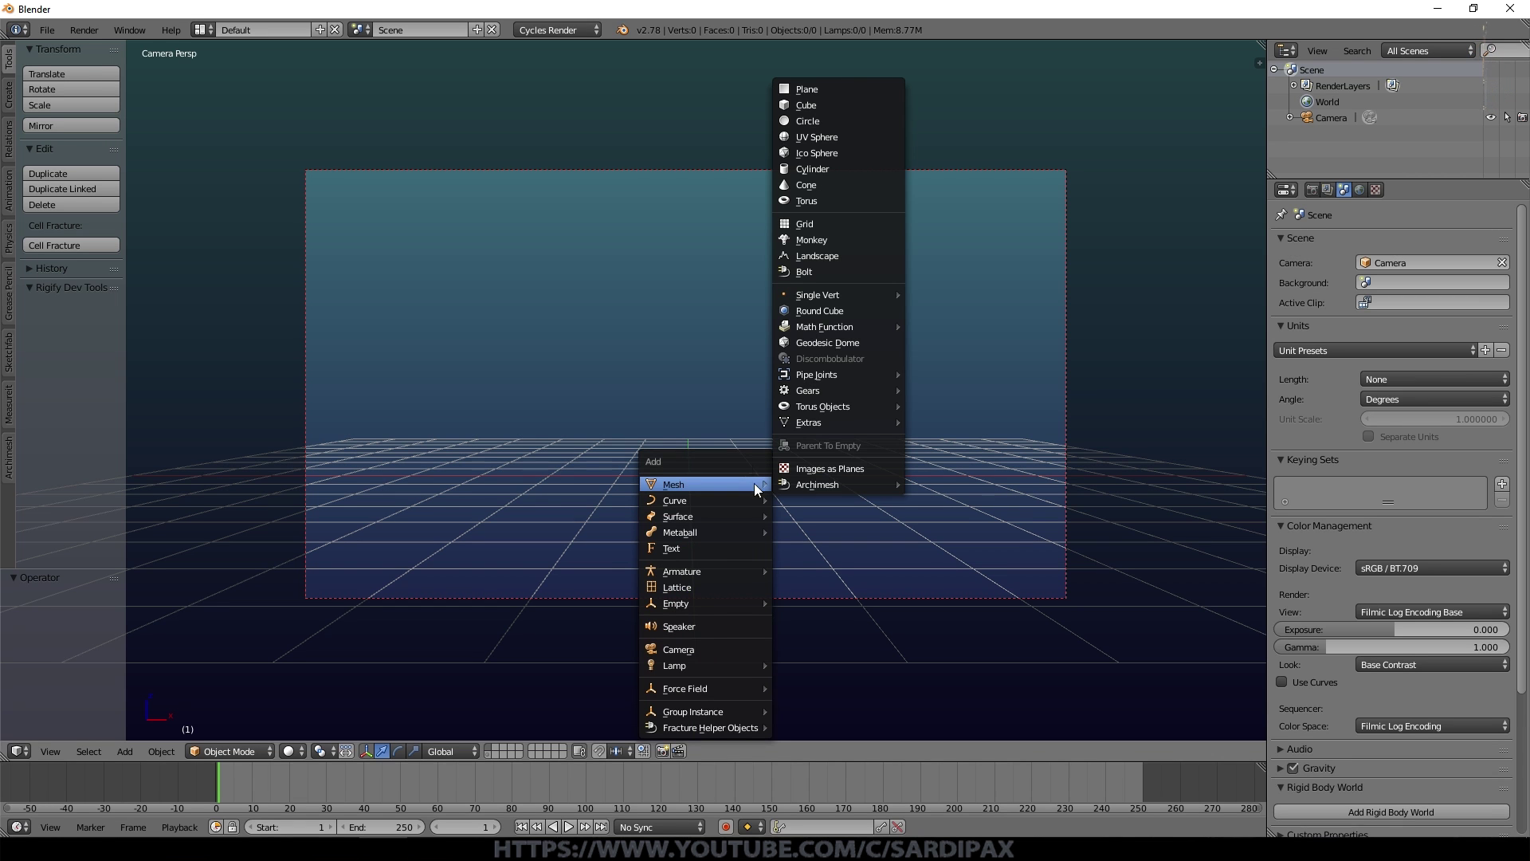
left_click(829, 88)
key("s")
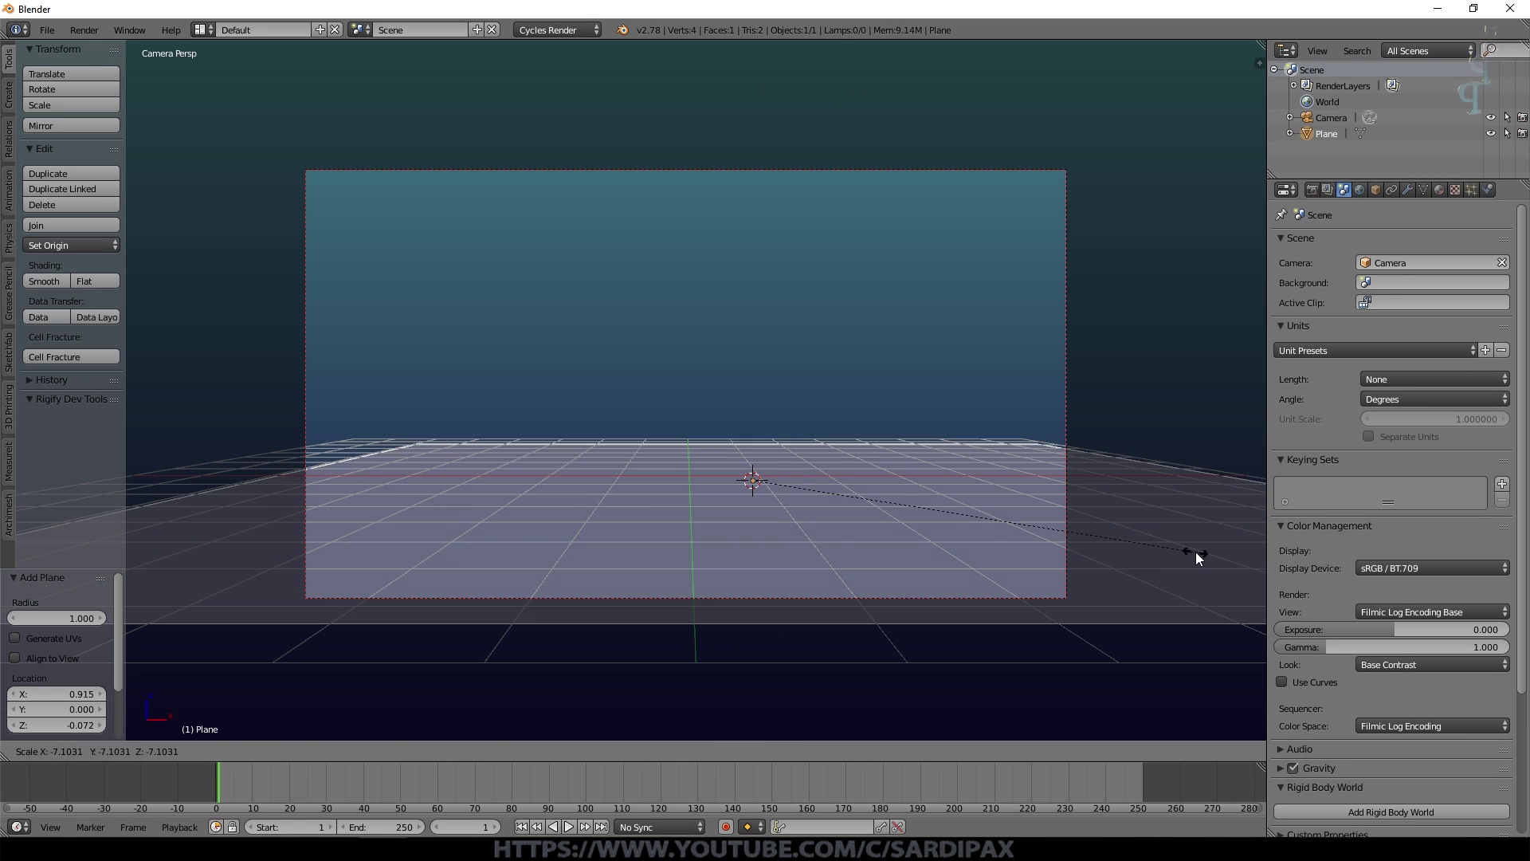
left_click(1186, 556)
- Nudge the plane slightly upward and about 0.5 units in the negative X direction
key("g")
key("z")
left_click(749, 413)
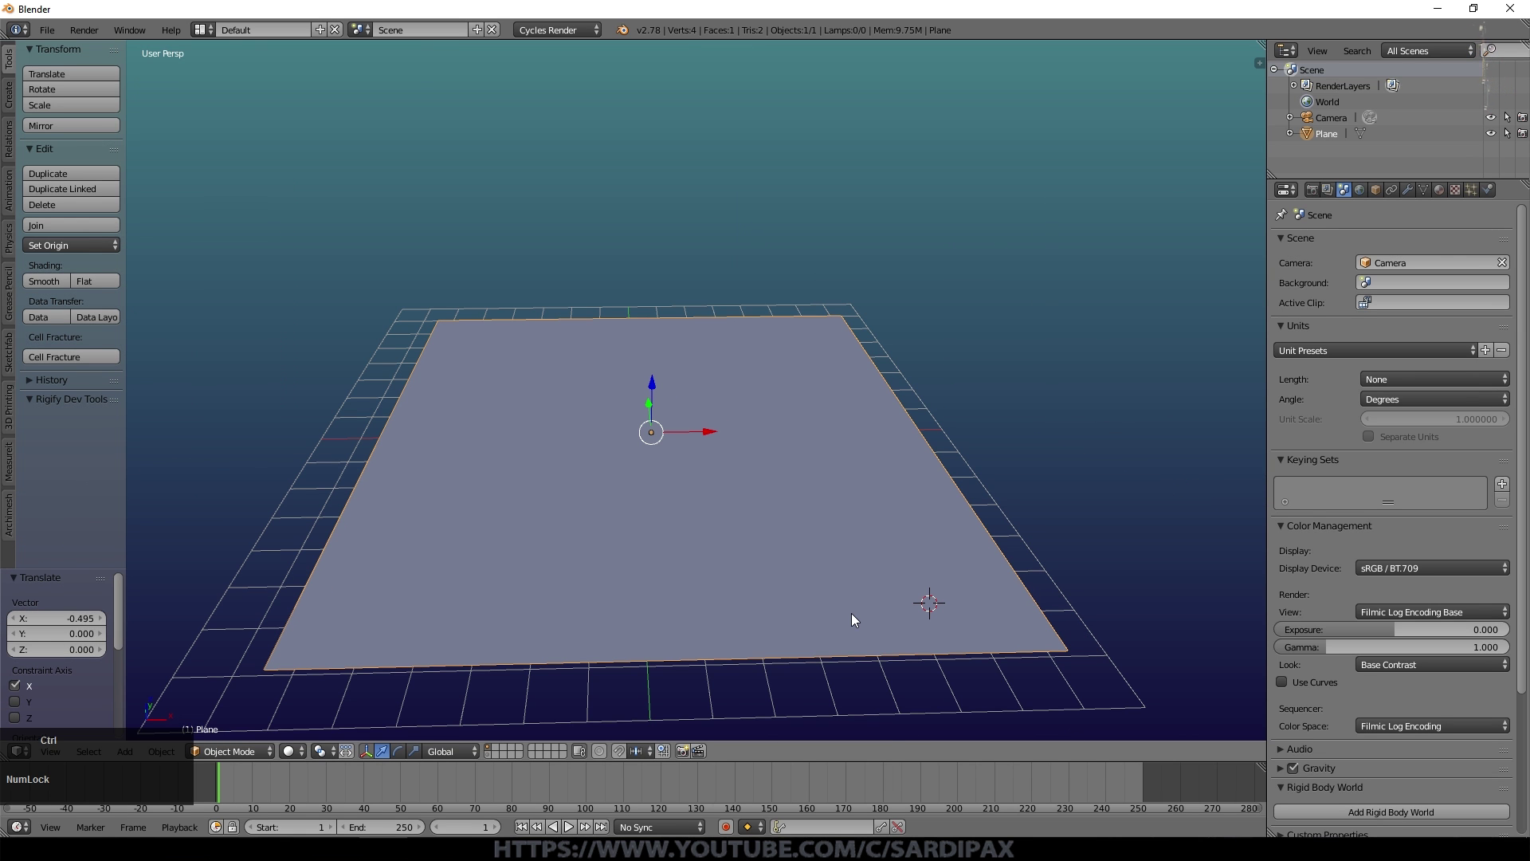
key("ctrl+a")
left_click(826, 660)
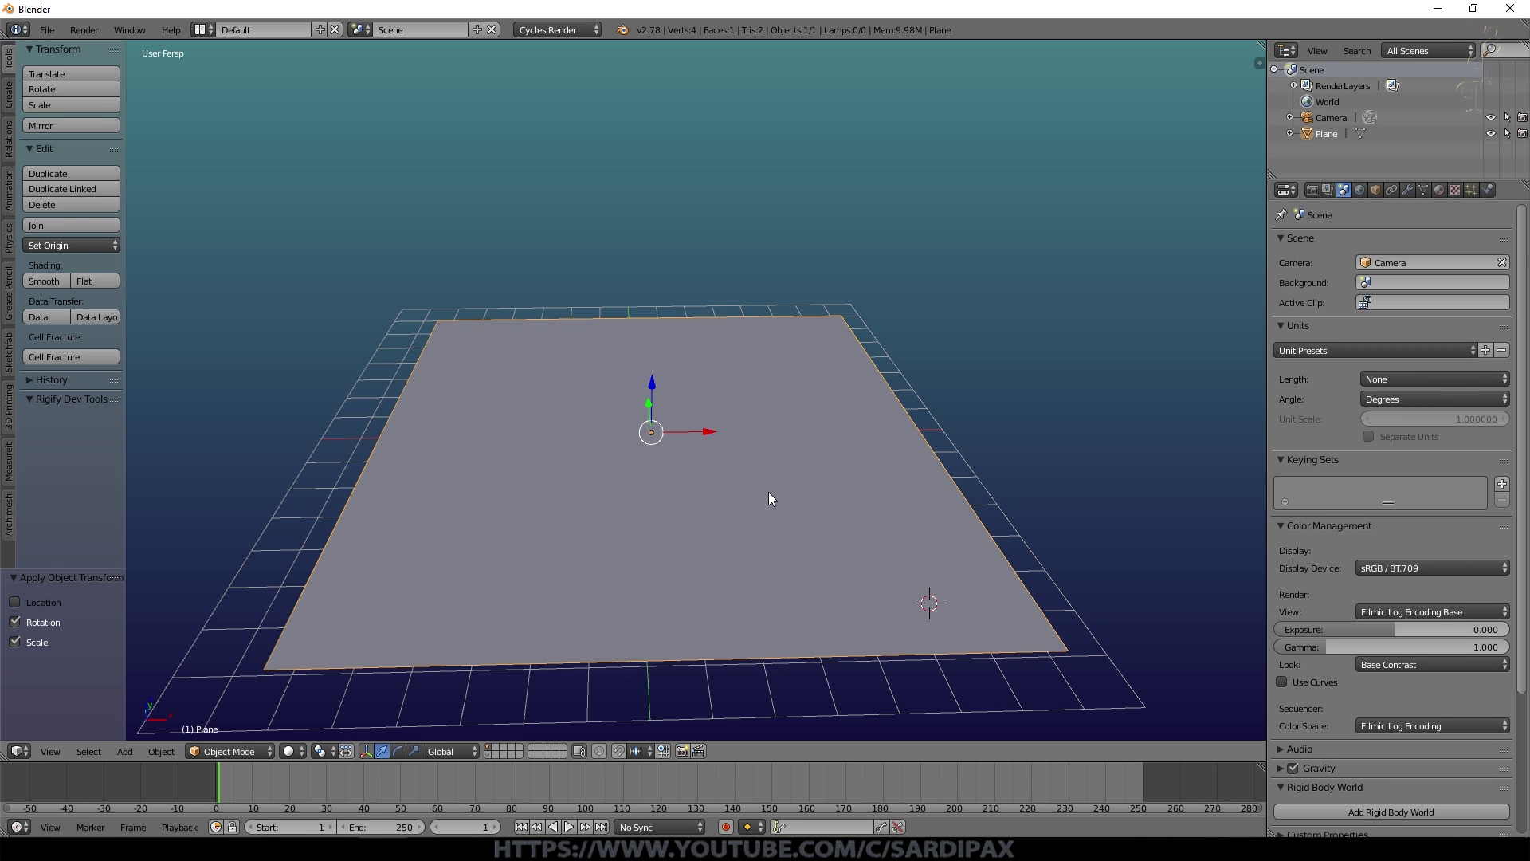
key("n")
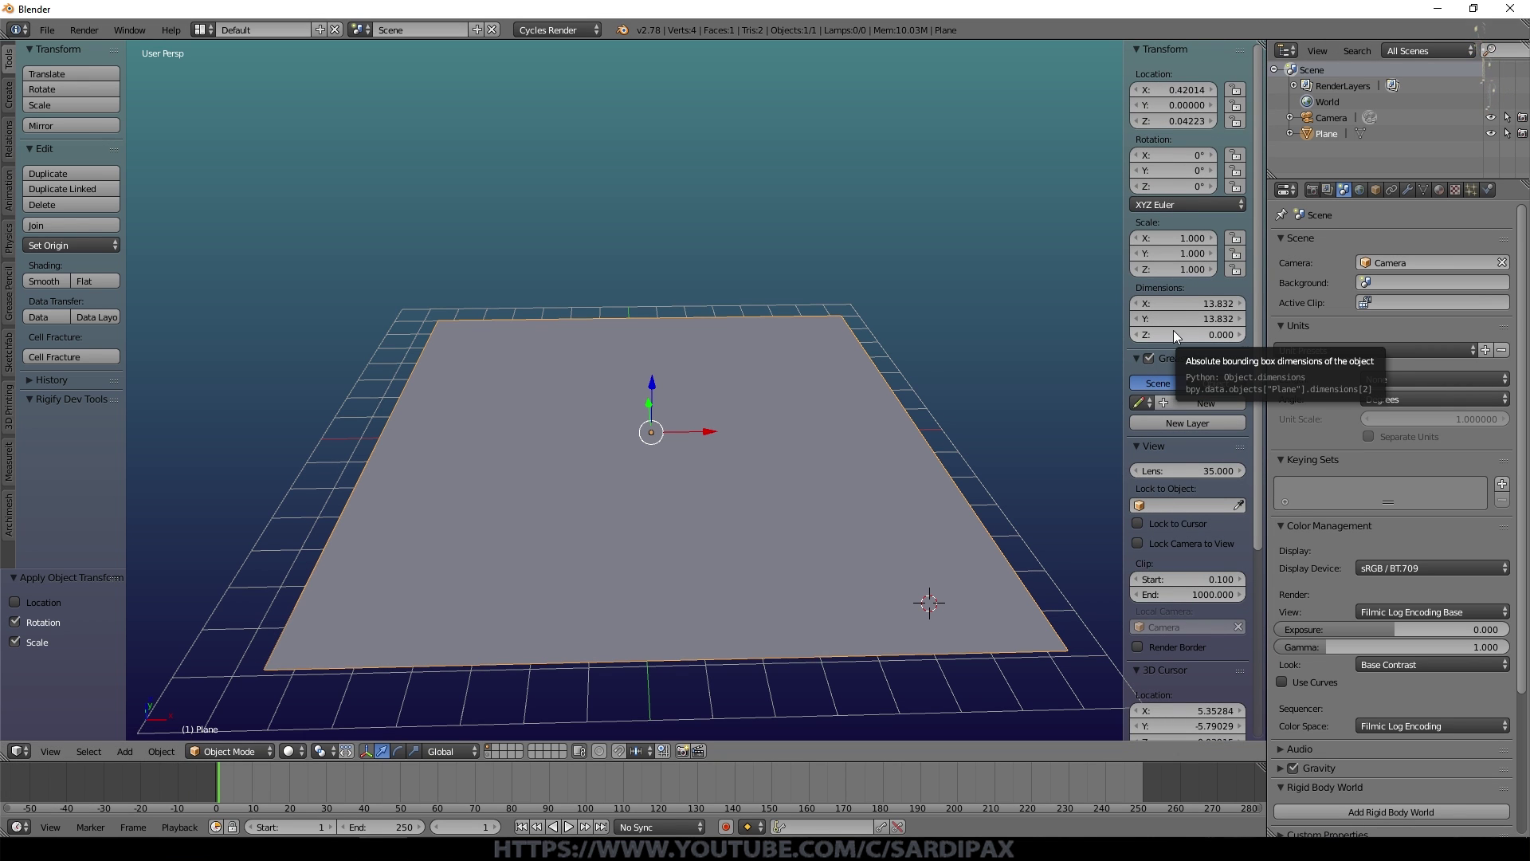
key("ctrl+z")
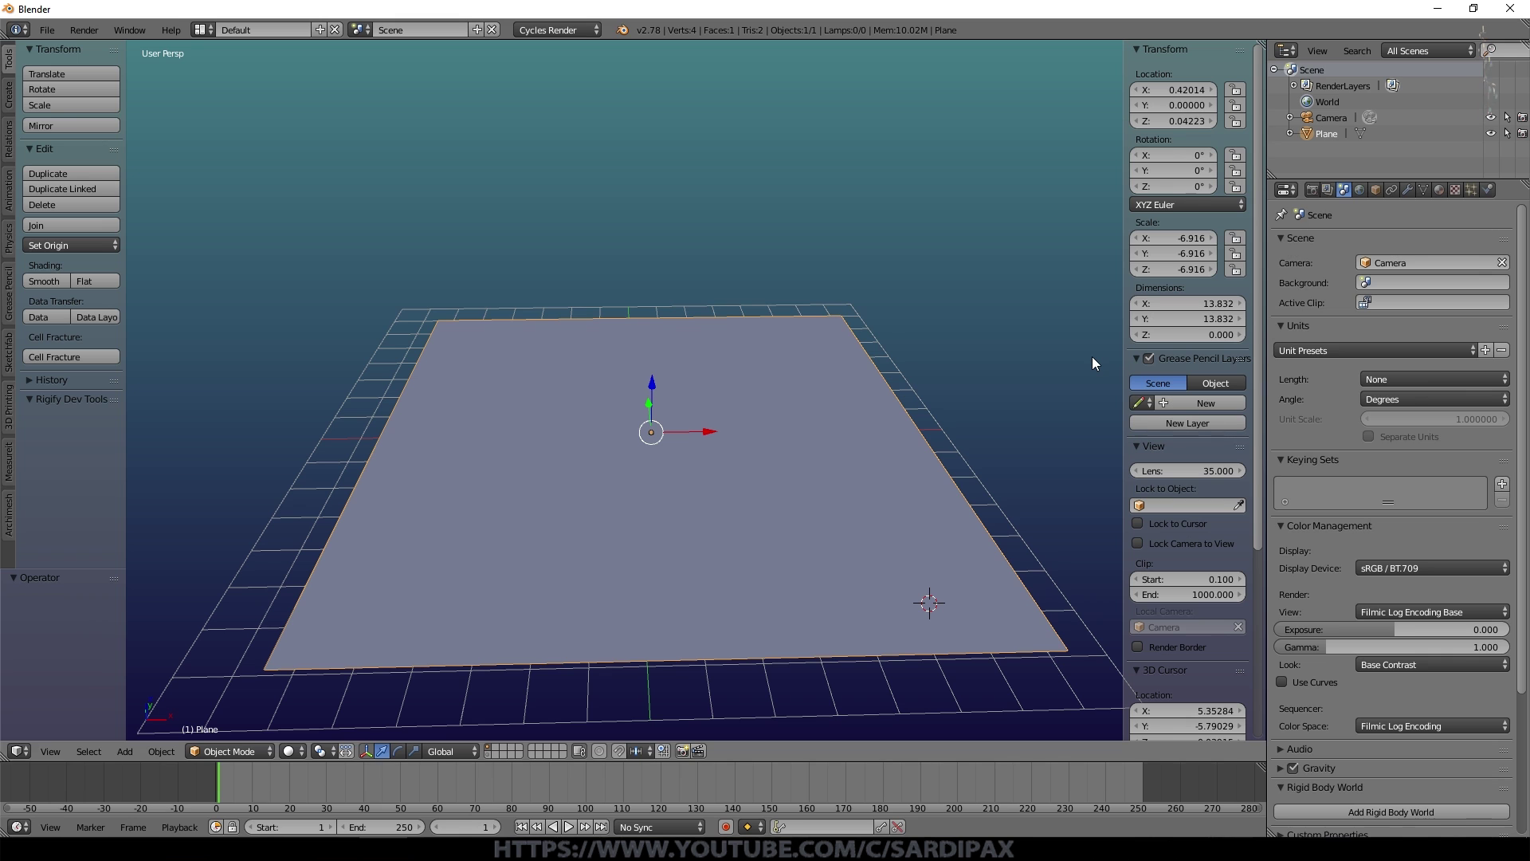
- Apply the plane's rotation and scale and hide its transform properties
key("ctrl+a")
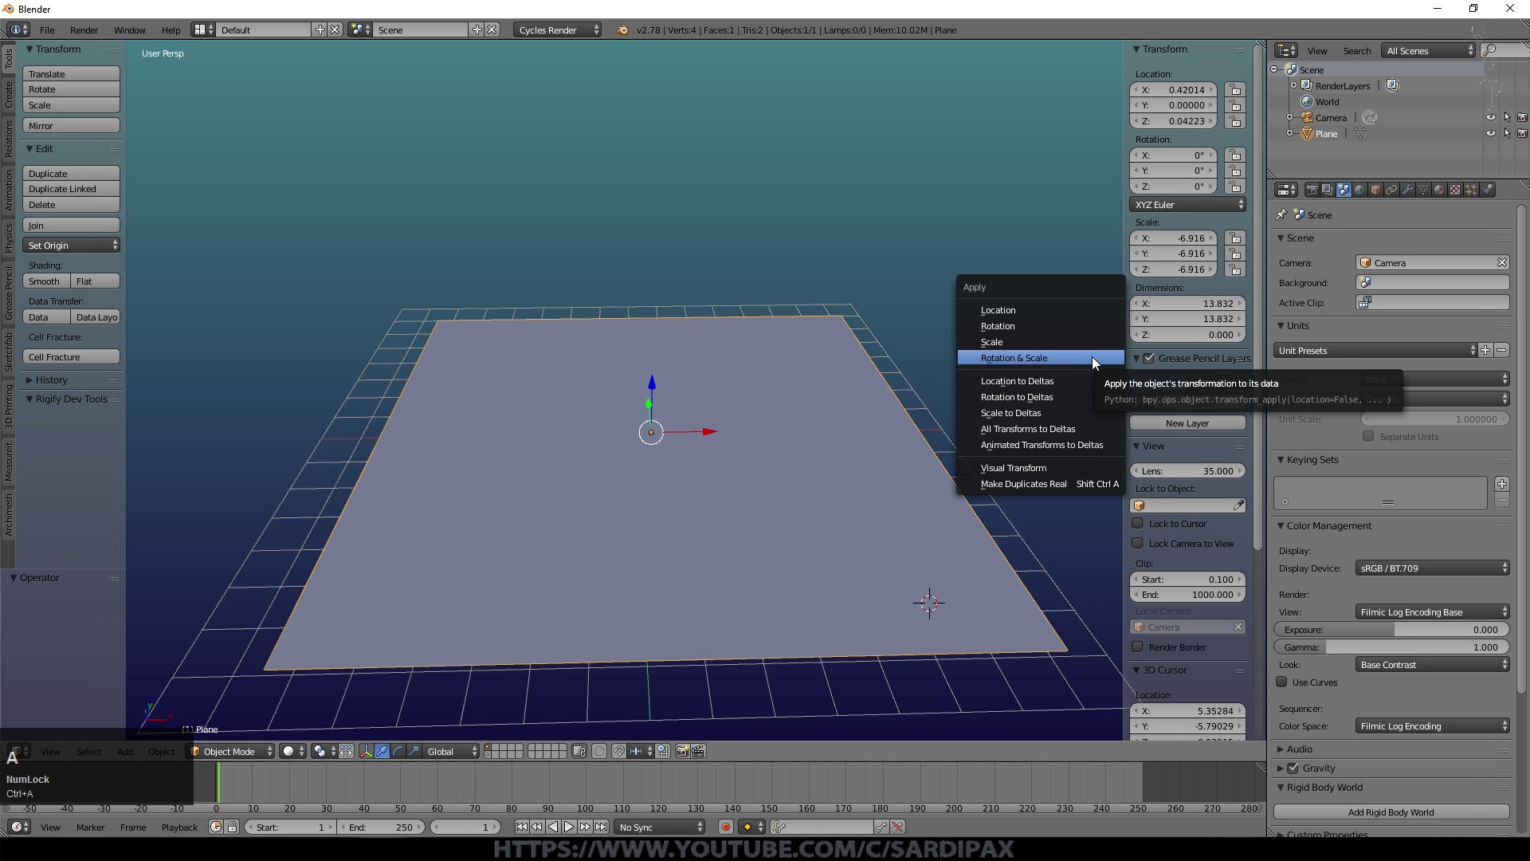
left_click(1092, 356)
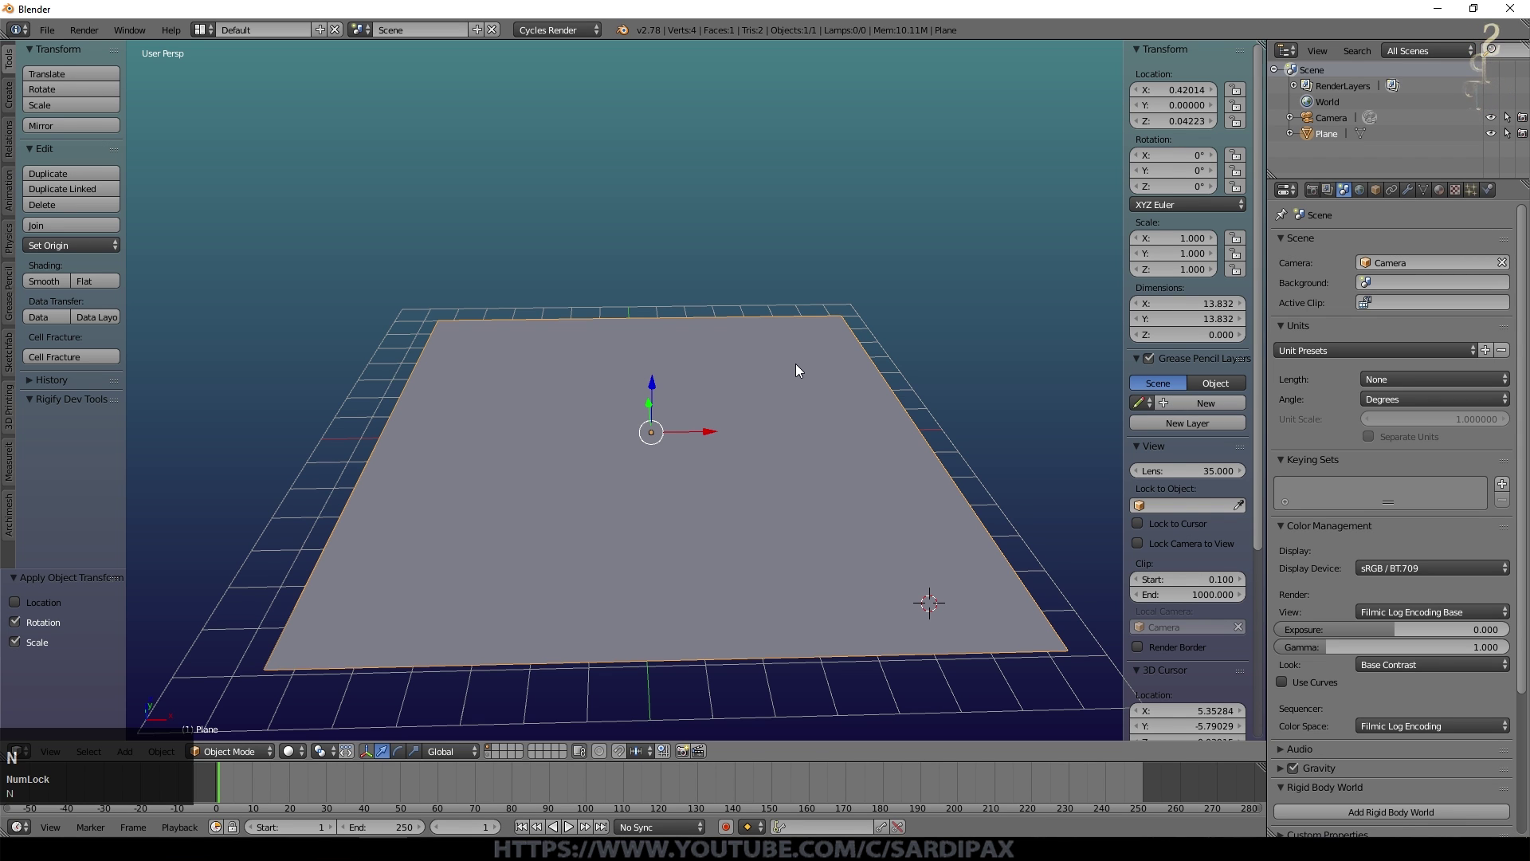
key("n")
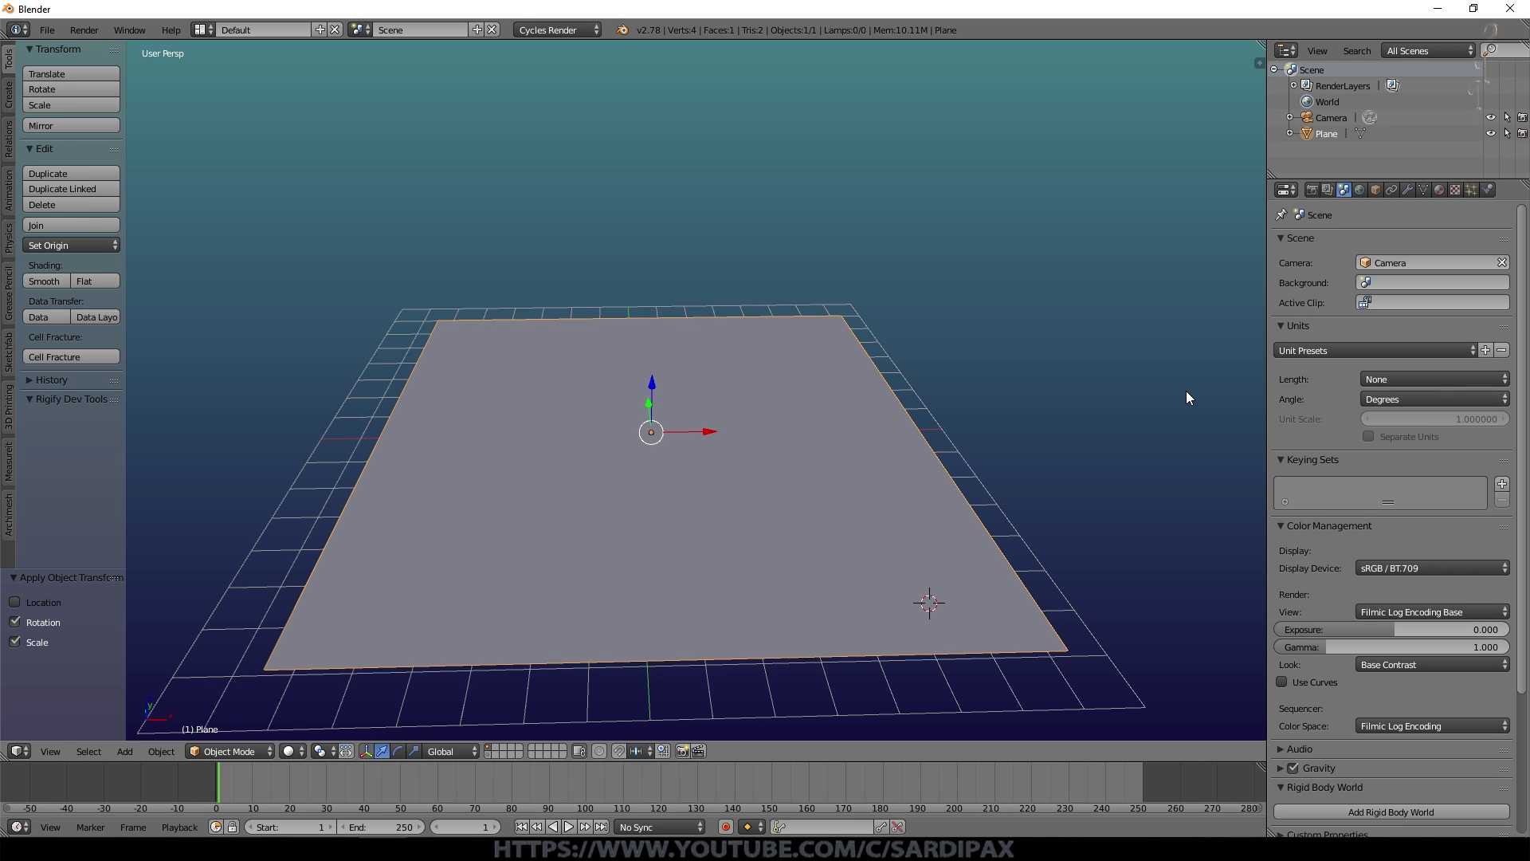
- Give the plane a new material with a light blue diffuse color and the same viewport color
left_click(1439, 190)
left_click(1359, 295)
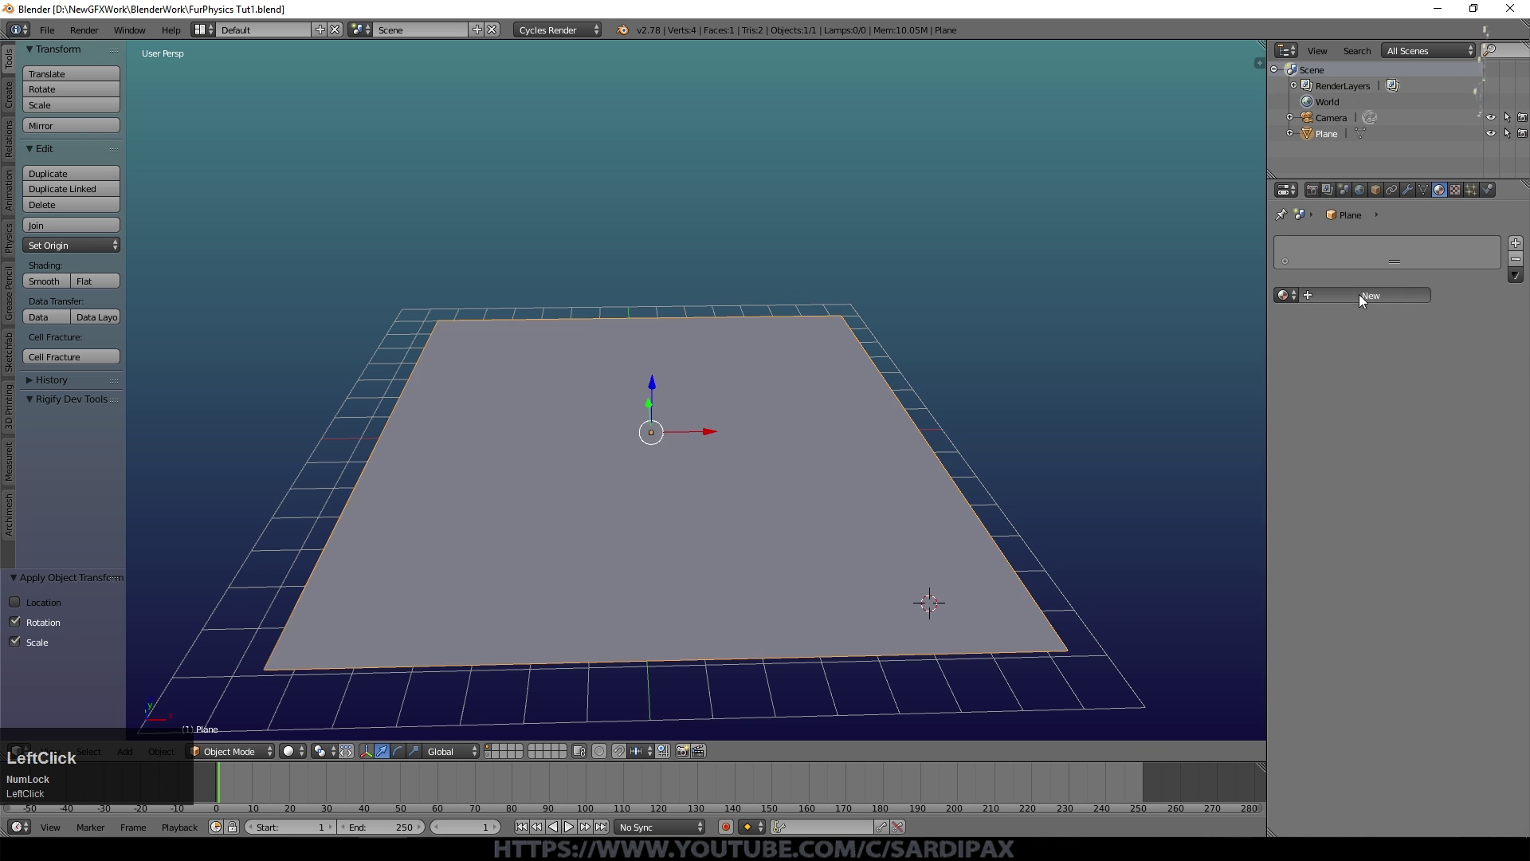
left_click(1432, 408)
left_click(1431, 213)
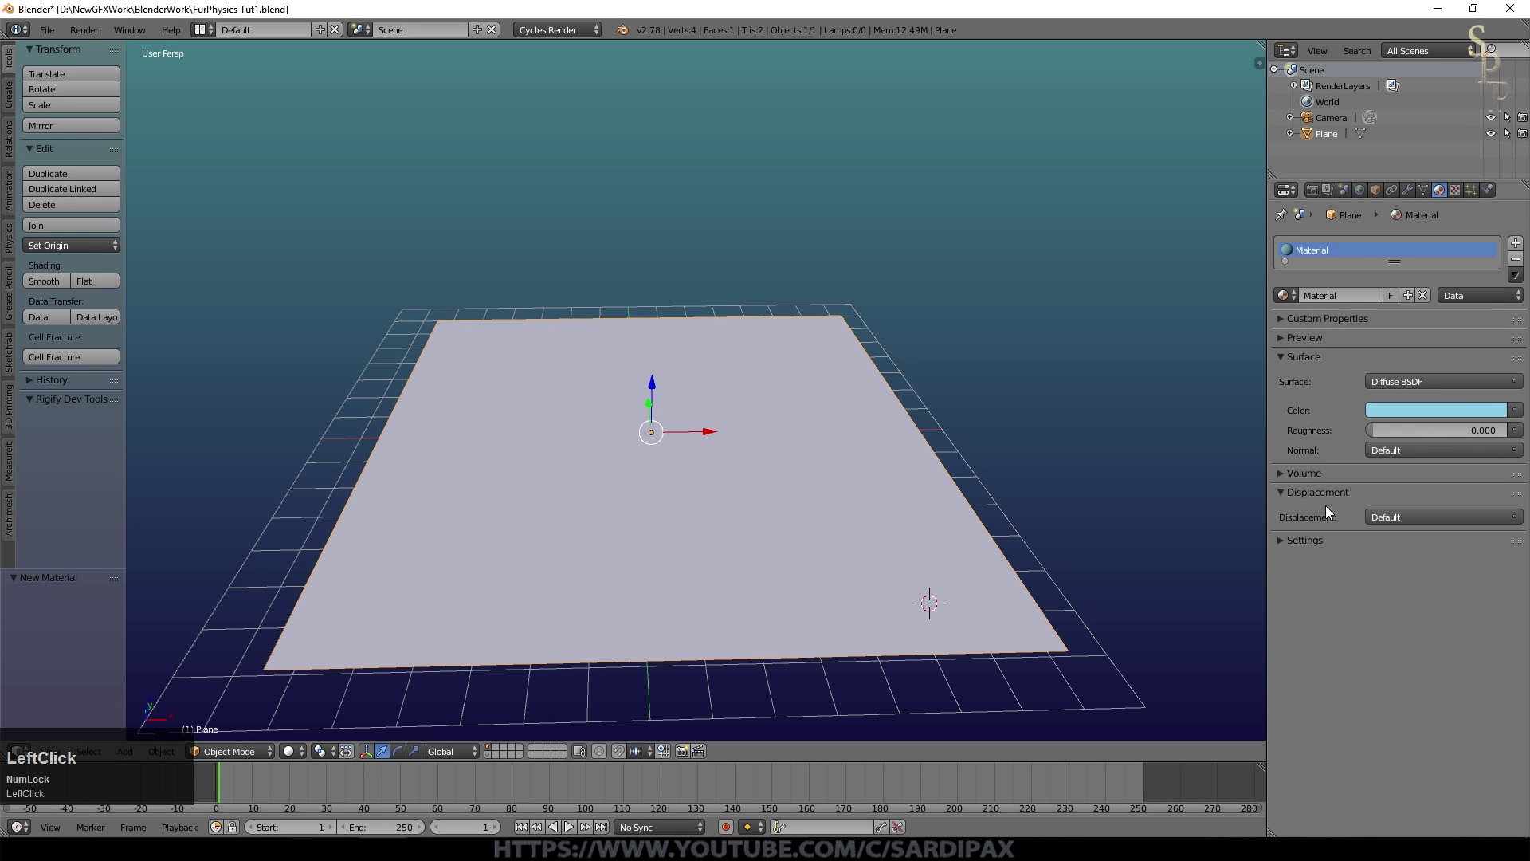
left_click(1279, 538)
left_click_drag(1313, 660, 1311, 663)
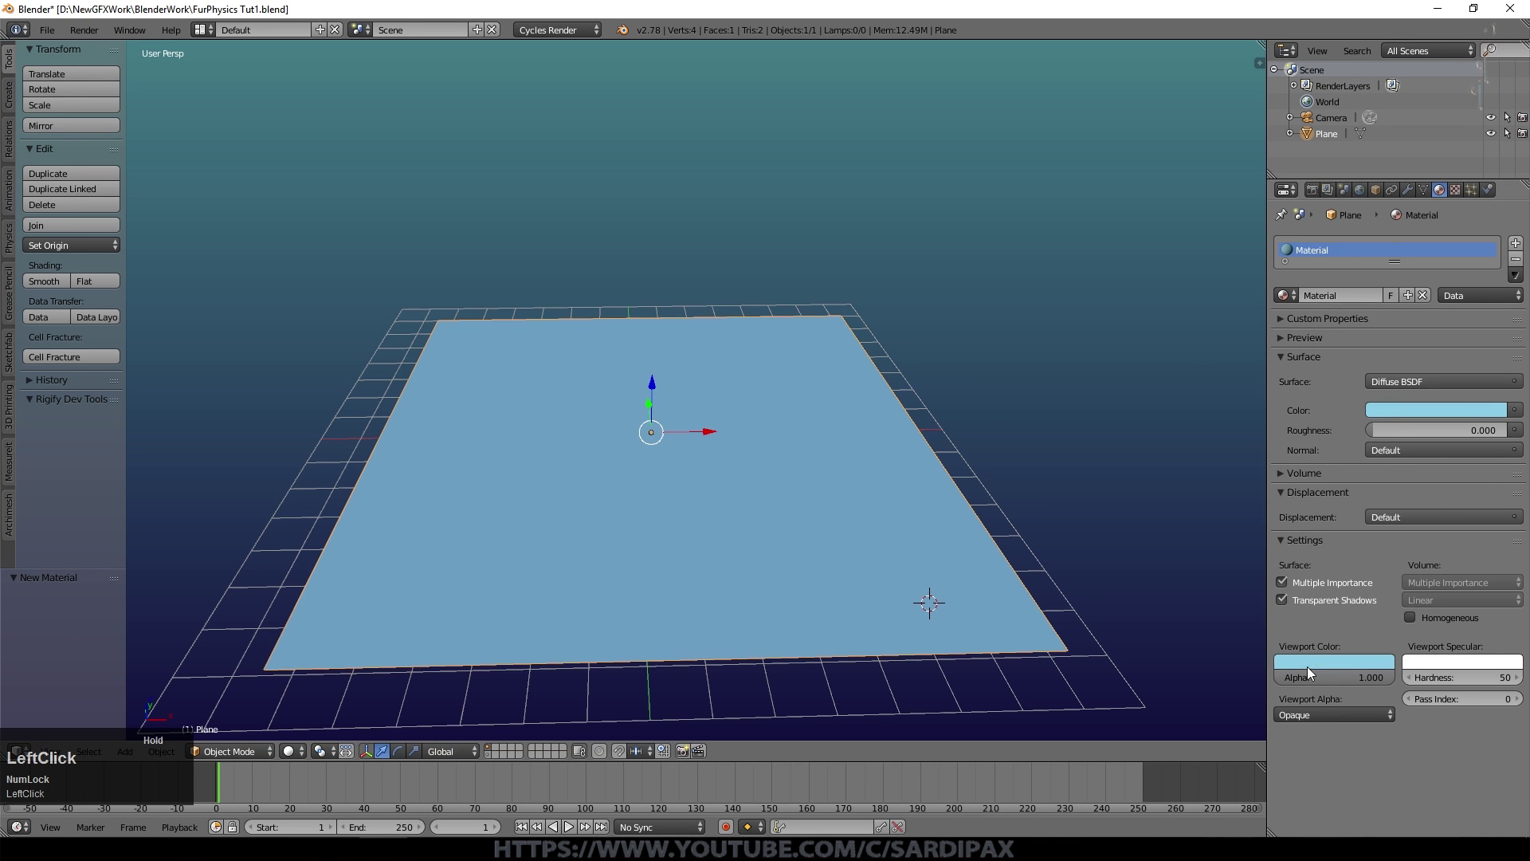
- Add a cube and move it in top view by about -7.4 in X and 9 in Y over the plane
key("shift+a")
mouse_move(849, 441)
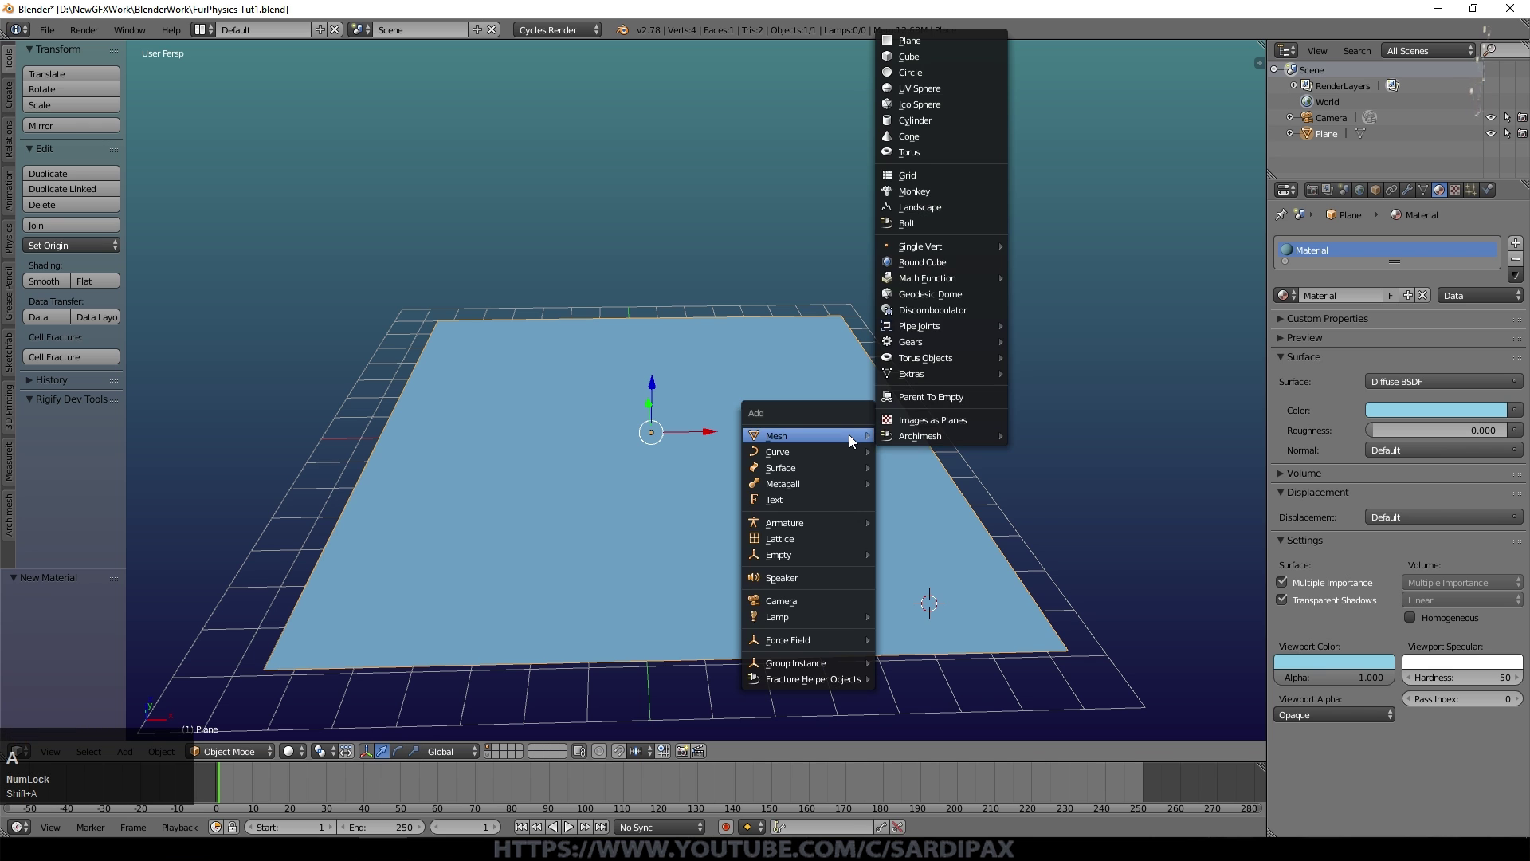
left_click(916, 54)
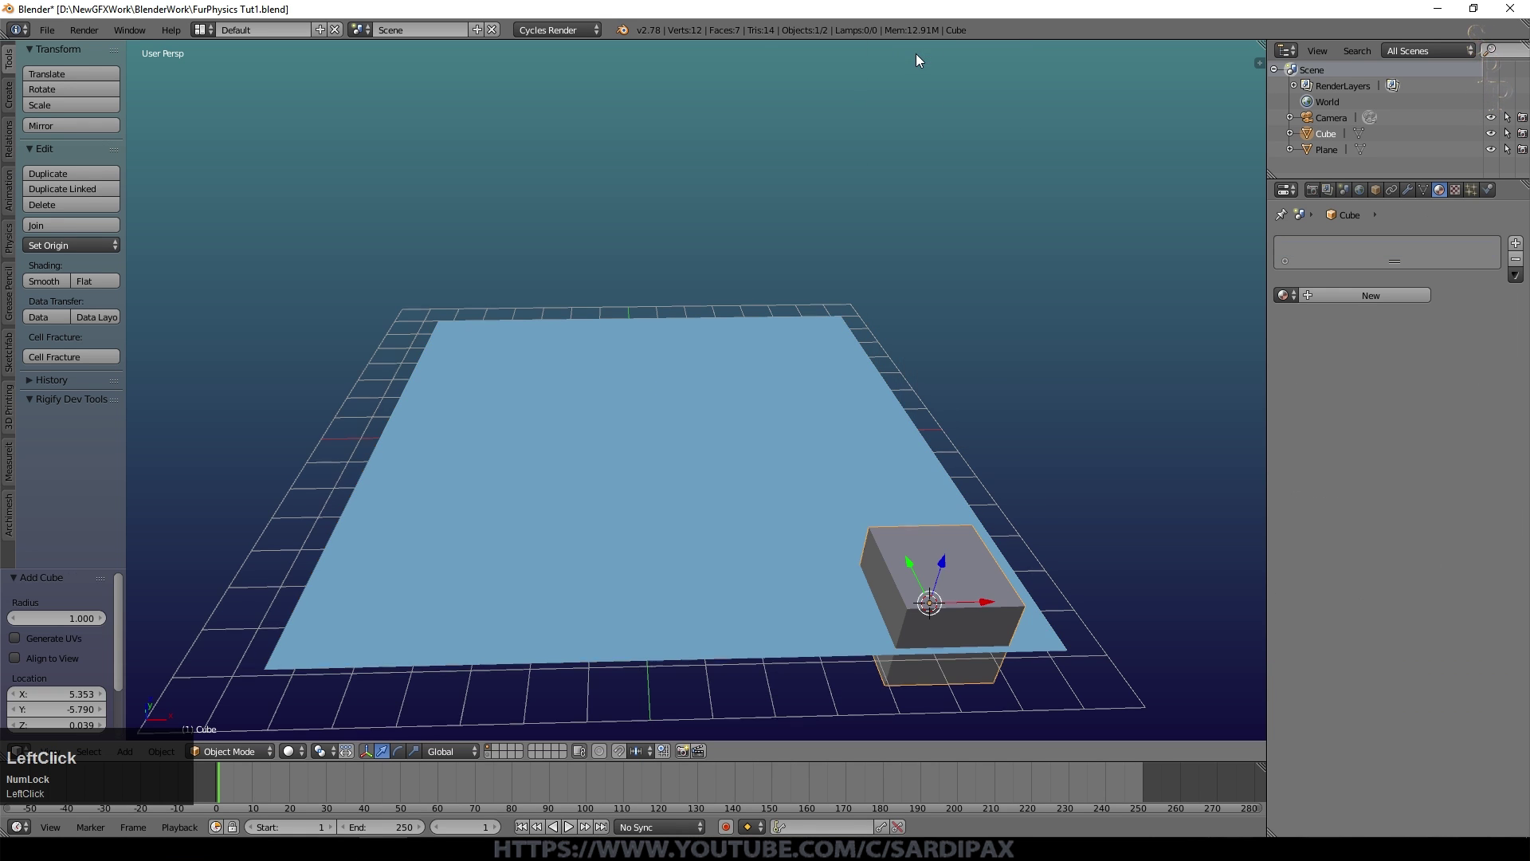
key("KP_7")
key("g")
left_click(691, 279)
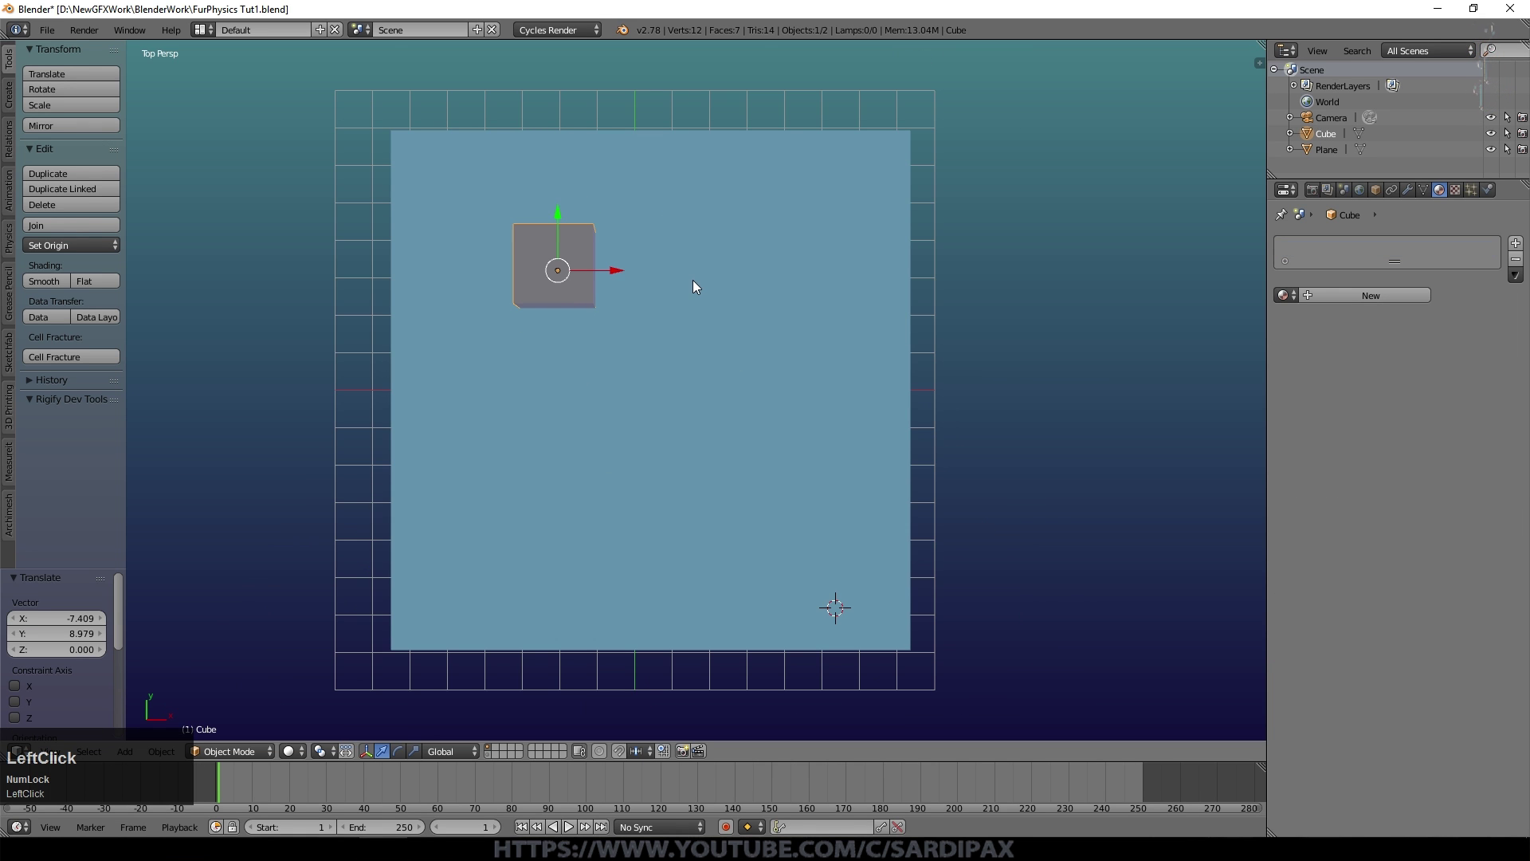
- Raise the cube about 6.4 units along Z above the plane
middle_click_drag(753, 406, 569, 157)
key("g")
key("z")
left_click(659, 166)
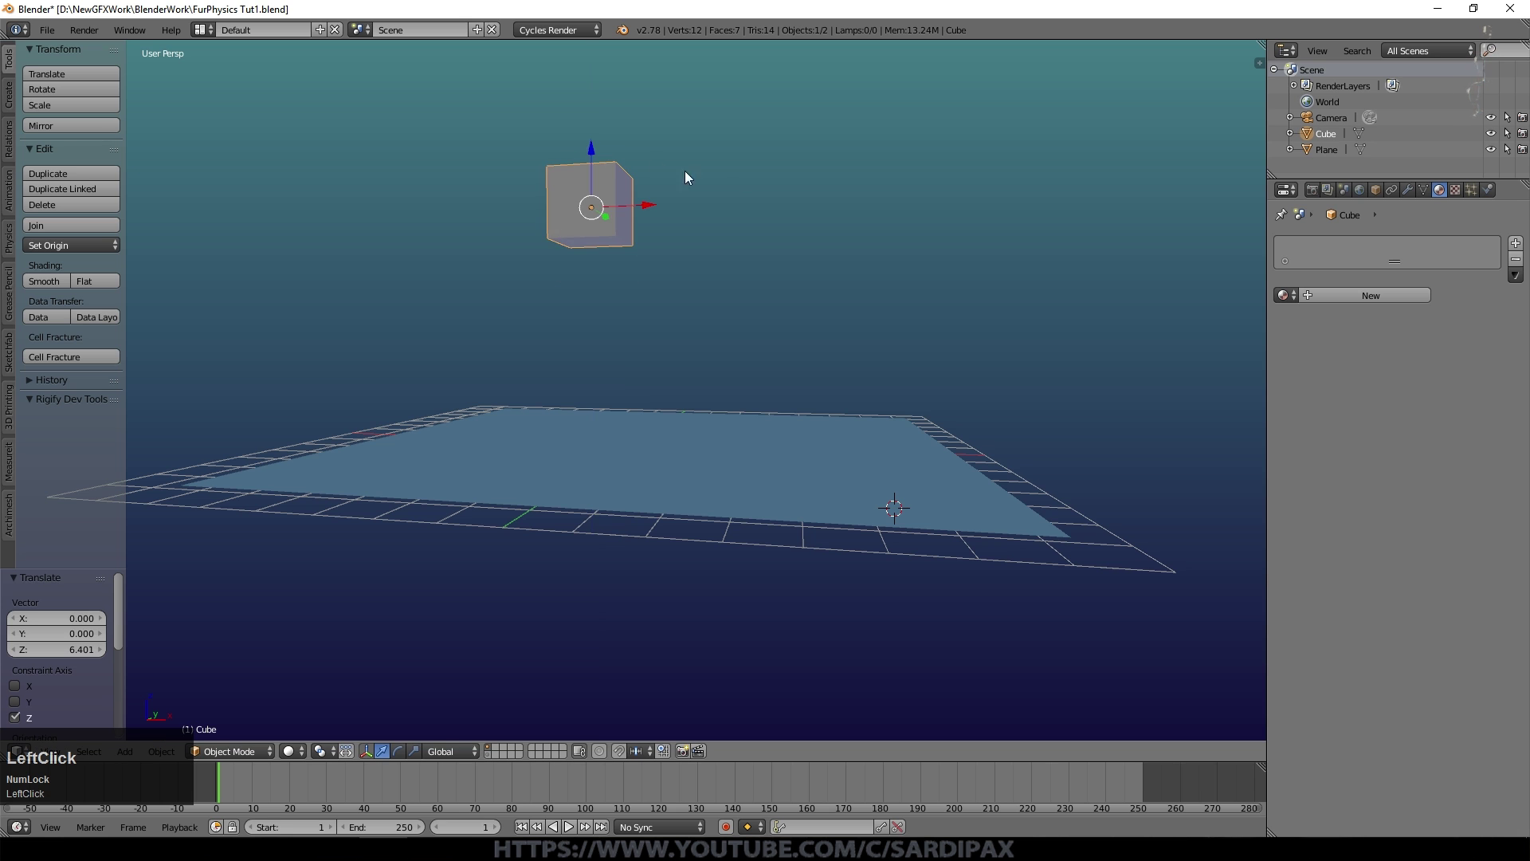
- Tilt the cube by rotating it freely, with a rotation of about 33°
middle_click_drag(749, 243, 816, 215)
key("r")
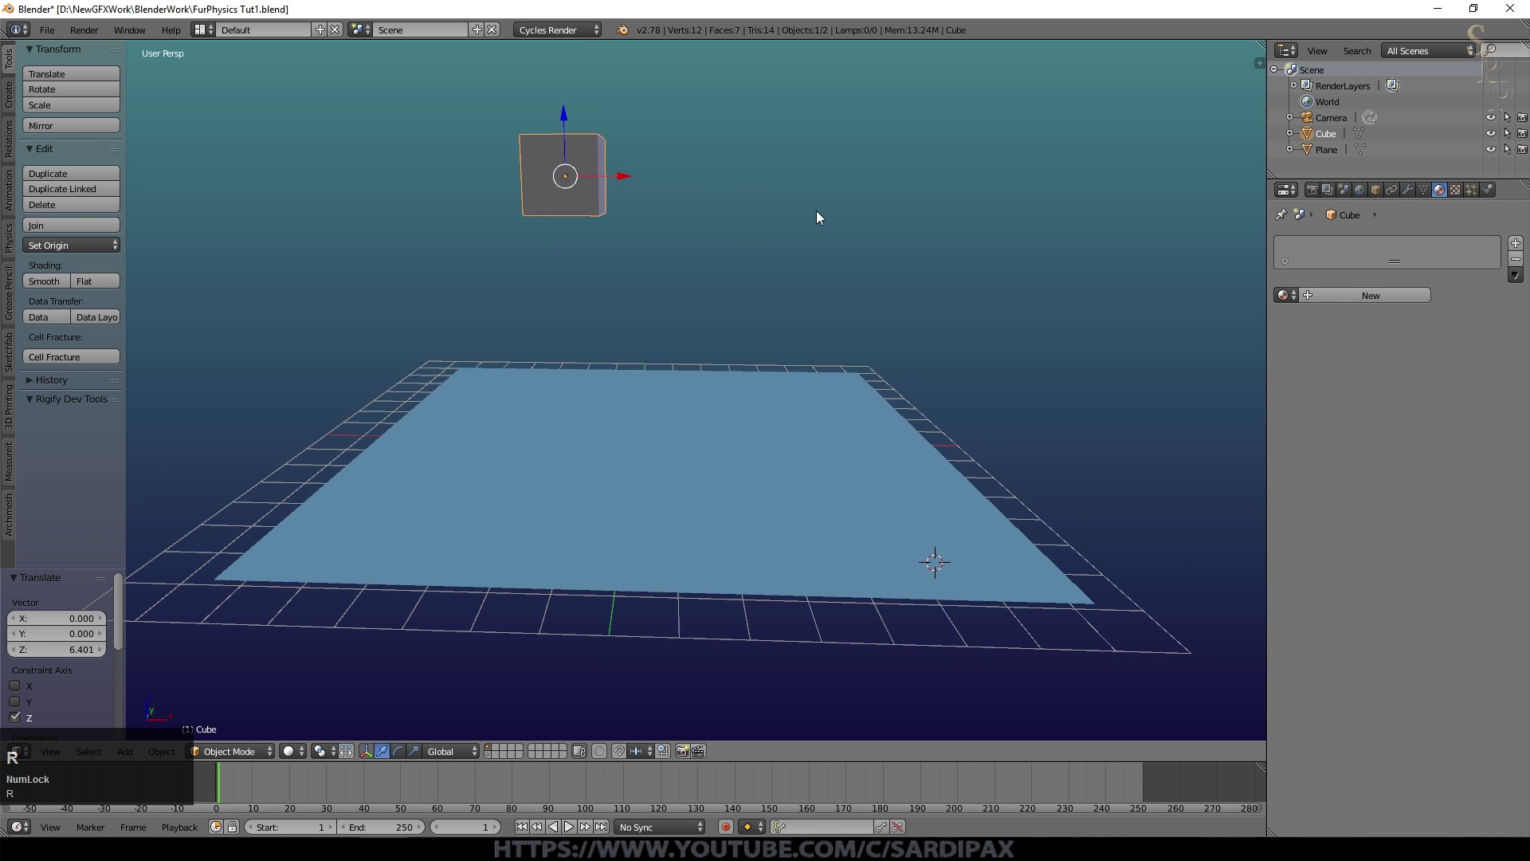
left_click(763, 348)
middle_click_drag(762, 351, 1024, 345)
middle_click_drag(778, 369, 877, 294)
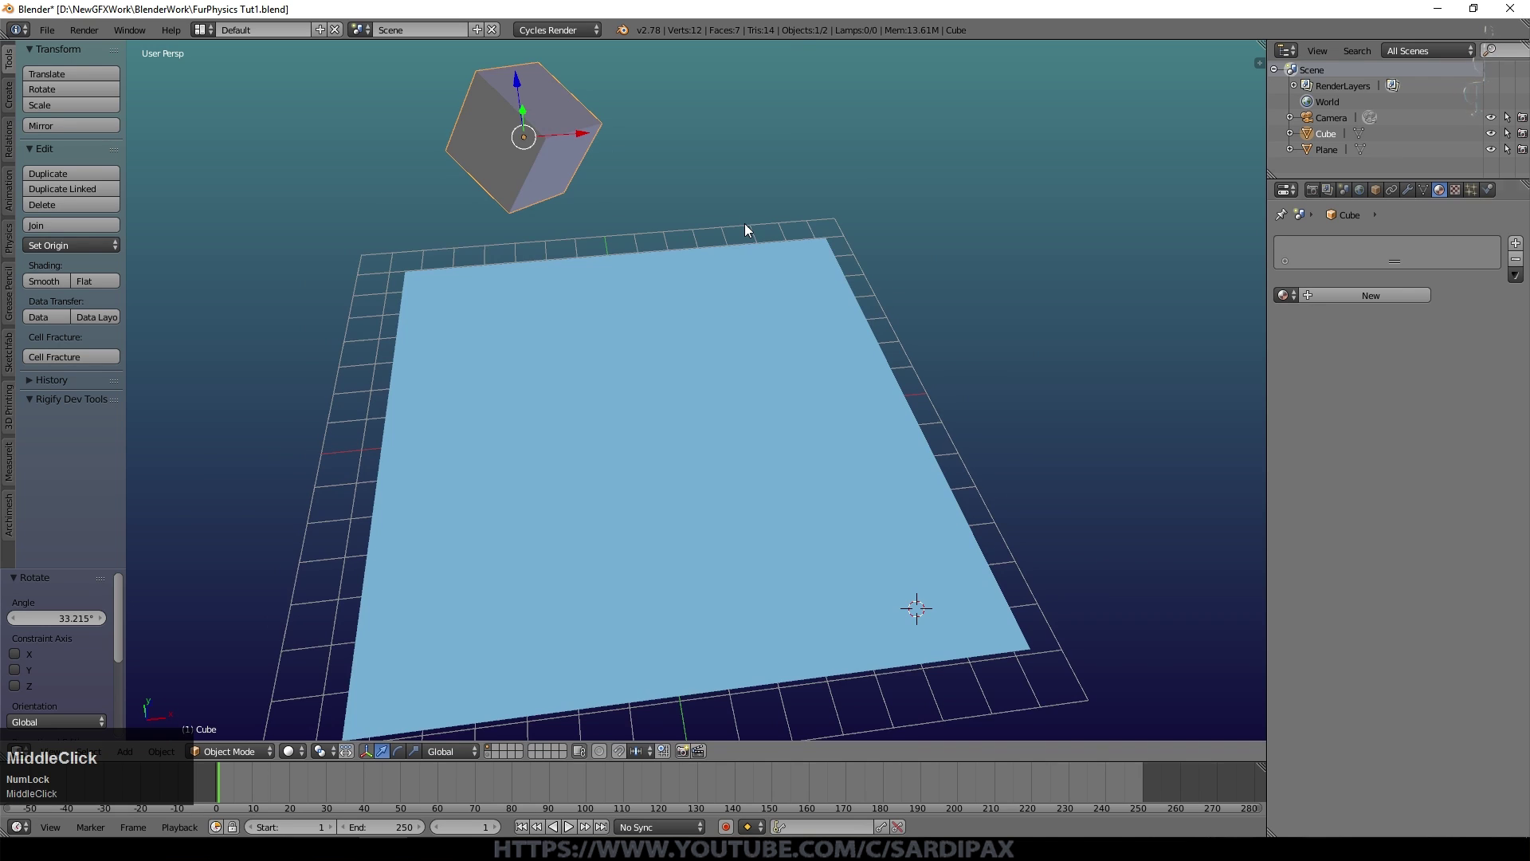
- Give the cube a golden-yellow material named CubeMat1 with matching viewport color, and apply the cube's rotation and scale
scroll(747, 230, "up", 3, "shift")
left_click(1391, 297)
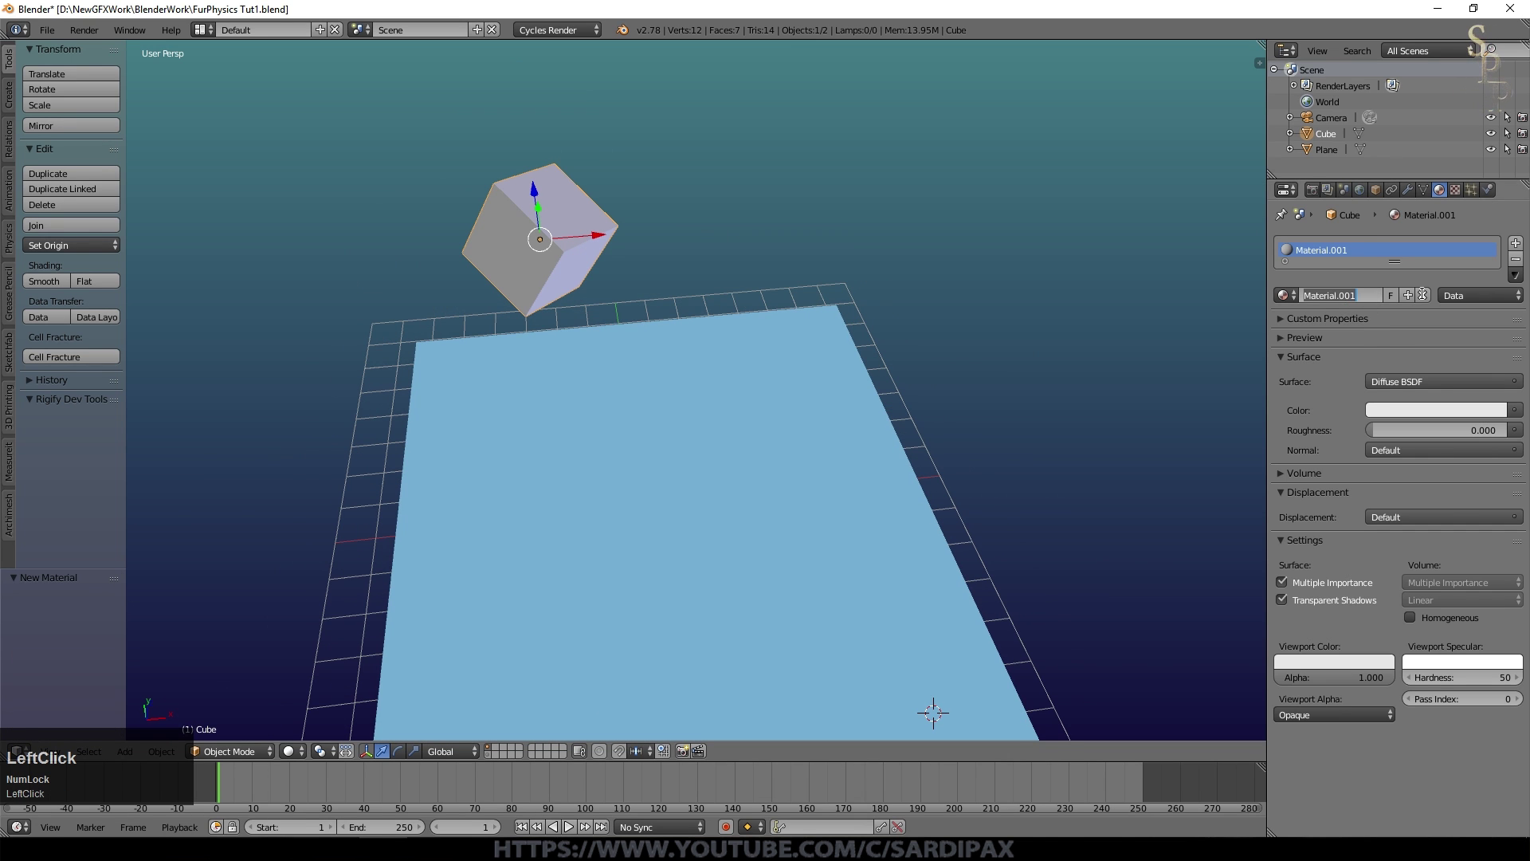
type("CubeMat1")
key("Return")
left_click(1435, 410)
left_click_drag(1418, 272, 1389, 275)
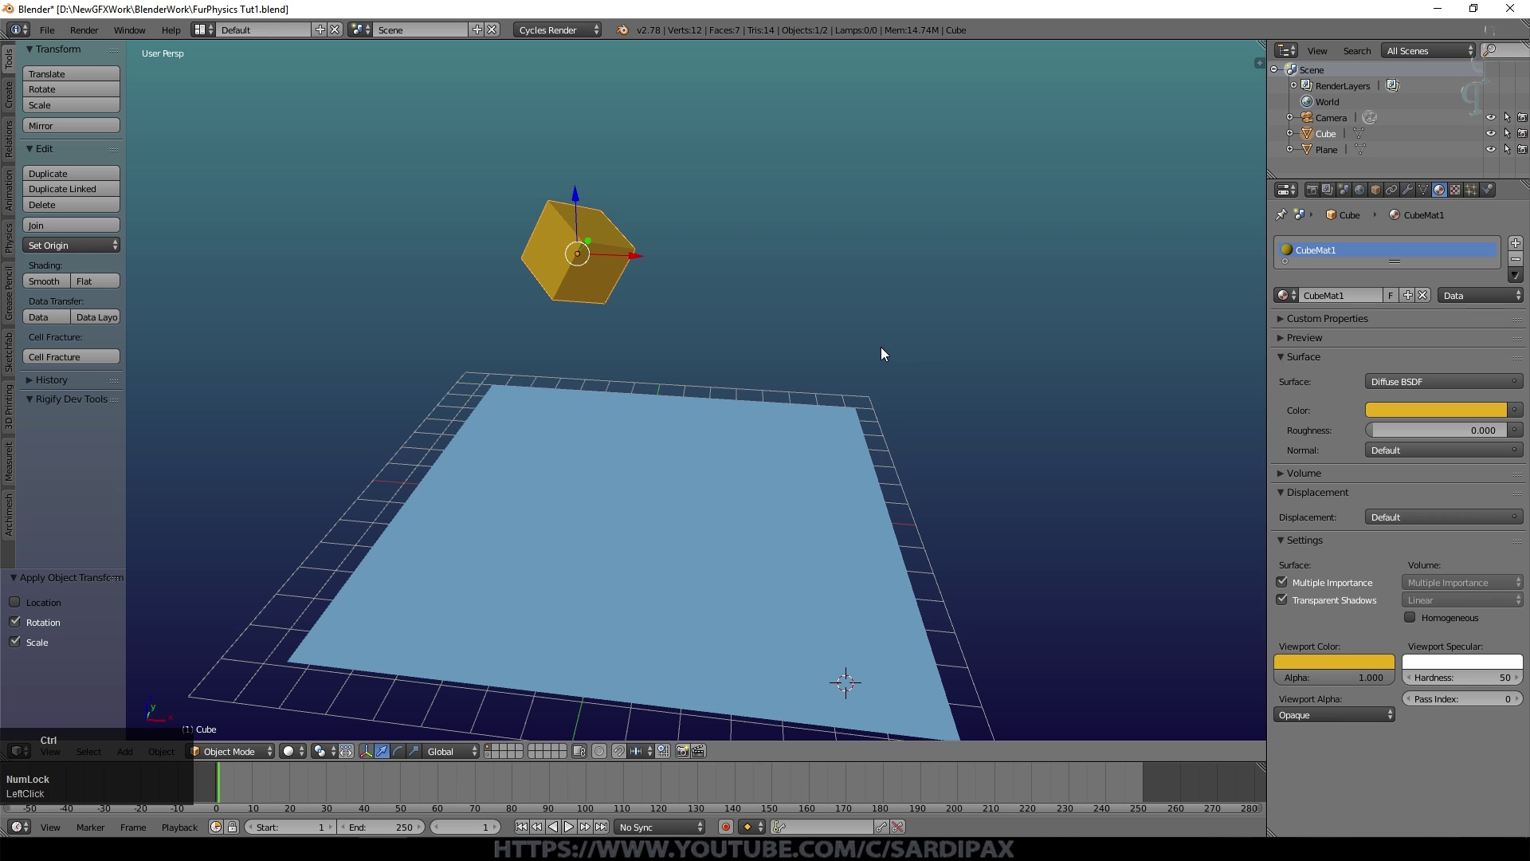
key("ctrl+a")
left_click(882, 349)
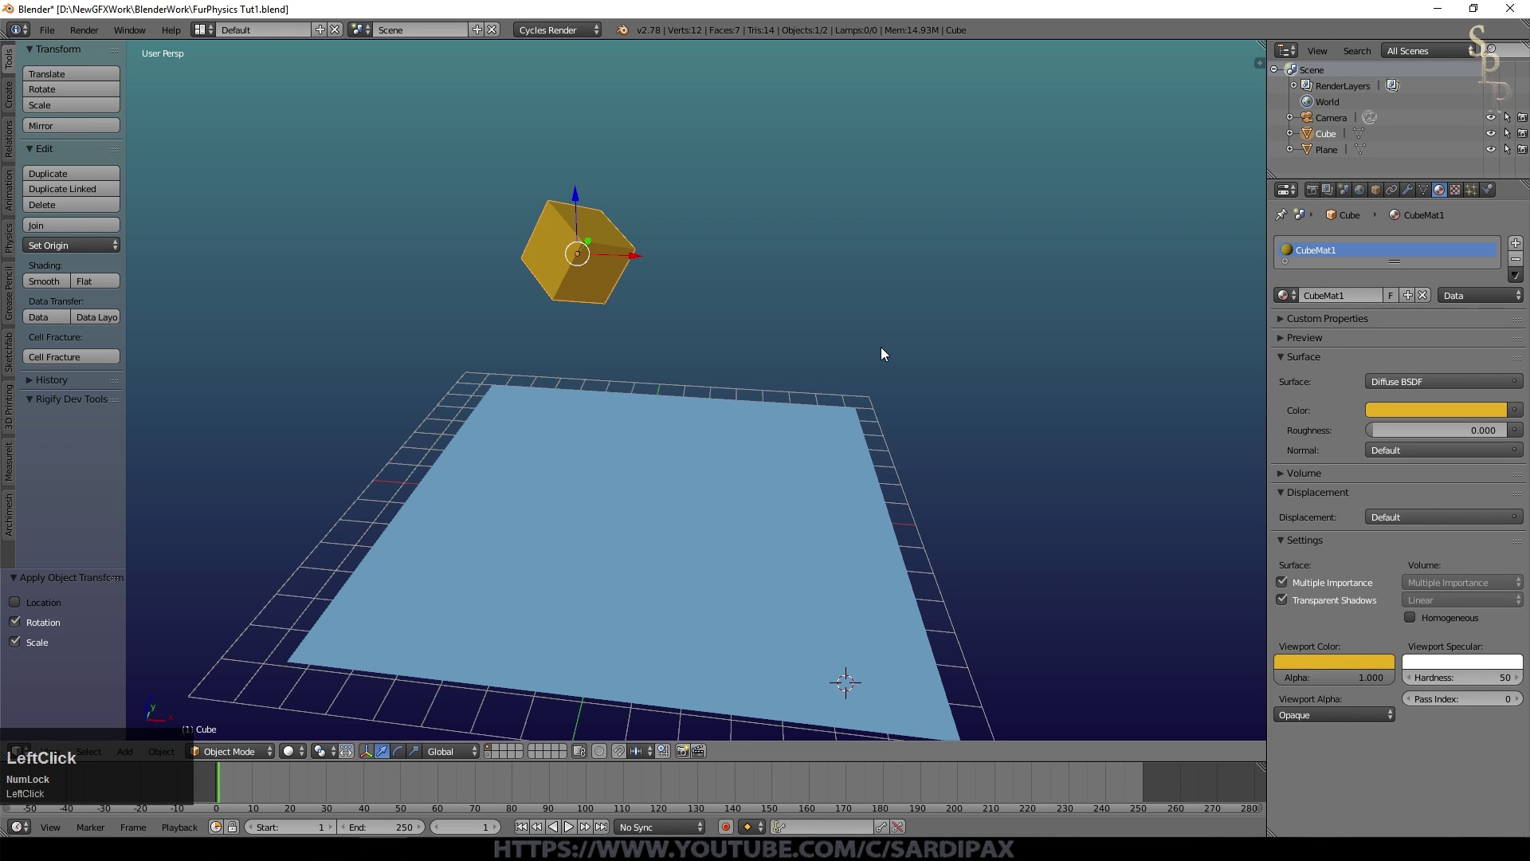
- Play the animation to check the cube without physics, and return to frame 1
left_click(568, 826)
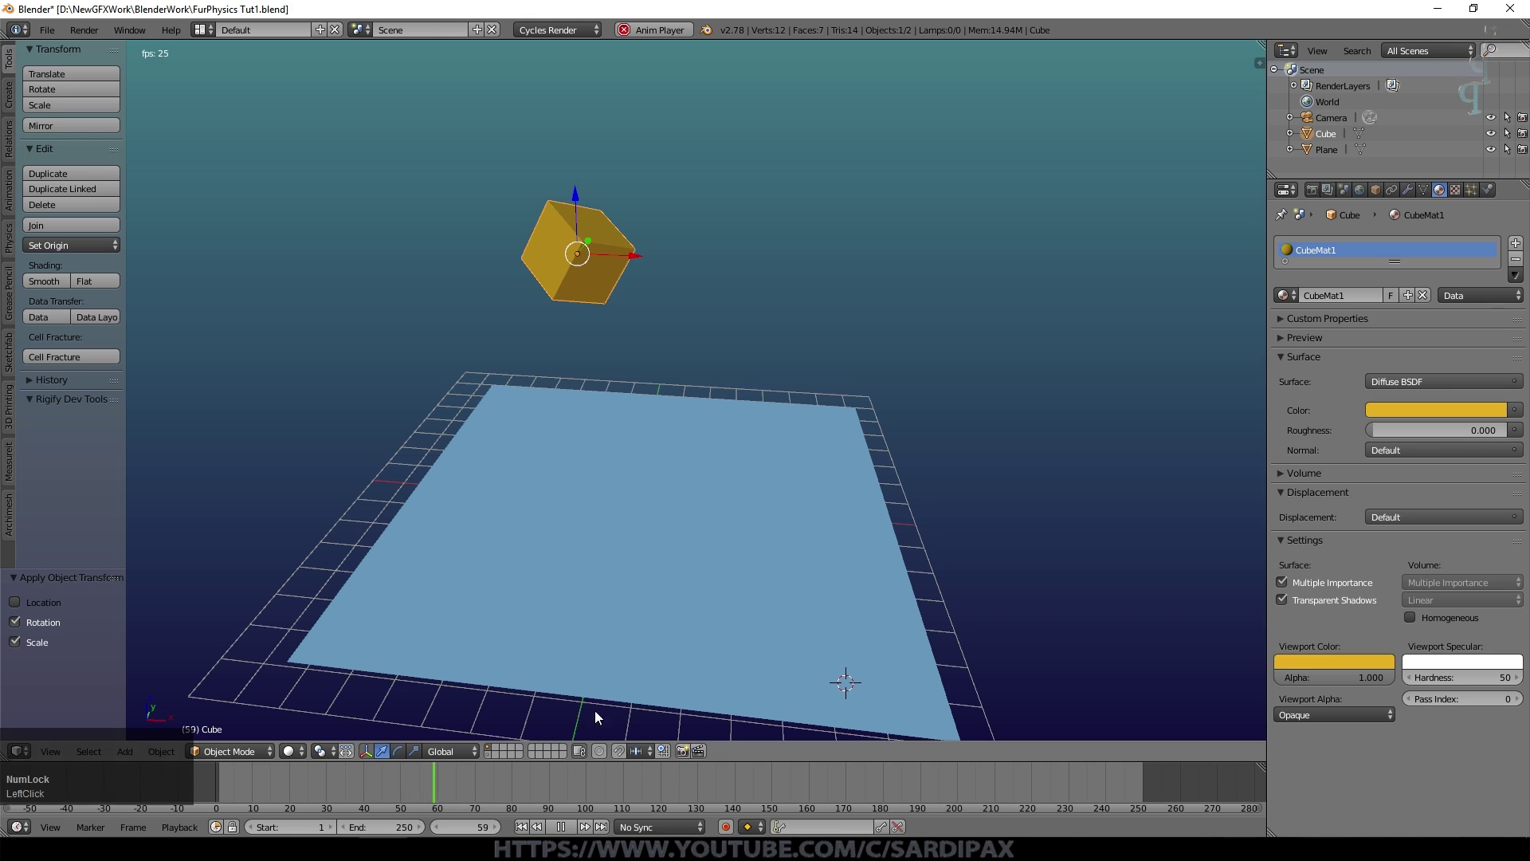
left_click(561, 827)
left_click(521, 826)
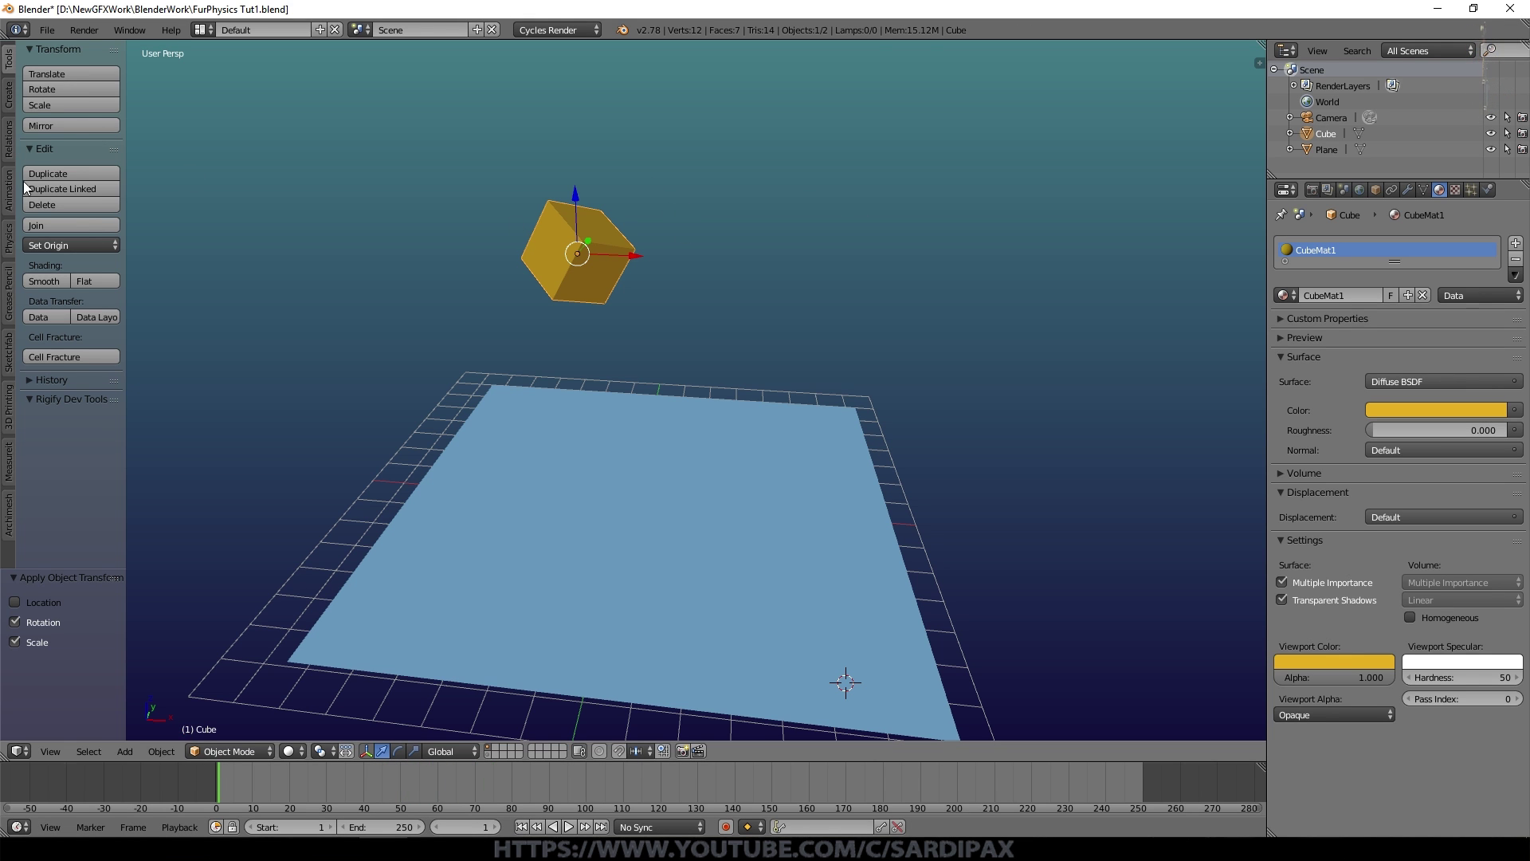
- Make the cube an active rigid body, and test its fall in playback before rewinding to frame 1
left_click(8, 239)
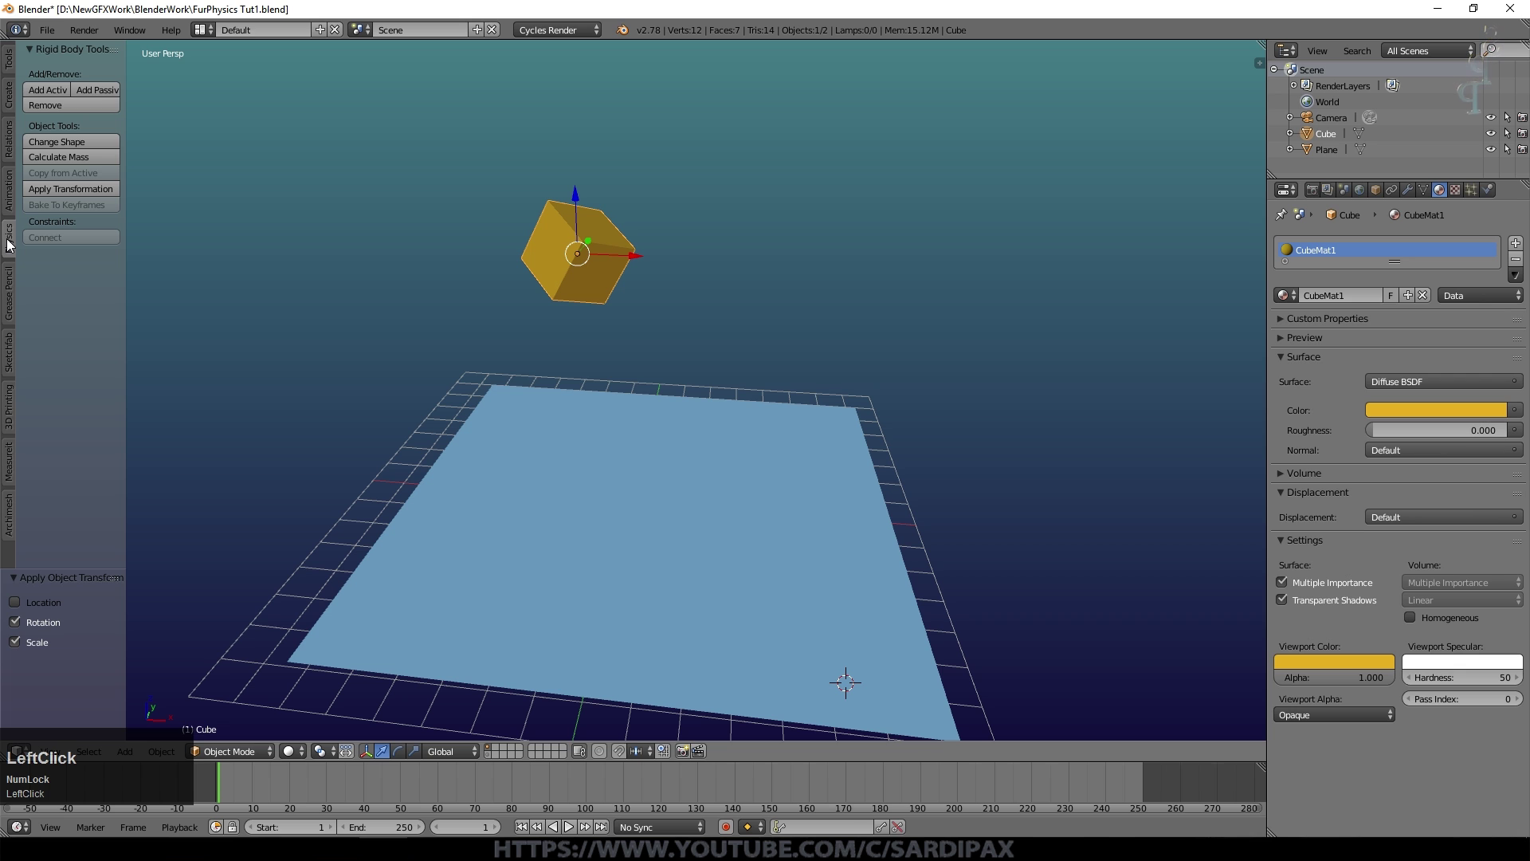
left_click(48, 89)
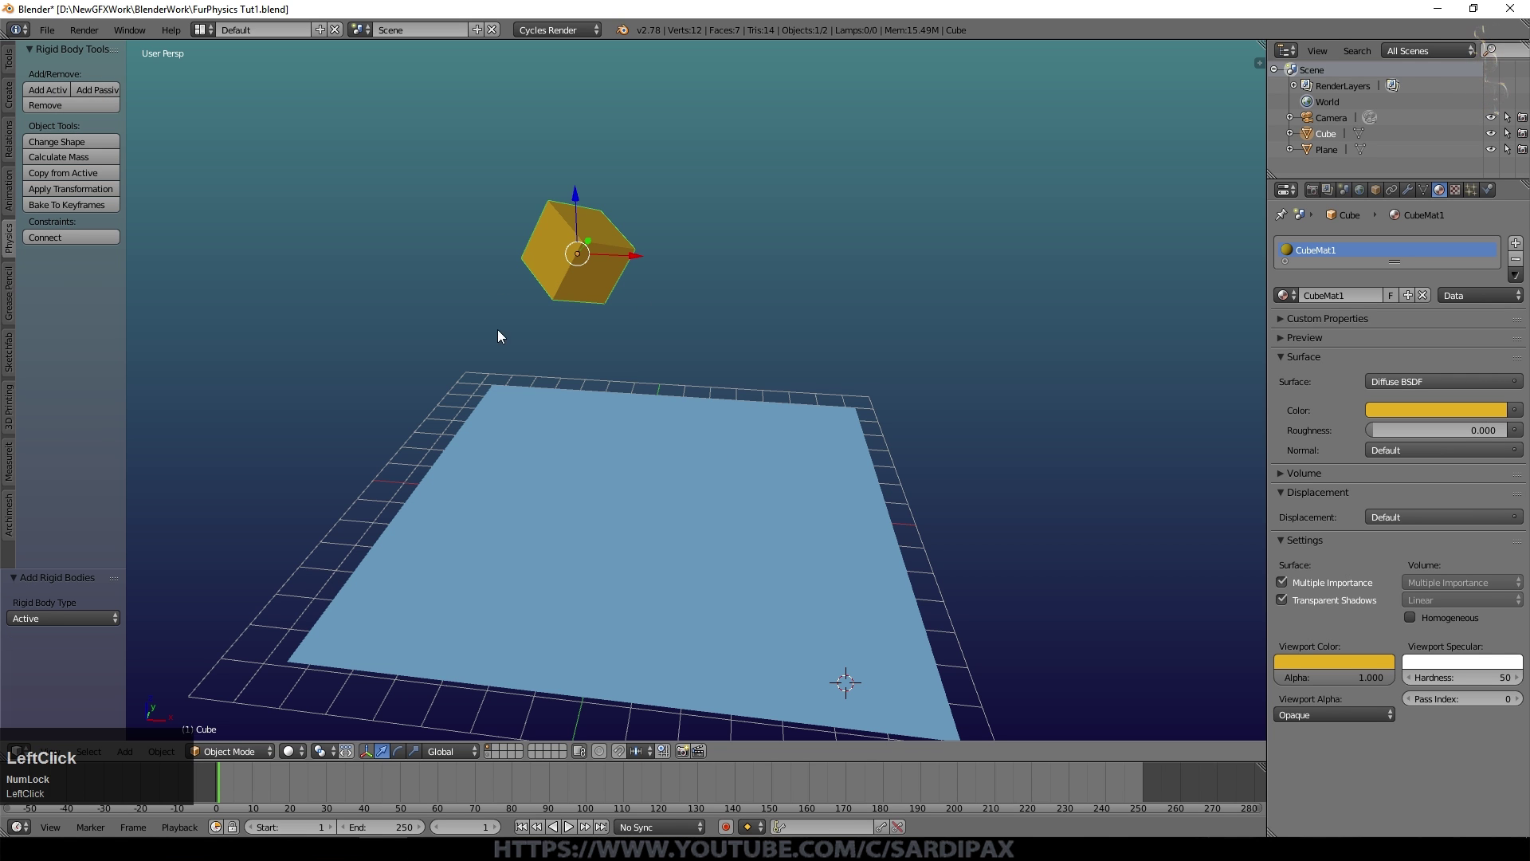
left_click(568, 827)
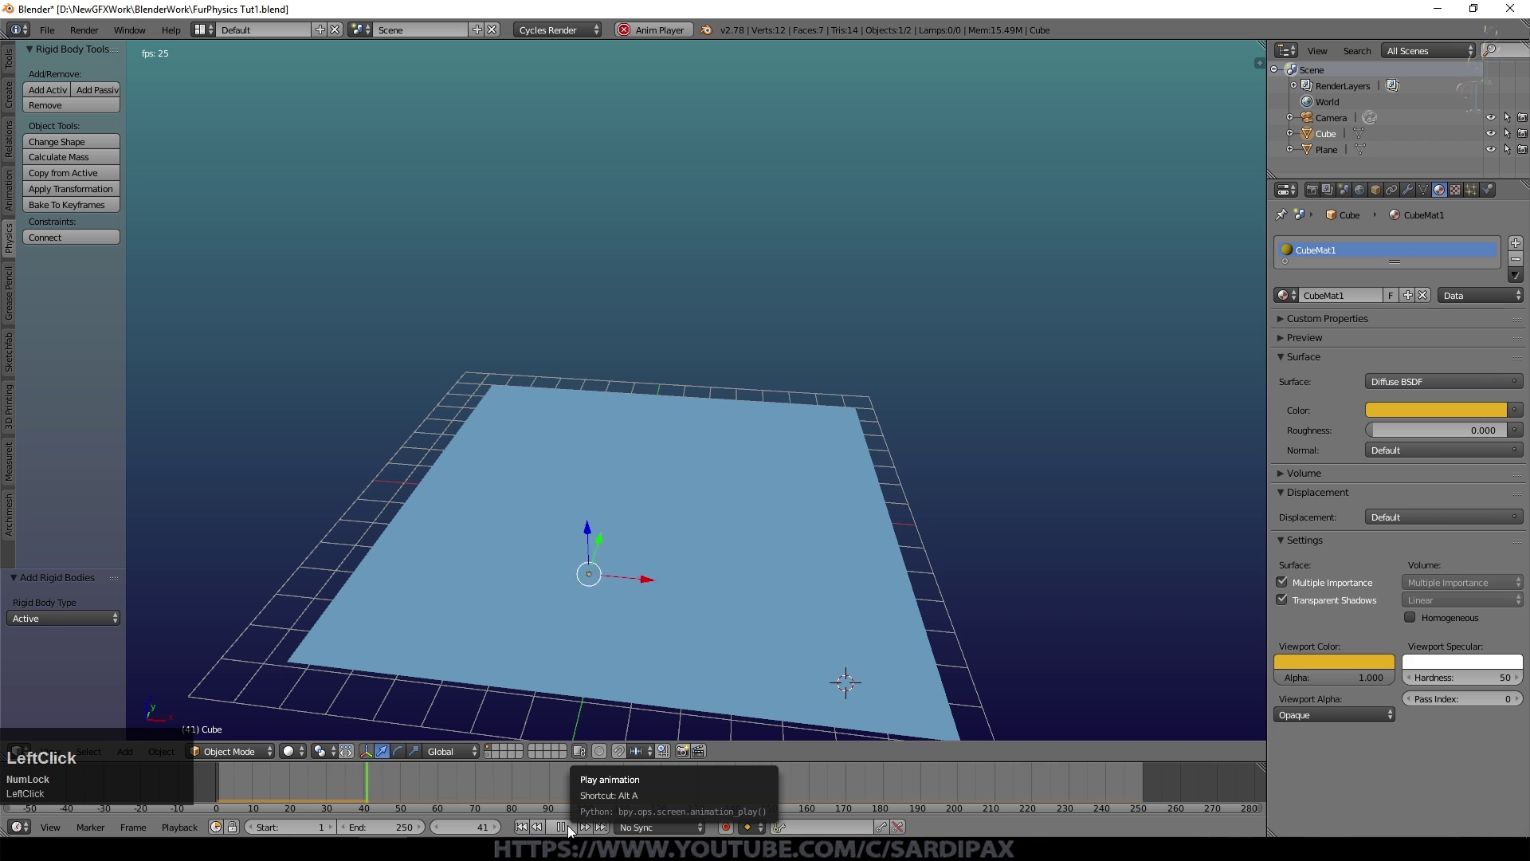
left_click(567, 826)
left_click(523, 828)
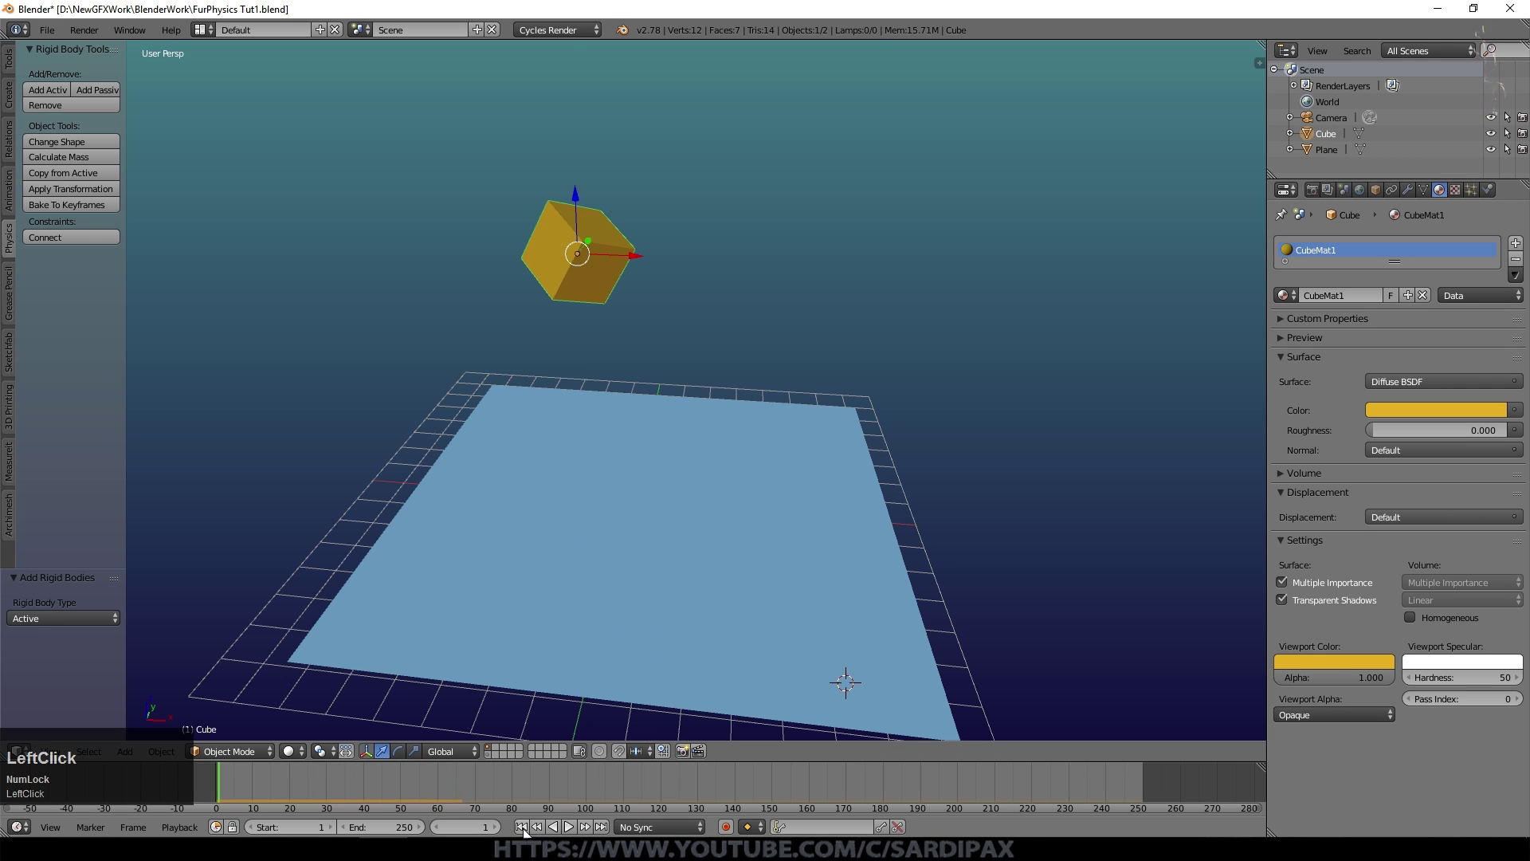
- Make the plane a passive rigid body and play the simulation to check the cube's collision with it
right_click(578, 517)
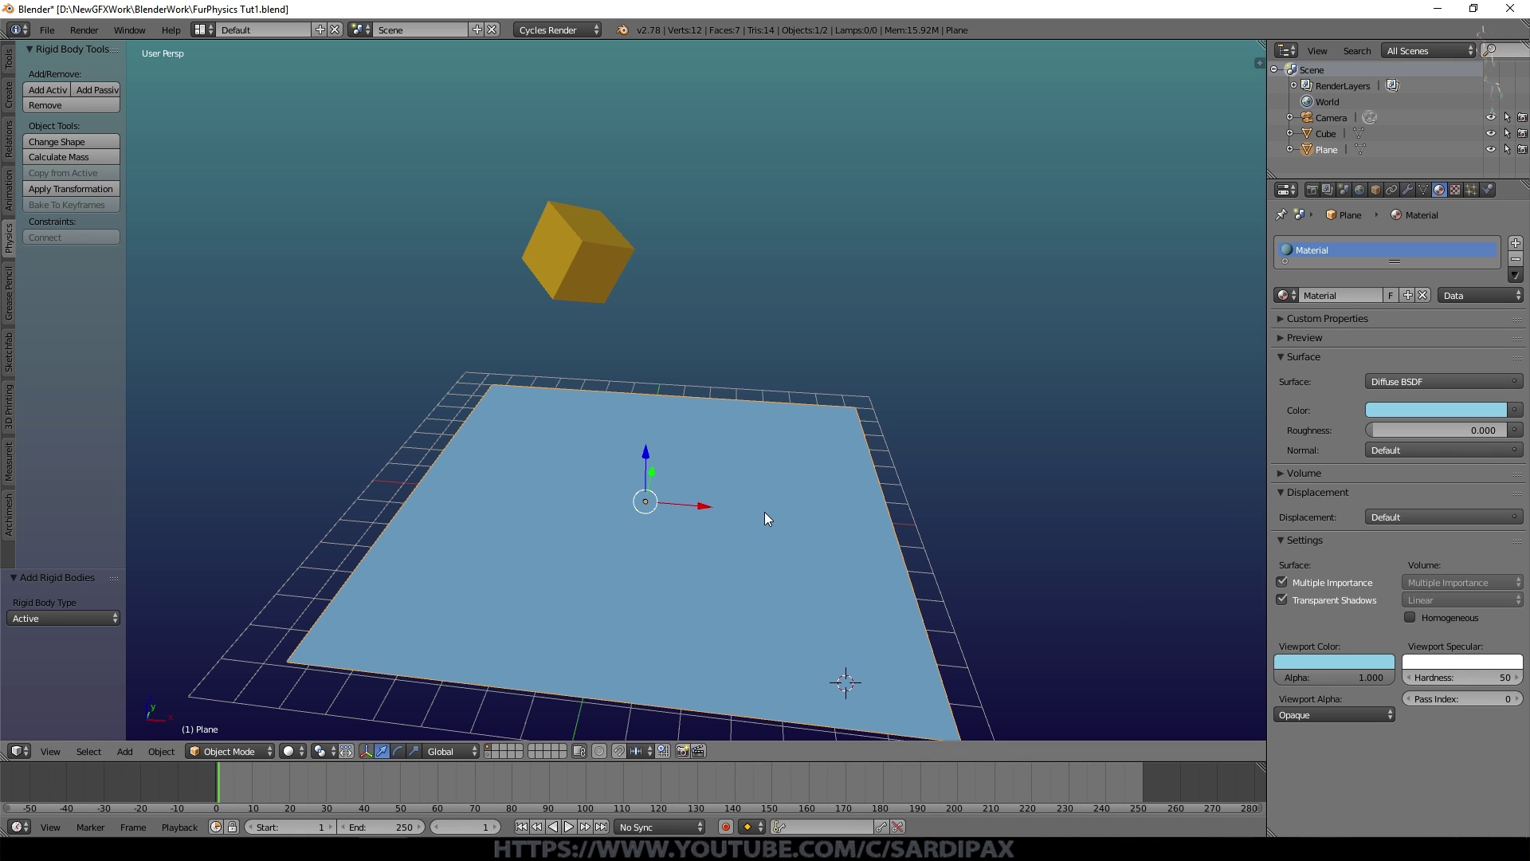
left_click(86, 87)
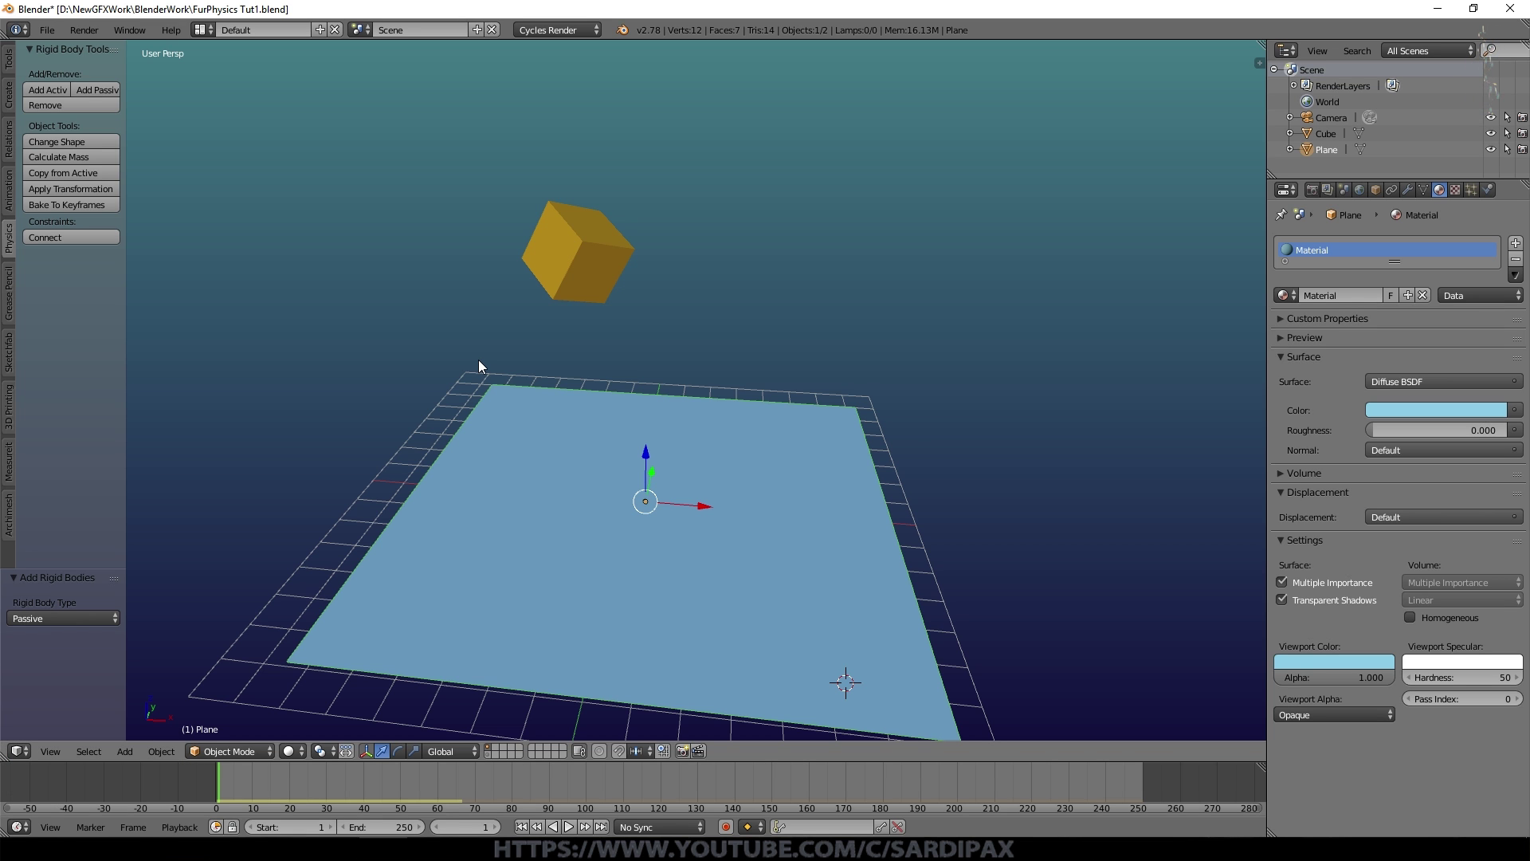
scroll(543, 346, "down", 3)
middle_click_drag(542, 346, 686, 341)
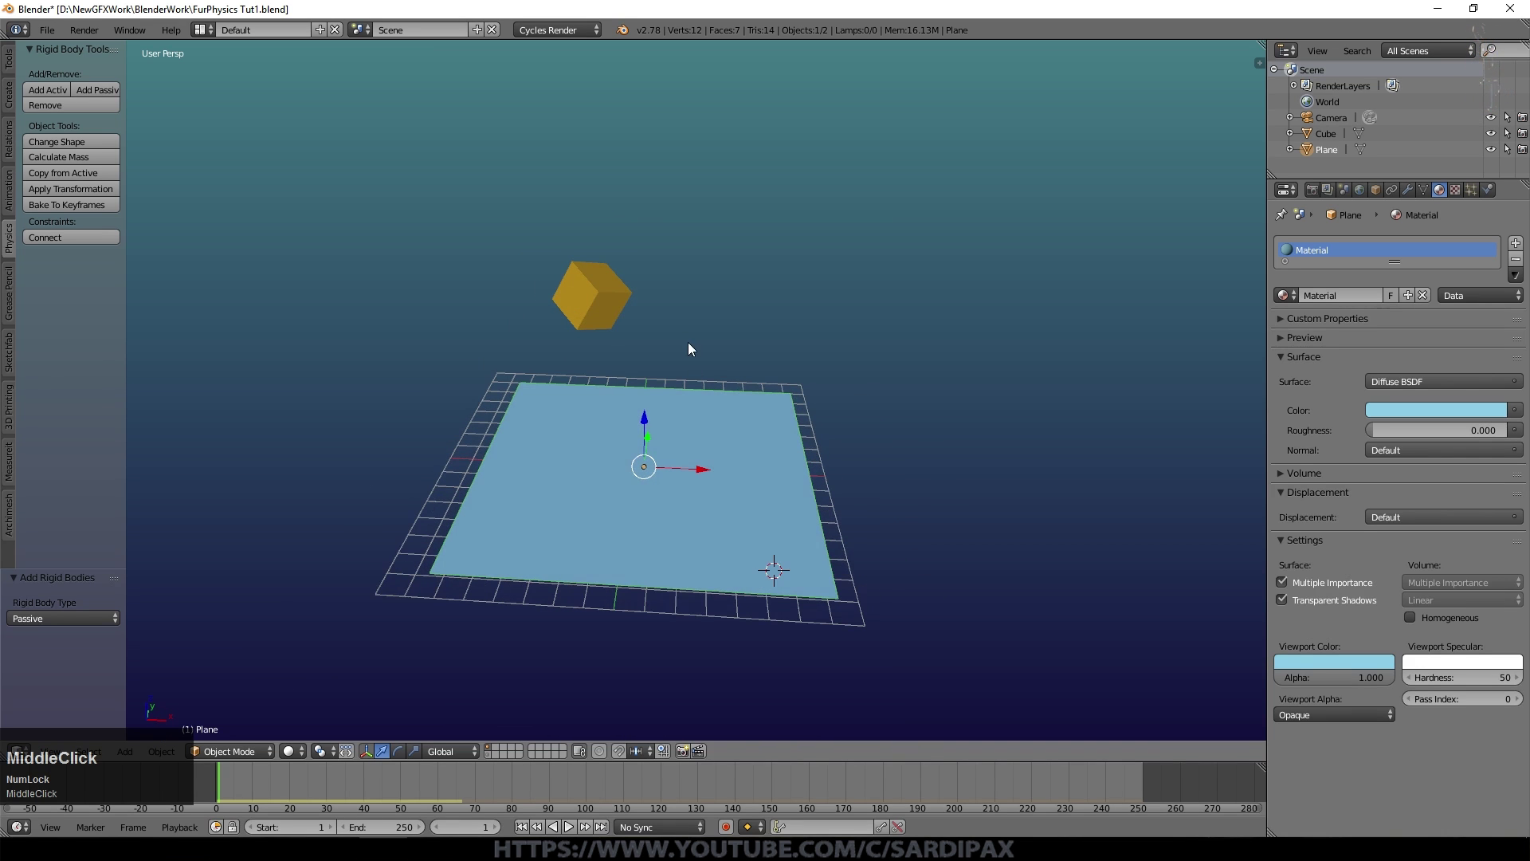
left_click(568, 826)
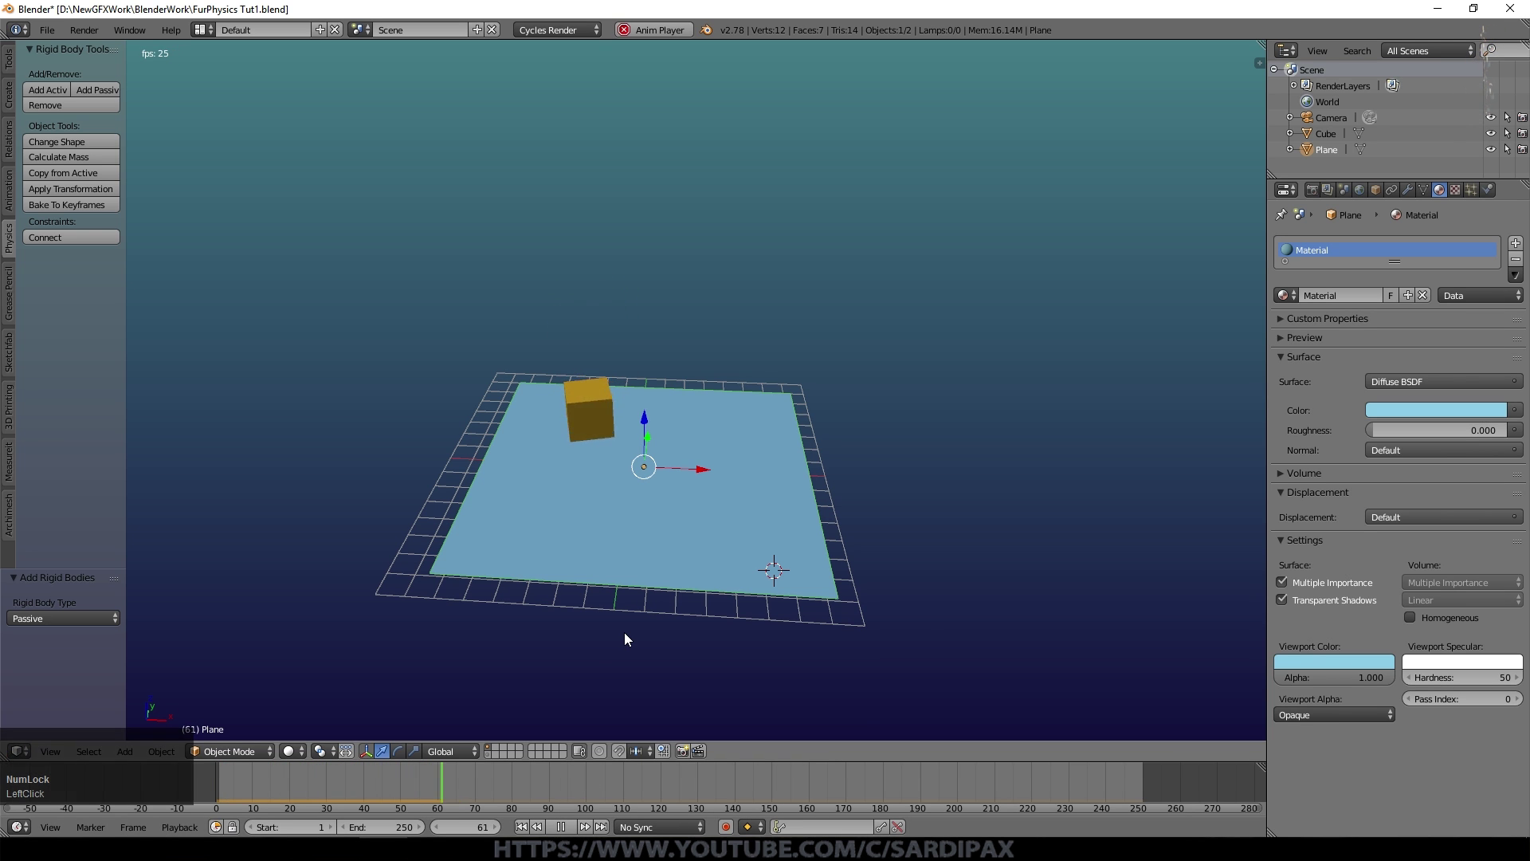
scroll(626, 629, "up", 3)
left_click(561, 826)
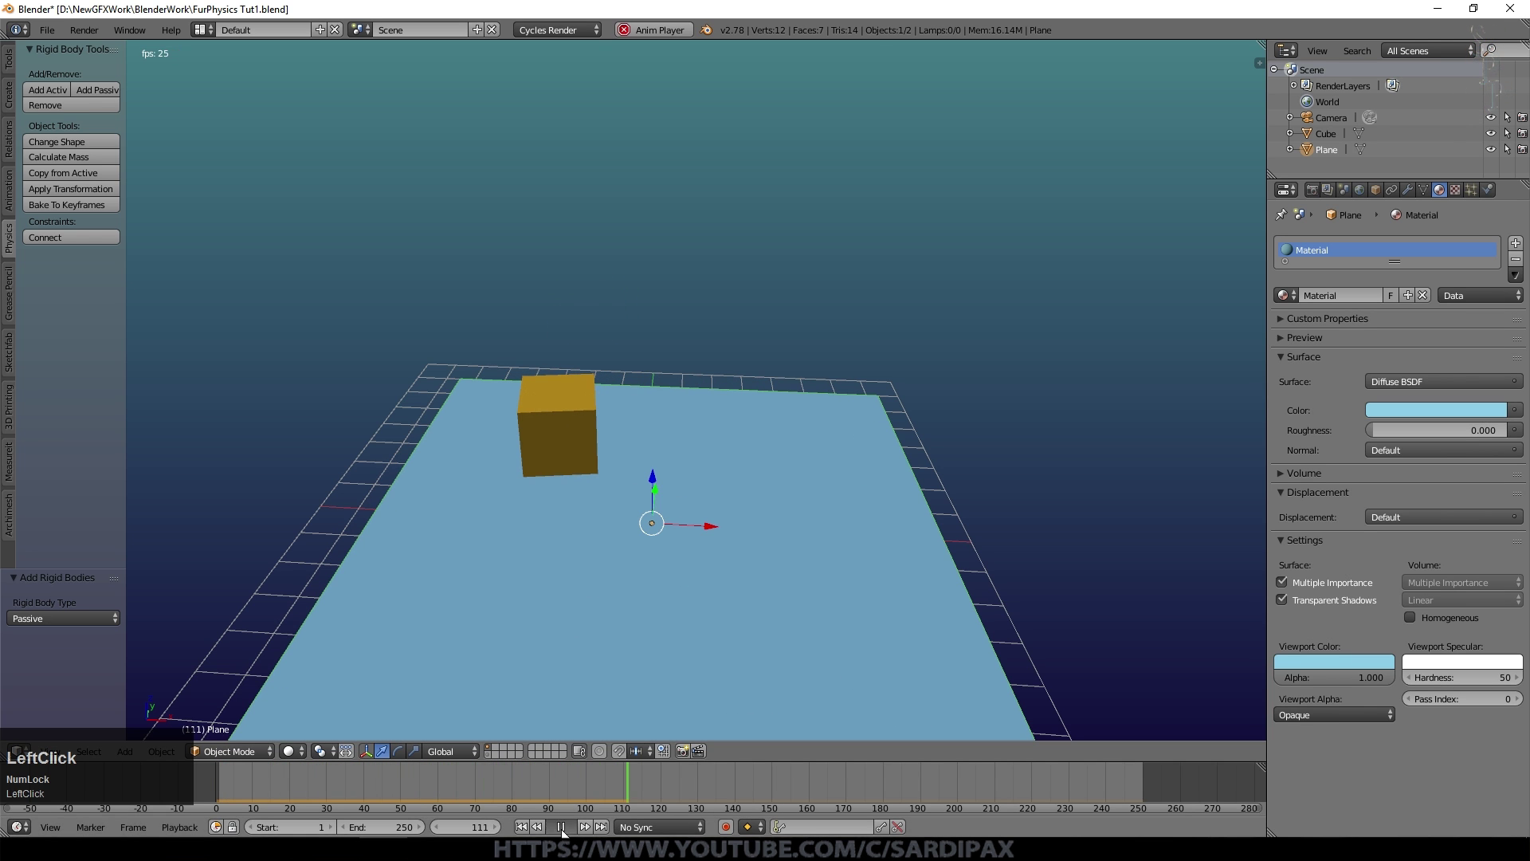
- Return to frame 1, raise the cube about 4.612 units along Z, and play the simulation again
left_click(521, 827)
left_click(561, 279)
scroll(586, 339, "down", 3)
left_click_drag(588, 276, 599, 167)
middle_click_drag(630, 327, 693, 334)
left_click(569, 827)
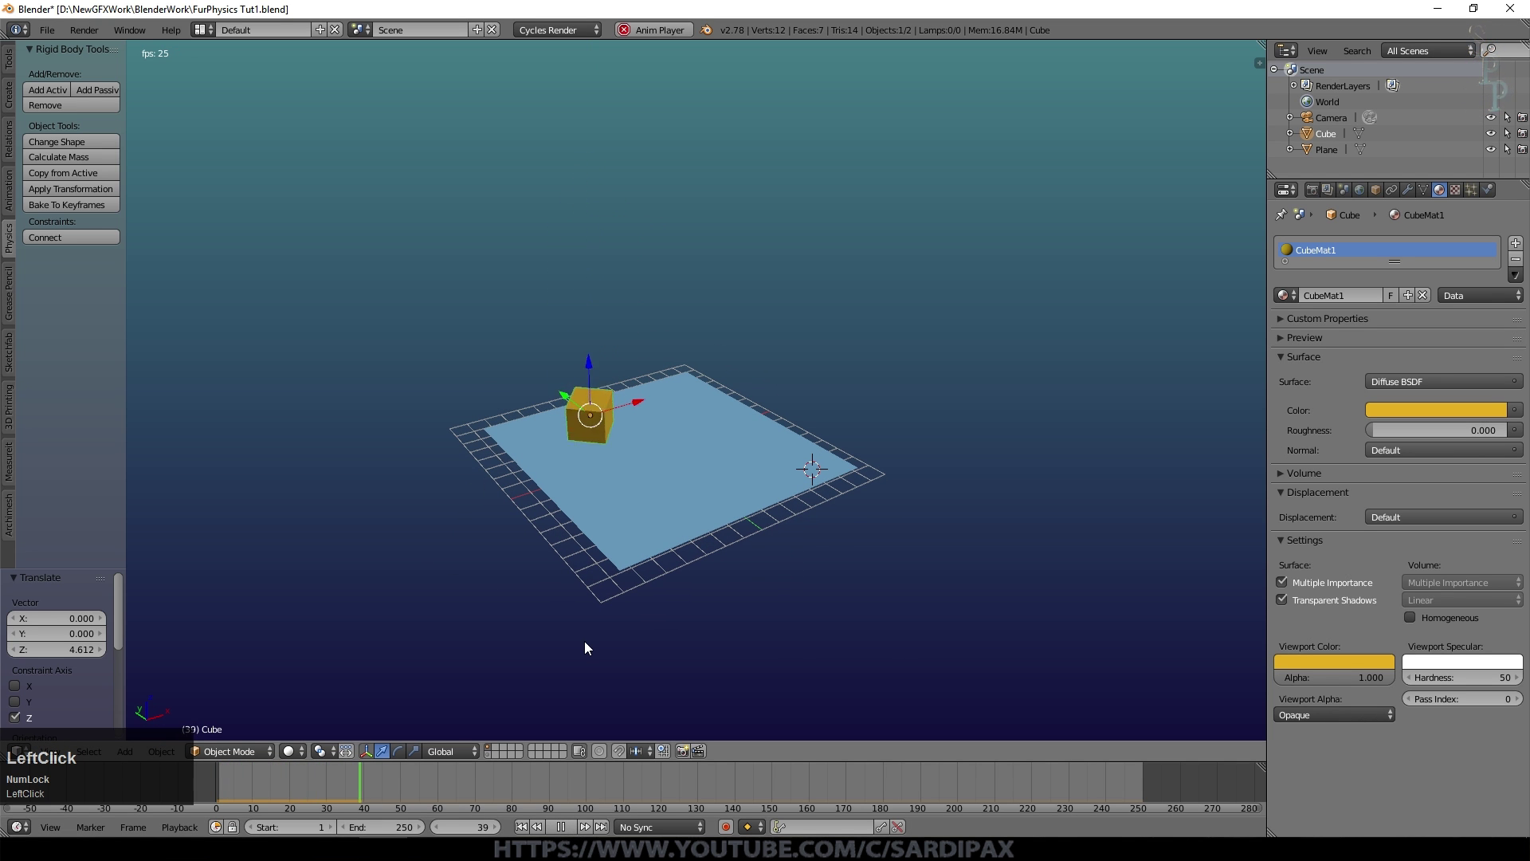
- Set the plane's rigid body collision shape to Box in its physics settings
middle_click_drag(769, 534, 719, 500)
right_click(719, 500)
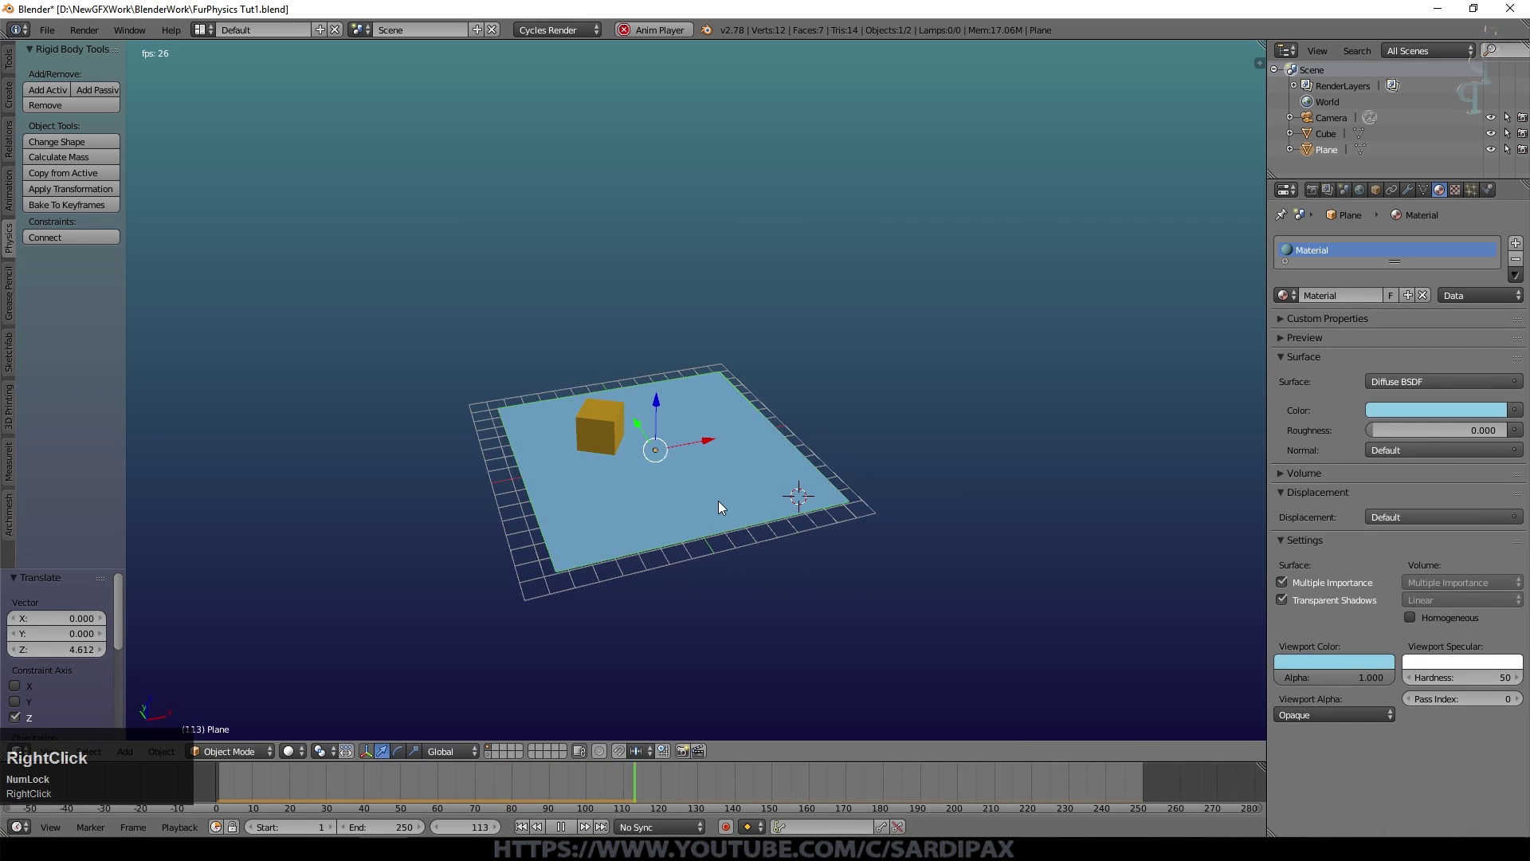
left_click(1490, 193)
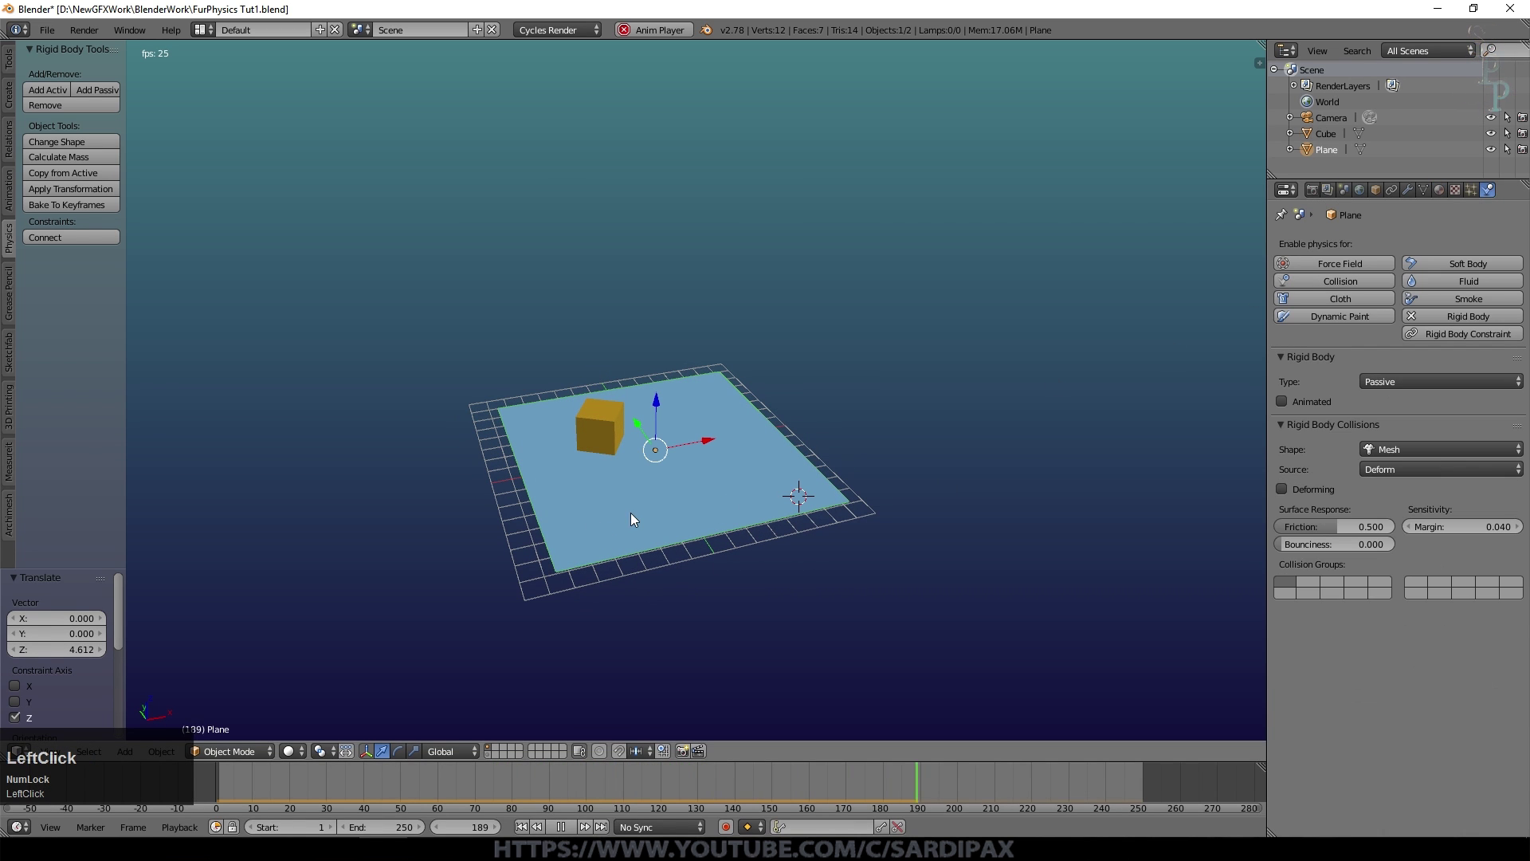
scroll(1380, 453, "down", 1)
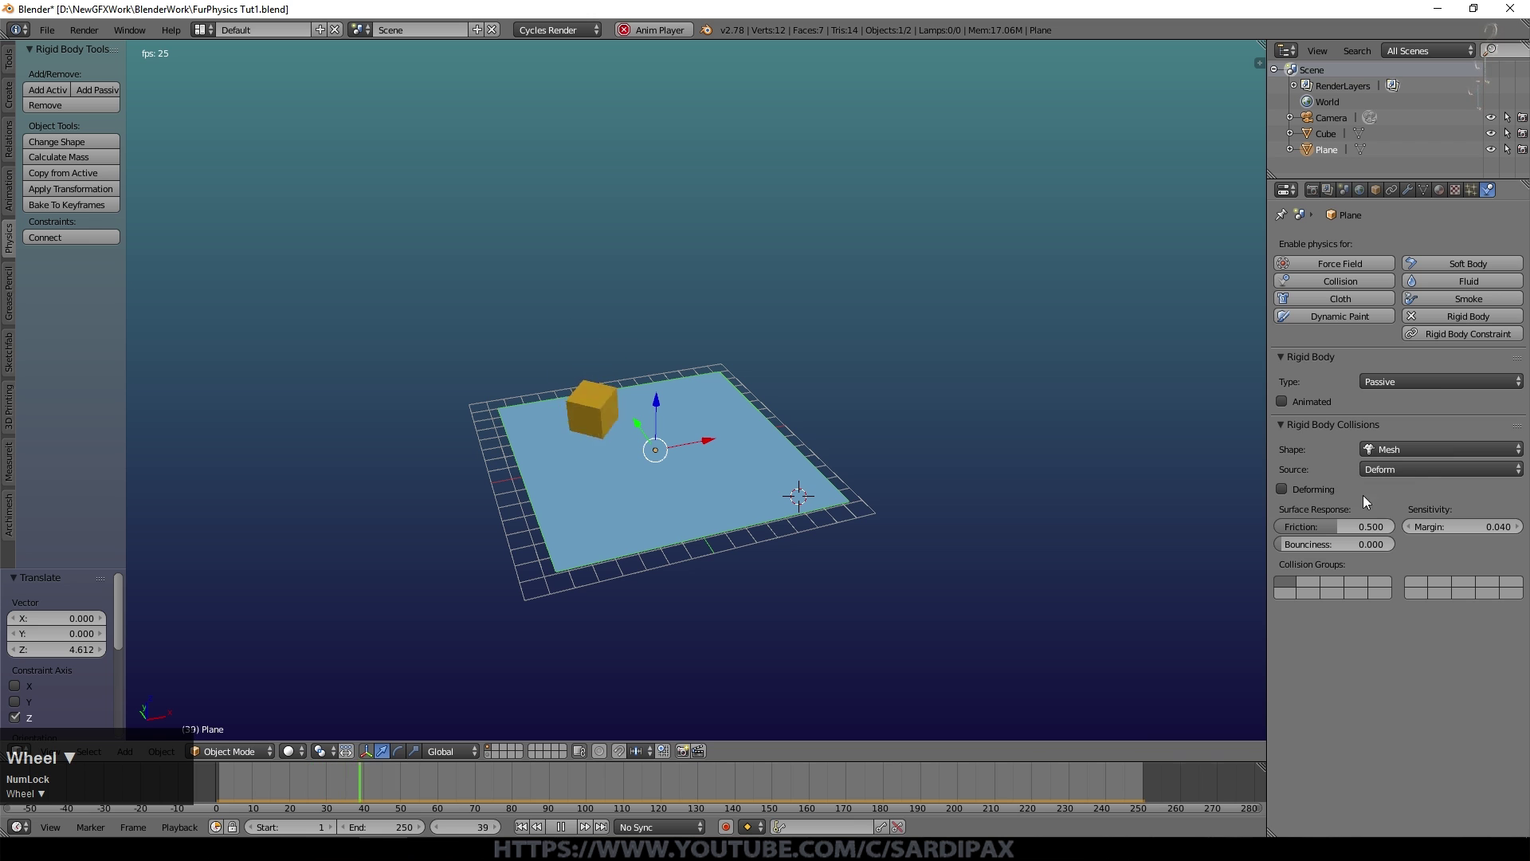
middle_click_drag(698, 446, 693, 494)
scroll(480, 356, "down", 4)
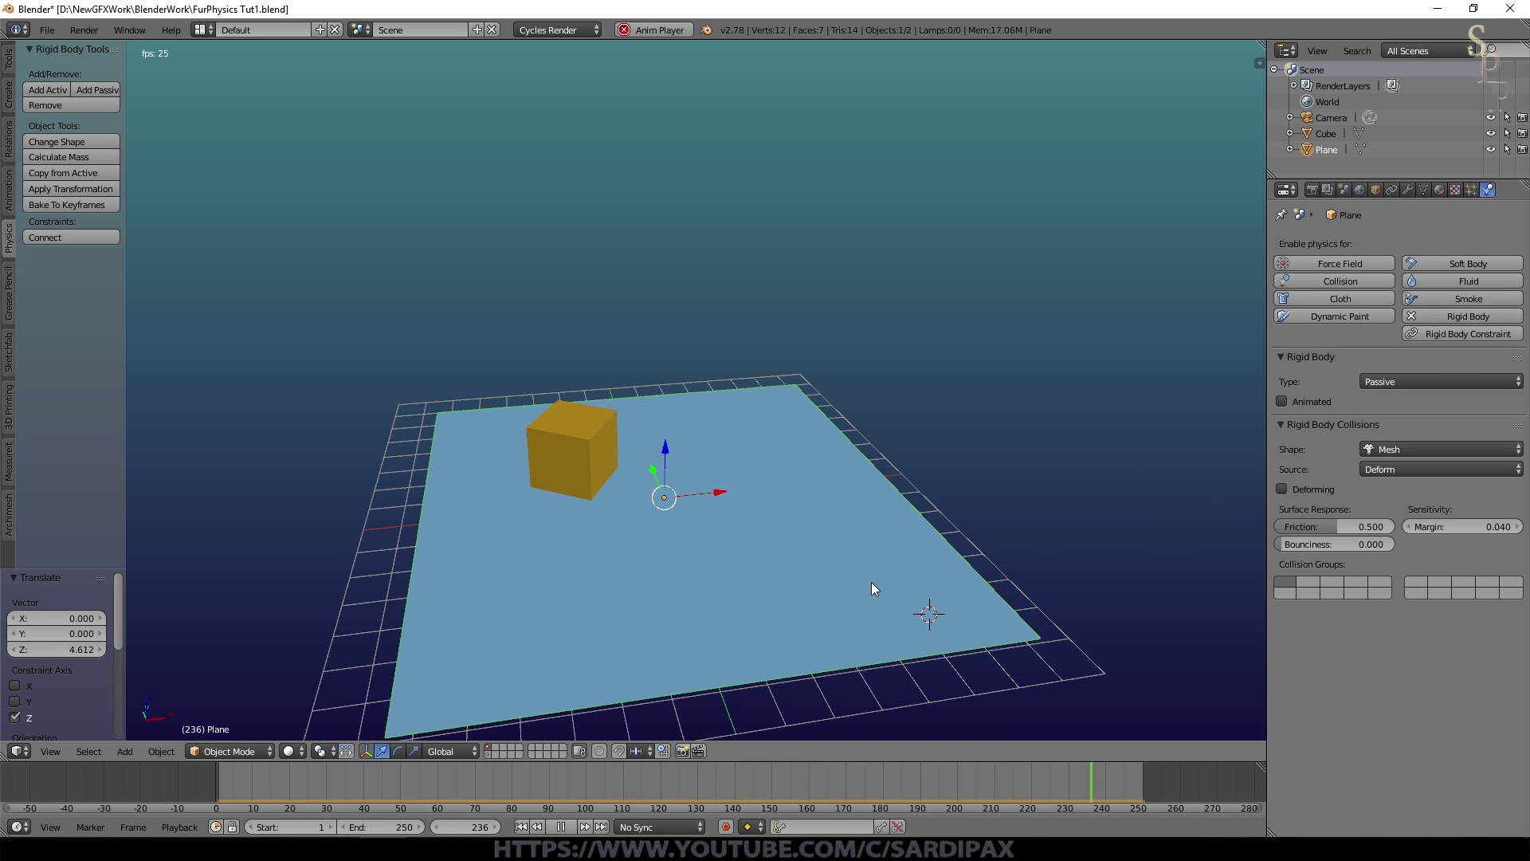
left_click(1443, 452)
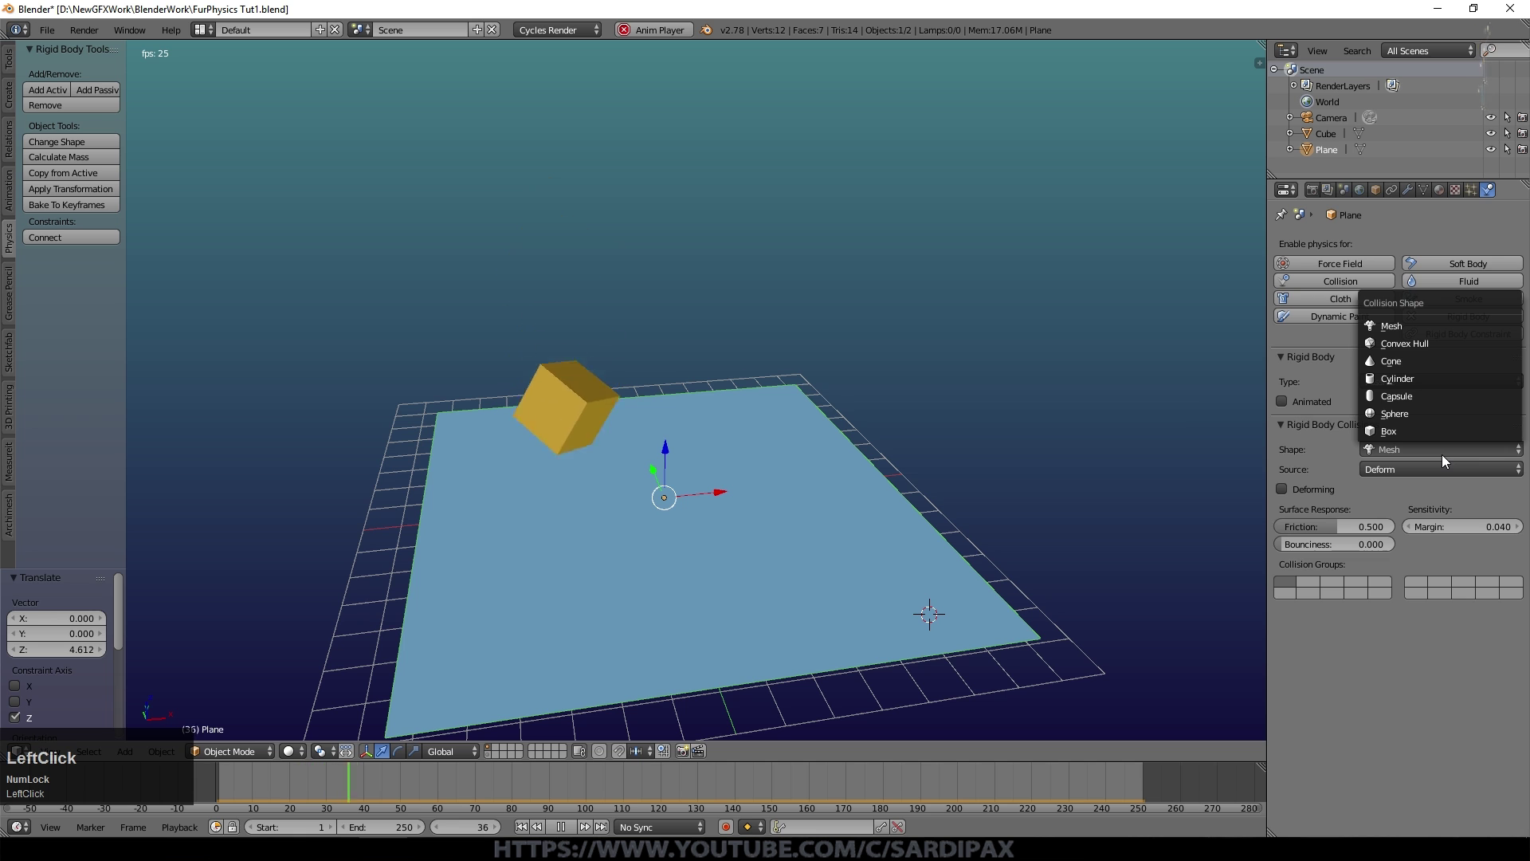
left_click(1423, 432)
- Replay the simulation and examine from several angles how the cube lands on the plane
middle_click_drag(893, 422, 992, 495)
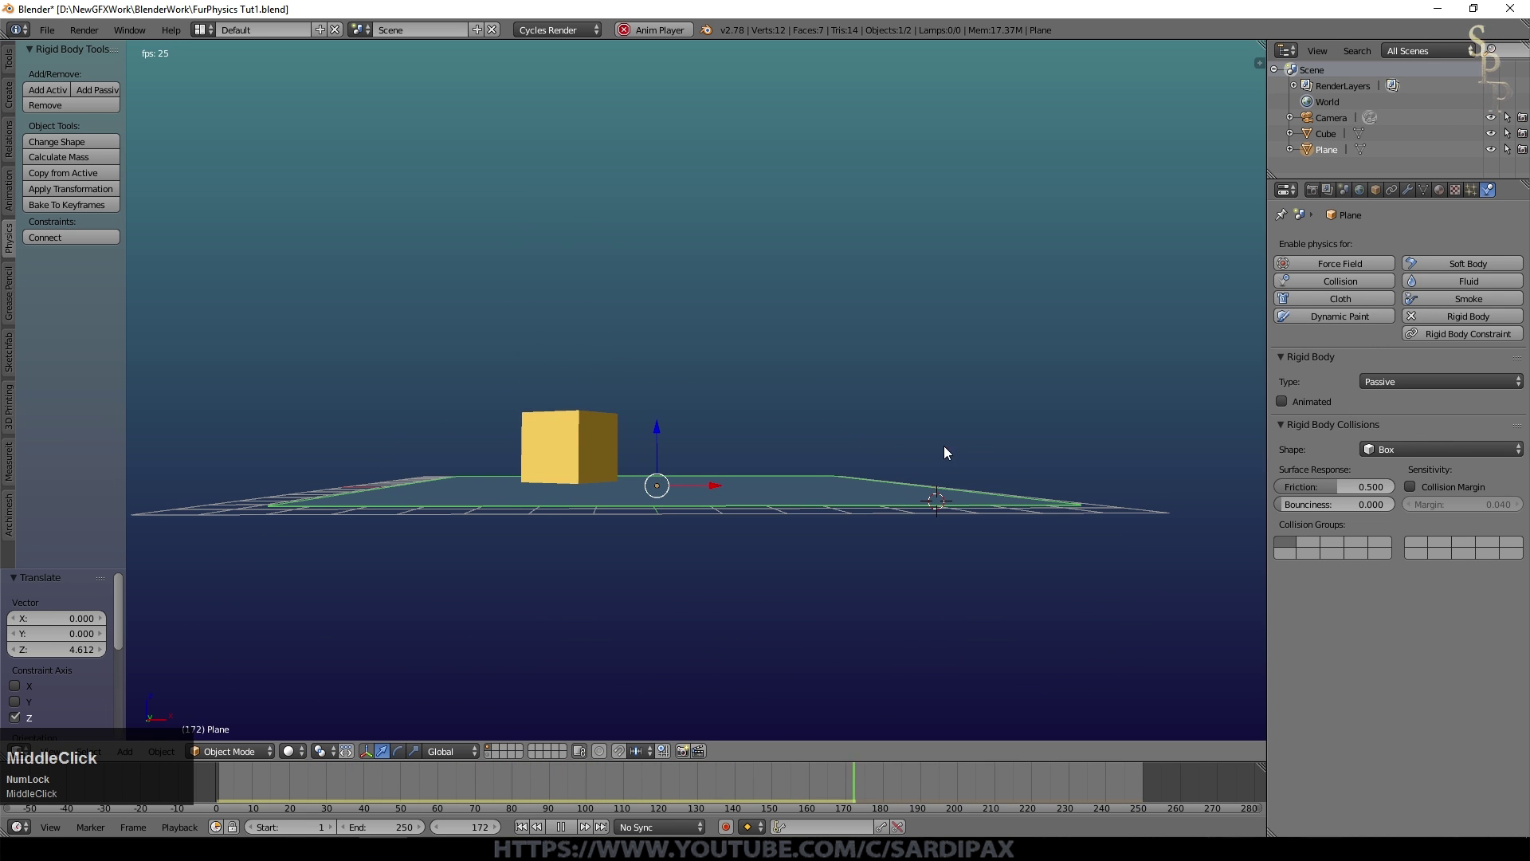
key("shift+Left")
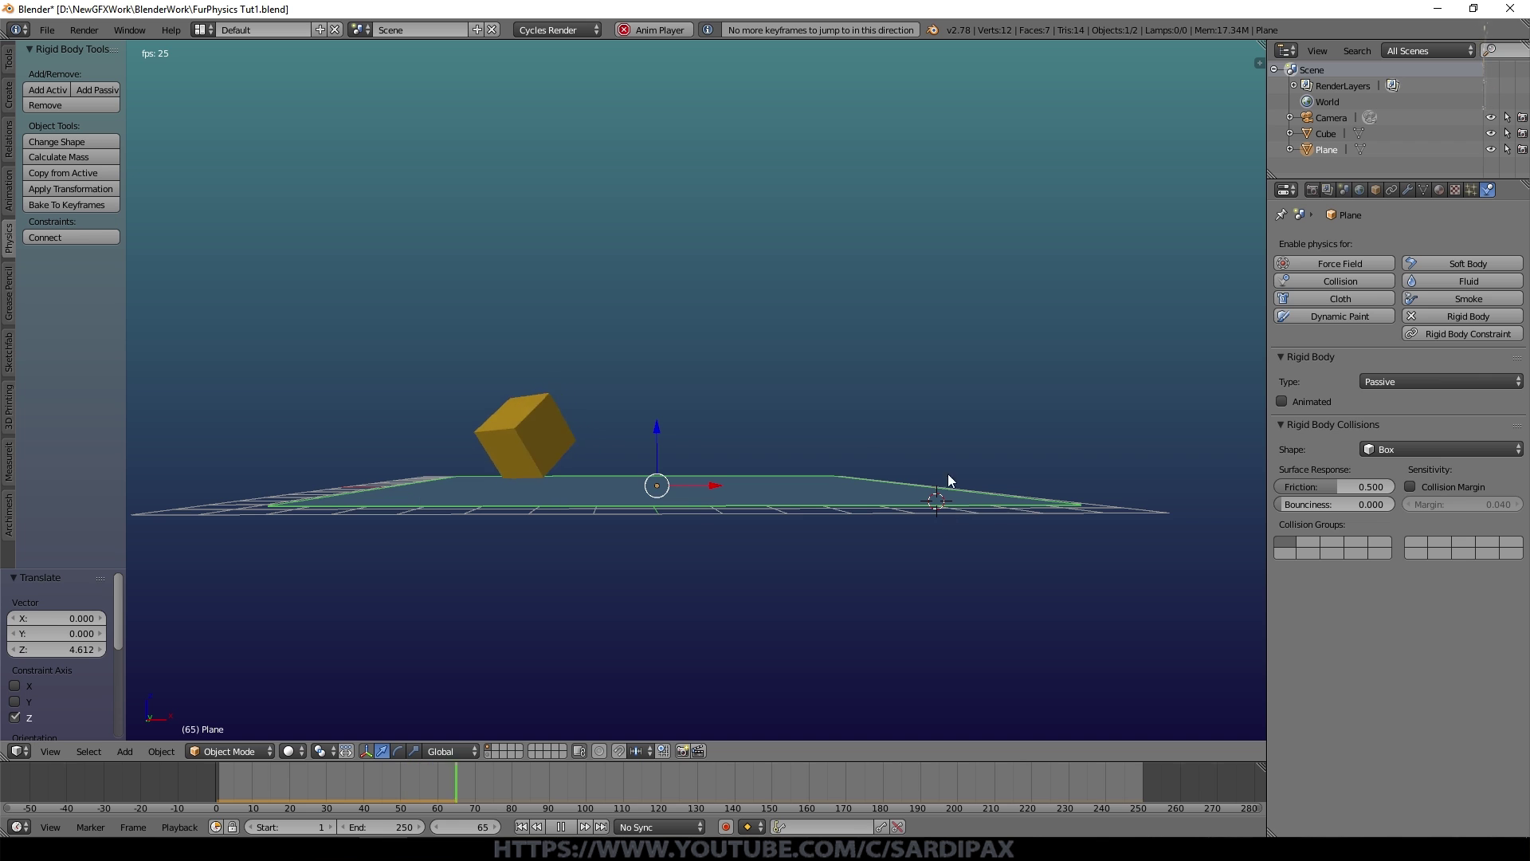
middle_click_drag(657, 580, 672, 619)
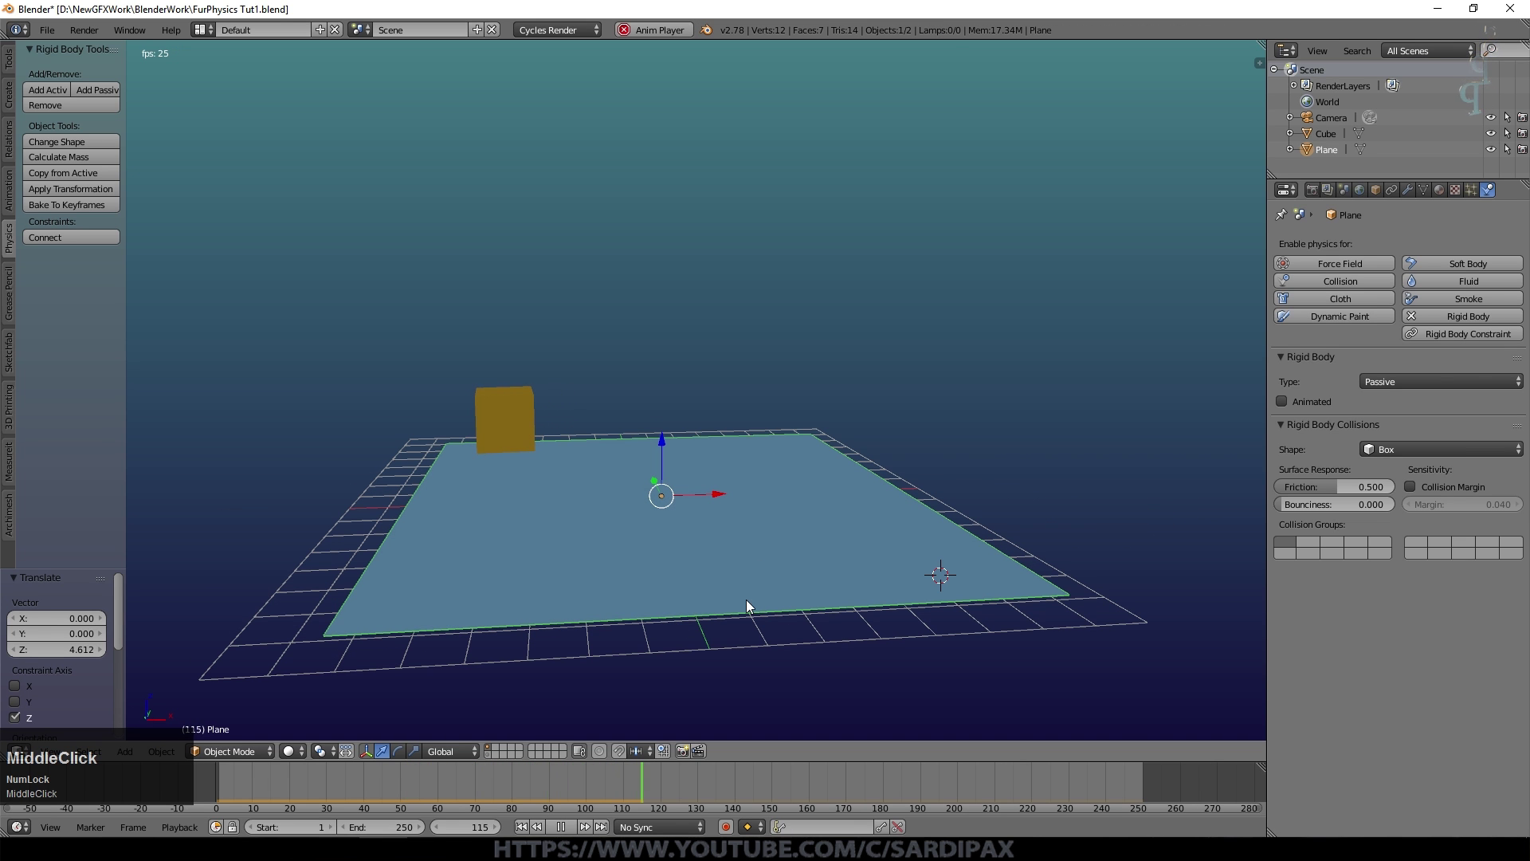
middle_click_drag(663, 529, 666, 566)
left_click(521, 828)
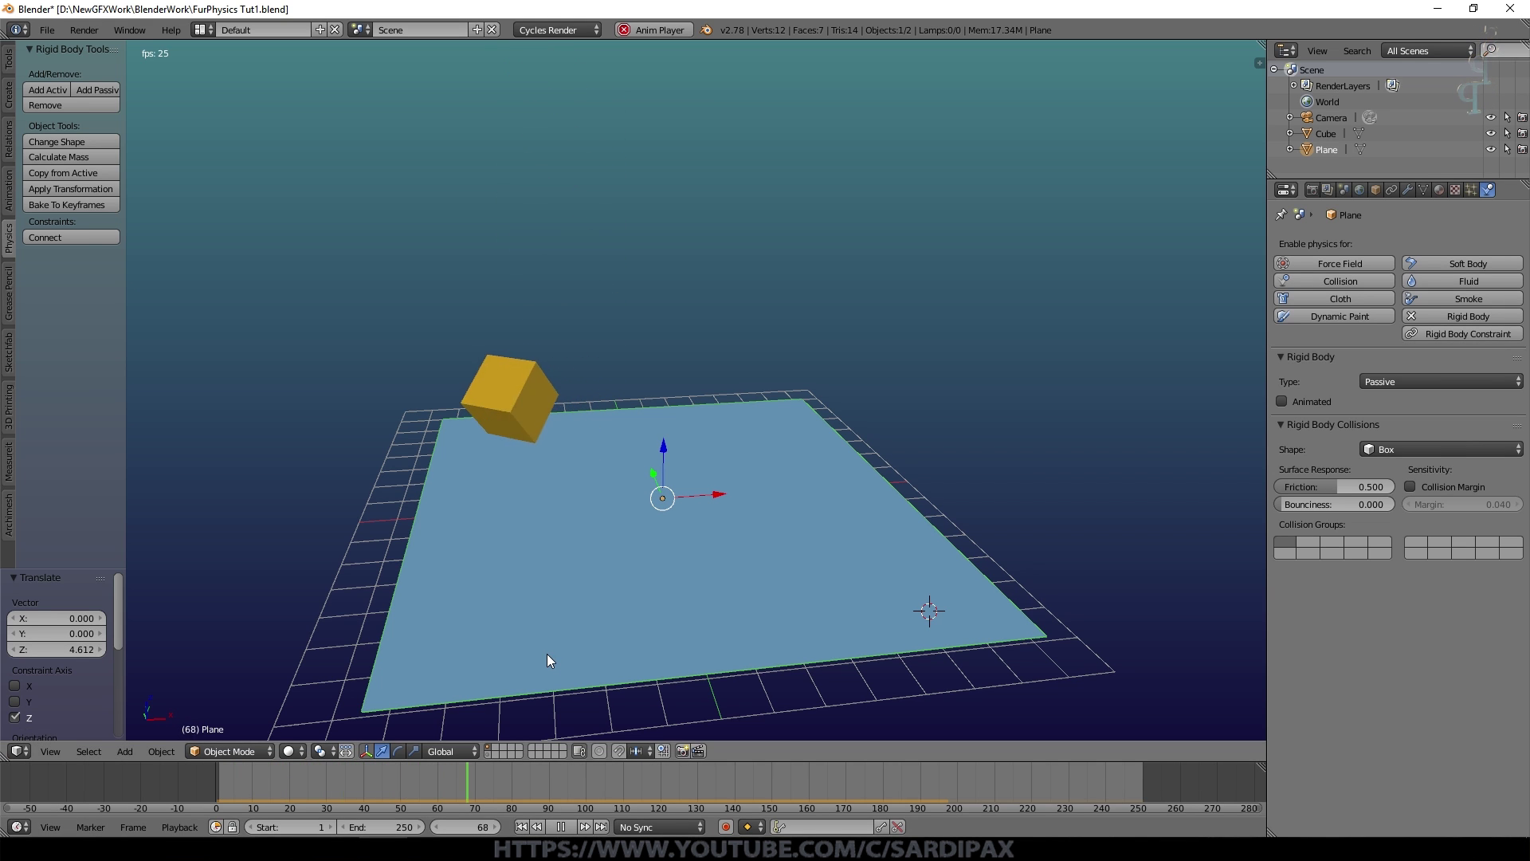
- Stop playback, set the plane's friction to 0, and replay the simulation to test the frictionless landing
left_click(561, 827)
left_click(1331, 490)
type("0")
key("Return")
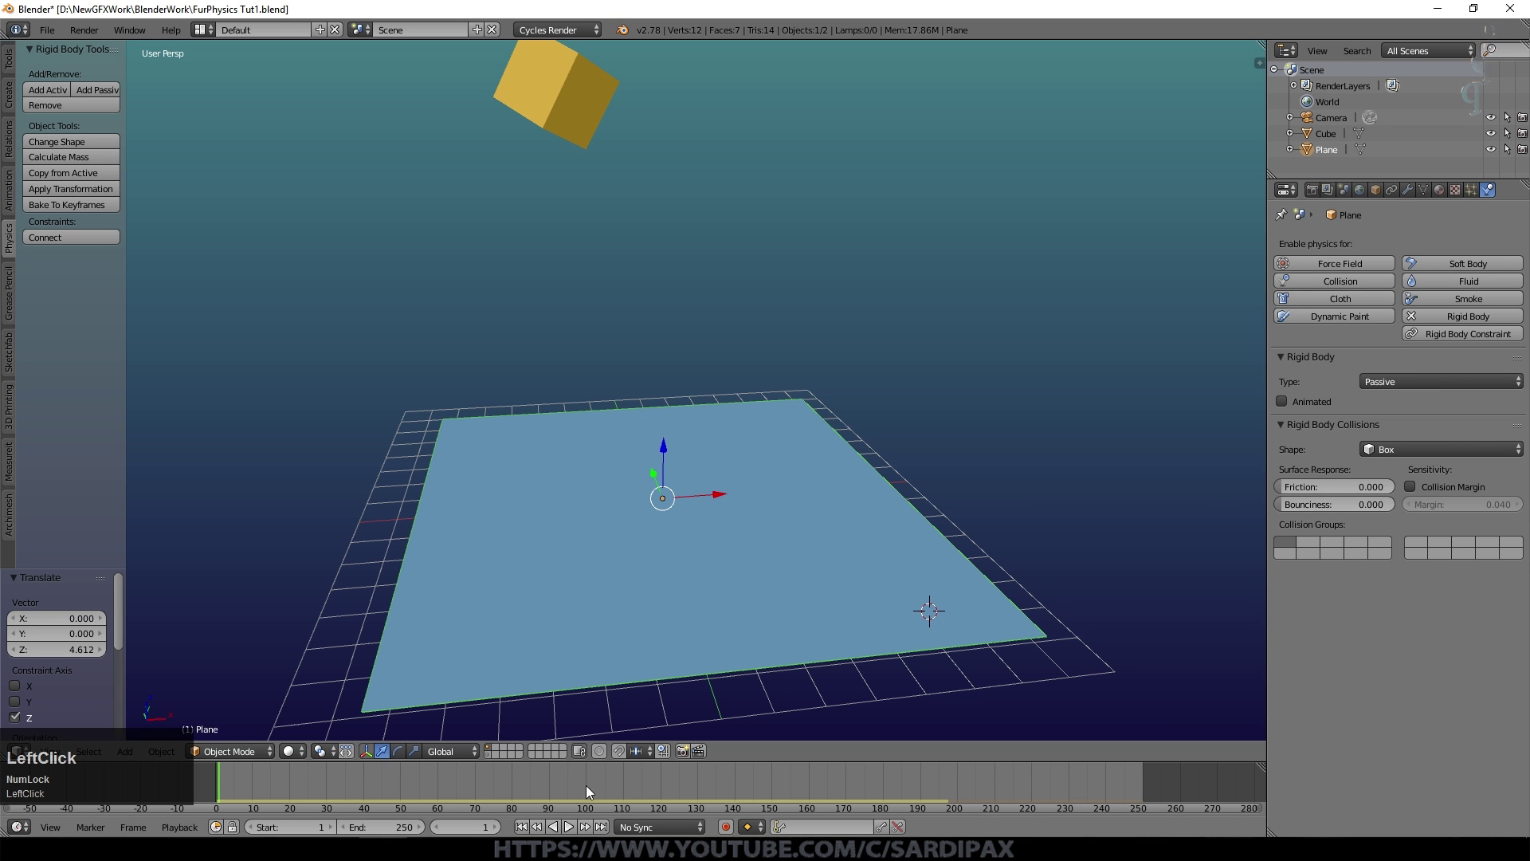
left_click(566, 826)
middle_click_drag(437, 603, 562, 631)
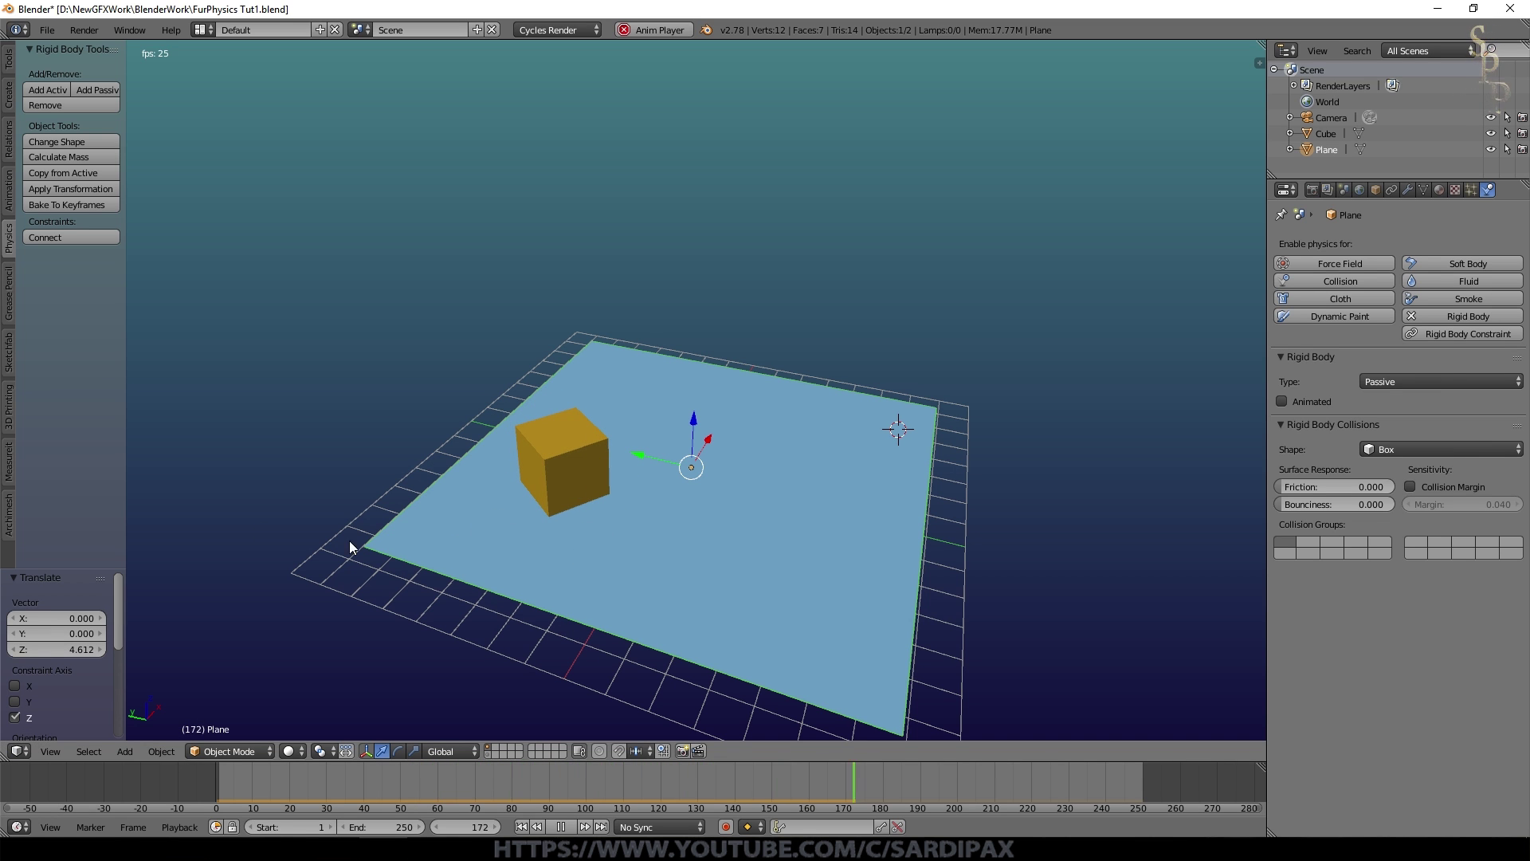
- Test the plane with friction 1.000, followed by friction 0.462 with bounciness 1.000, and return to frame 1
left_click_drag(1323, 486, 1355, 486)
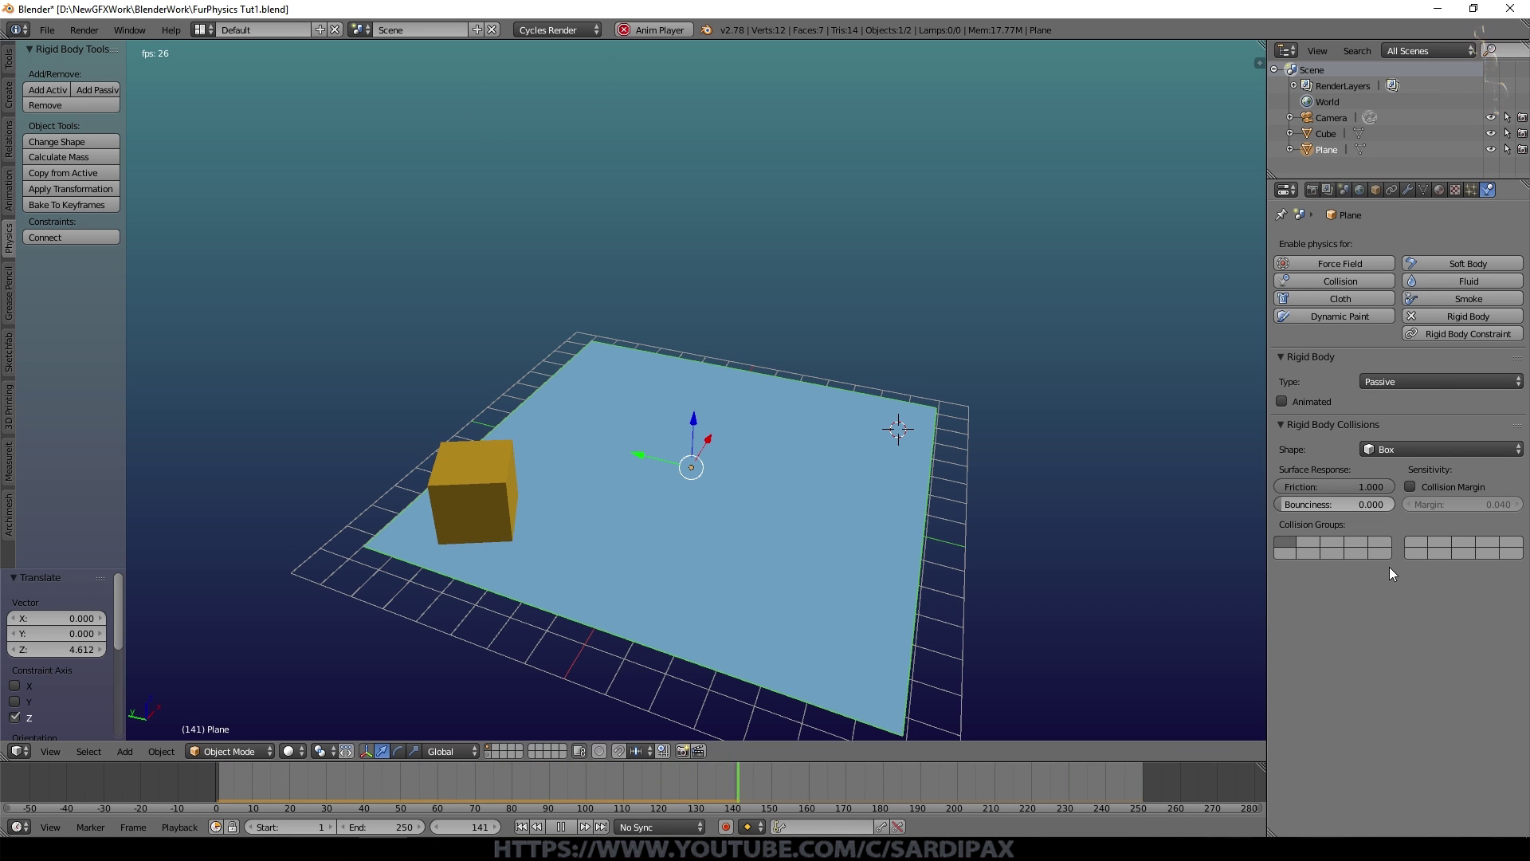
left_click_drag(1355, 486, 1390, 503)
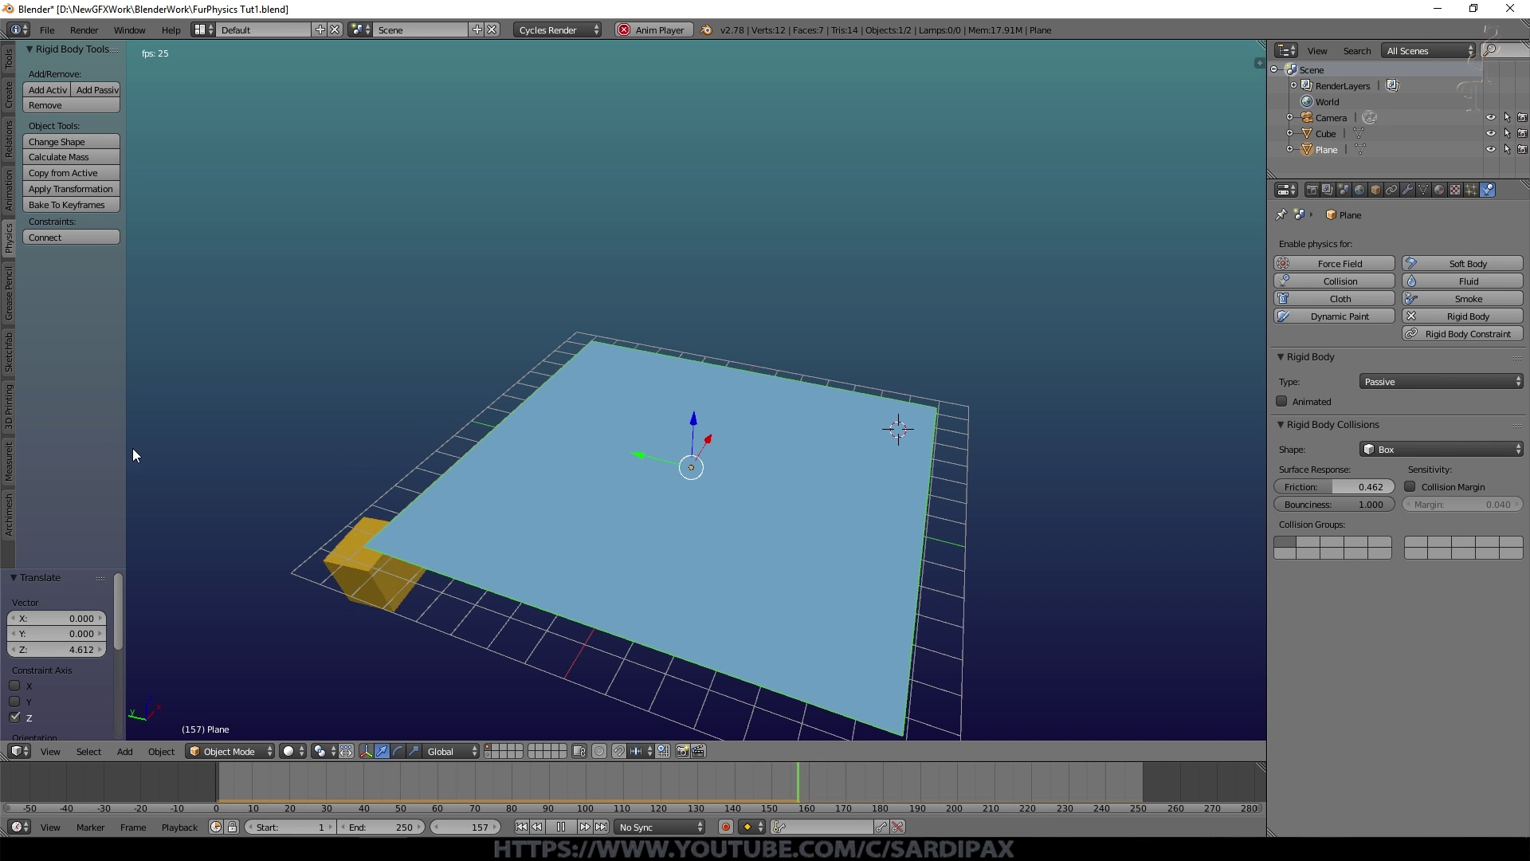
left_click(561, 826)
left_click(521, 826)
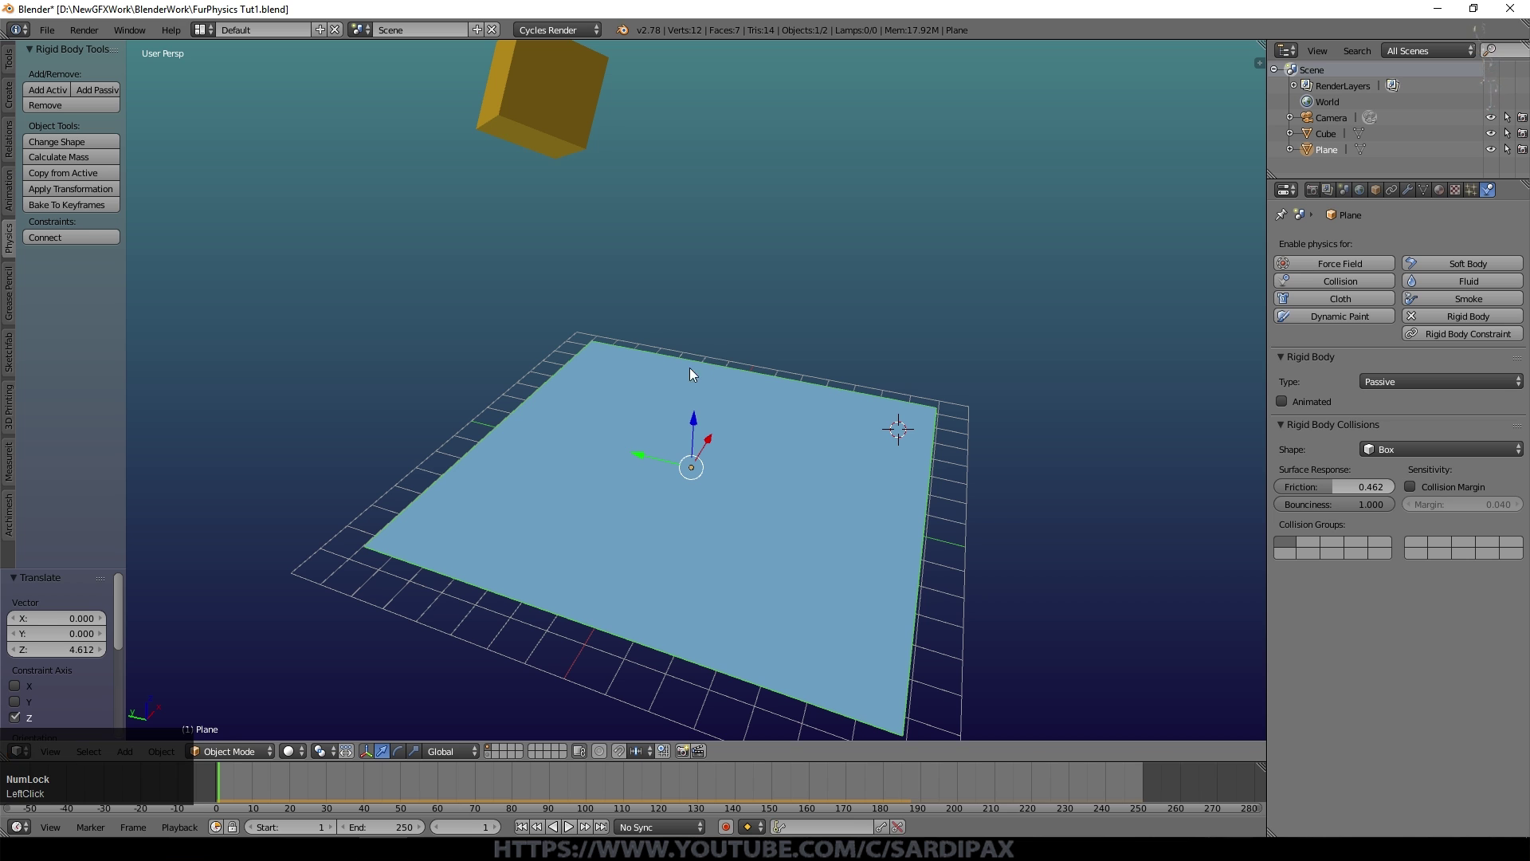
- Set the plane's friction to 0 and bounciness to 0.140, and play the simulation to check the landing up close
right_click(538, 123)
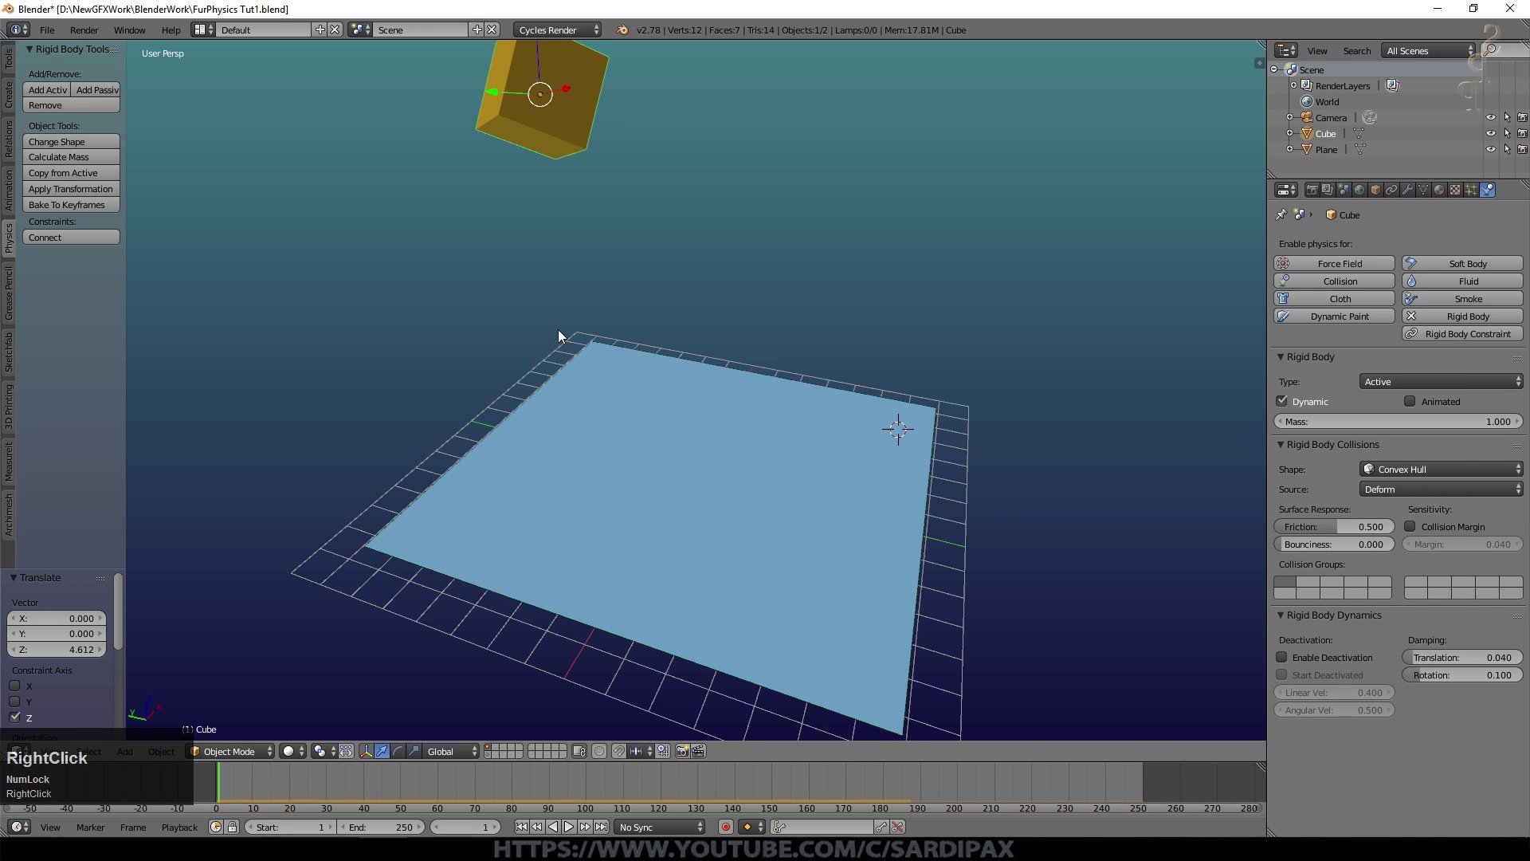
right_click(830, 458)
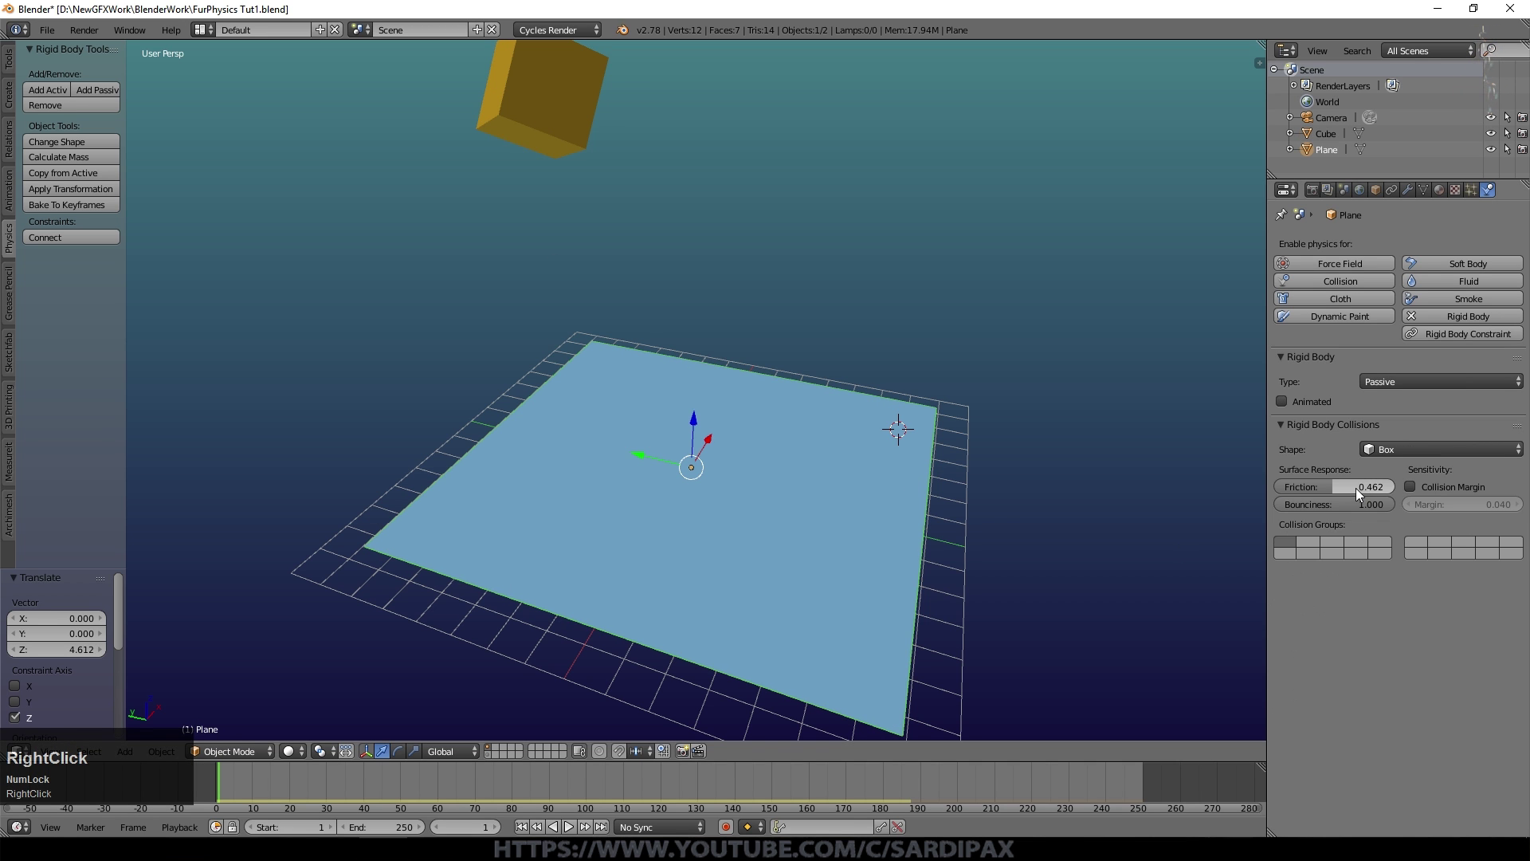
left_click_drag(1328, 485, 1283, 486)
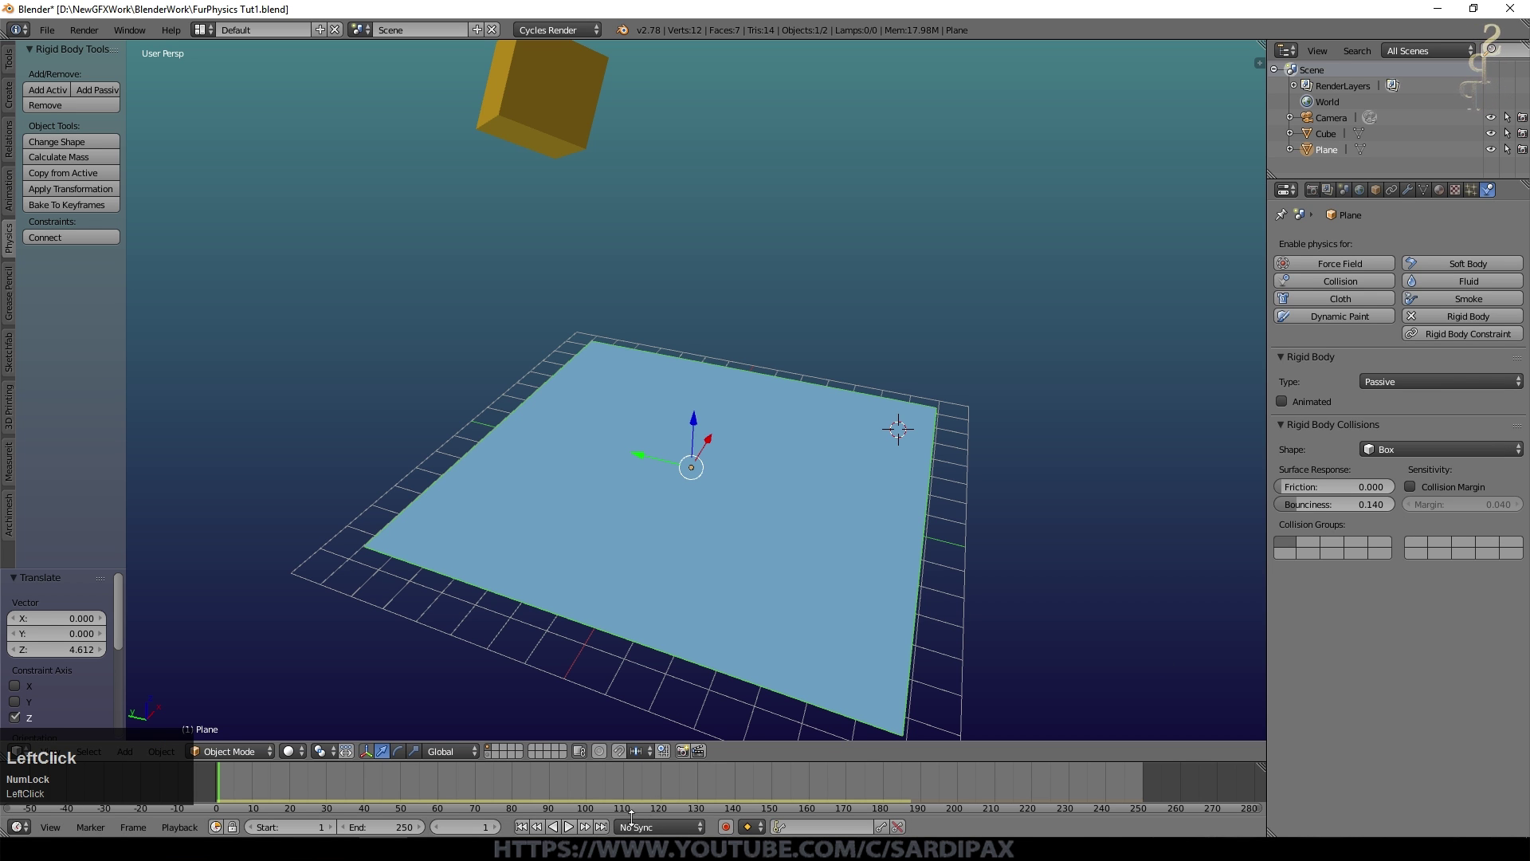
left_click(568, 826)
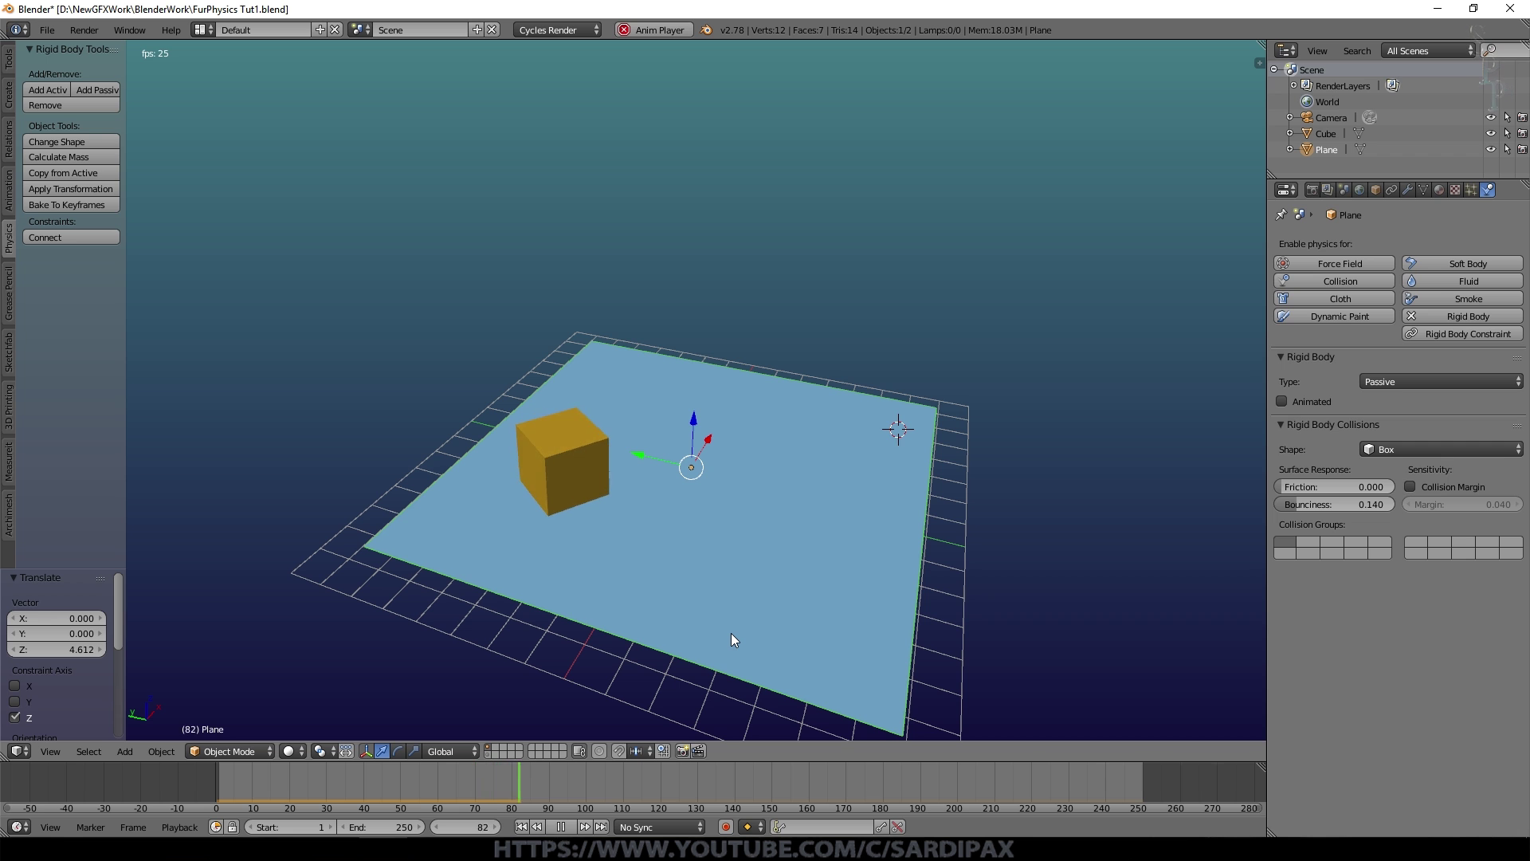
middle_click_drag(725, 590, 668, 586)
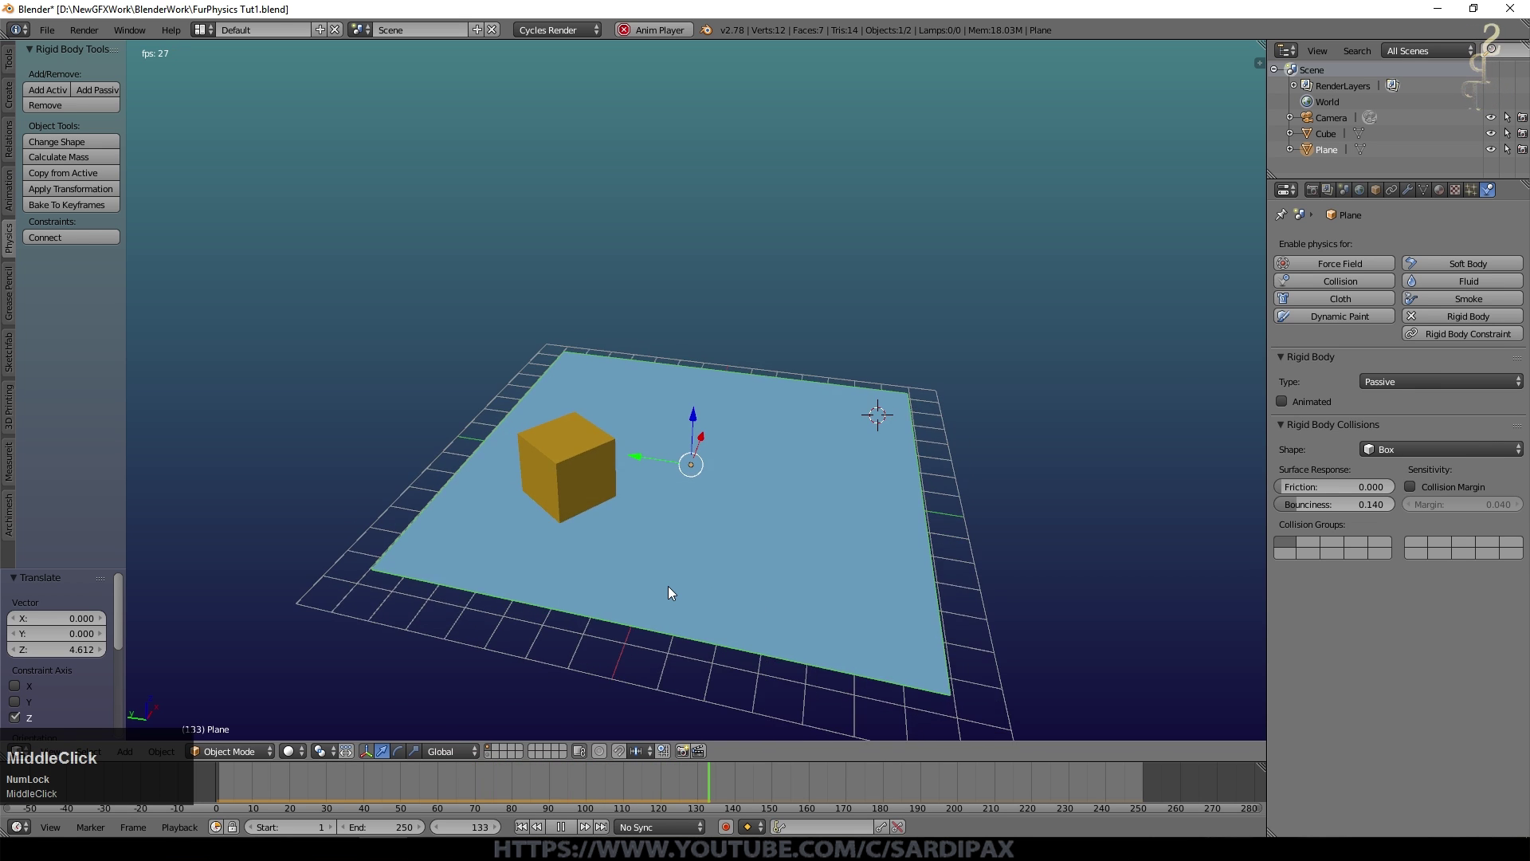
scroll(668, 586, "up", 3)
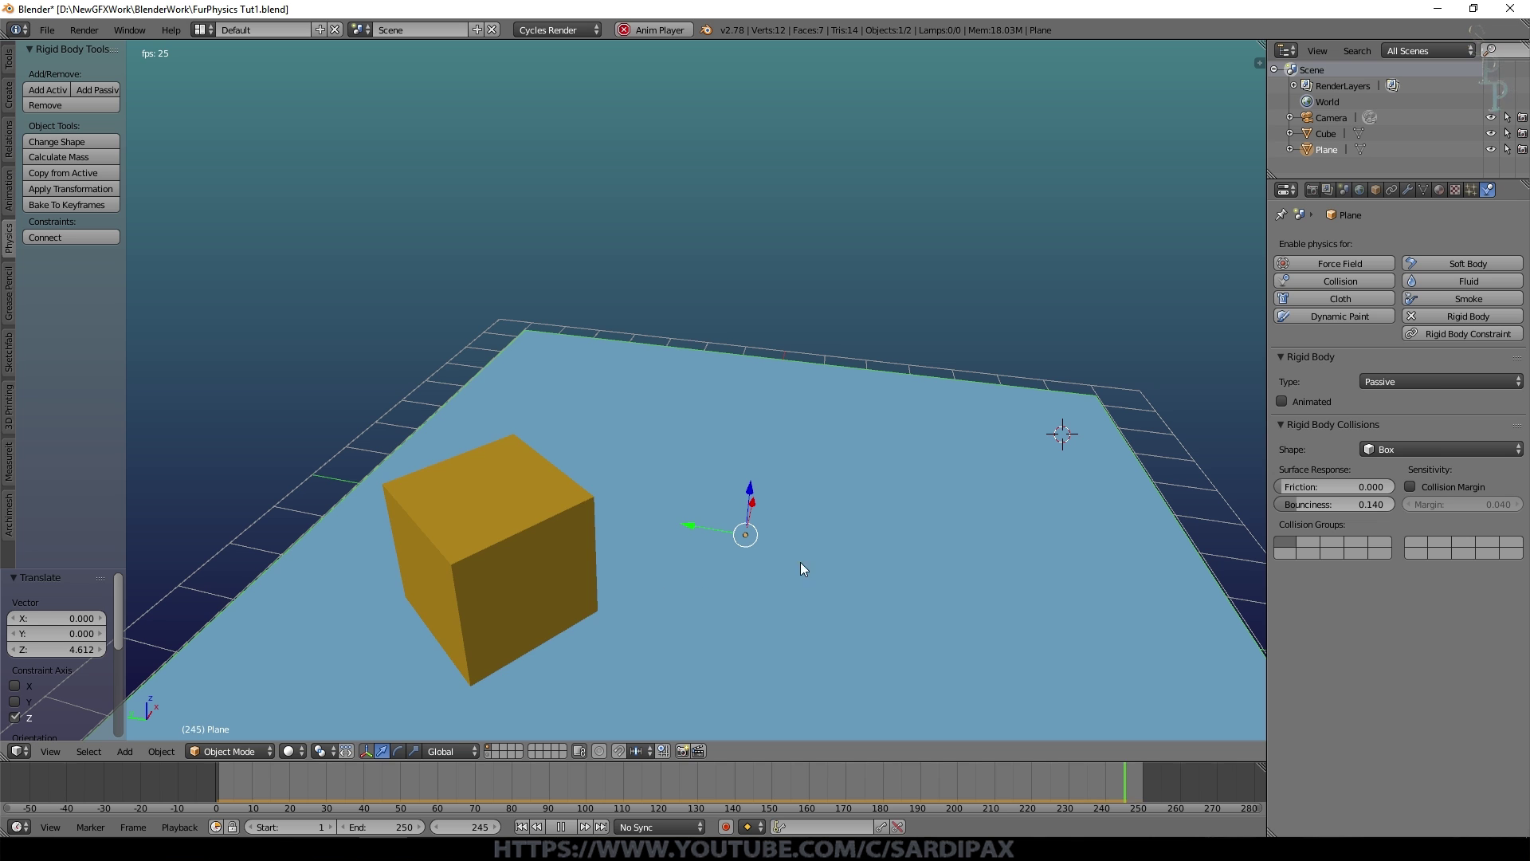
- Set the plane's friction to 0.524 and the cube's to 0.490, raise both objects' bounciness to 1.000, and watch the bounce
left_click_drag(1283, 488, 1291, 487)
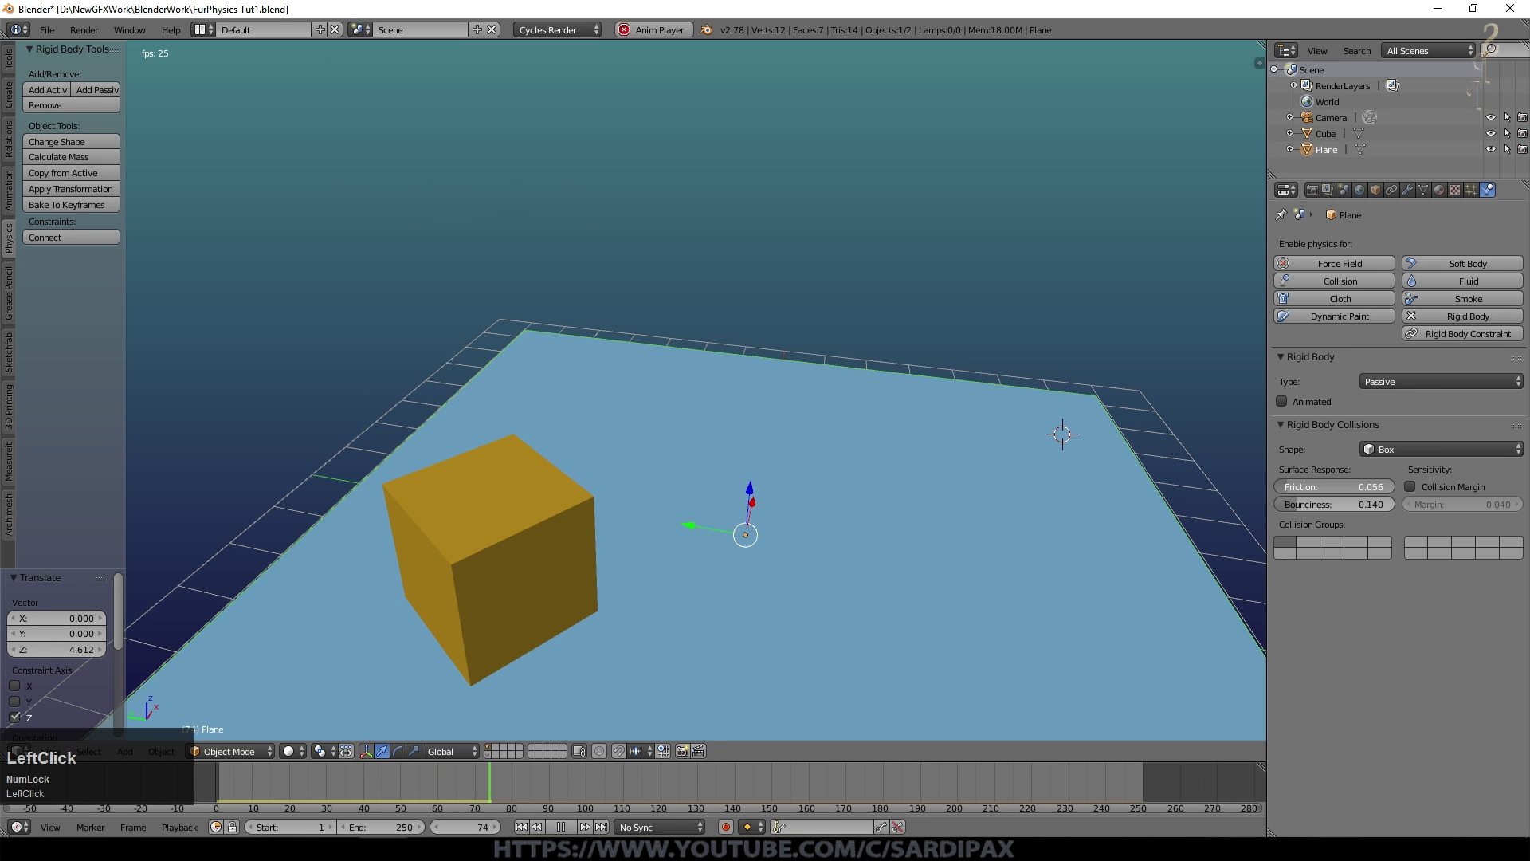
left_click(490, 553)
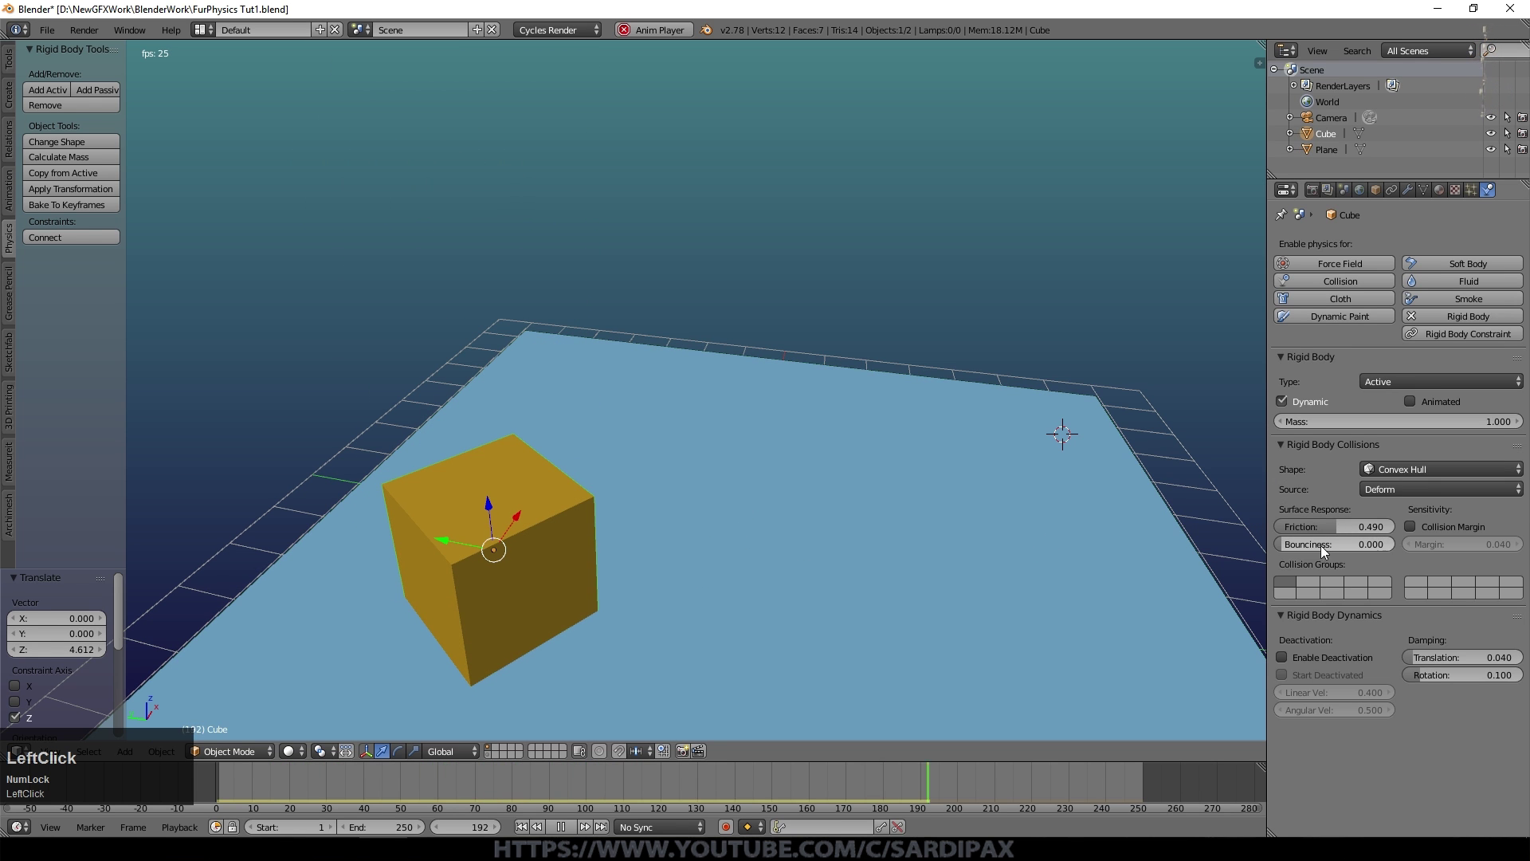
right_click(775, 694)
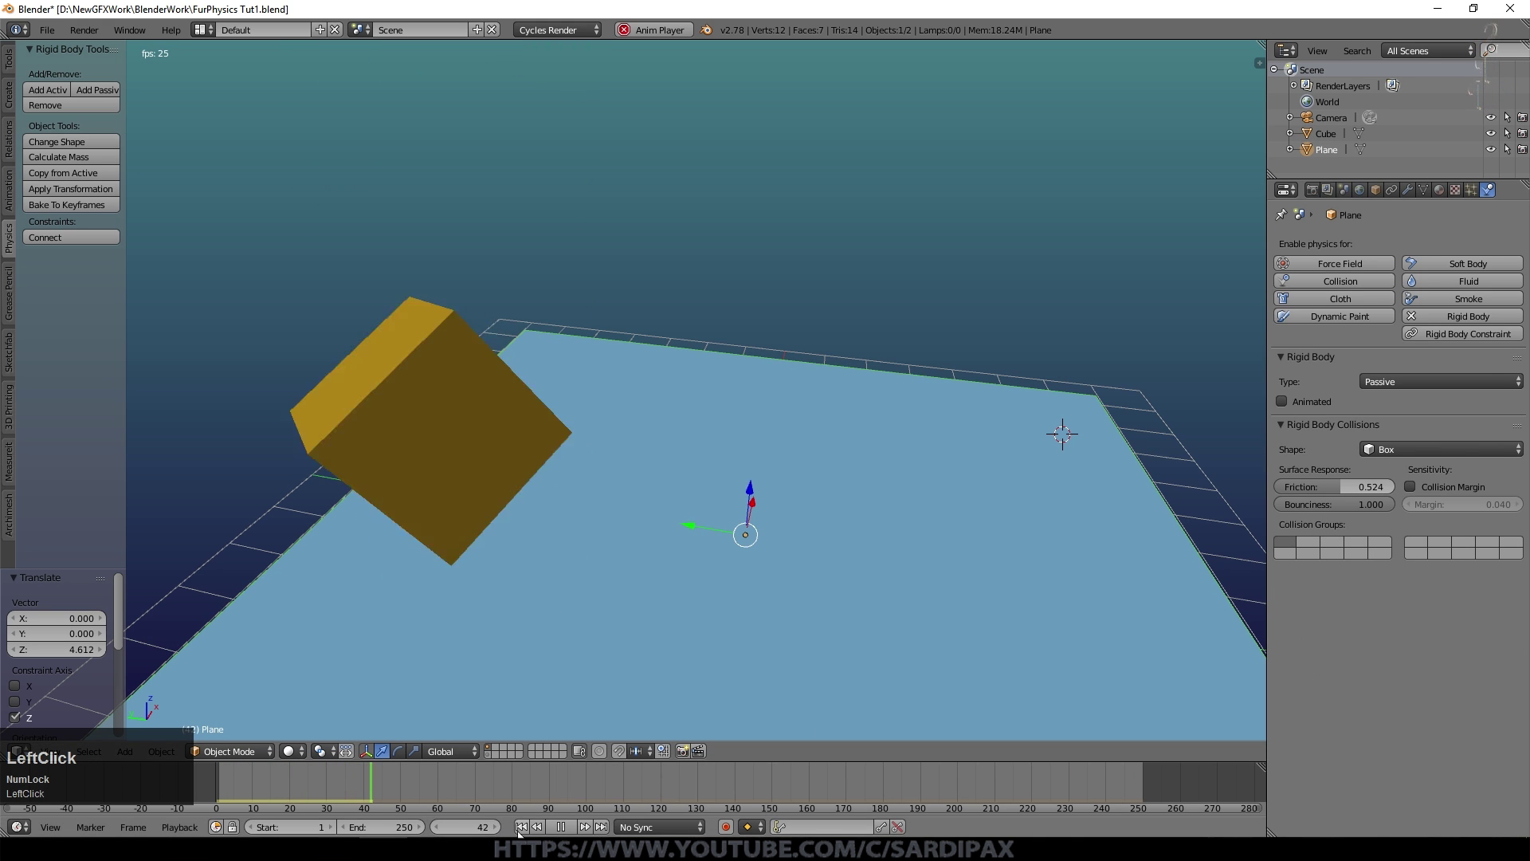
scroll(554, 667, "down", 5)
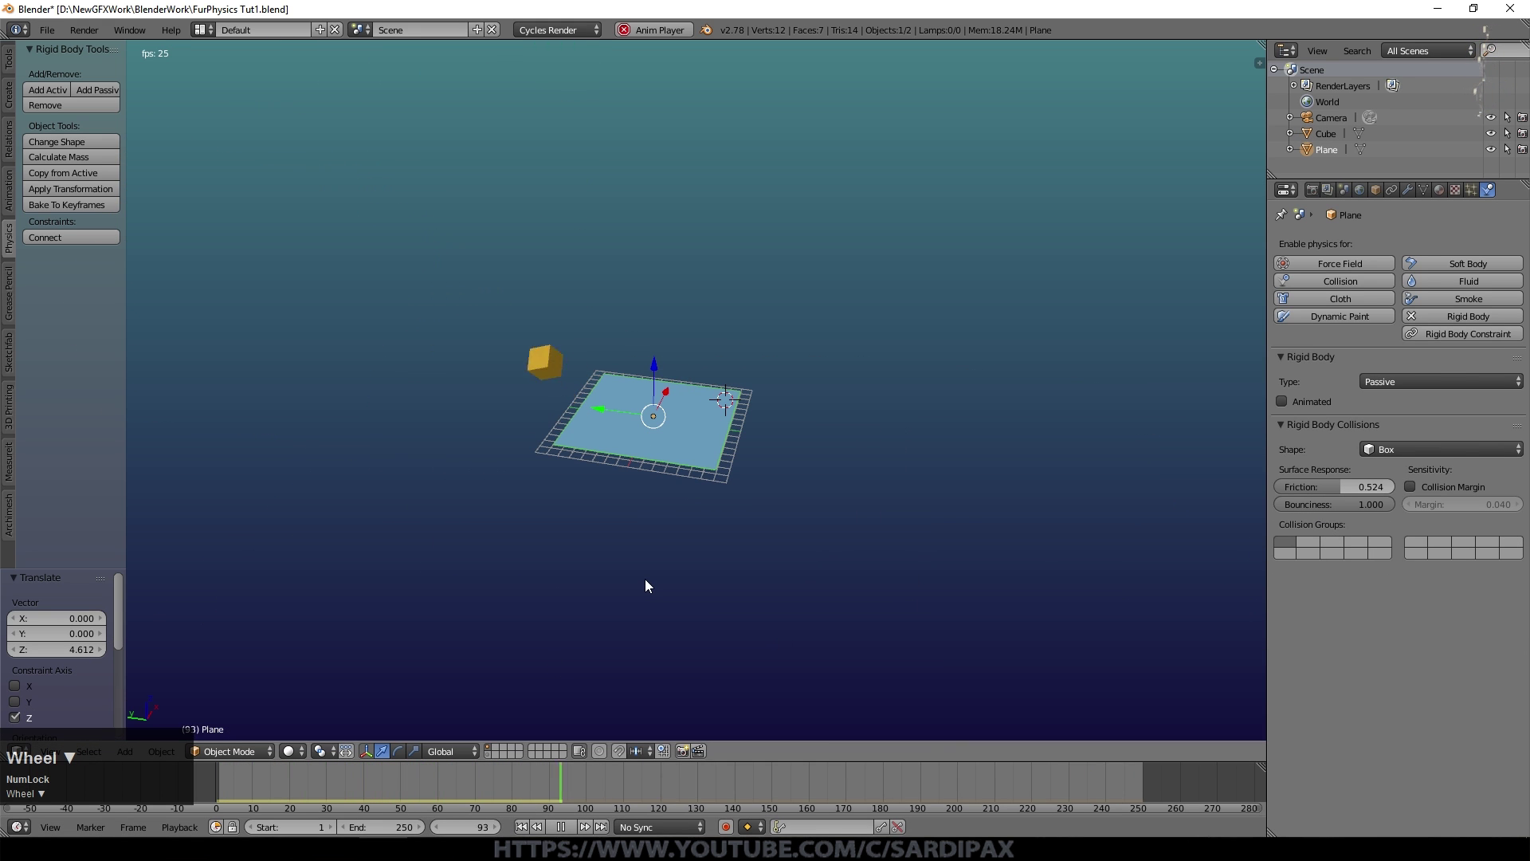
scroll(644, 579, "up", 4)
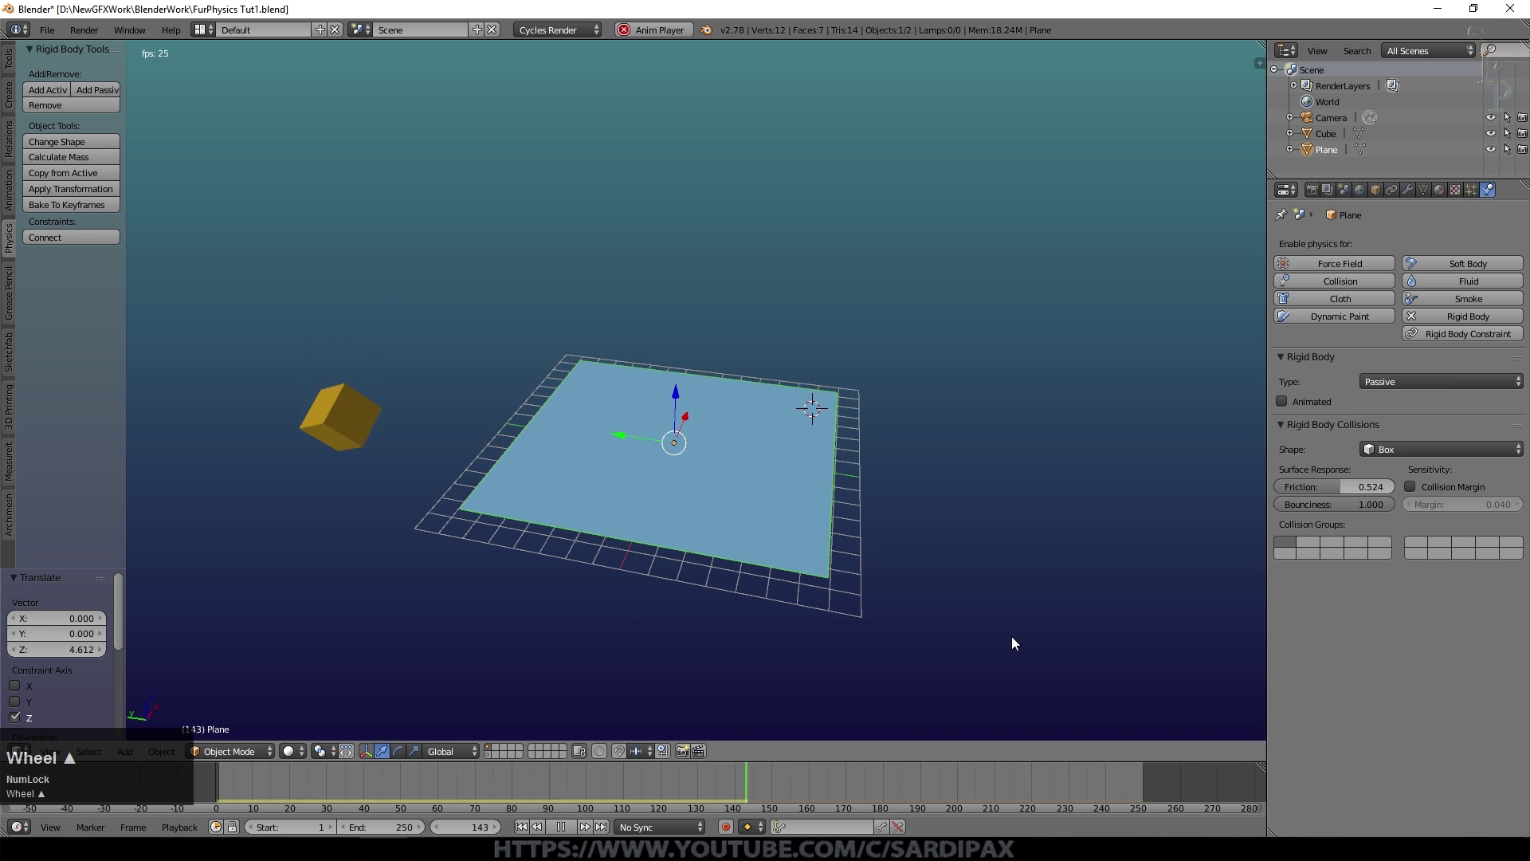
- Reduce the plane's bounciness to 0.573 and the cube's to 0.538, replaying the simulation from frame 1
left_click_drag(1376, 507, 1313, 506)
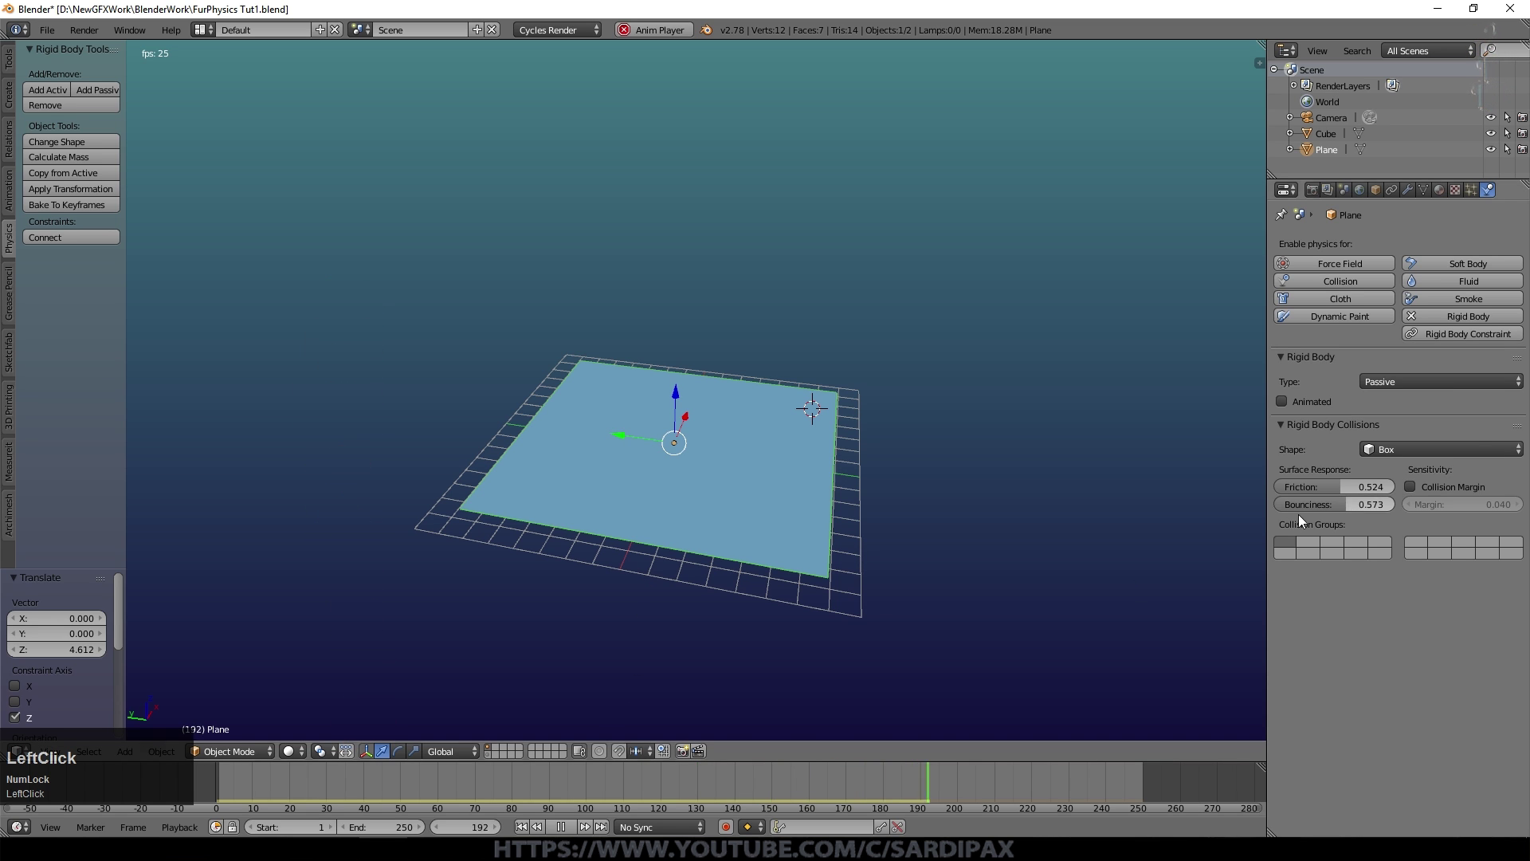
left_click(524, 827)
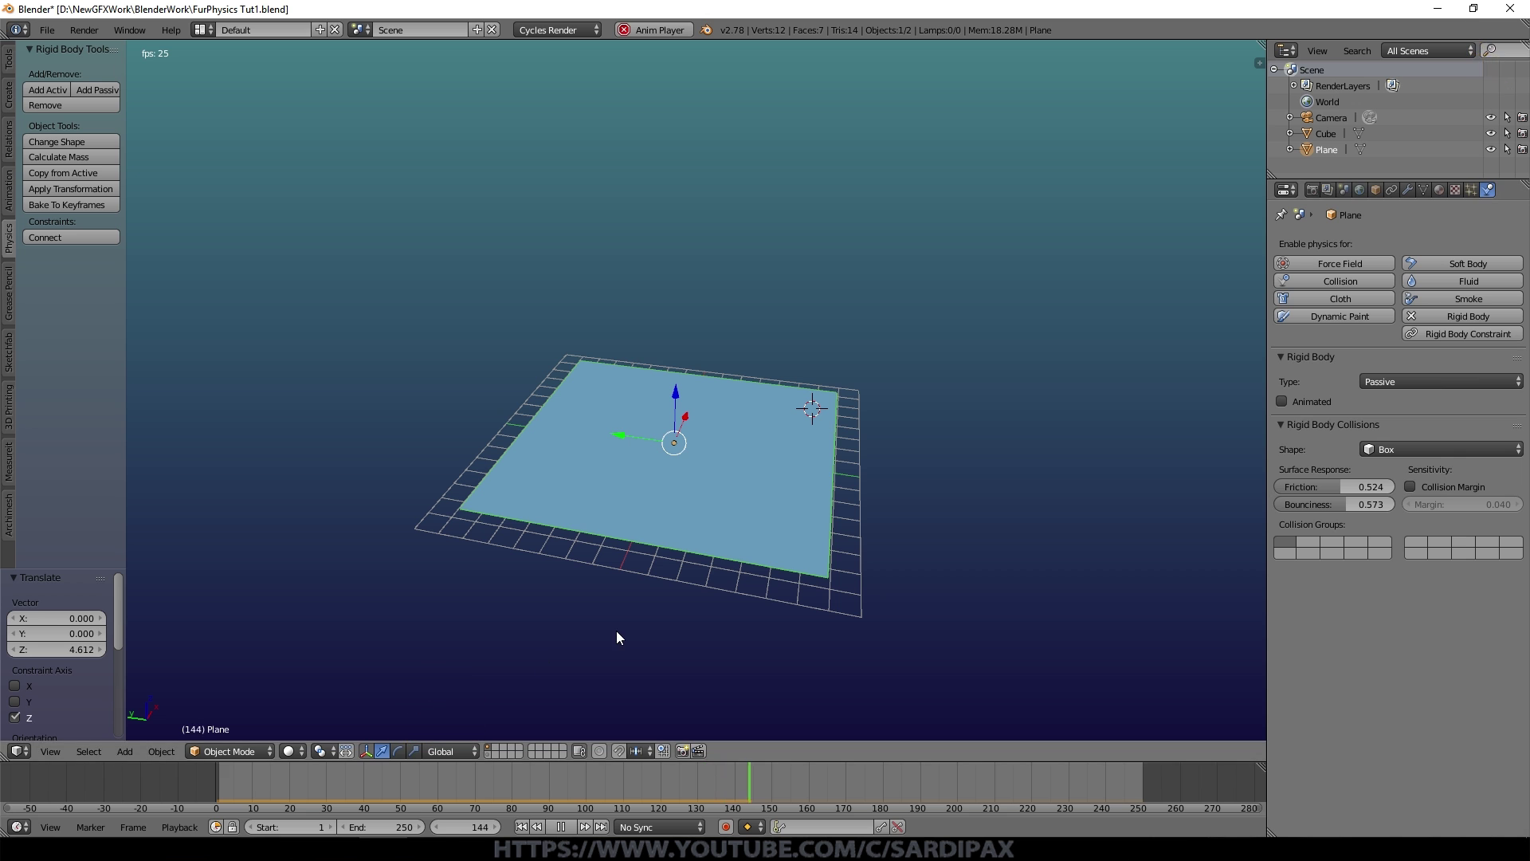
left_click(522, 826)
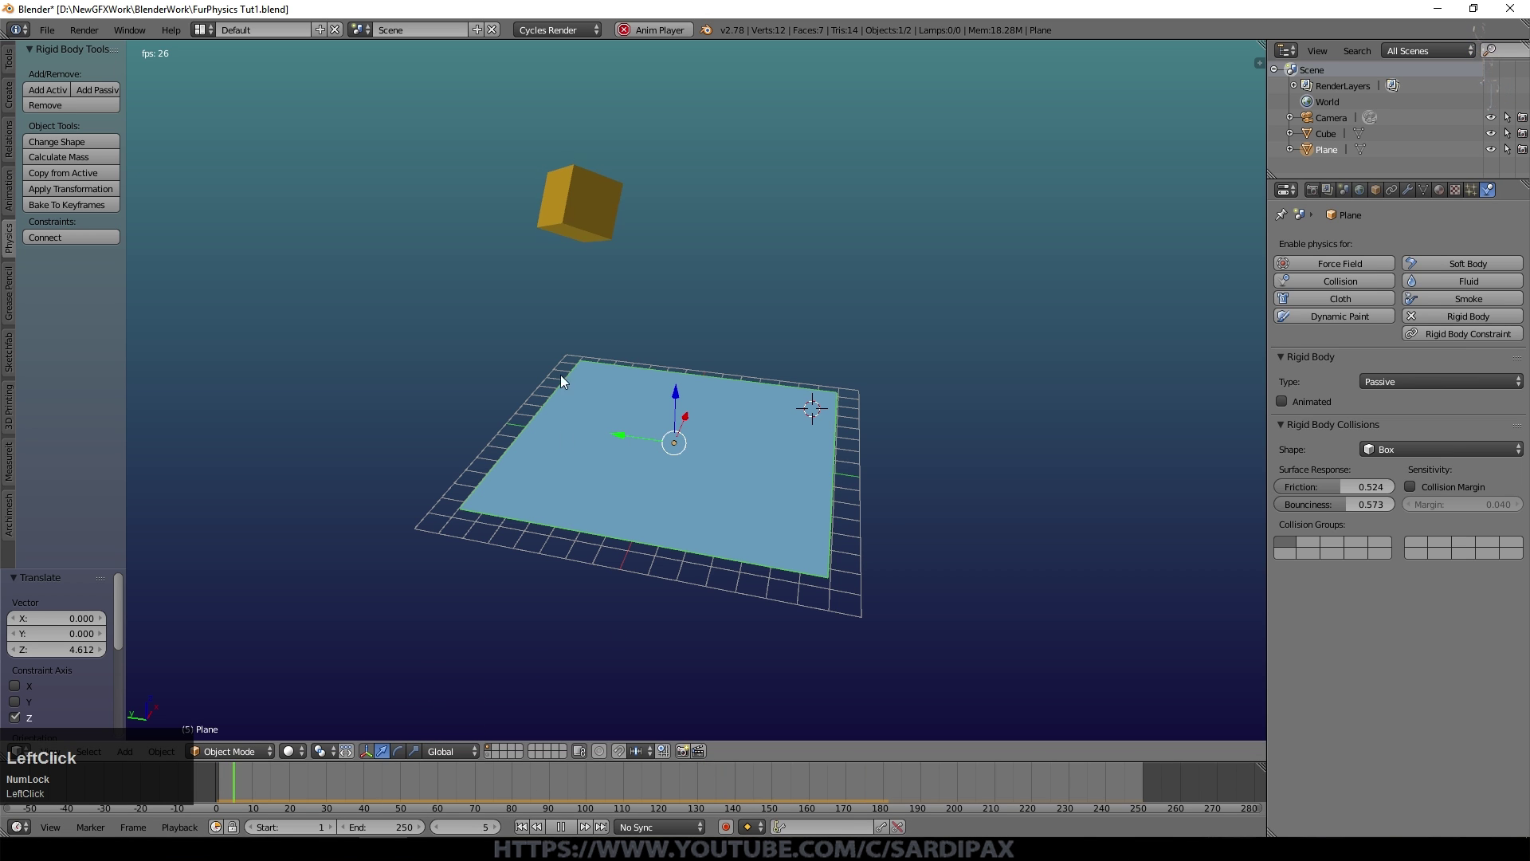
right_click(580, 243)
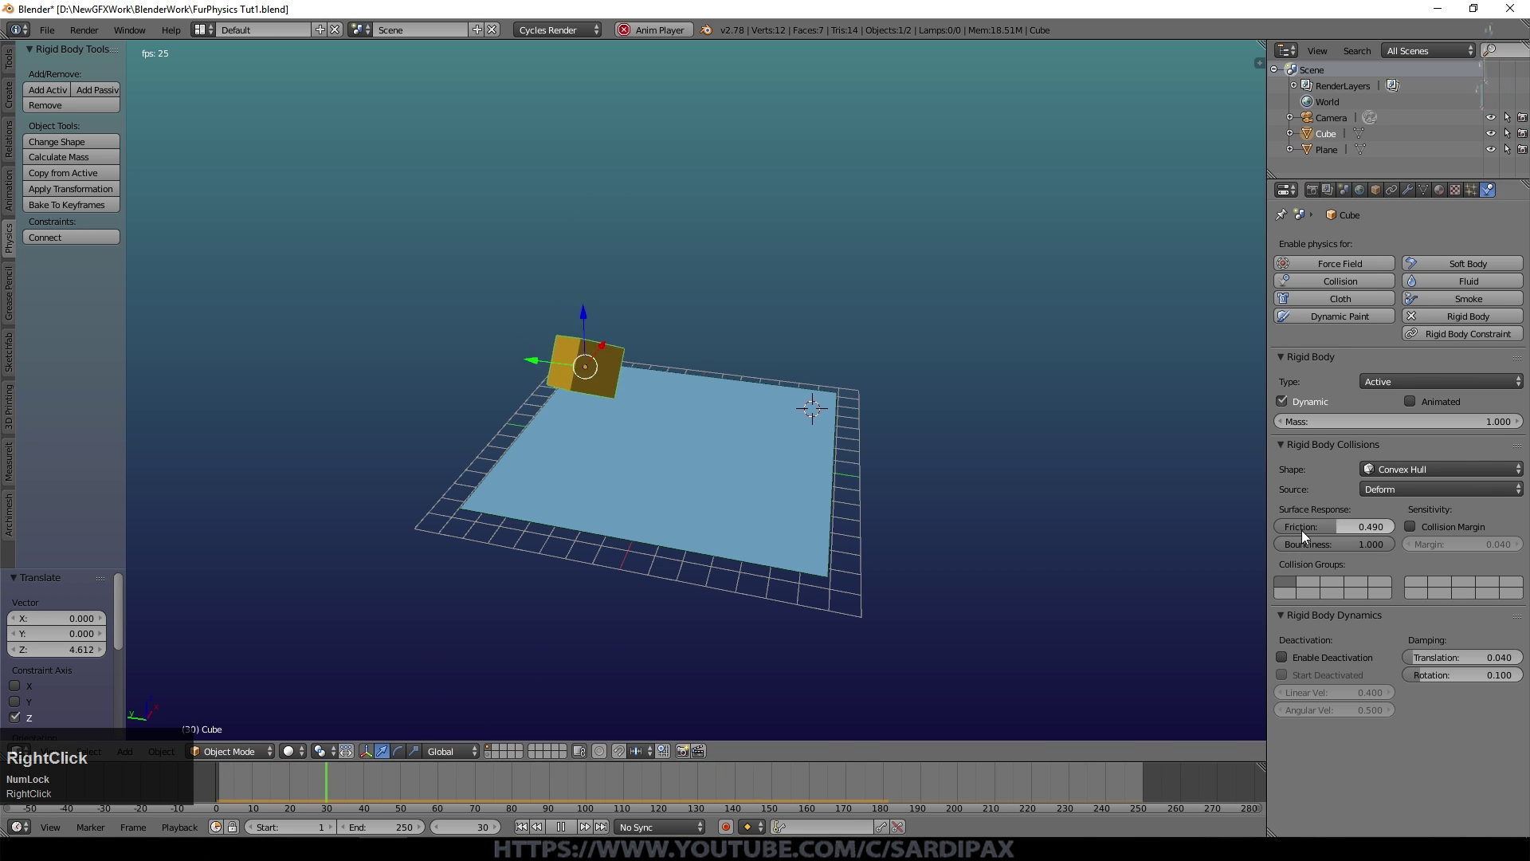
left_click(522, 826)
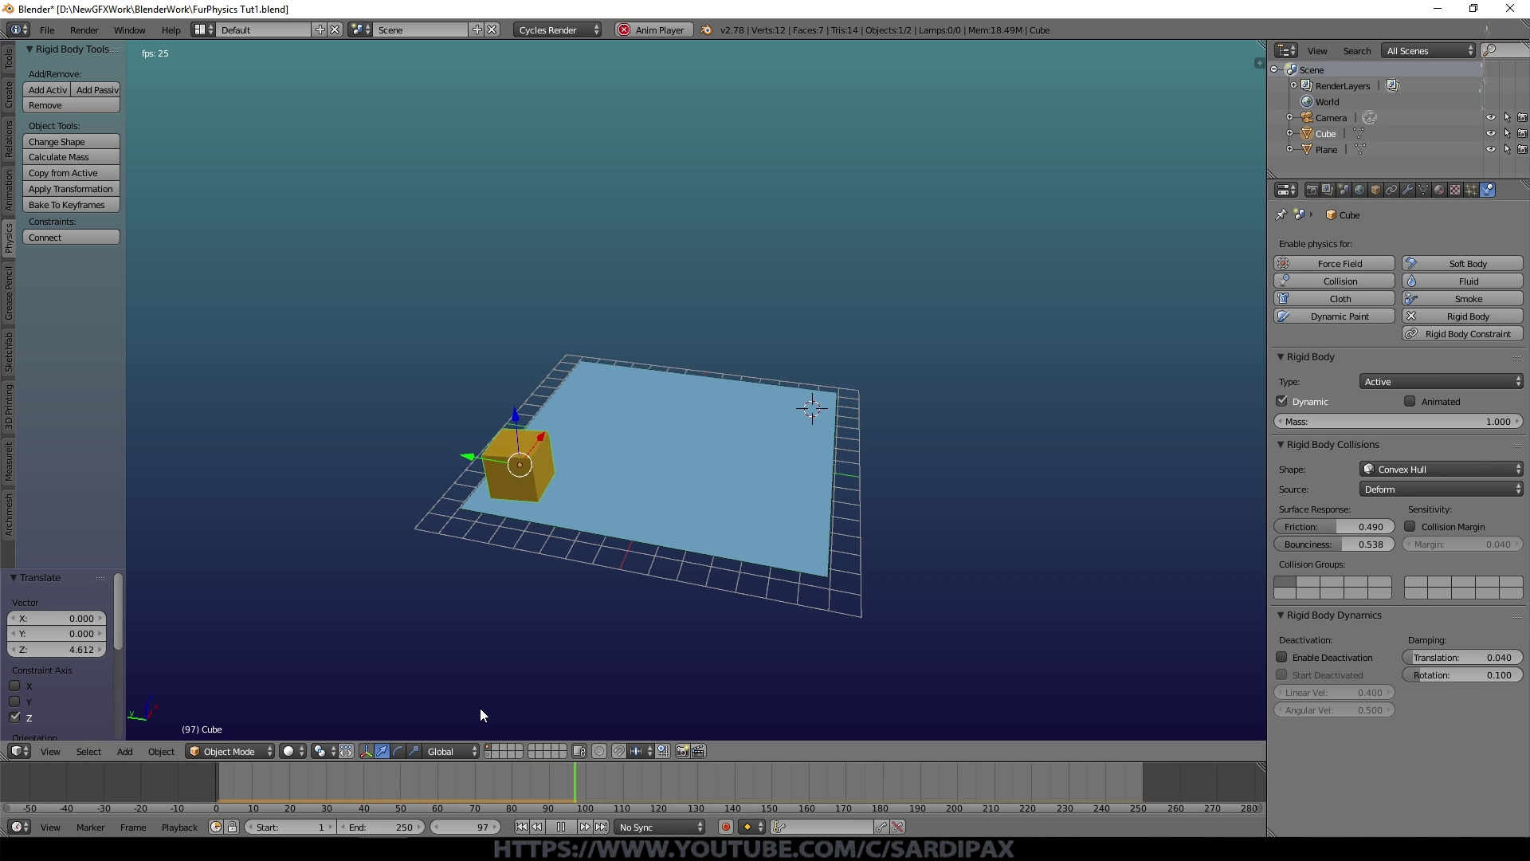
- Move the plane about -5.033 in X and 4.959 in Y from the top view, and hide the viewport's grid floor
middle_click_drag(549, 681, 650, 556)
right_click(682, 510)
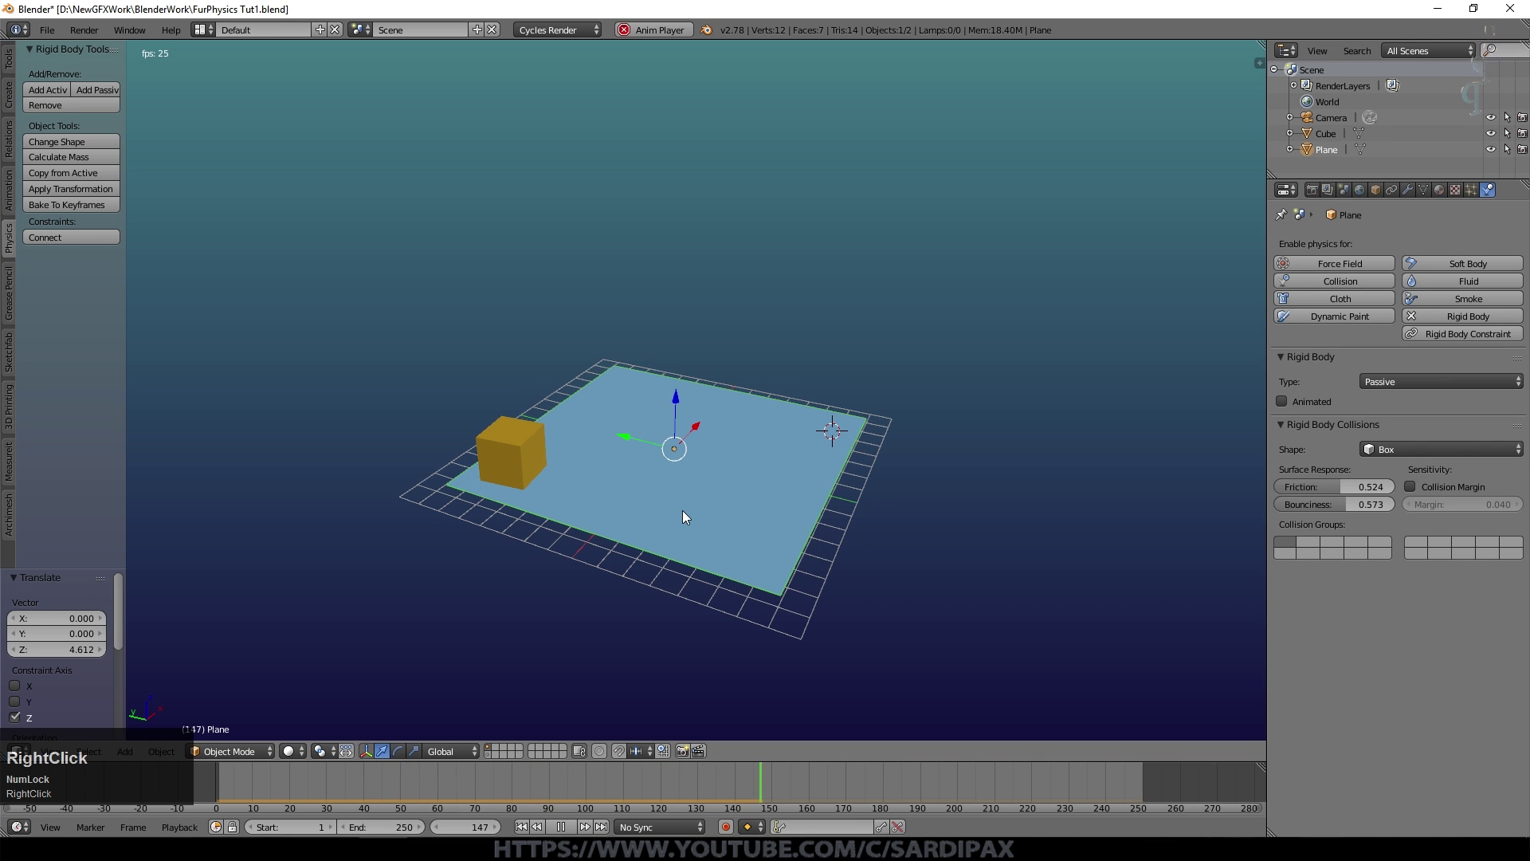
key("KP_7")
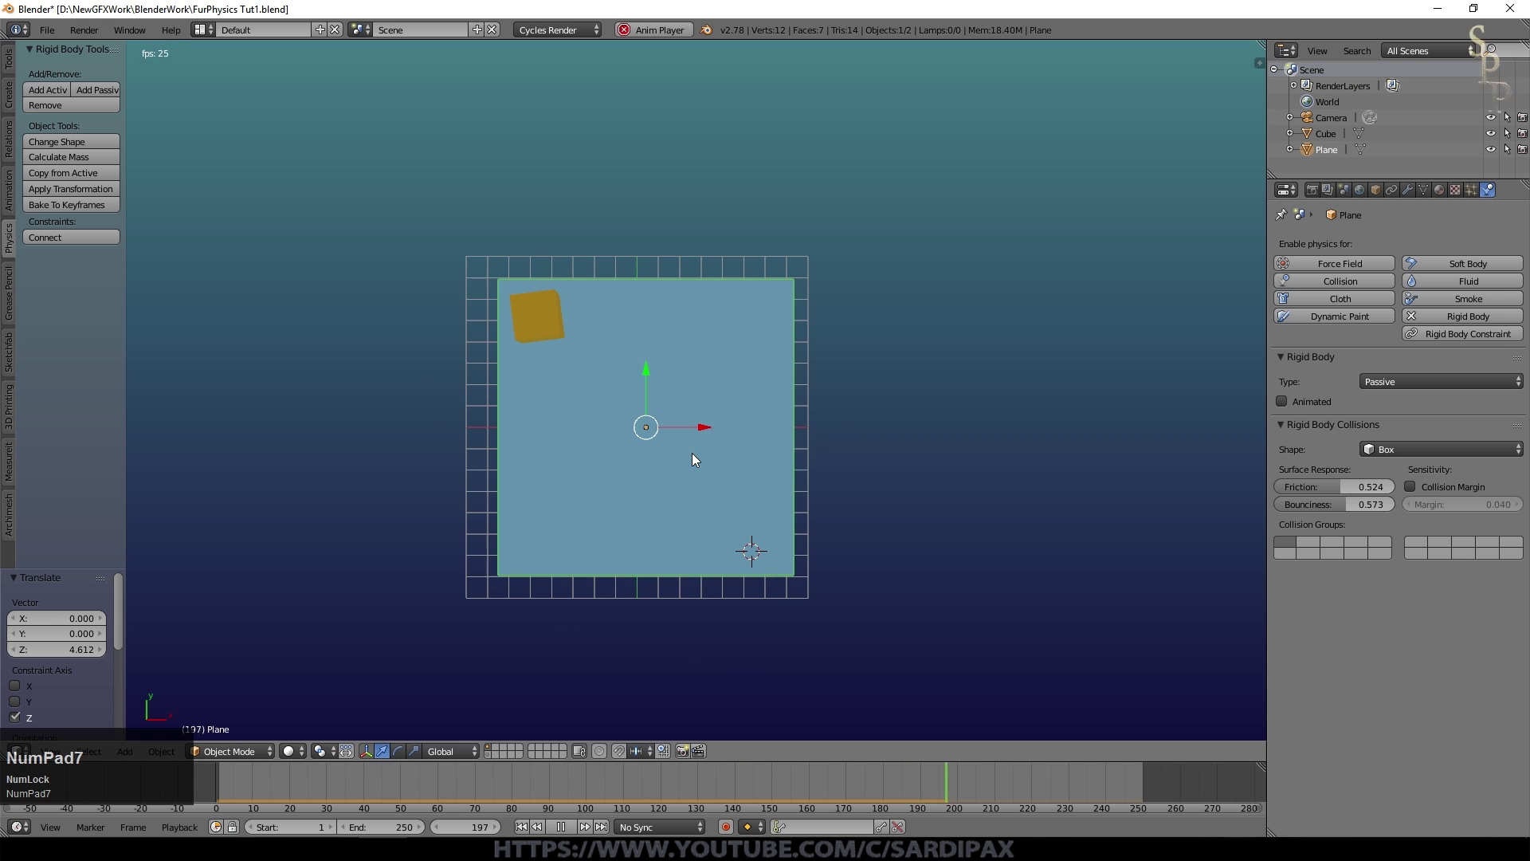
key("g")
left_click(625, 418)
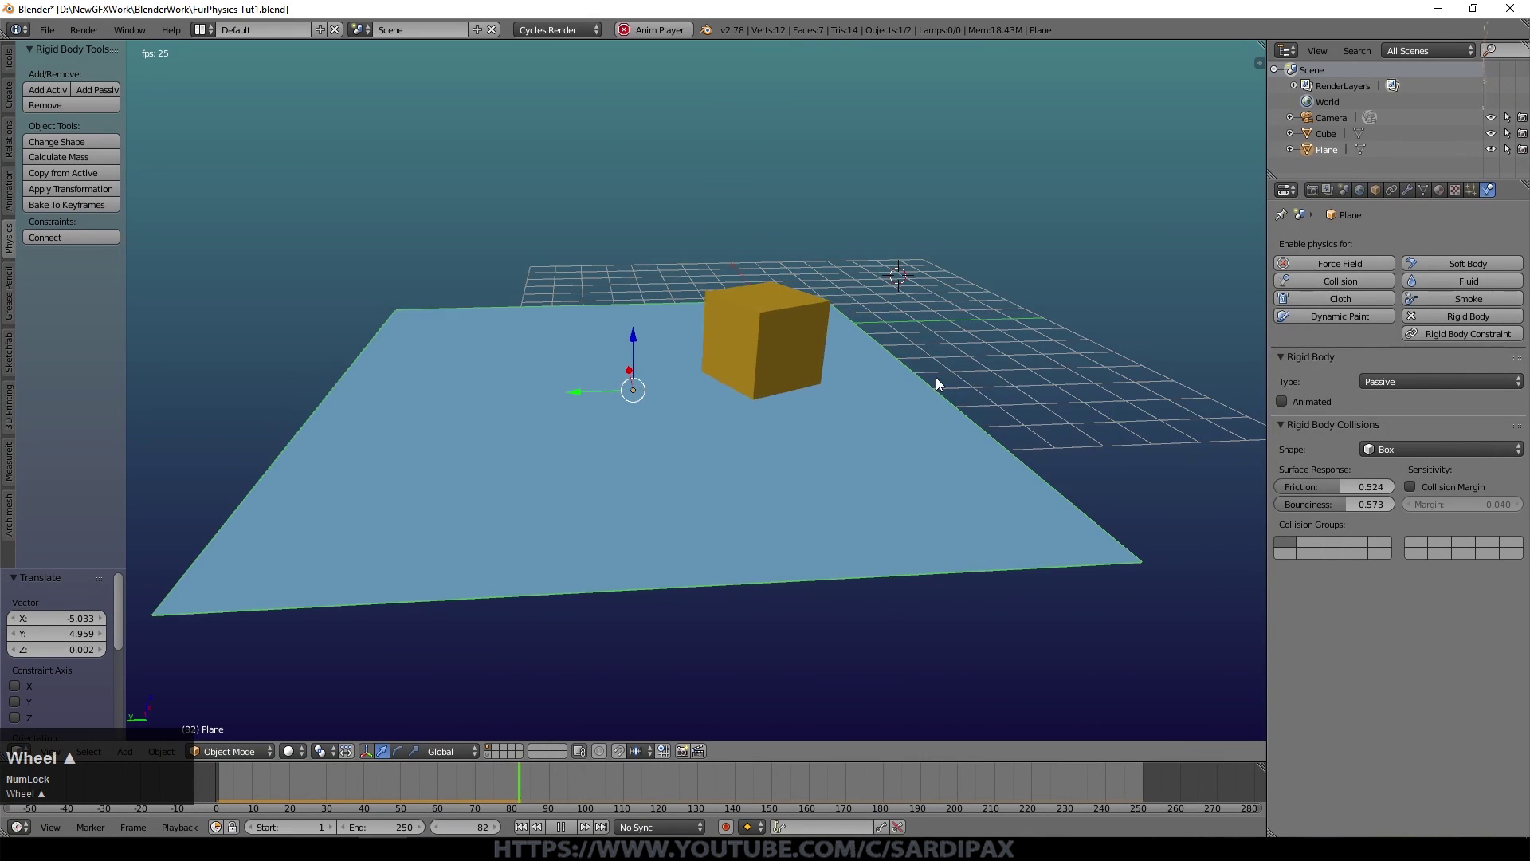
middle_click_drag(726, 453, 754, 489)
key("n")
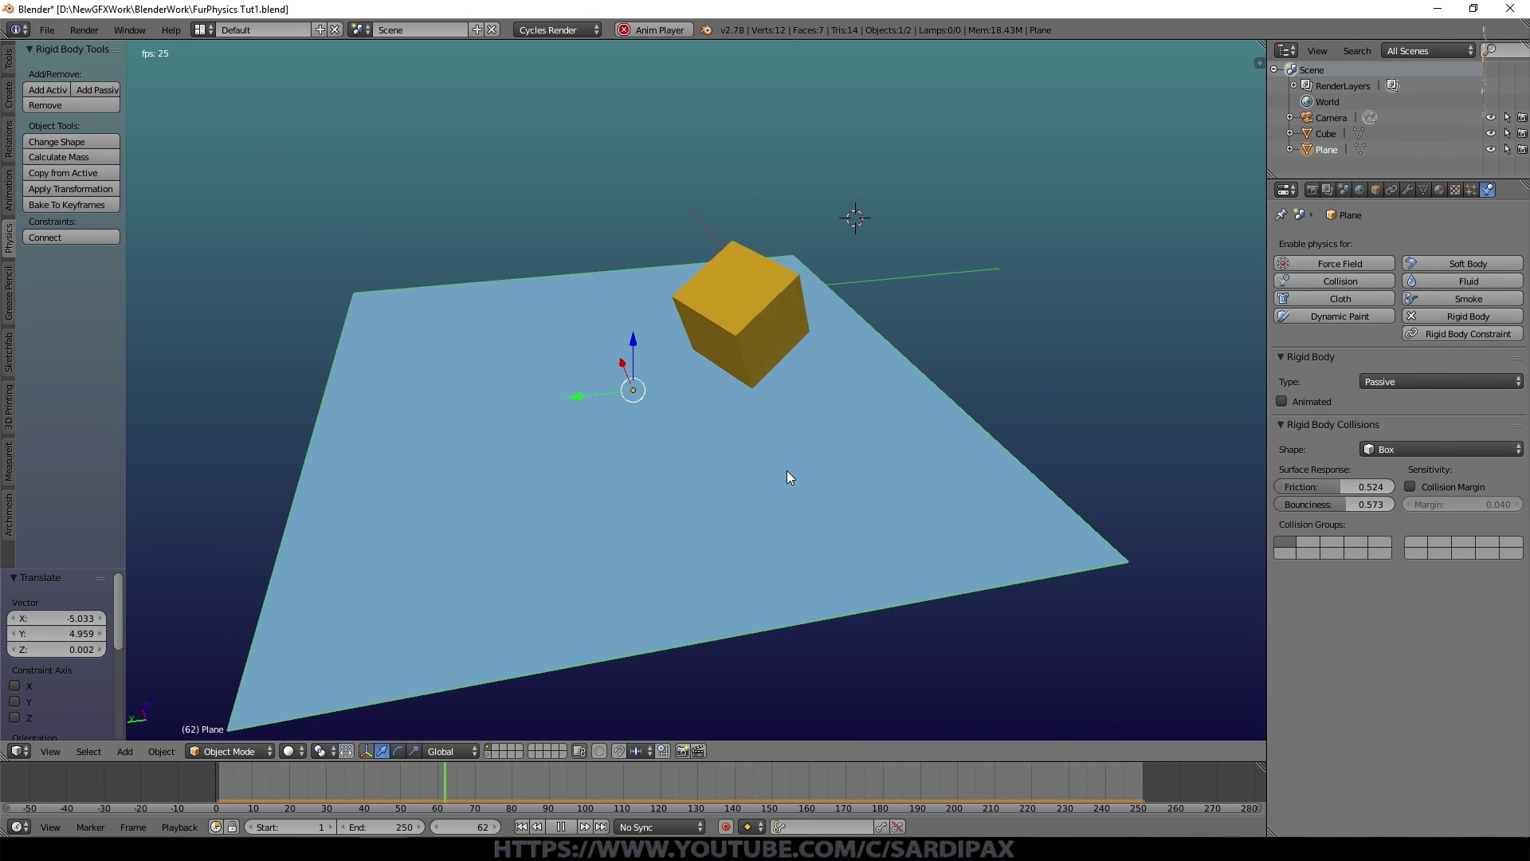
- Raise the plane's bounciness to 0.692, replay the simulation to check the bounce, and return to frame 1
middle_click_drag(787, 470, 613, 364)
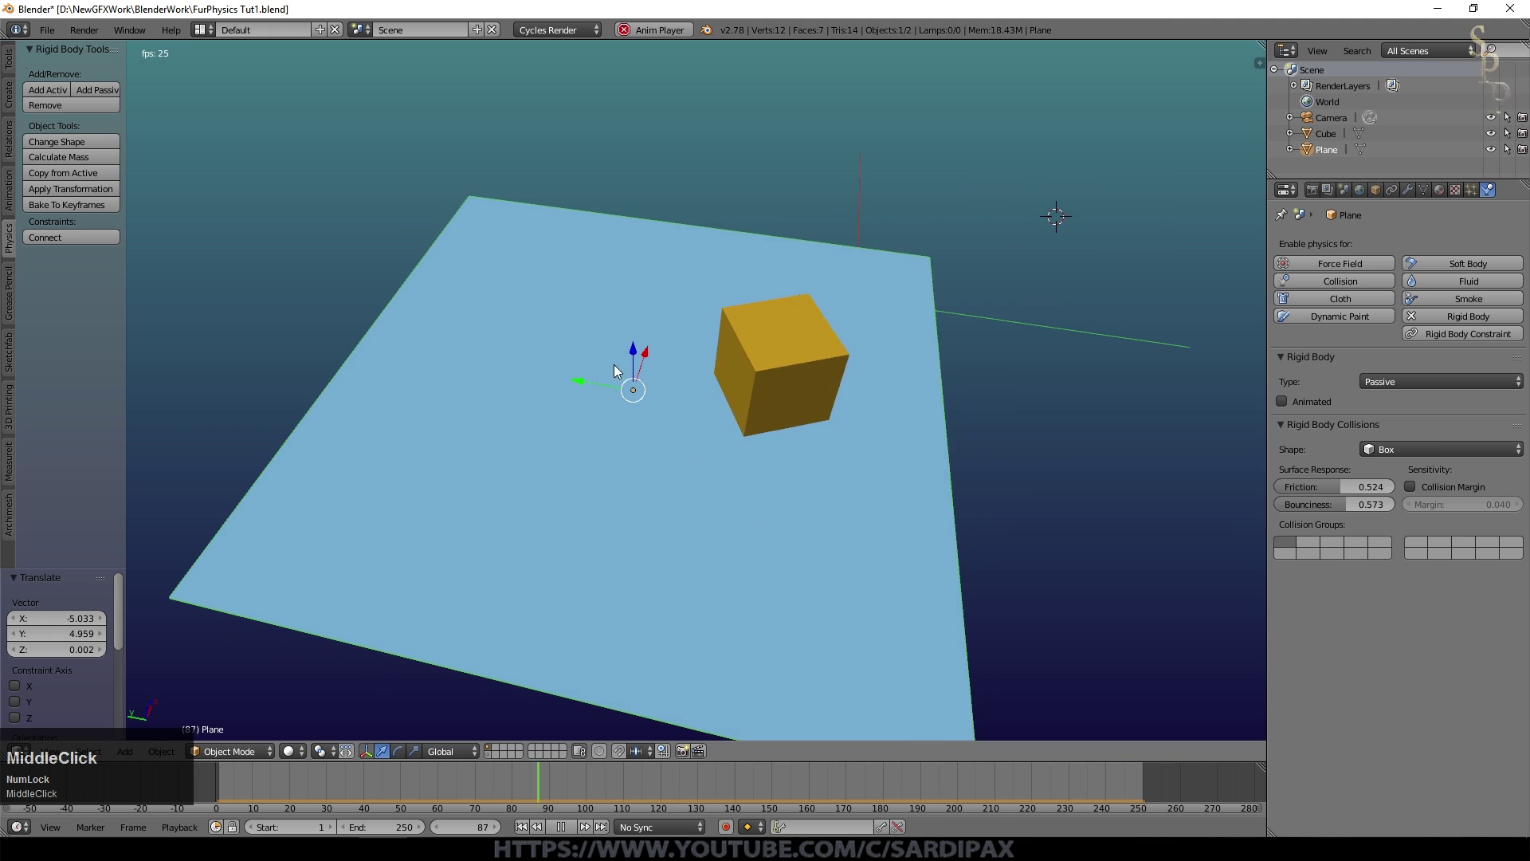
middle_click_drag(668, 485, 775, 444)
left_click_drag(1351, 504, 1379, 504)
left_click(522, 826)
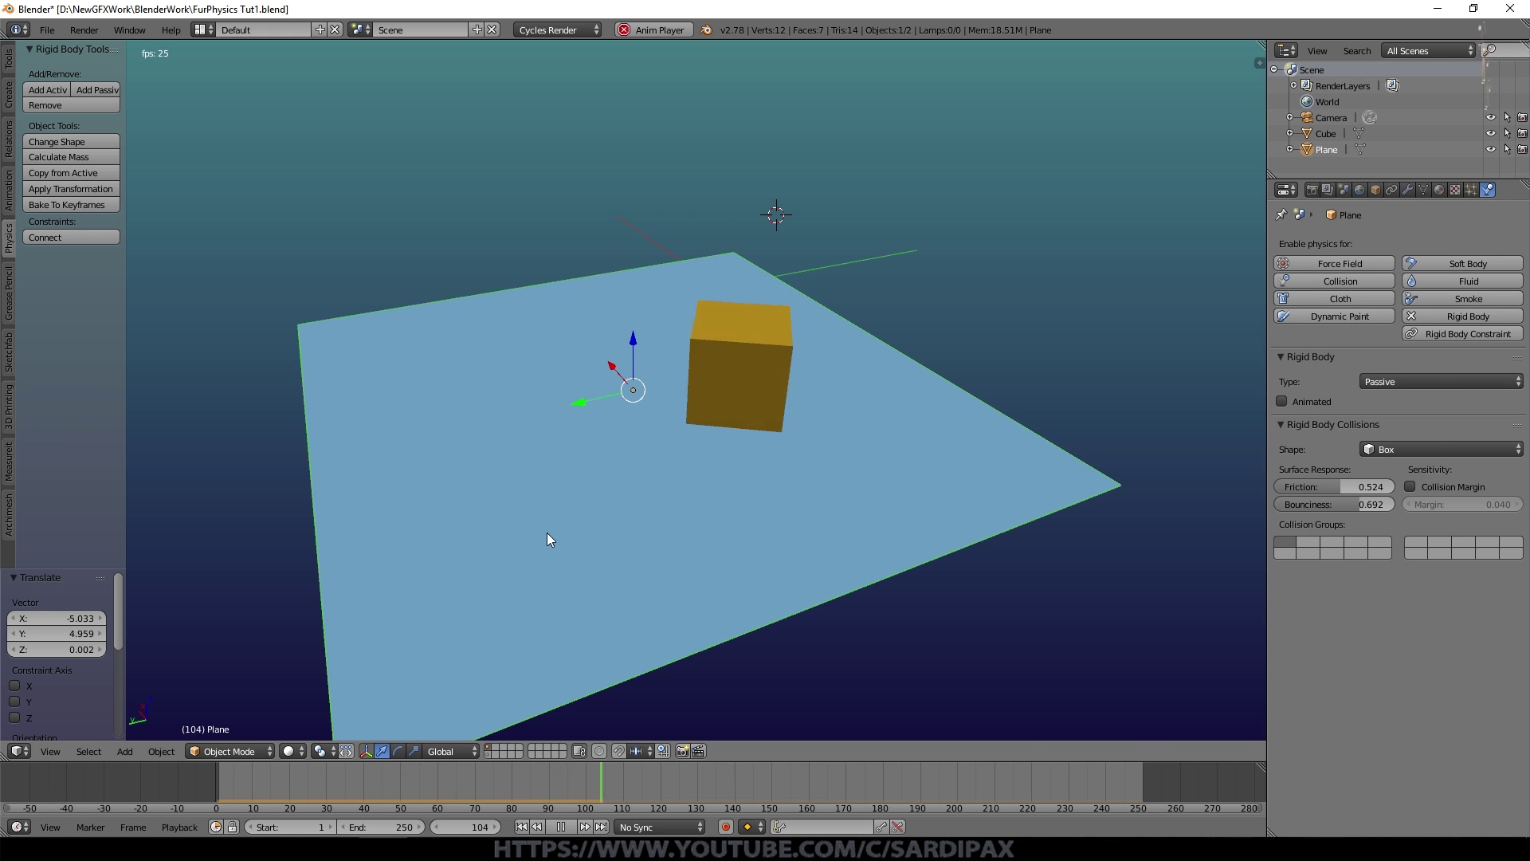
left_click(560, 827)
left_click(522, 826)
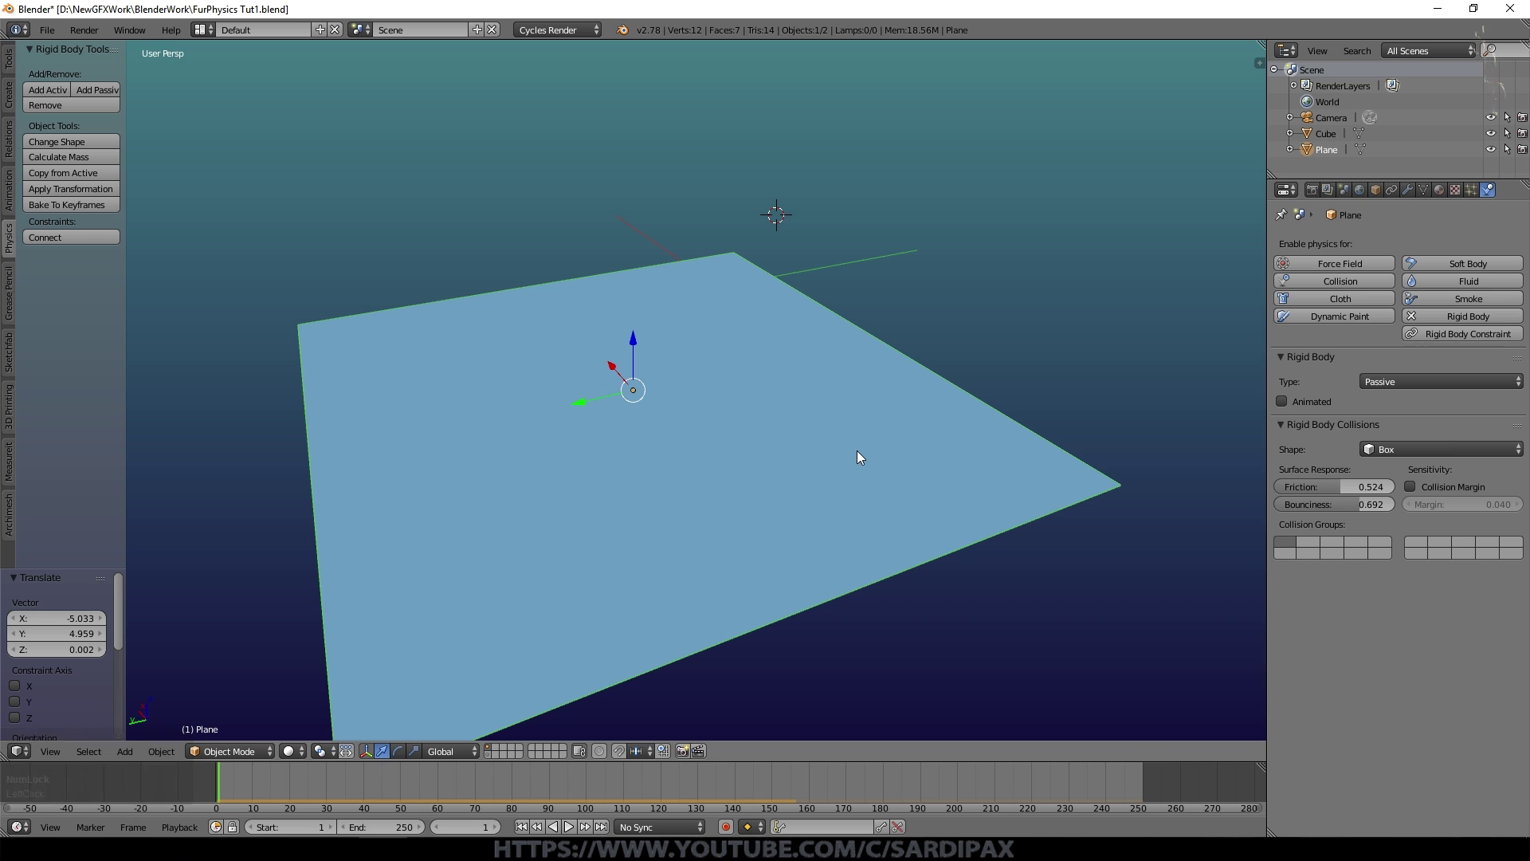
- Add a new particle system to the cube and set its type to Hair
scroll(815, 430, "down", 1)
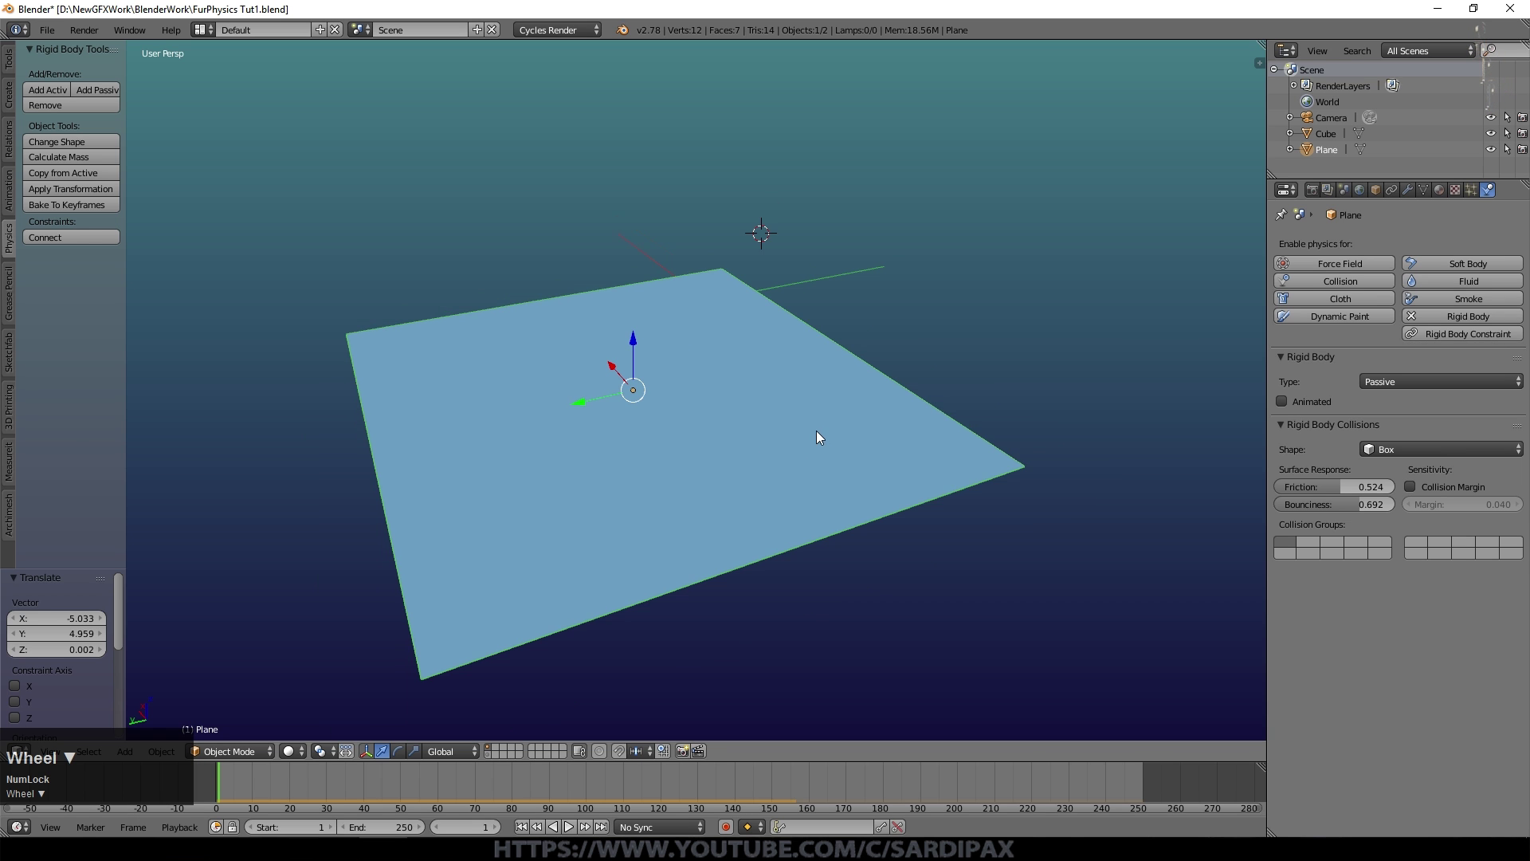
scroll(749, 239, "down", 5)
middle_click_drag(749, 180, 737, 323, "shift")
scroll(717, 325, "up", 5)
right_click(652, 328)
left_click(1471, 189)
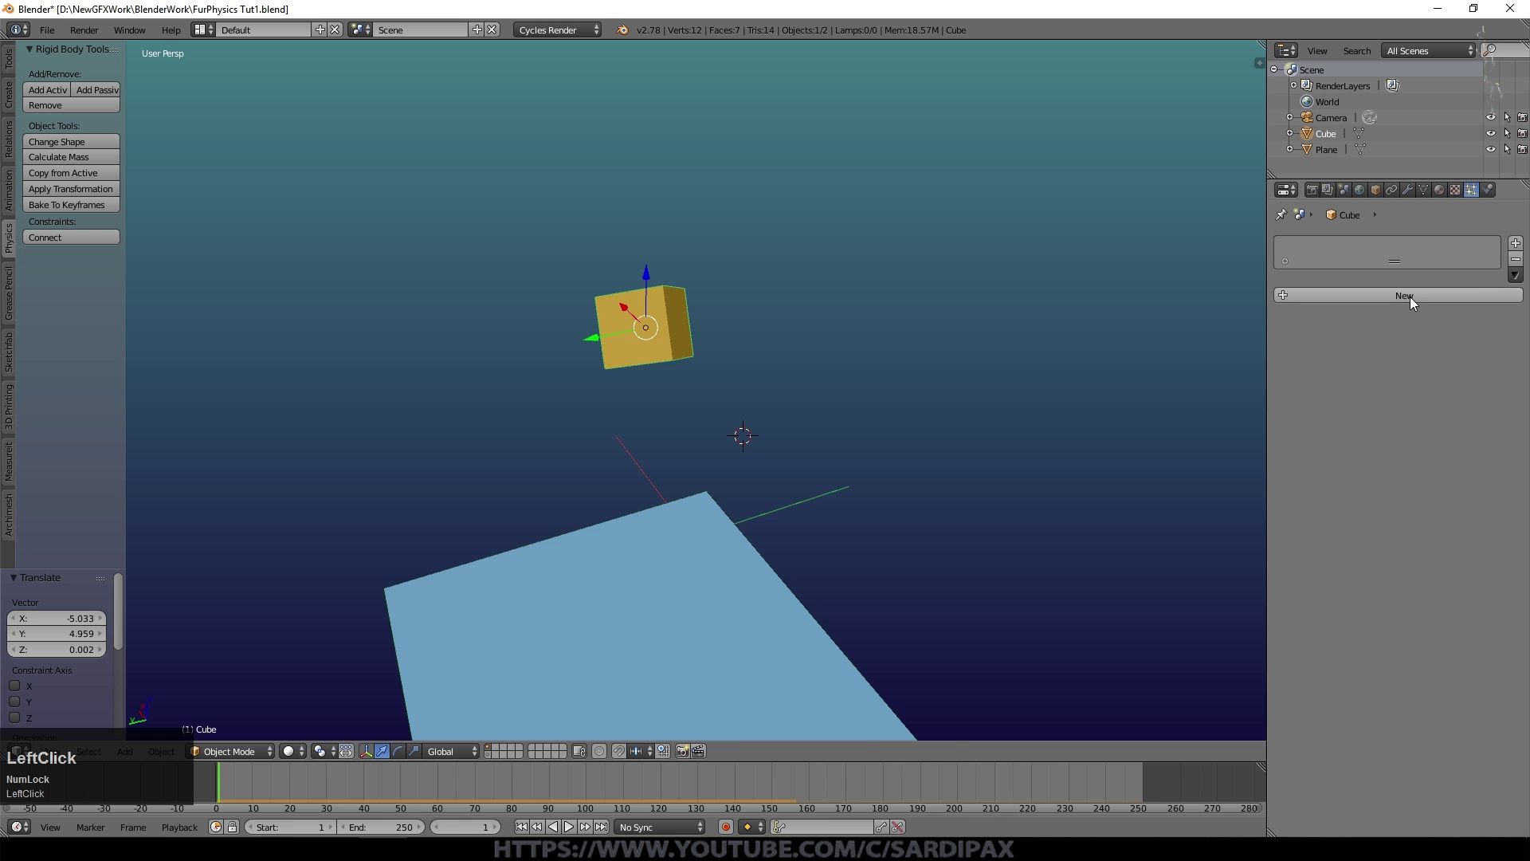
left_click(1408, 296)
left_click(1376, 312)
left_click(1374, 280)
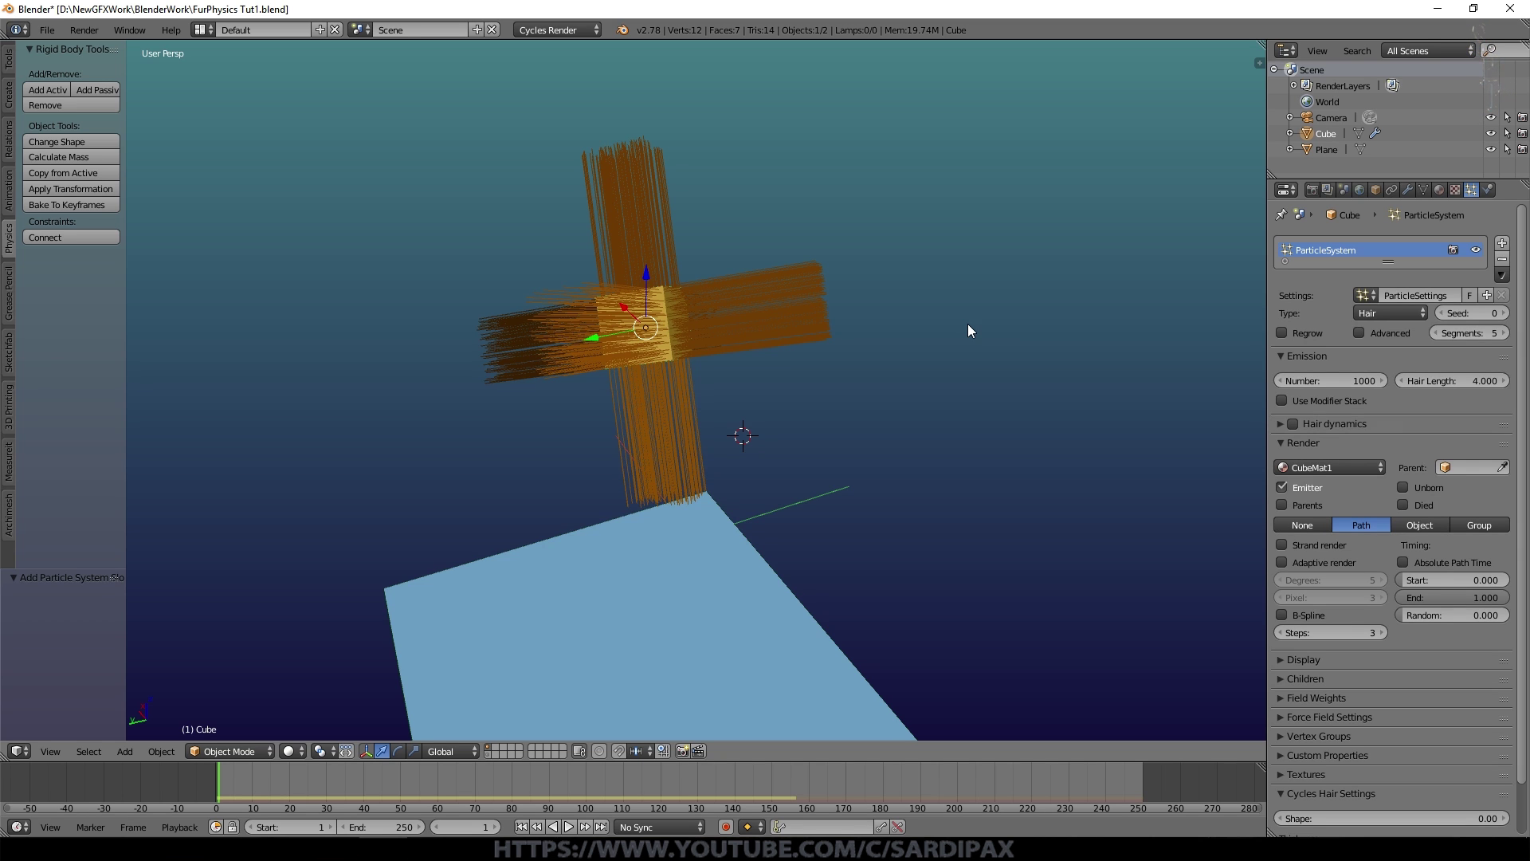
- Examine the cube's hair from several angles, play the drop to see how the hair moves, and return to frame 1
scroll(819, 312, "up", 3)
middle_click_drag(783, 331, 860, 371)
scroll(638, 365, "down", 3)
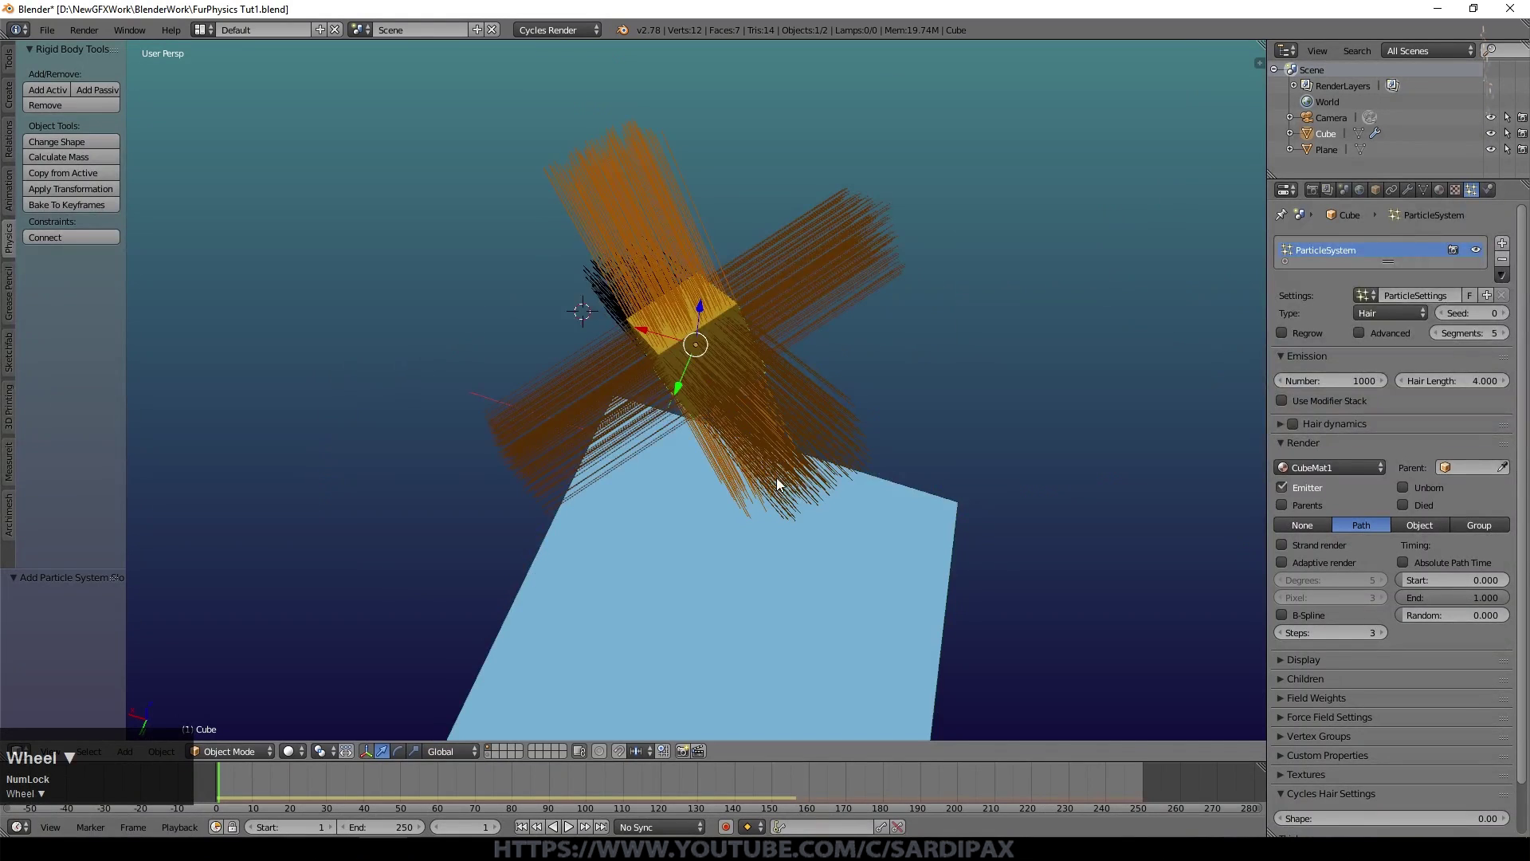
middle_click_drag(778, 483, 682, 422)
scroll(682, 423, "down", 2)
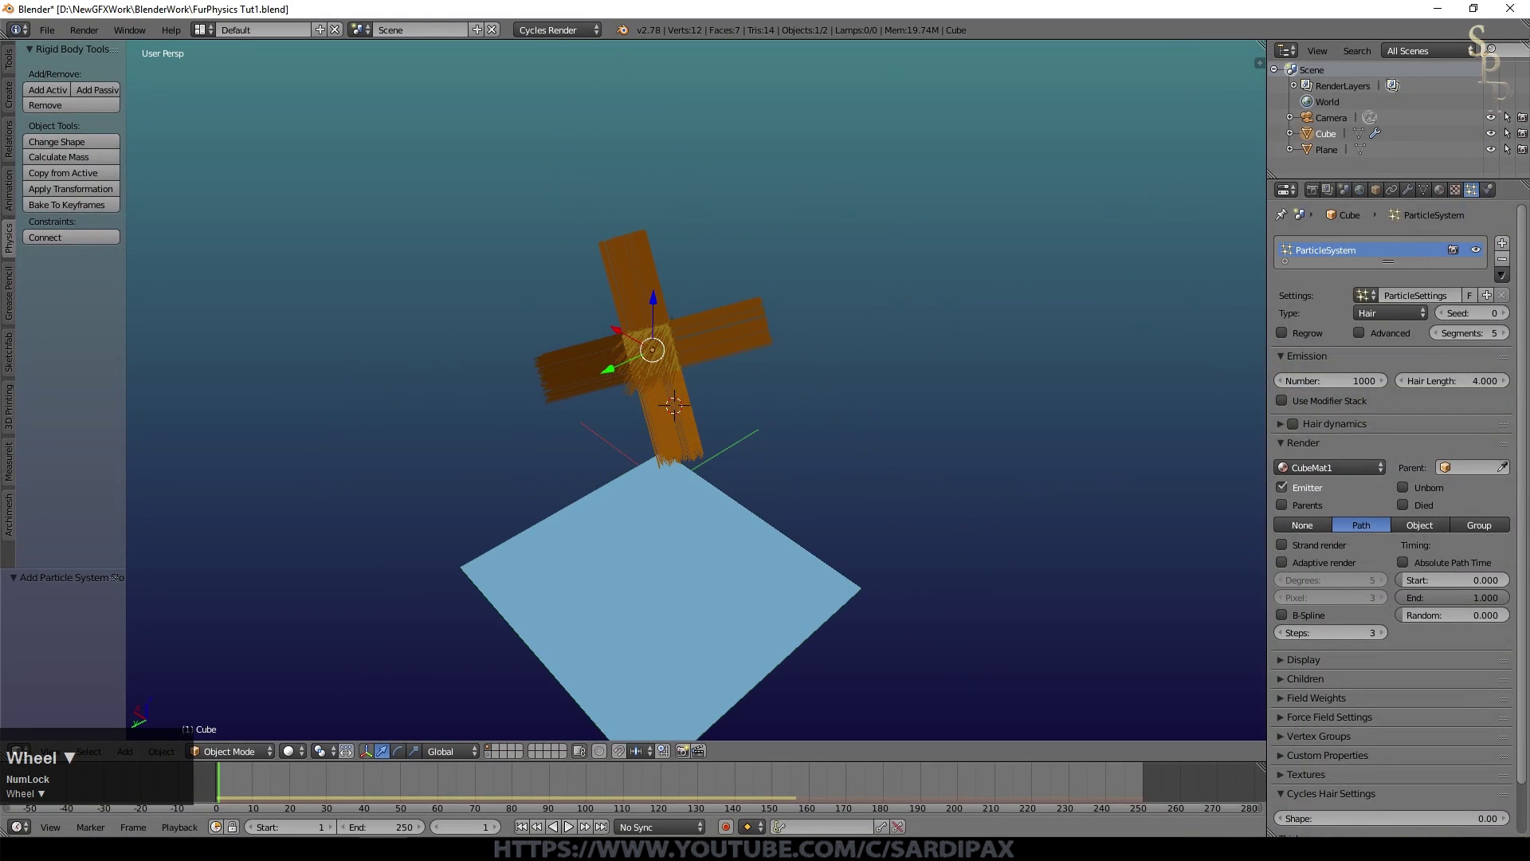
left_click(570, 827)
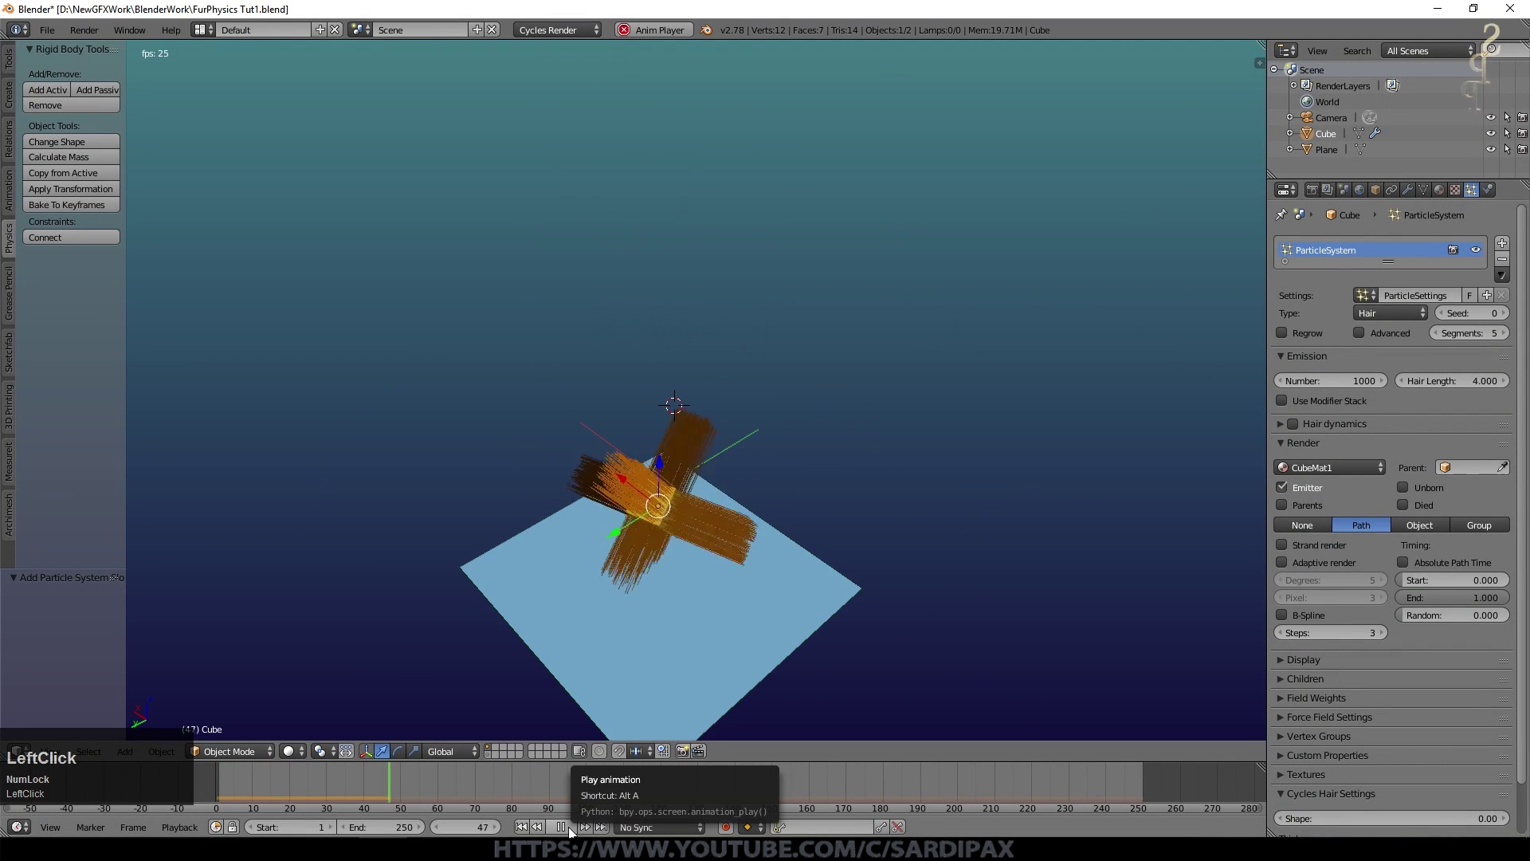
left_click(561, 827)
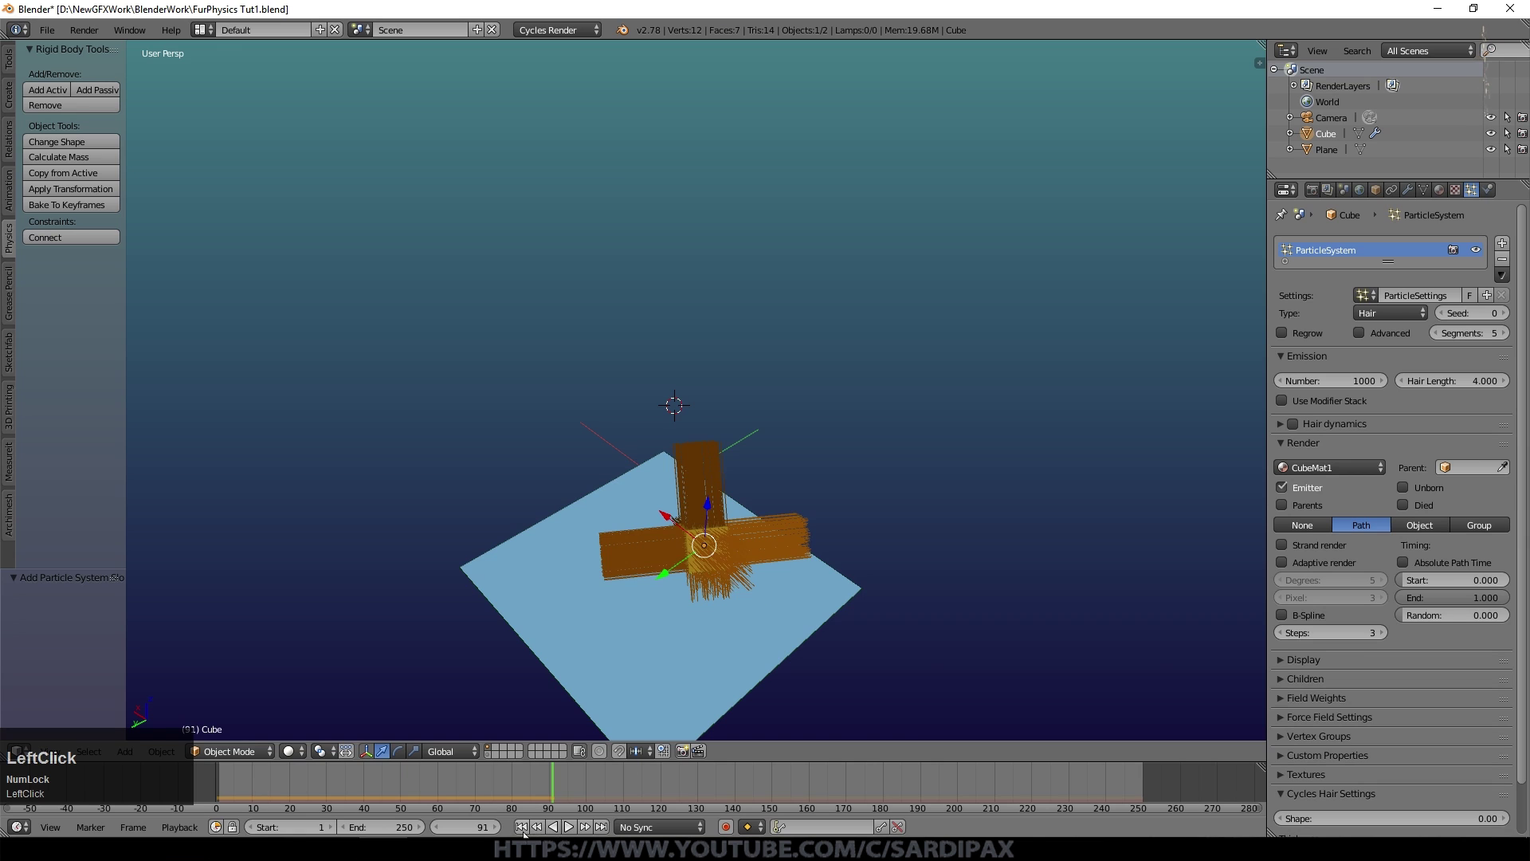
left_click(522, 827)
scroll(917, 521, "up", 2)
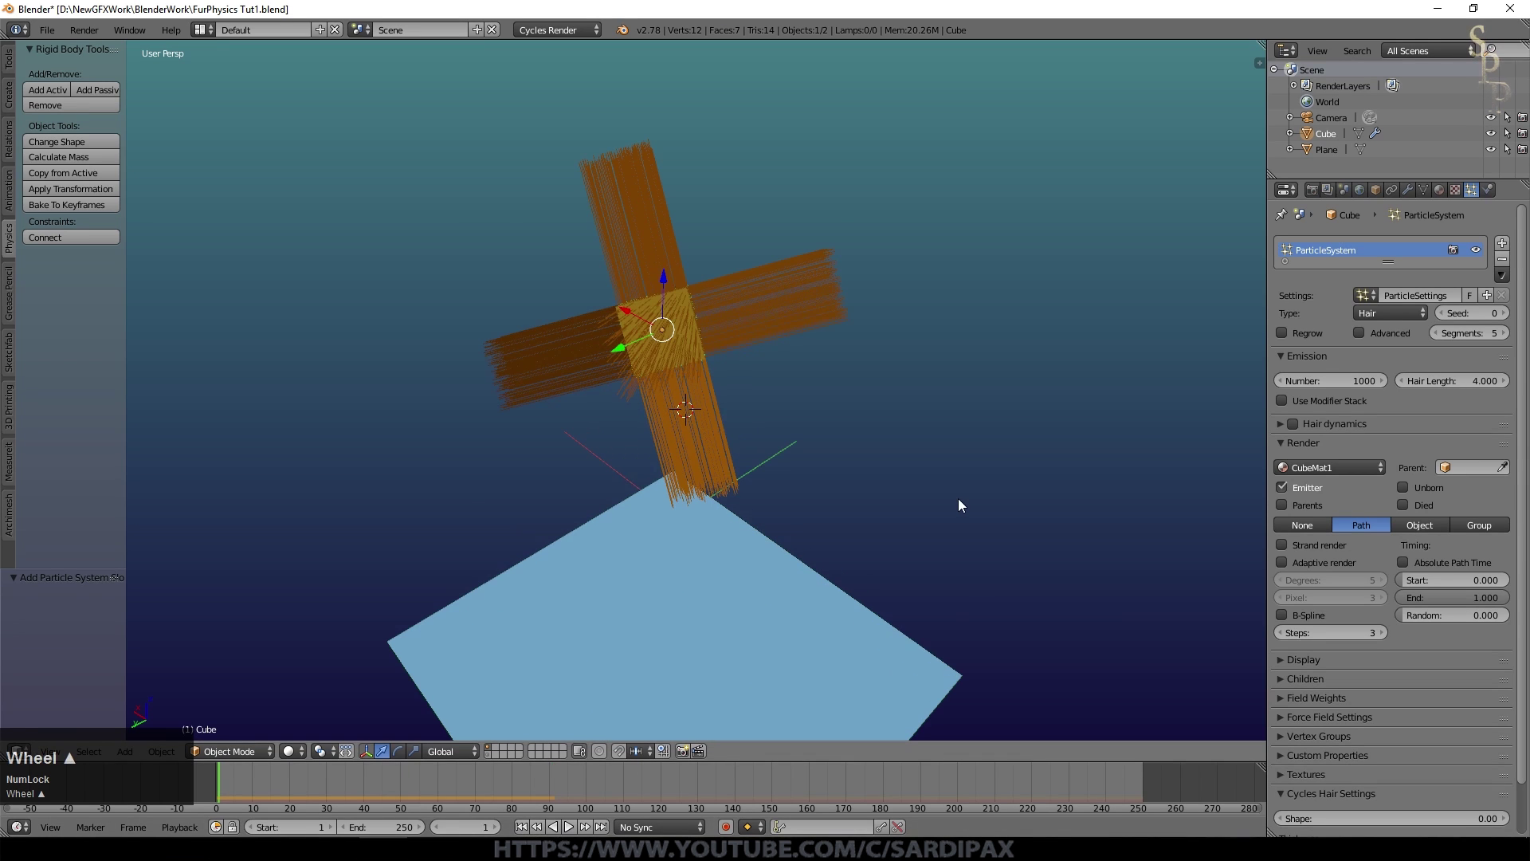
- Enable hair dynamics on the cube's particle system, play the drop to watch the hair react, and return to frame 1
left_click(1292, 424)
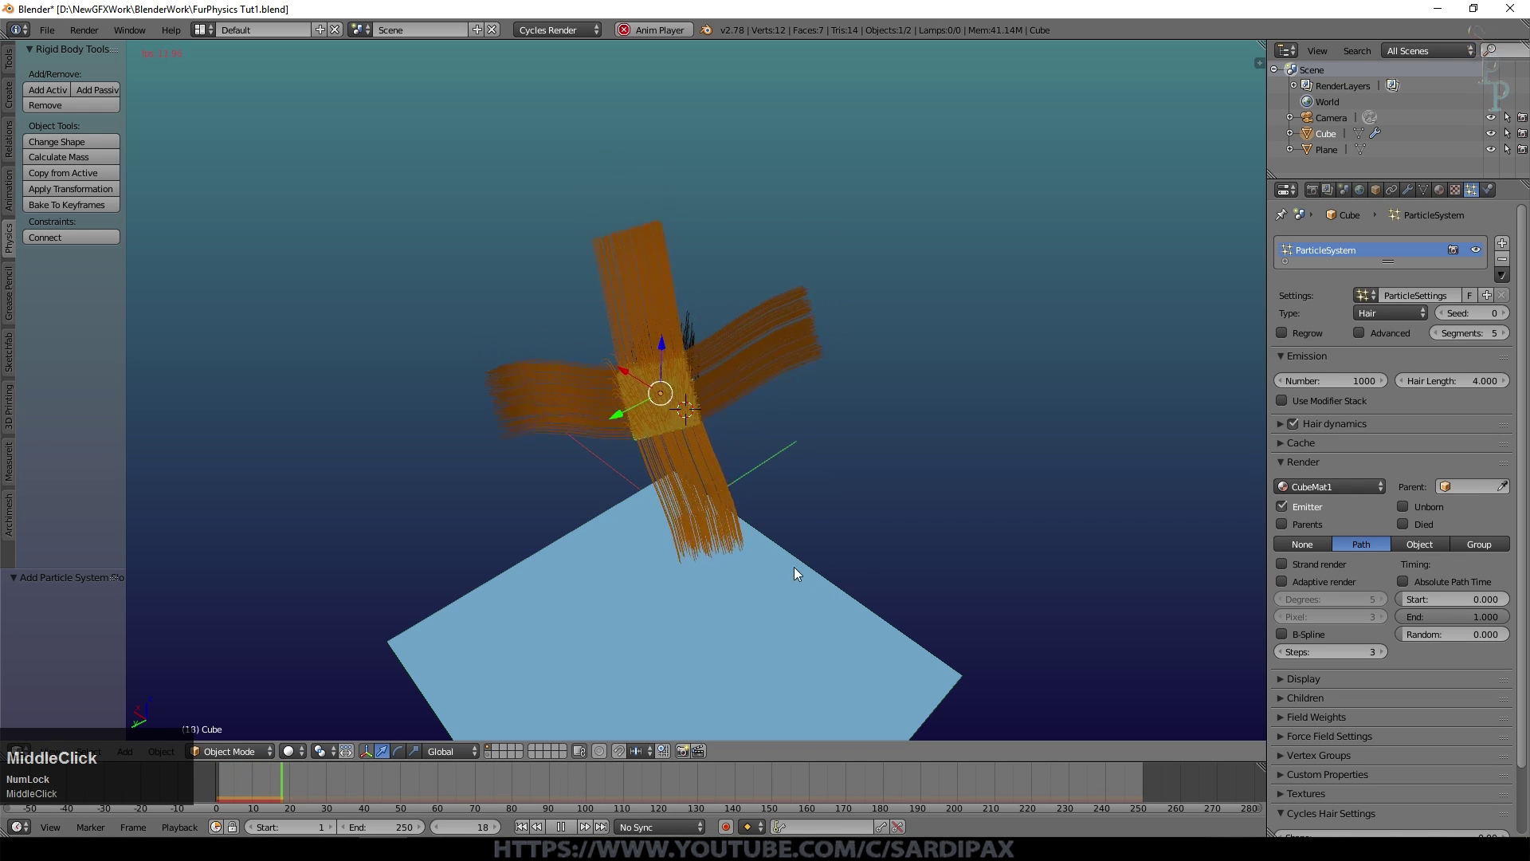
middle_click_drag(793, 568, 772, 547)
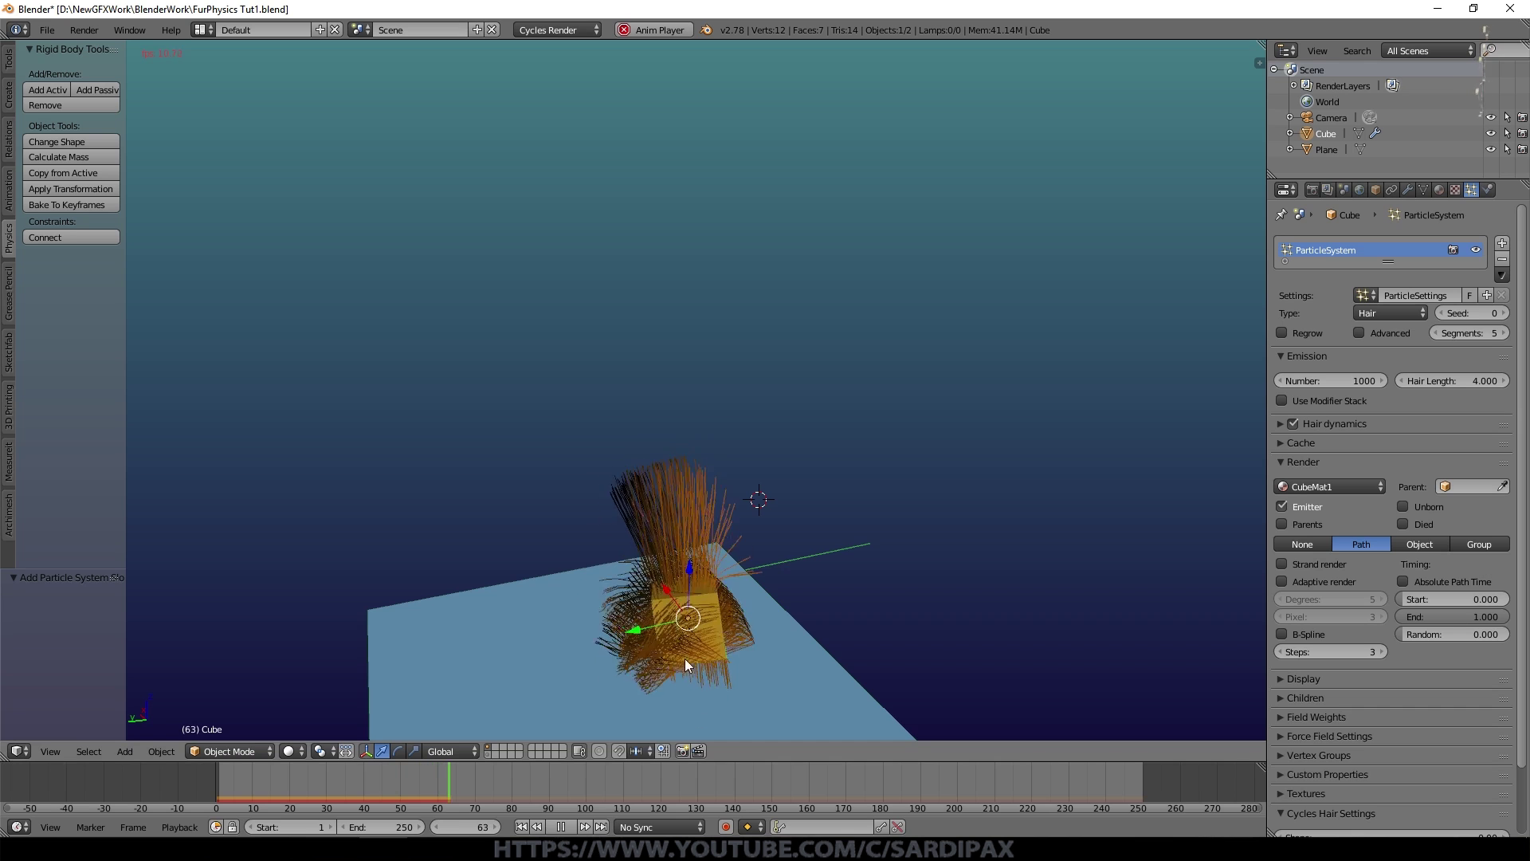
scroll(666, 665, "down", 2)
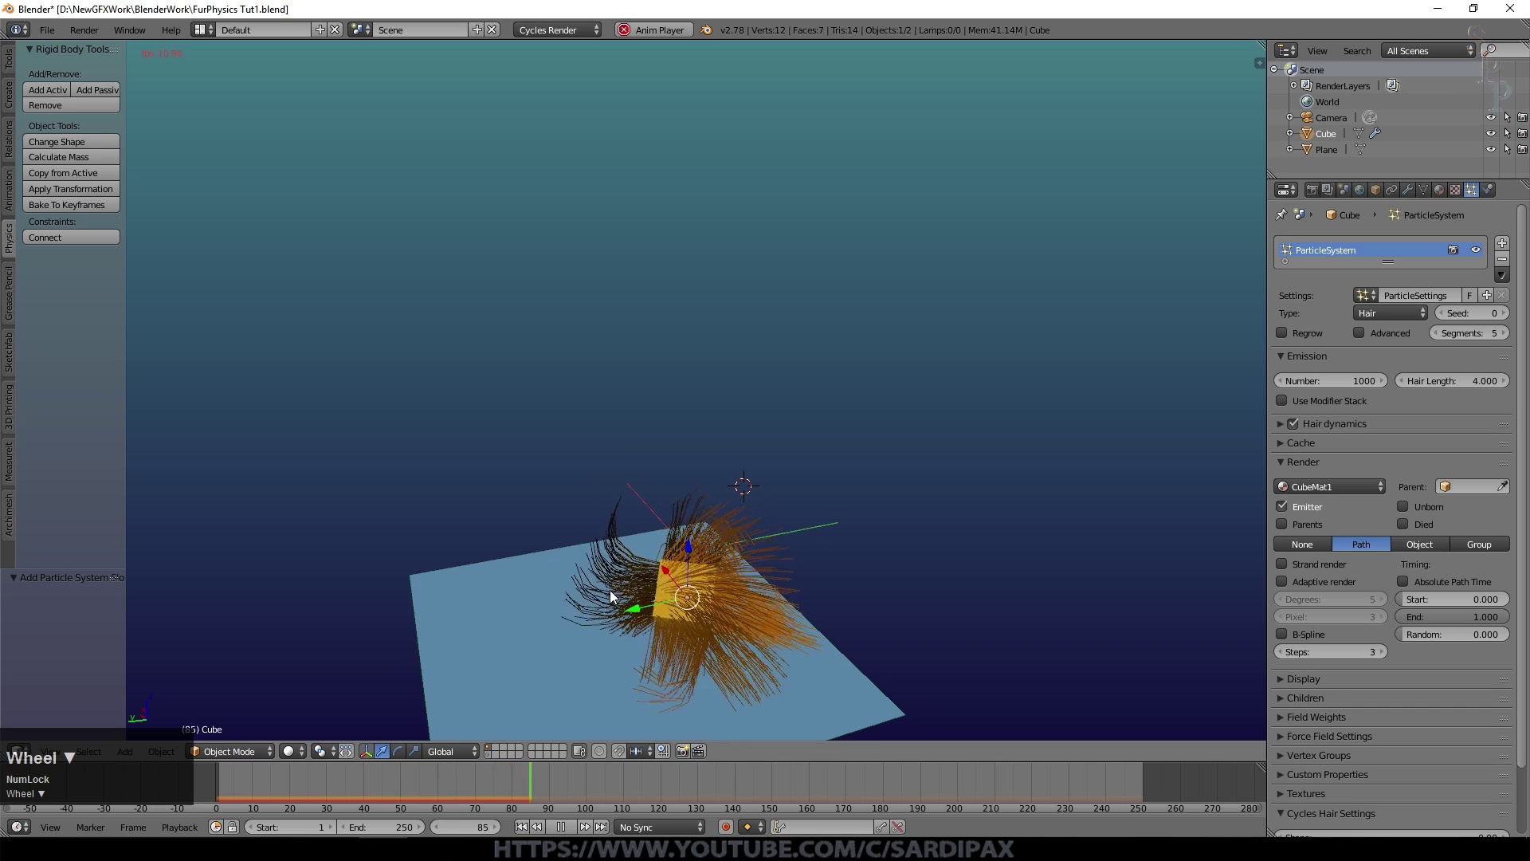
scroll(687, 636, "down", 1)
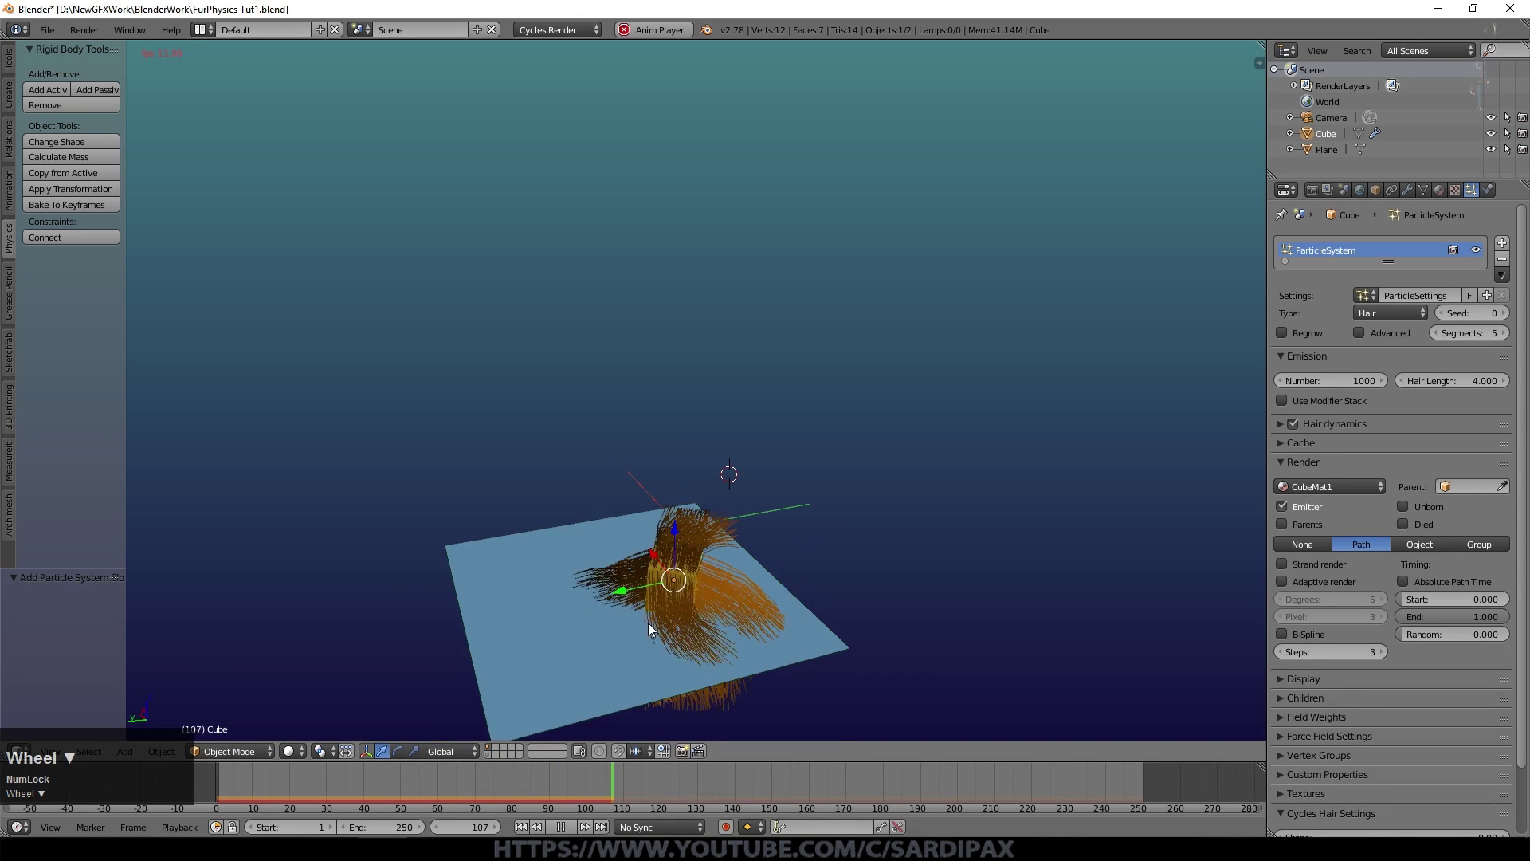
left_click(533, 826)
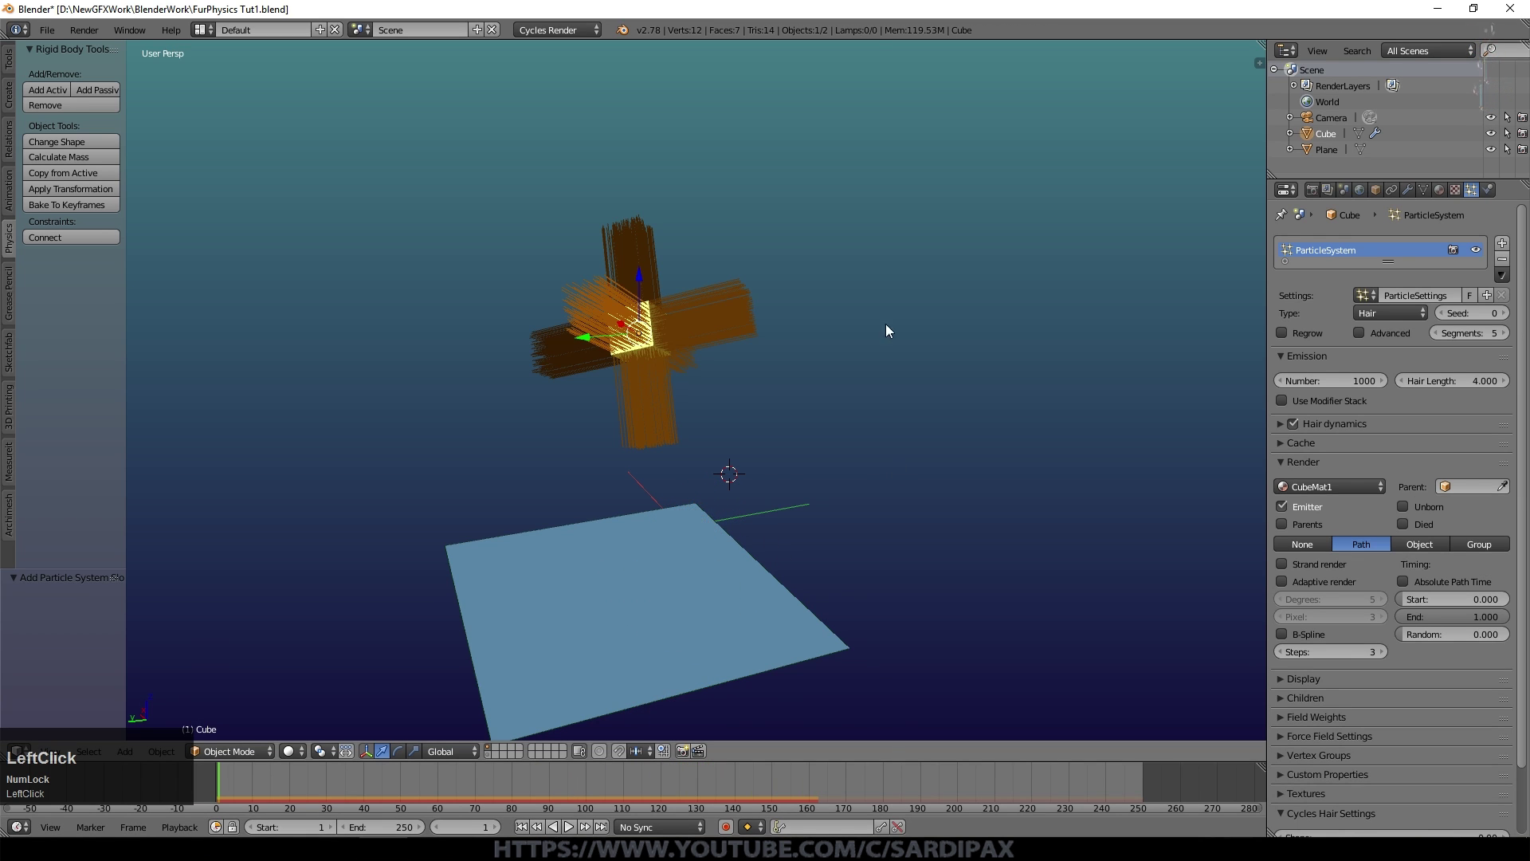
- Set the cube's hair length to 2.000 and save the file over the existing one
scroll(1085, 361, "up", 3)
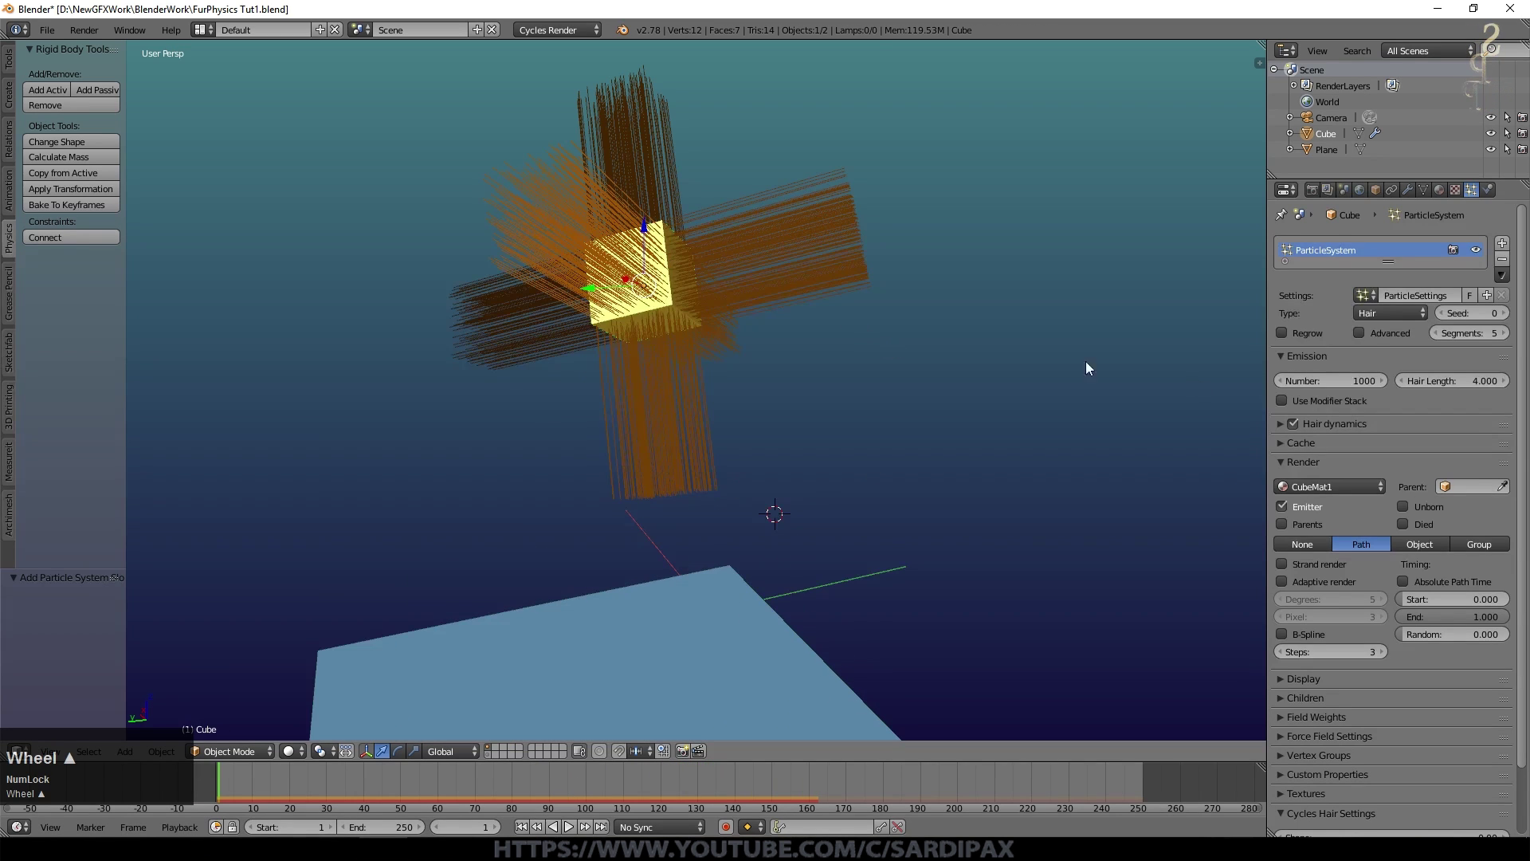
left_click(1442, 386)
type("4.0")
key("KP_Enter")
scroll(1289, 400, "down", 1)
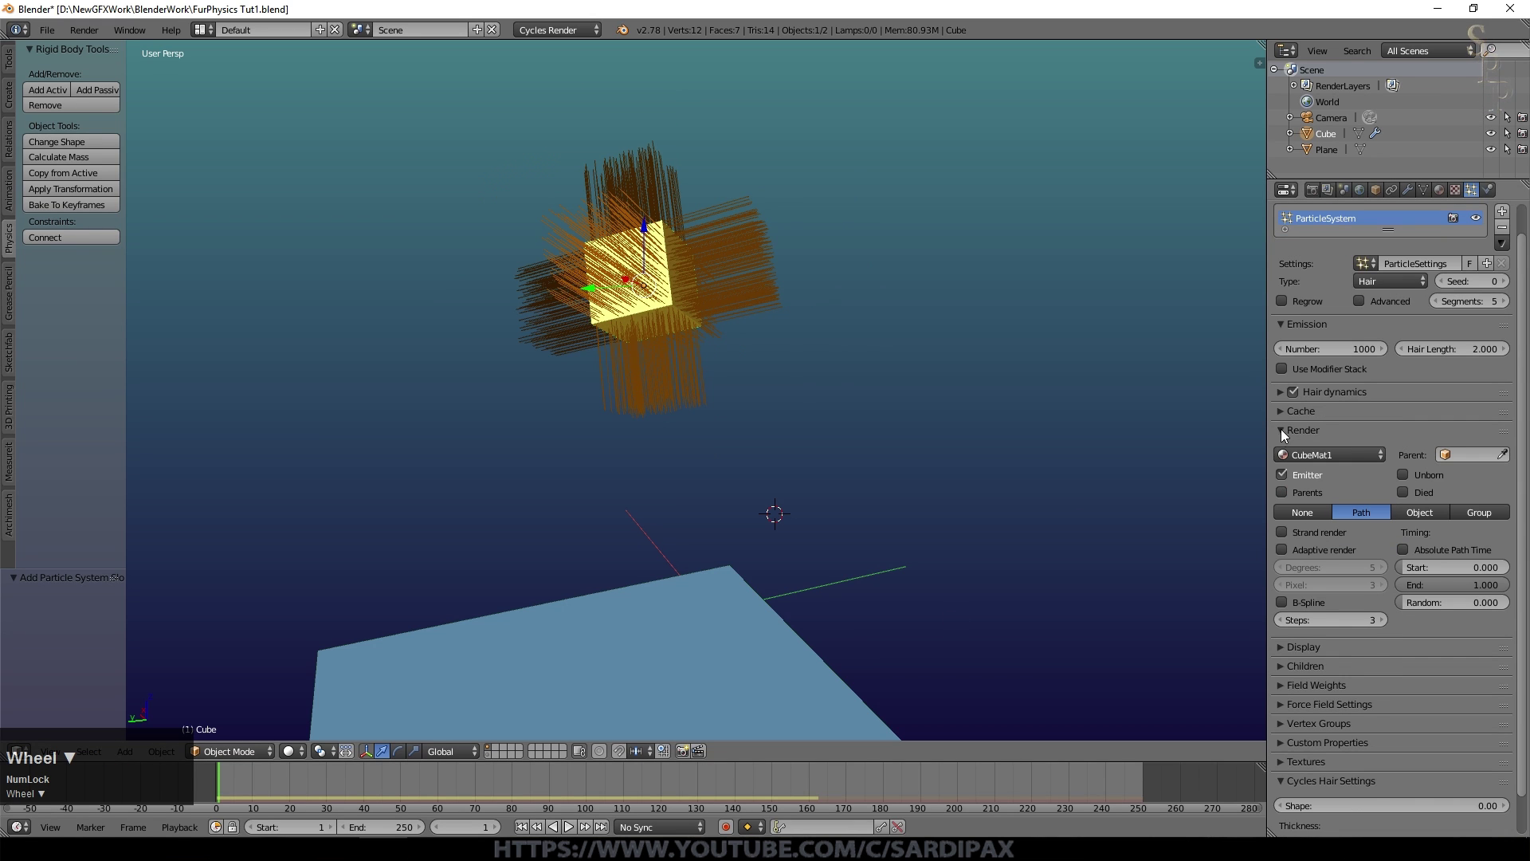
key("ctrl+s")
left_click(1152, 425)
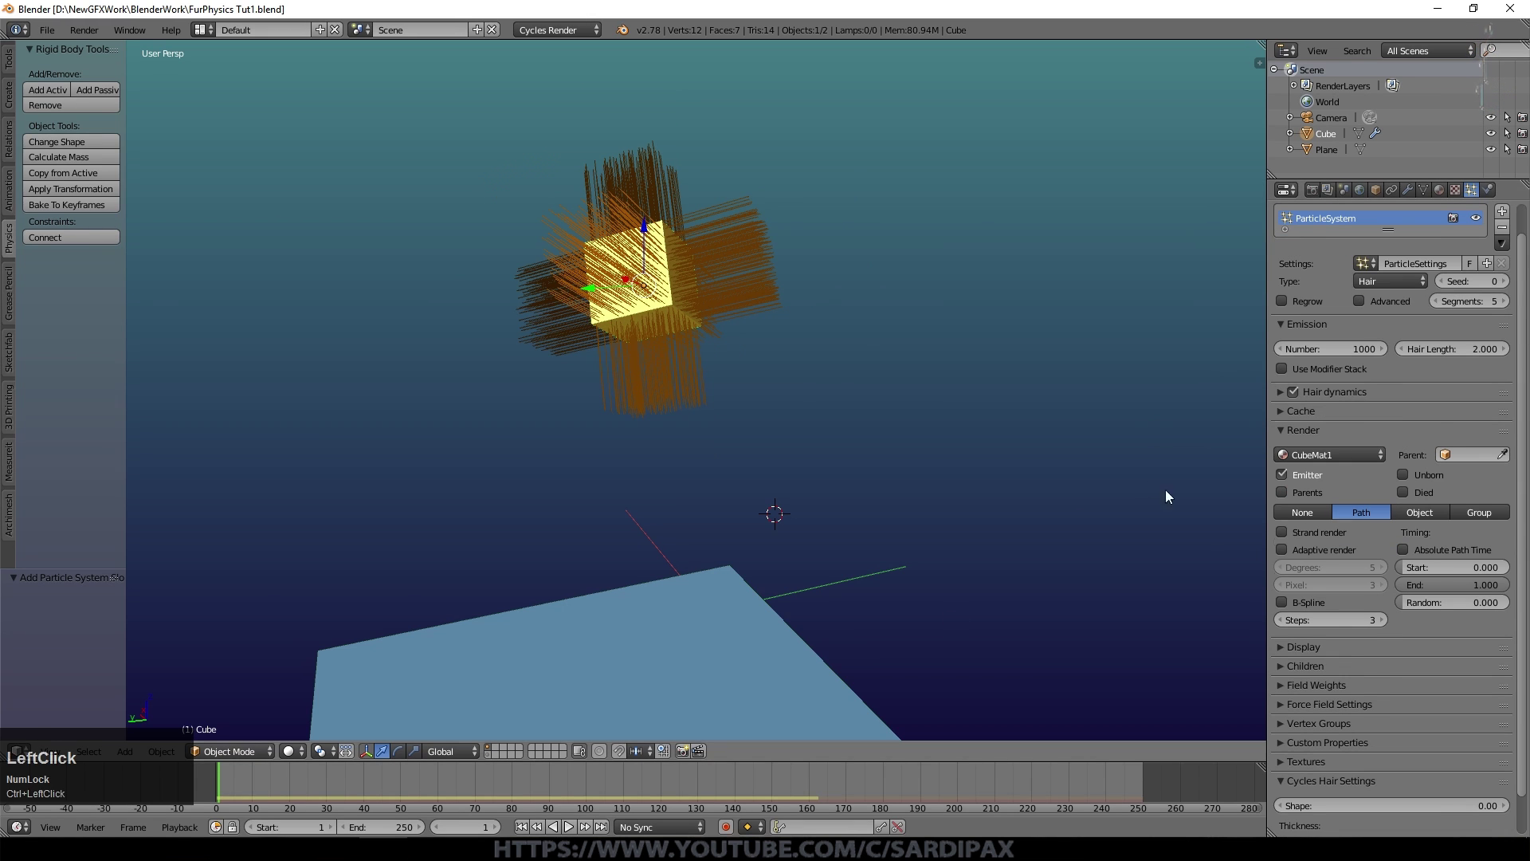
- Enable the advanced hair settings and set the random velocity to 0.230 to scatter the strands
scroll(1357, 255, "down", 1)
left_click(1358, 258)
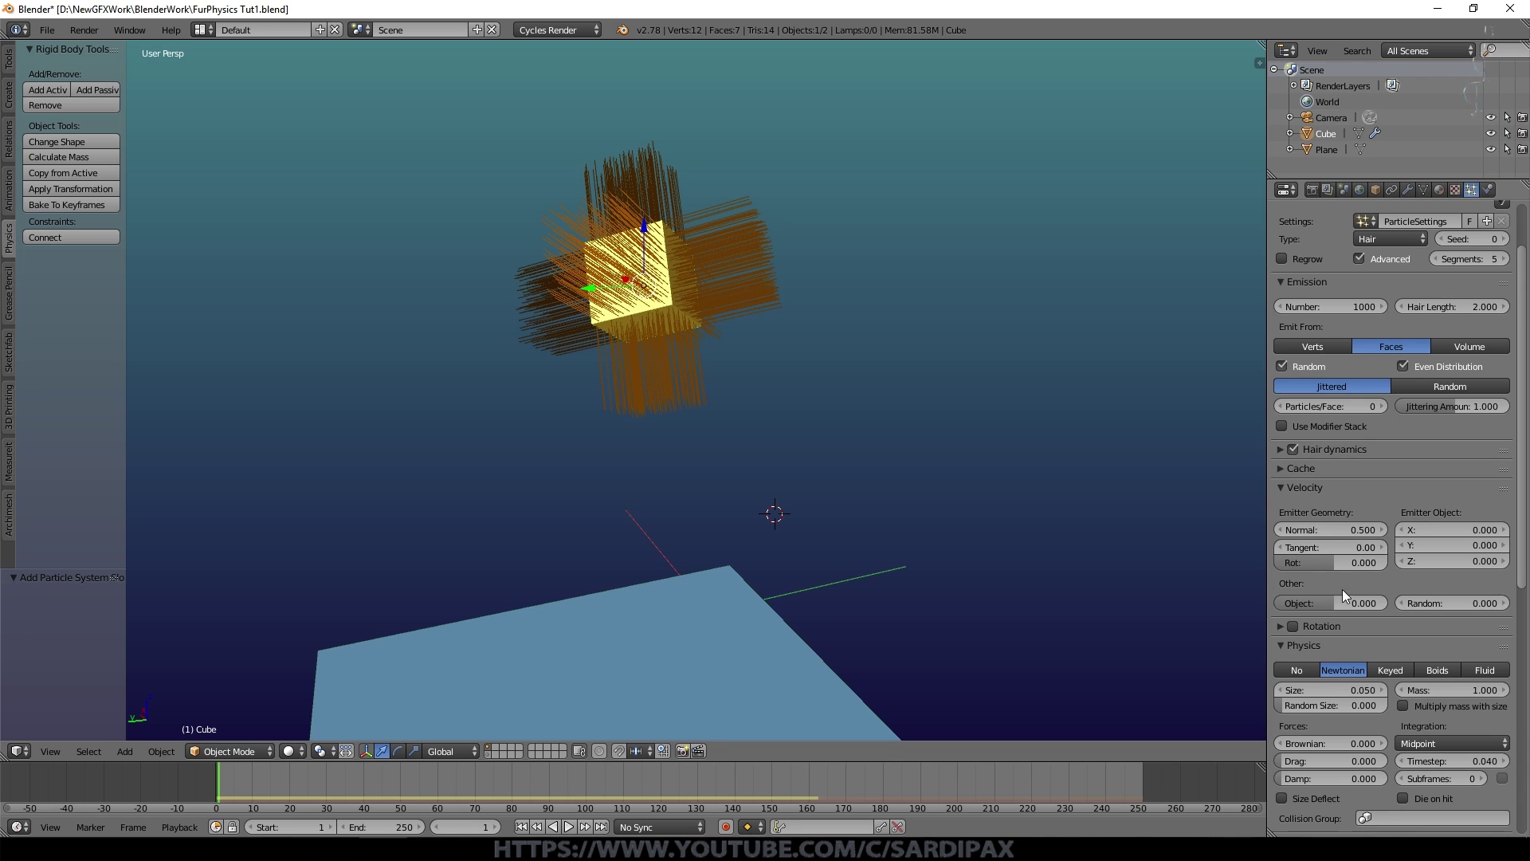
left_click_drag(1463, 612, 1500, 612)
middle_click_drag(809, 337, 717, 366)
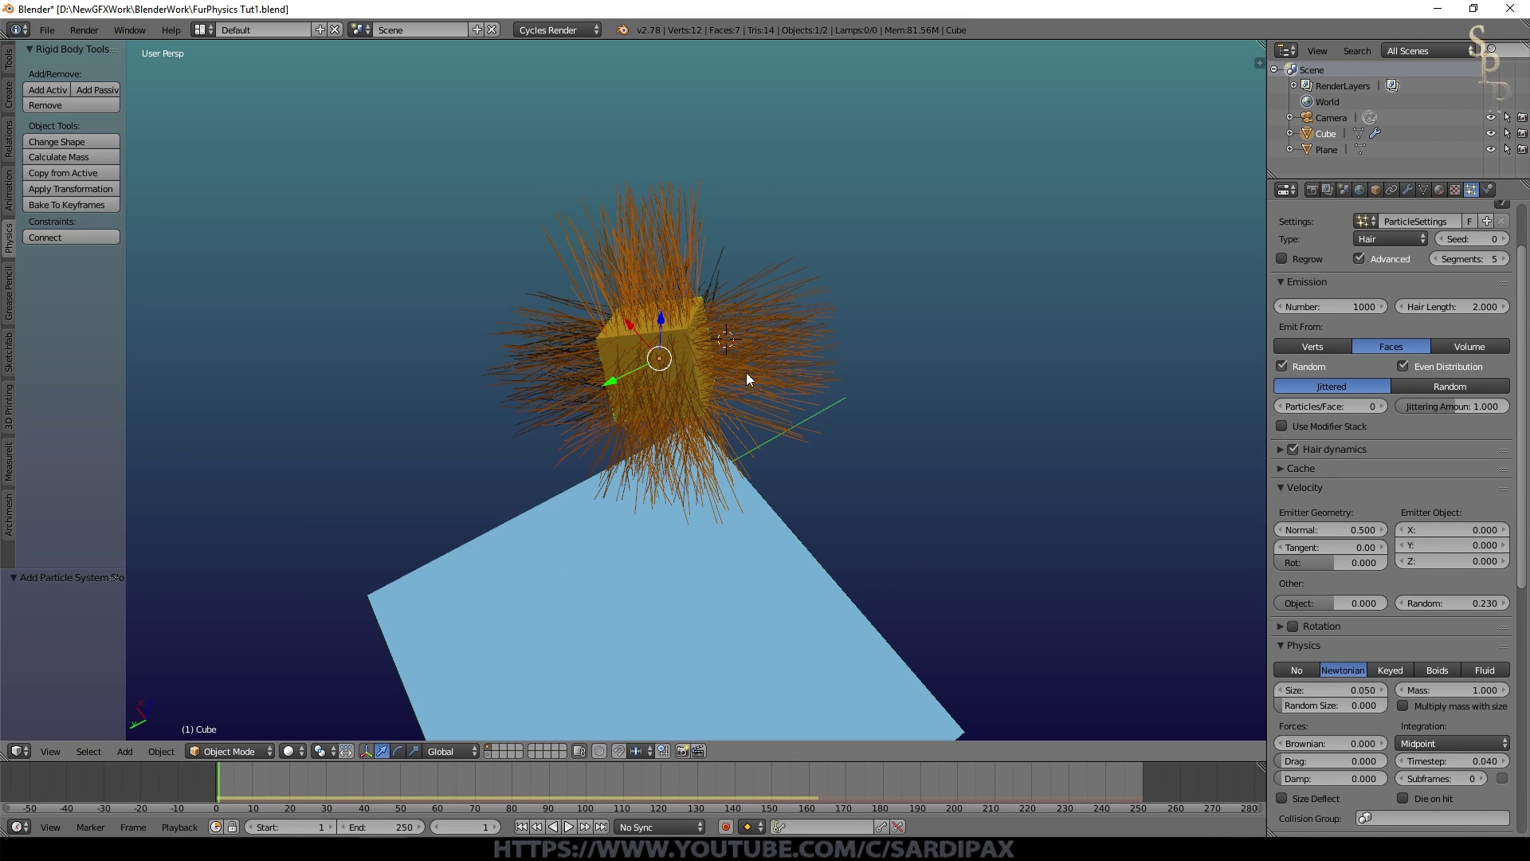
- Play the simulation to check the scattered hair as the cube lands, stopping at frame 102
left_click(568, 826)
middle_click_drag(643, 628, 633, 599)
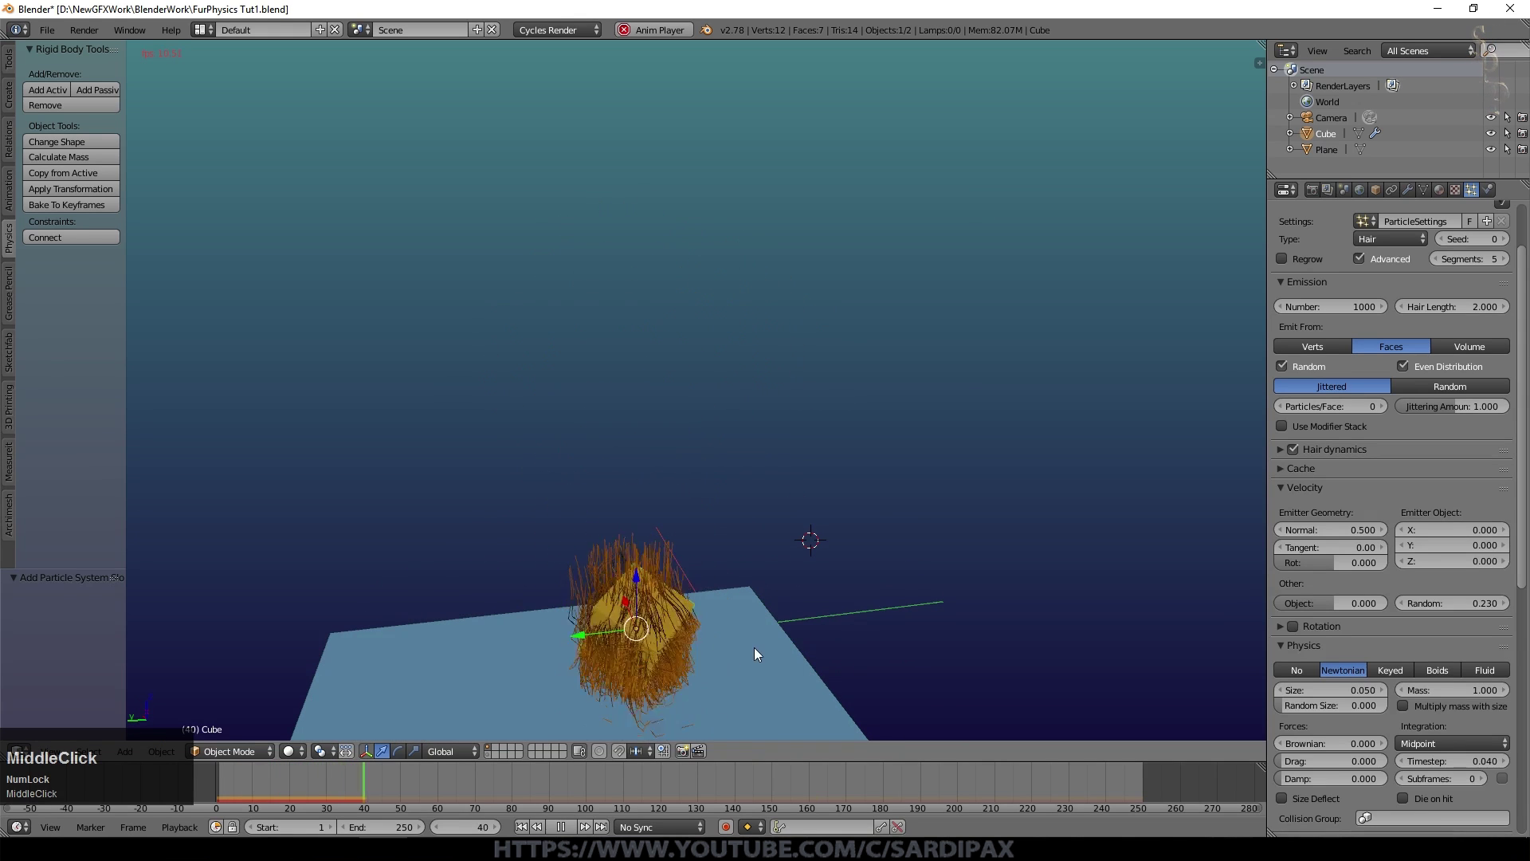
scroll(754, 647, "down", 3)
middle_click_drag(662, 605, 657, 600)
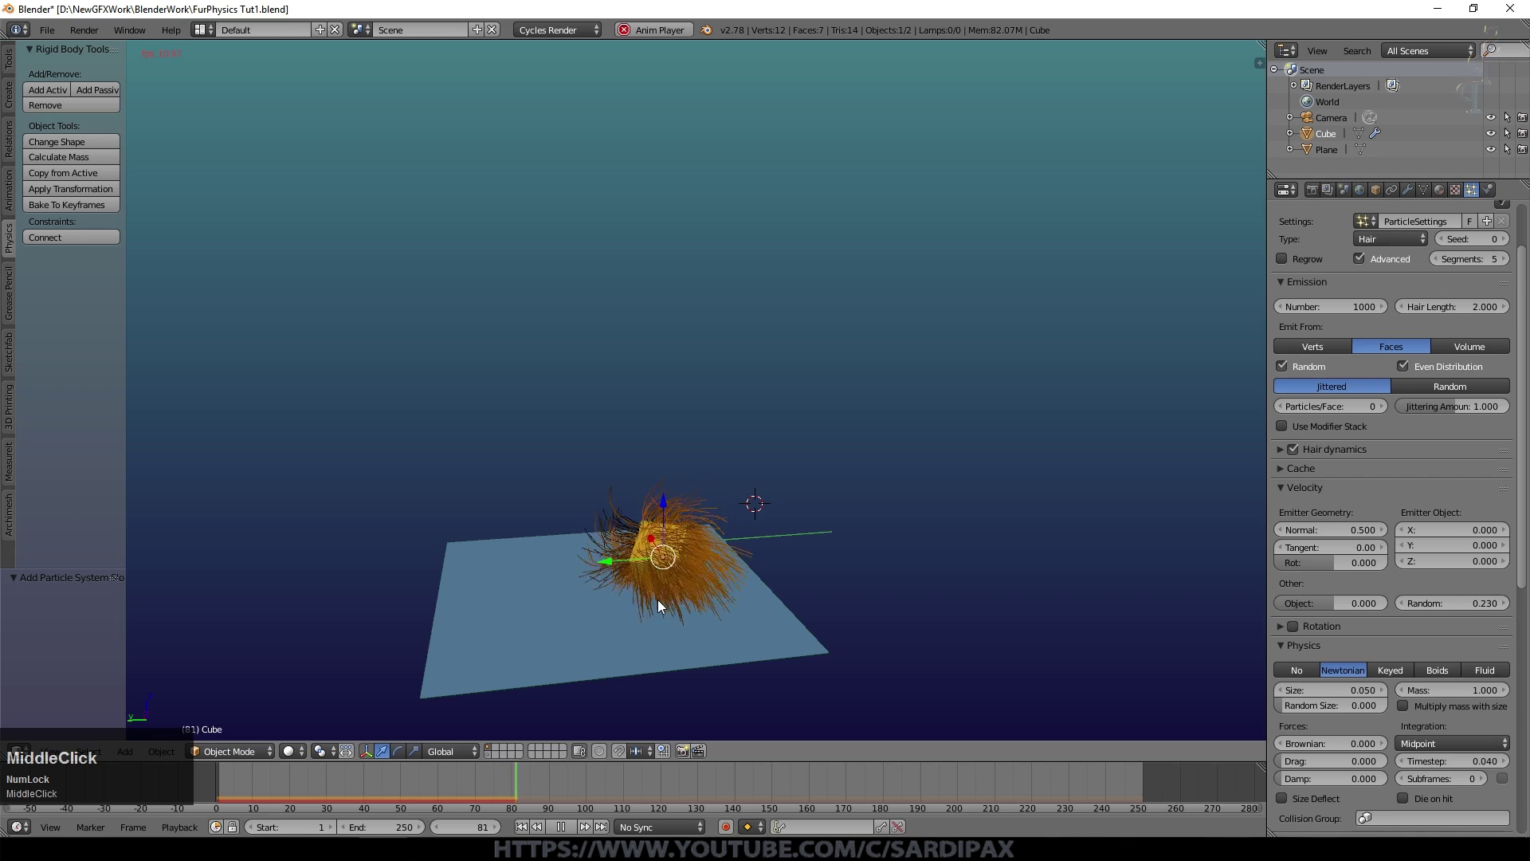
left_click(561, 826)
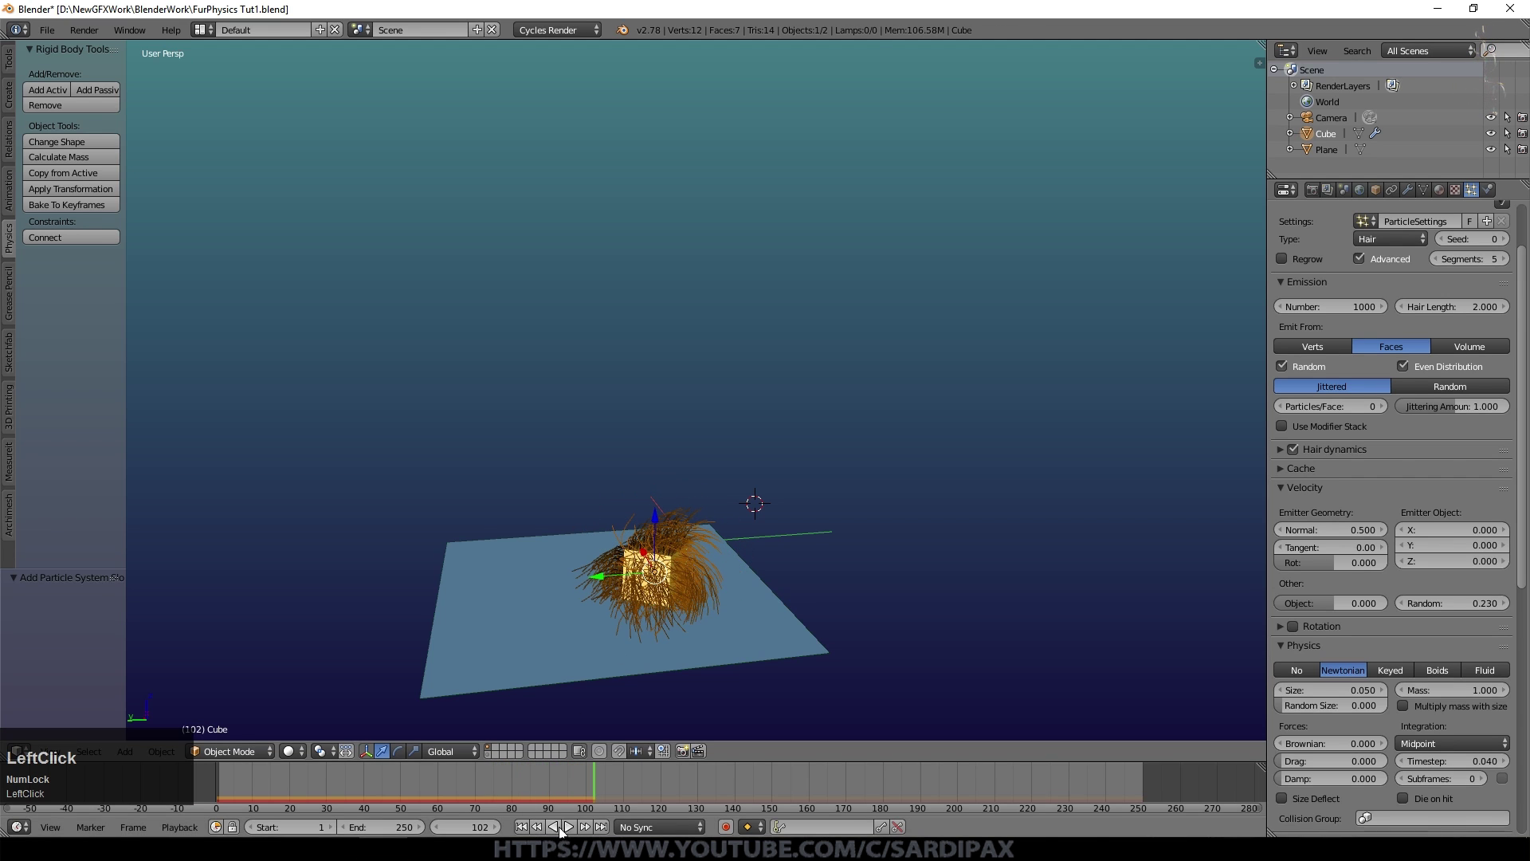
- Add a Sun lamp and move it high above the plane, to about X 8.23, Y -3.45, Z 16.42
key("shift+a")
mouse_move(723, 749)
left_click(790, 697)
key("g")
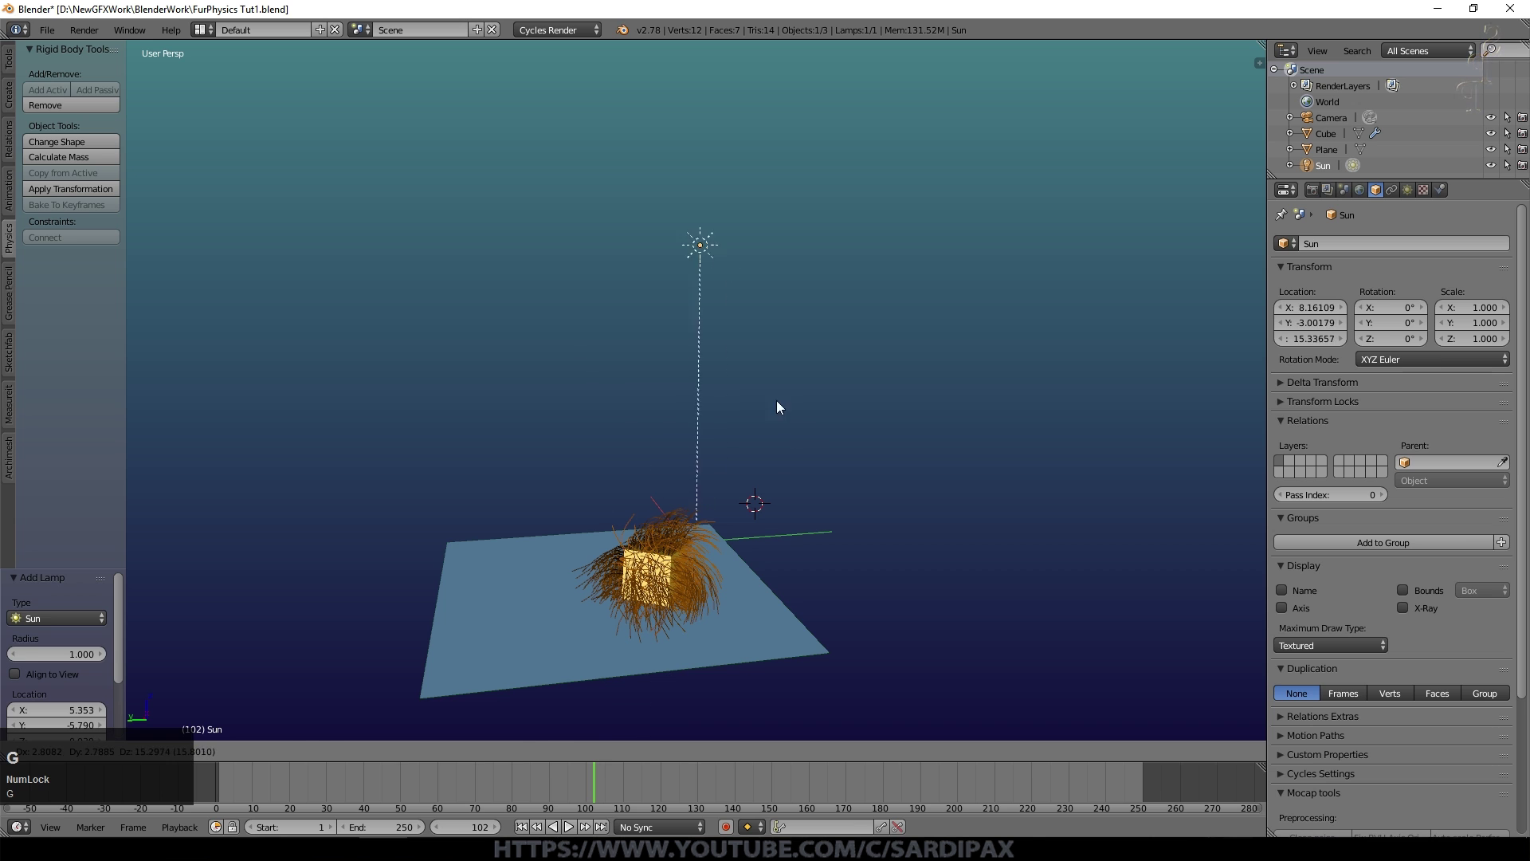
left_click(781, 404)
- Tilt the Sun lamp by about 24.9° and turn it about -26.2° around Z to aim it at the cube
key("r")
left_click(533, 521)
middle_click_drag(533, 521, 686, 558)
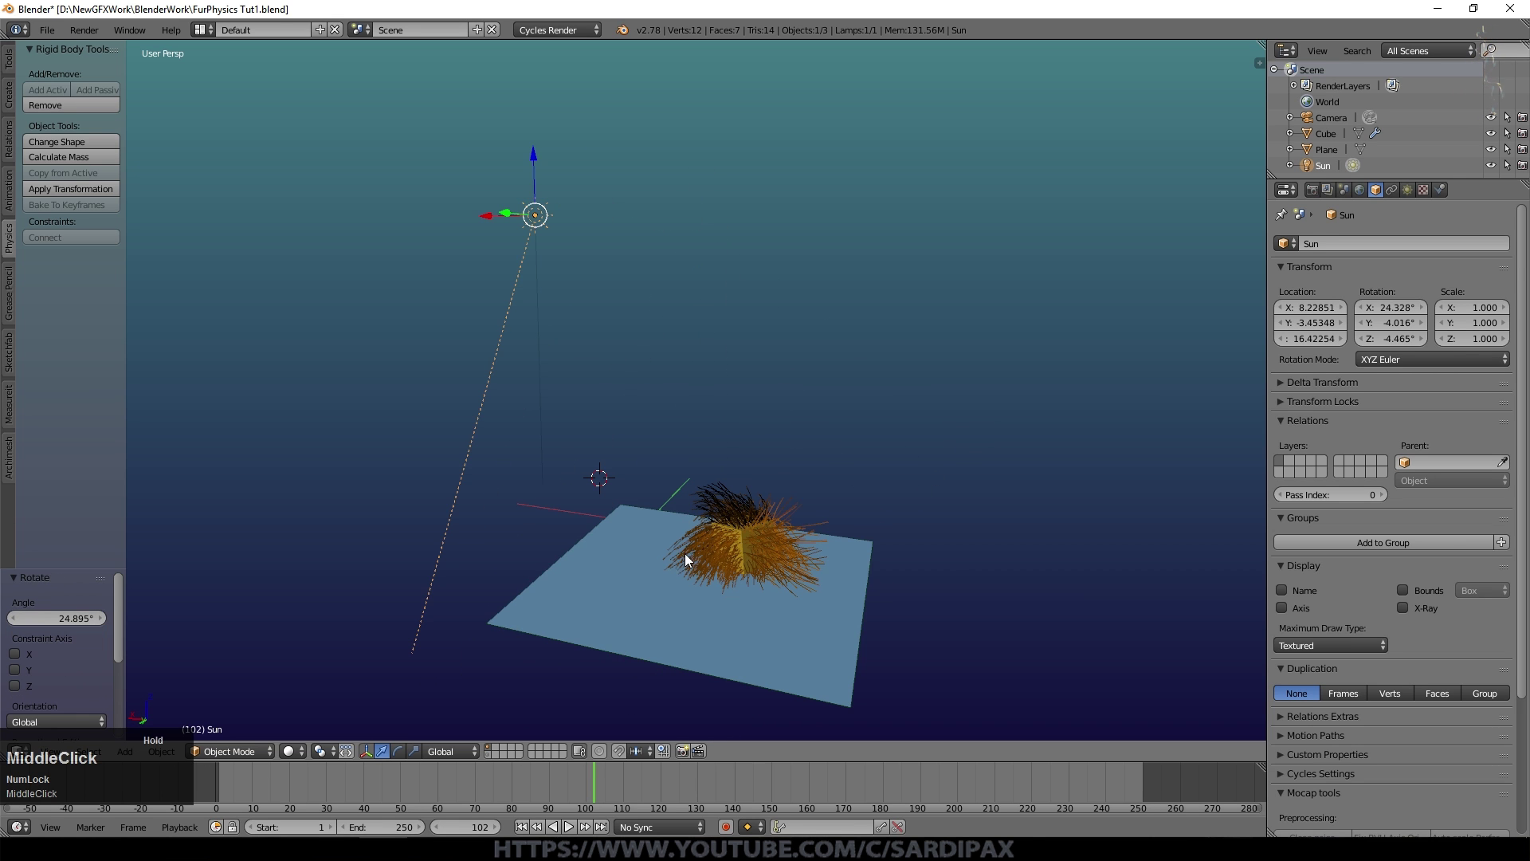
key("r")
key("z")
middle_click_drag(587, 550, 653, 510)
- Set the Sun lamp's strength to 5.100, its colour to pale yellow and its max bounces to 128, and save the file
left_click(1407, 189)
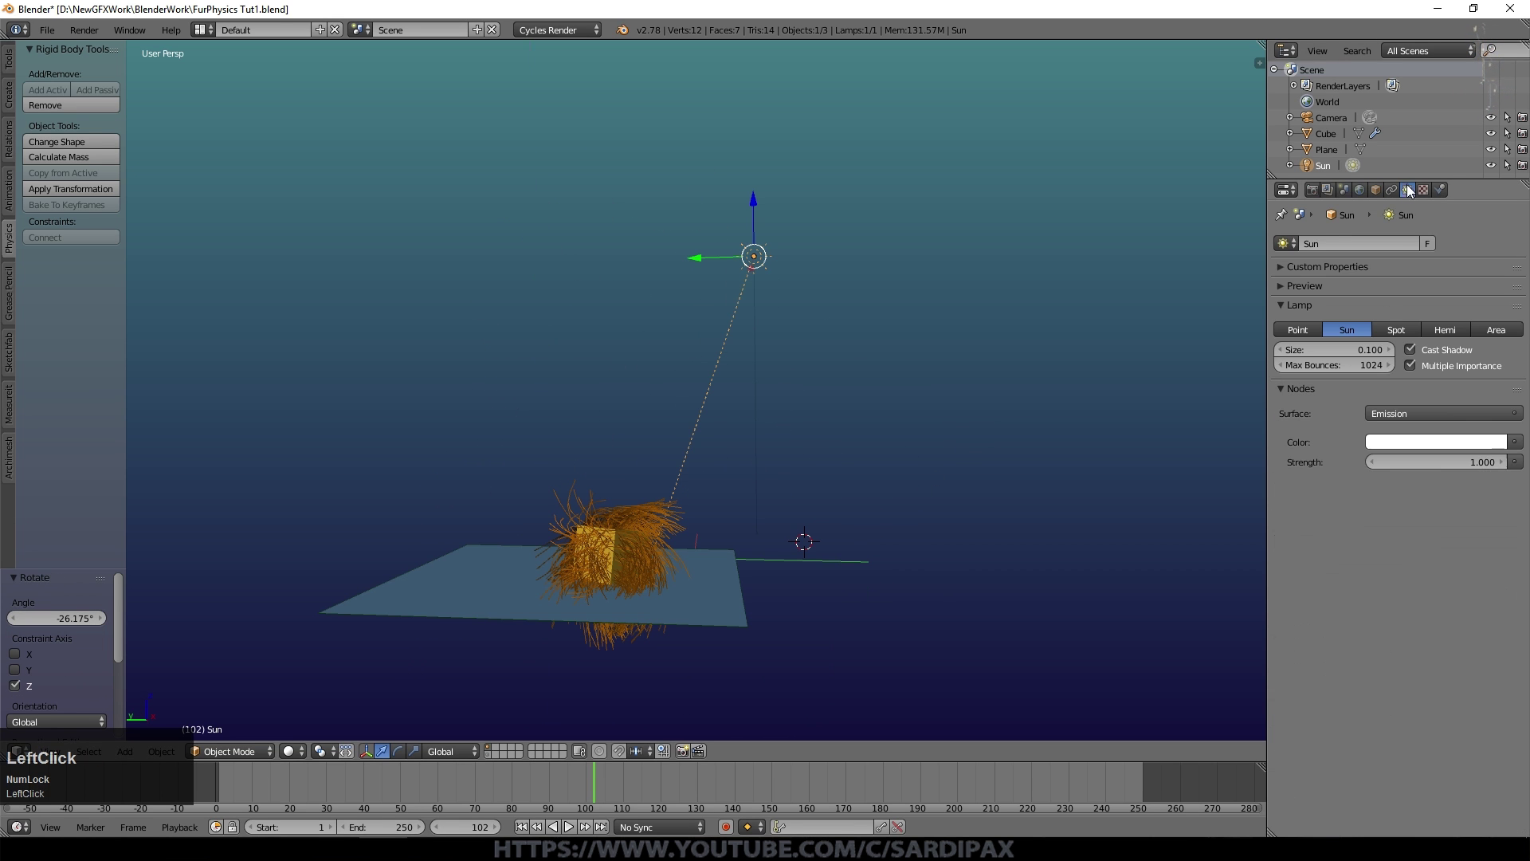
left_click(1502, 462)
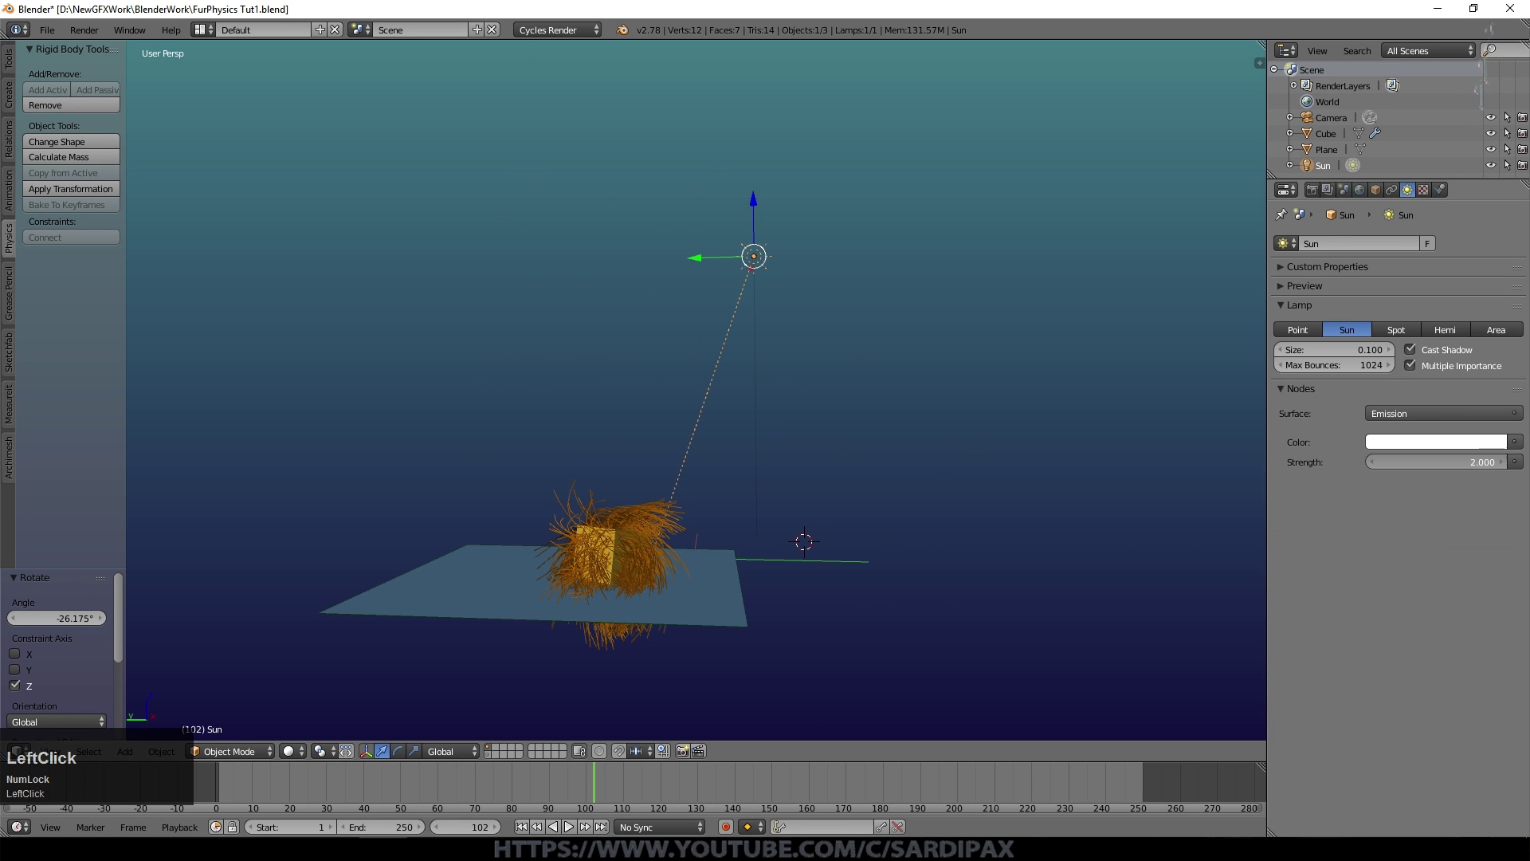
left_click(1431, 443)
left_click_drag(1422, 303, 1422, 271)
scroll(694, 478, "up", 4)
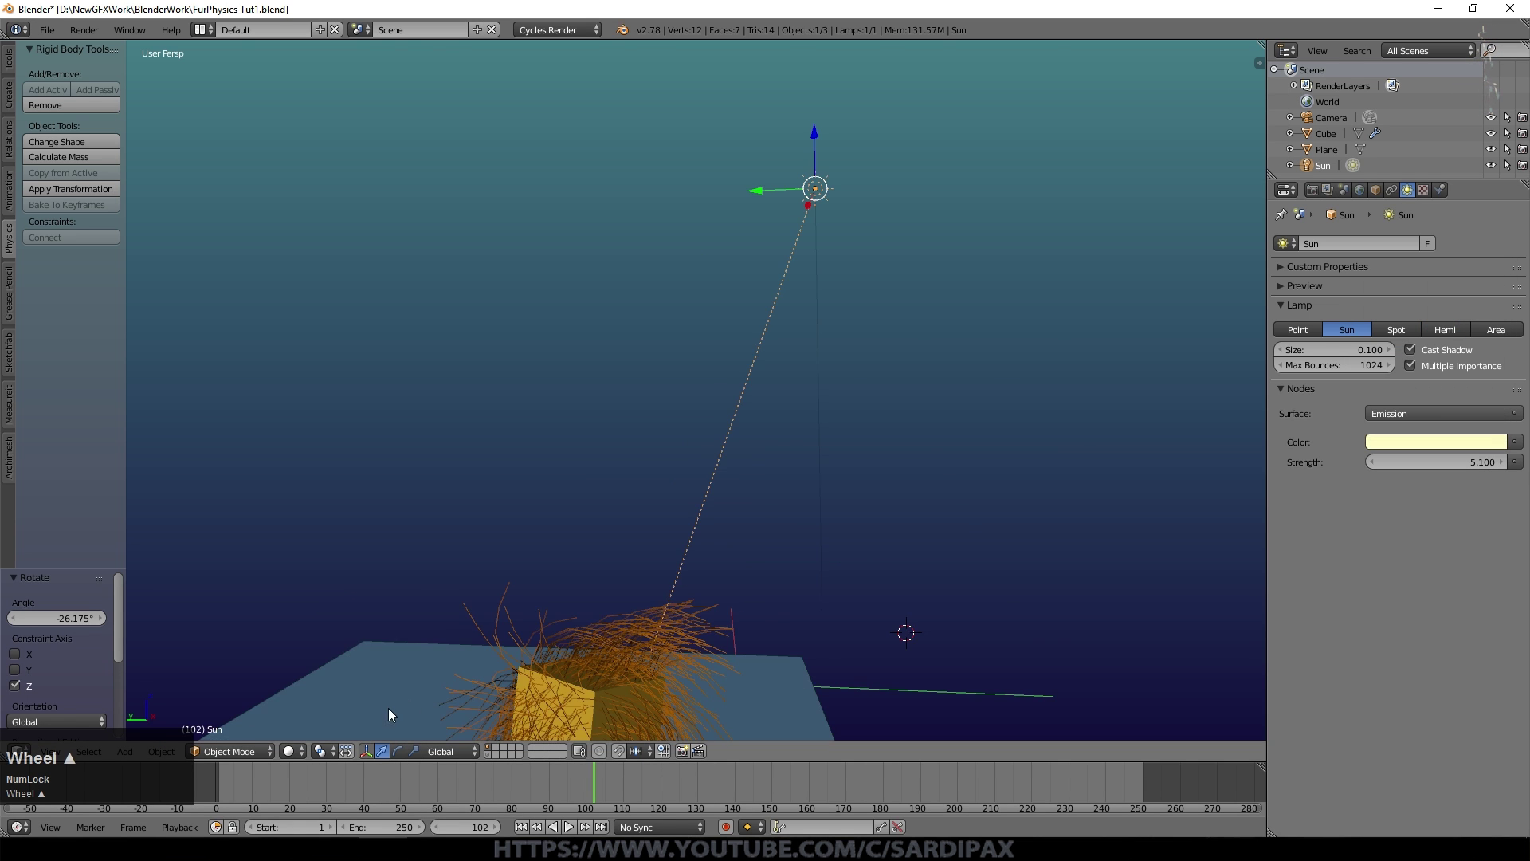
left_click(1318, 366)
key("KP_Enter")
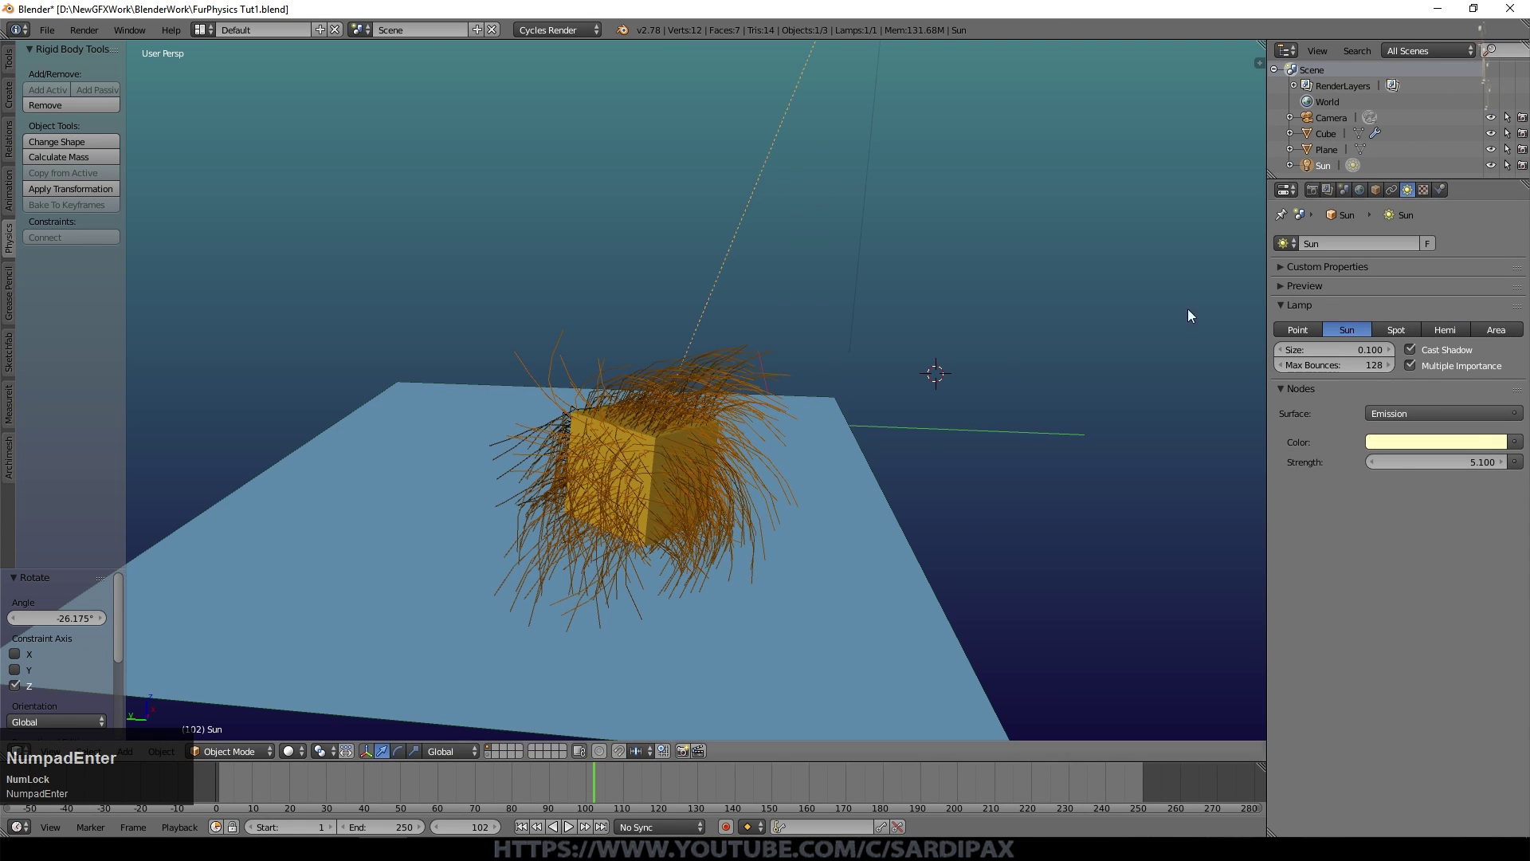
key("ctrl+s")
left_click(562, 591)
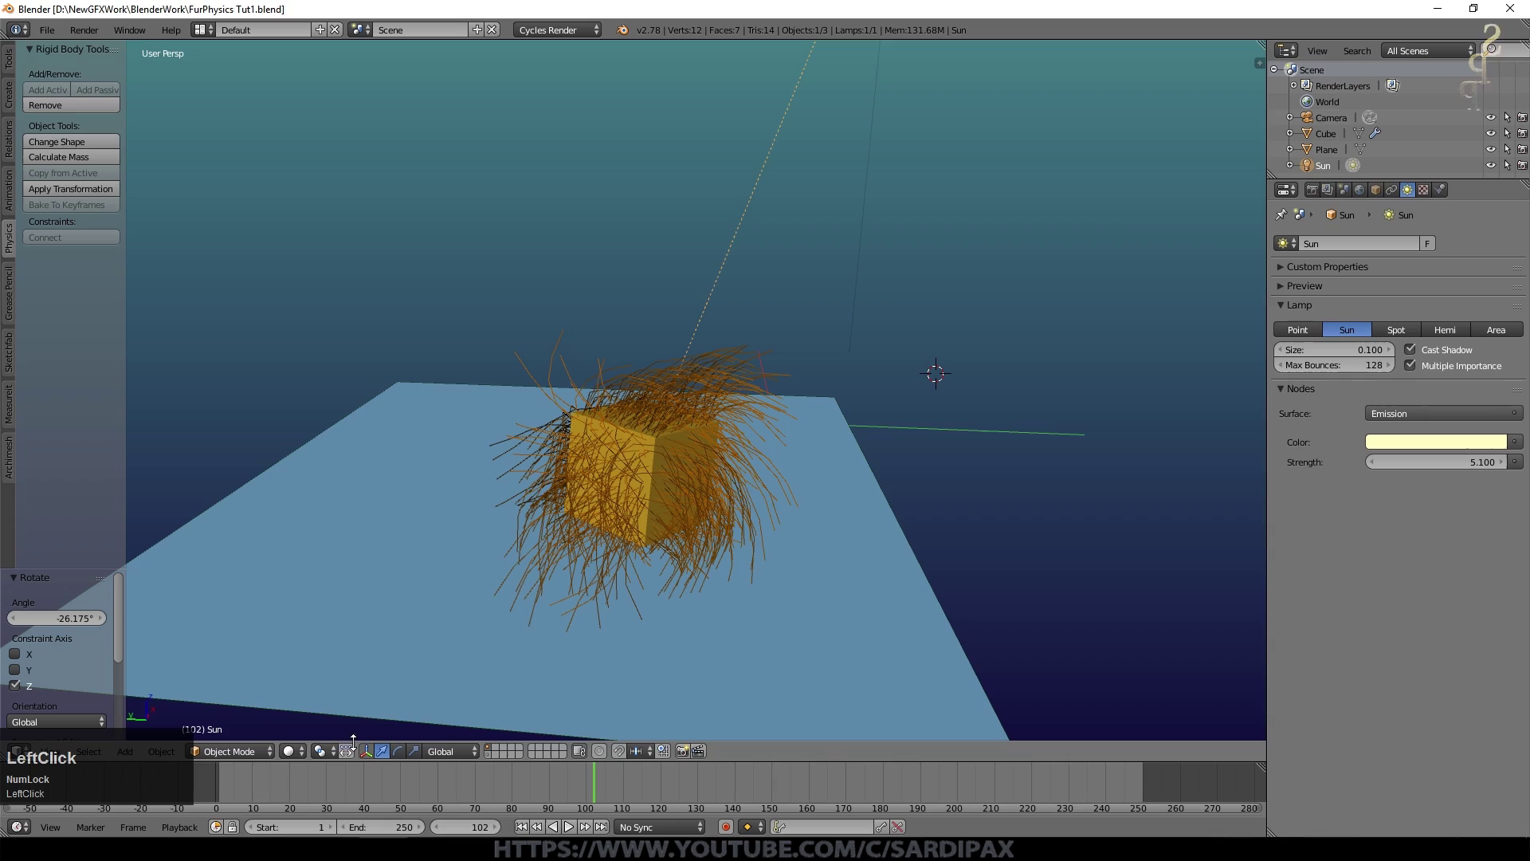
- Switch the viewport to Rendered shading and inspect the lit furry cube up close
left_click(292, 751)
left_click(317, 644)
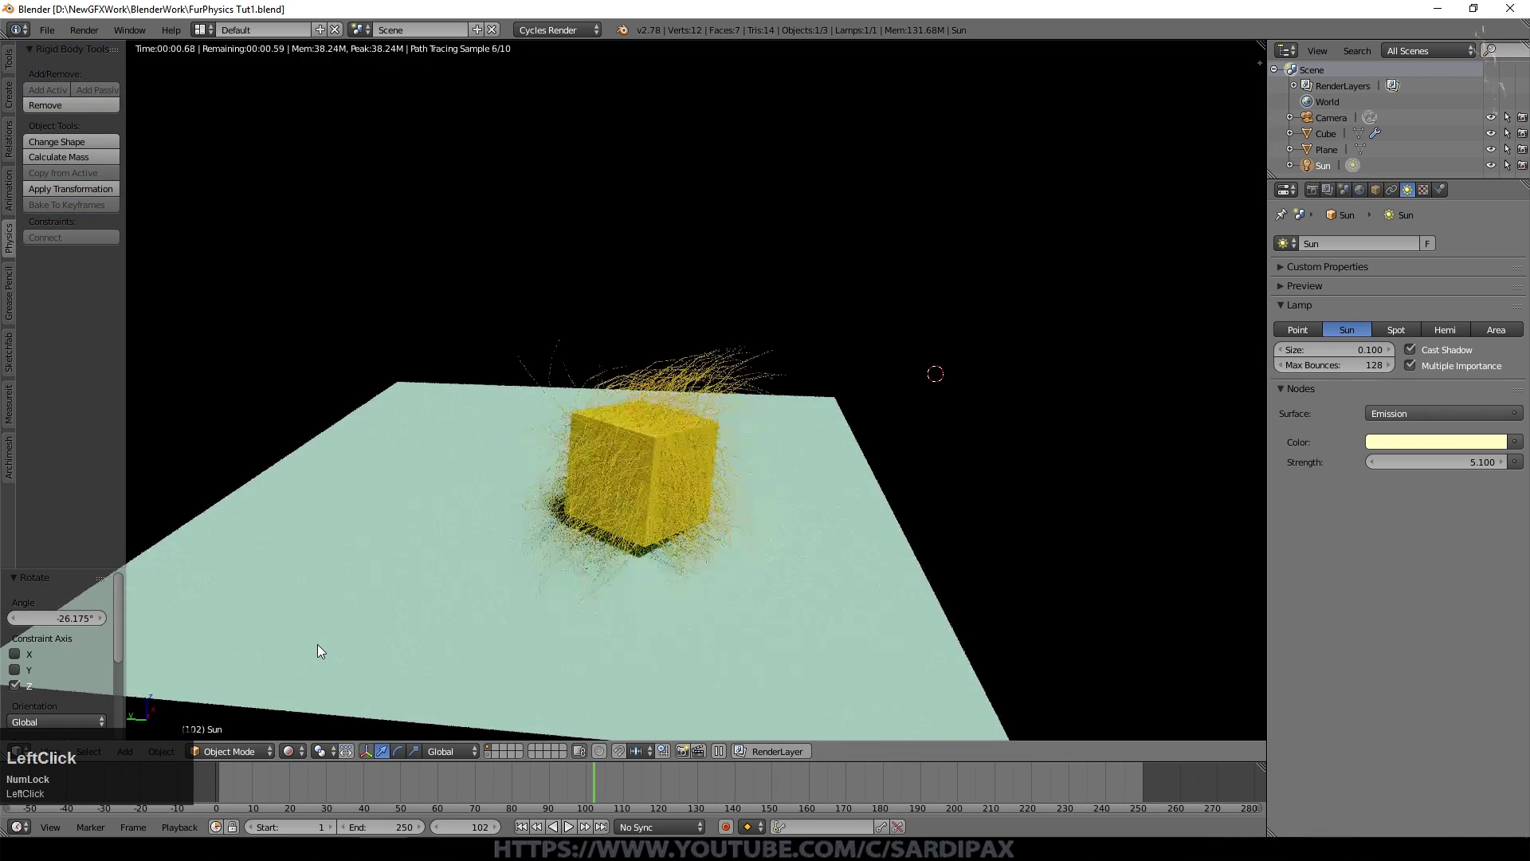
scroll(724, 585, "up", 6)
scroll(724, 590, "down", 6)
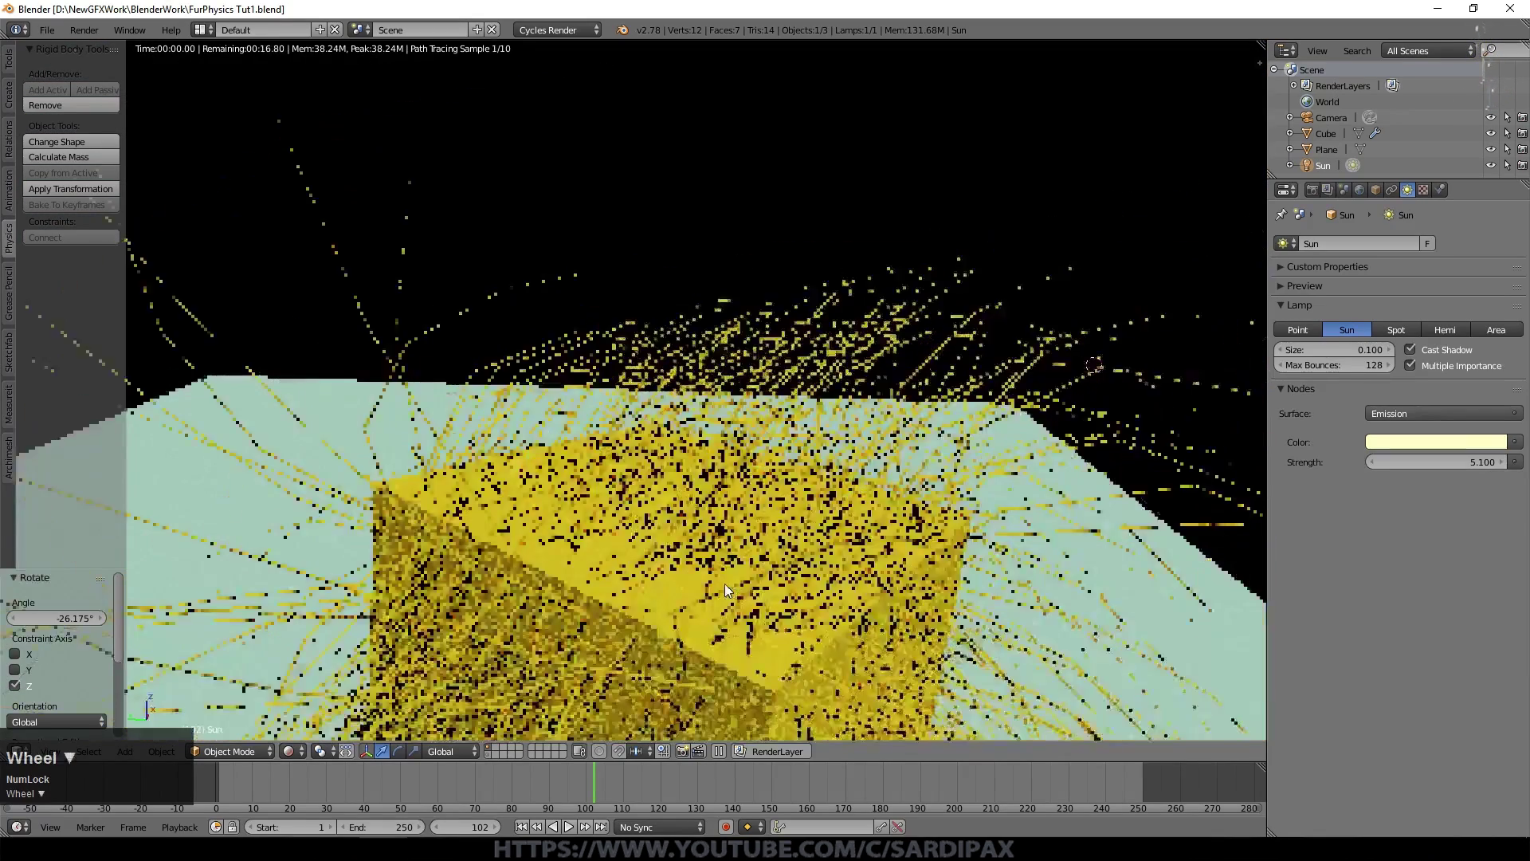
middle_click_drag(844, 620, 834, 591)
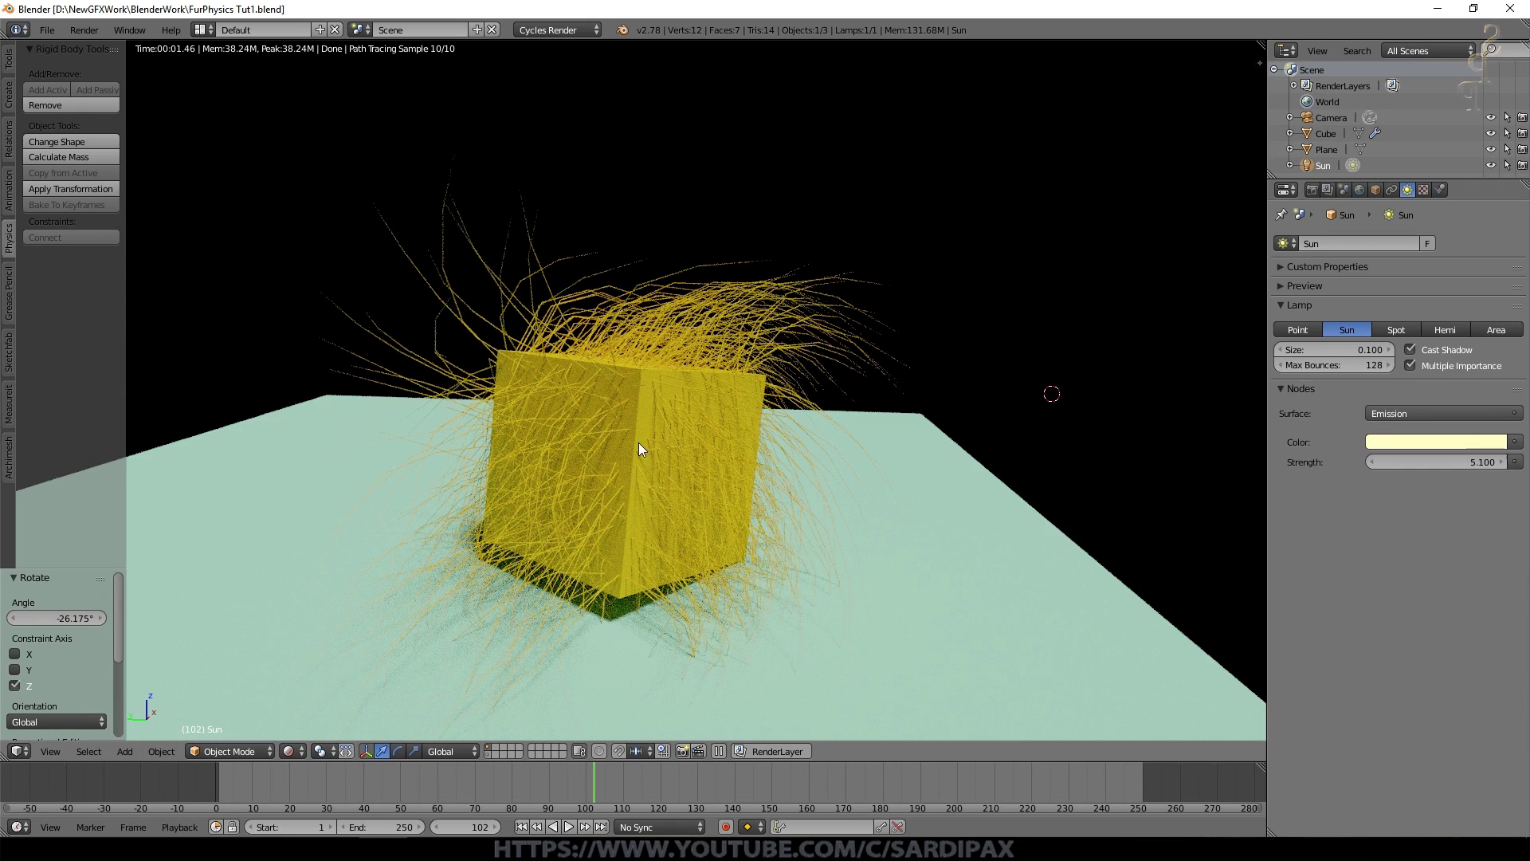
- Add a second material to the cube and name it HairMaterial1
right_click(753, 456)
left_click(1439, 189)
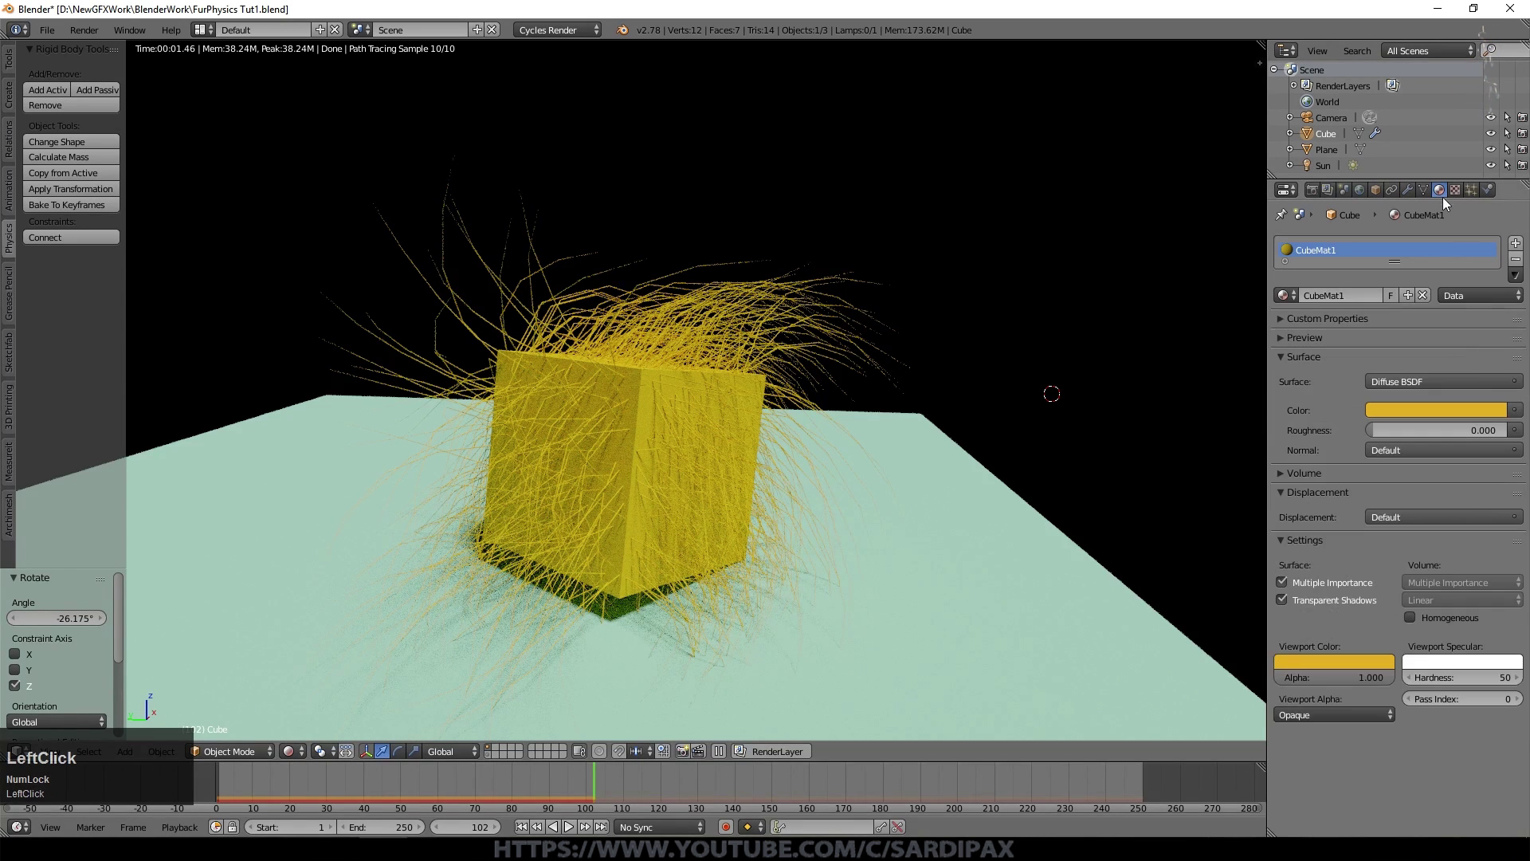
left_click(1515, 242)
left_click(1339, 332)
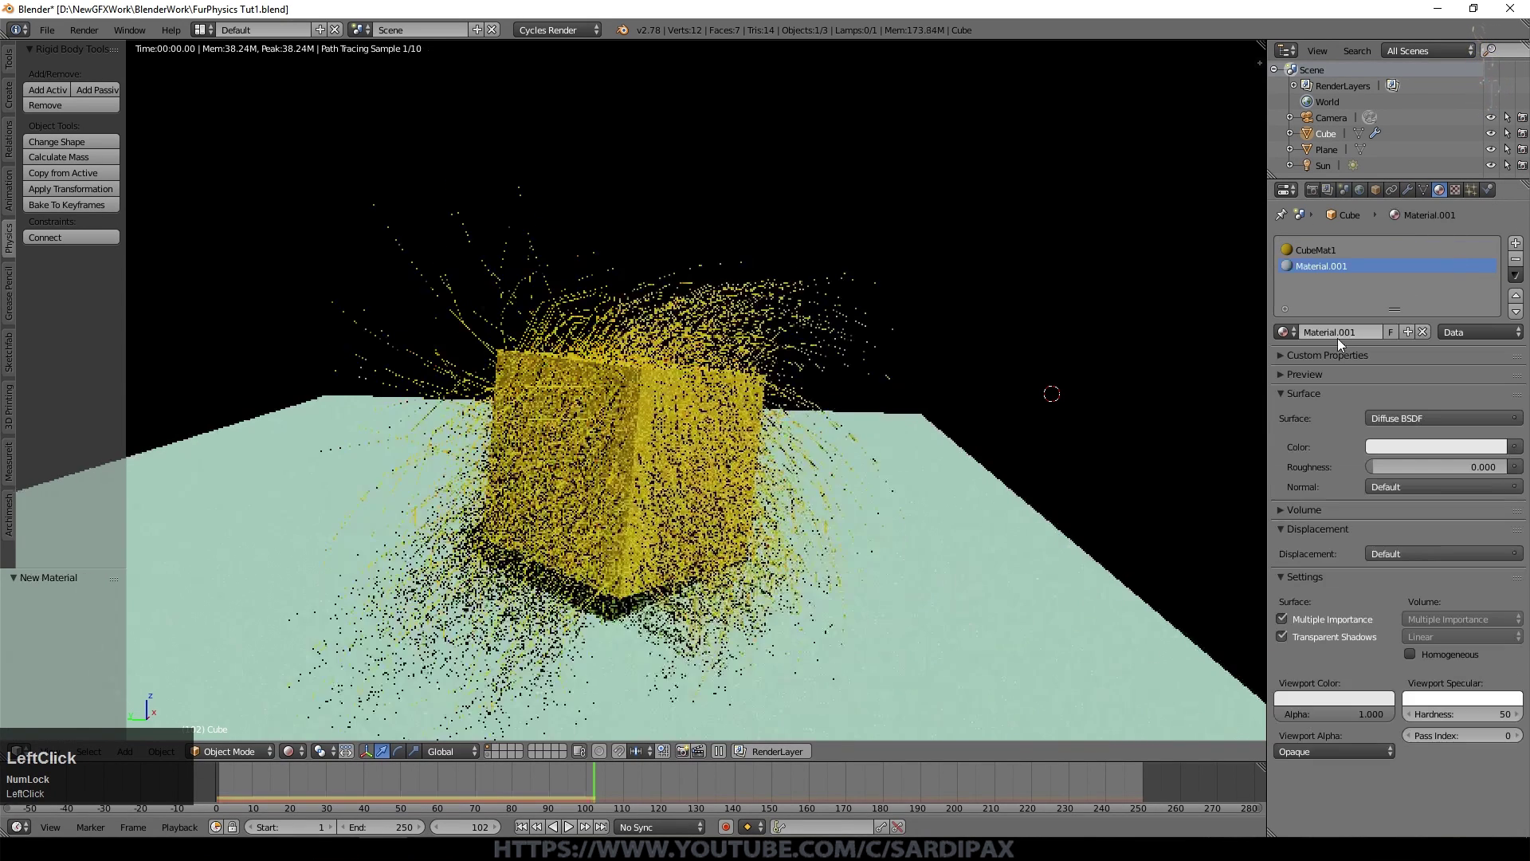
type("Hair")
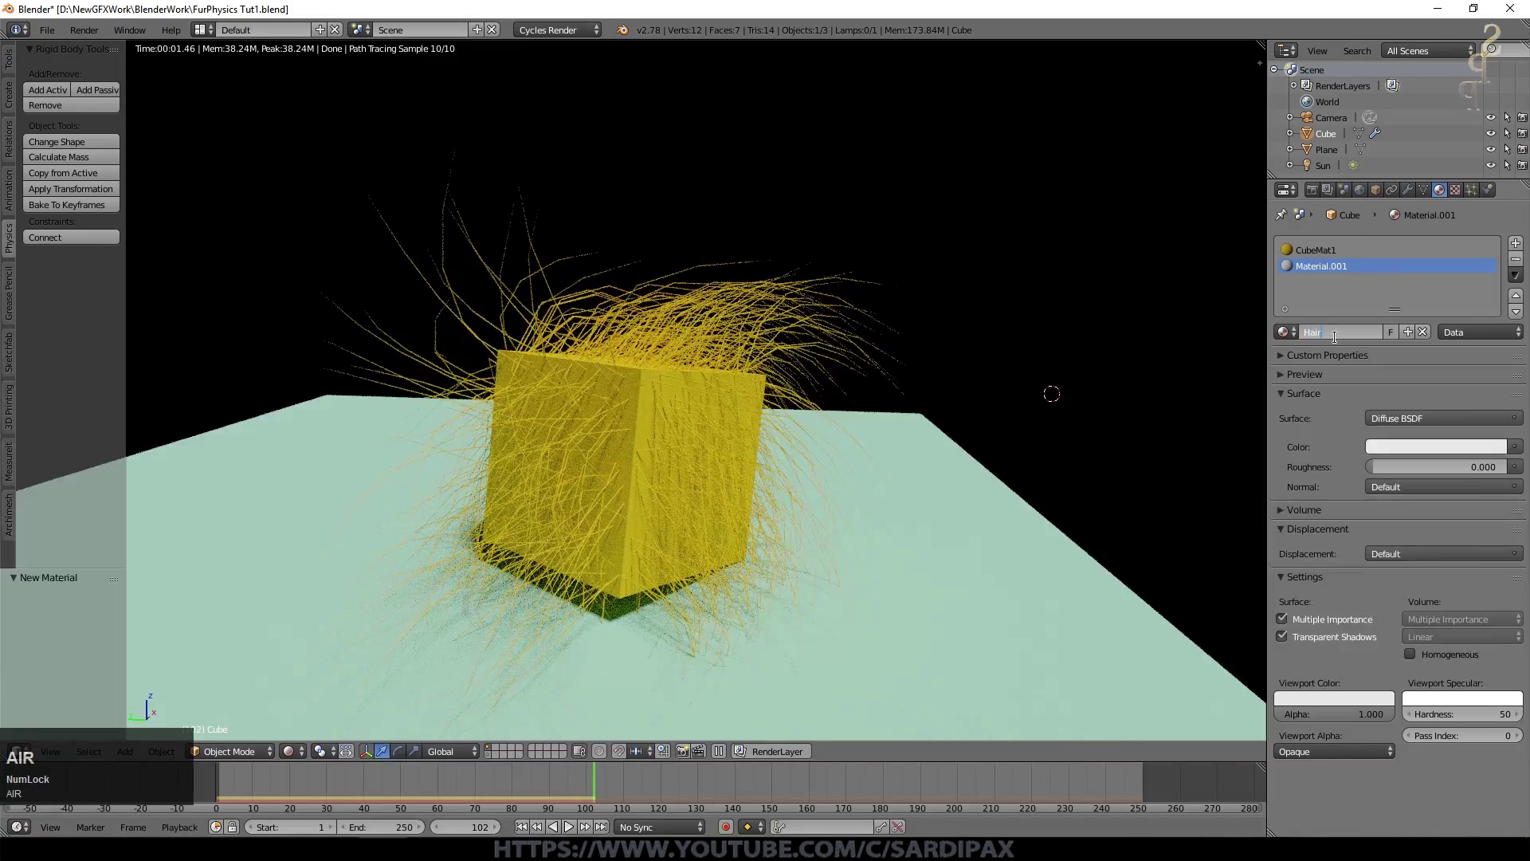
type("Material")
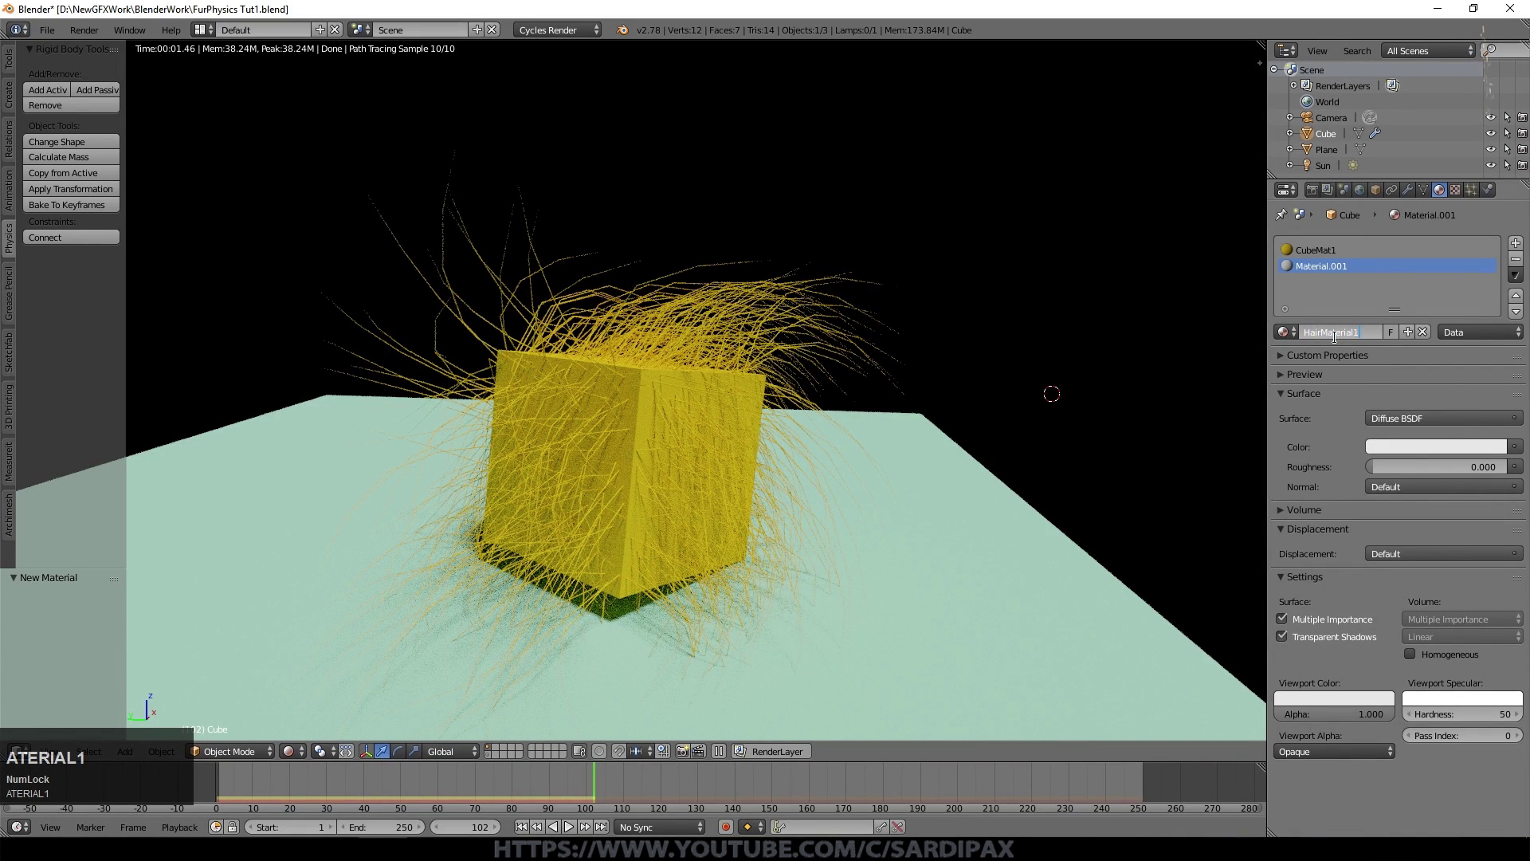
type("1")
- Set HairMaterial1's diffuse colour to a saturated blue and copy it to the material's viewport colour
left_click(1411, 446)
left_click(1448, 255)
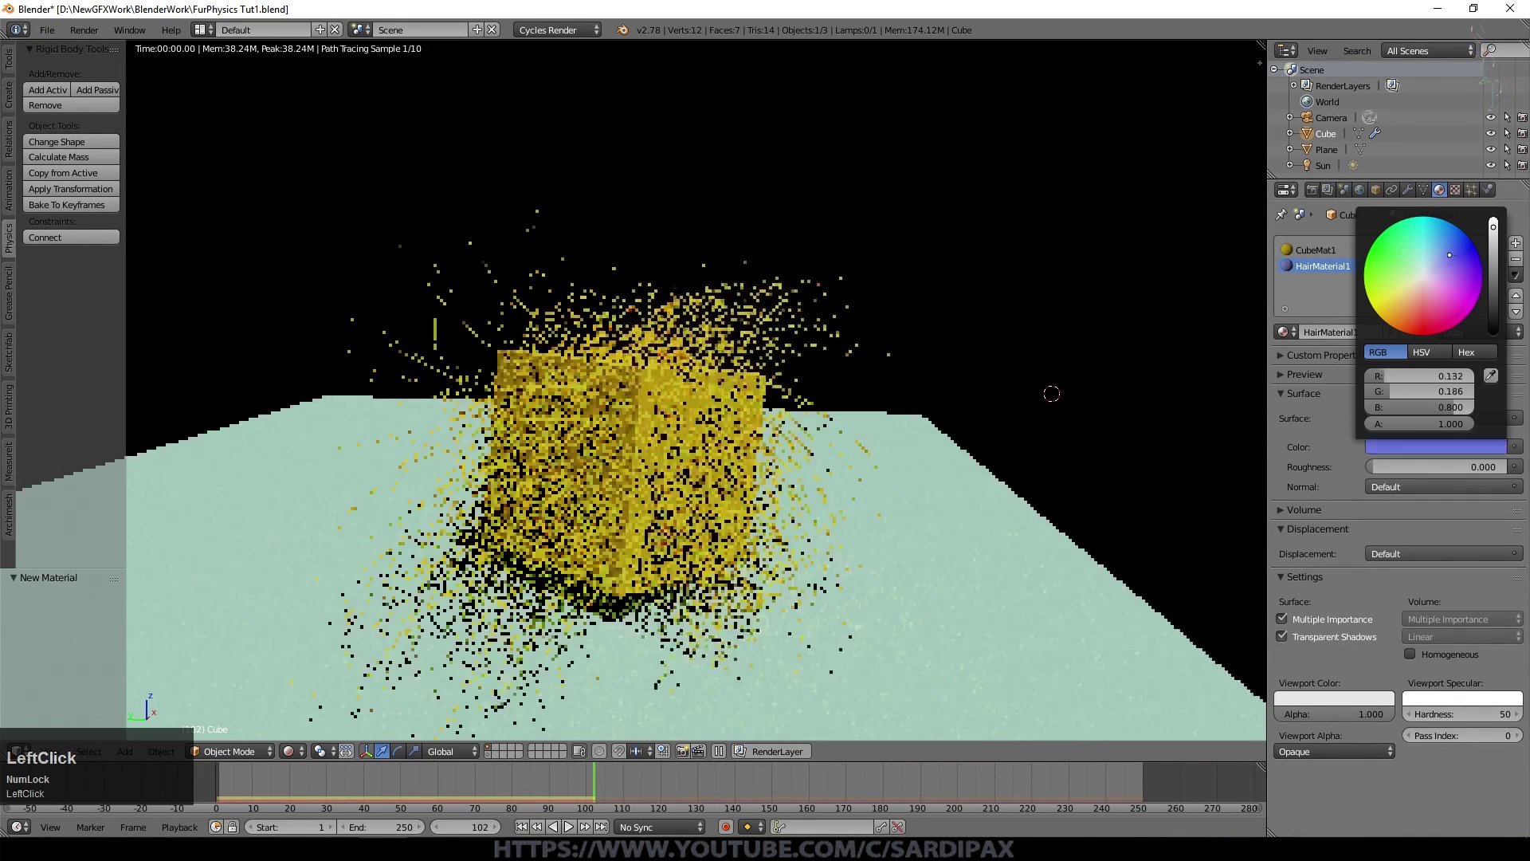
left_click_drag(1434, 446, 1330, 700)
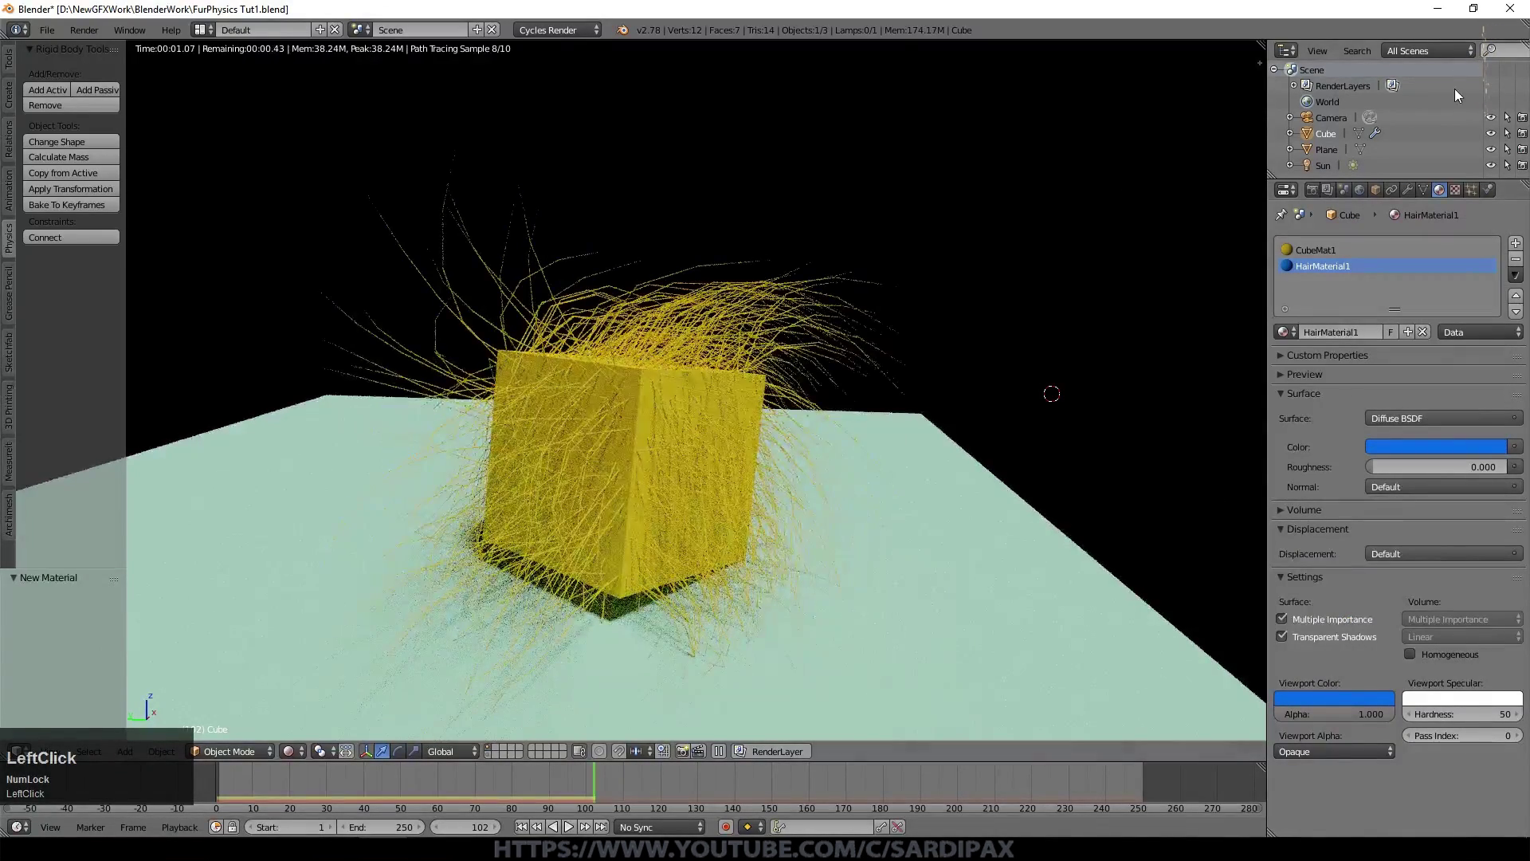
- Assign HairMaterial1 as the render material of the cube's hair particle system and save the file over the existing one
left_click(1470, 189)
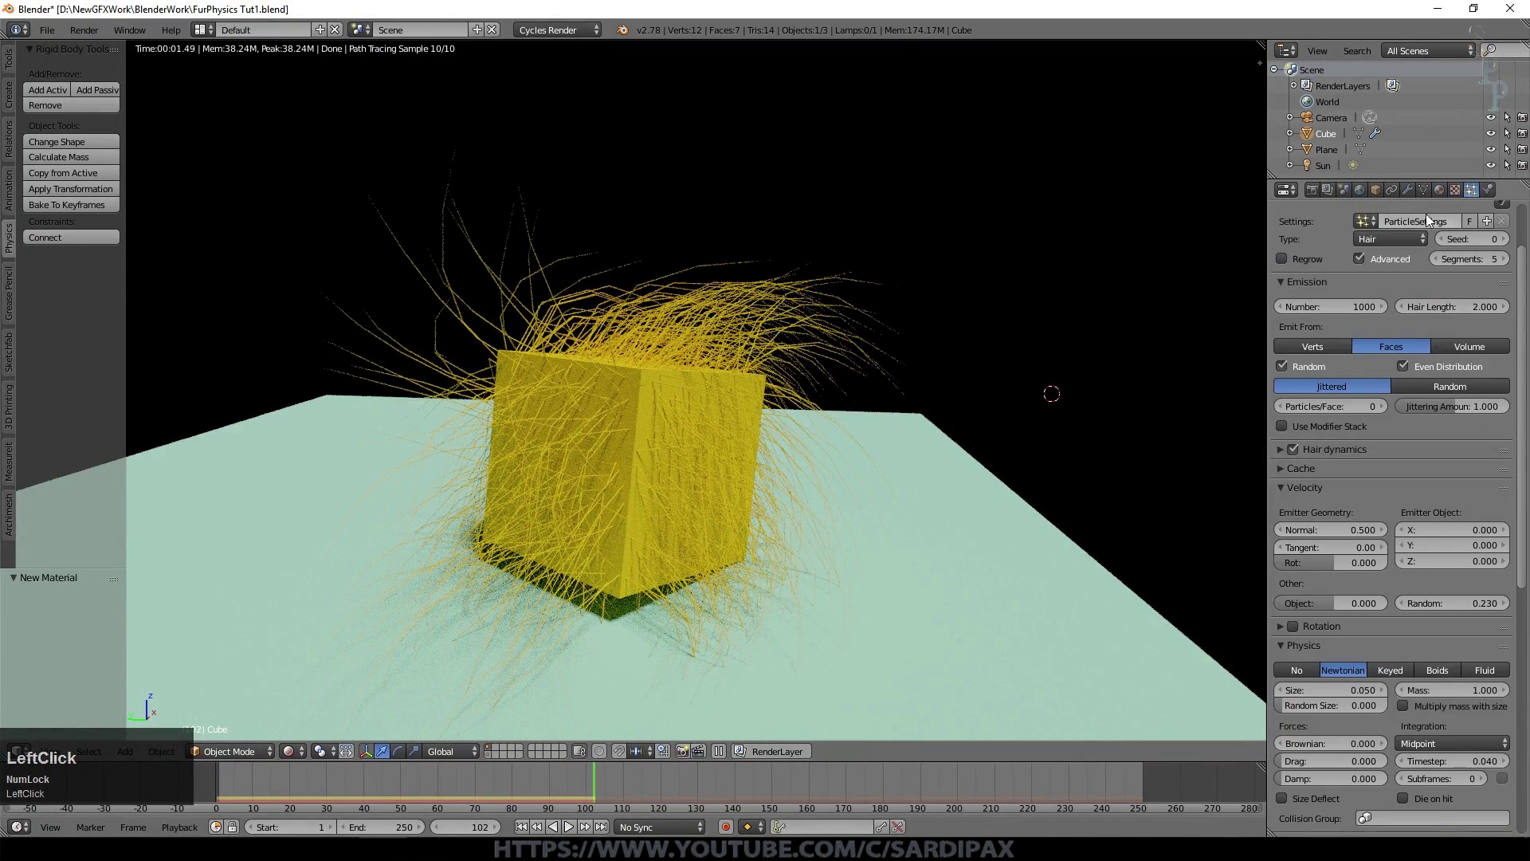
scroll(1408, 250, "down", 6)
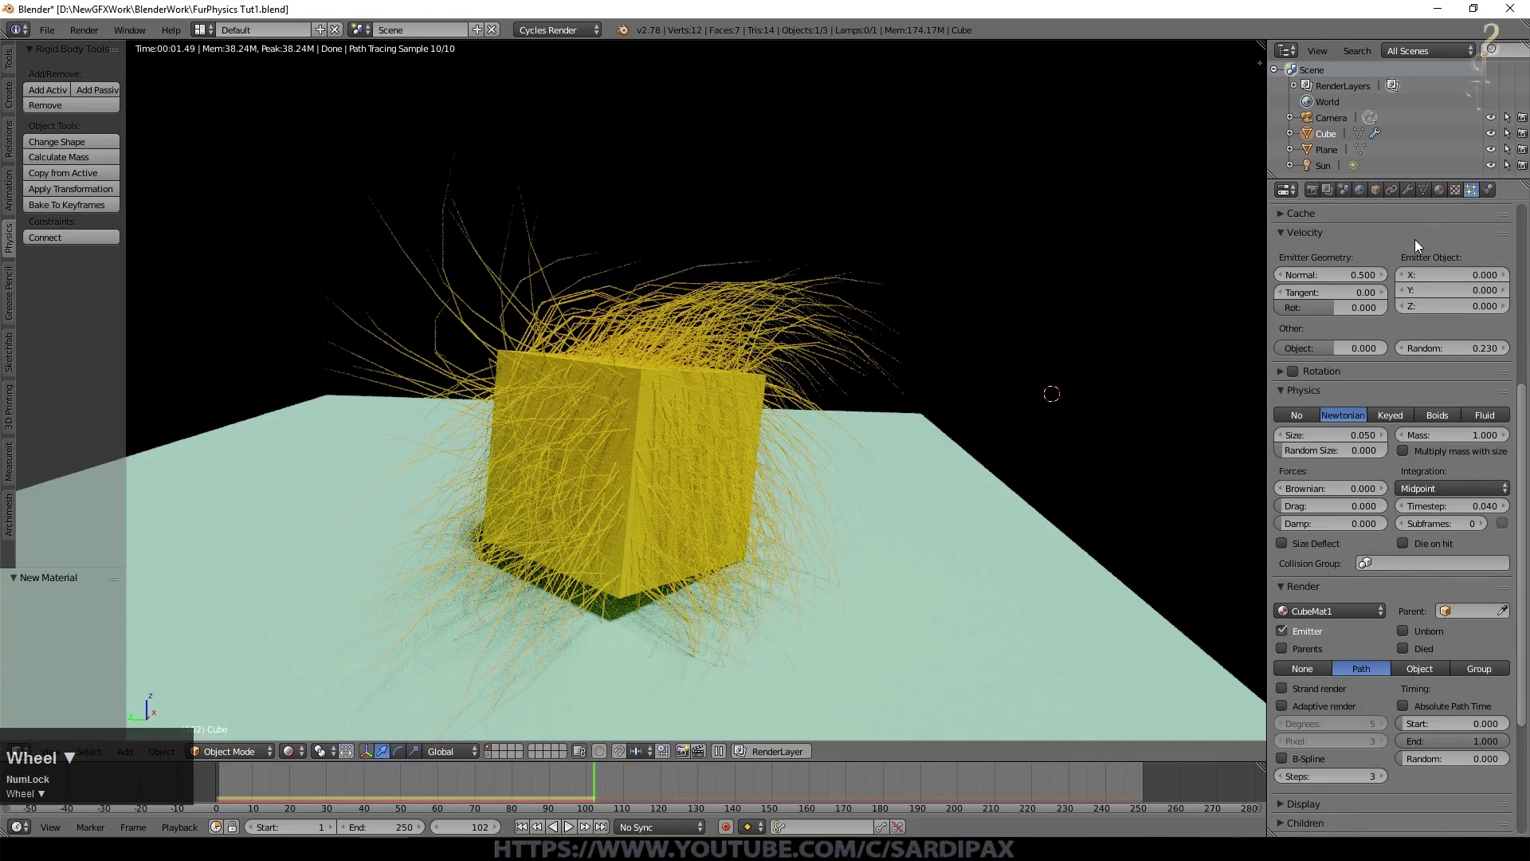
scroll(1413, 239, "down", 1)
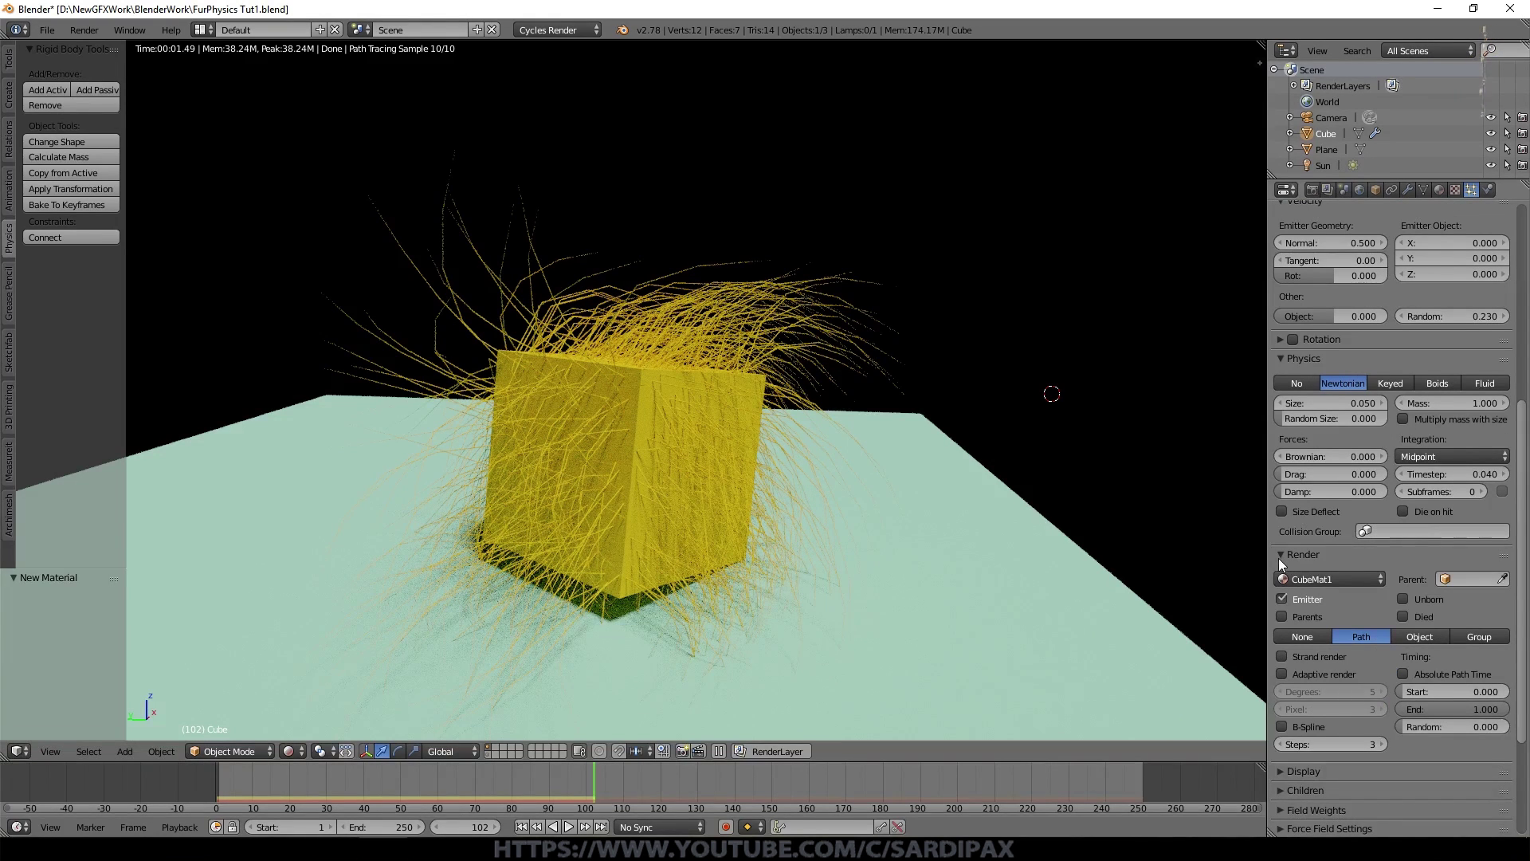
left_click(1326, 579)
left_click(1322, 543)
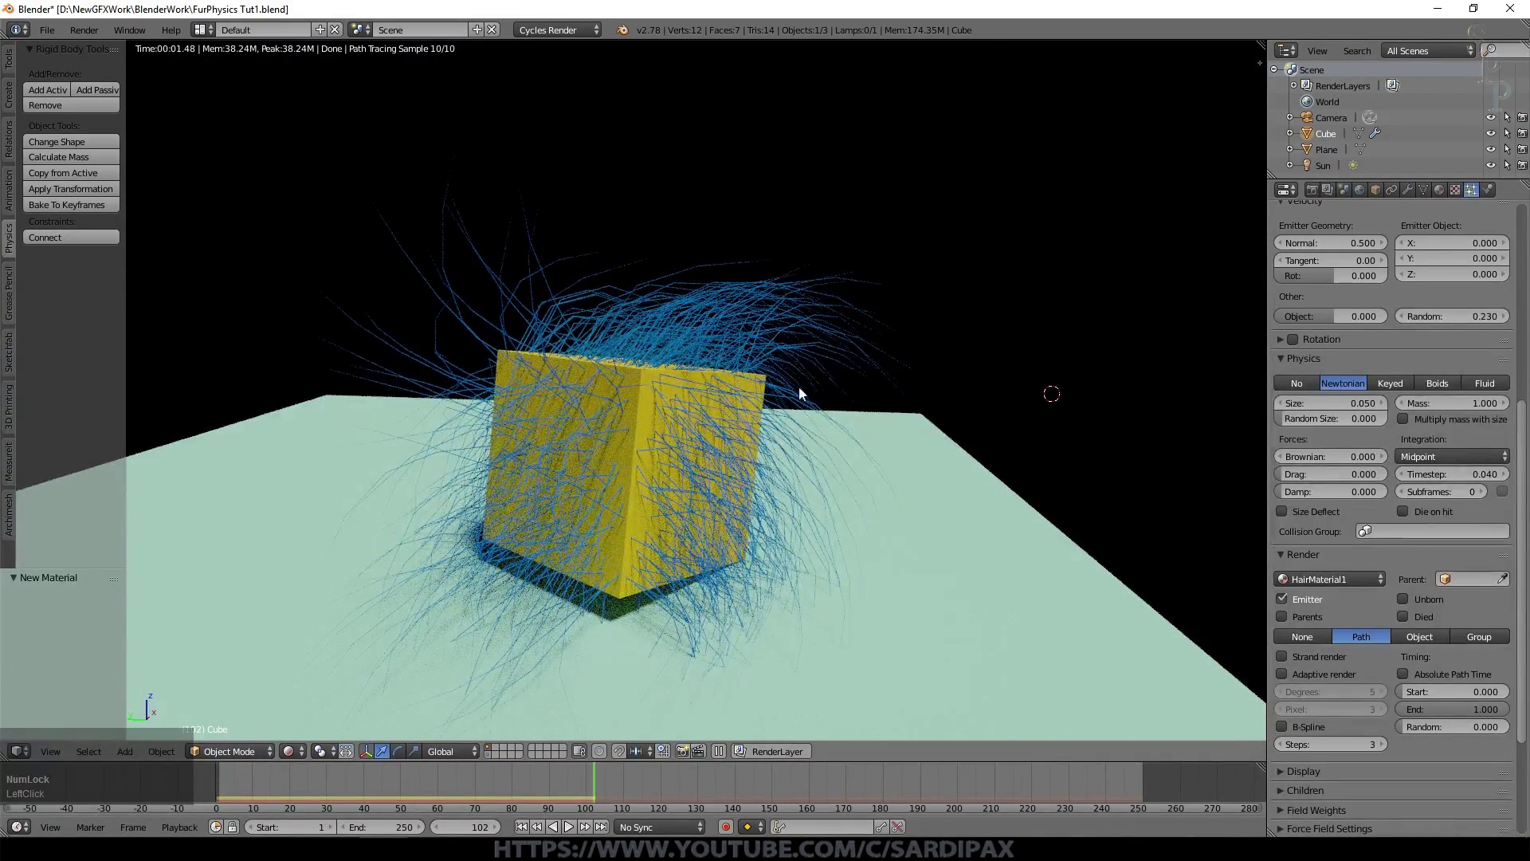
scroll(825, 366, "up", 1)
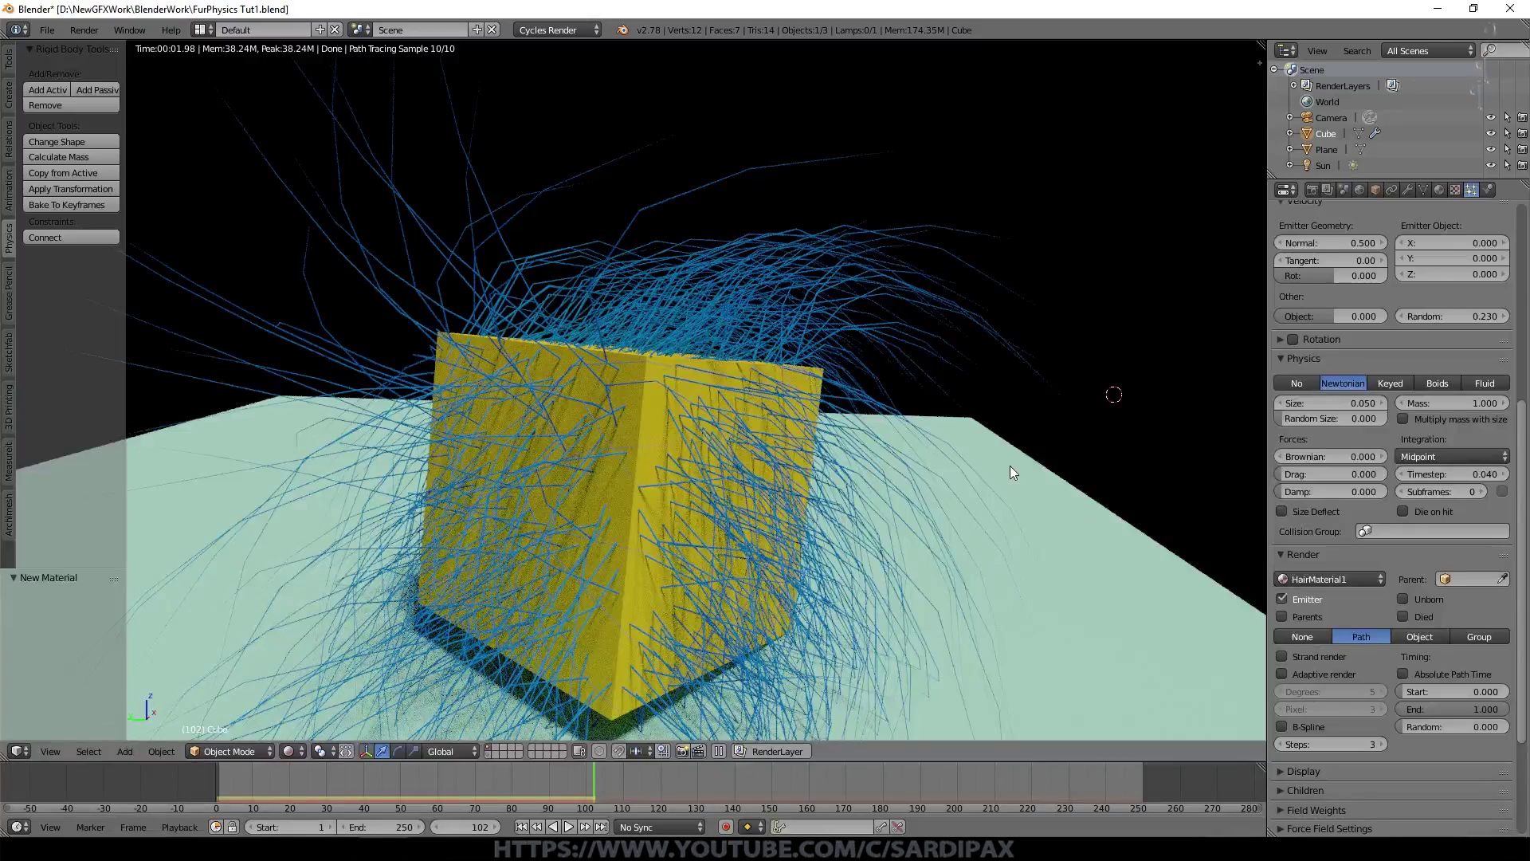
key("ctrl+s")
left_click(1010, 470)
- Try Strand render on the hair and turn it back off, leaving B-Spline and Adaptive render enabled
scroll(1307, 518, "down", 3)
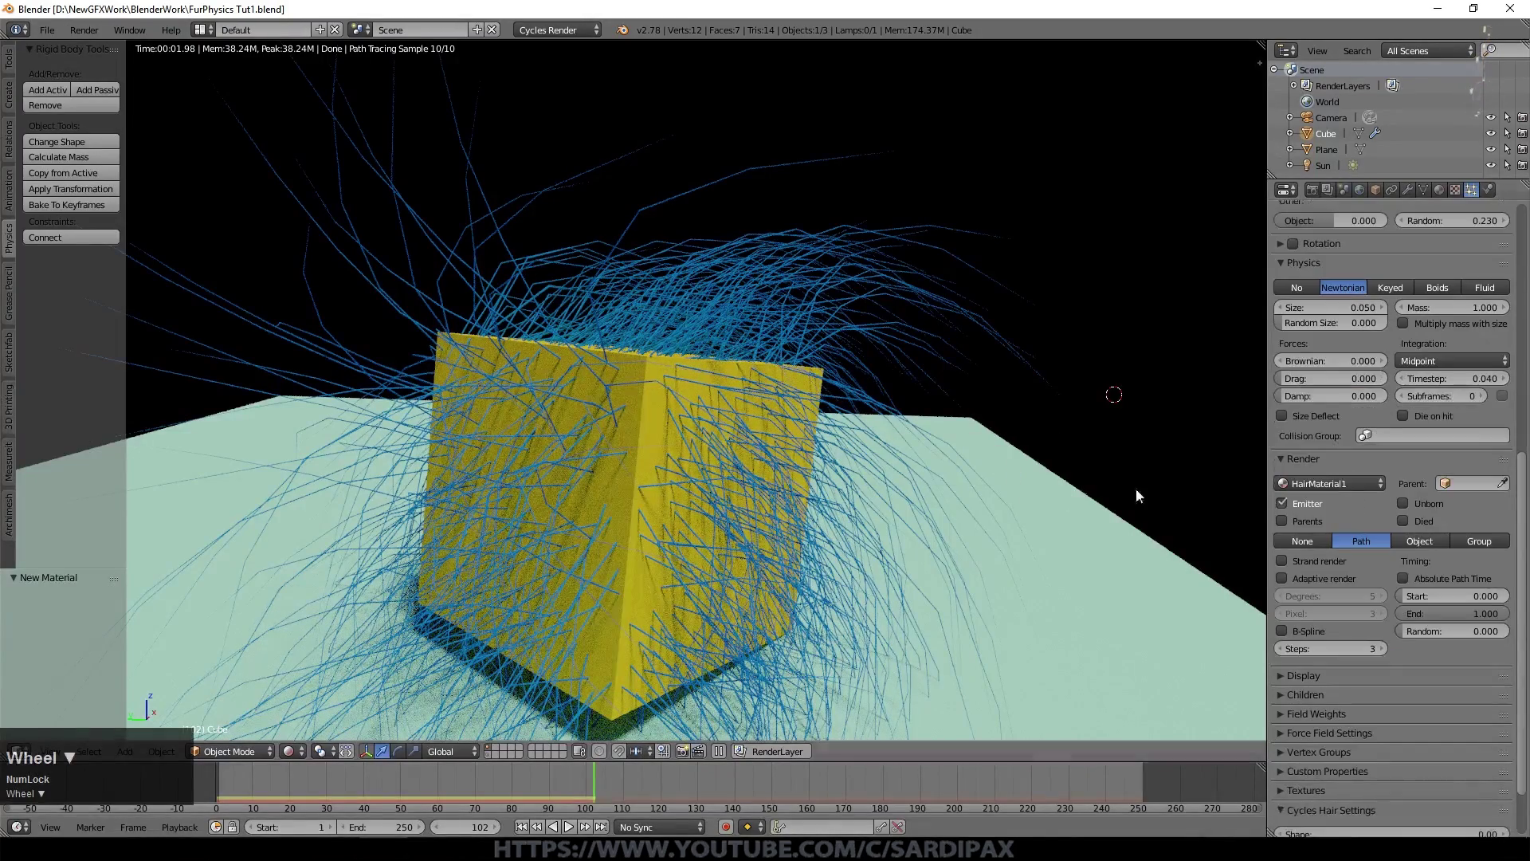
left_click(1298, 562)
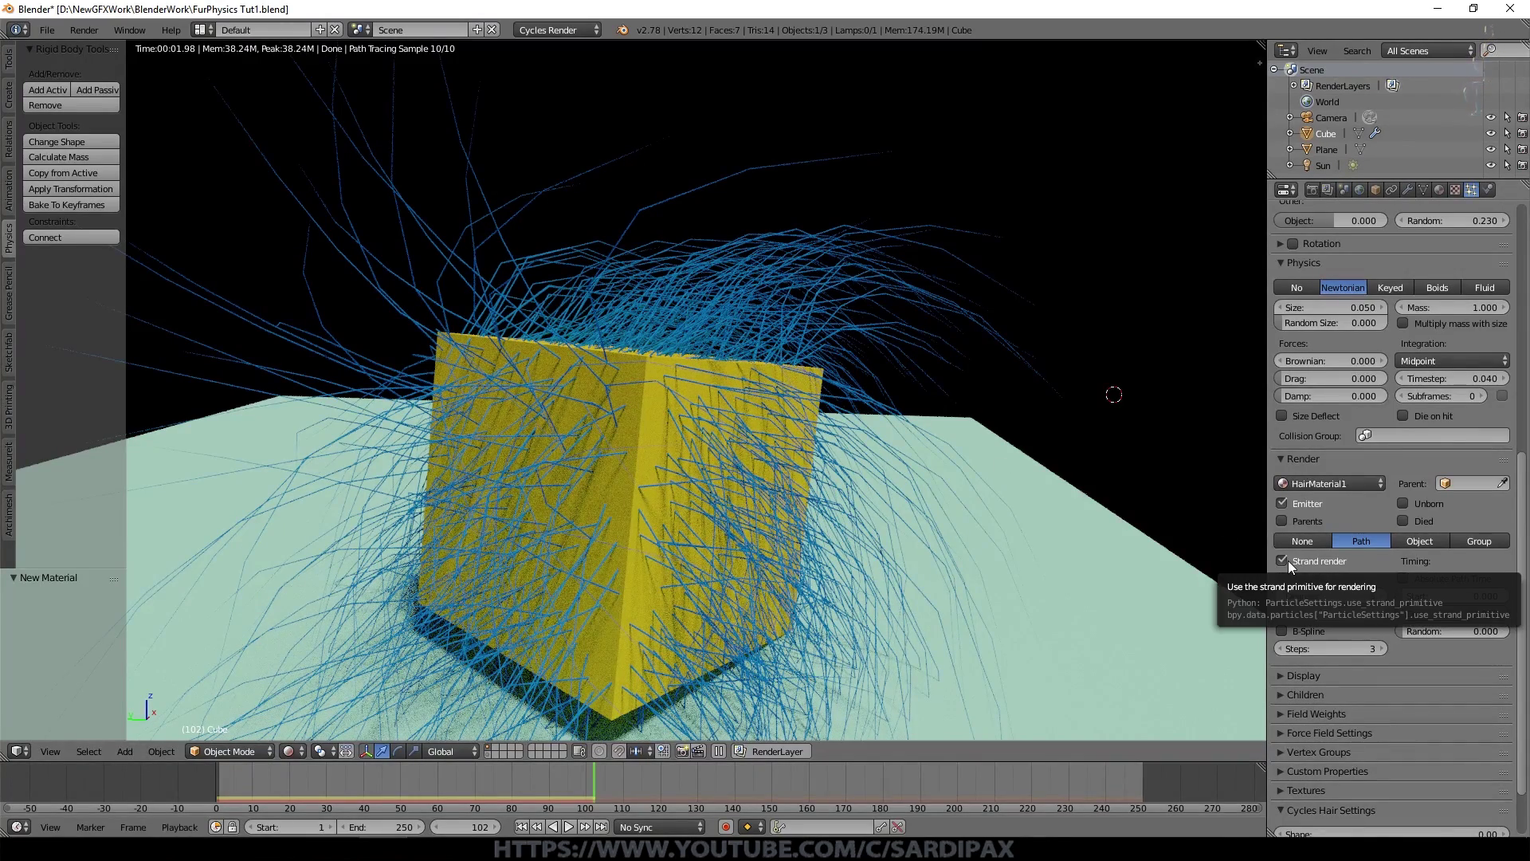
left_click(1284, 561)
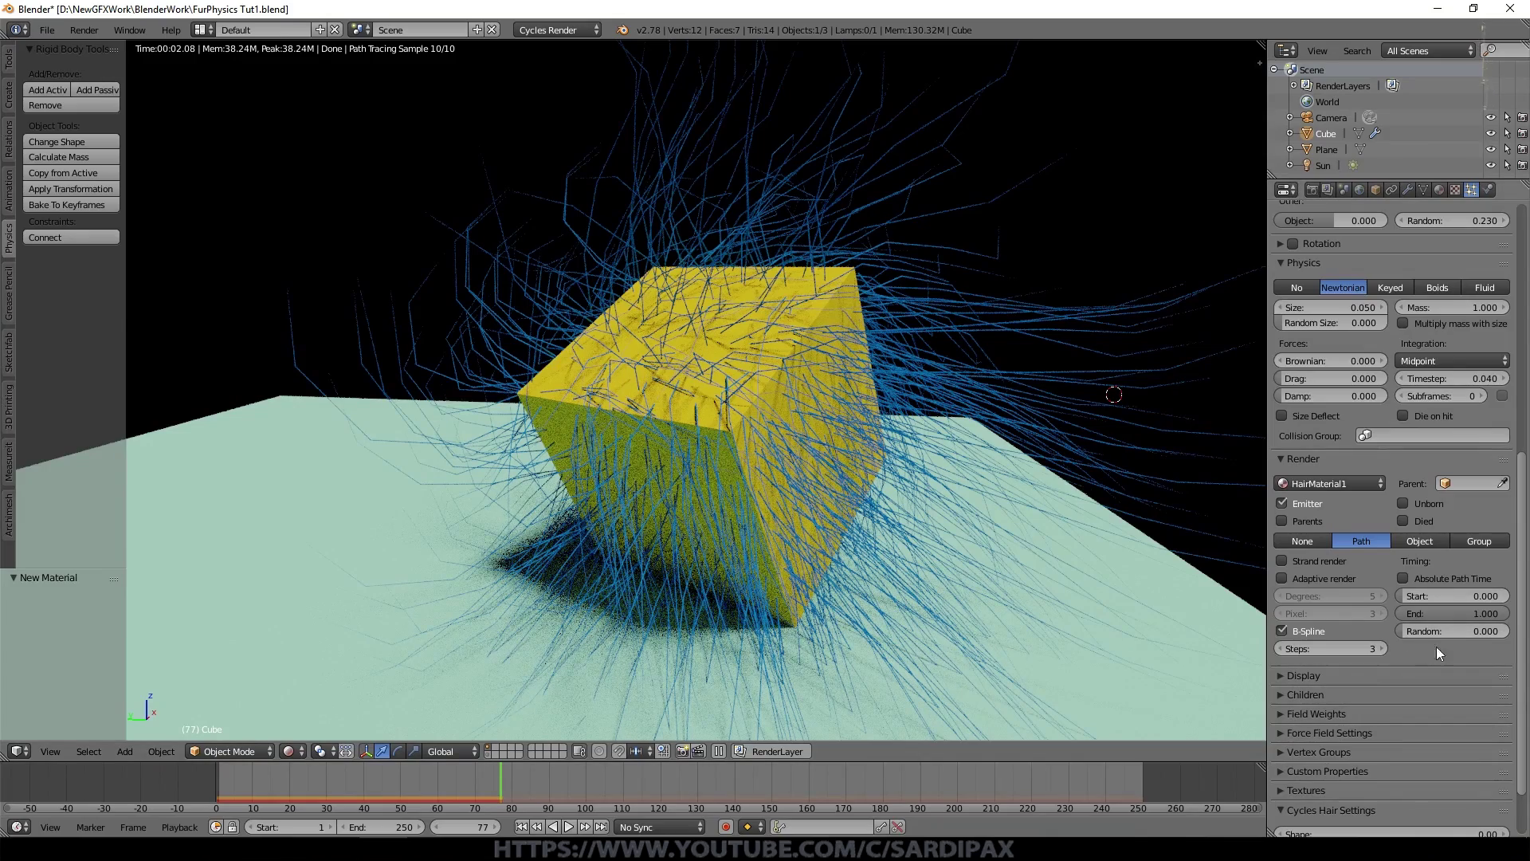
left_click(1282, 577)
- Try 8 hair segments, return to Solid shading at frame 1, and set the hair segments to 7
scroll(1281, 574, "up", 10)
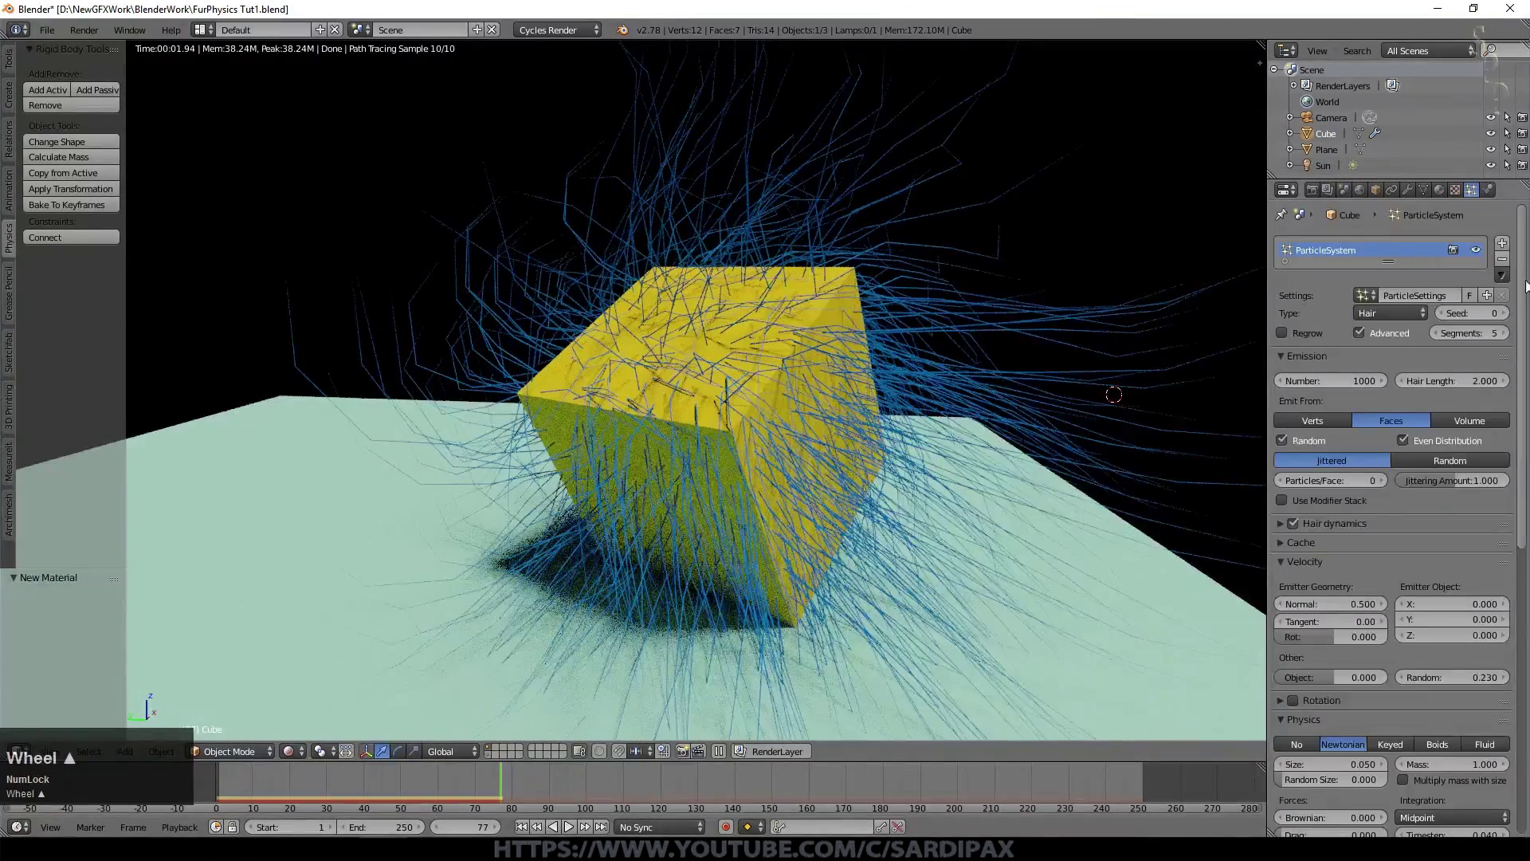
left_click(1504, 333)
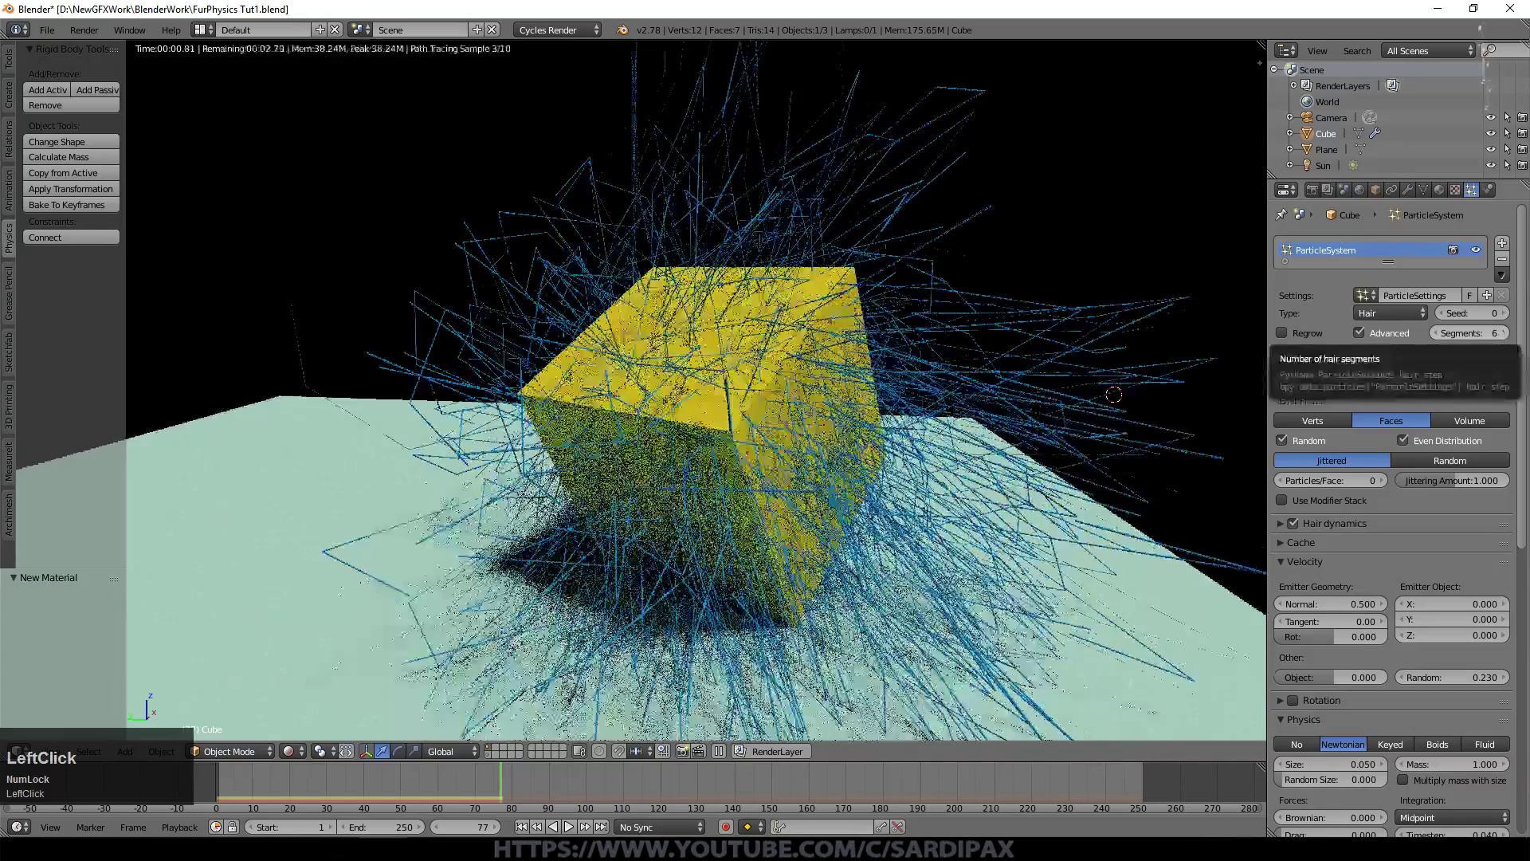
left_click(1504, 333)
left_click(1504, 333)
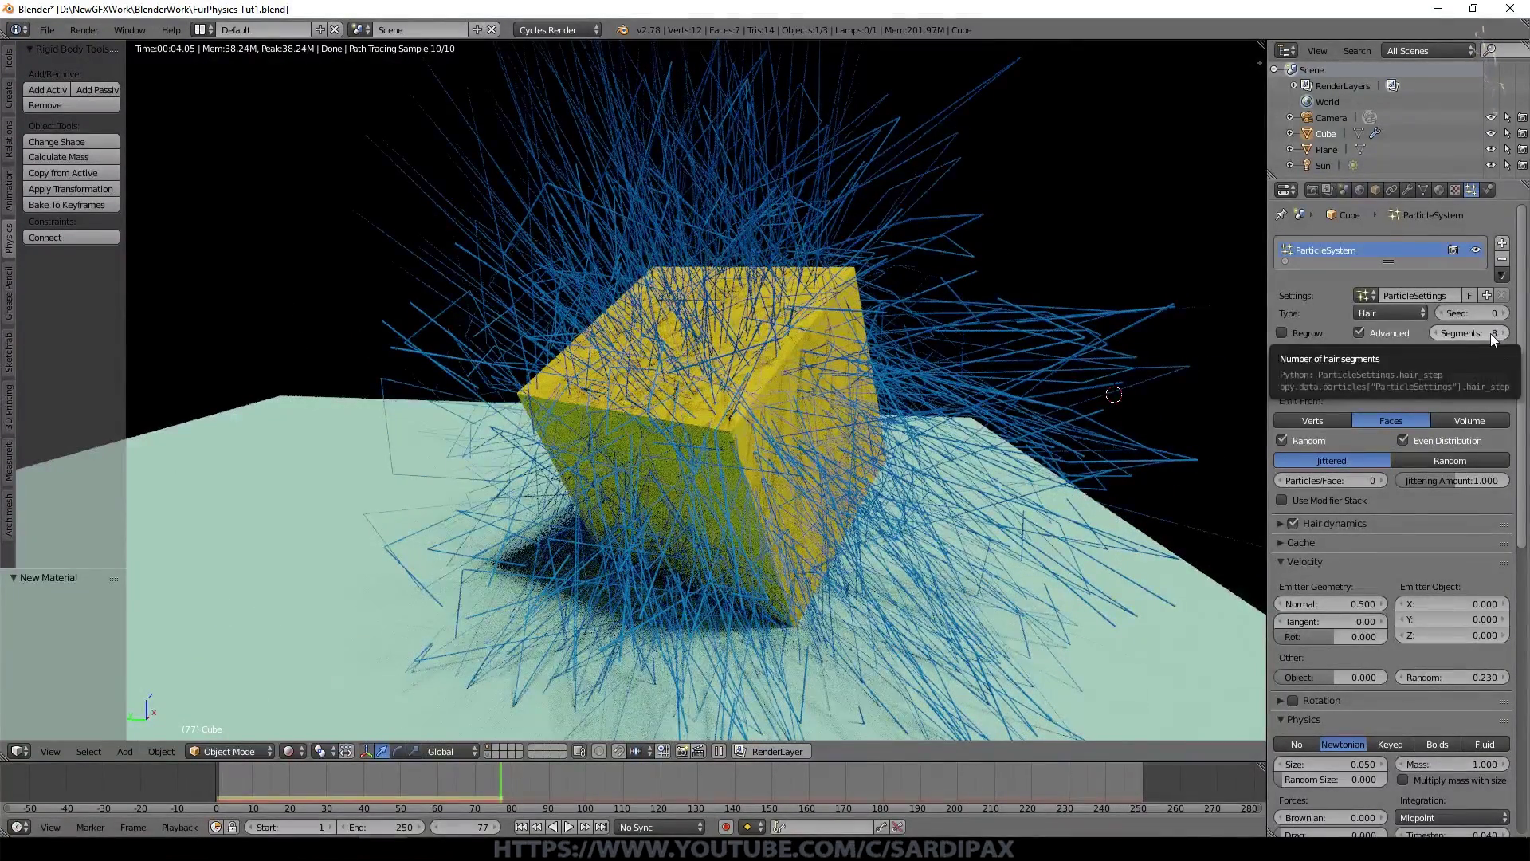
left_click(292, 750)
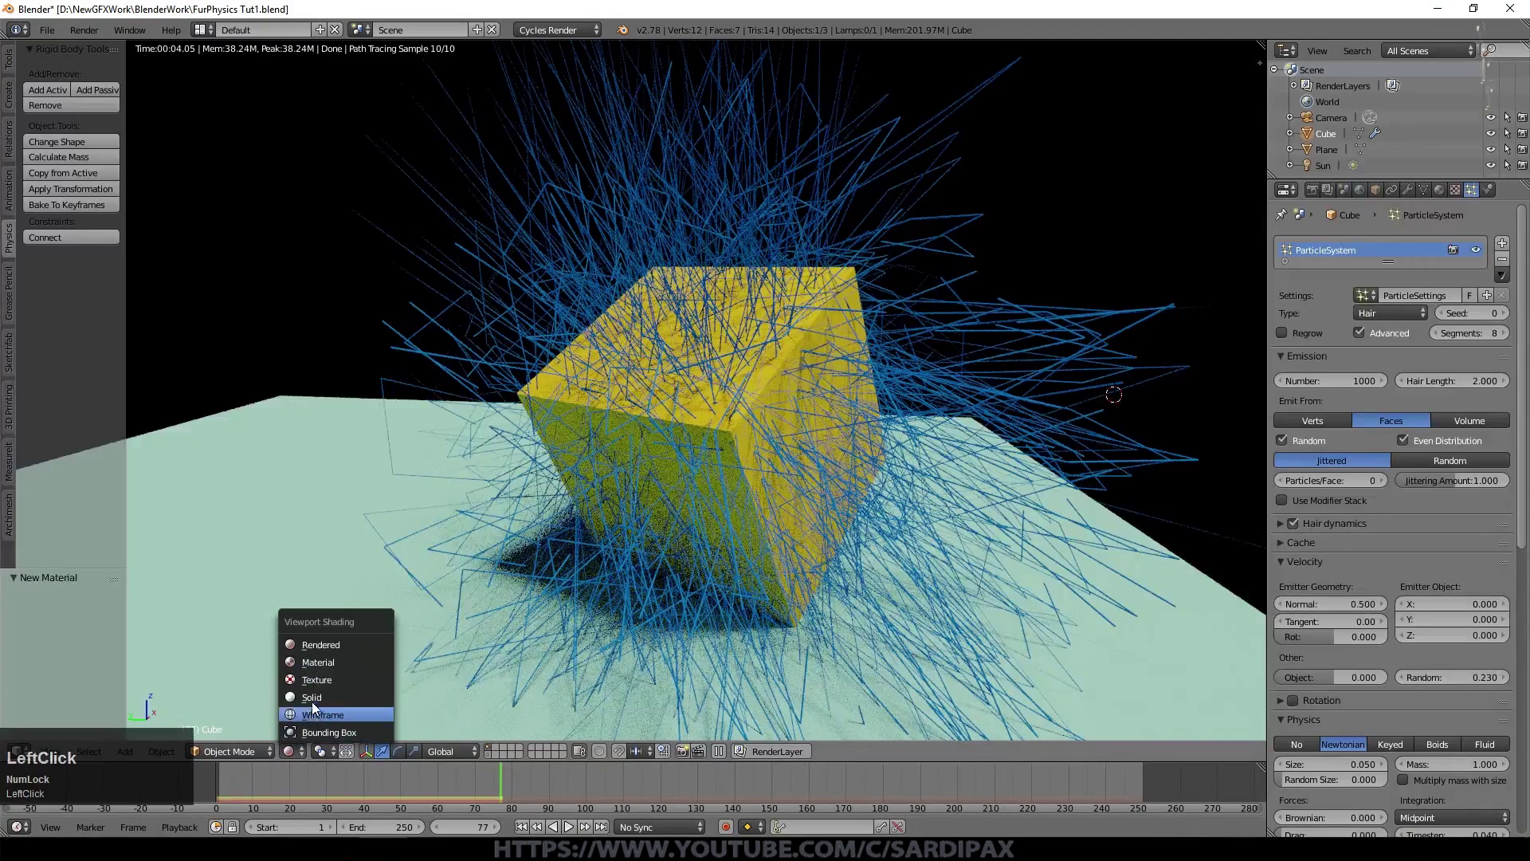
left_click(312, 702)
left_click(528, 824)
left_click(1434, 331)
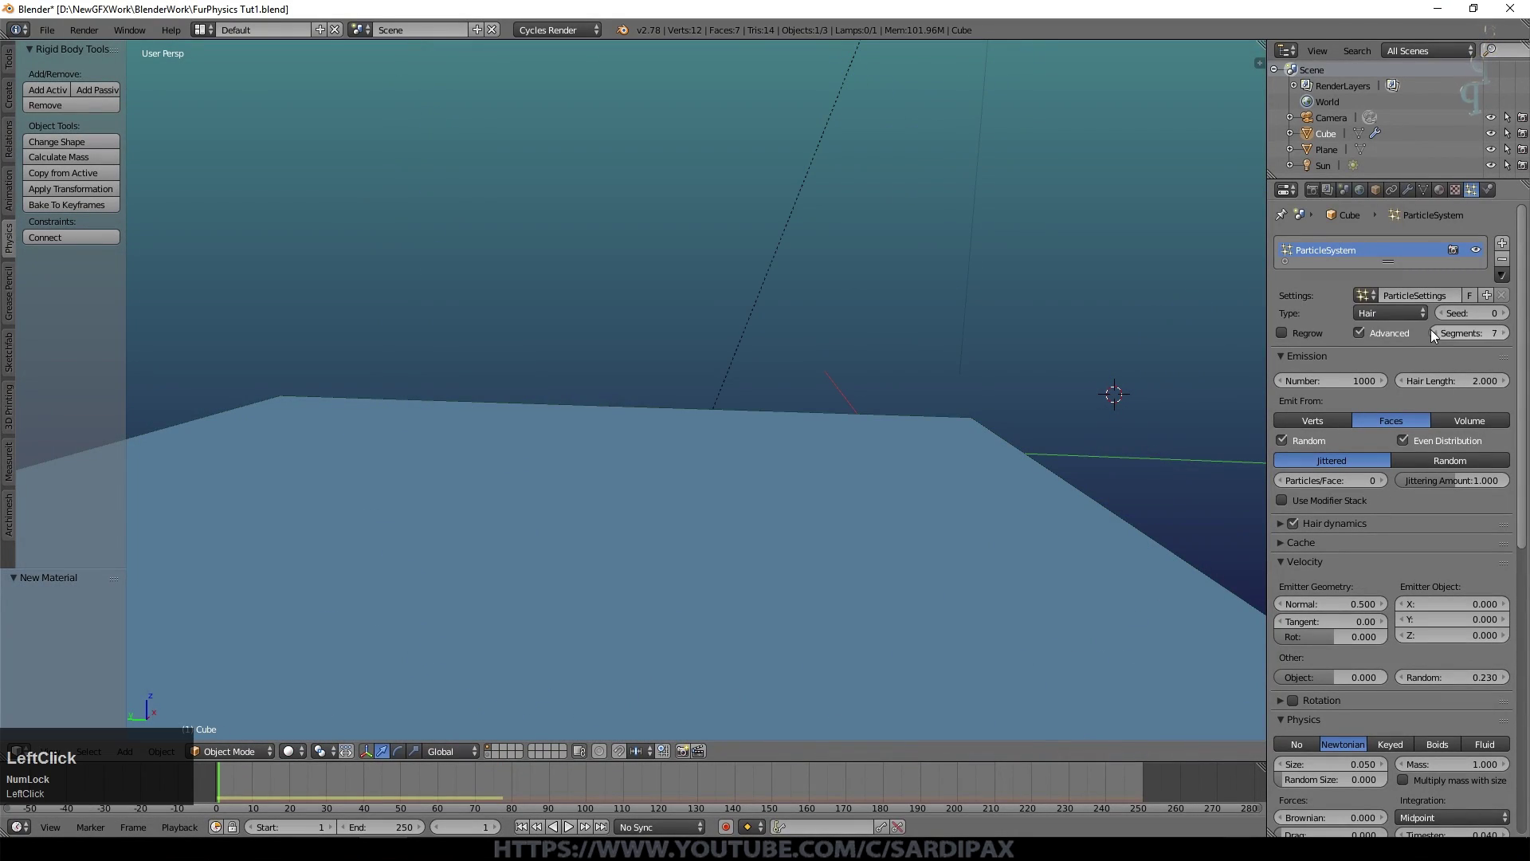
- Play the simulation to frame 86 and preview the hair there in Rendered shading
left_click(568, 826)
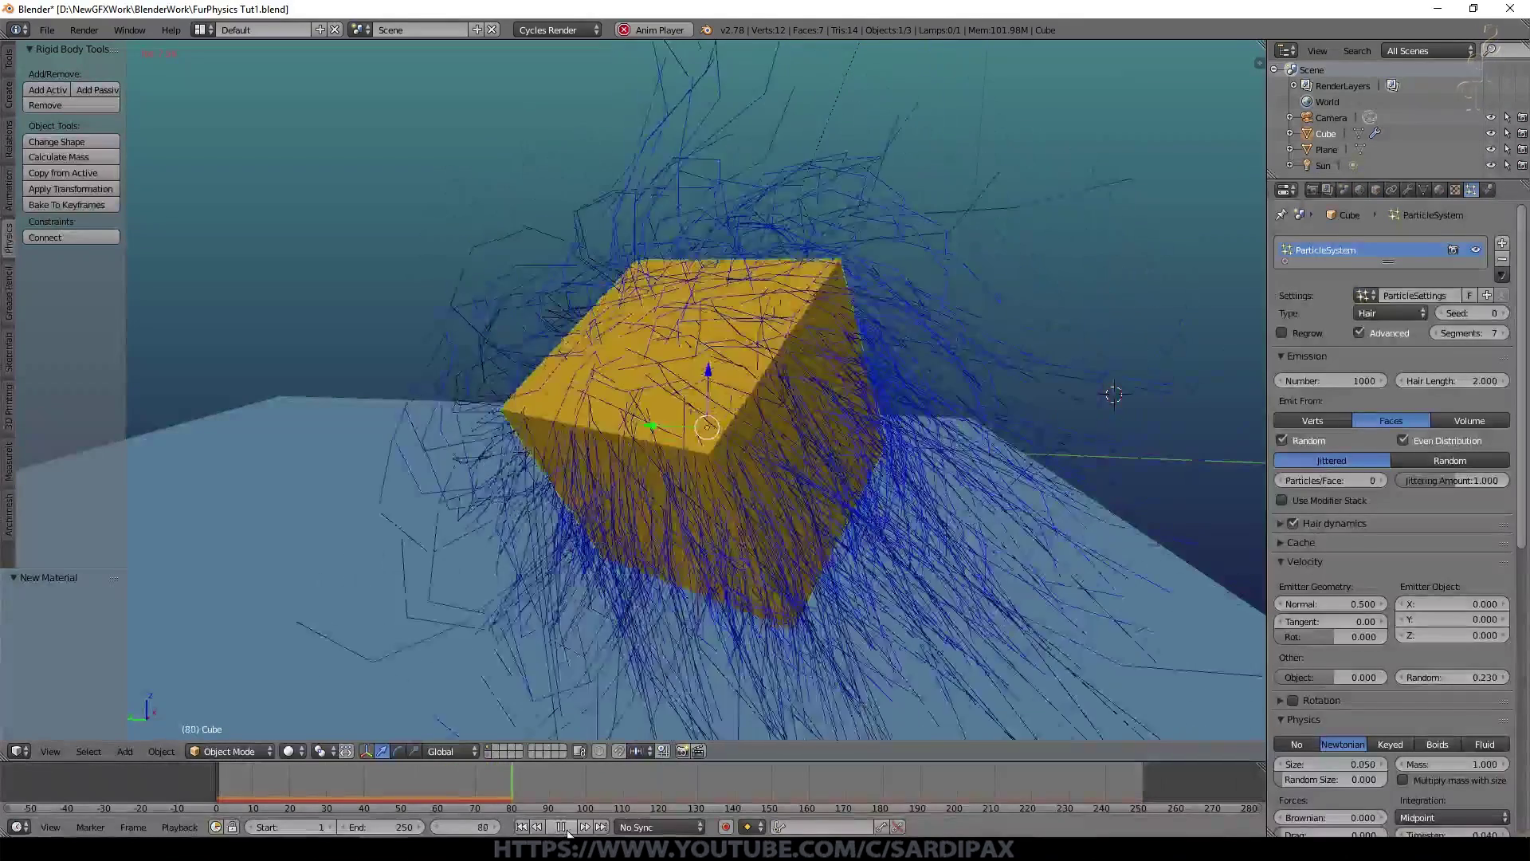
left_click(564, 827)
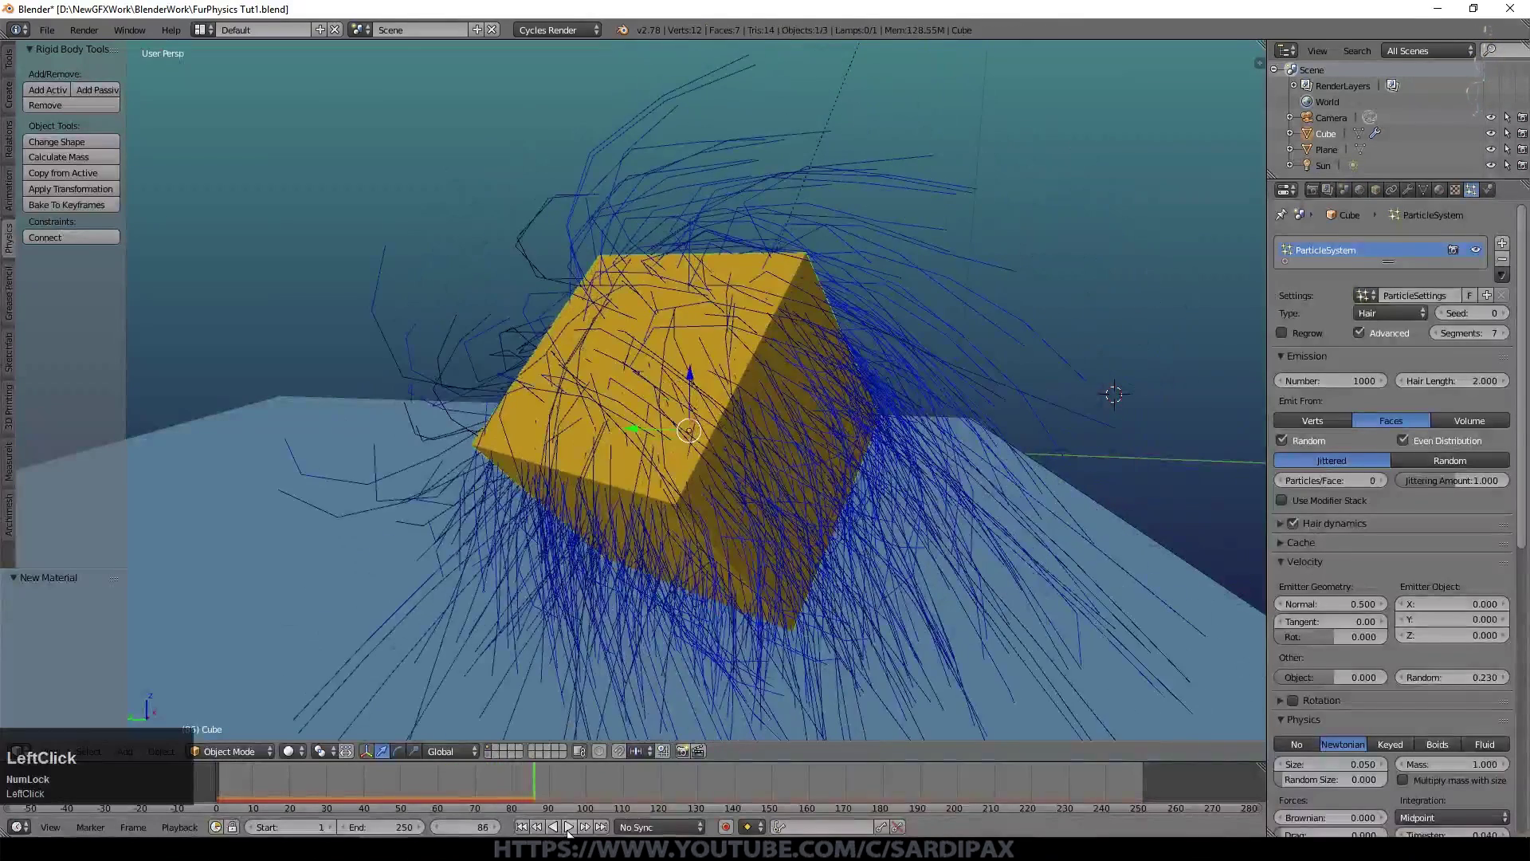
left_click(289, 751)
left_click(314, 642)
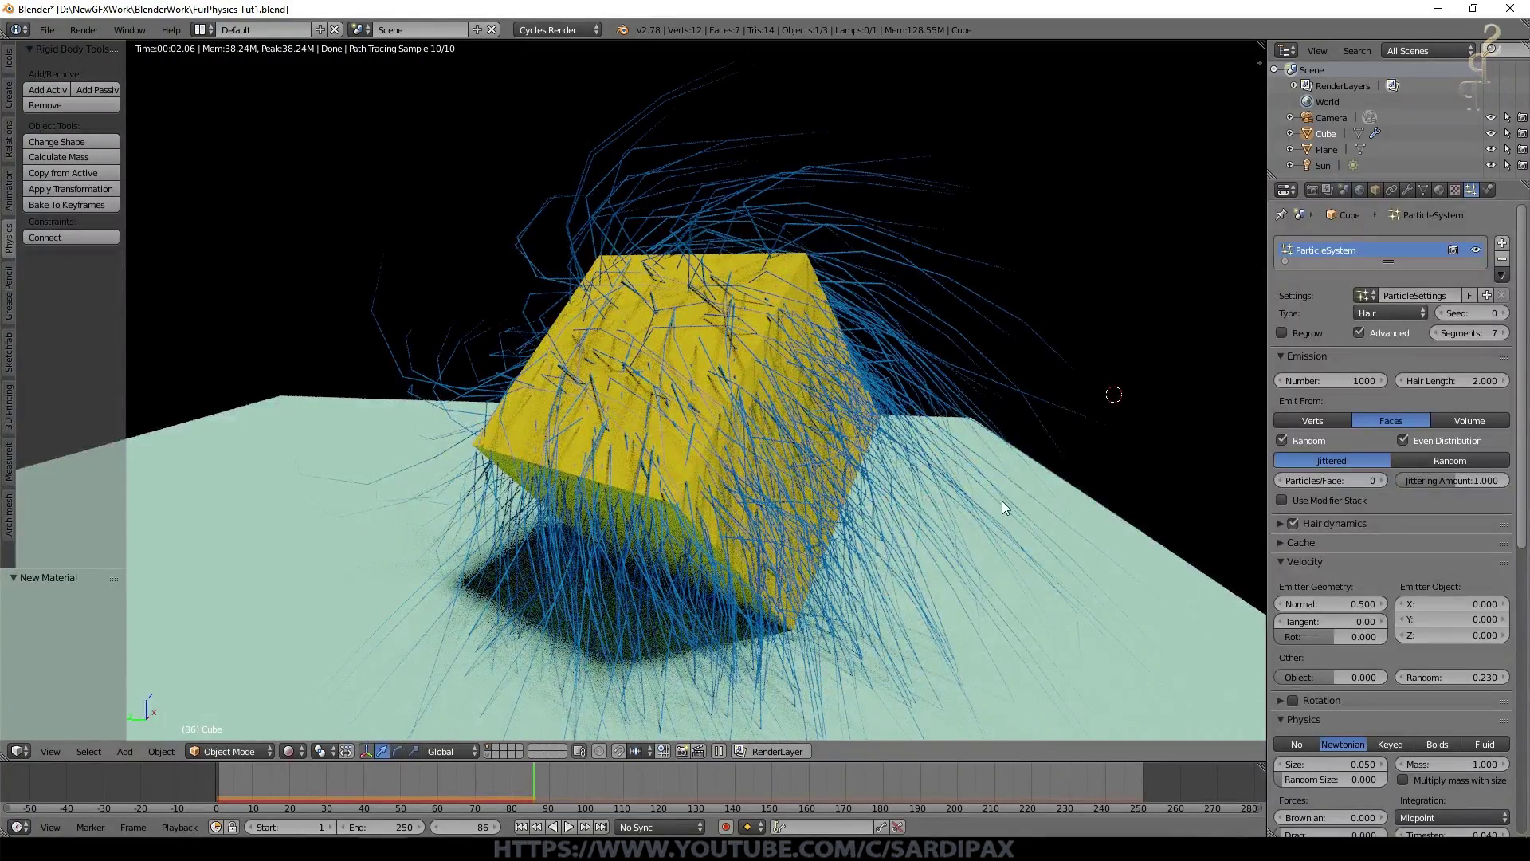
- Collapse the Emission settings and review the hair dynamics and cache settings of the particle system
left_click(1433, 540)
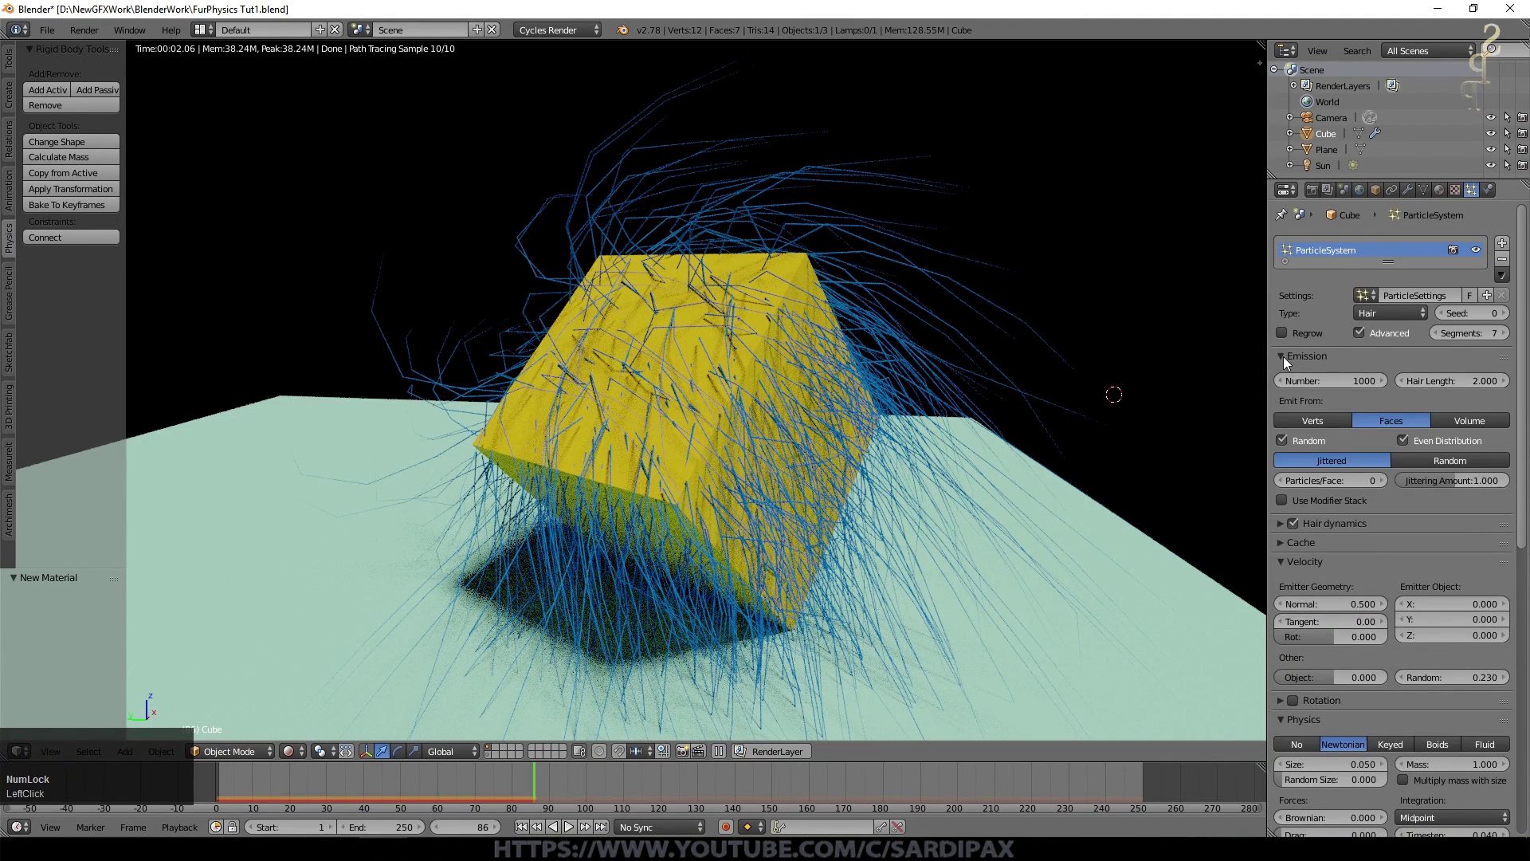
left_click(1278, 358)
left_click(1281, 374)
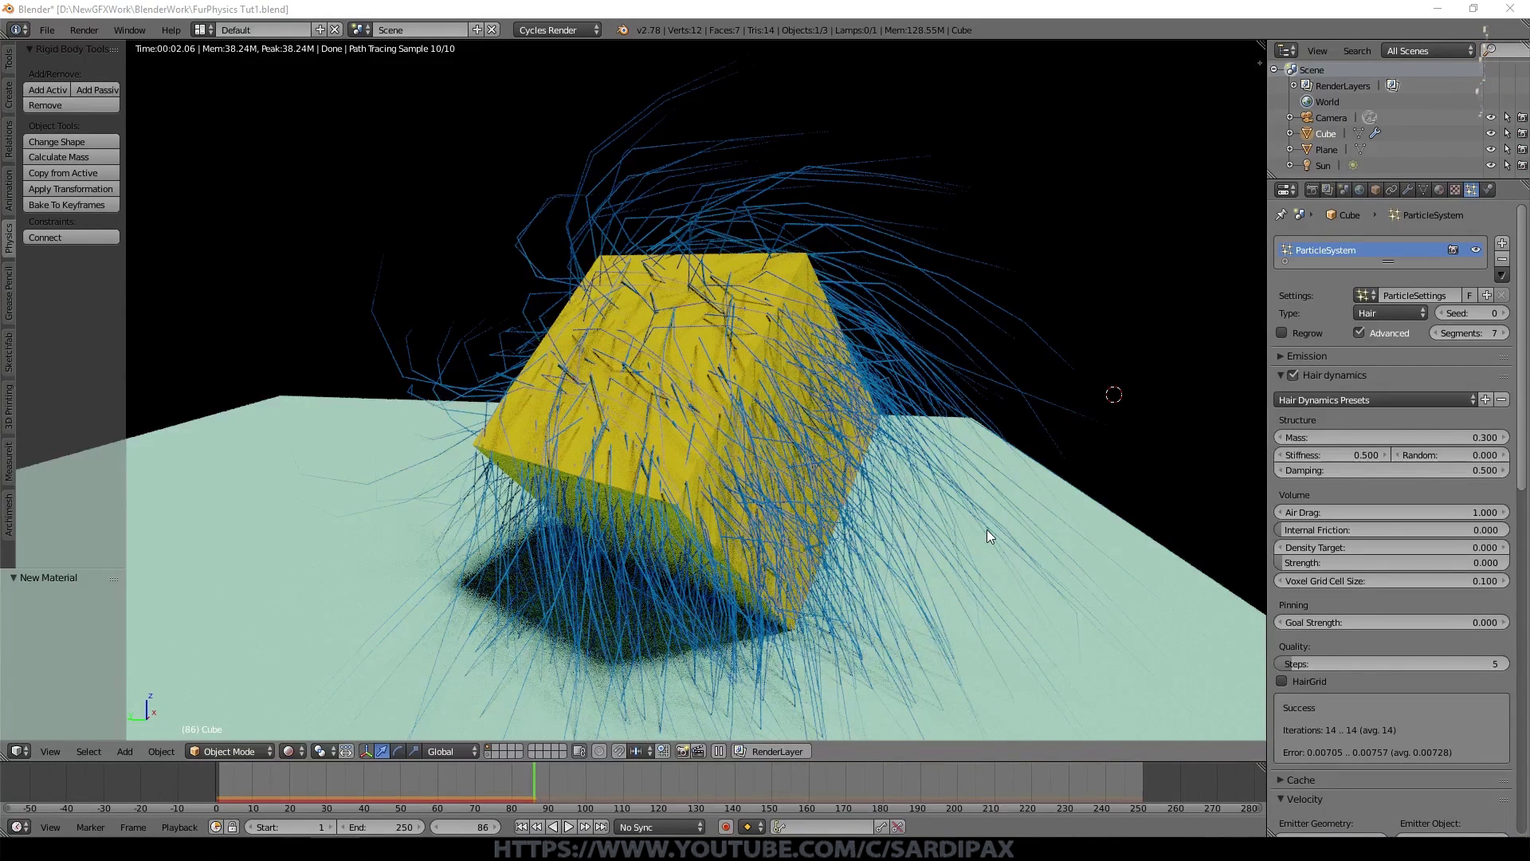
left_click(1279, 375)
left_click(1278, 394)
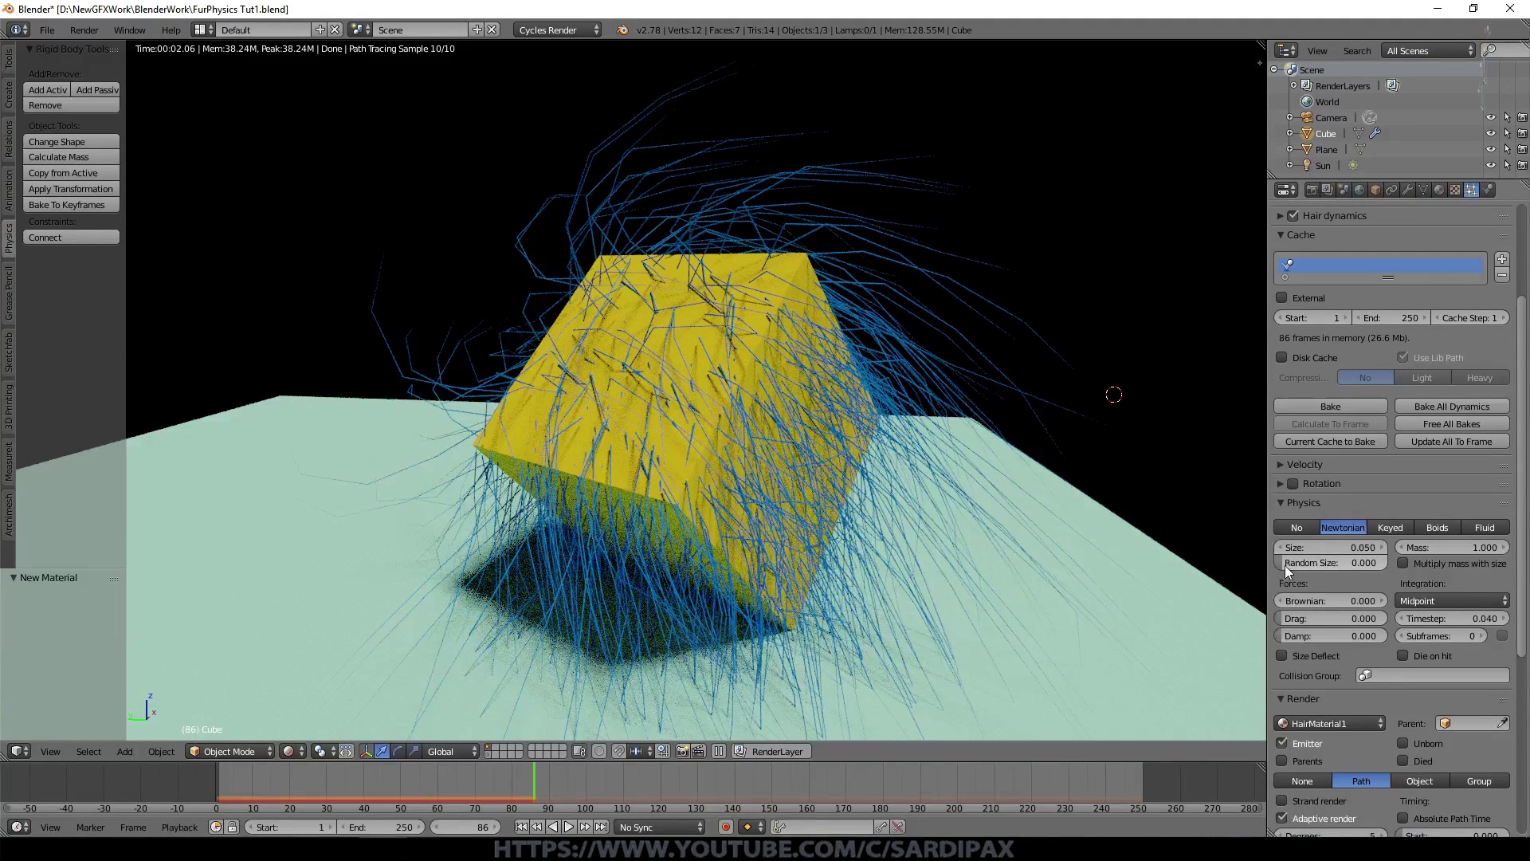
- Set the hair particles' random size to 0.1
left_click(1308, 568)
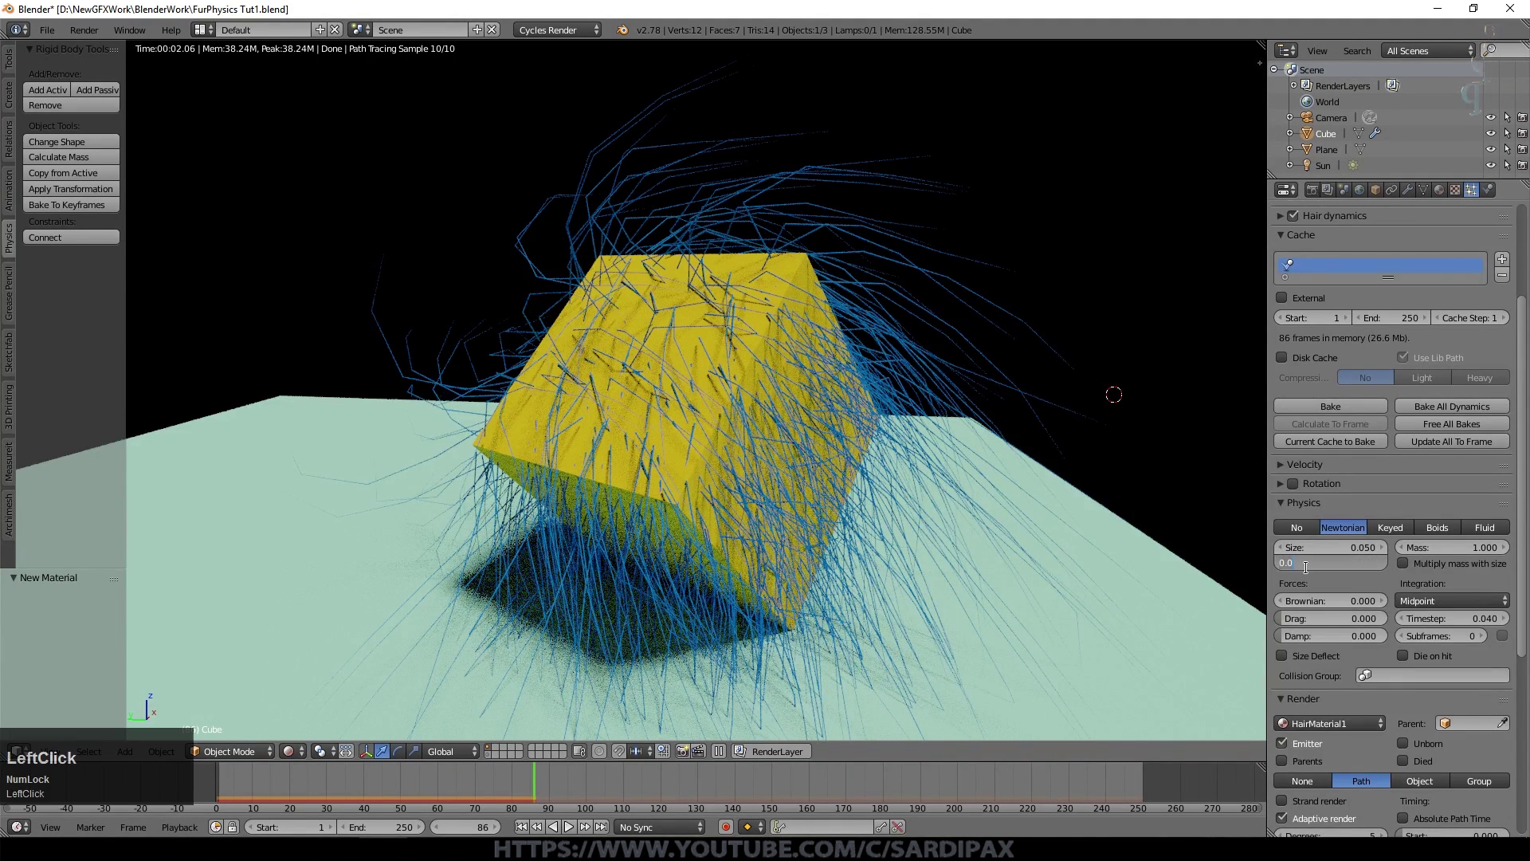
type("0.1")
key("KP_Enter")
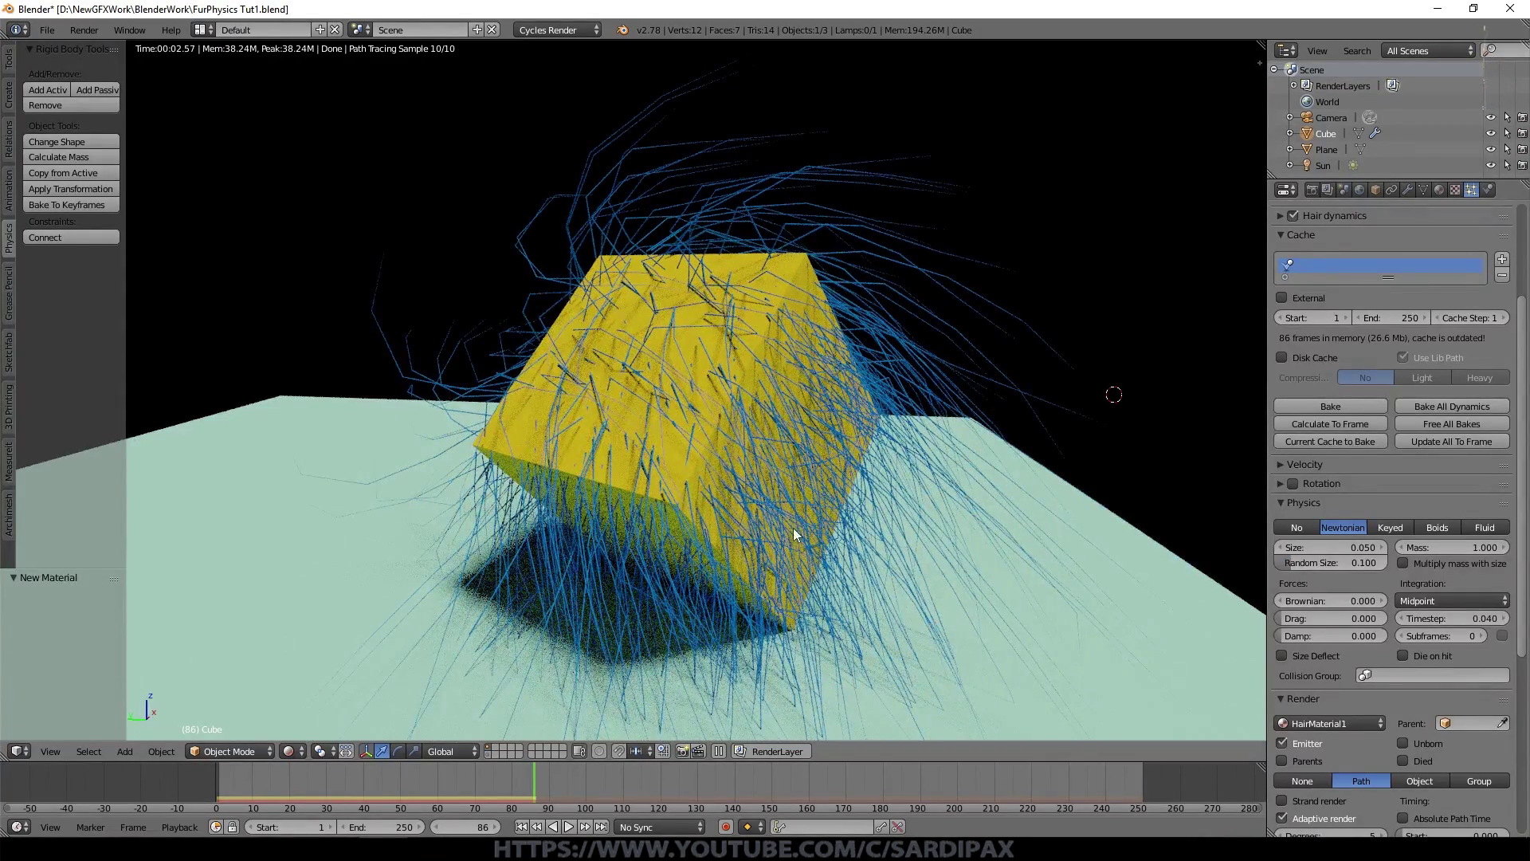
- Turn off rendering of the emitter cube to view only the hair, and turn it back on
left_click_drag(1521, 463, 1521, 596)
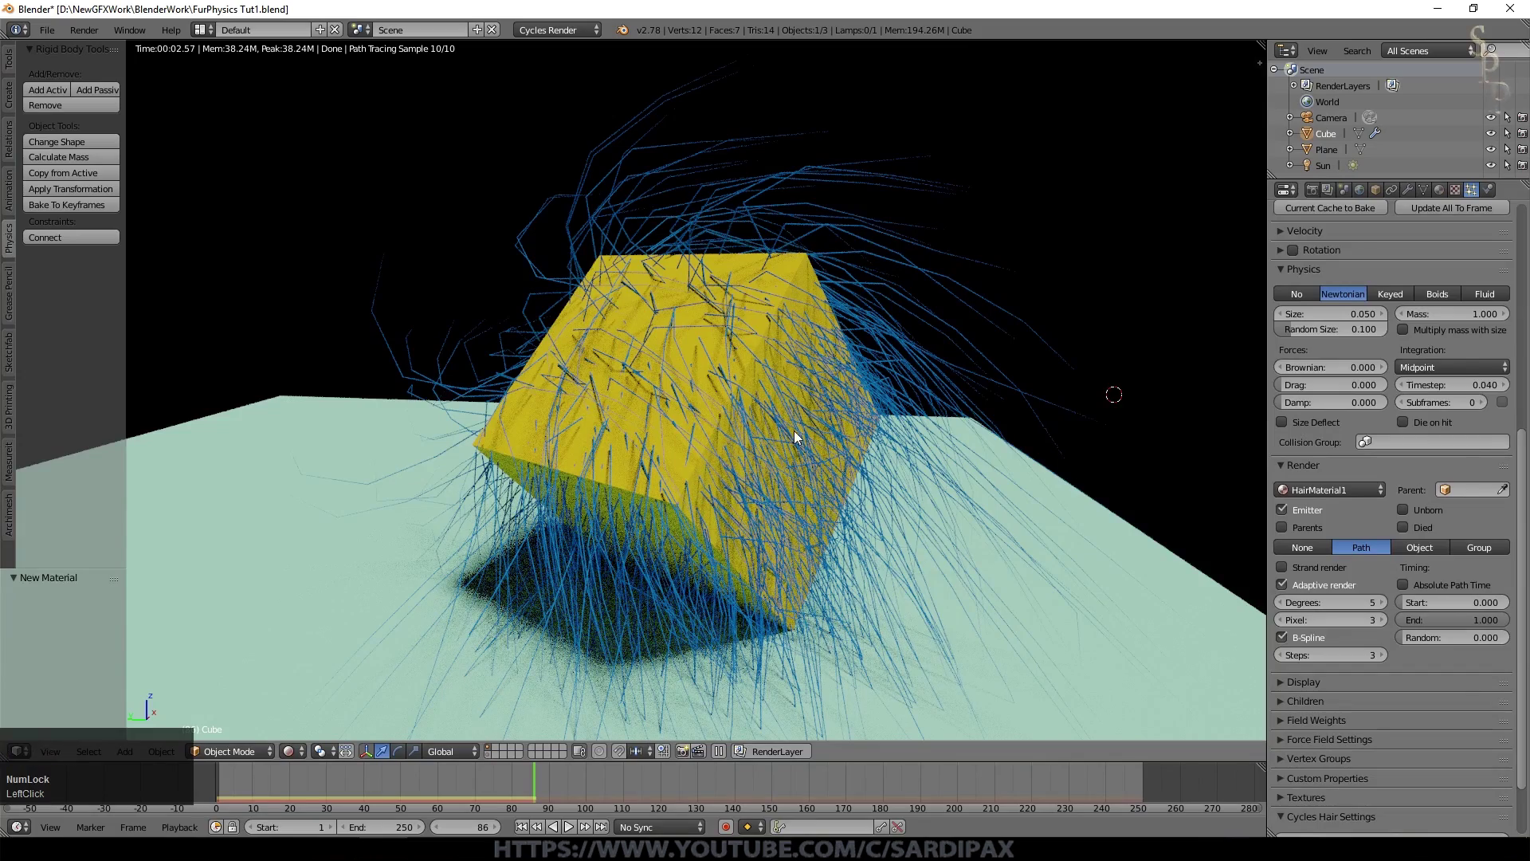
left_click(1282, 510)
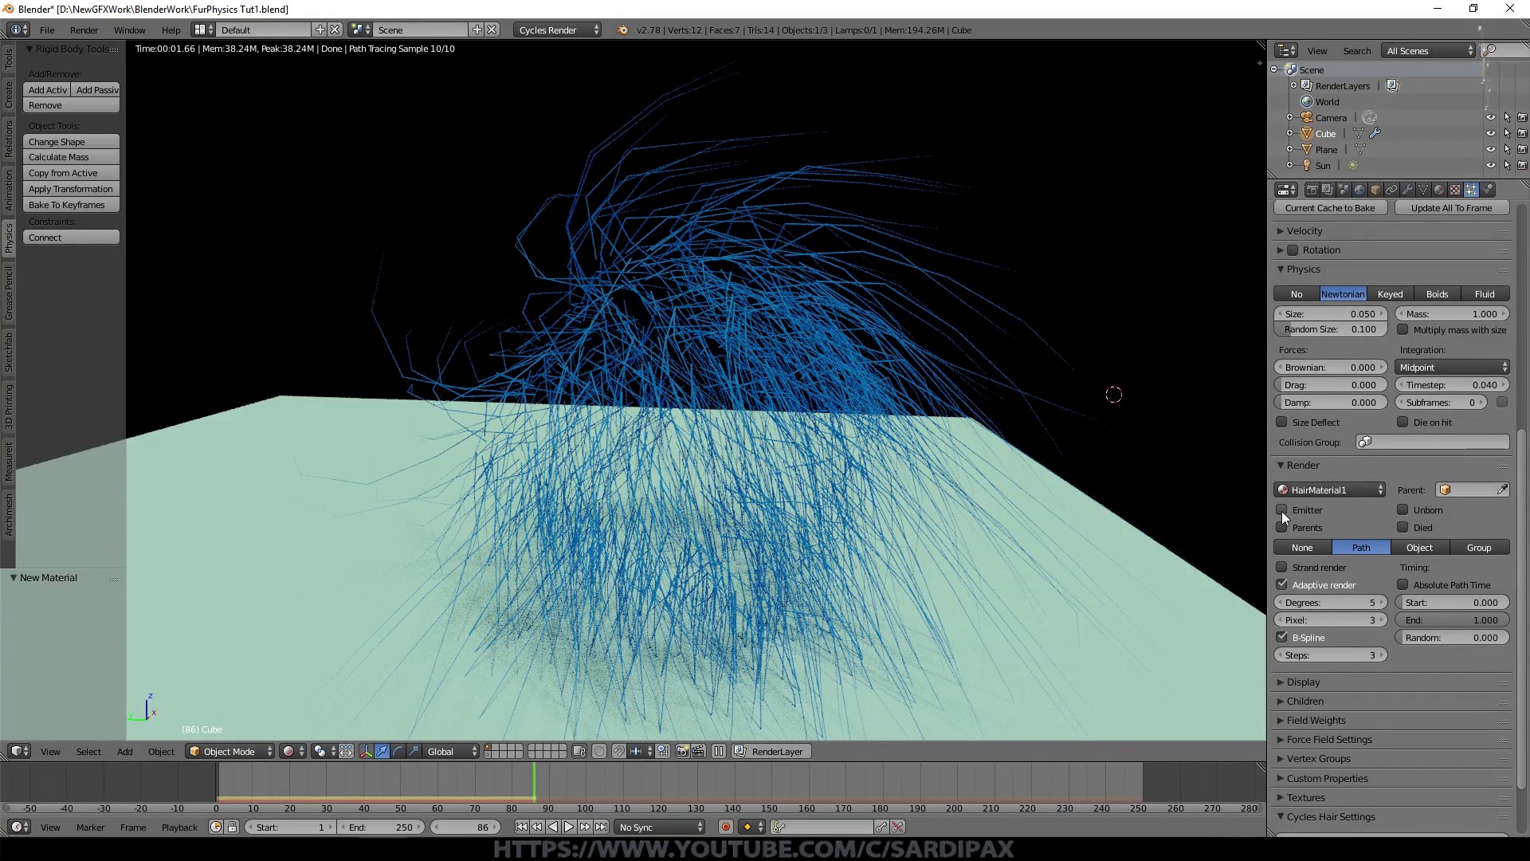
left_click(1282, 510)
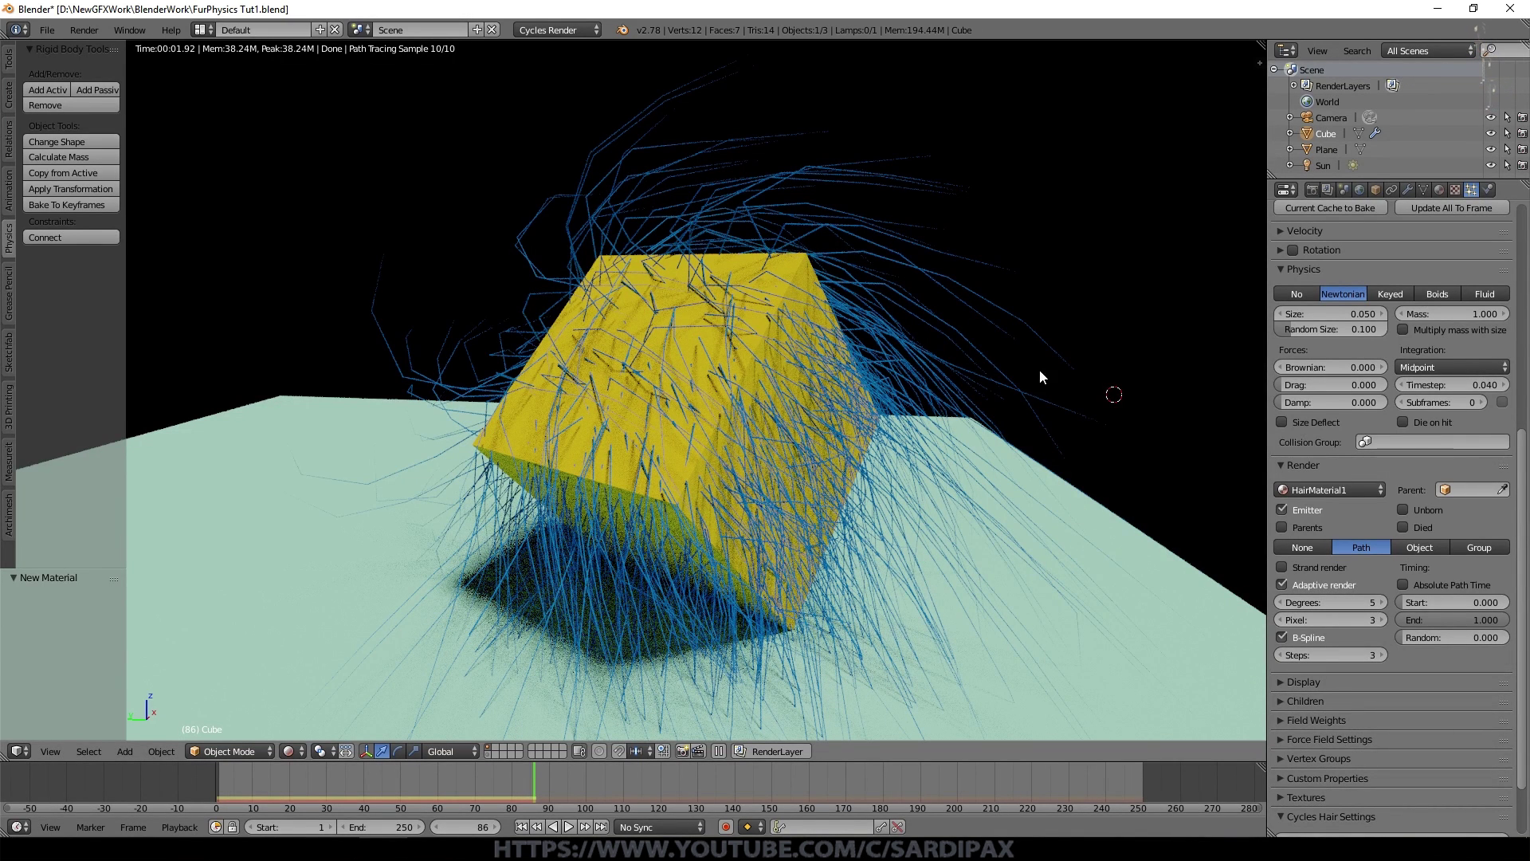
- Set the hair path's random timing to 0.119, expand the Children settings and collapse the Render settings
left_click(1380, 602)
left_click_drag(1418, 638, 1474, 638)
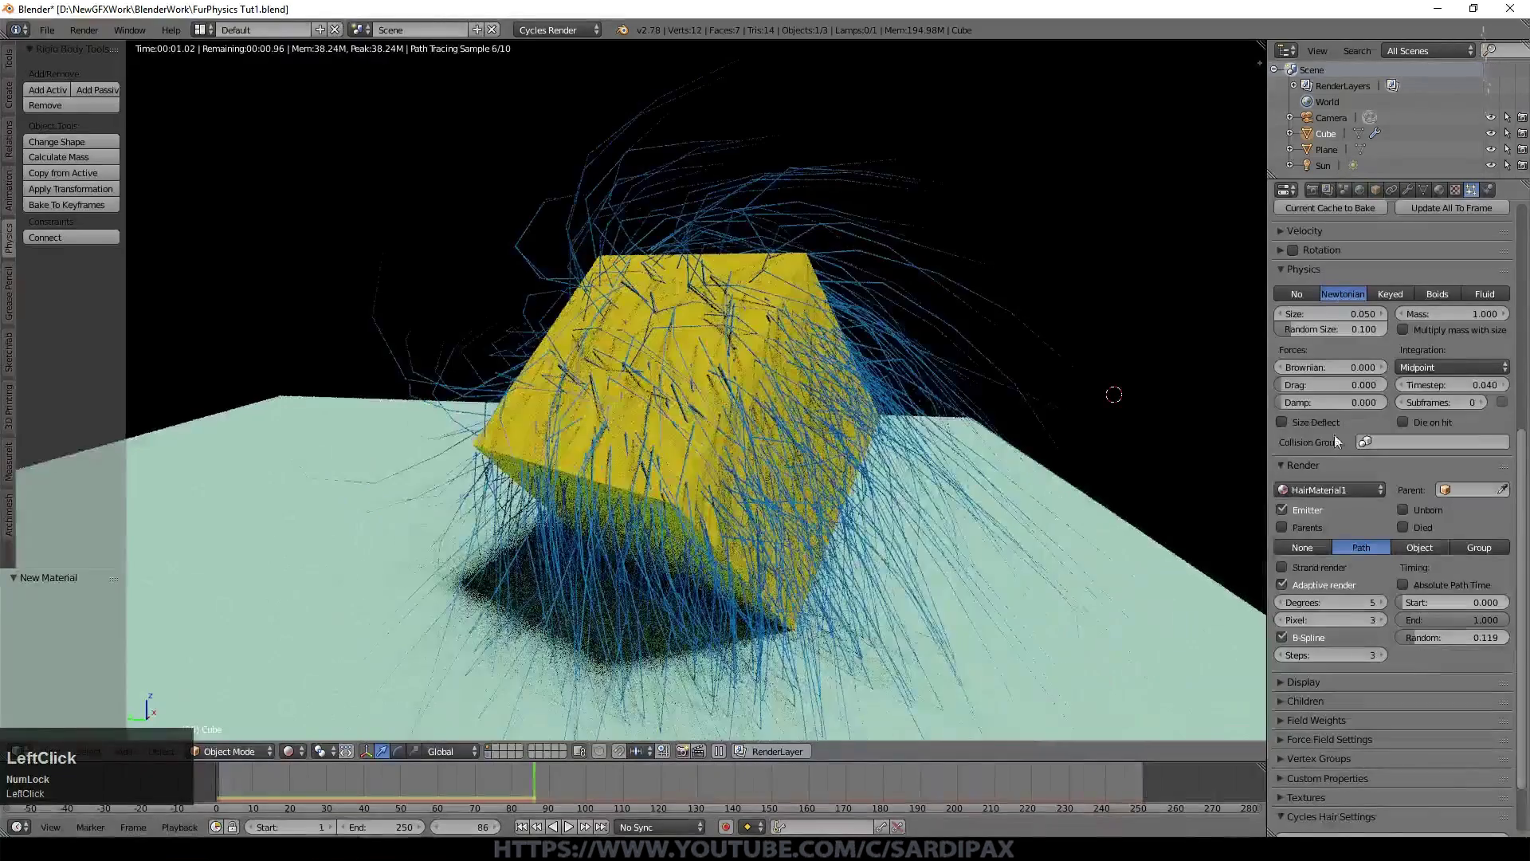
left_click(1305, 700)
left_click(1304, 464)
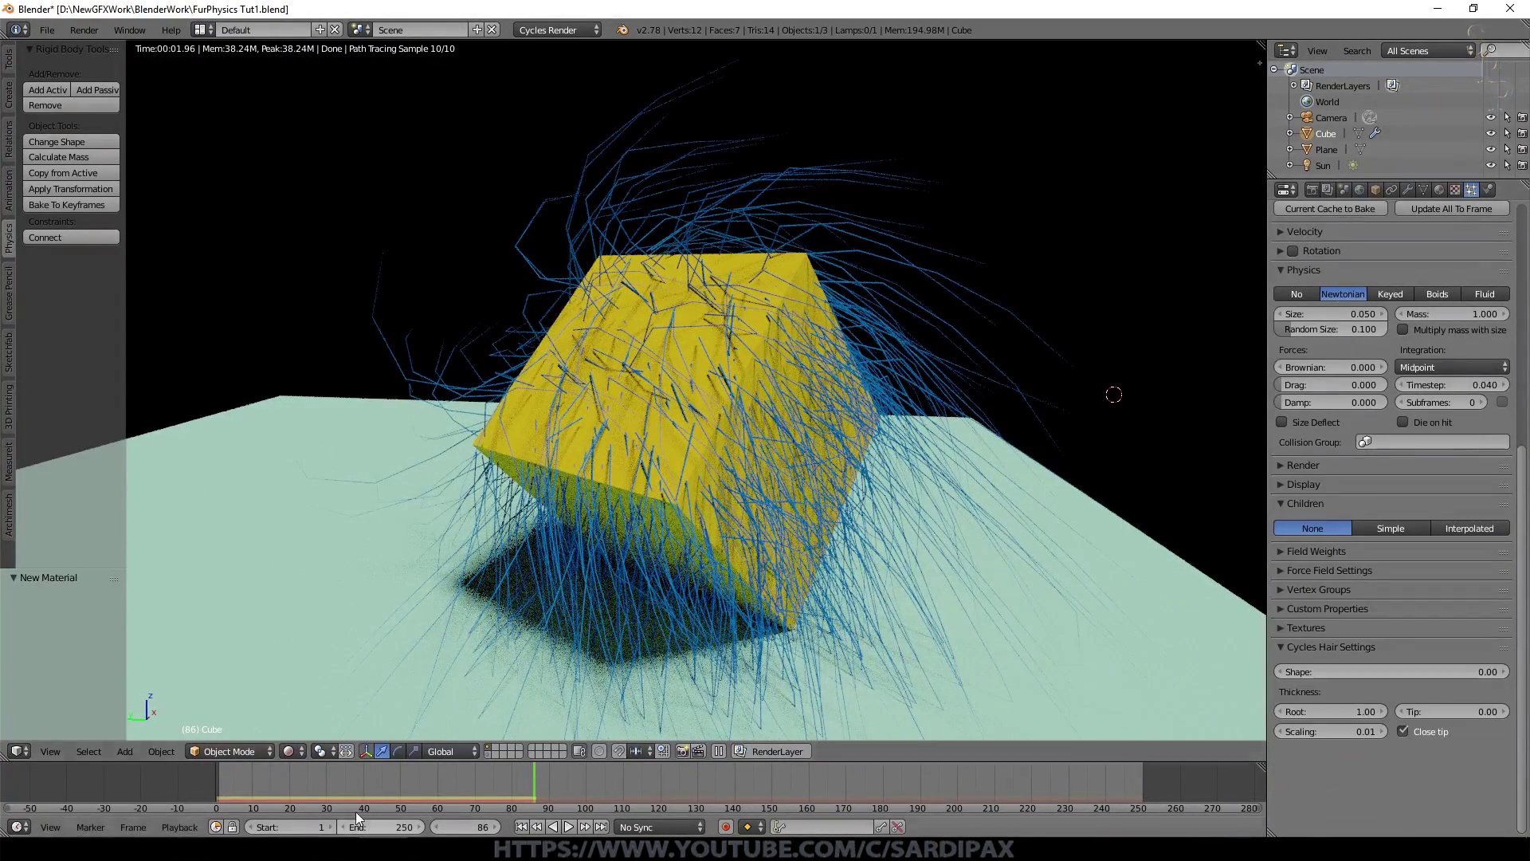
- Switch the viewport back to Solid shading and collapse the Children settings
left_click(299, 751)
left_click(315, 698)
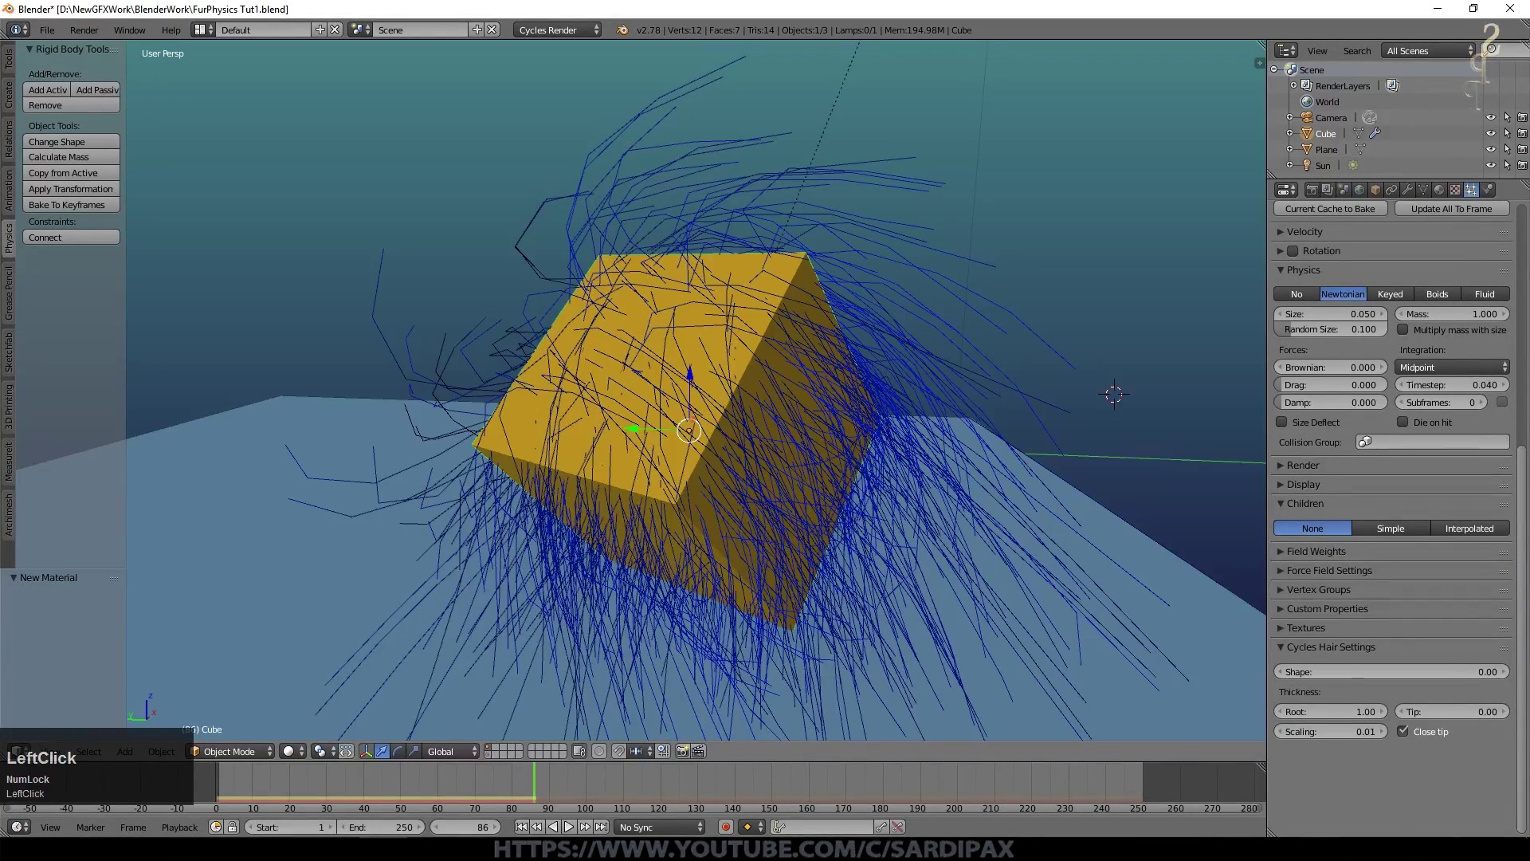
left_click(335, 848)
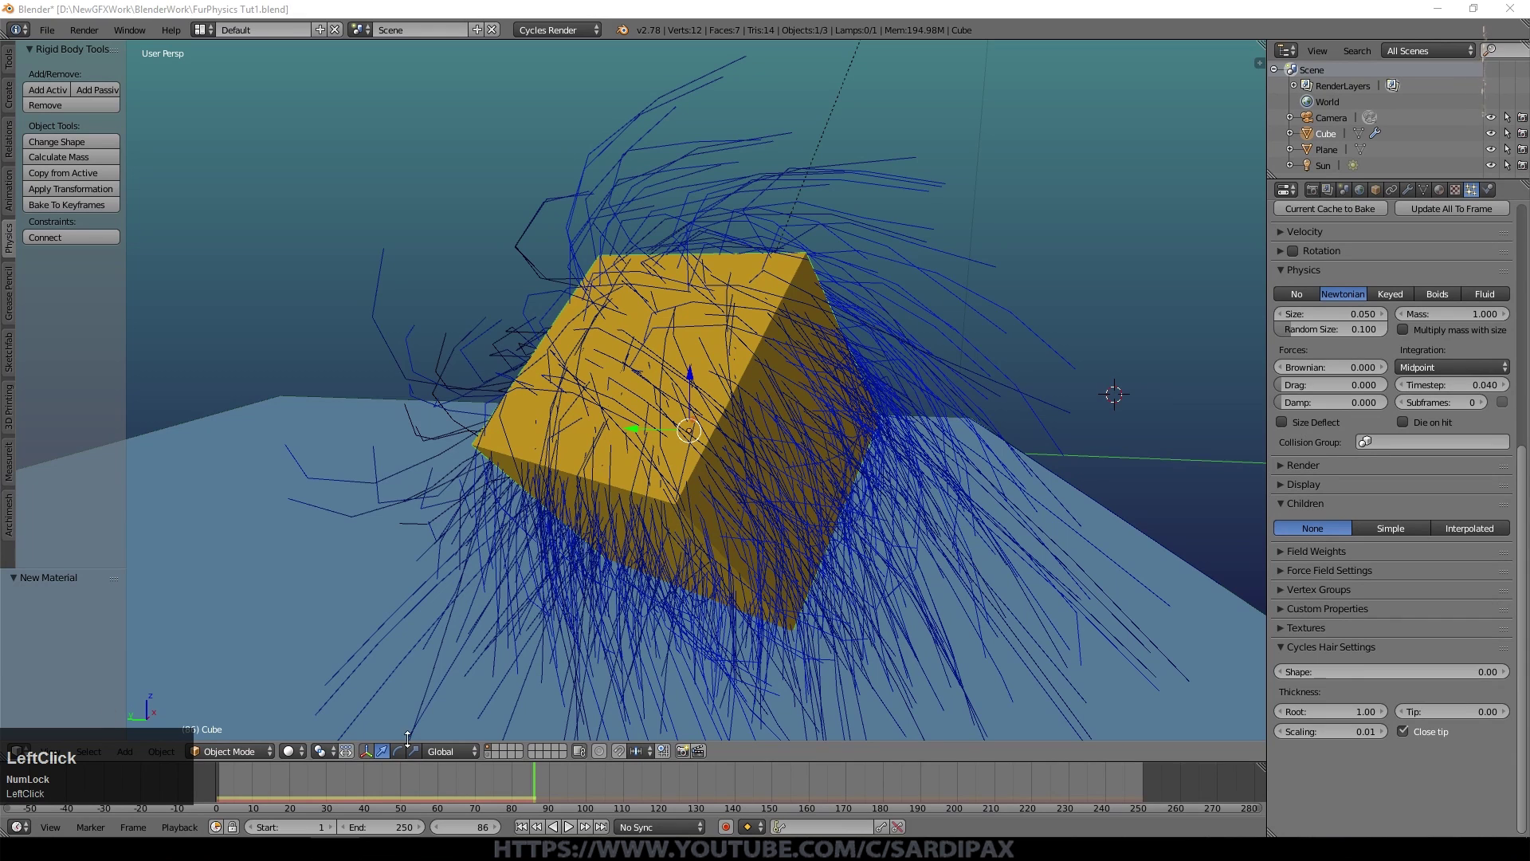
left_click(1298, 495)
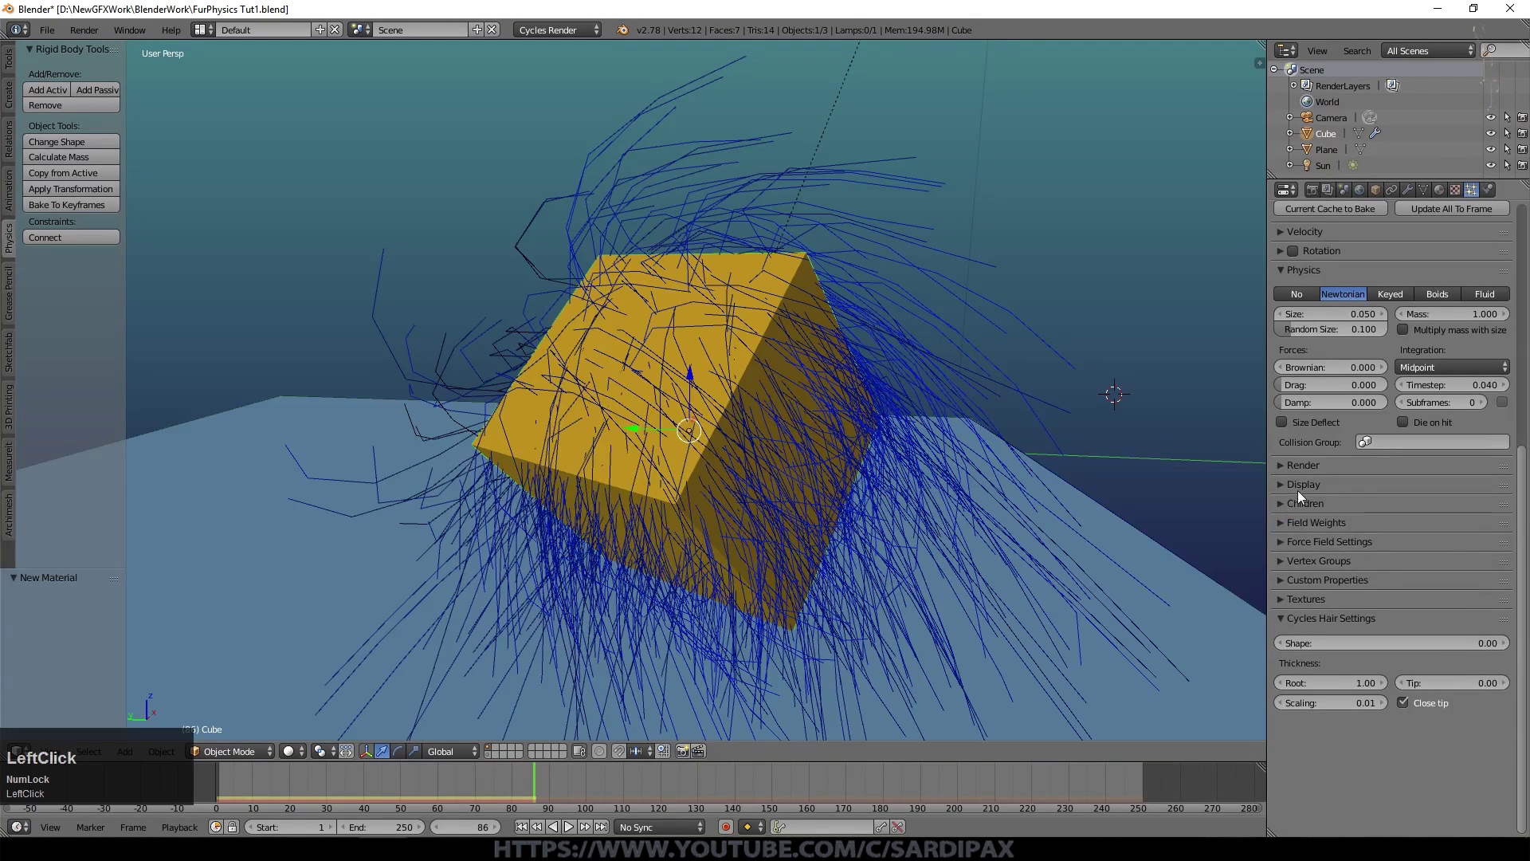
- Expand the hair's Children settings, switch the children to Interpolated and set their render amount to 10
left_click(1298, 503)
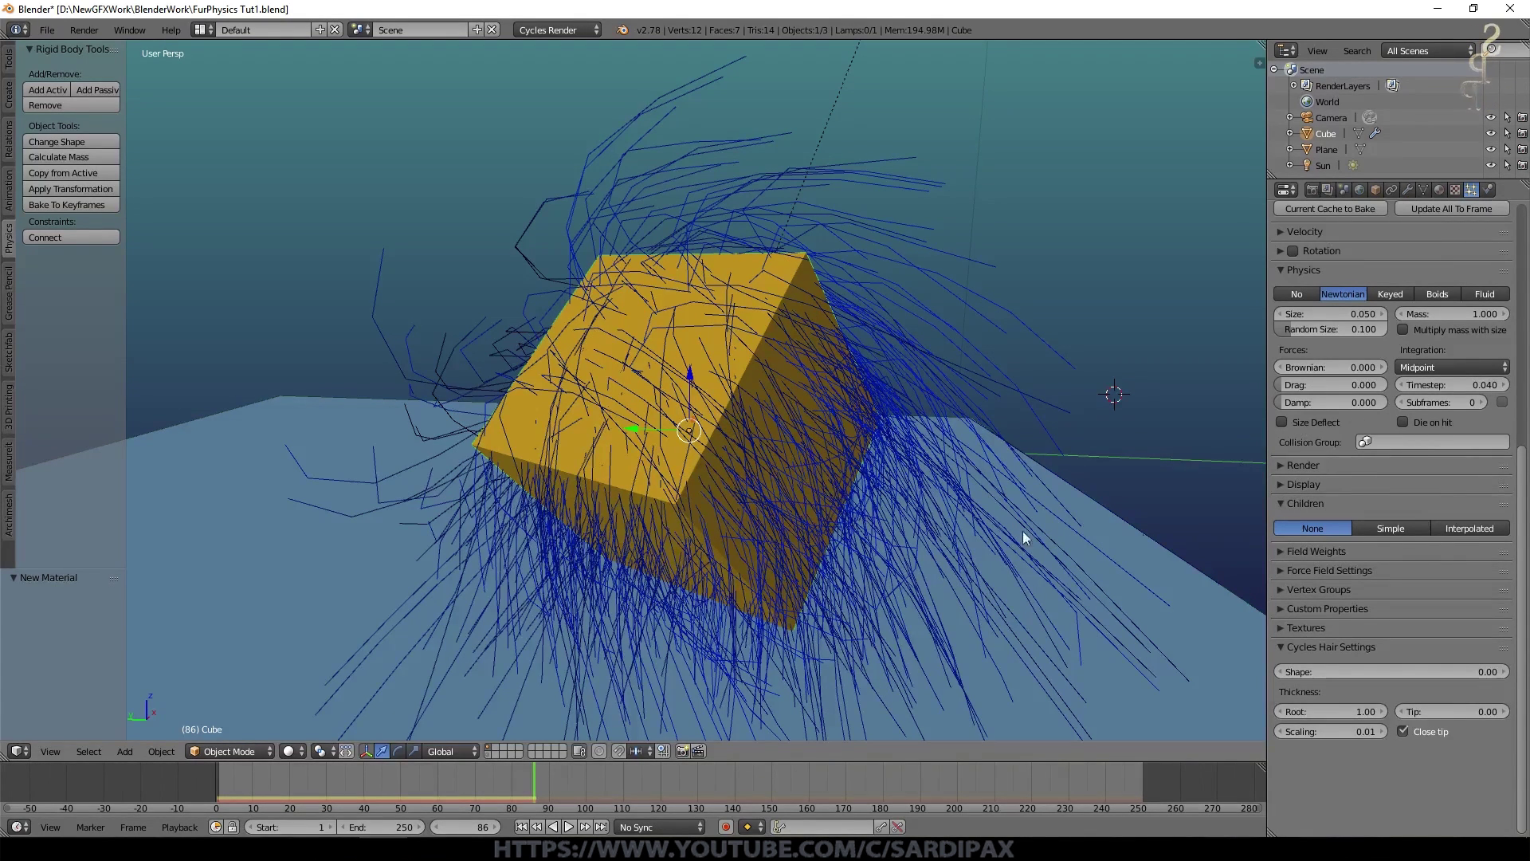
left_click(1399, 527)
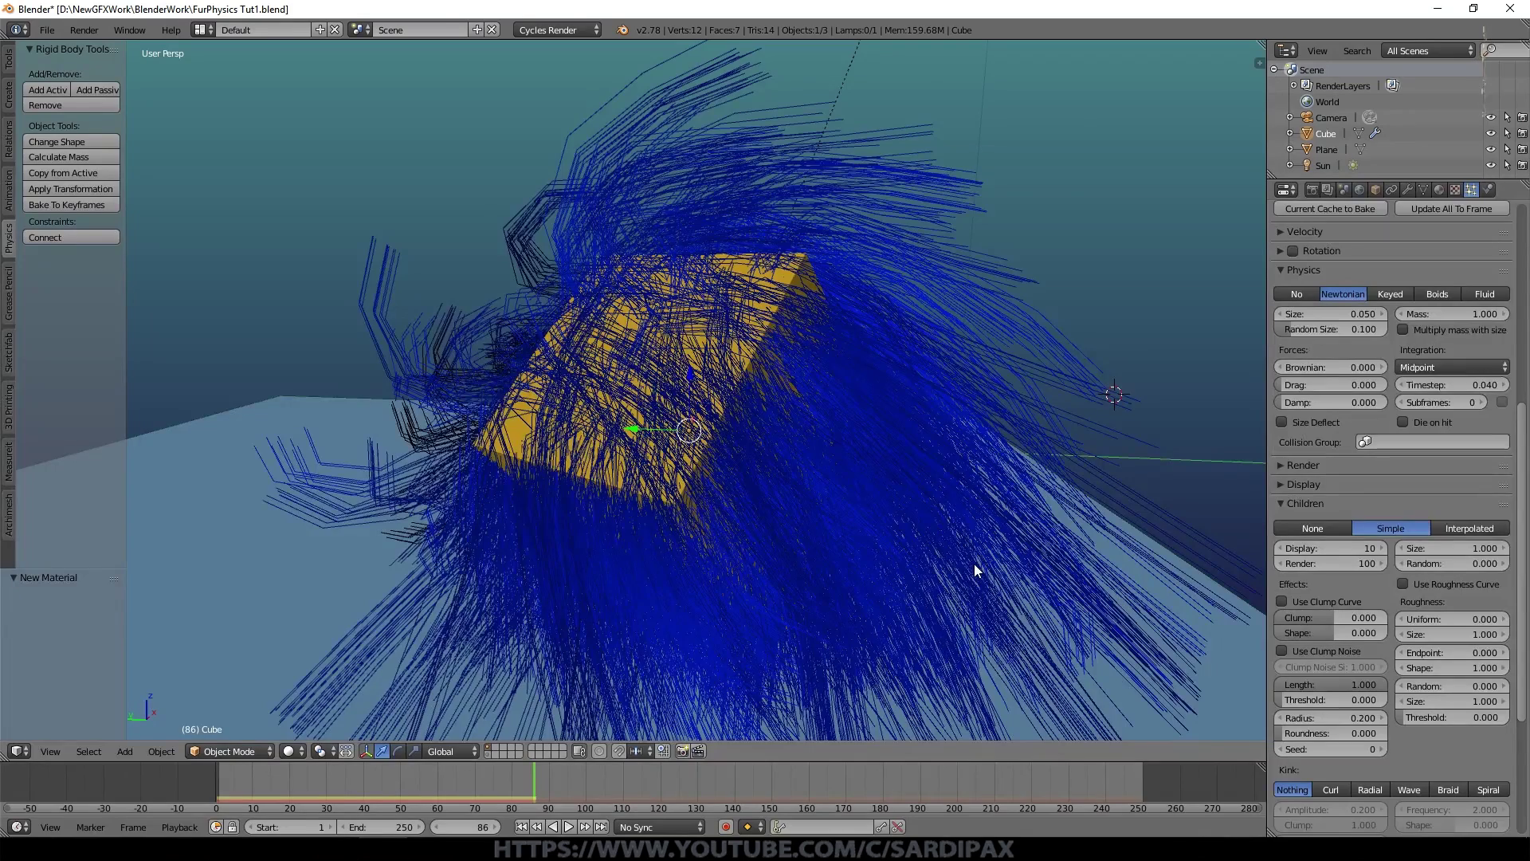
left_click(1475, 527)
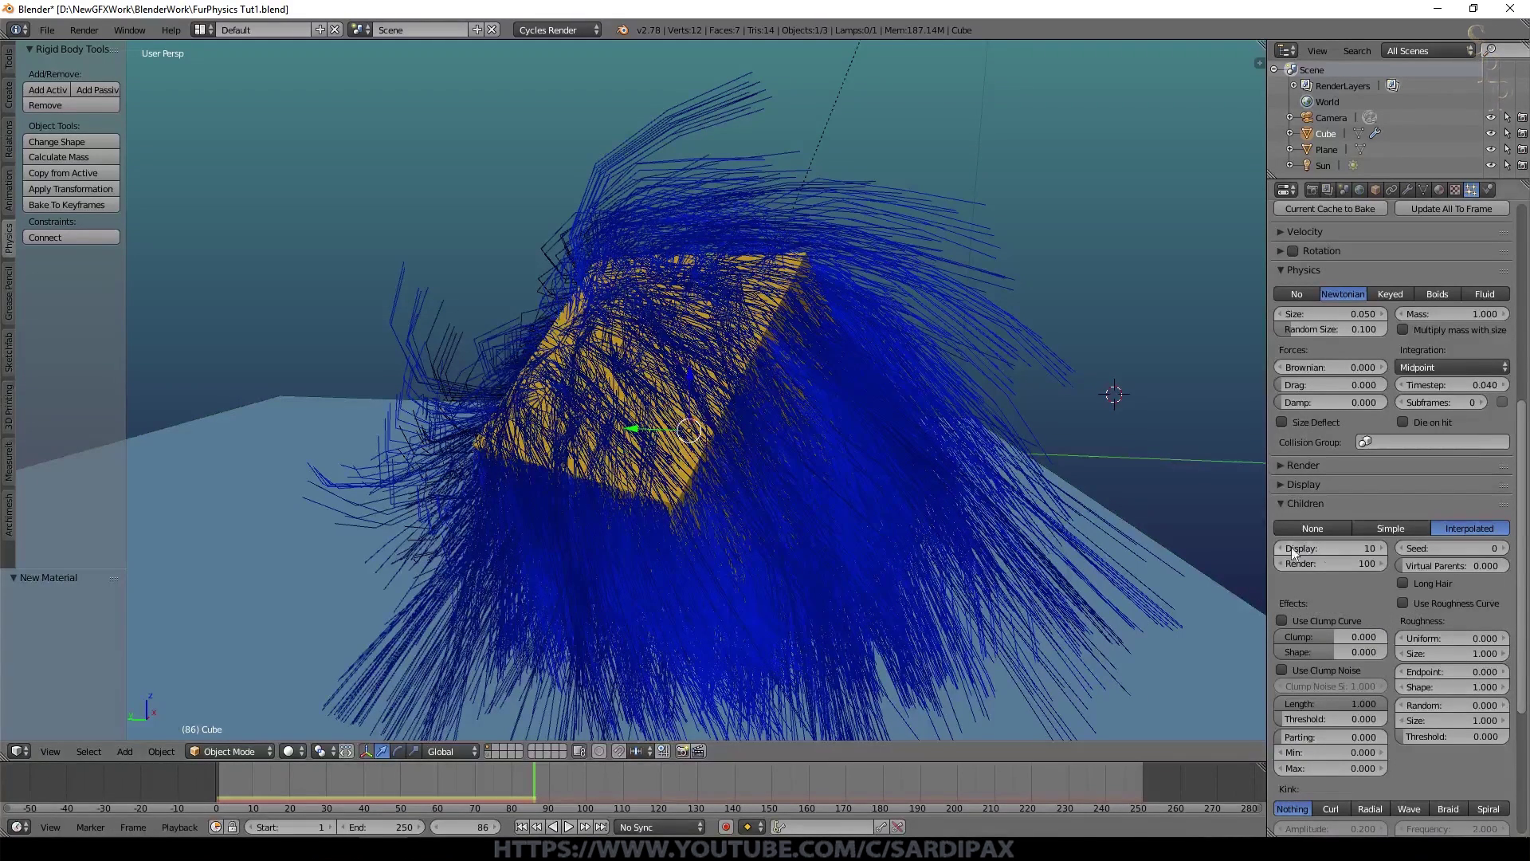
left_click(1345, 563)
type("100")
key("KP_Enter")
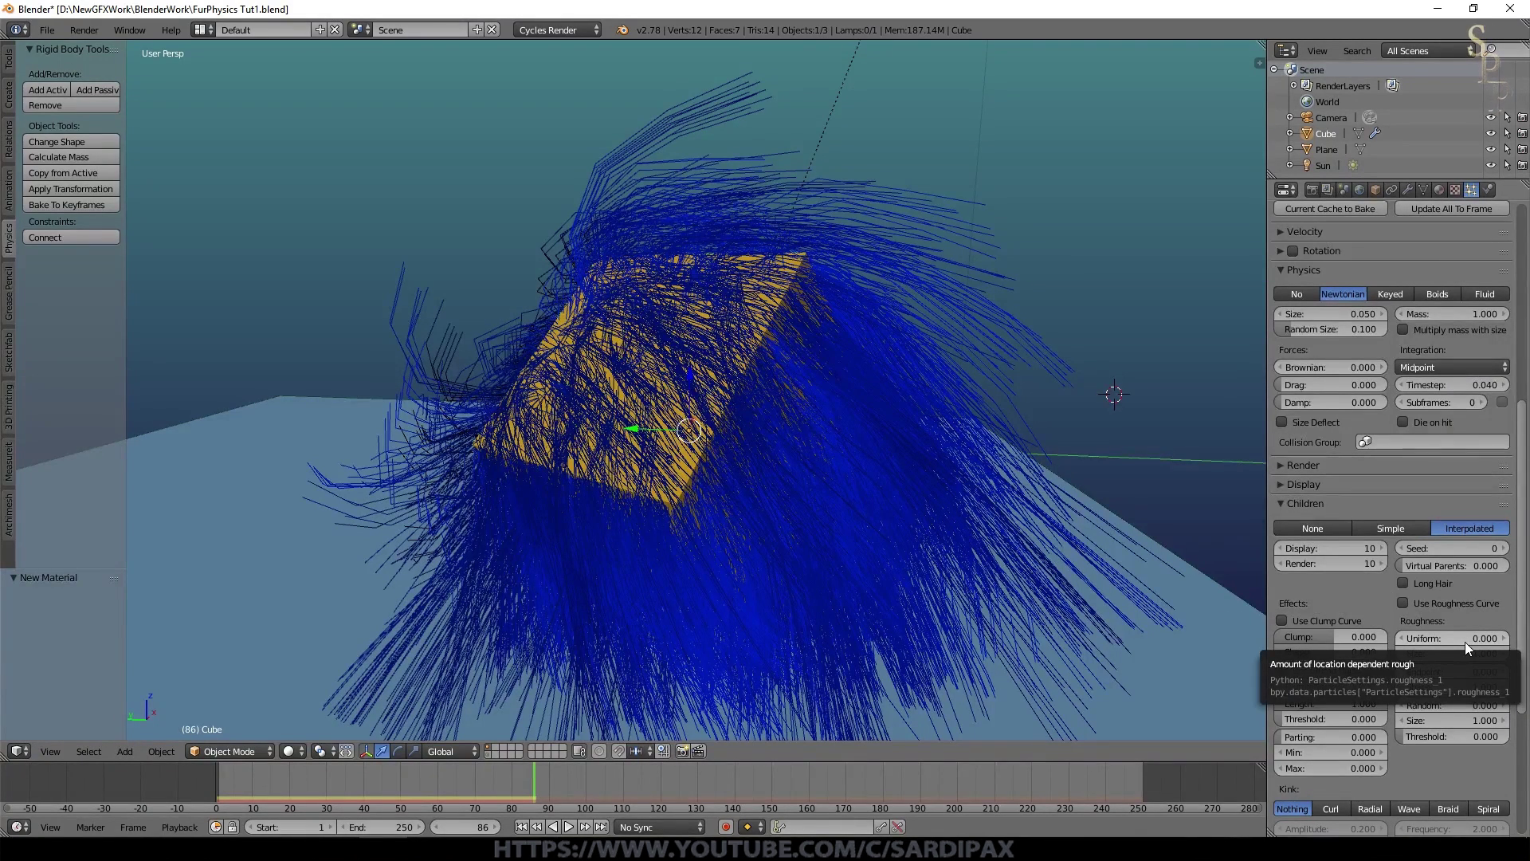
- Set the child hairs' uniform roughness to 0.025
key("KP_Delete")
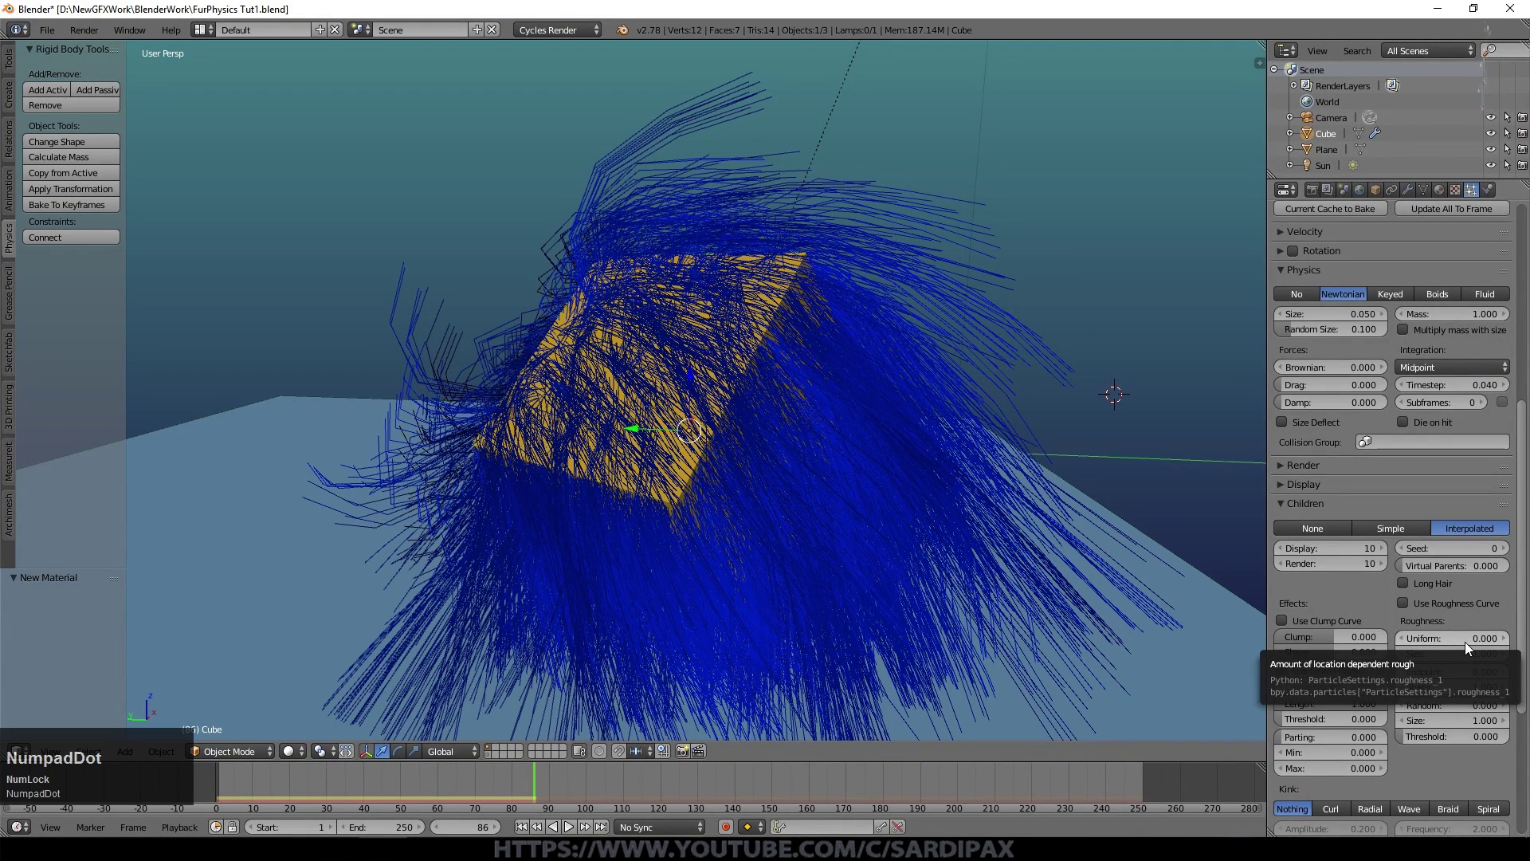
left_click(1464, 643)
key("KP_Delete")
type("025")
key("KP_Enter")
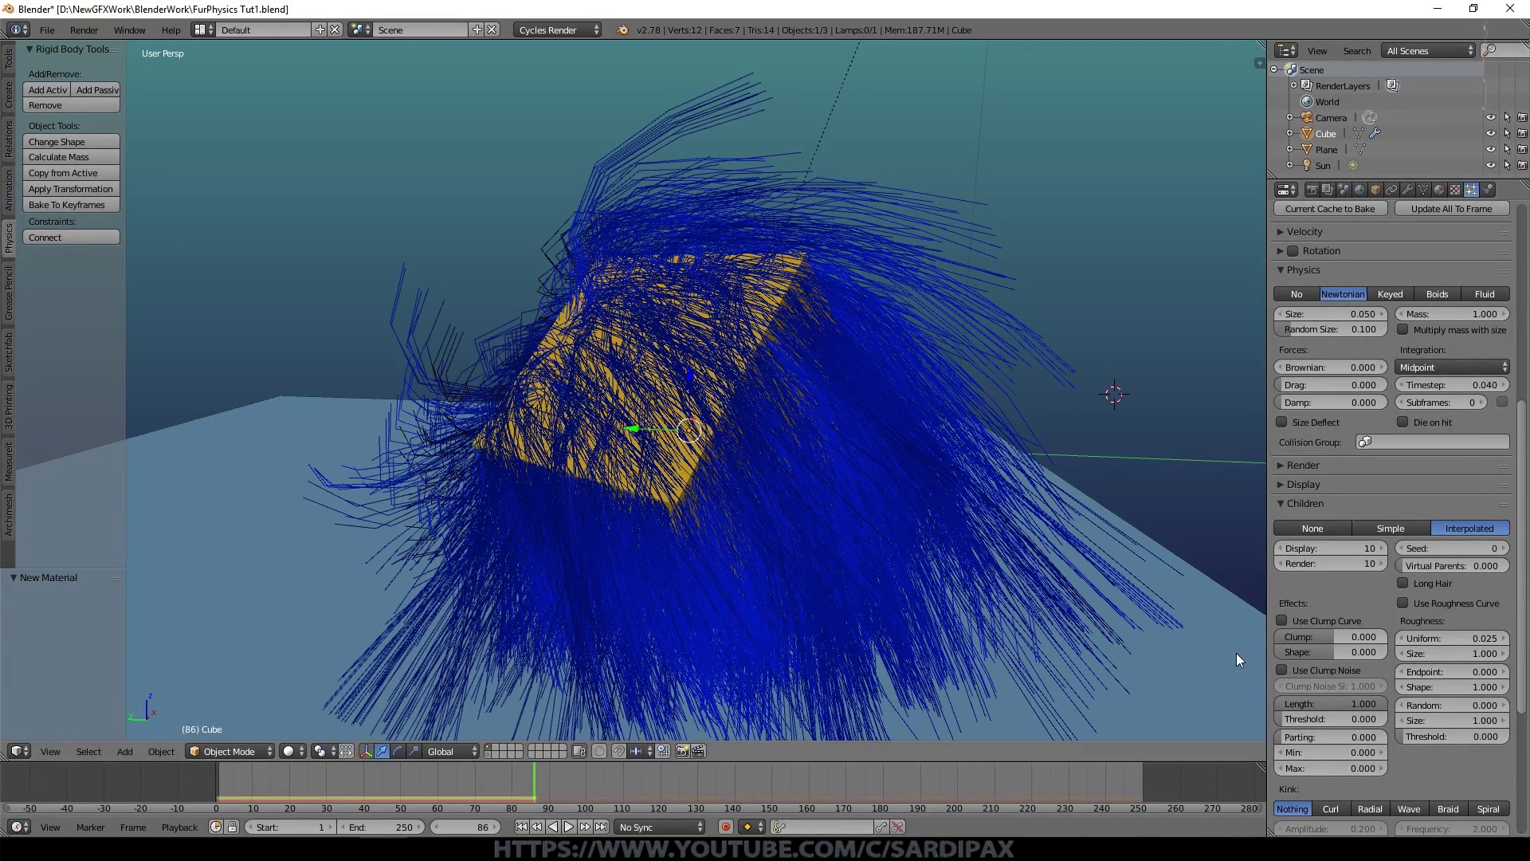
- Set the child hairs' clump to 0.06 and the clump shape to 0.12
left_click(1325, 636)
type(".06")
key("KP_Enter")
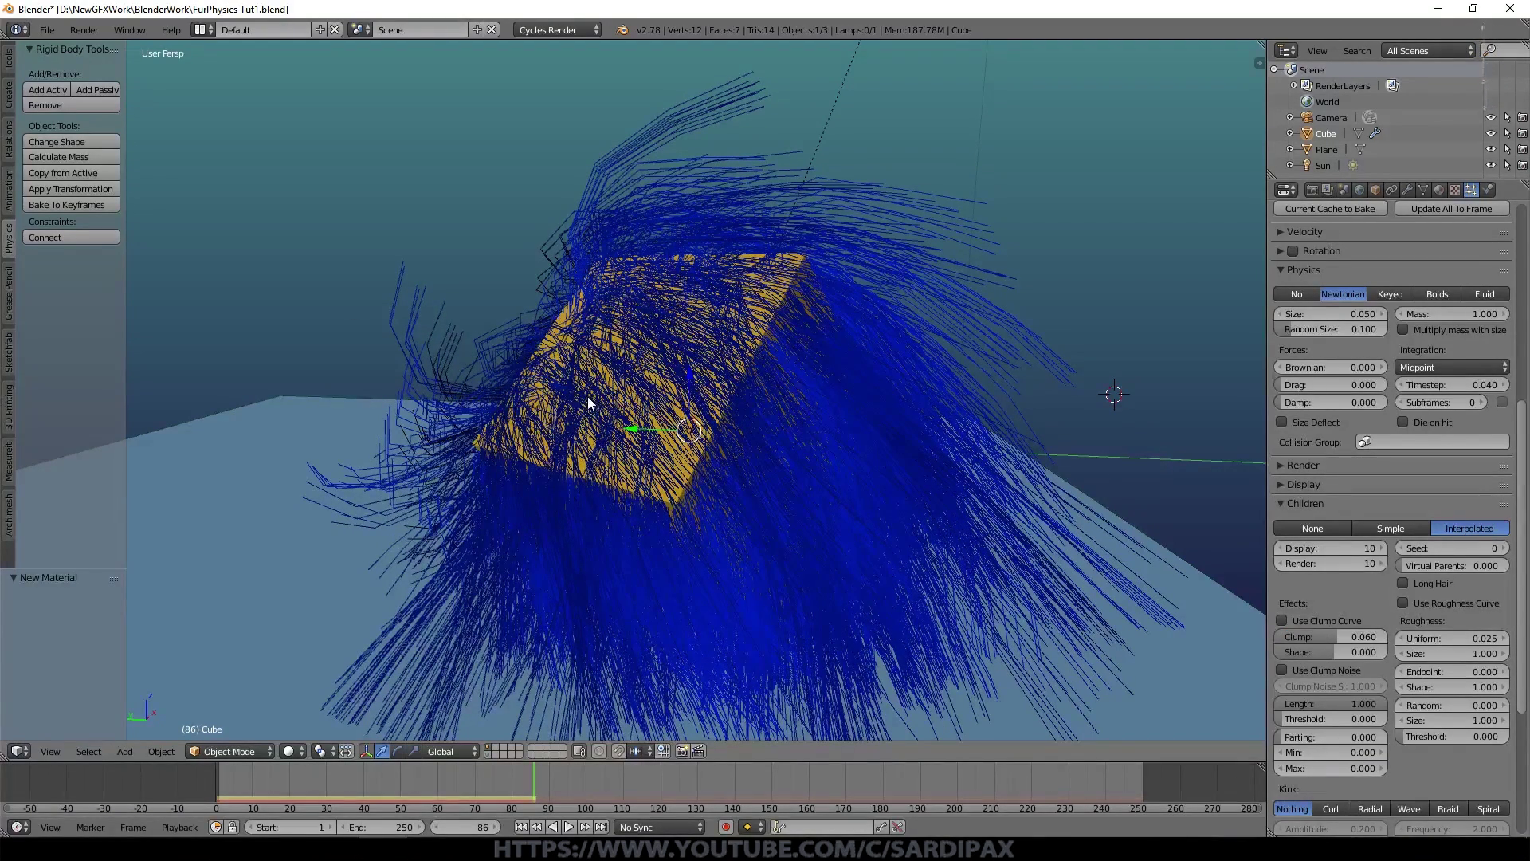
left_click(1337, 651)
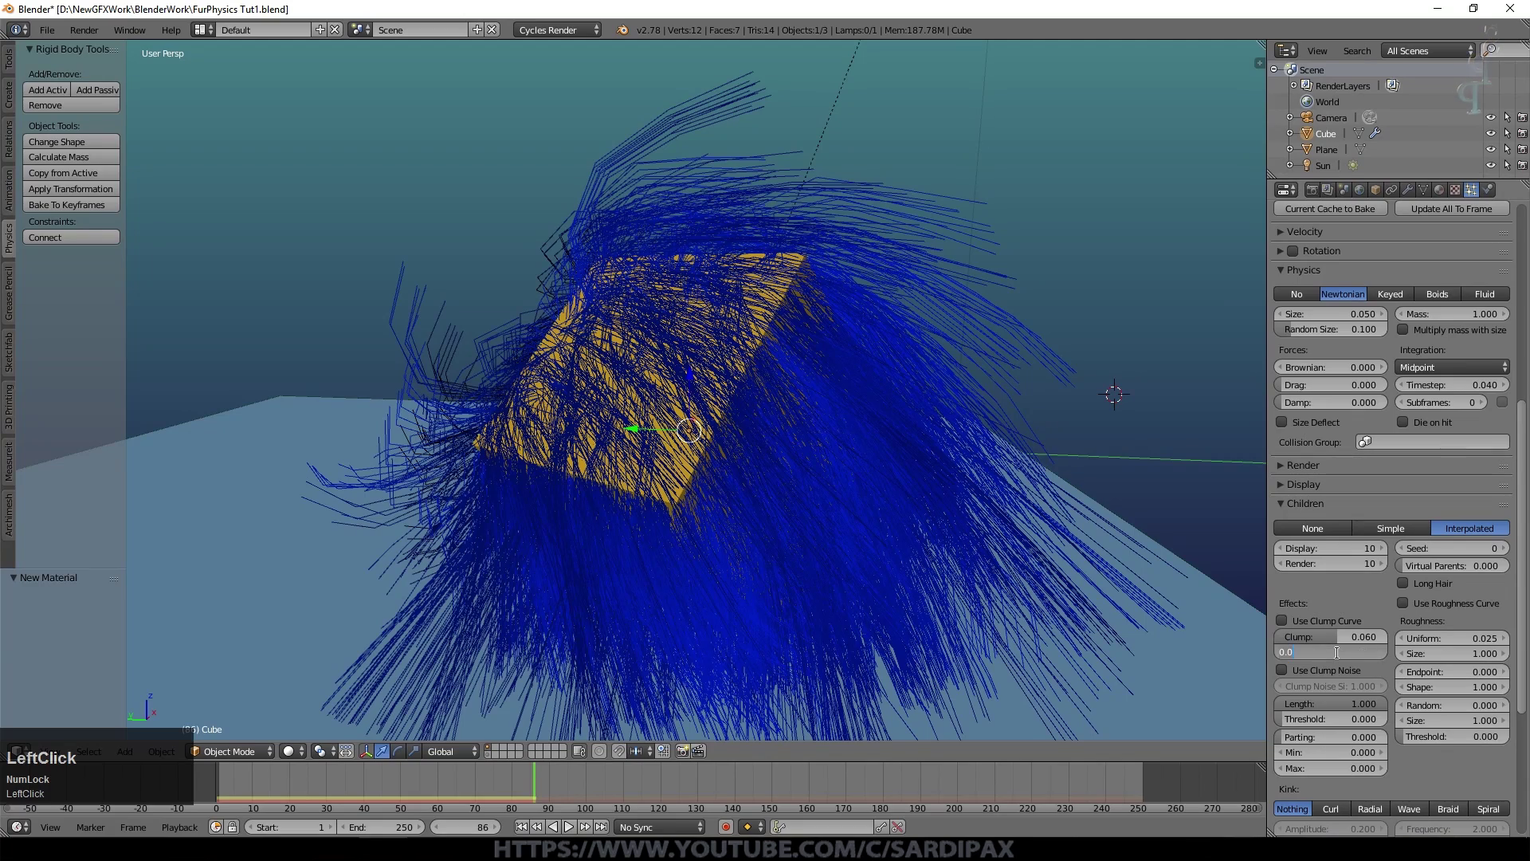
type(".12")
key("KP_Enter")
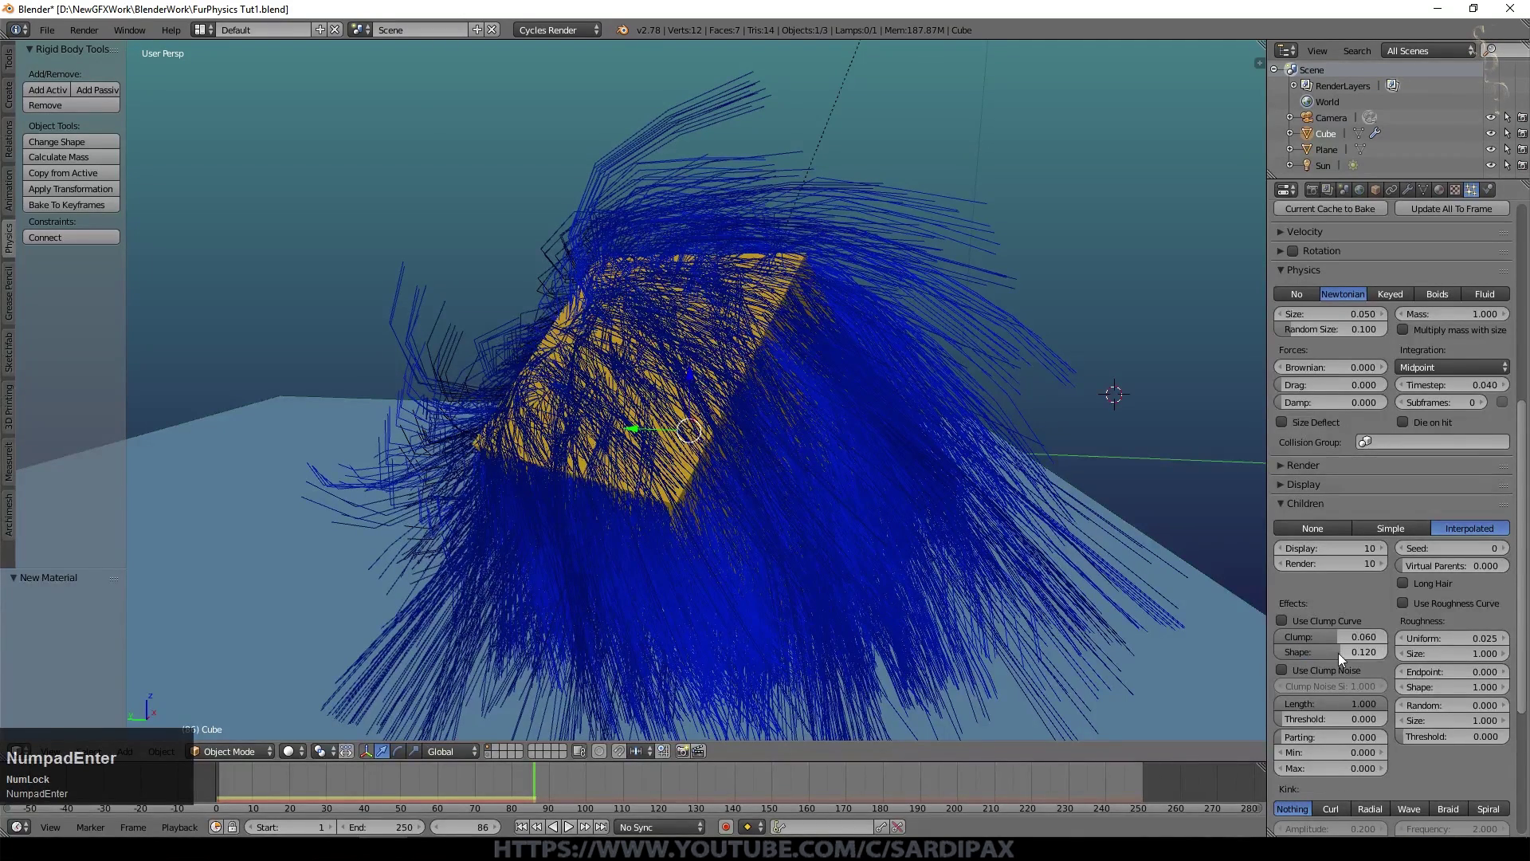
- Apply a Wave kink to the child hairs with an amplitude of 0.02
scroll(1353, 610, "down", 2)
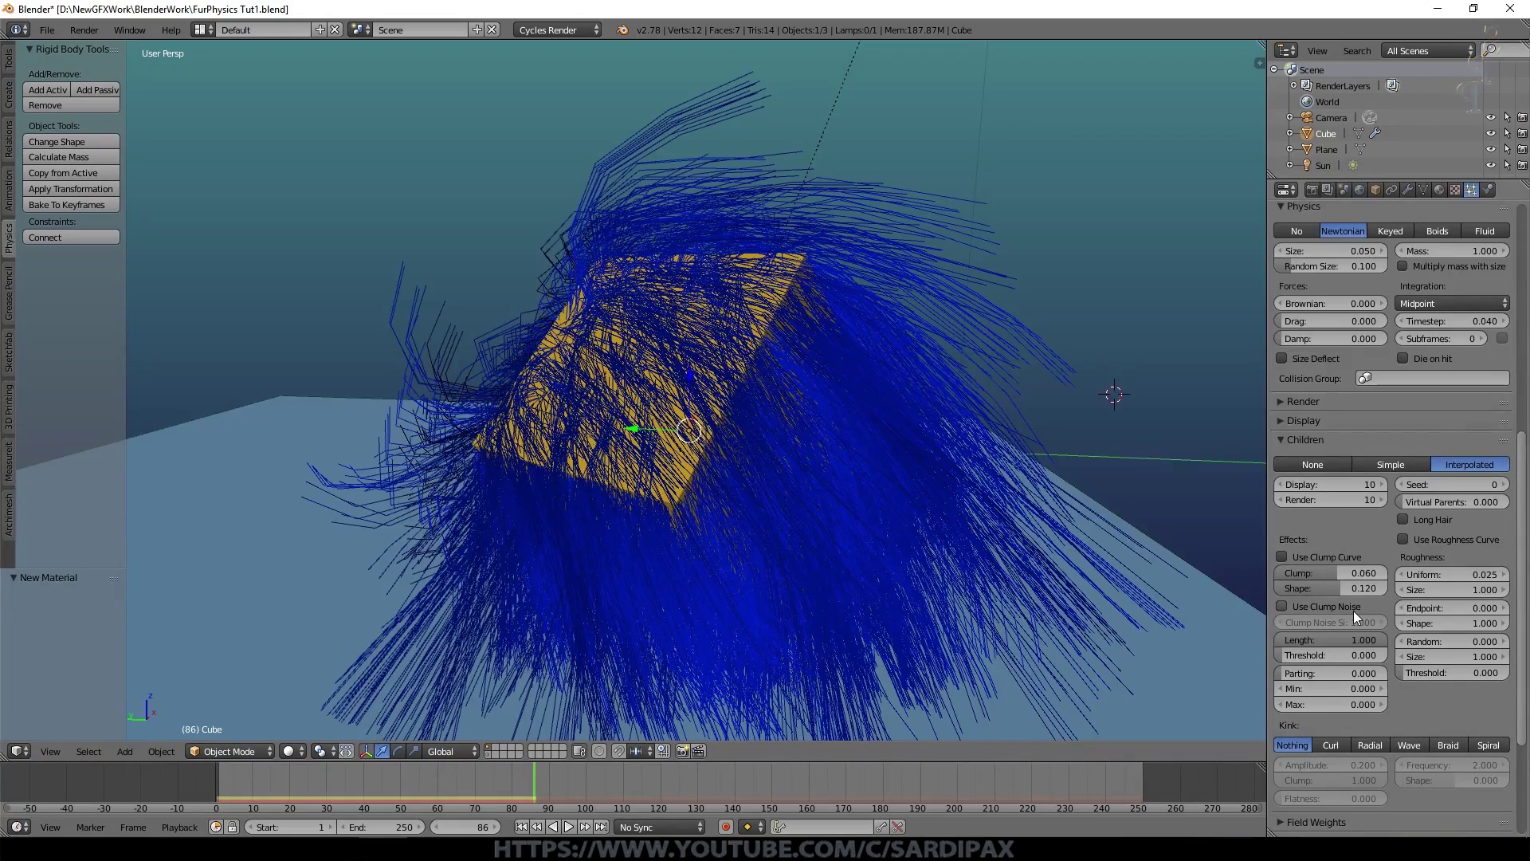
scroll(1353, 610, "down", 1)
left_click(1407, 713)
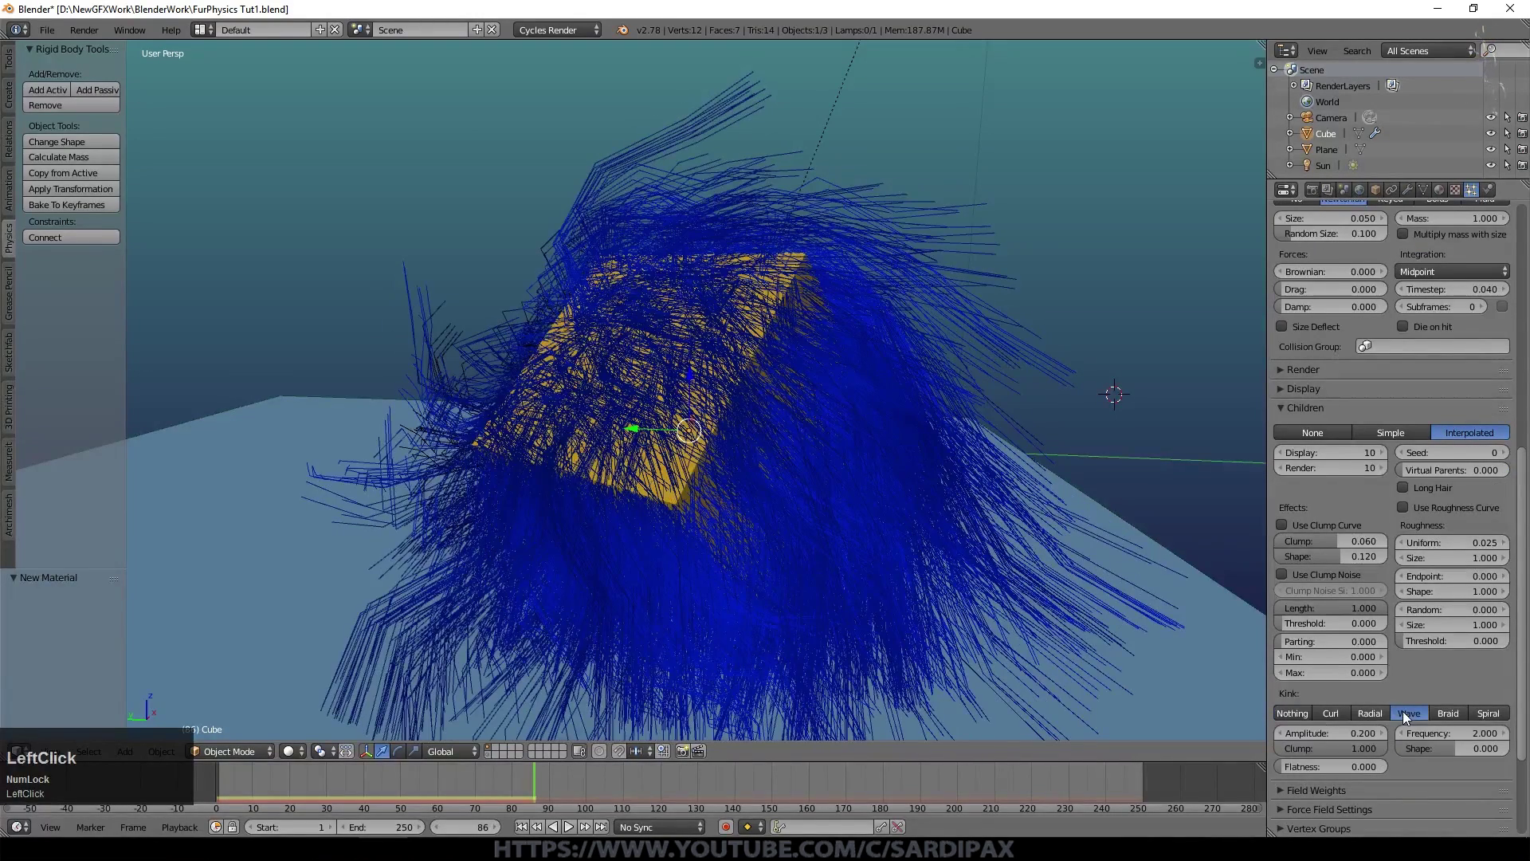
left_click(1332, 730)
type("02")
key("Return")
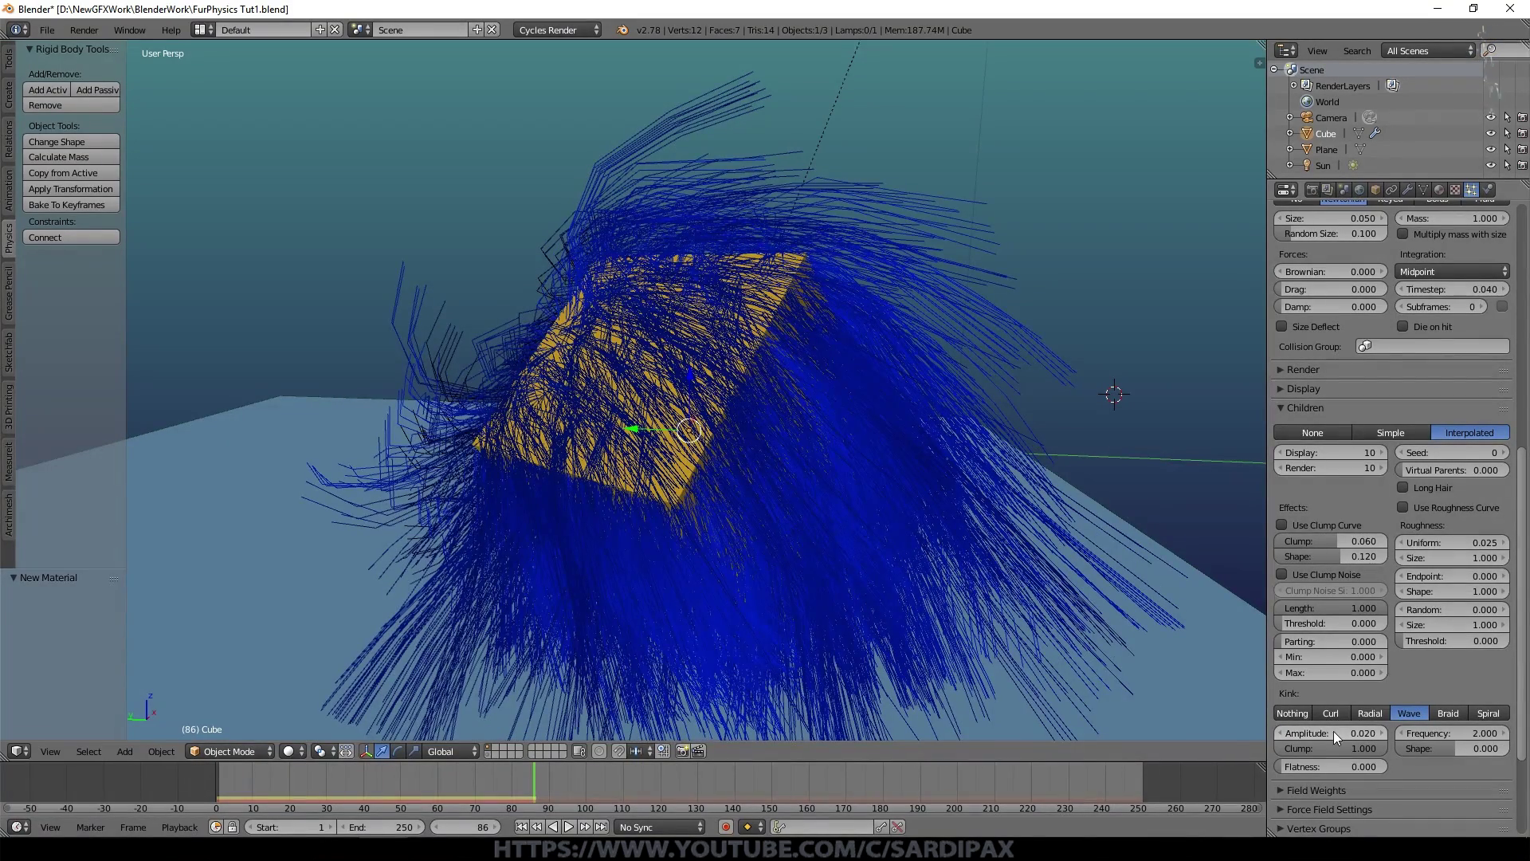
- In the Cycles hair thickness settings, set the tip to 0.1 and the root to 0.45
scroll(1374, 705, "down", 5)
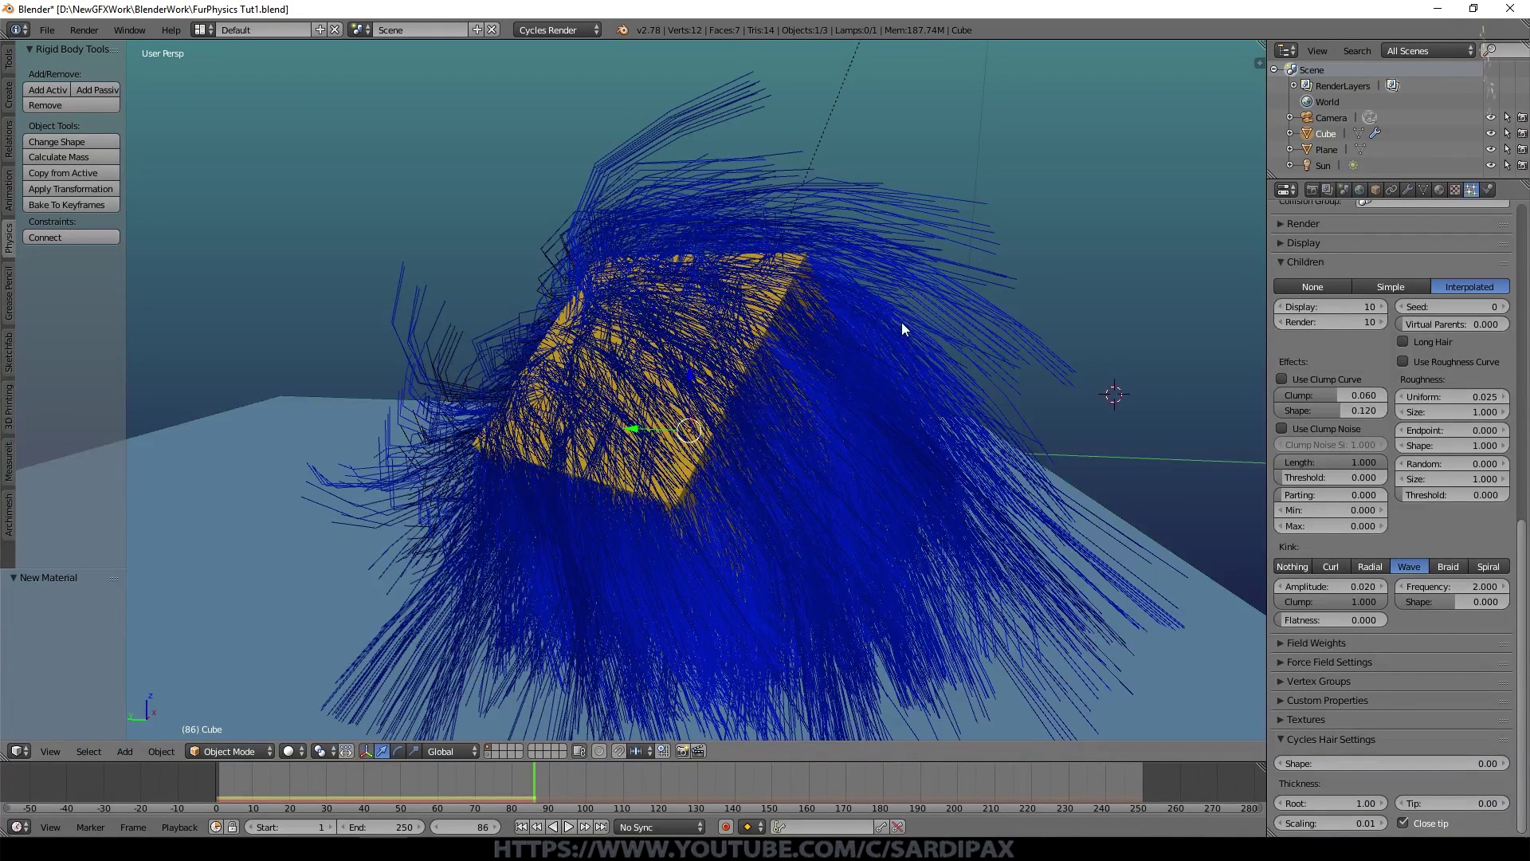
left_click(1470, 802)
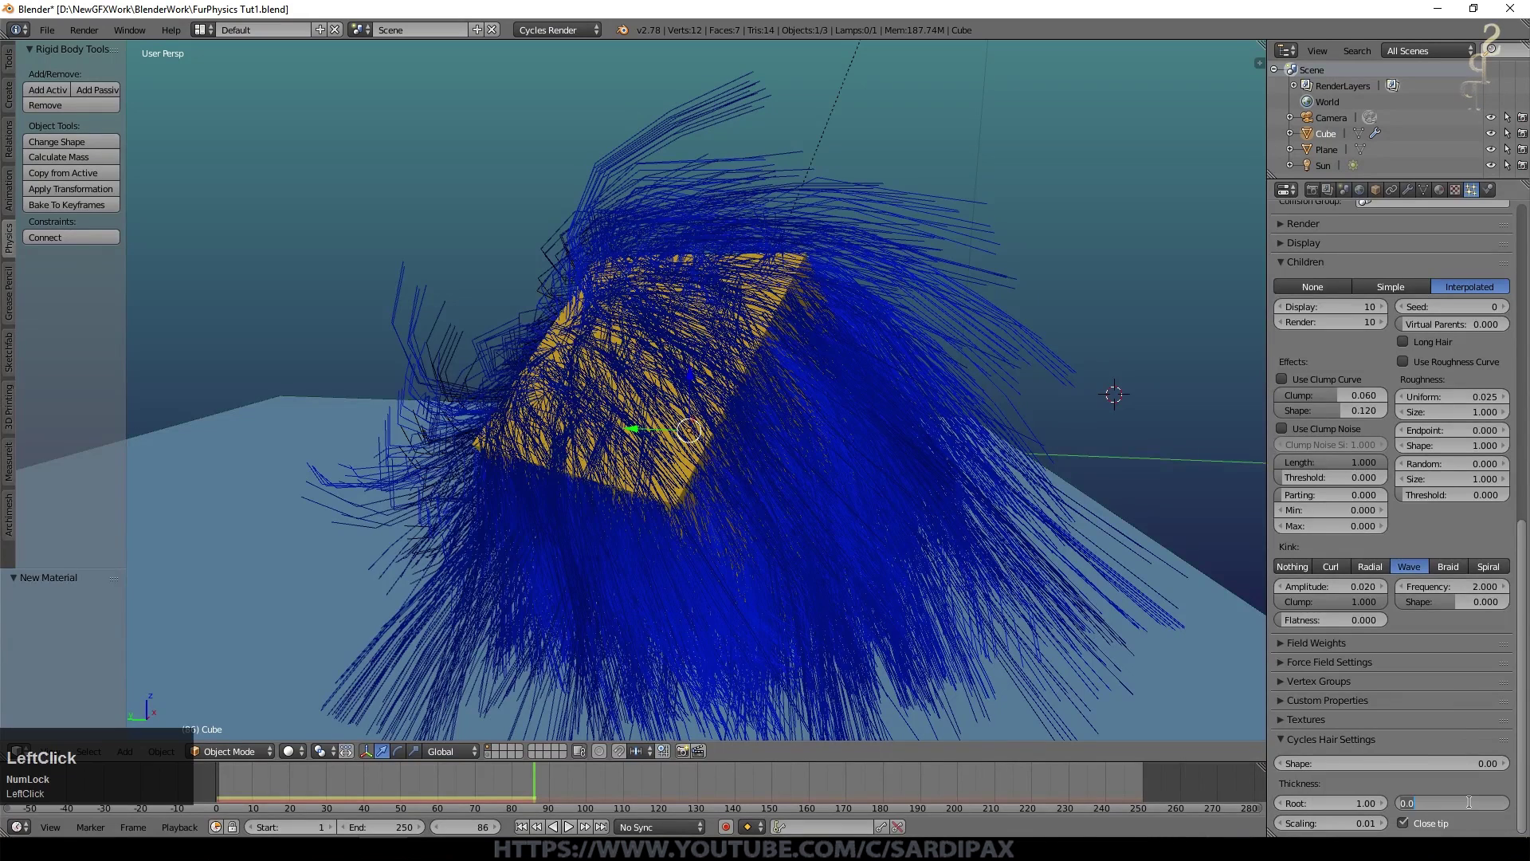
type(".1")
key("KP_Enter")
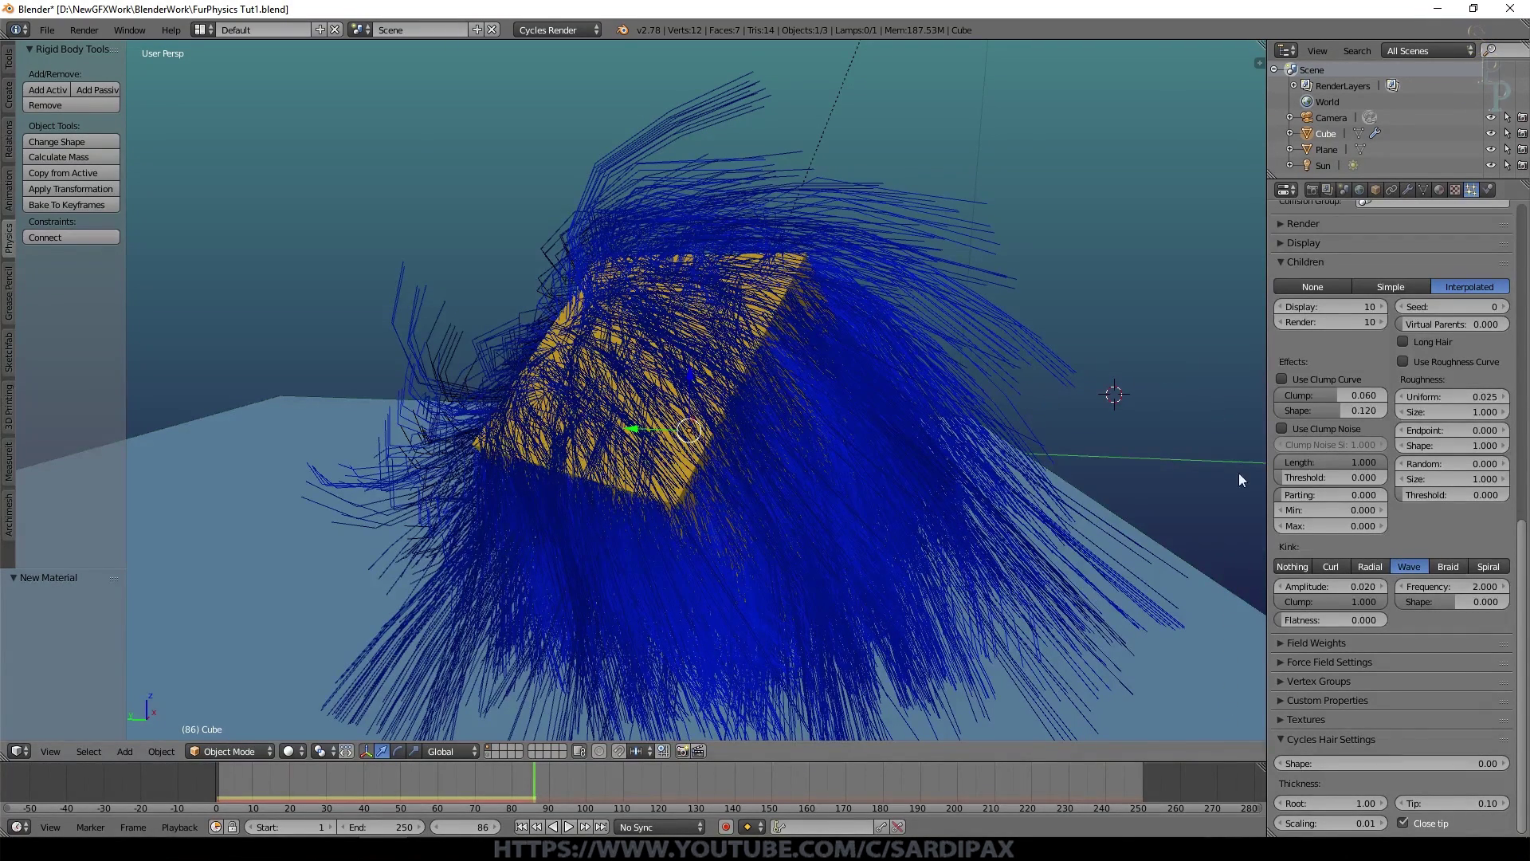
left_click(1355, 801)
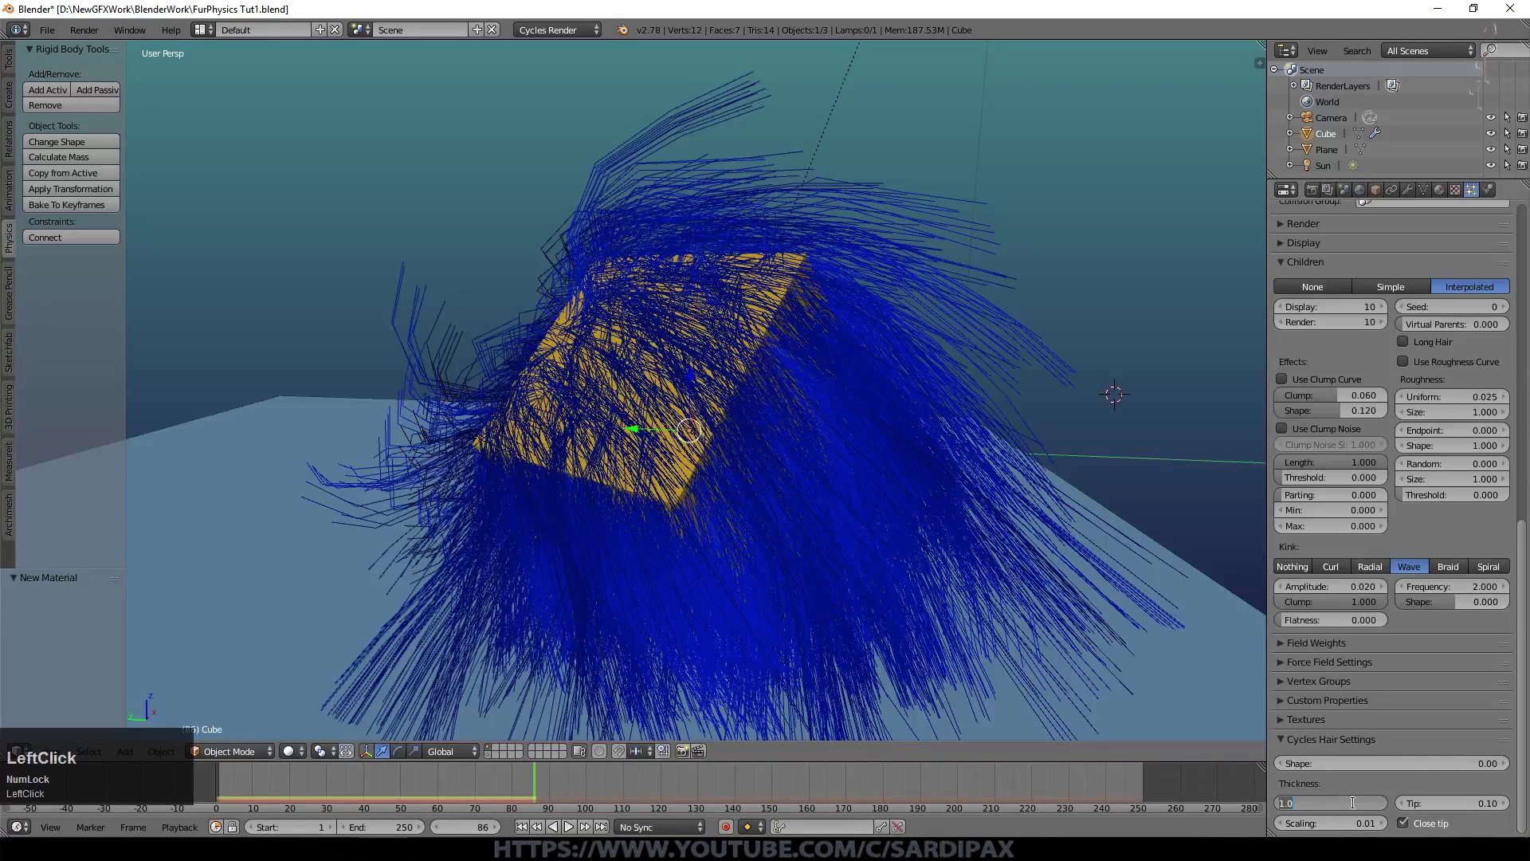
type(".45")
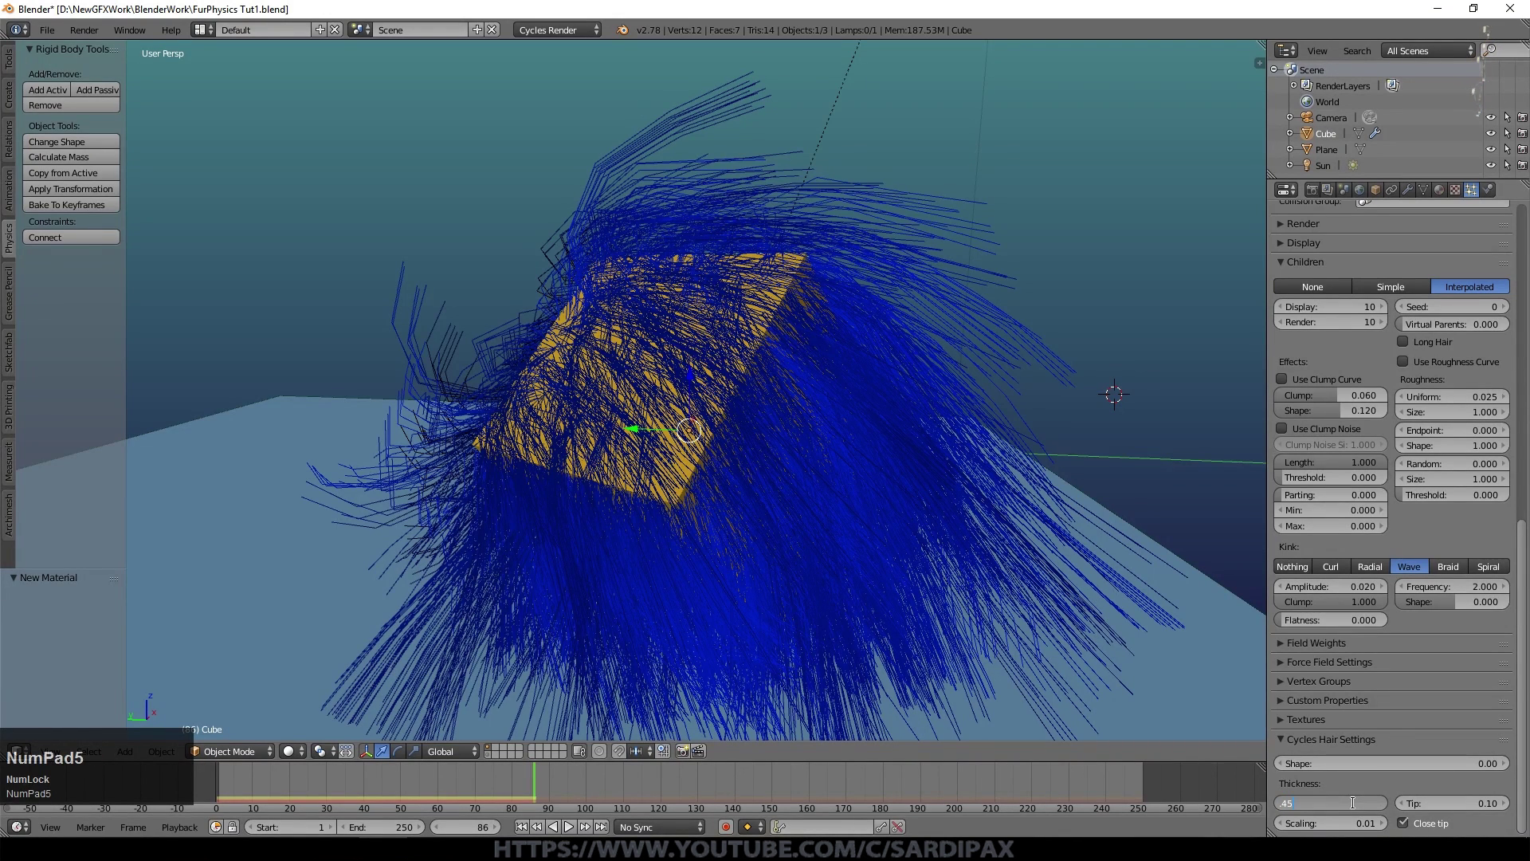
key("Return")
- Play the simulation from the first frame to check the child hairs' movement, stopping just after the cube's impact
scroll(532, 708, "down", 3)
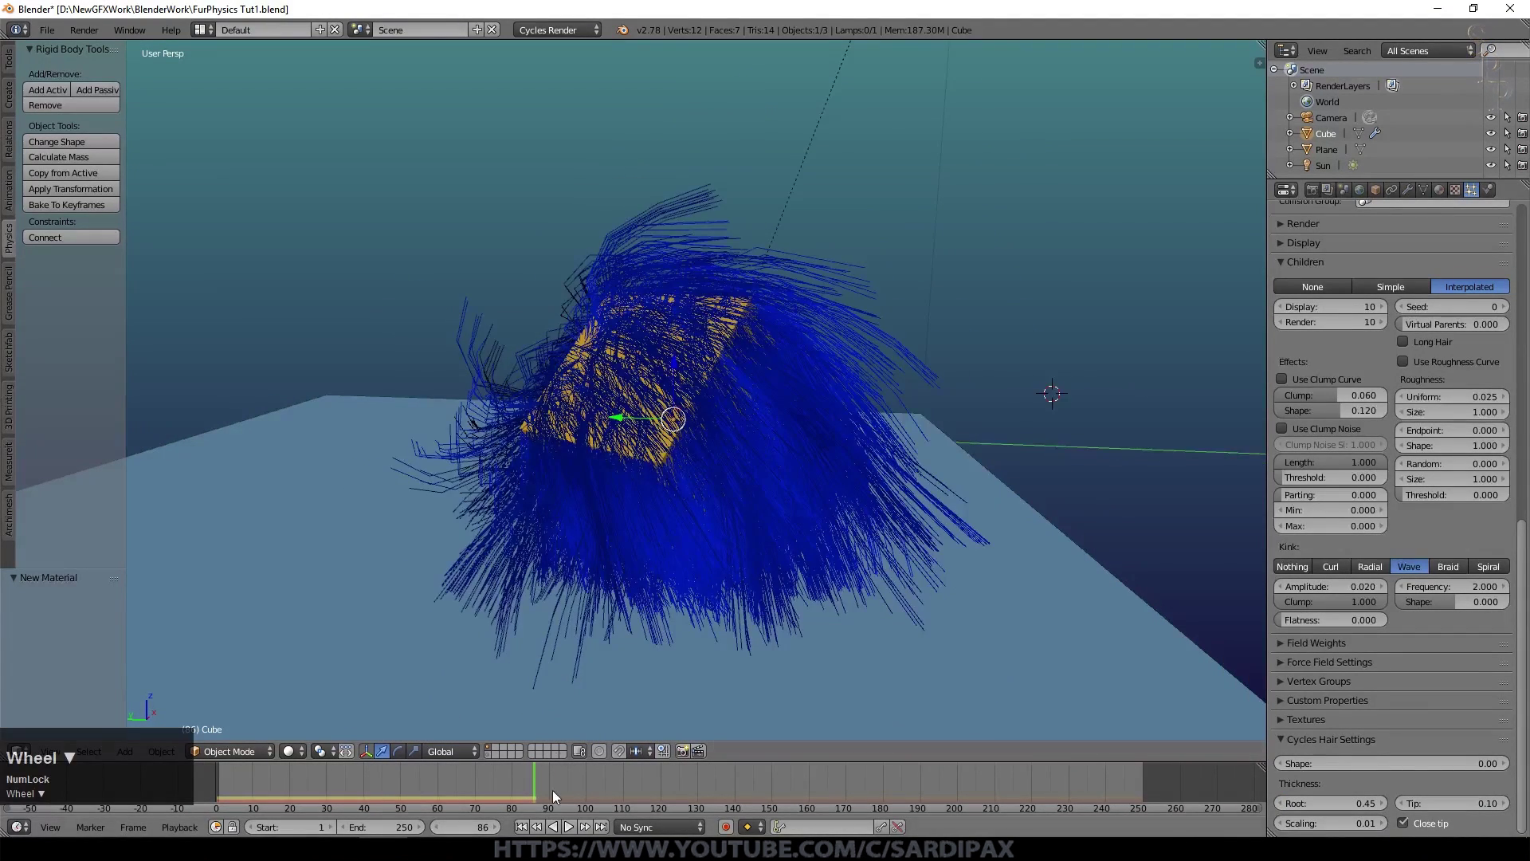
left_click(522, 826)
left_click(568, 826)
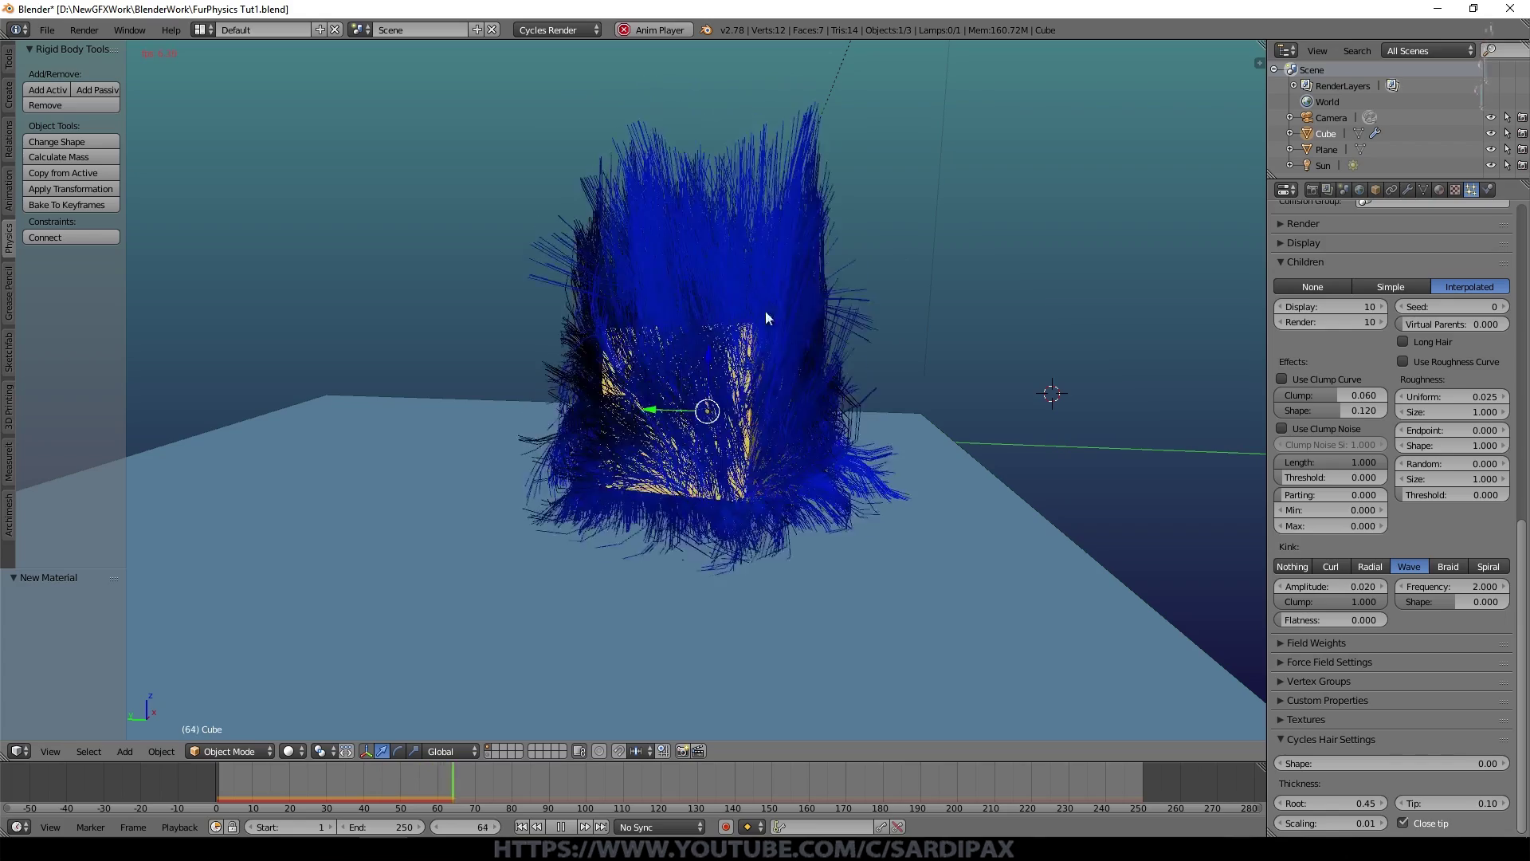
left_click(562, 824)
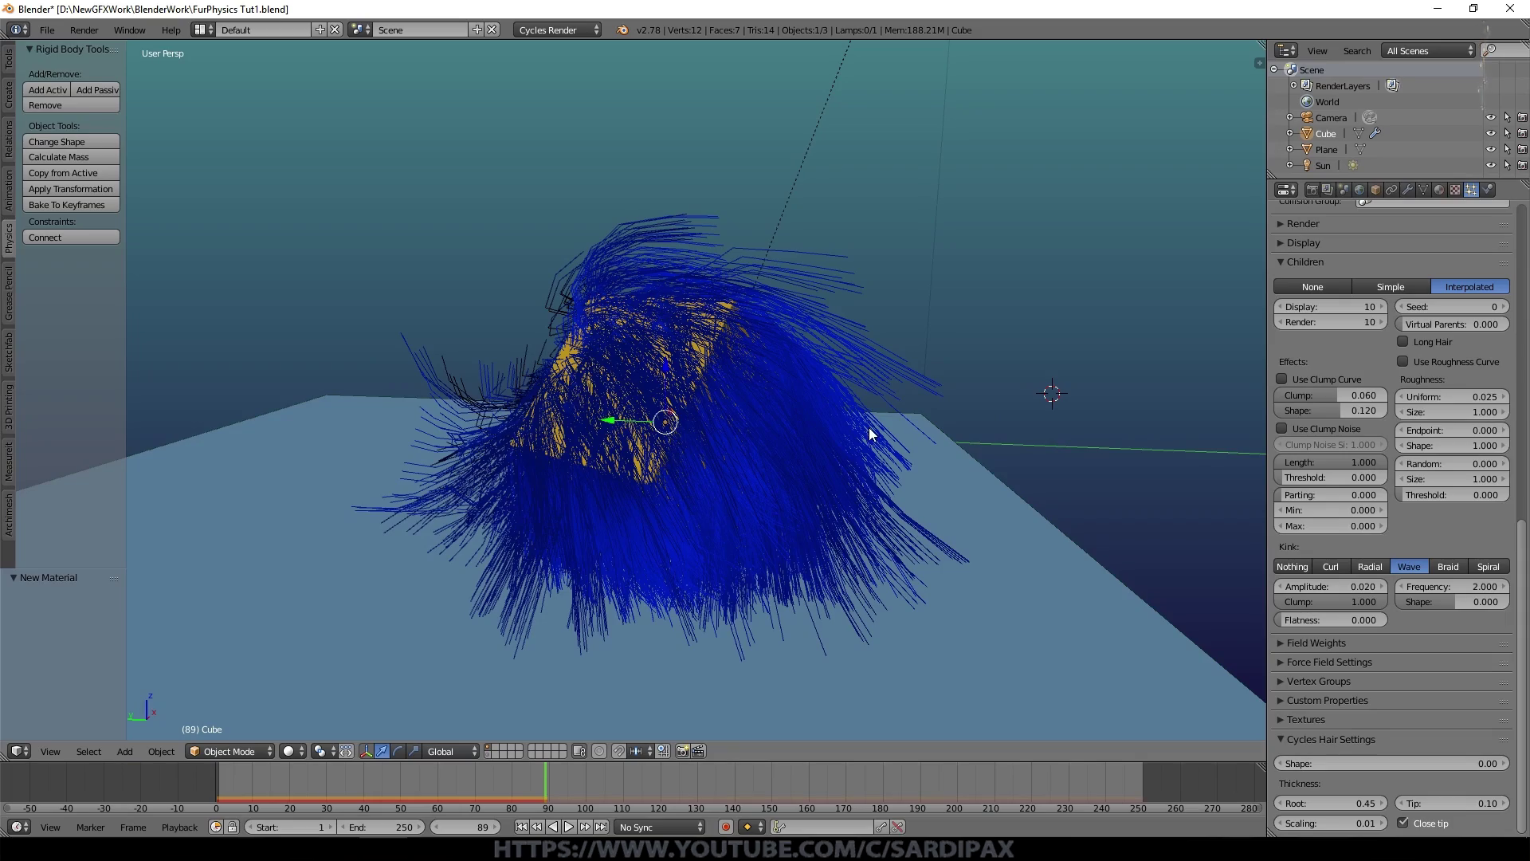
- Preview the hairy cube in Rendered shading up close, and return to Solid shading
key("shift+z")
scroll(766, 437, "up", 5)
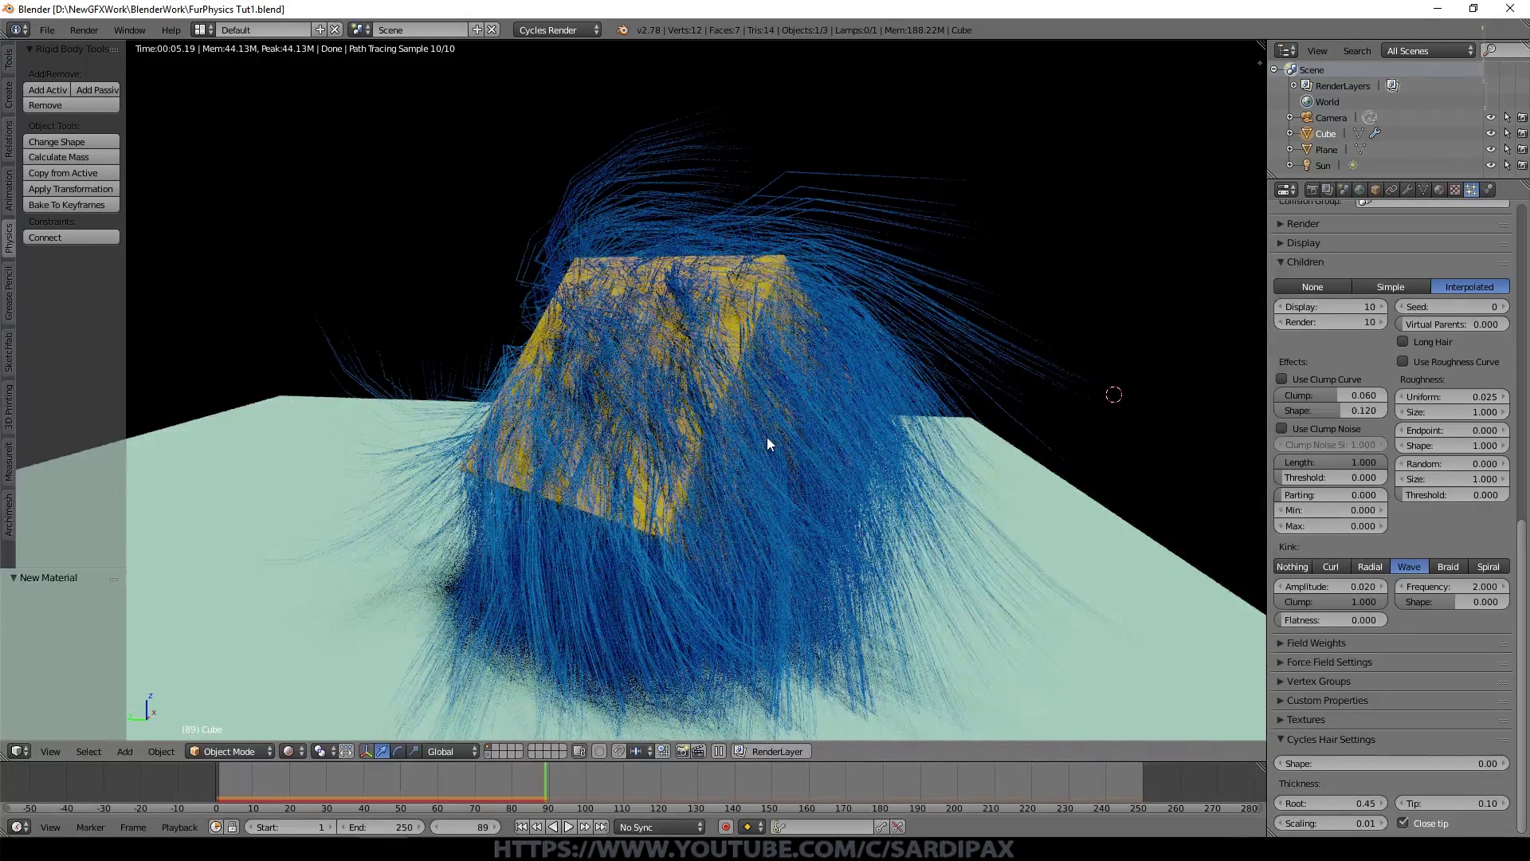
key("shift+z")
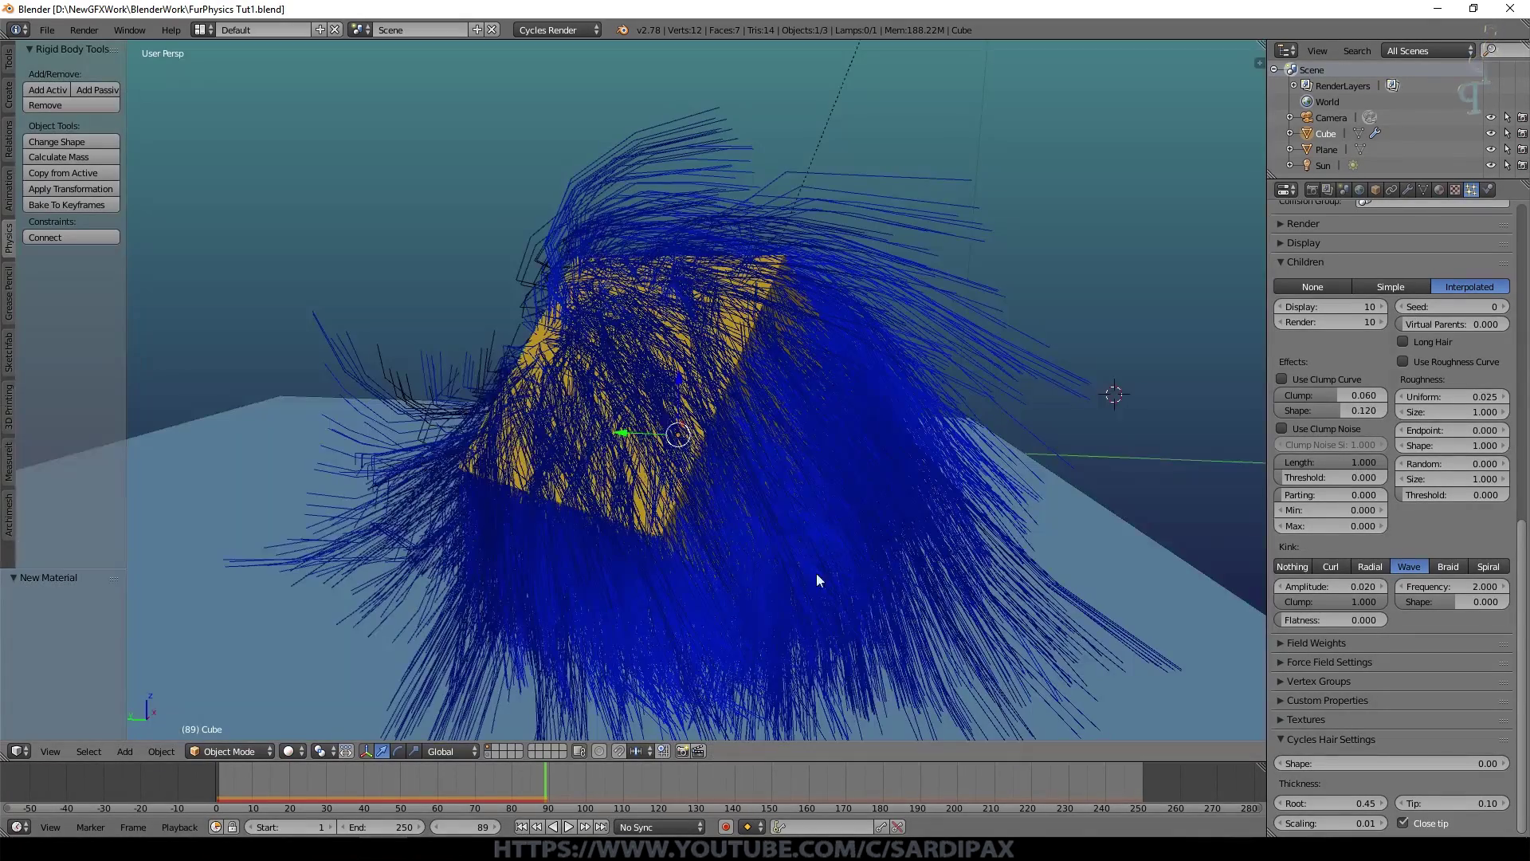
- Play the rest of the cube's fall with the whole plane in view, and return to the first frame
left_click(571, 826)
scroll(622, 486, "down", 5)
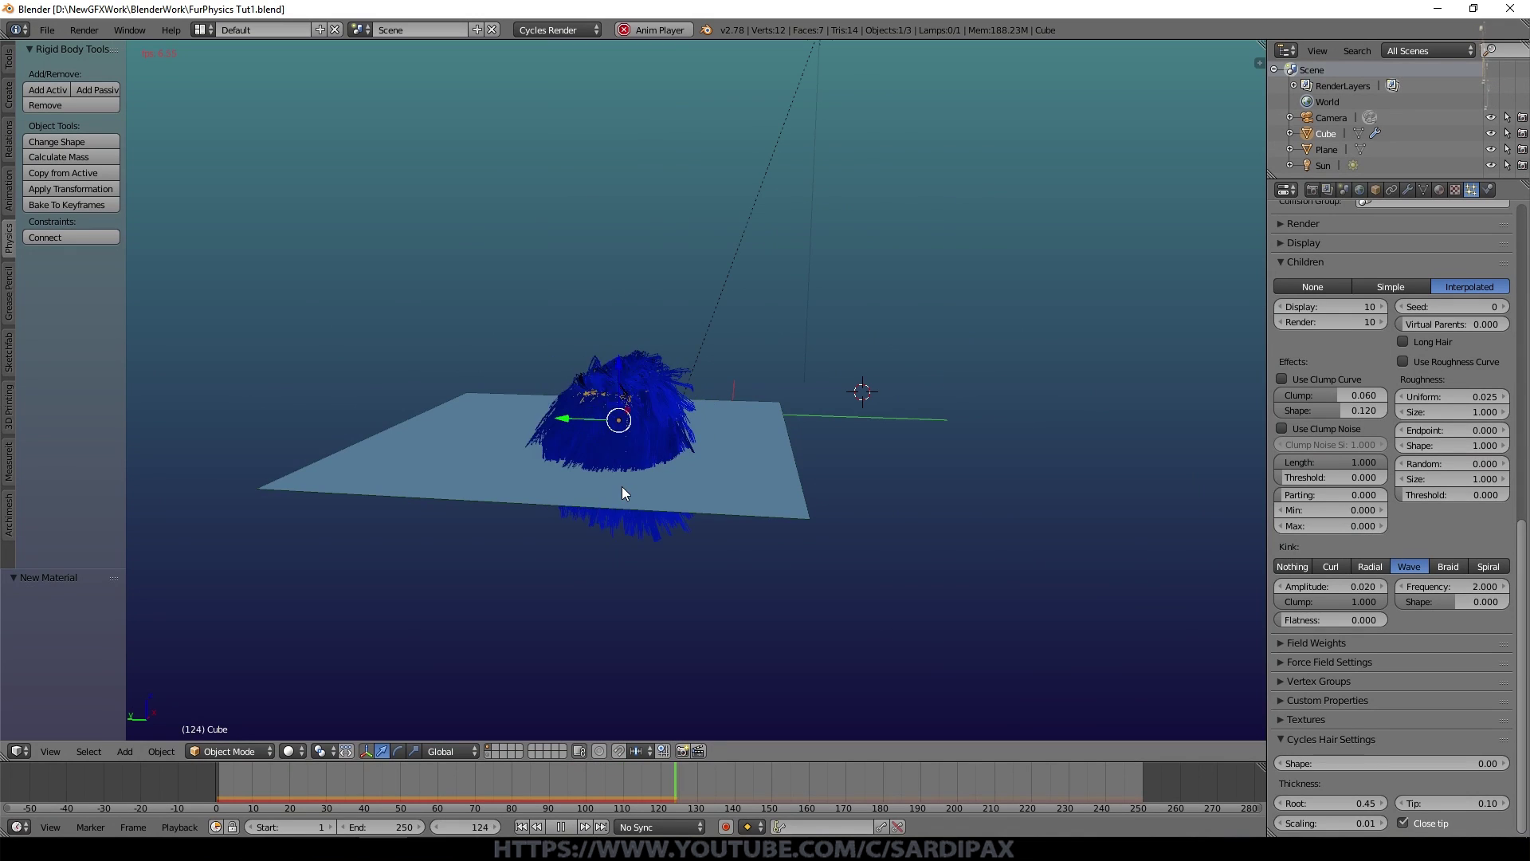
left_click(561, 826)
left_click(522, 826)
- Expand the particle system's Emission settings and set the hair length to 1
scroll(1480, 341, "up", 10)
scroll(1481, 341, "up", 7)
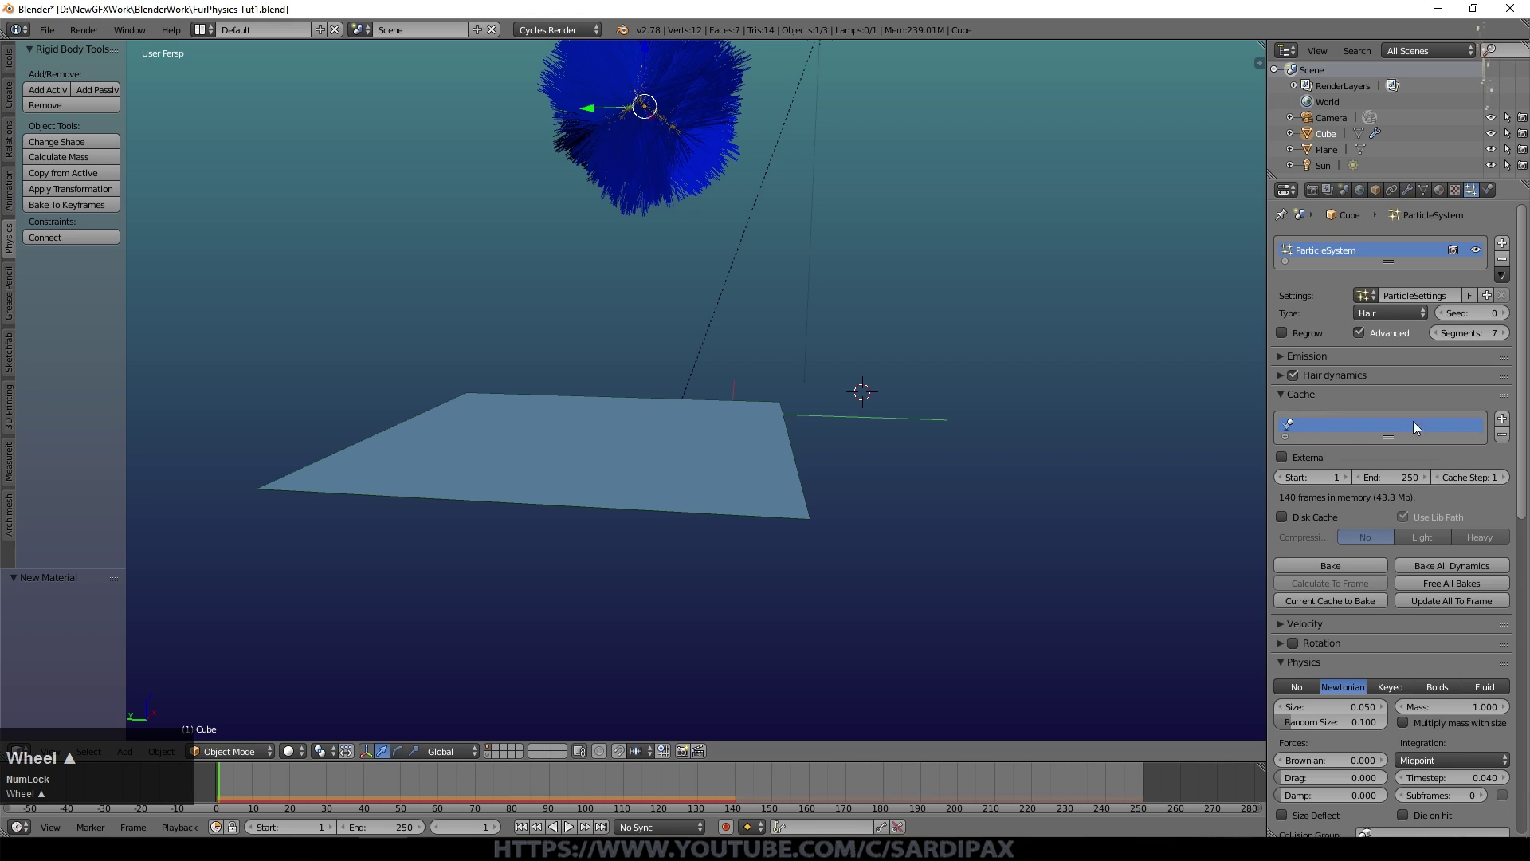
left_click(1422, 355)
left_click(1459, 380)
type("1")
key("Return")
- Play the simulation to check how the hair of the new length settles, and stop it
left_click(568, 826)
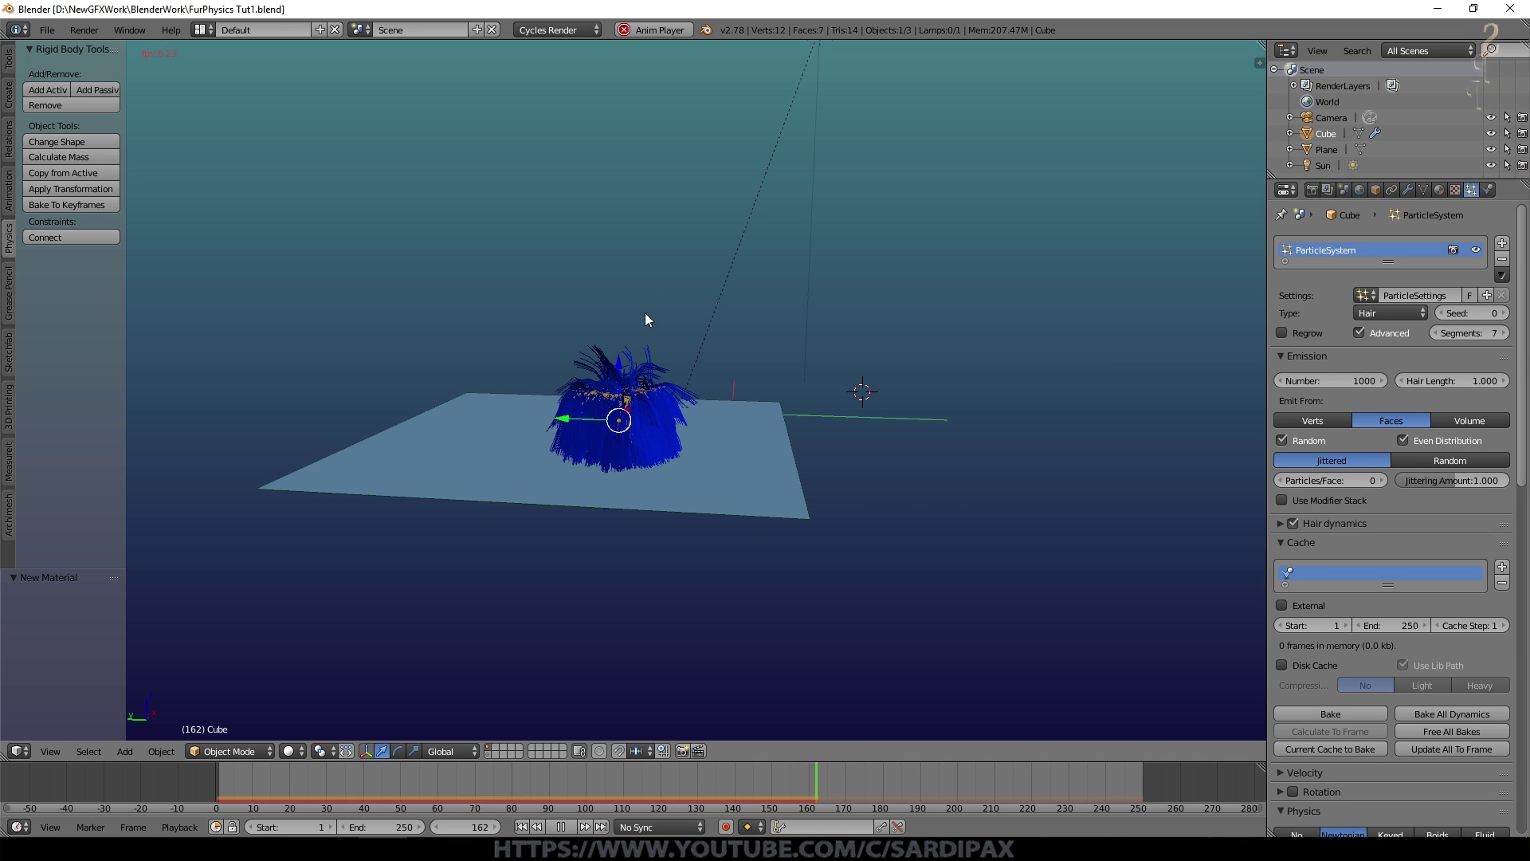
scroll(661, 308, "up", 3)
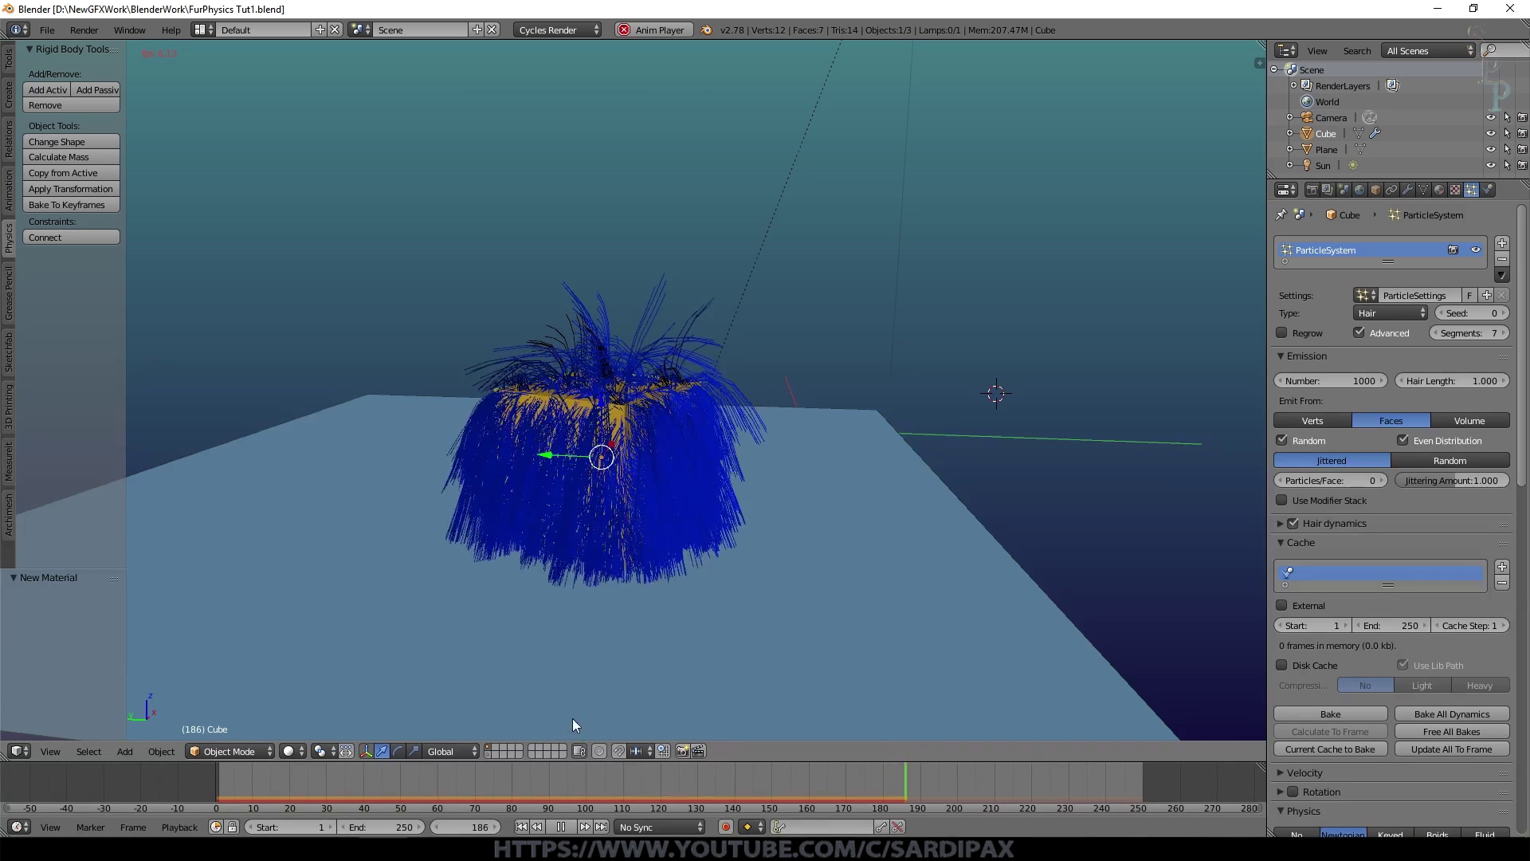
left_click(561, 826)
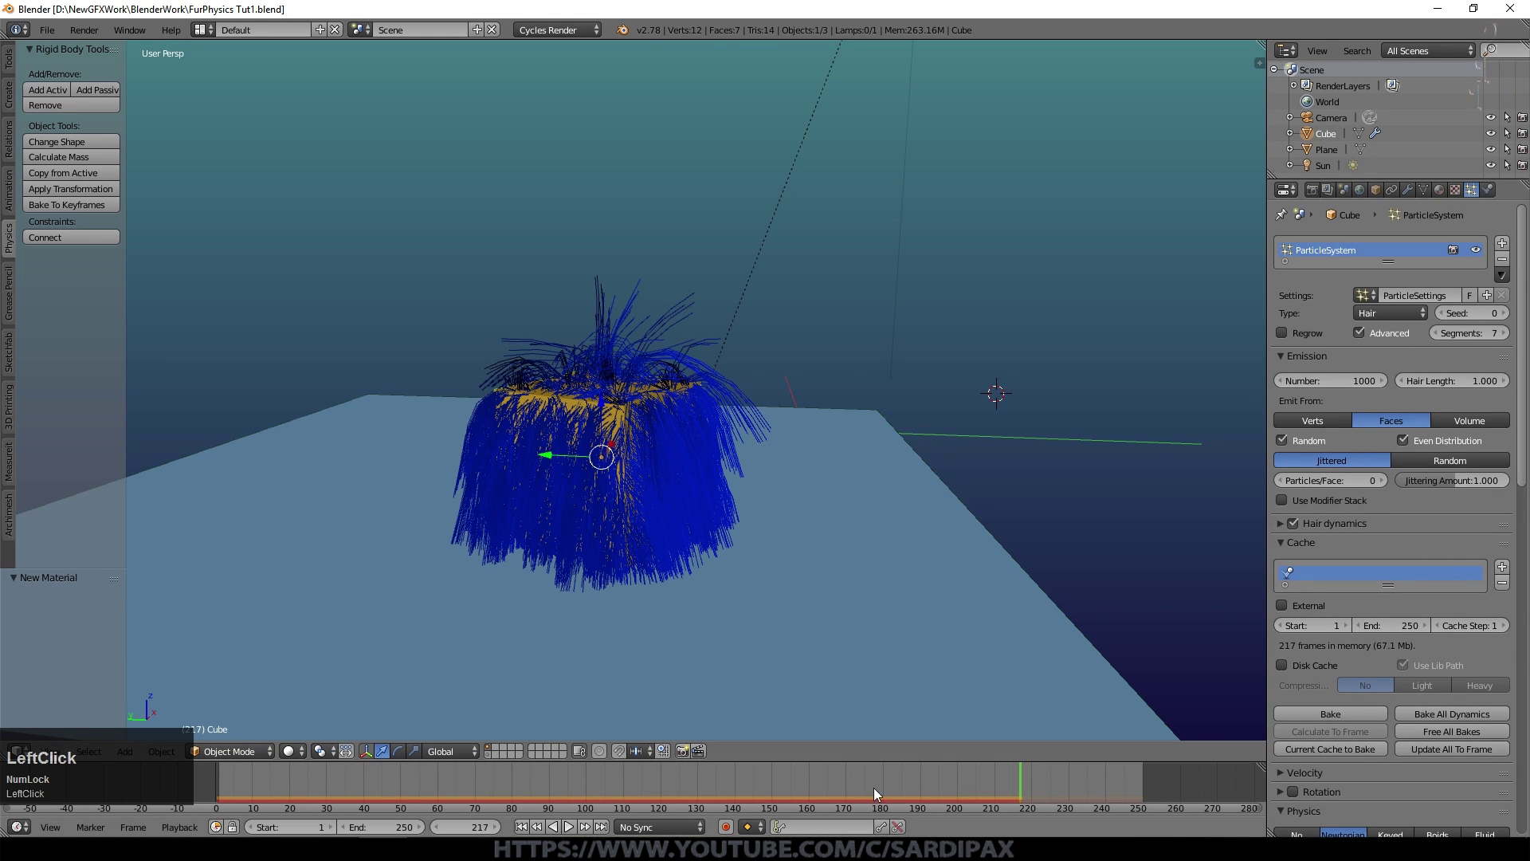
- Set both the timeline's end frame and the hair cache's end frame to 400
left_click(381, 826)
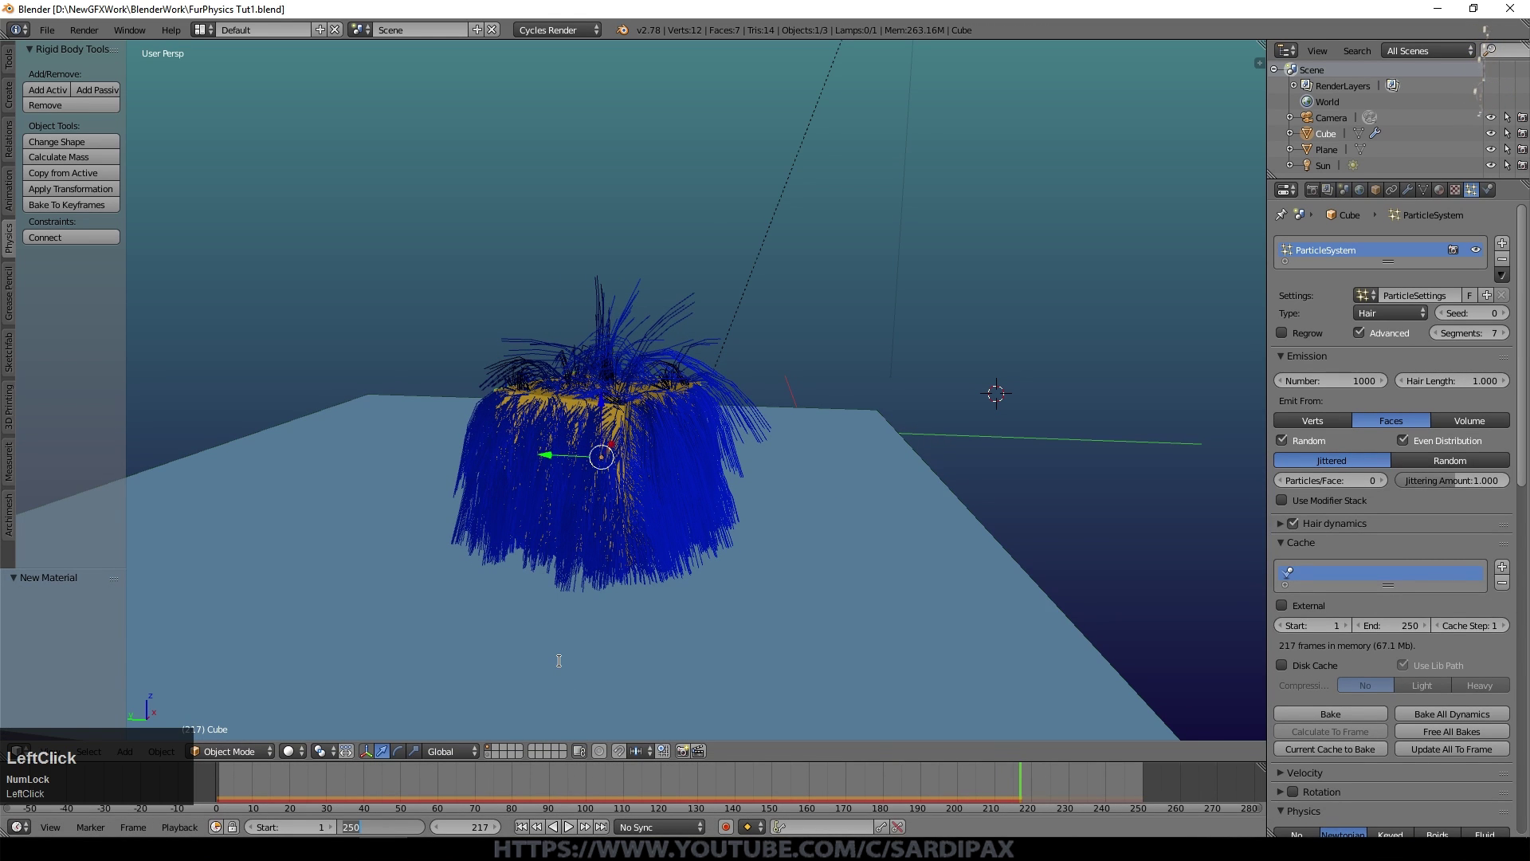
type("400")
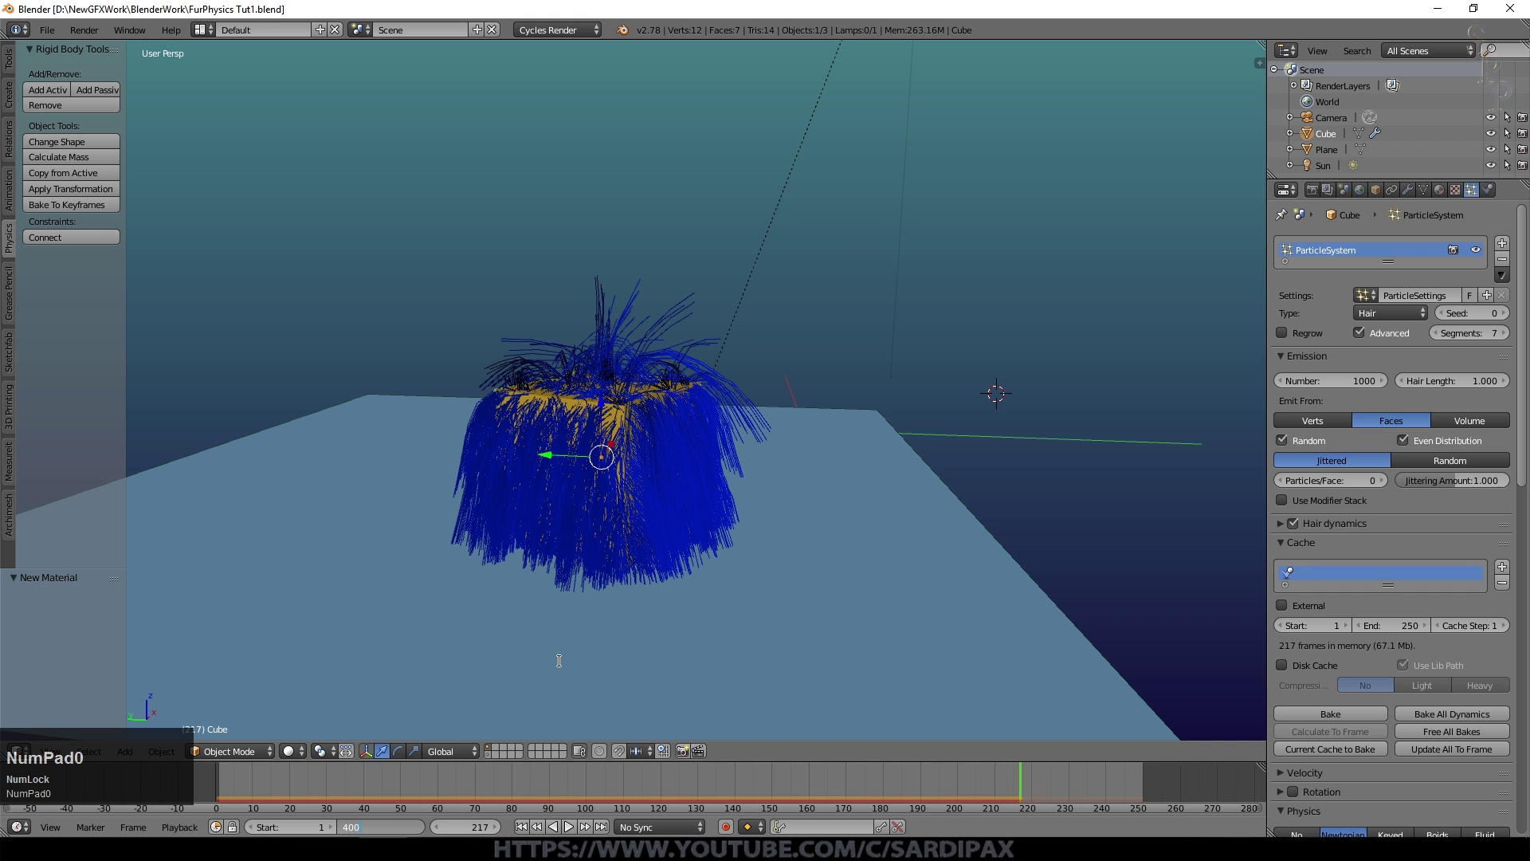
key("Return")
scroll(1387, 444, "down", 1)
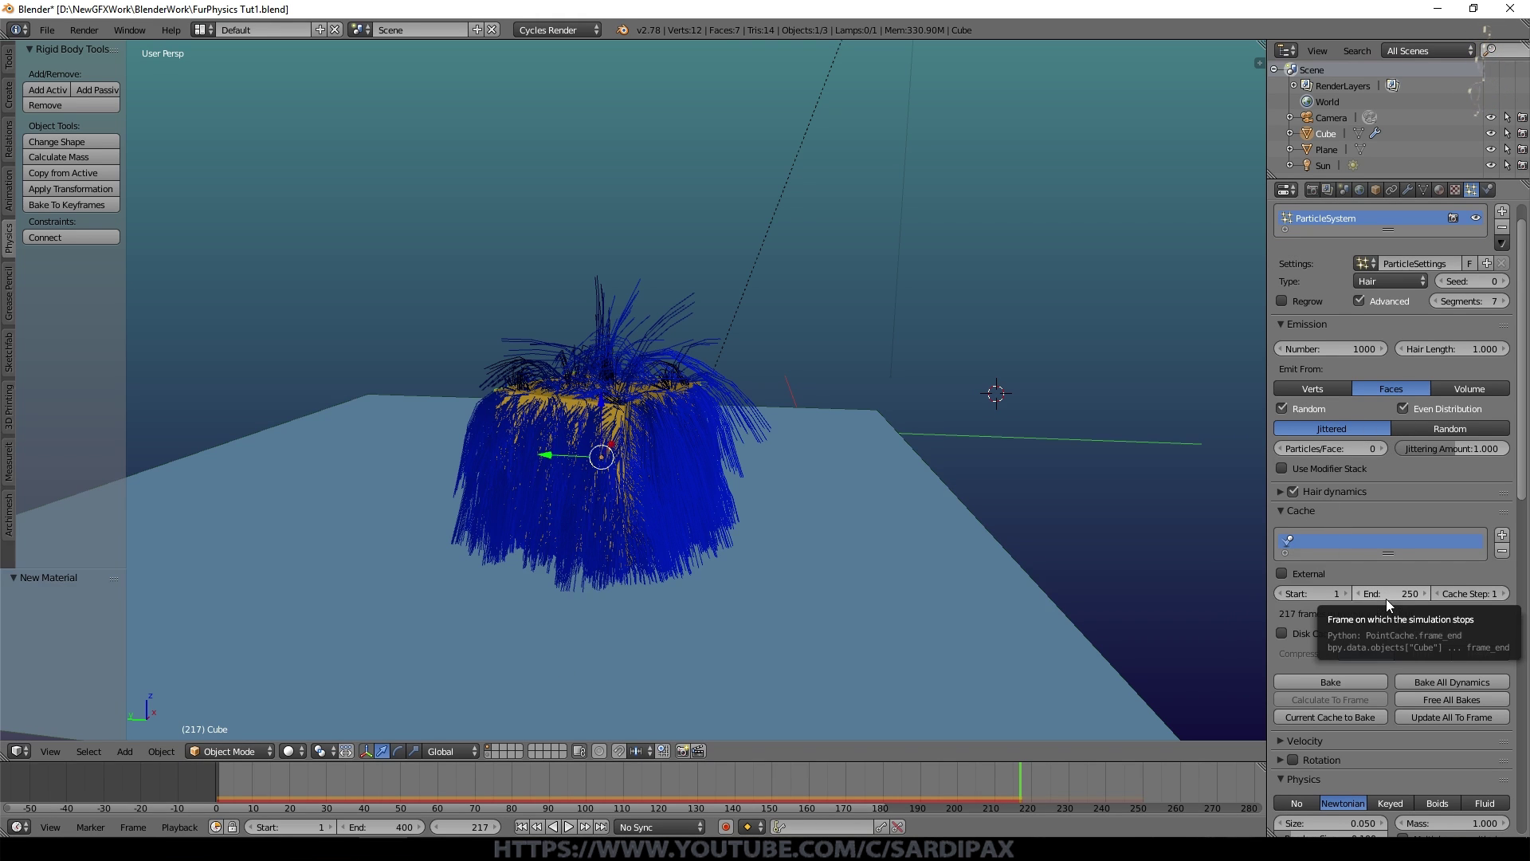
scroll(1135, 774, "down", 3)
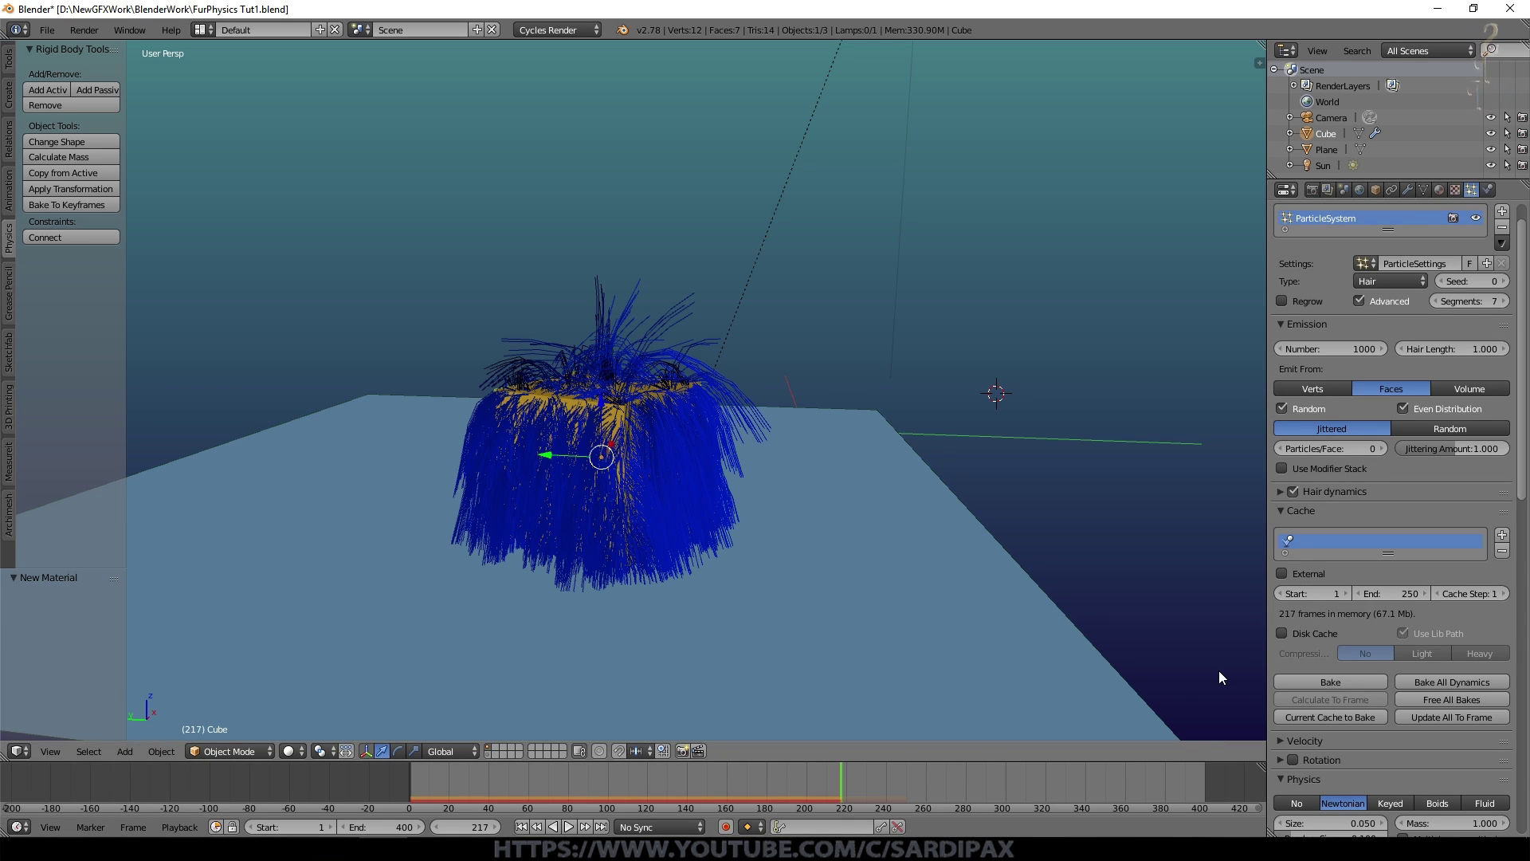
left_click(1384, 593)
type("400")
key("KP_Enter")
- Play the extended simulation onward, viewing the settled cube from above, then pause and resume the playback
left_click(568, 826)
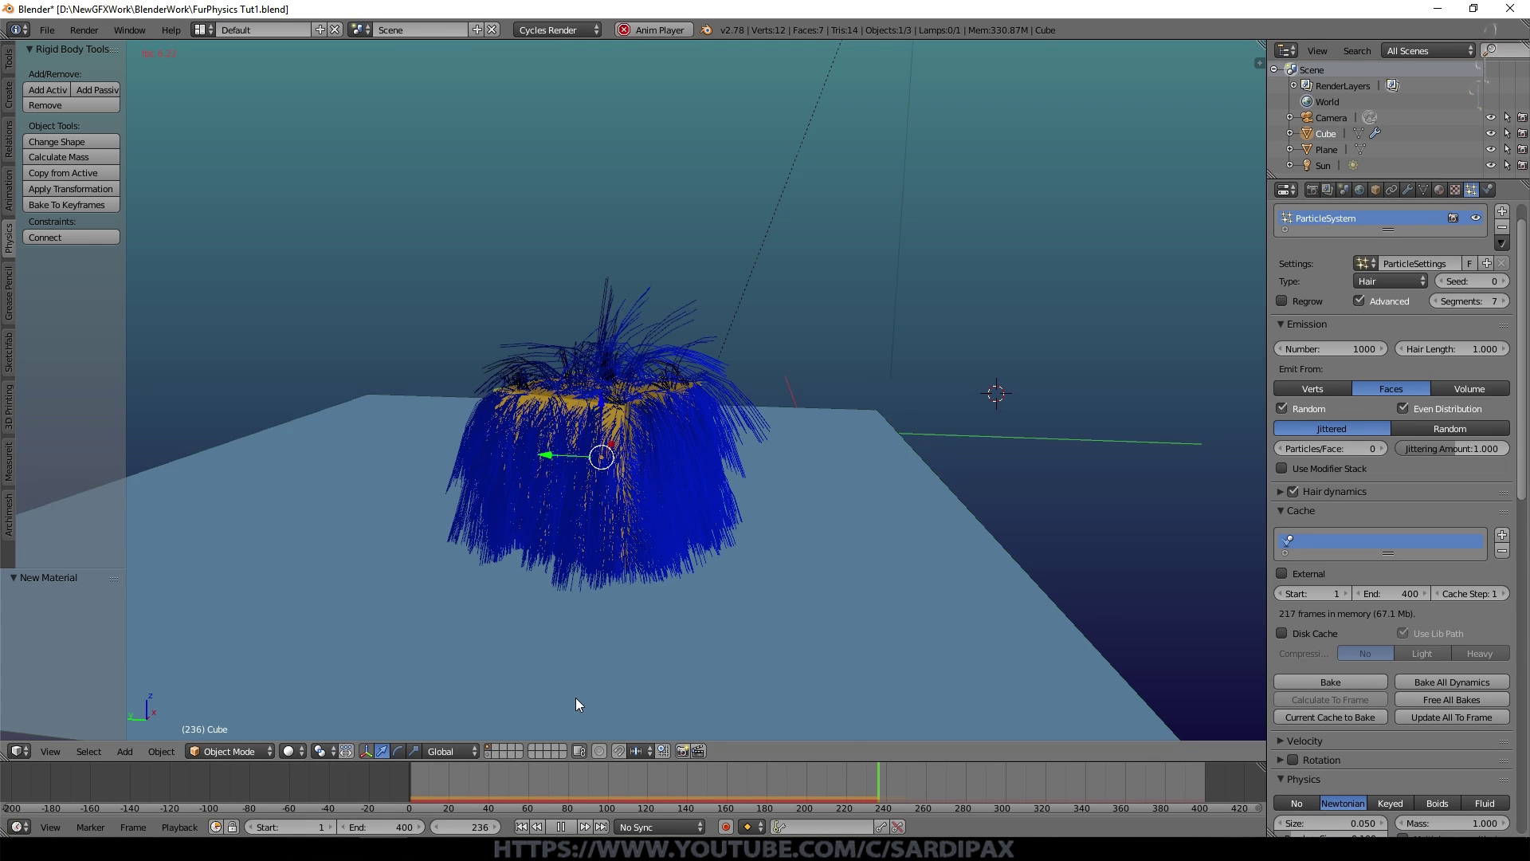
middle_click_drag(626, 342, 655, 373)
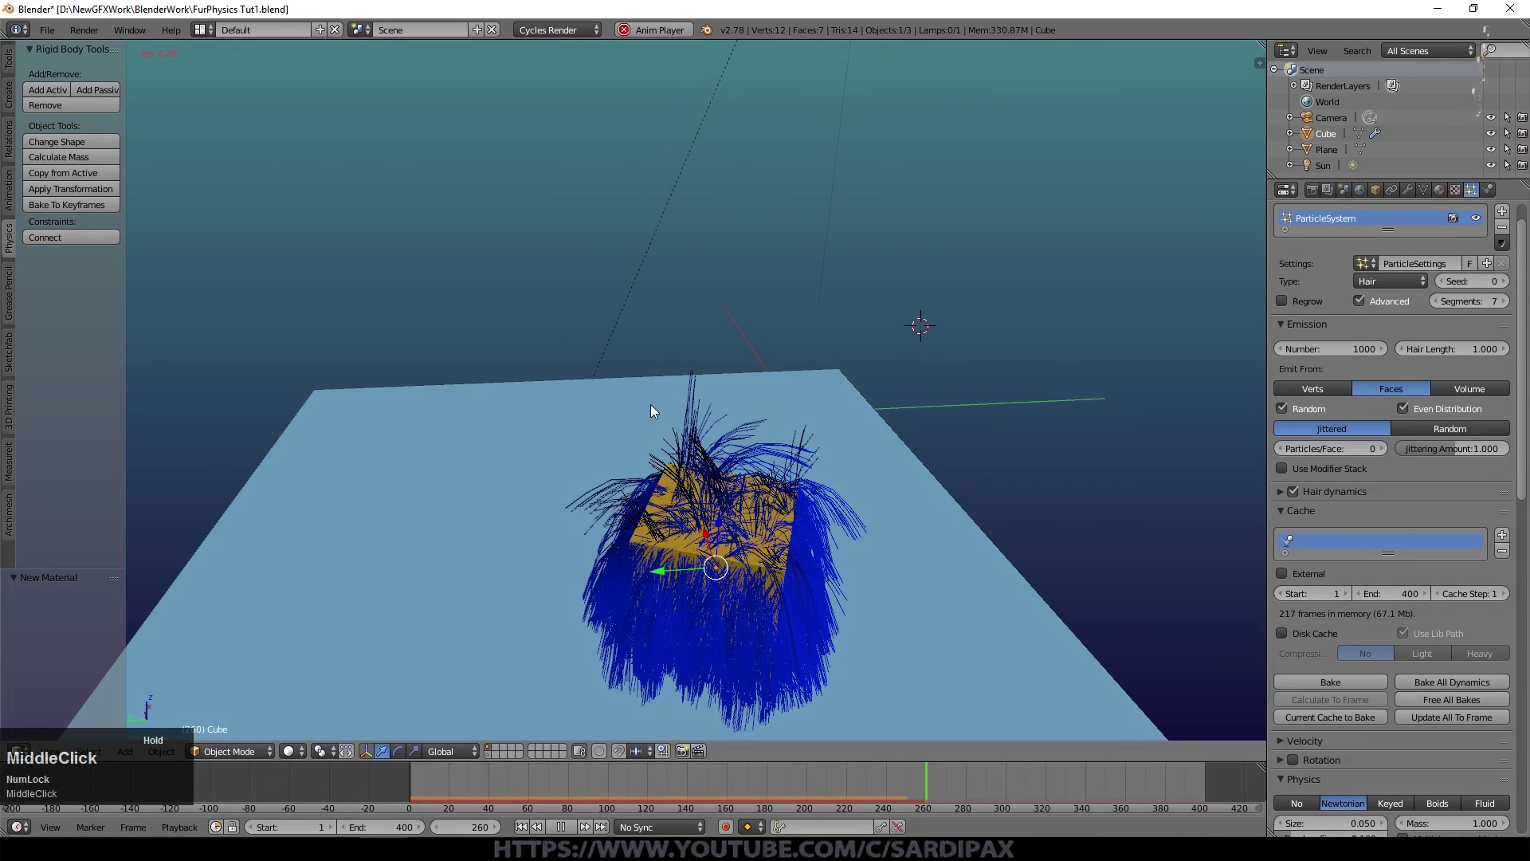
left_click(982, 786)
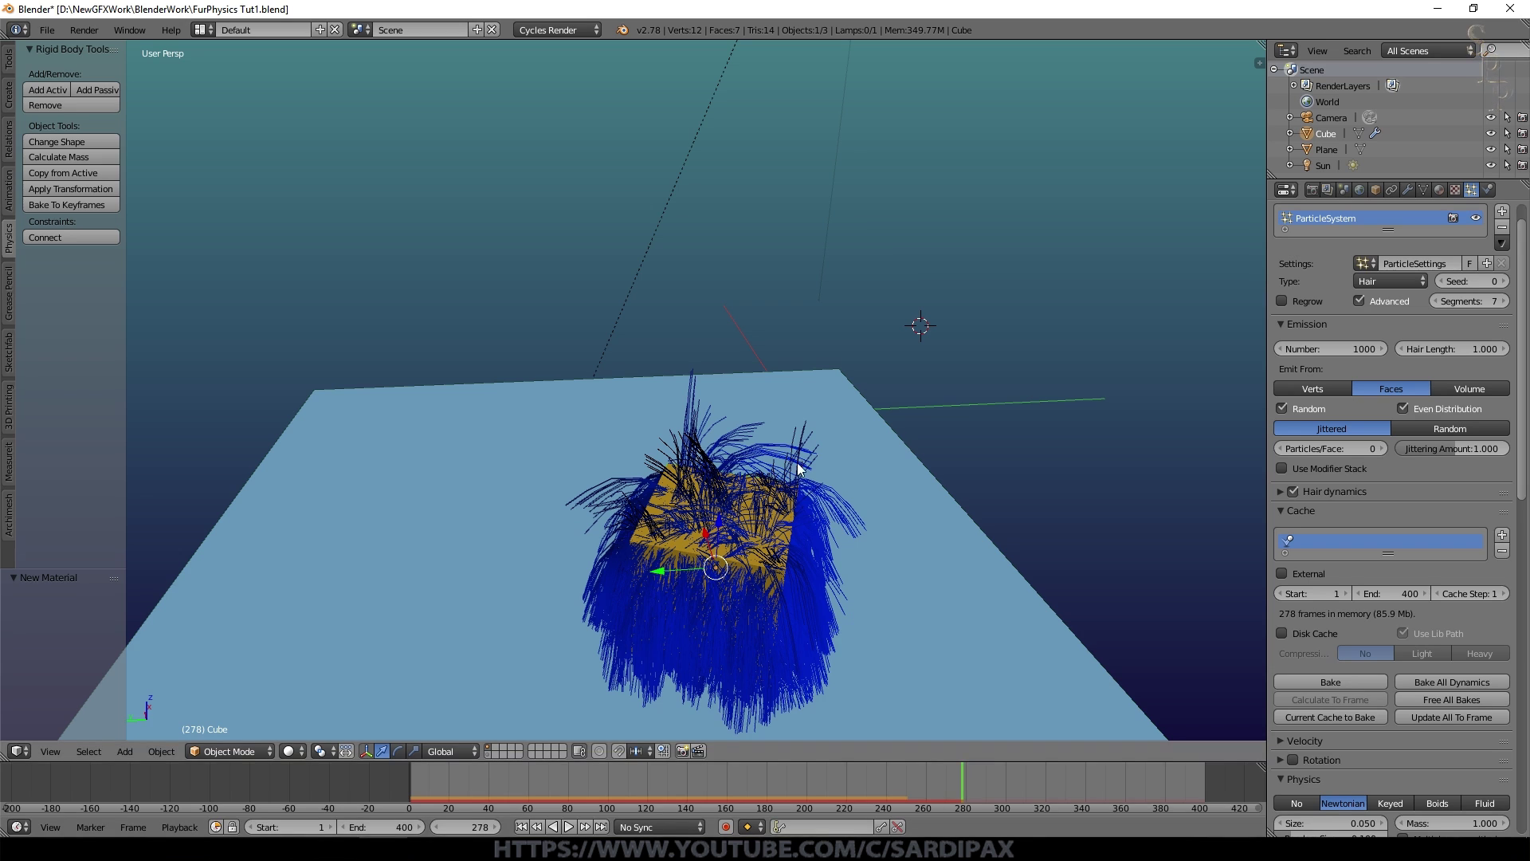
left_click(571, 830)
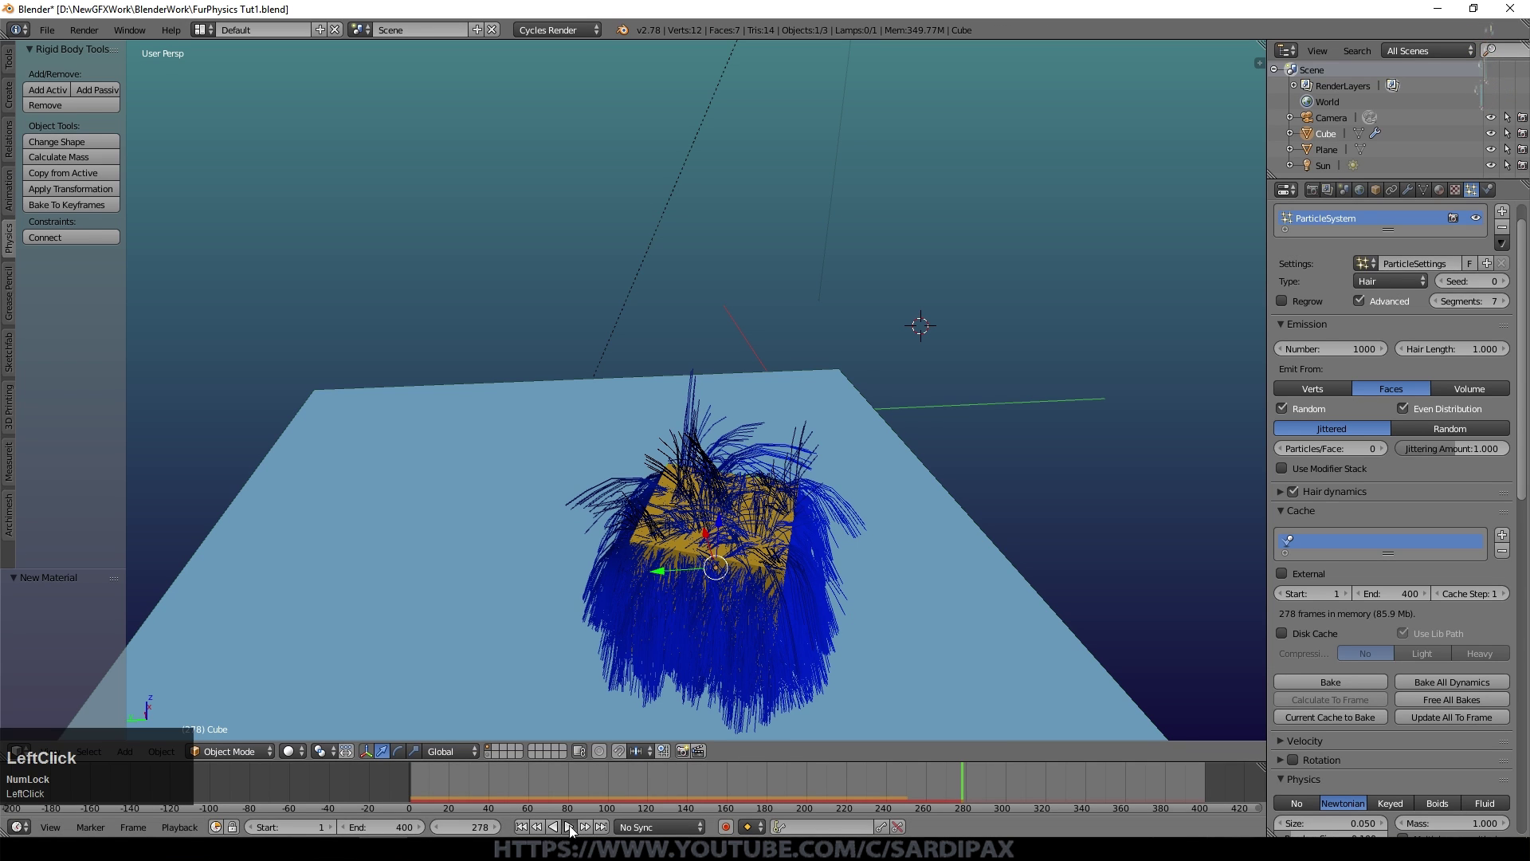
- Set the end frame of the scene's rigid body cache to 400
left_click(1343, 190)
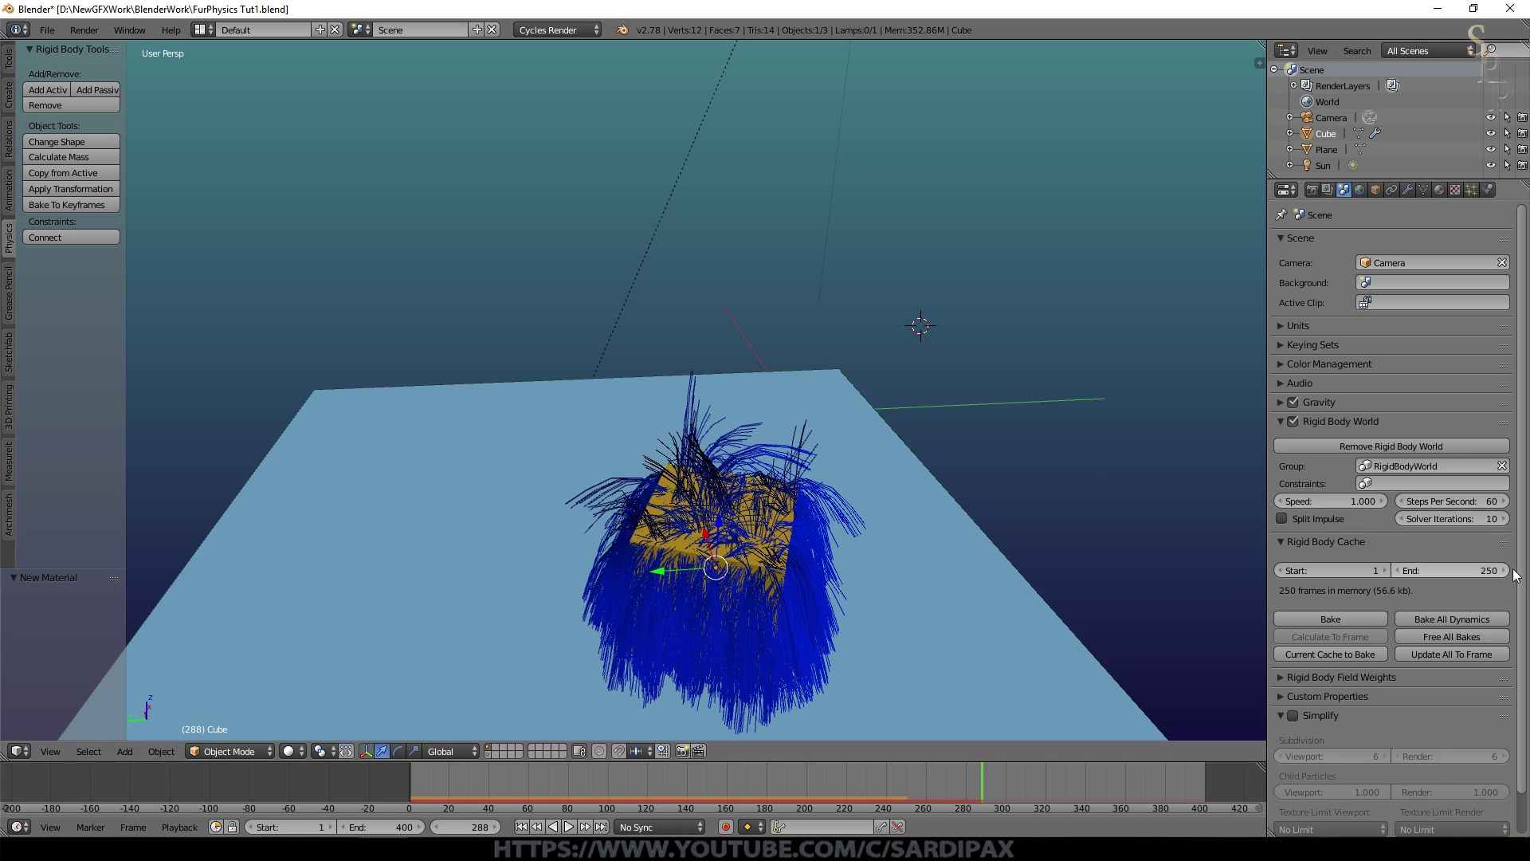
left_click(1452, 572)
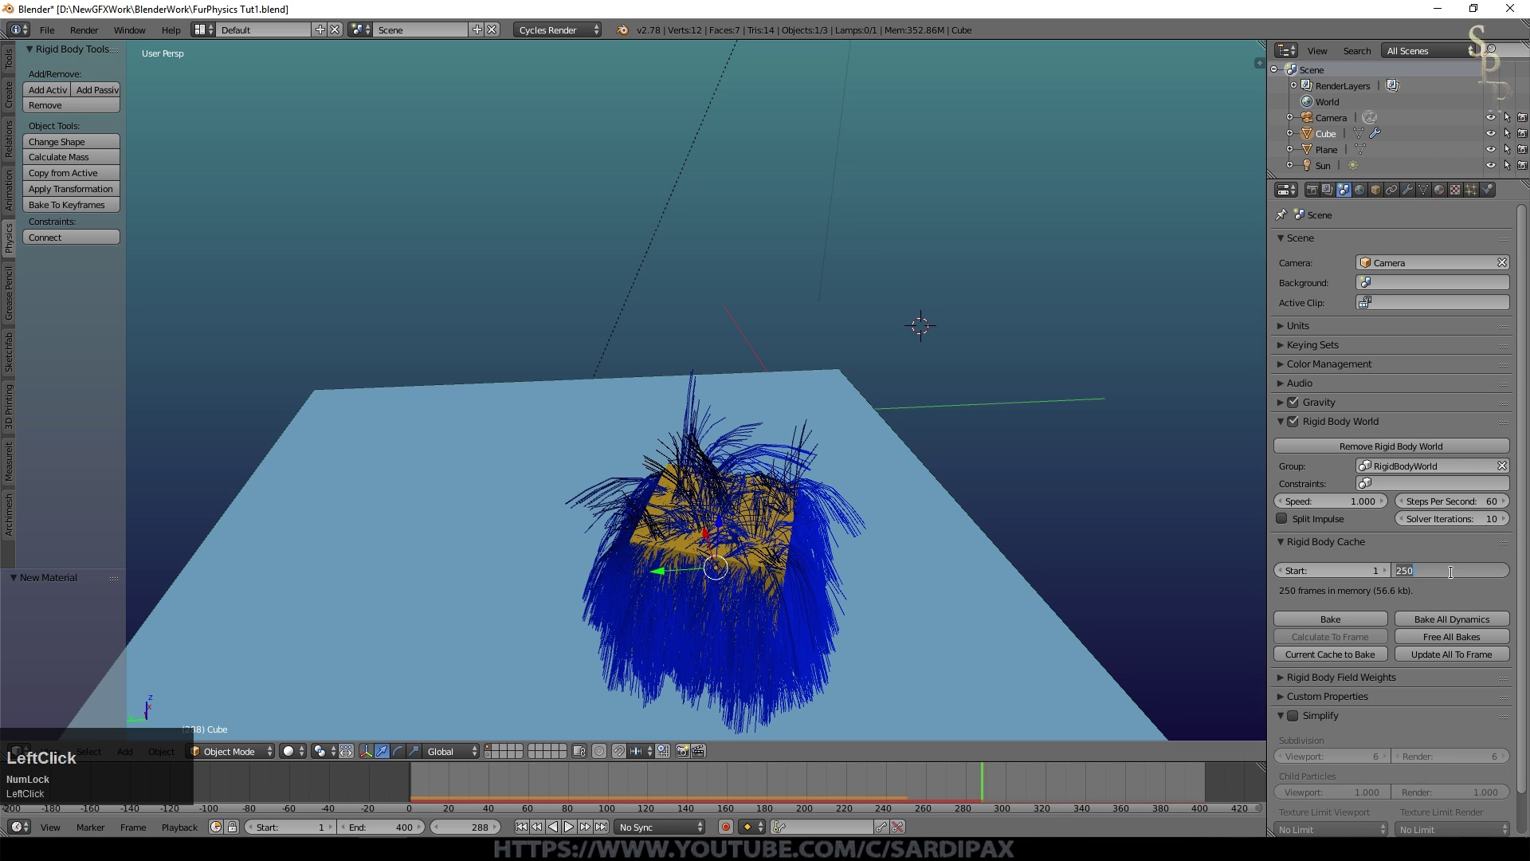
type("400")
key("KP_Enter")
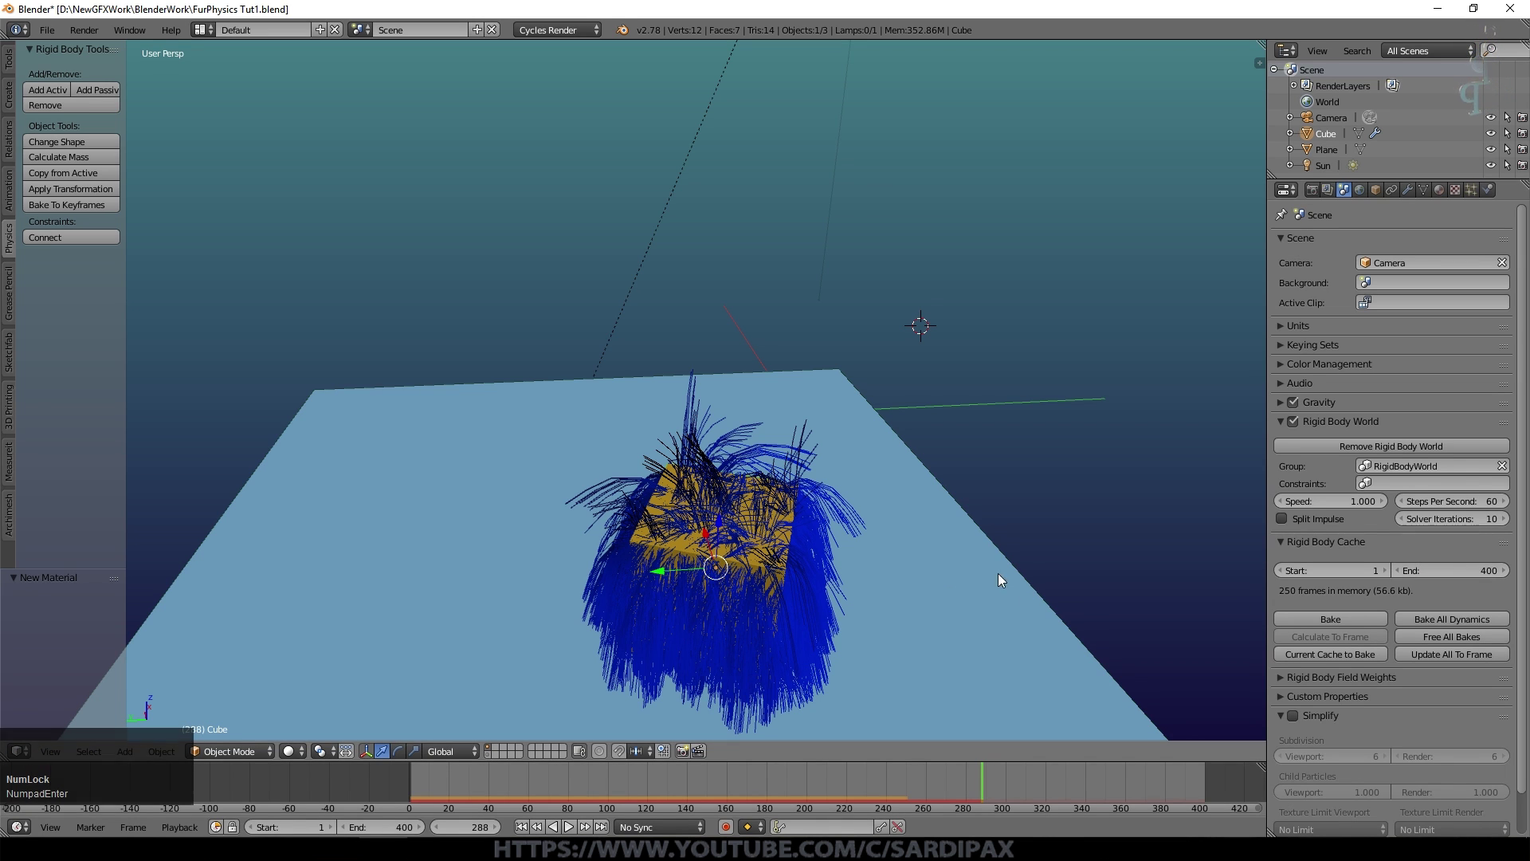
- Rewind the simulation partway, replay it past frame 300 to check the settled cube, and return to frame 1
left_click(553, 826)
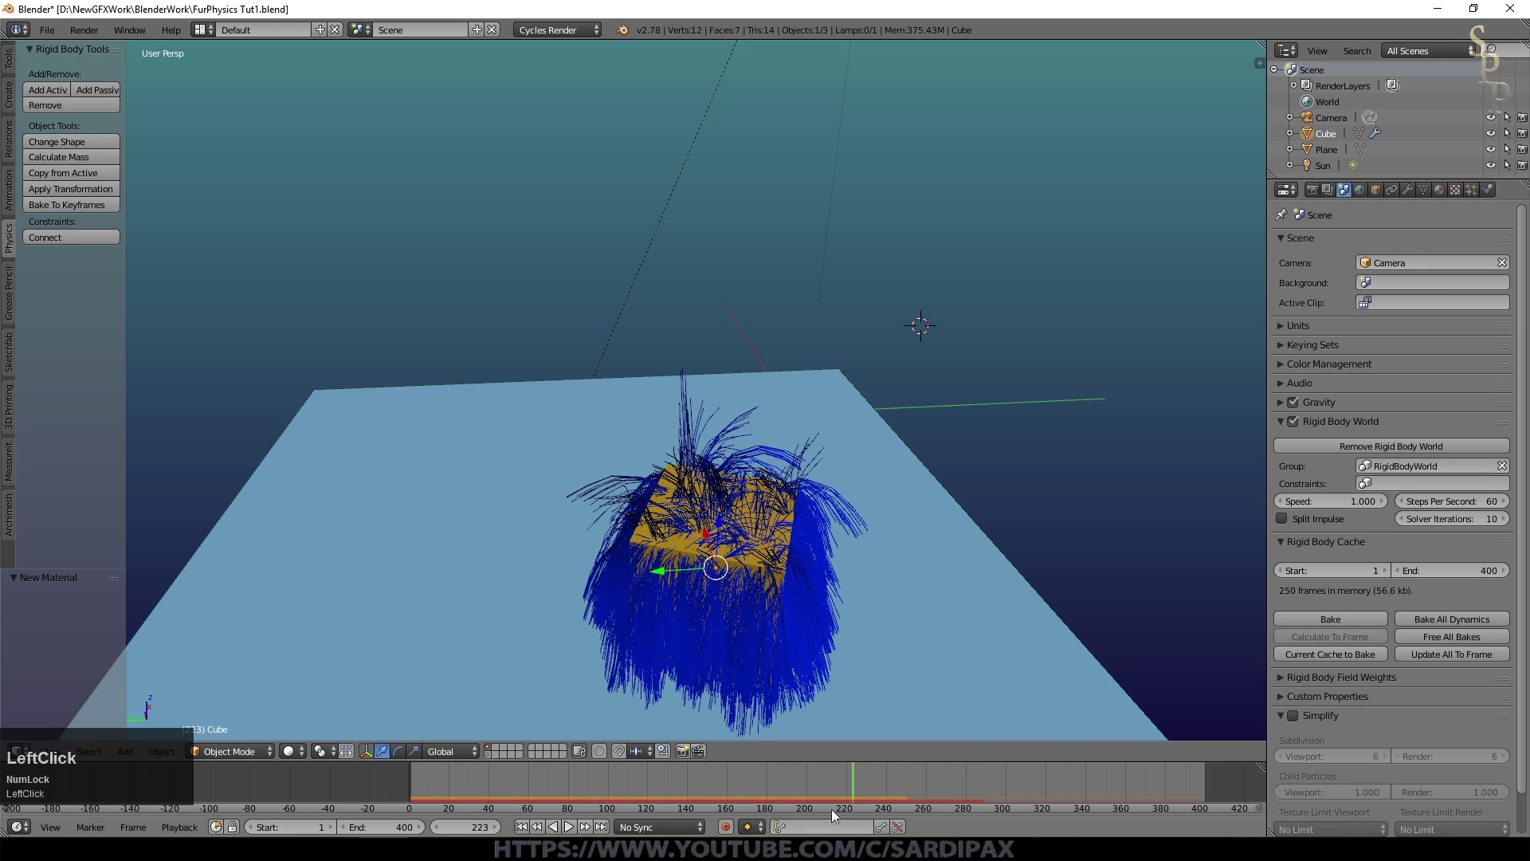
left_click(569, 826)
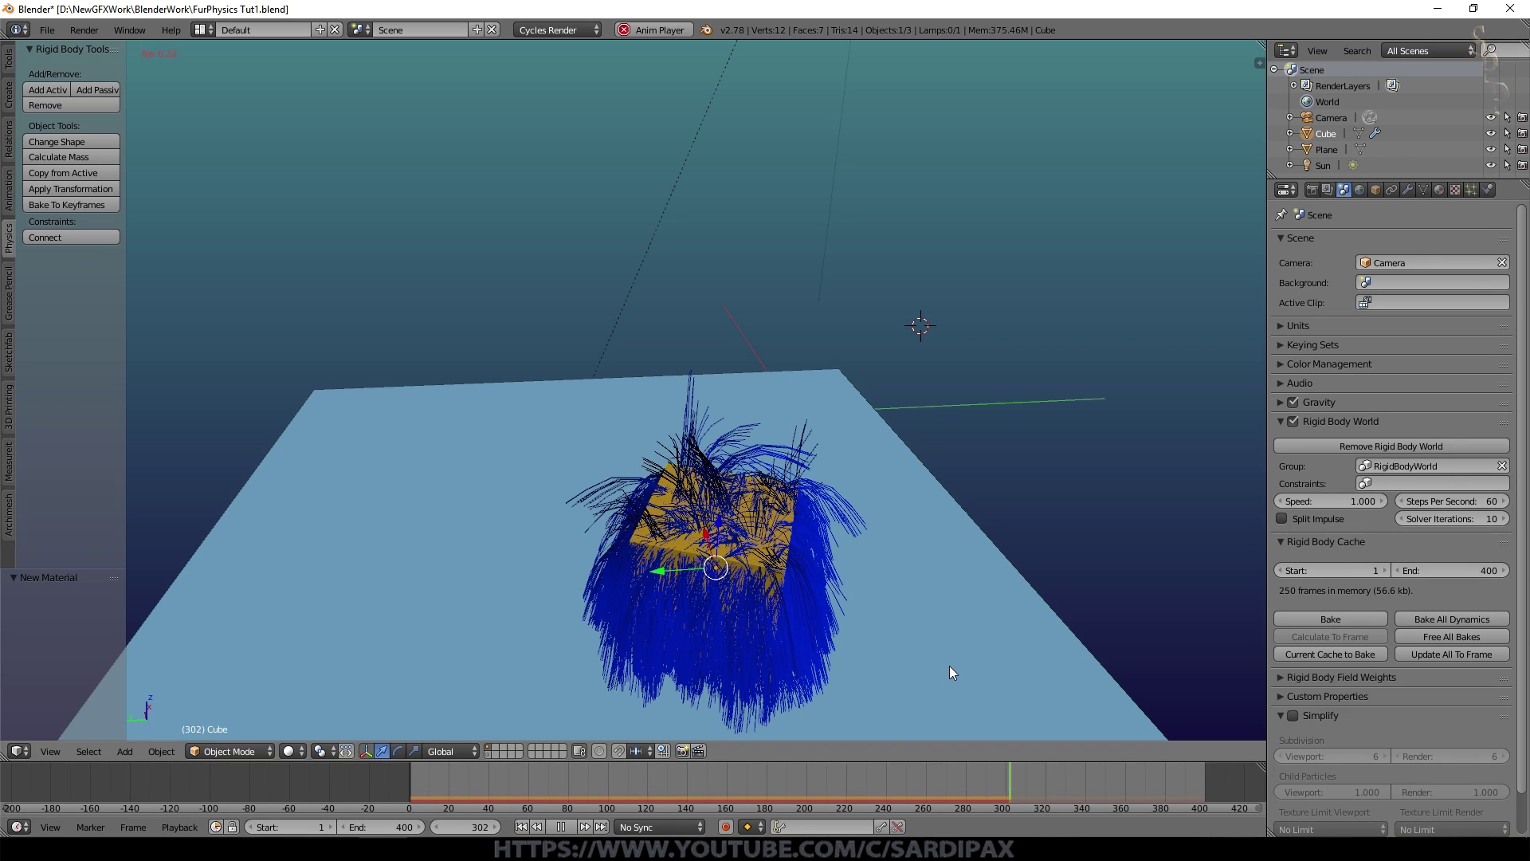
scroll(521, 526, "down", 5)
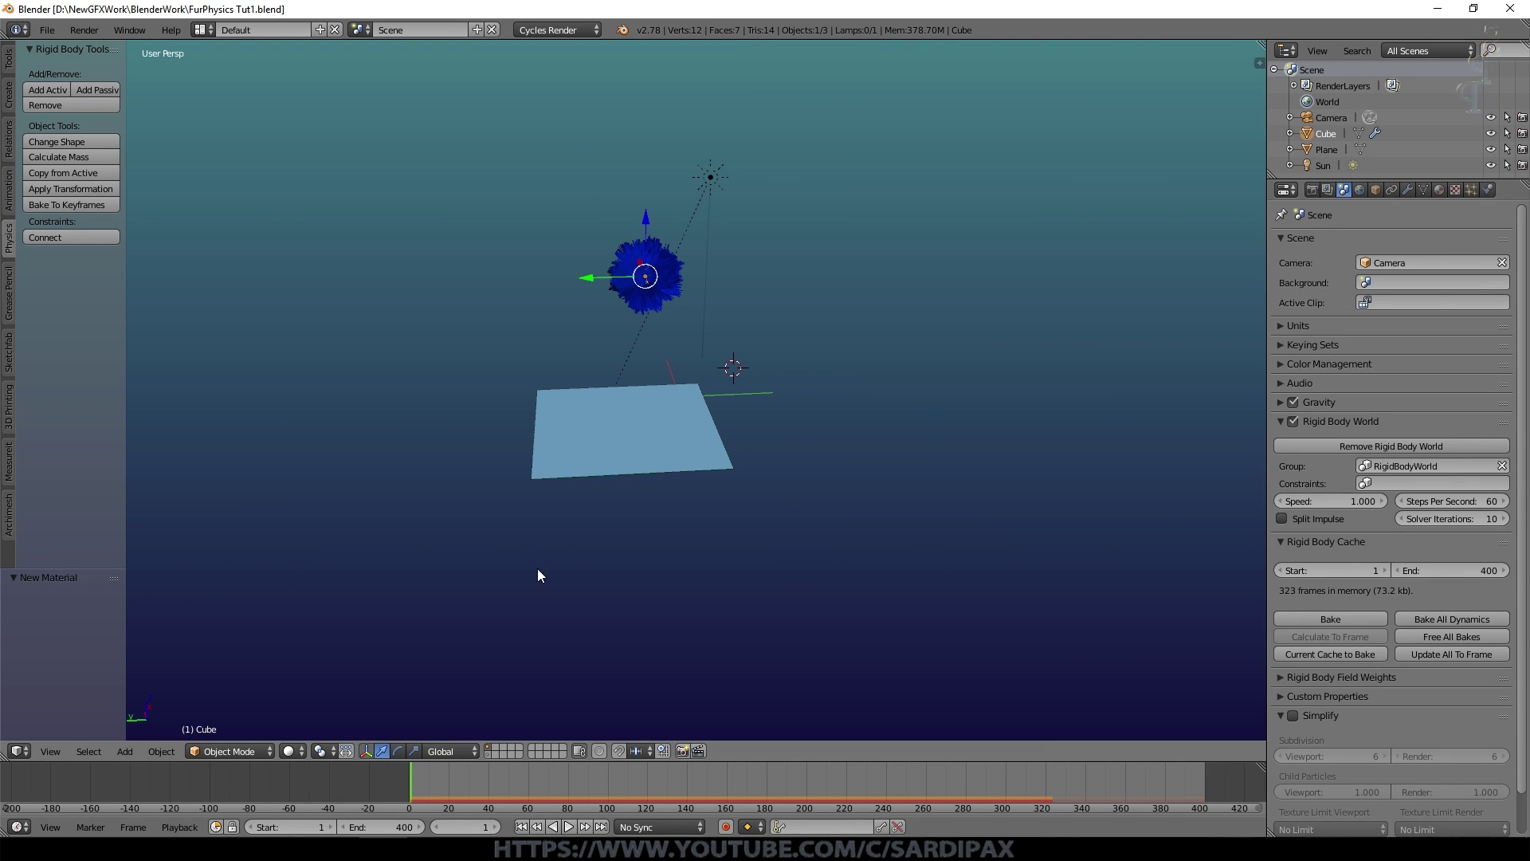
- Add a Wind force field on the plane and scale it up to about 5.8 times its size
scroll(542, 558, "up", 2)
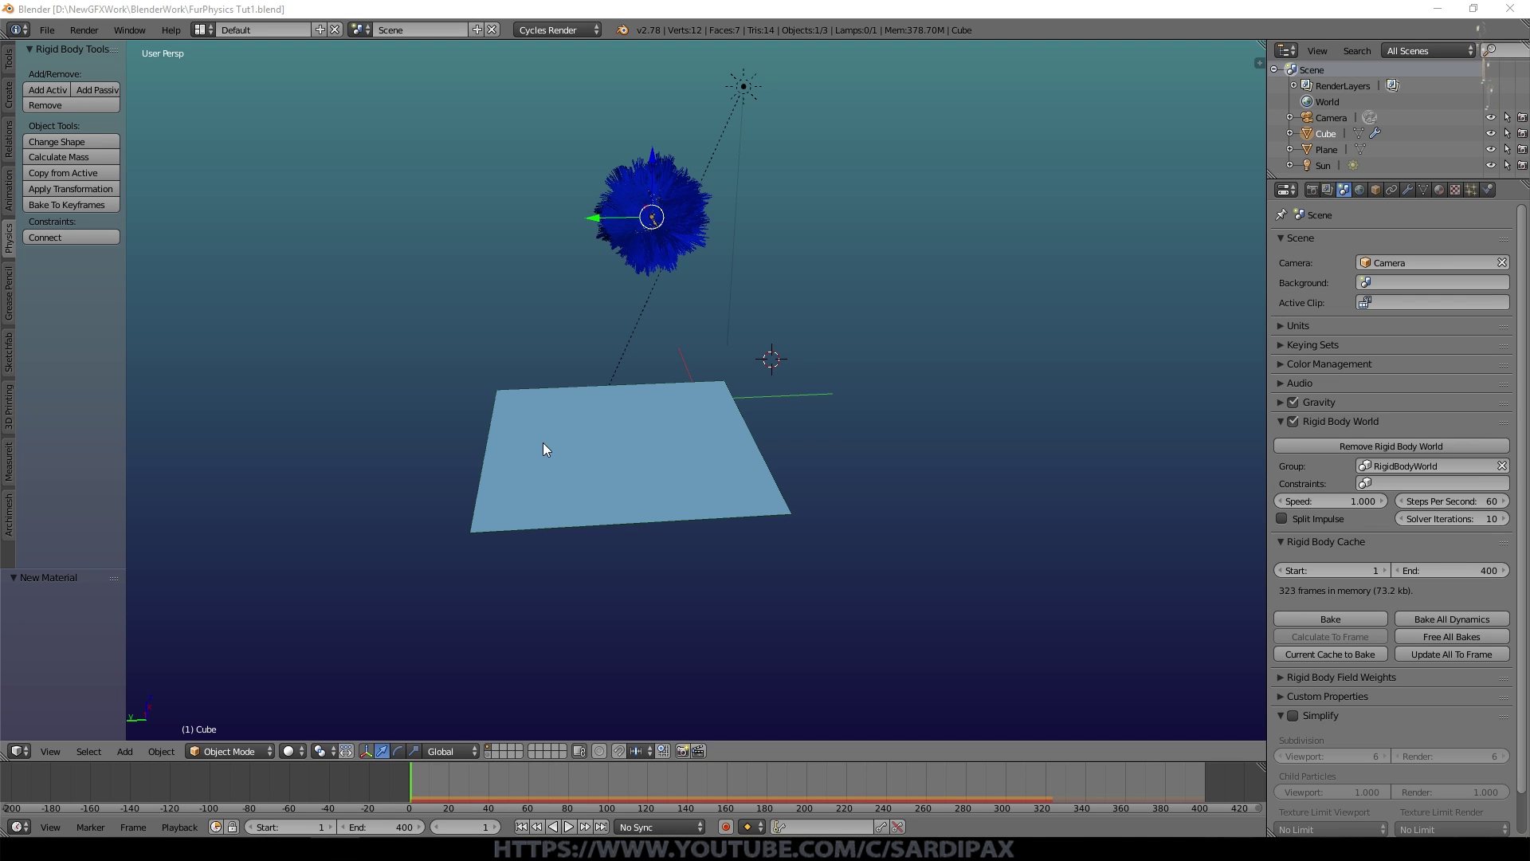
key("shift+a")
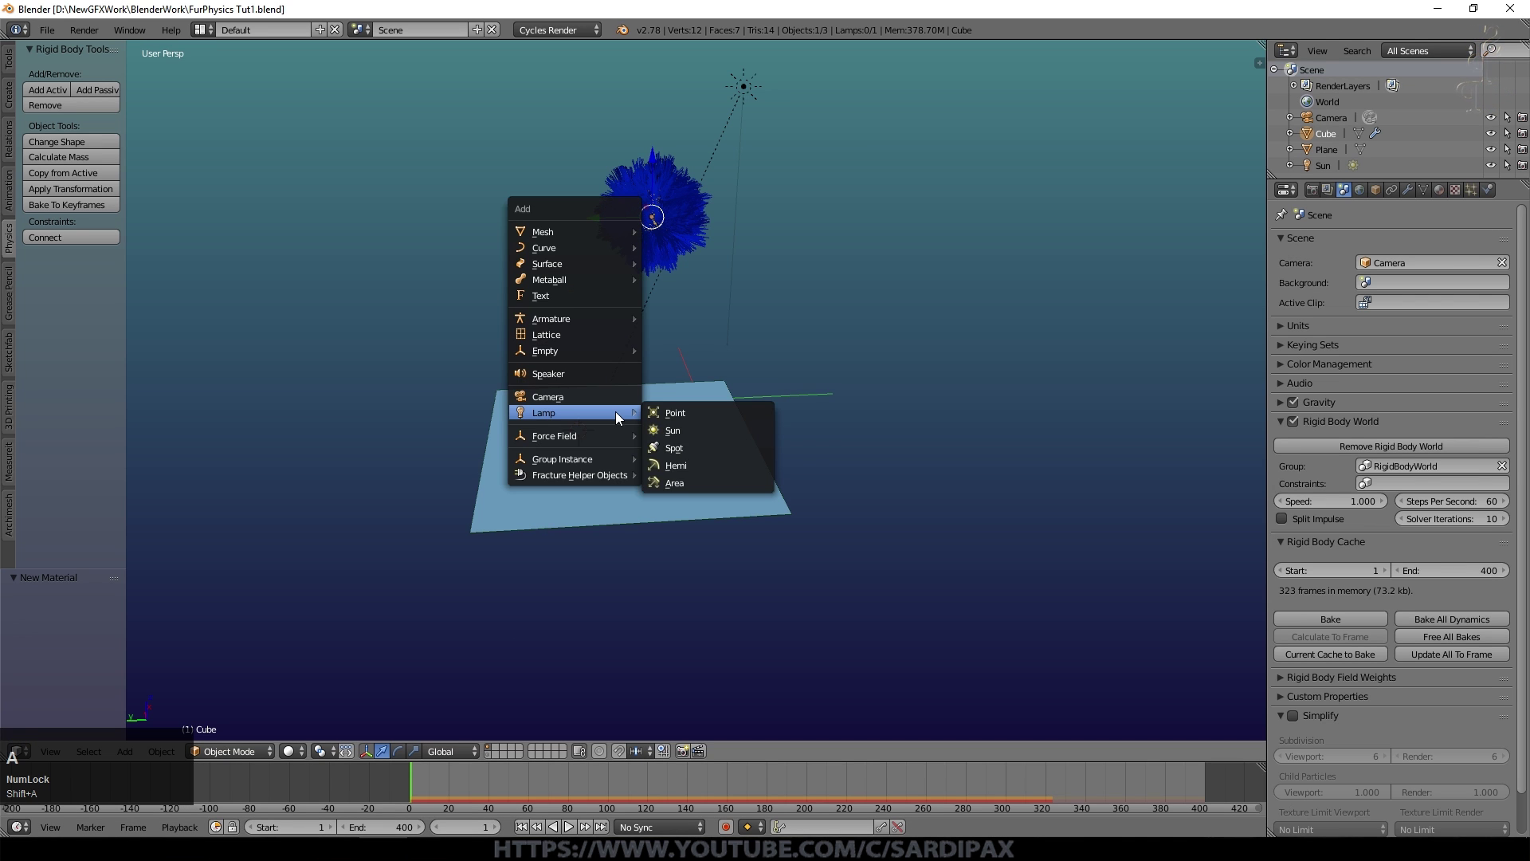
mouse_move(594, 435)
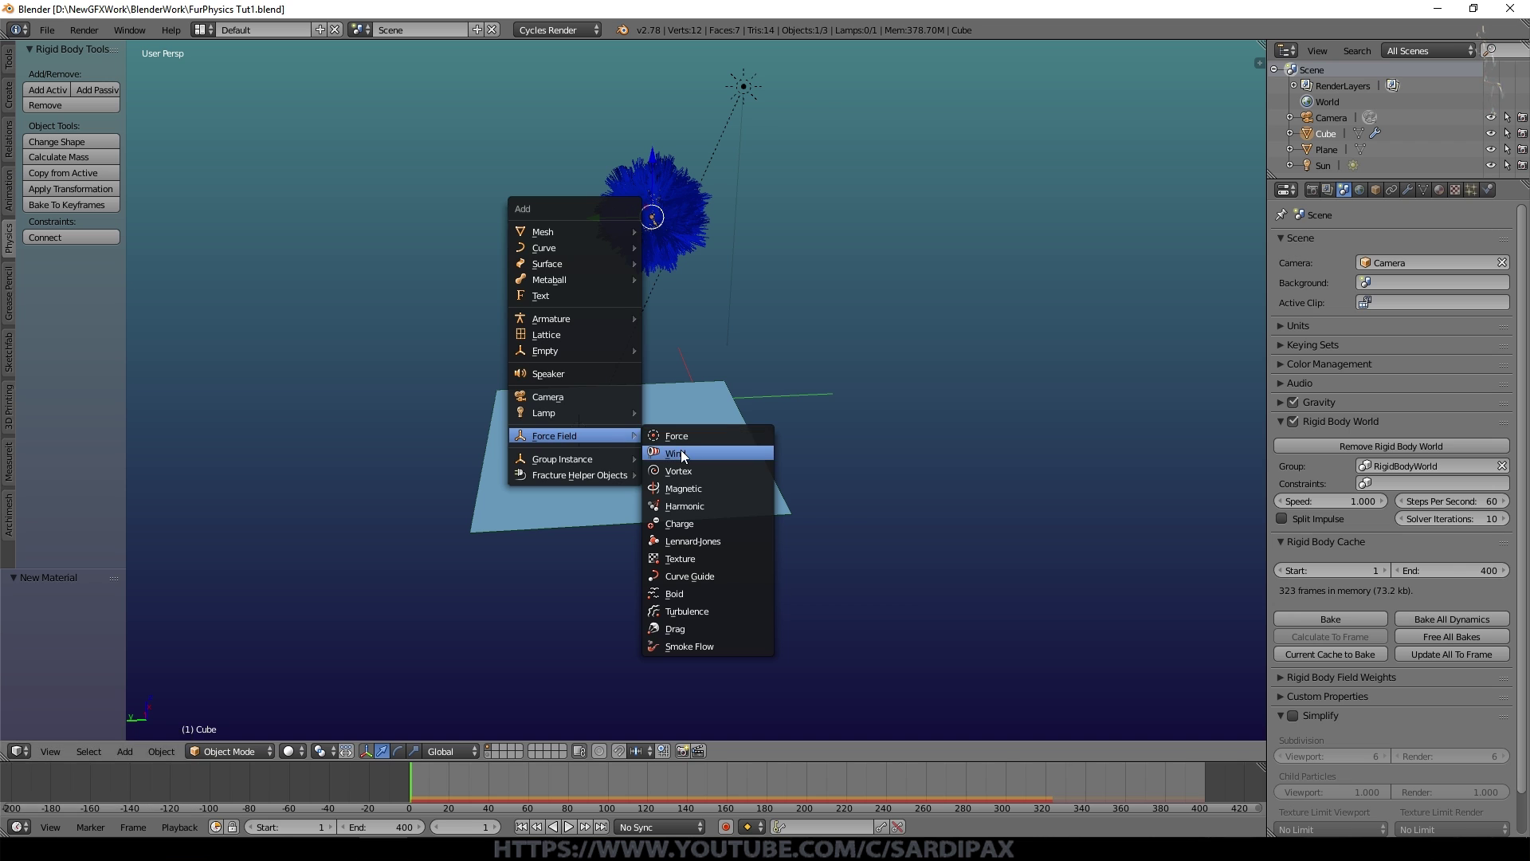
left_click(650, 452)
key("s")
left_click(929, 465)
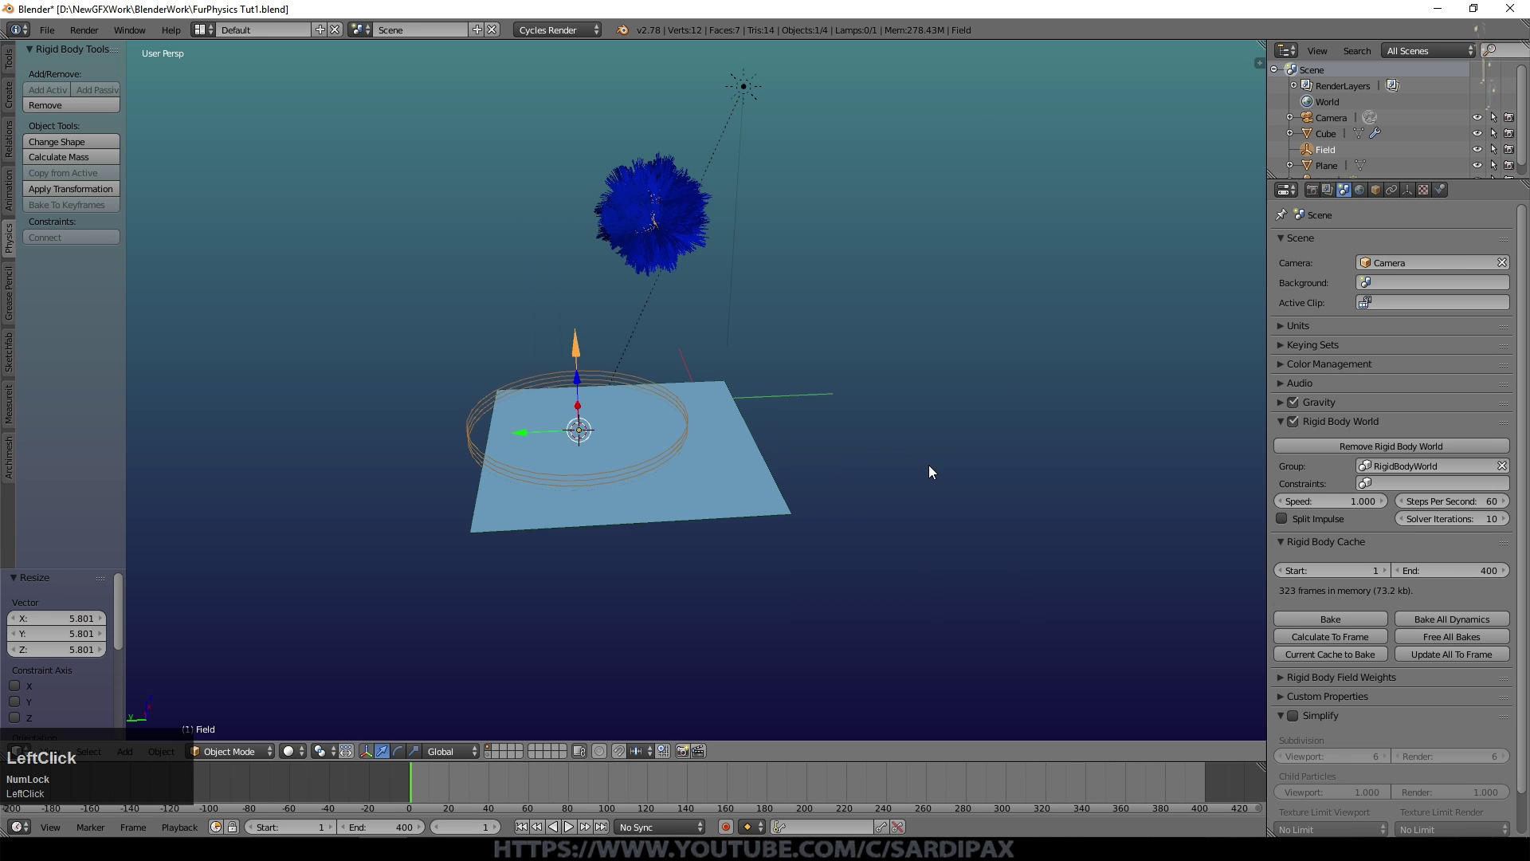
- Move the wind field about 7.2 units along Y off the plane and rotate it 90° about X
middle_click_drag(597, 486, 604, 456)
key("g")
key("y")
left_click(391, 404)
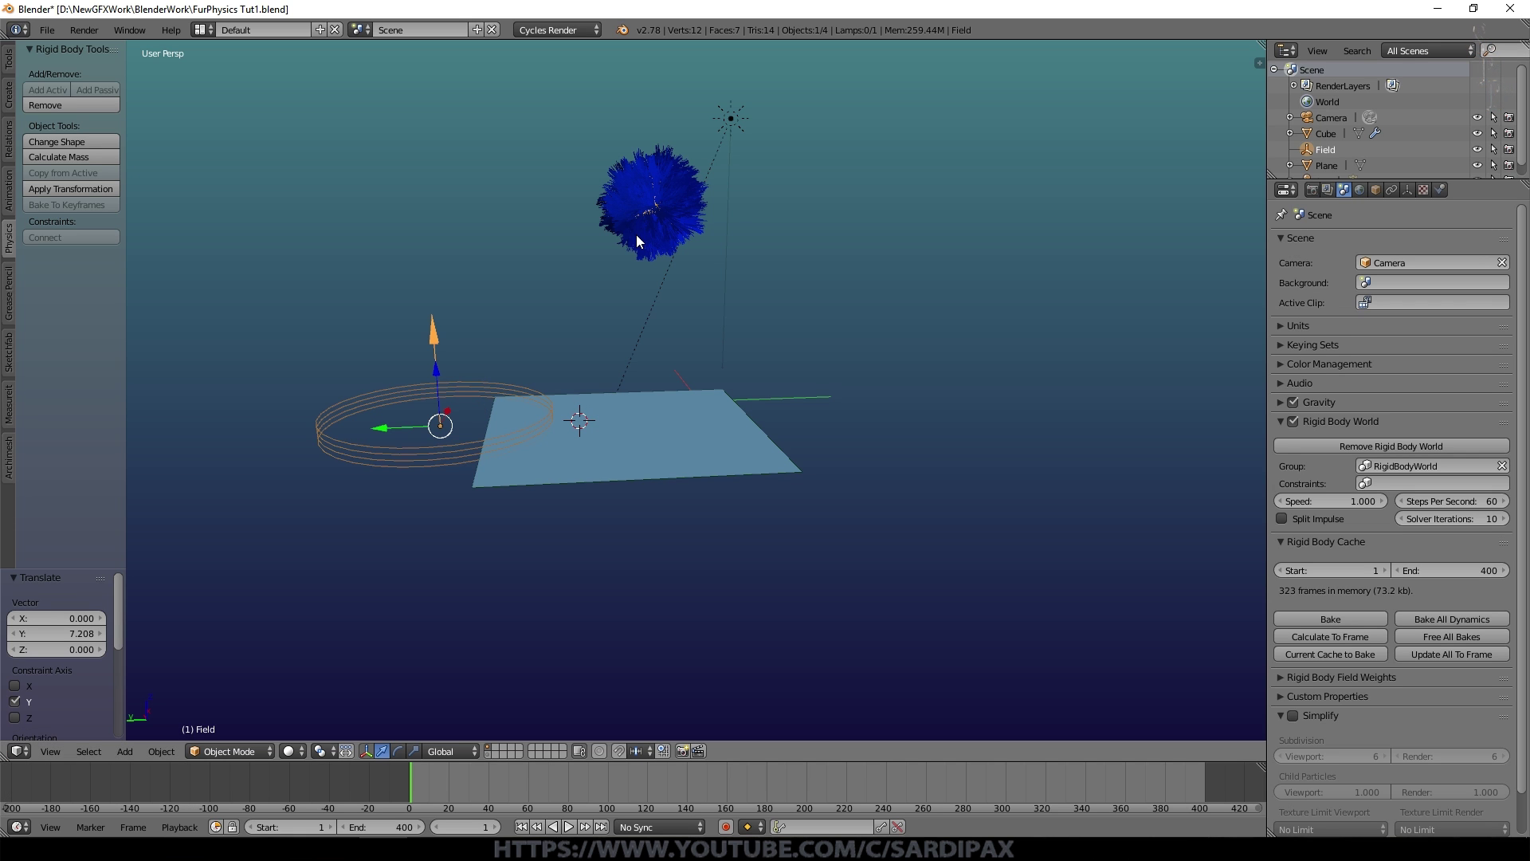
key("Num_Lock")
key("r")
key("x")
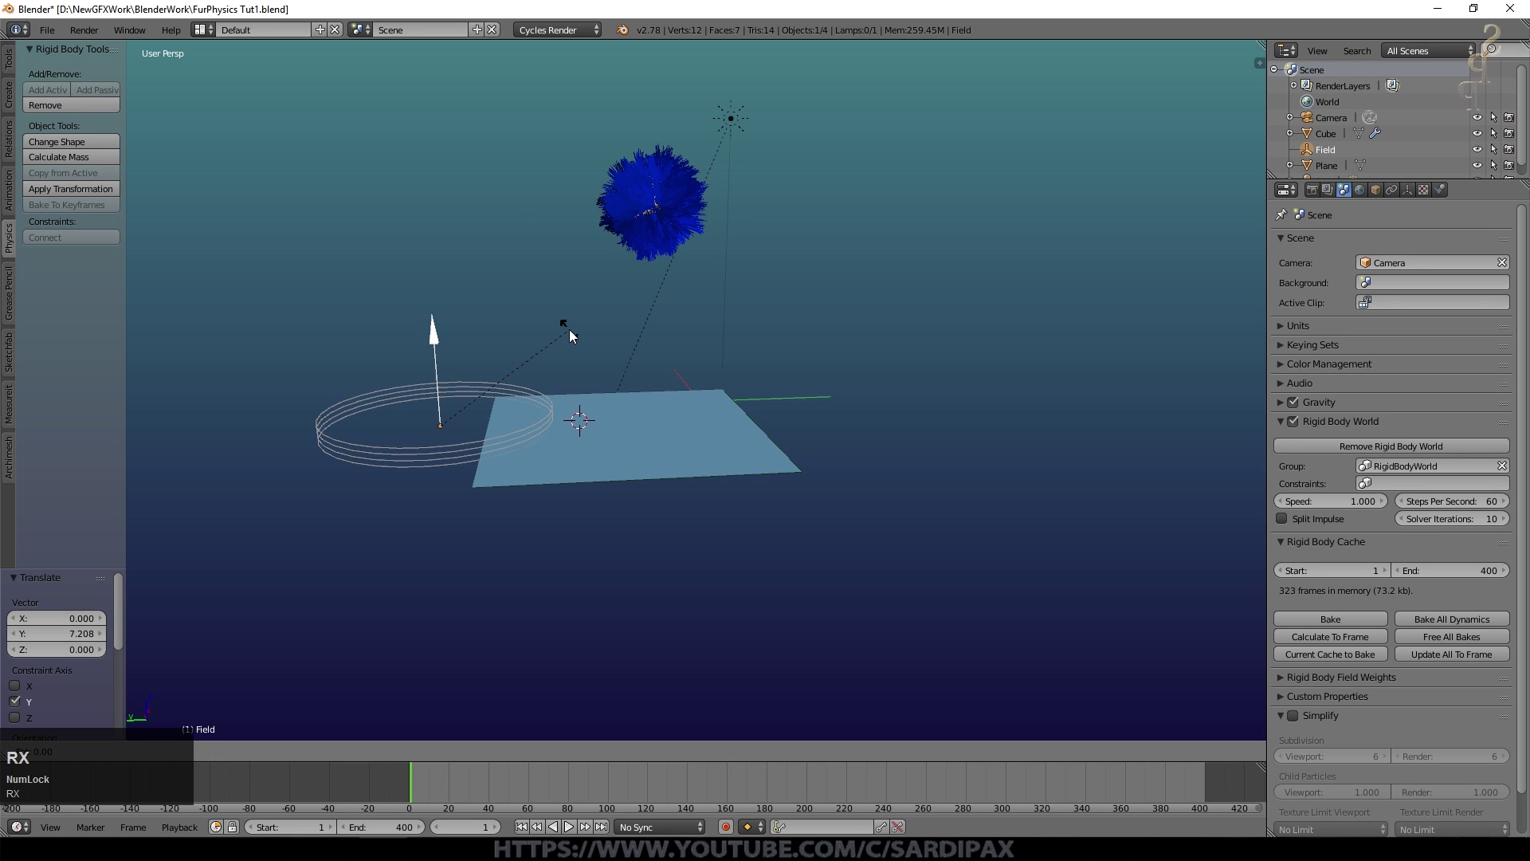
key("KP_9")
key("KP_0")
key("KP_Enter")
- Move the wind field about 2.26 units further along Y and raise it about 1.09 units along Z
left_click(535, 420)
key("g")
key("y")
left_click(309, 420)
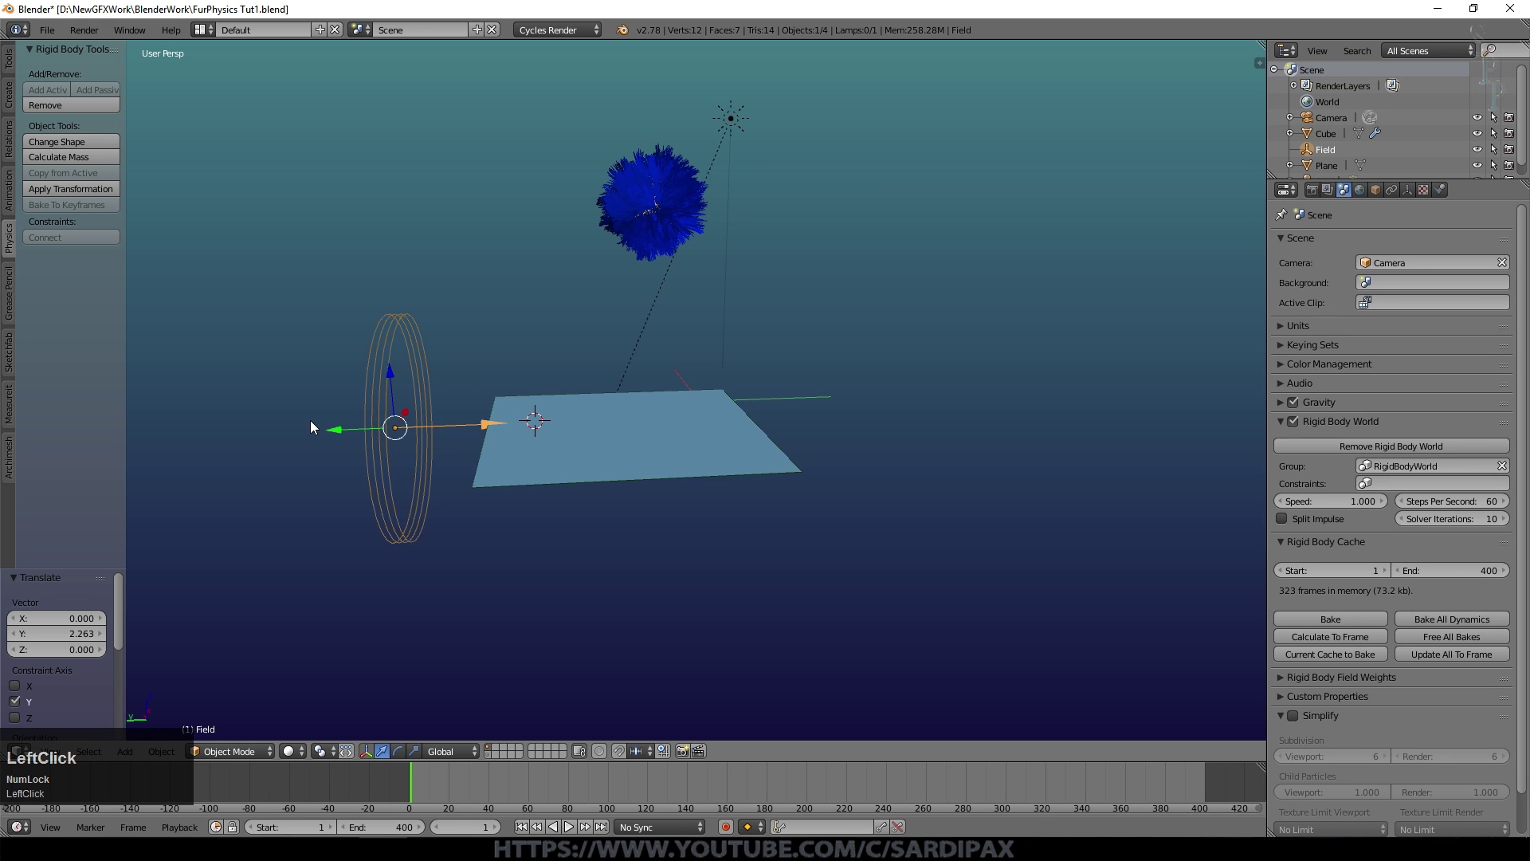
scroll(442, 300, "down", 3)
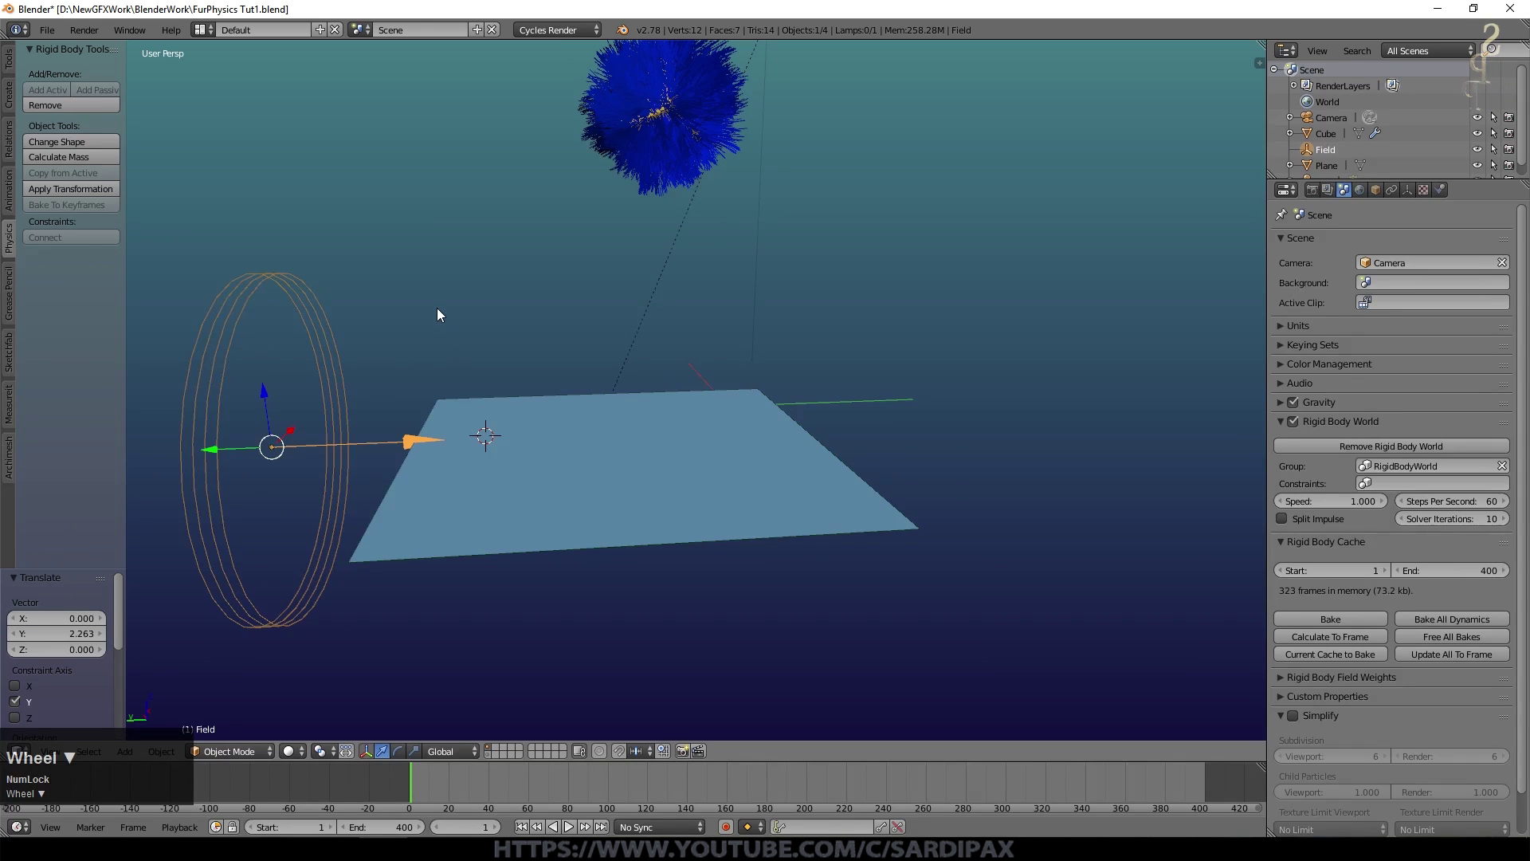
key("g")
key("z")
left_click(478, 395)
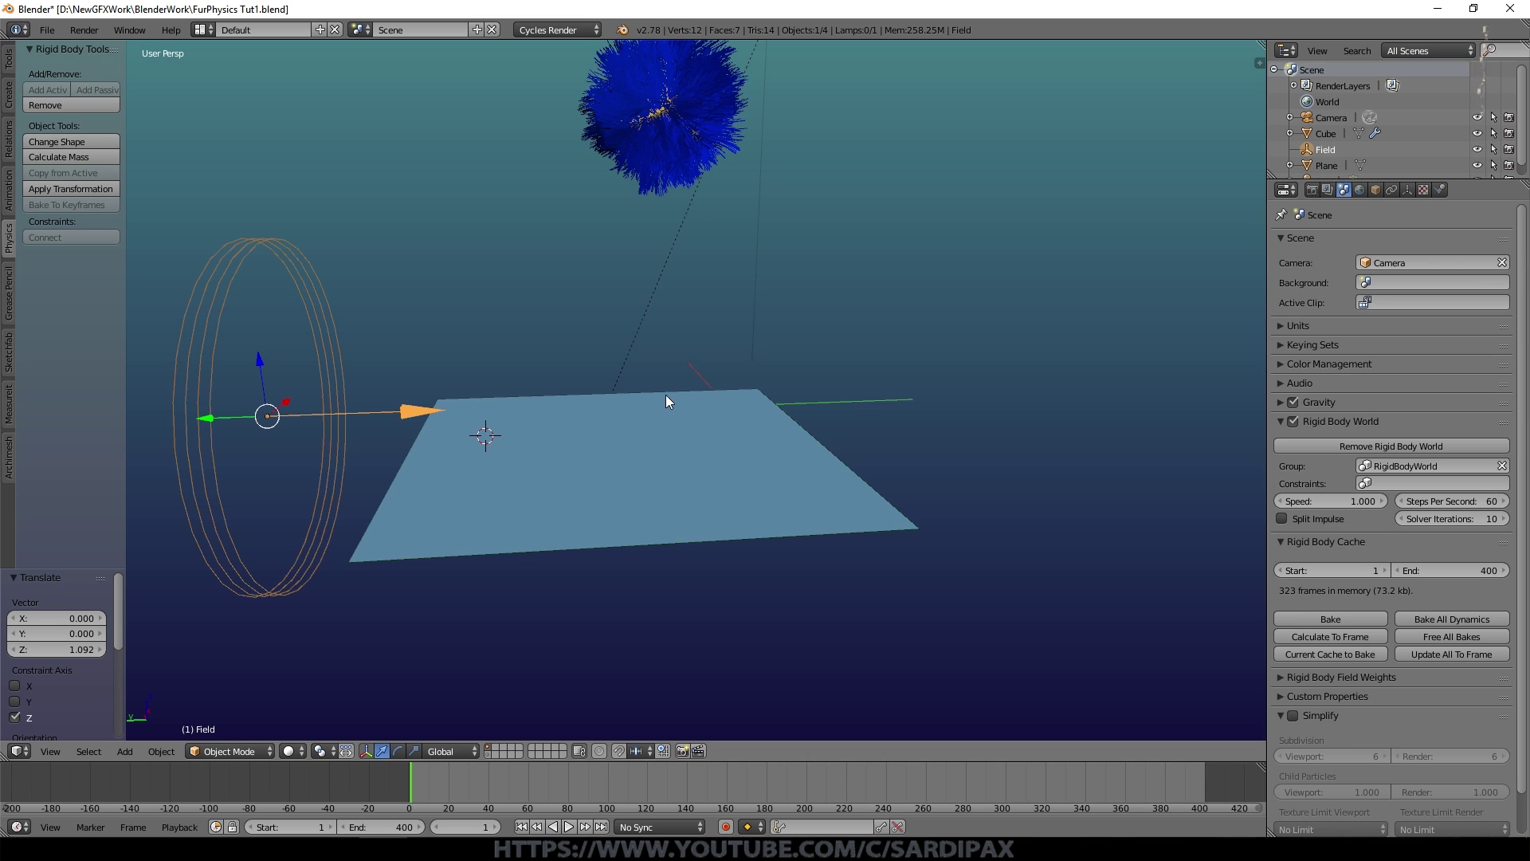
- Play the simulation with the wind field, display the field's physics settings and examine the cube's hair up close
left_click(569, 827)
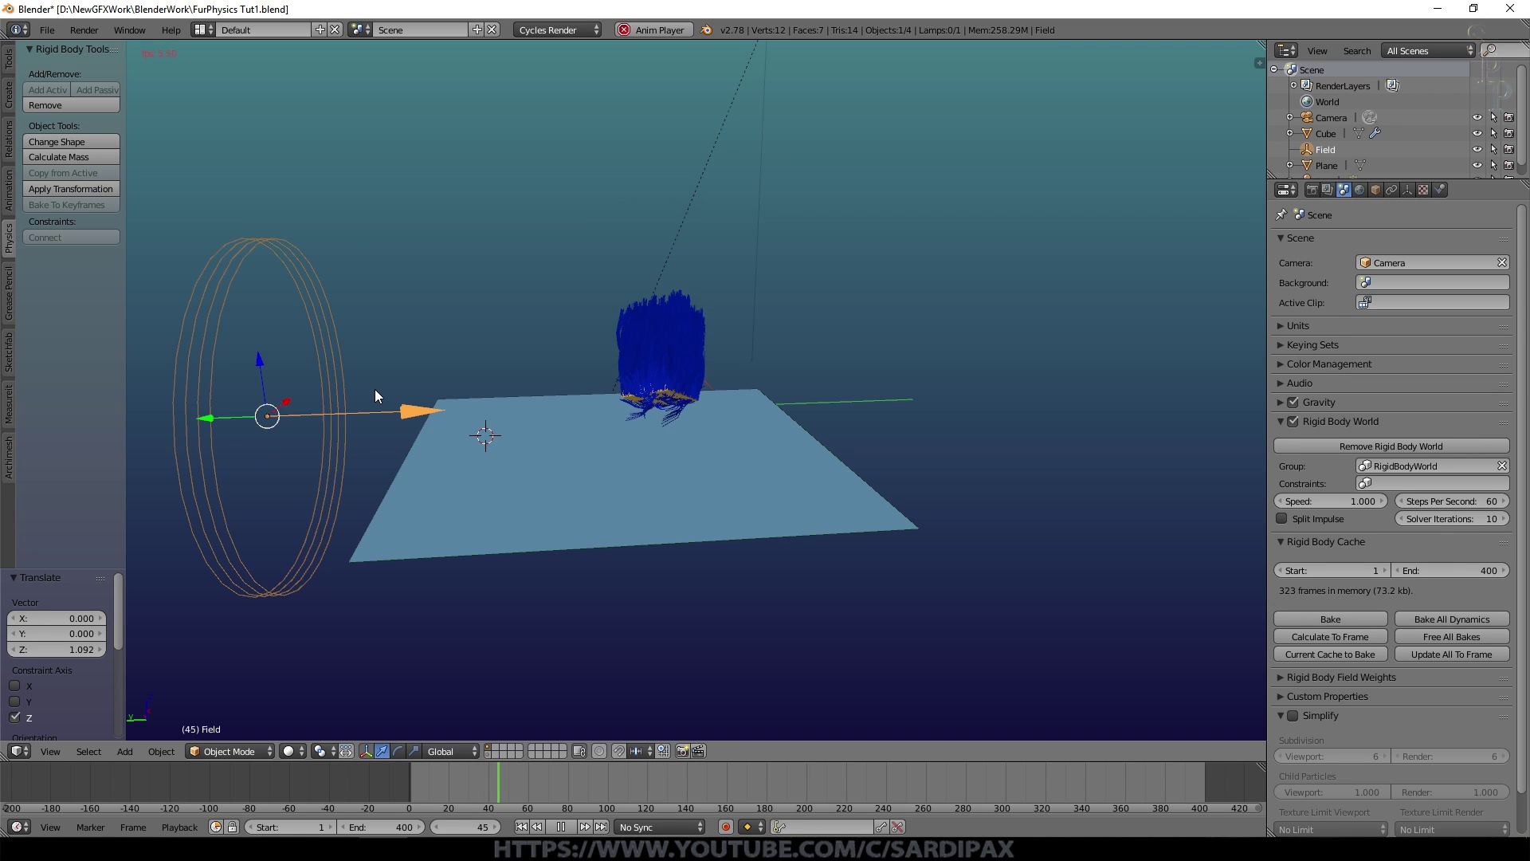
scroll(725, 371, "up", 3)
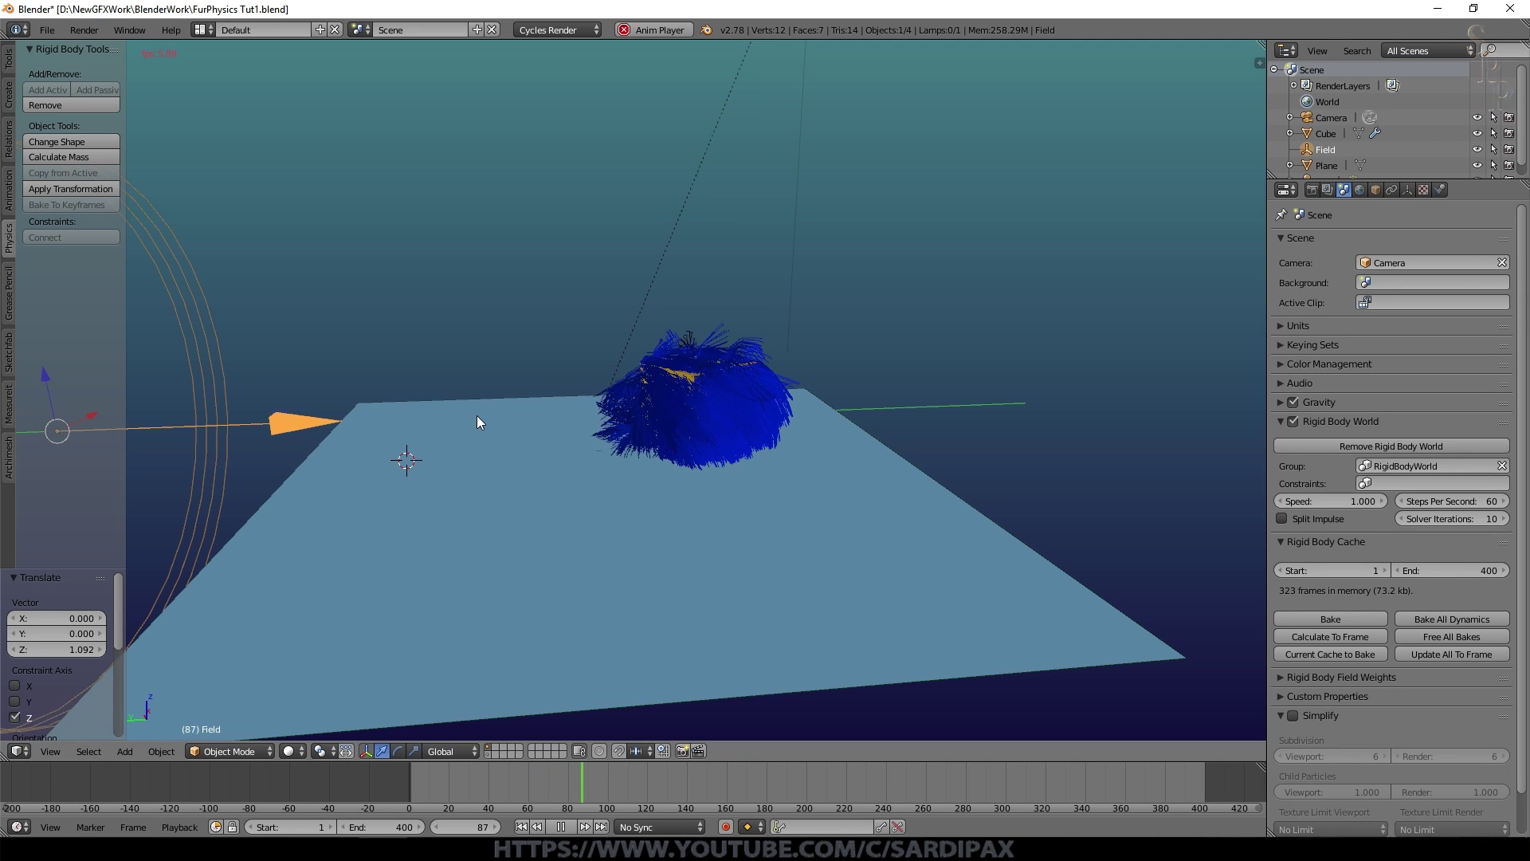
left_click(1440, 189)
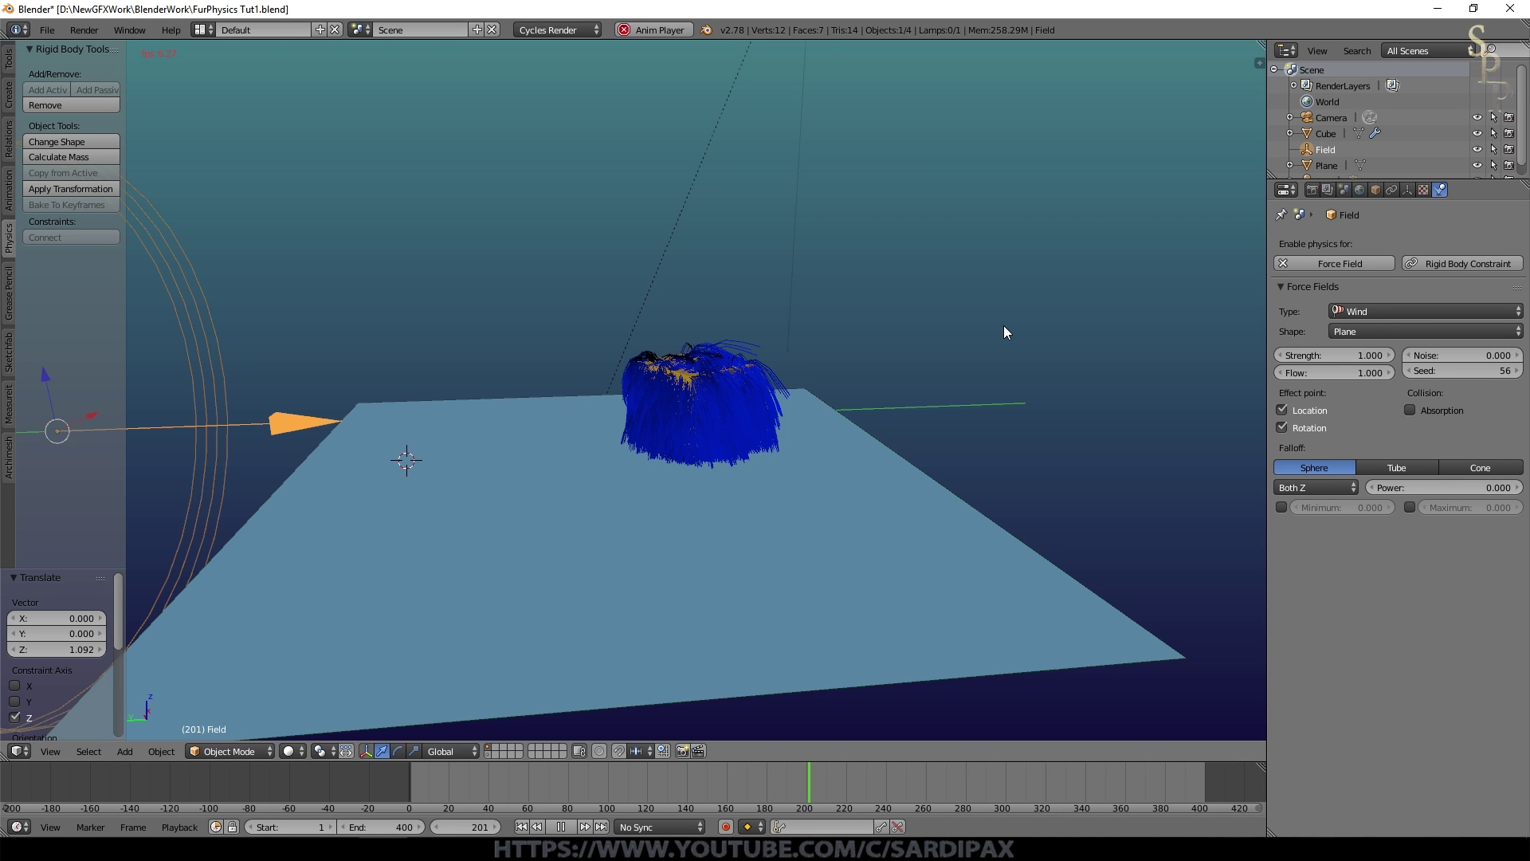
scroll(925, 322, "up", 3)
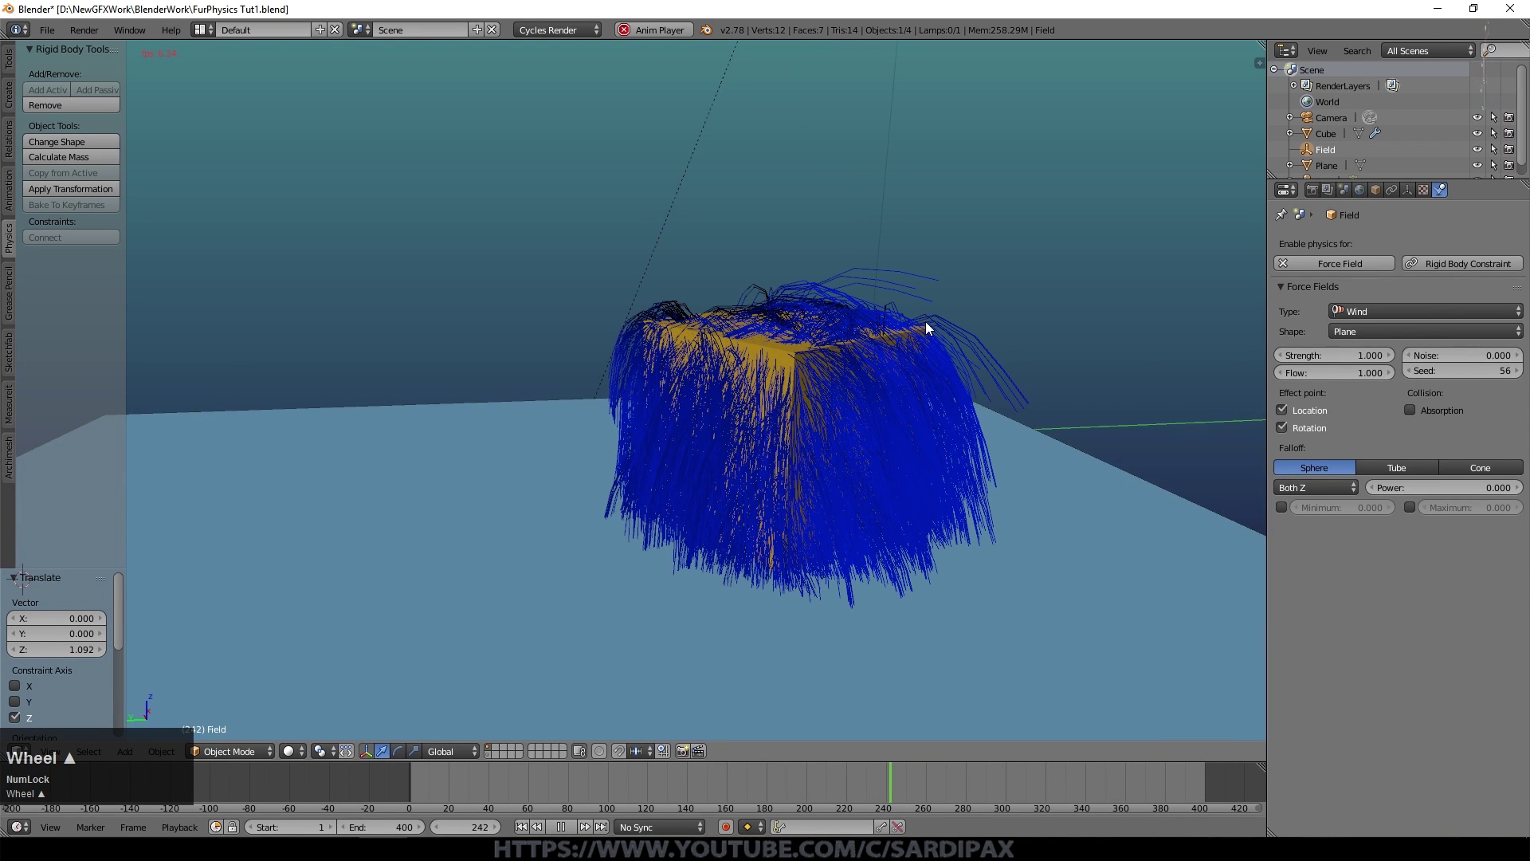
scroll(925, 322, "down", 2)
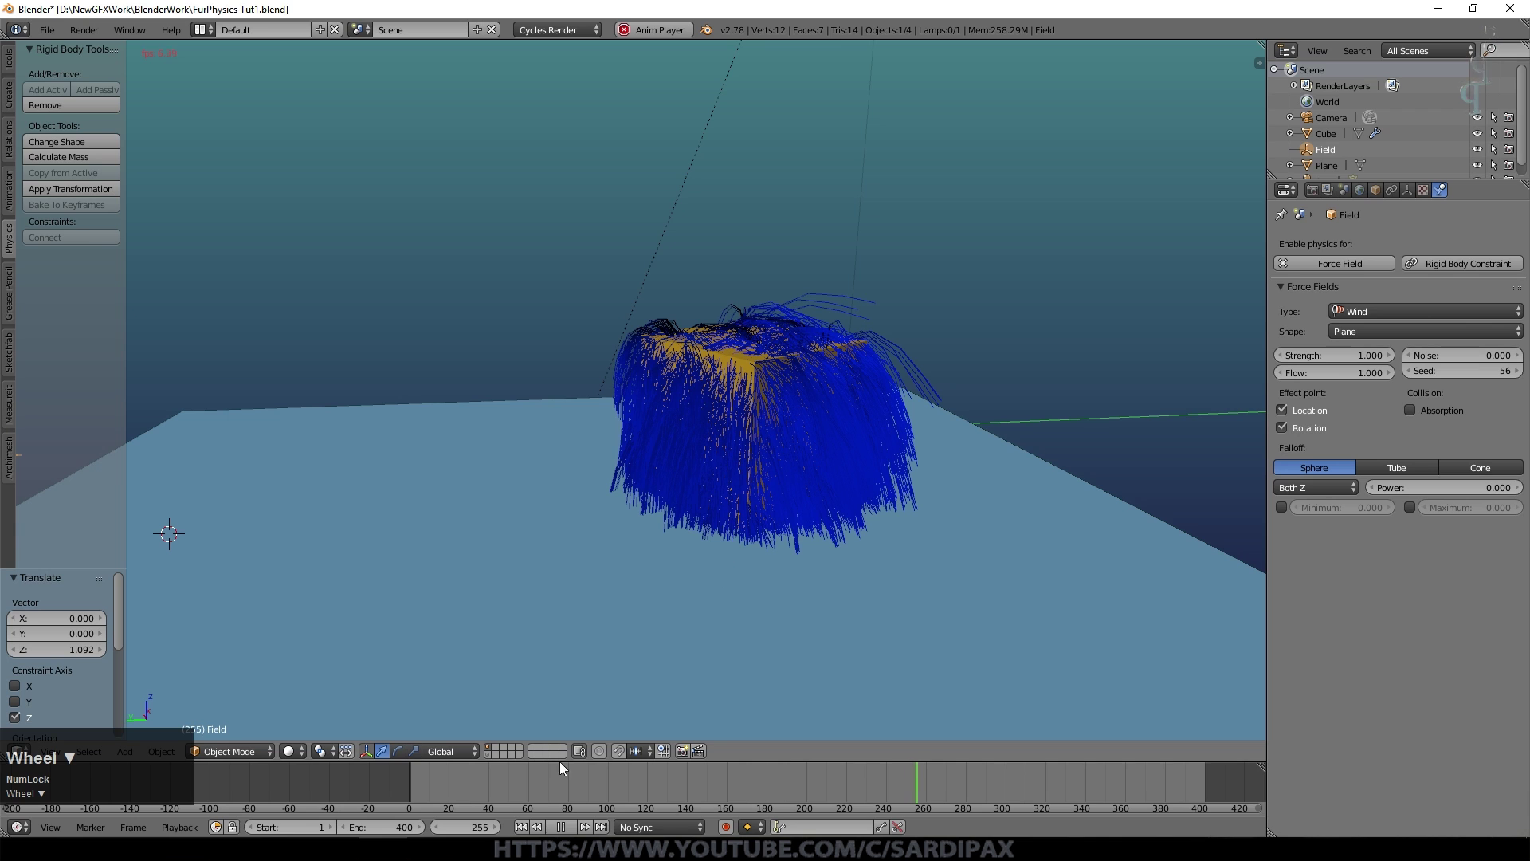
- Set the wind field's strength to 12 during playback, and pause to inspect the blown hair up close
left_click(1355, 356)
type("12")
key("KP_Enter")
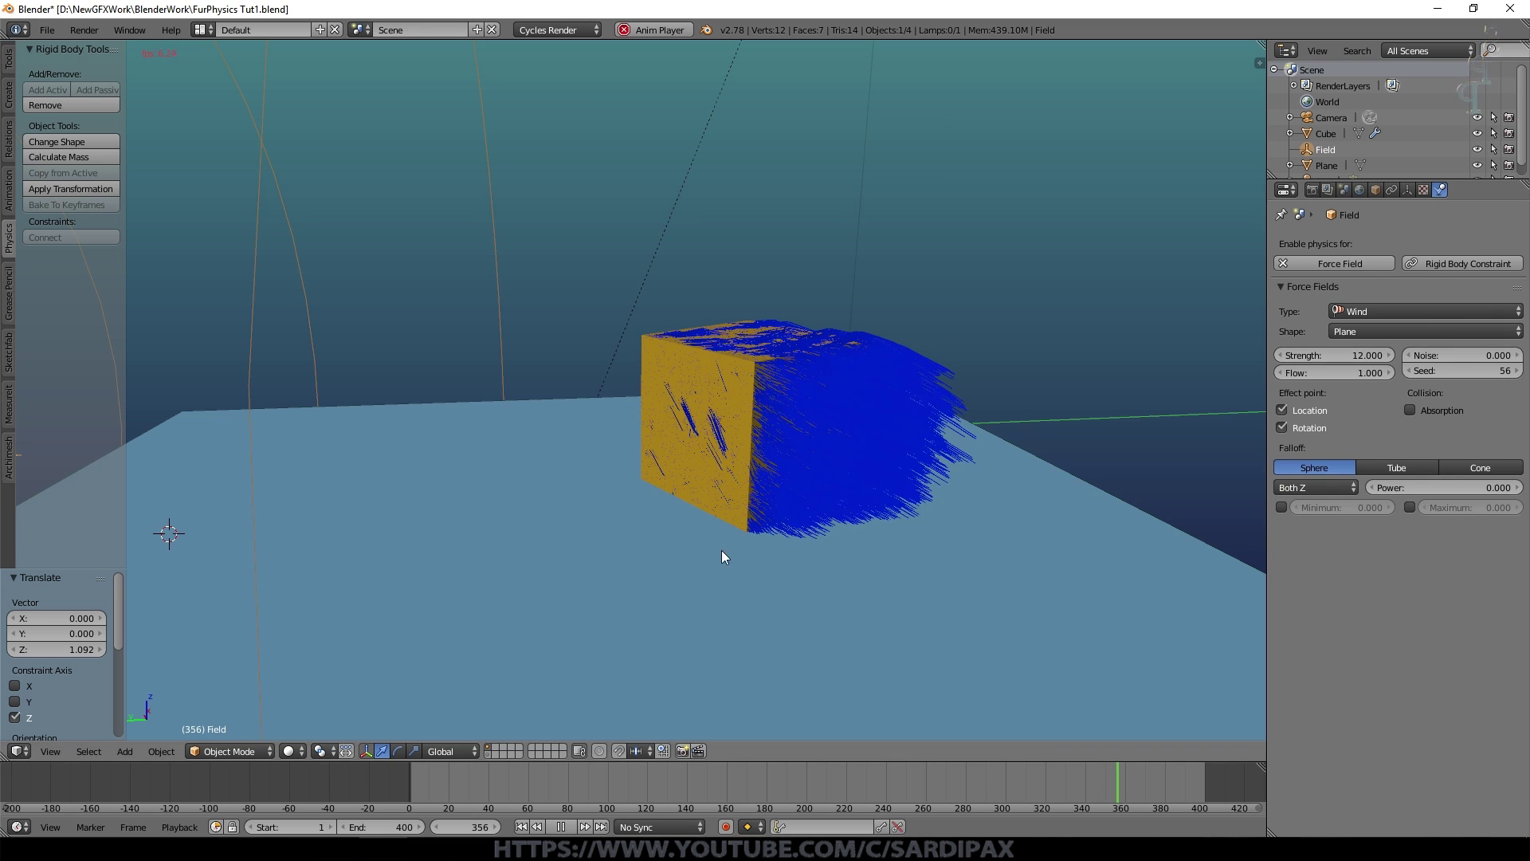
left_click(561, 826)
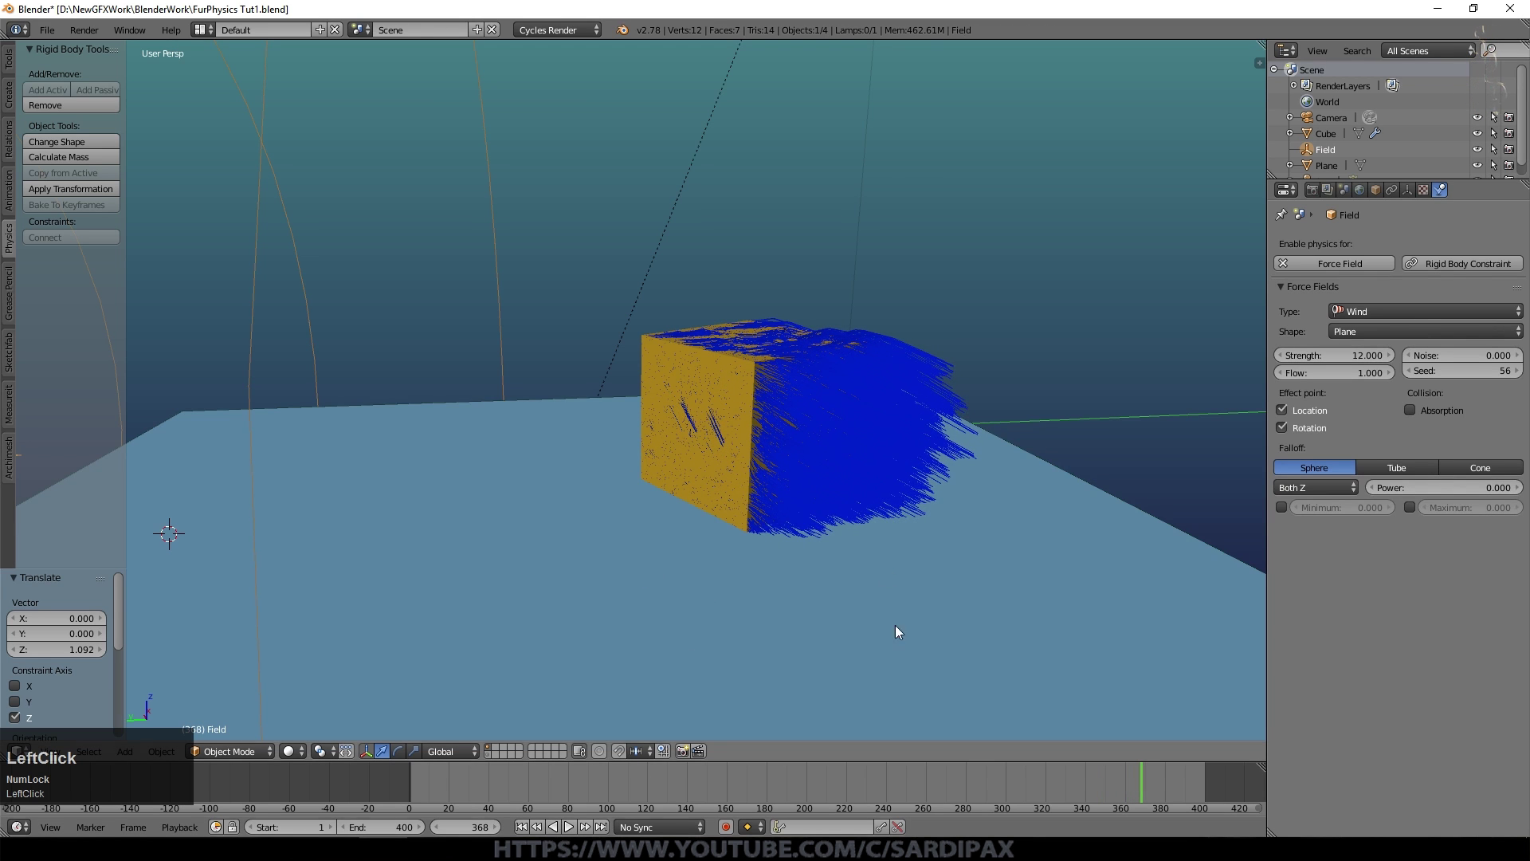
scroll(748, 433, "up", 3)
scroll(796, 406, "down", 1)
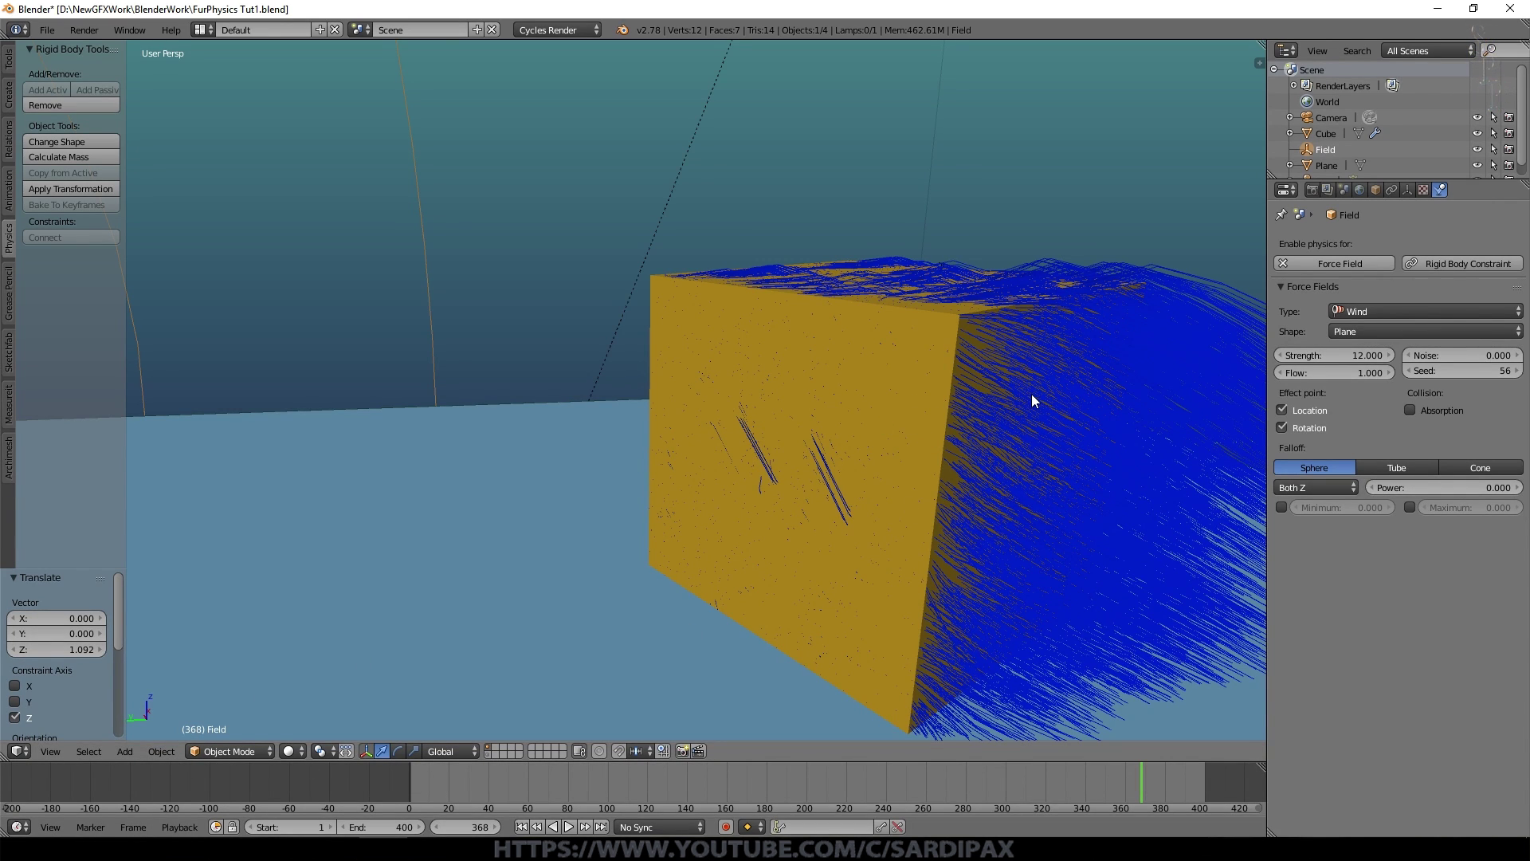
- Select the cube, play a few frames, and replay the wind-blown hair from an earlier frame viewed from above
left_click(231, 751)
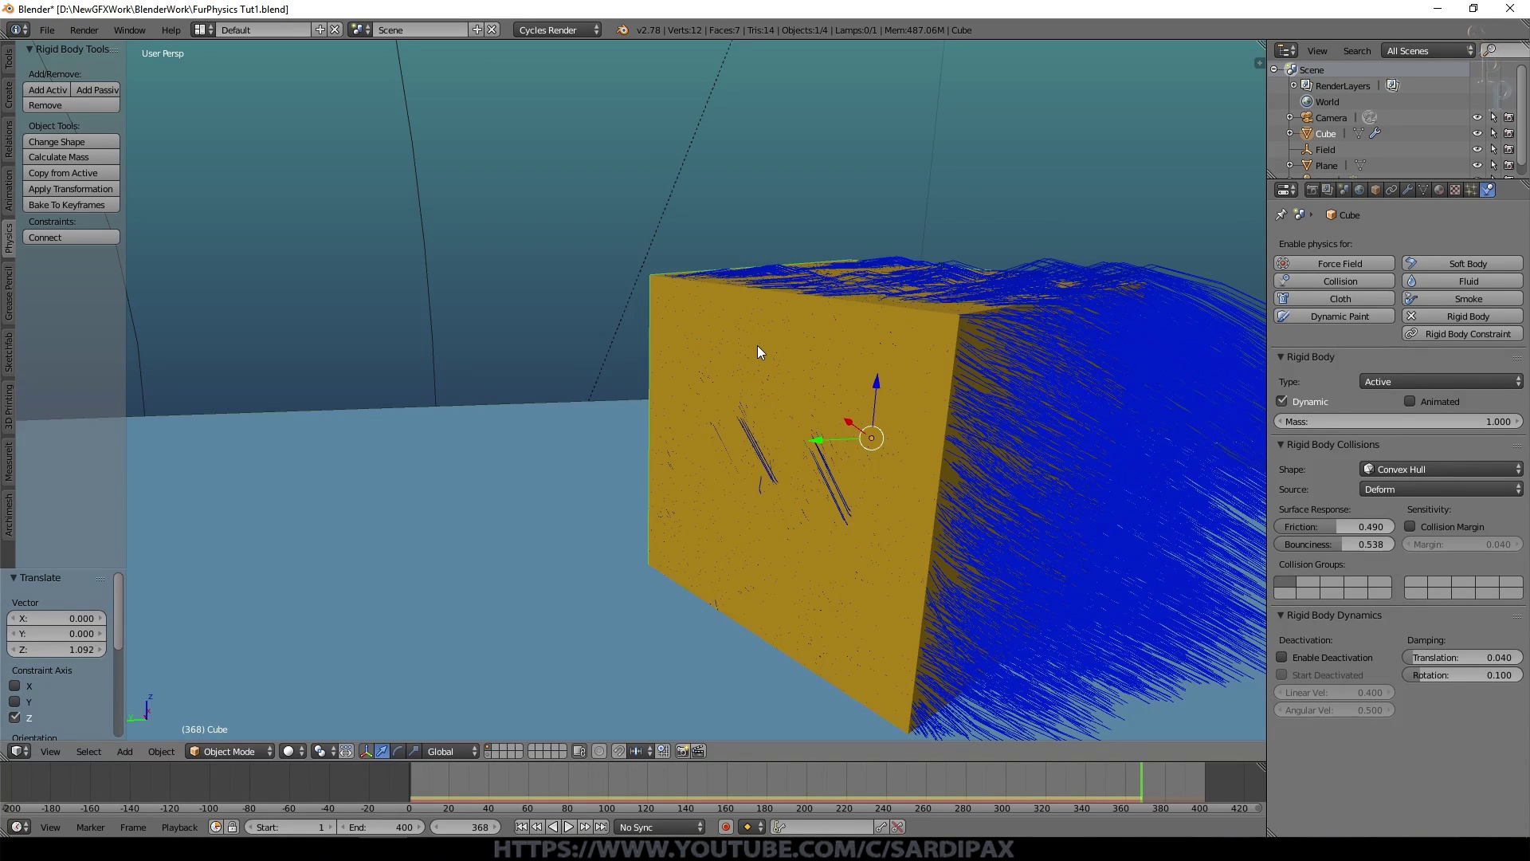
left_click(569, 826)
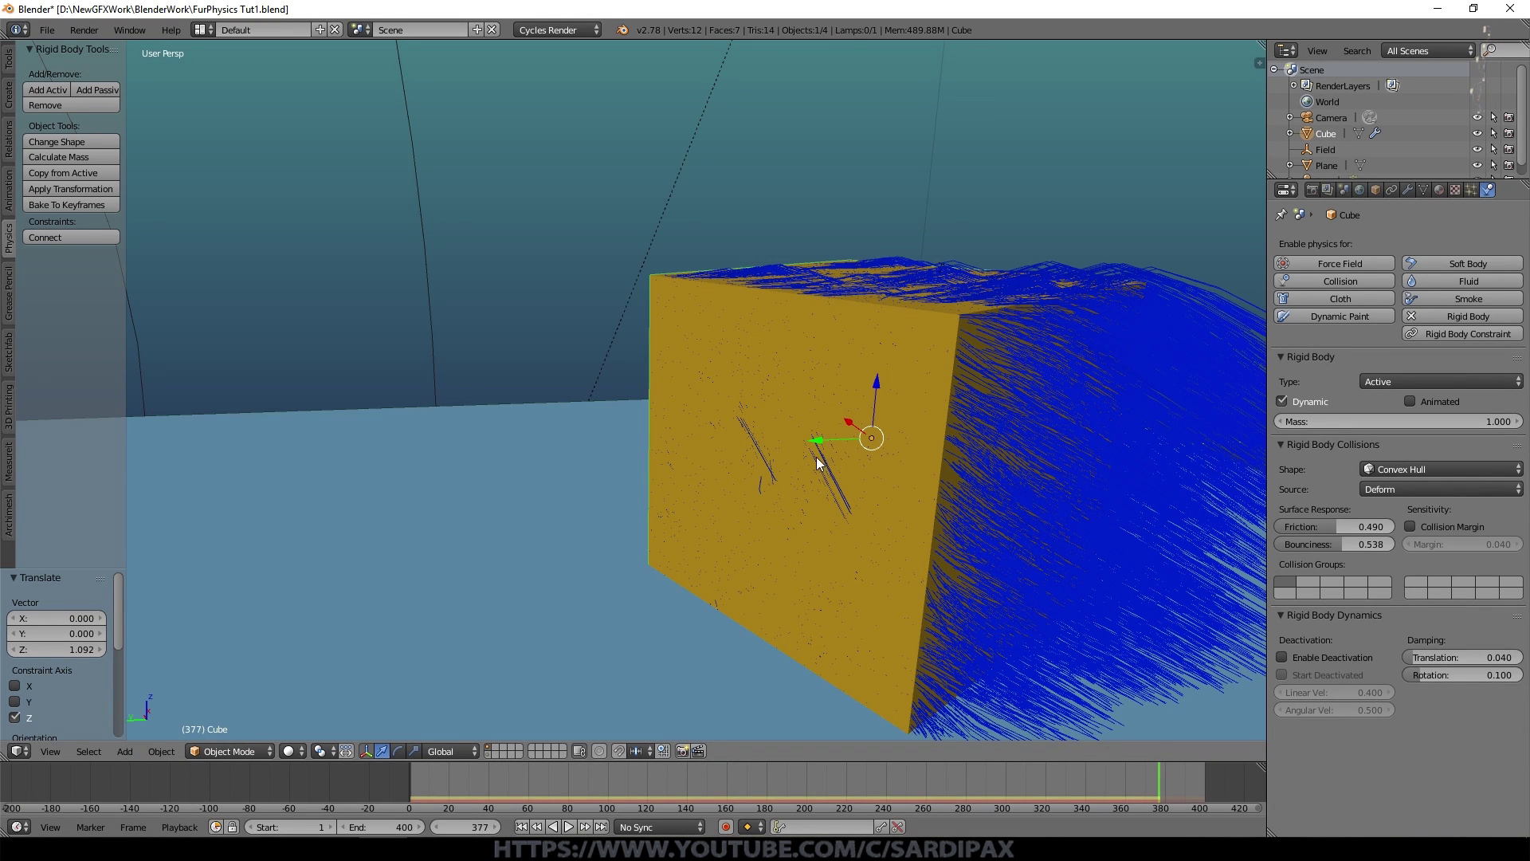
scroll(1123, 333, "down", 4)
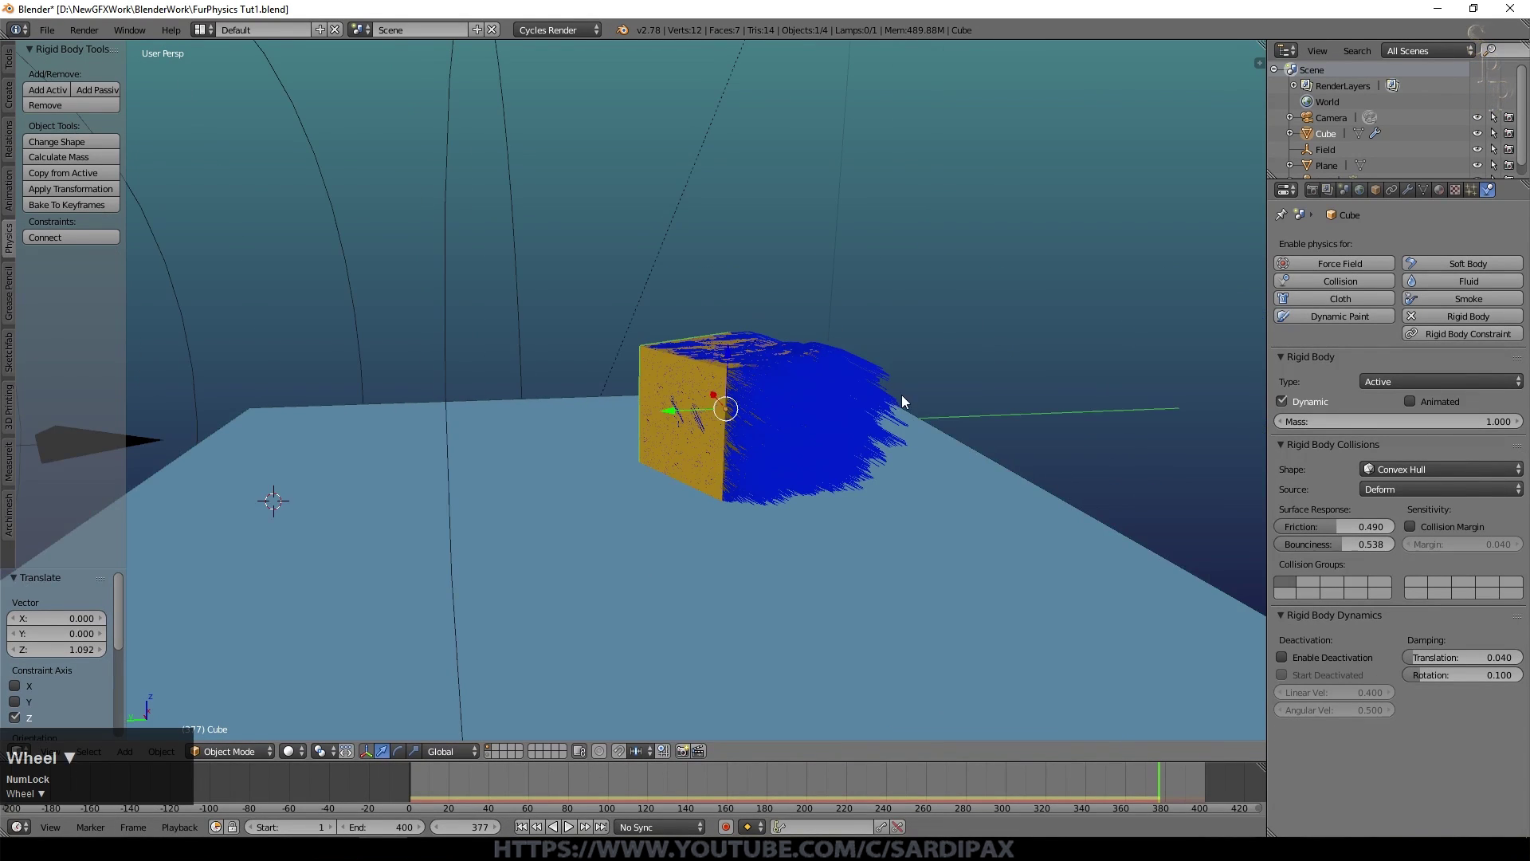
middle_click_drag(901, 395, 840, 435)
scroll(838, 437, "up", 3)
left_click_drag(1068, 771, 1027, 778)
left_click(566, 827)
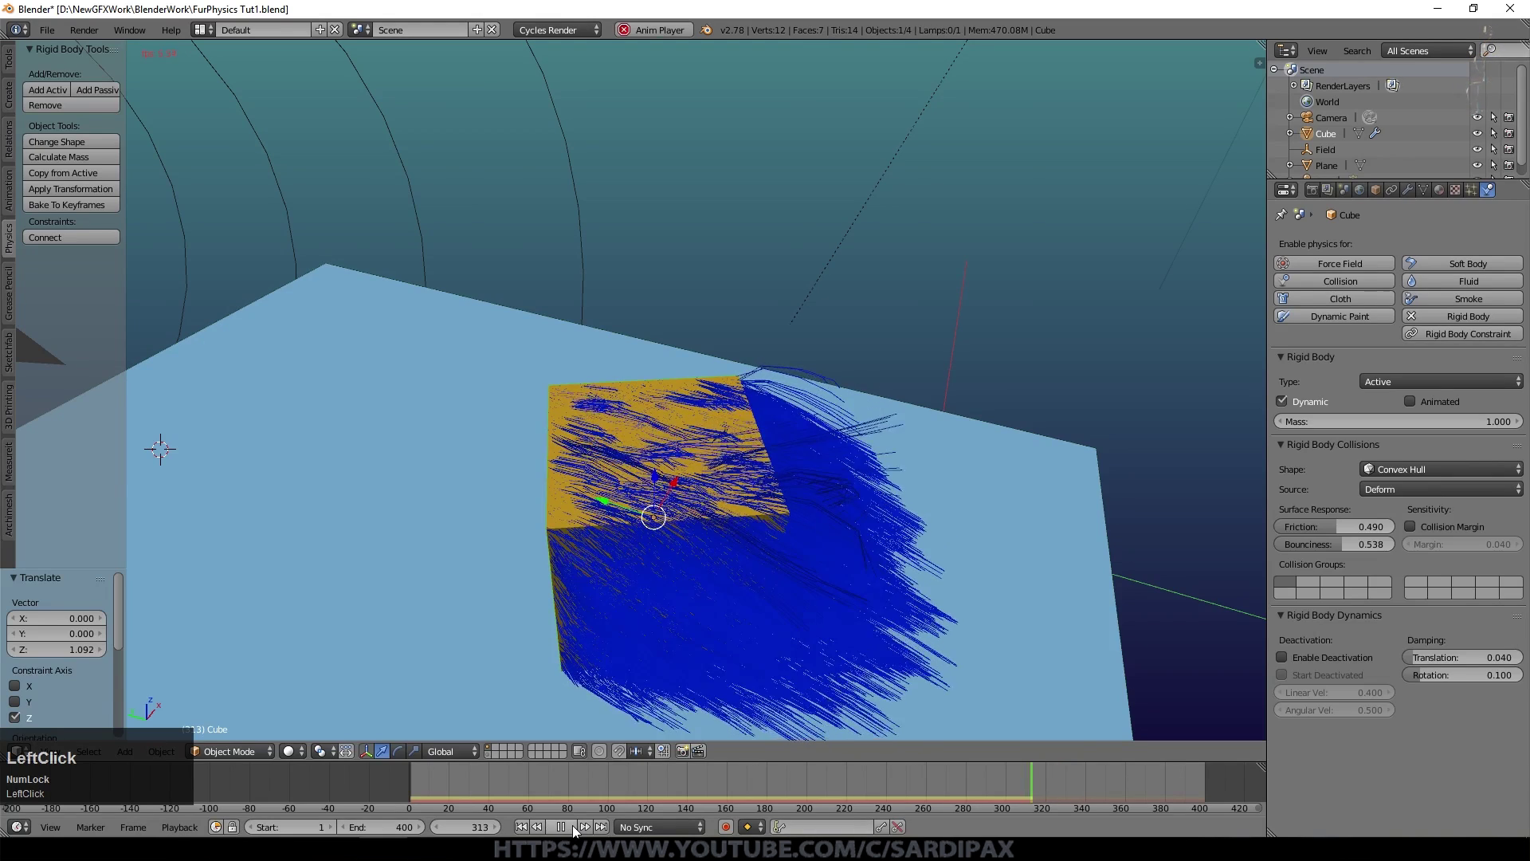
left_click(562, 827)
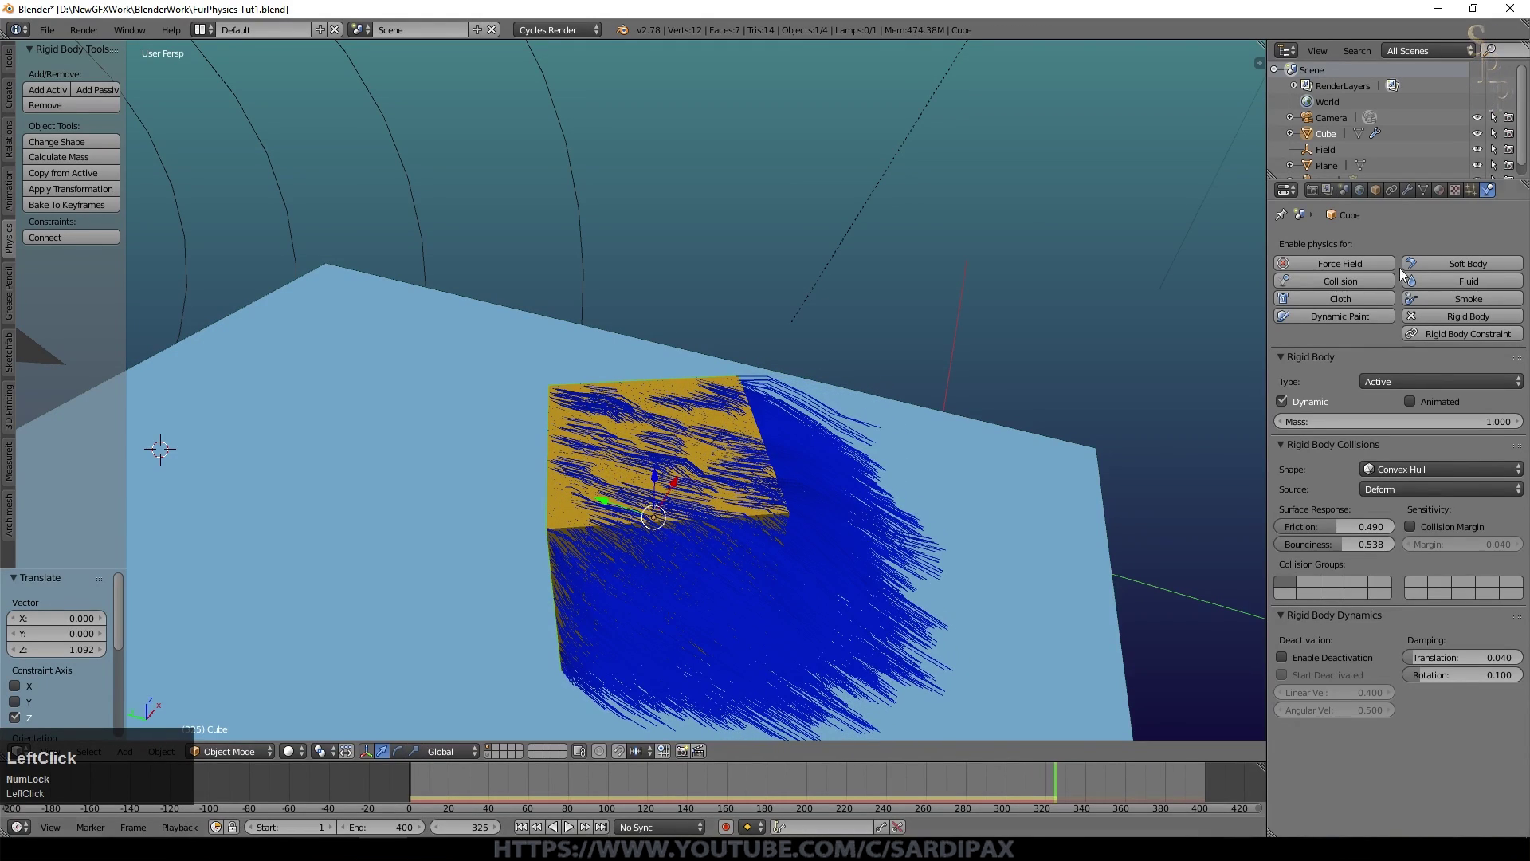
- Go back to frame 289, select the wind field and move it about 1.56 units along Y, farther from the cube
left_click_drag(963, 789, 984, 784)
scroll(423, 227, "down", 2)
right_click(423, 227)
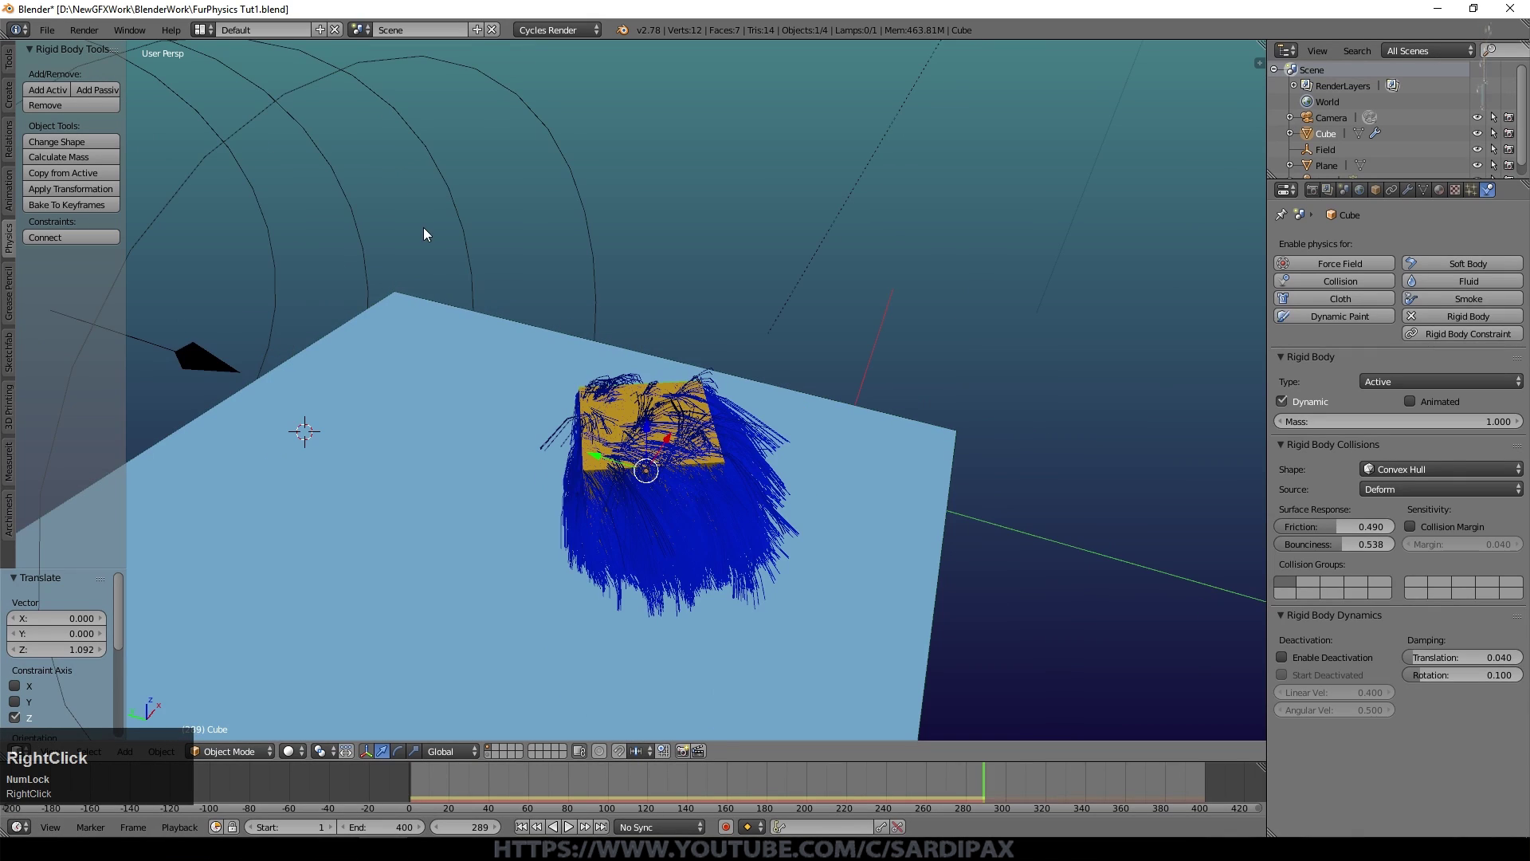
right_click(462, 226)
scroll(462, 269, "down", 4)
left_click_drag(409, 353, 378, 346)
scroll(833, 359, "up", 3)
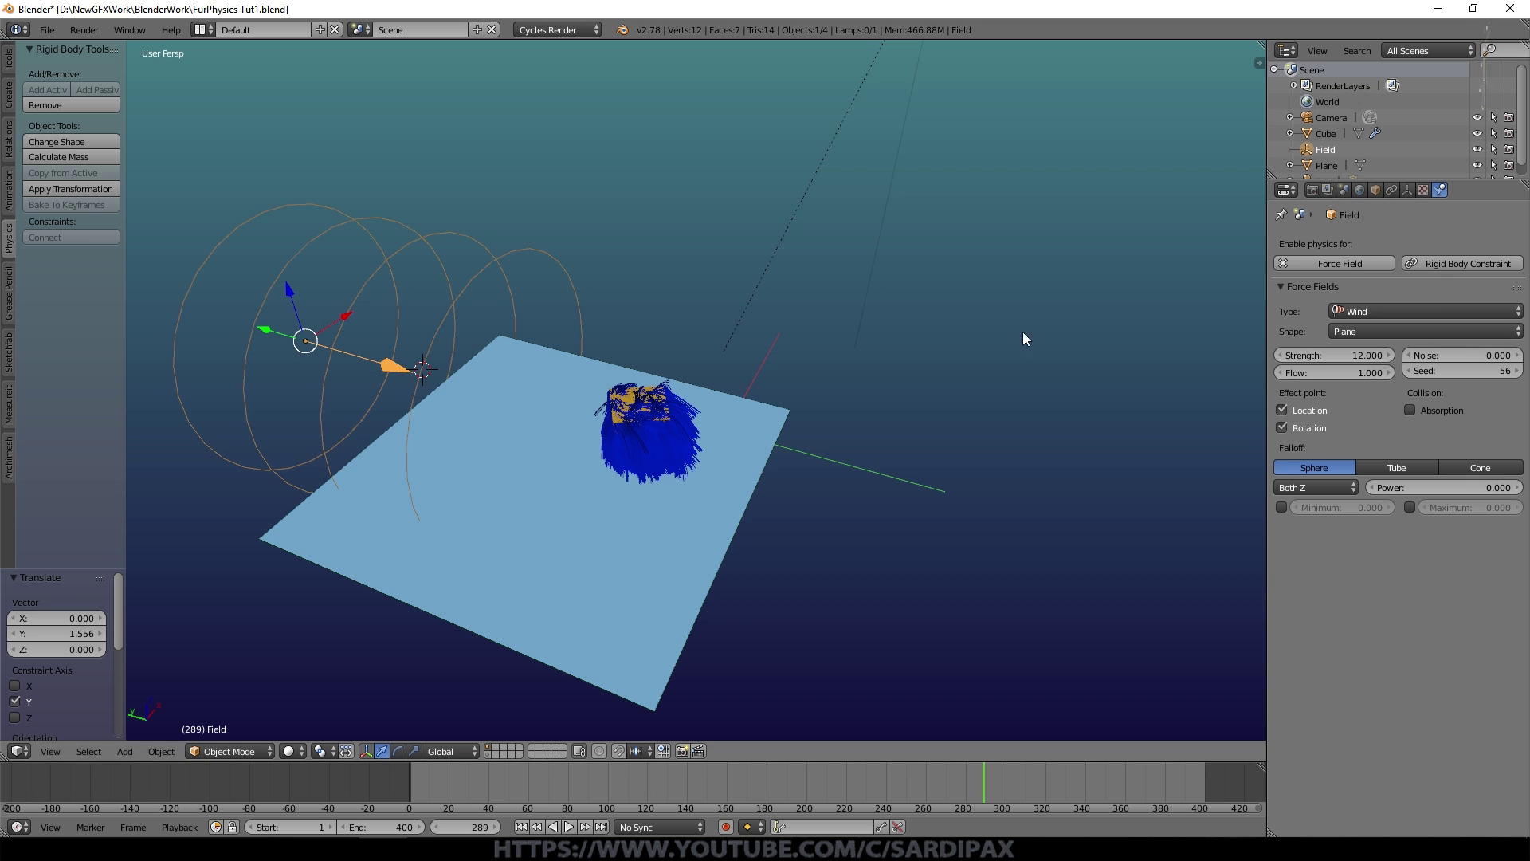
- Set the wind field's flow to 3 and noise to 5, and play the simulation from frame 289 to check the hair
left_click(1370, 371)
type("3")
key("KP_Enter")
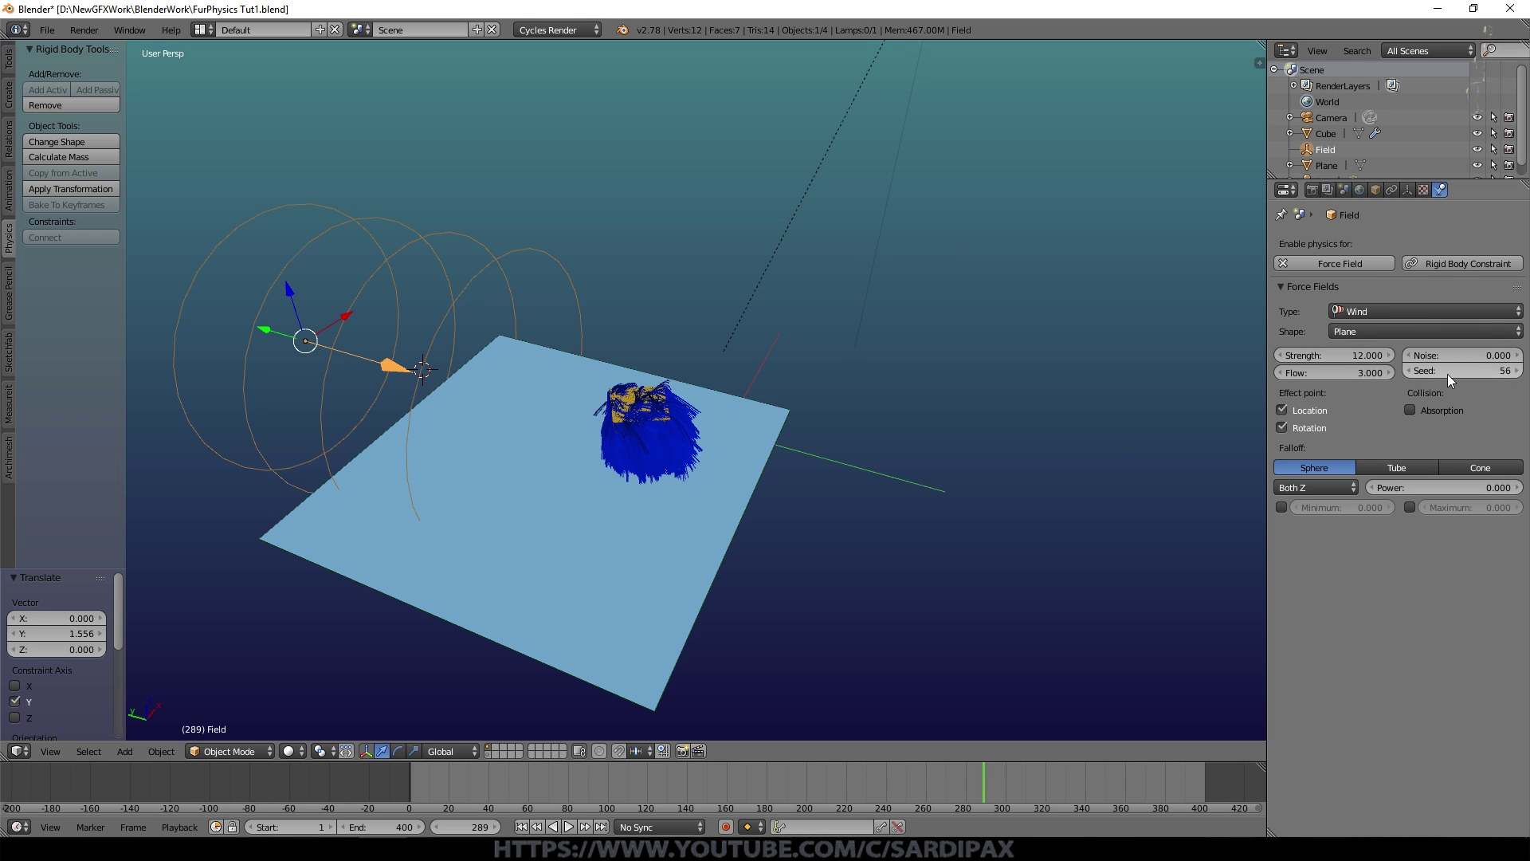
left_click(1509, 355)
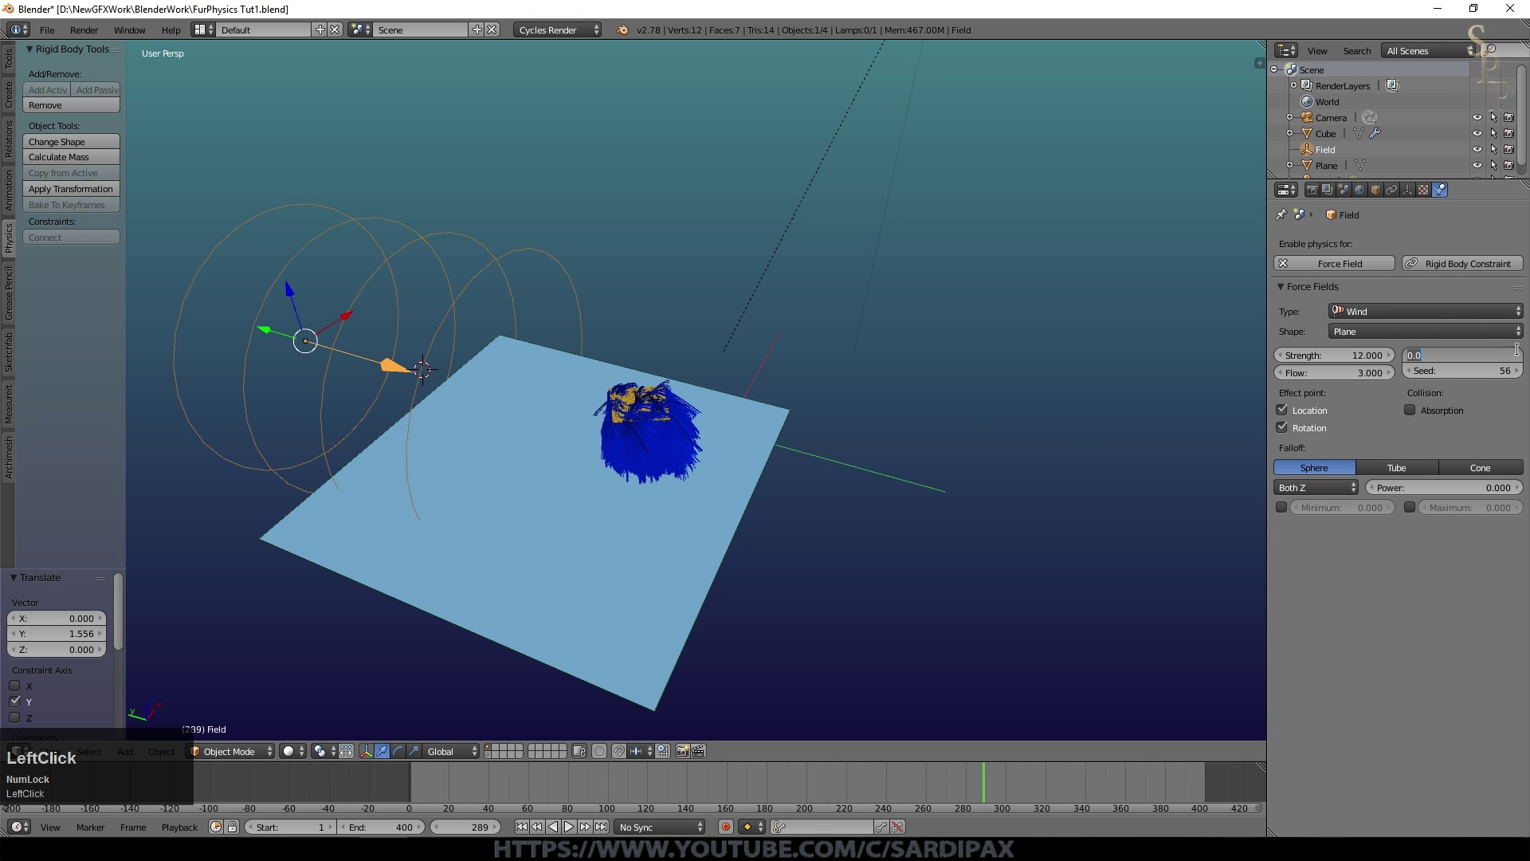
type("5")
key("KP_Enter")
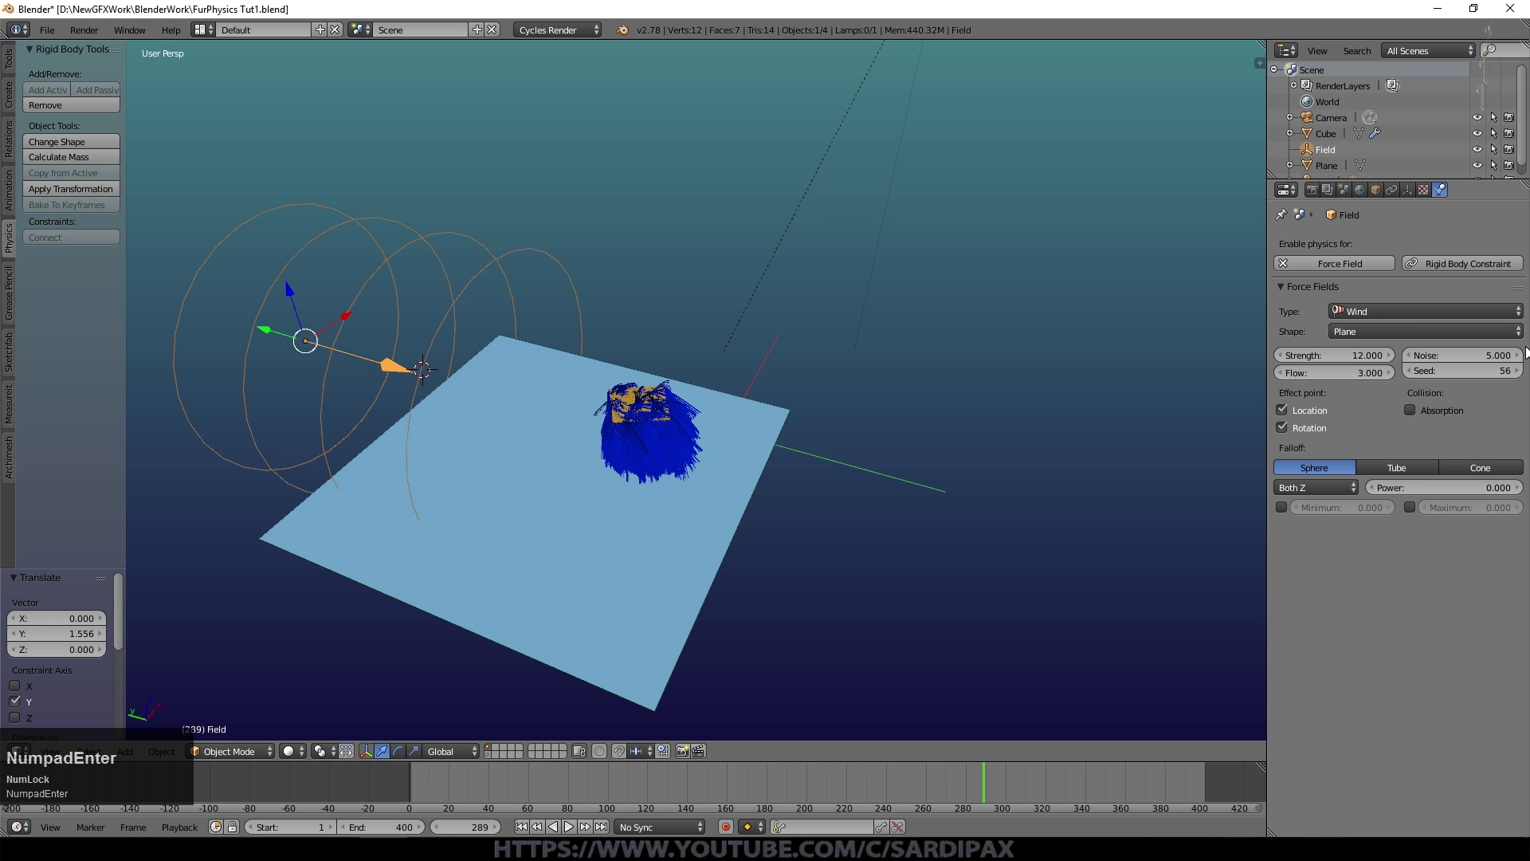
scroll(709, 452, "up", 4)
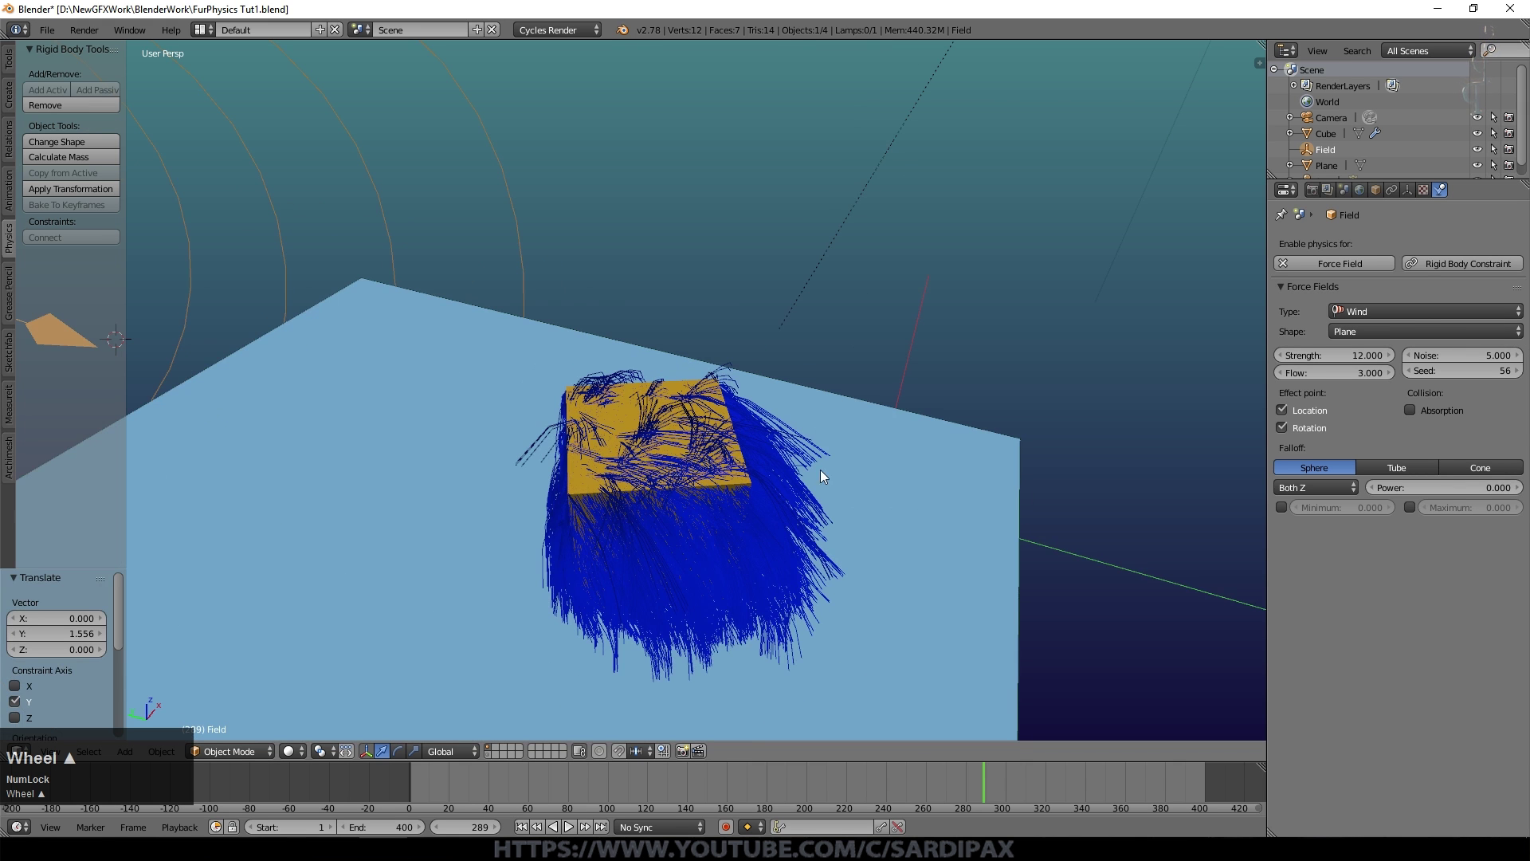
left_click(569, 826)
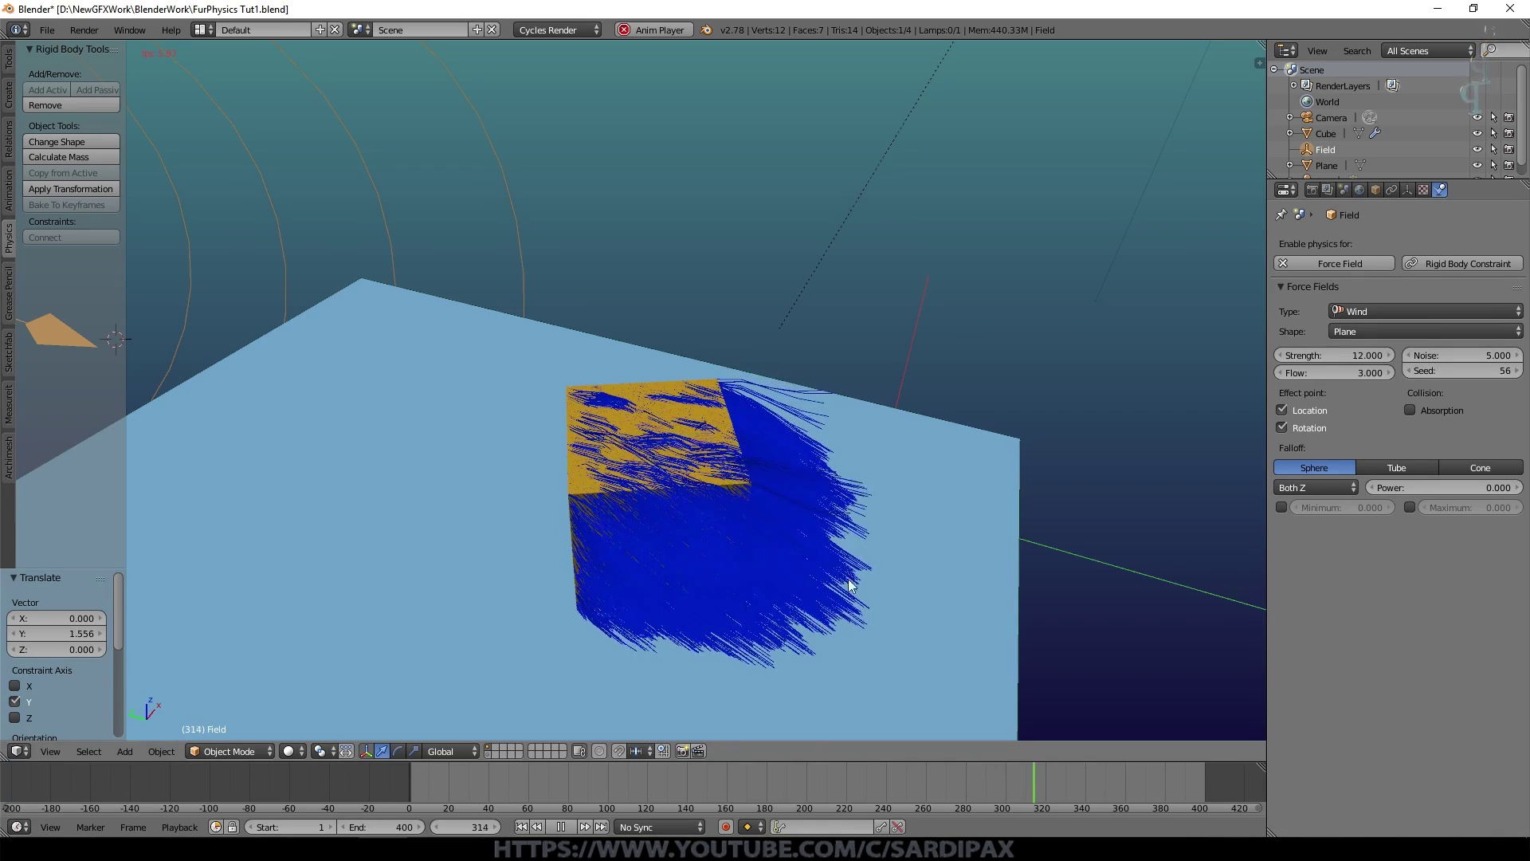
- Examine the blown hair from a low, close viewpoint during playback, and pause around frame 377
scroll(853, 624, "up", 4)
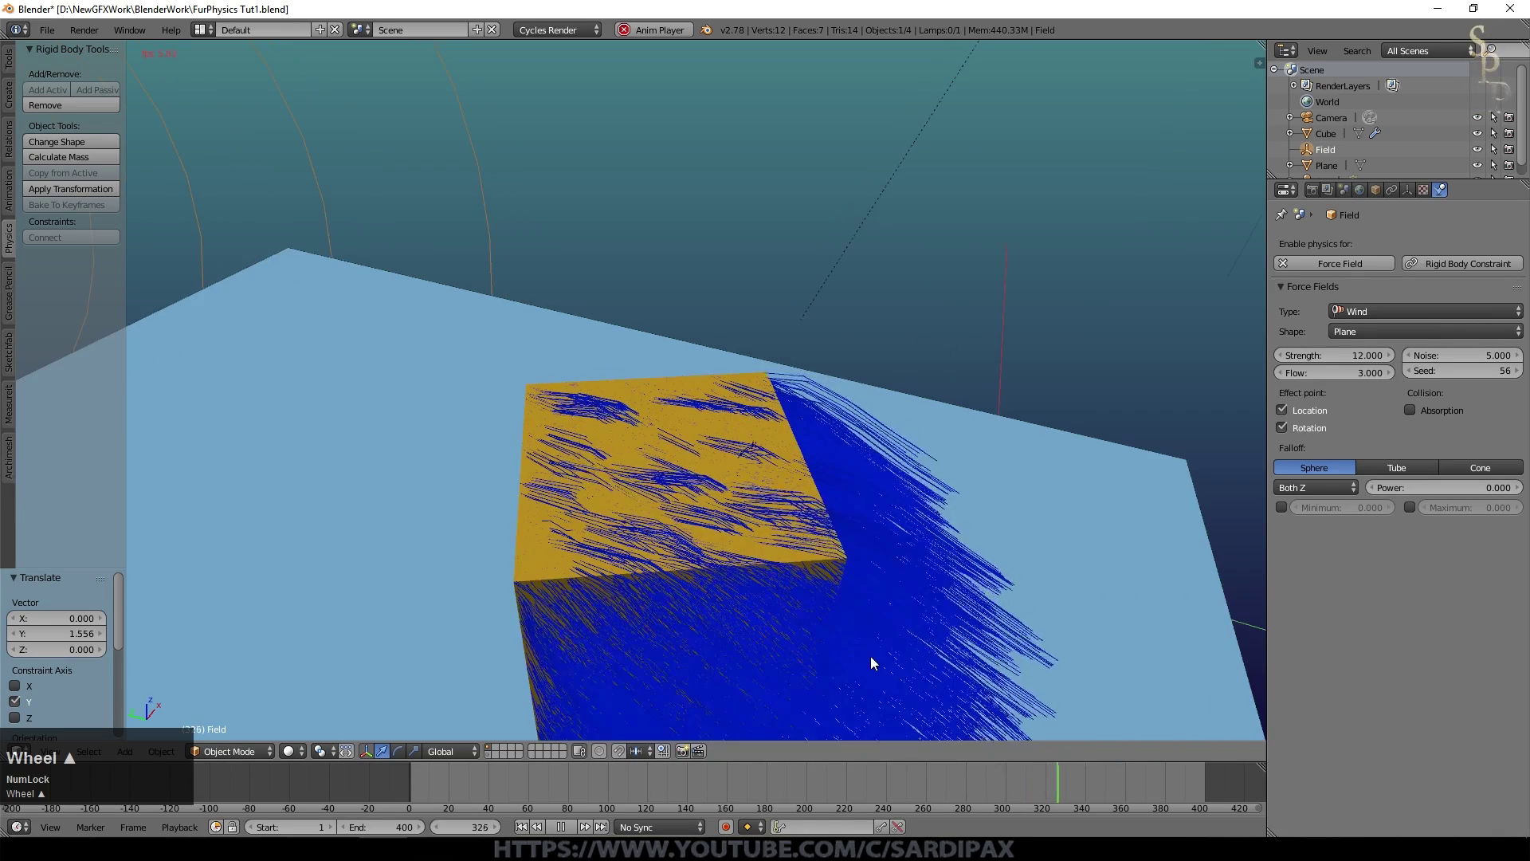
middle_click_drag(870, 657, 870, 609)
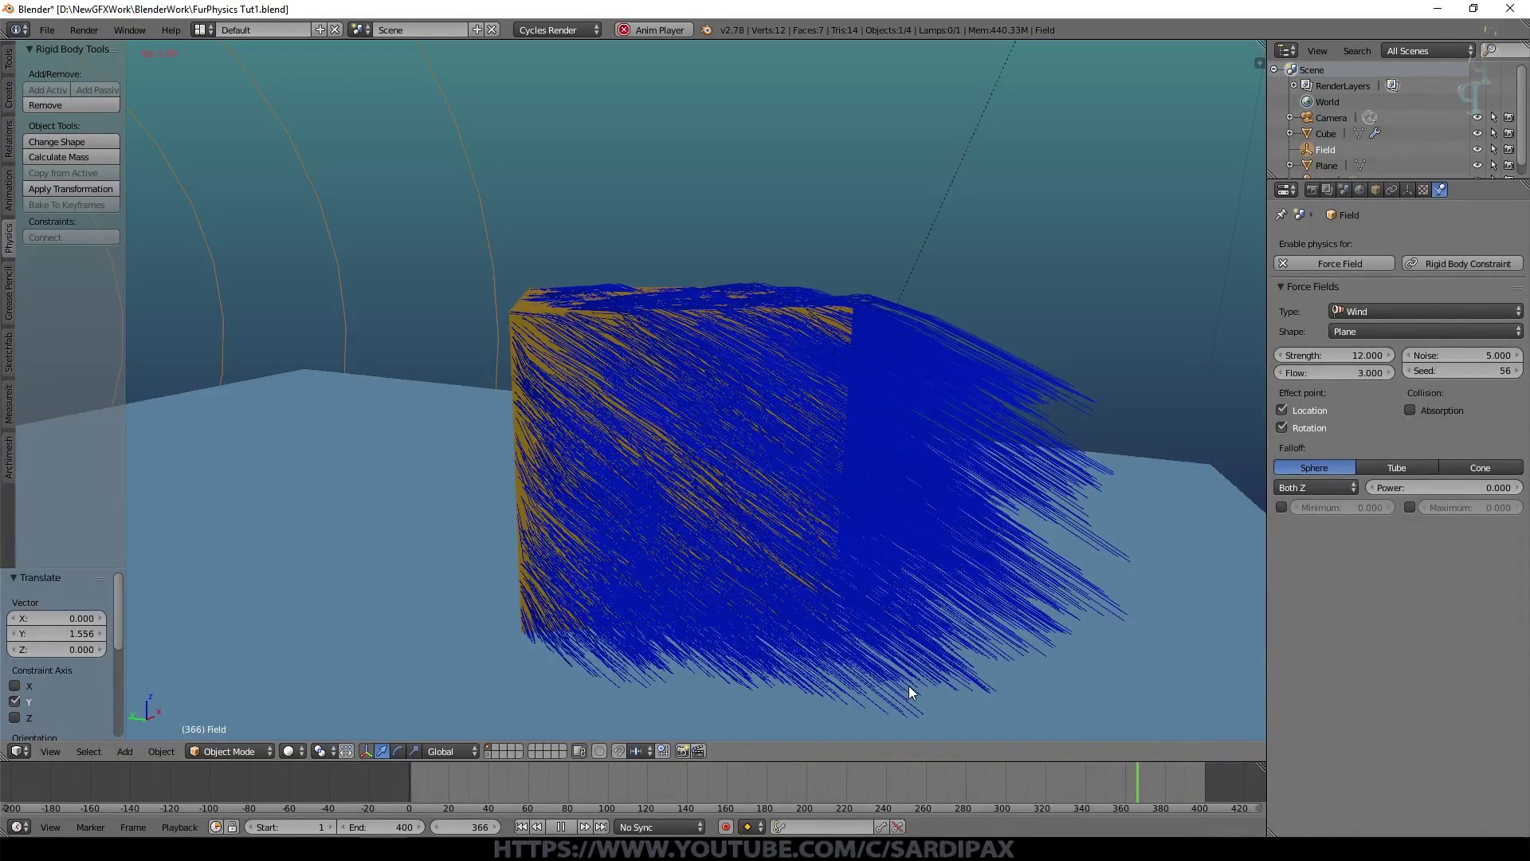
left_click(561, 826)
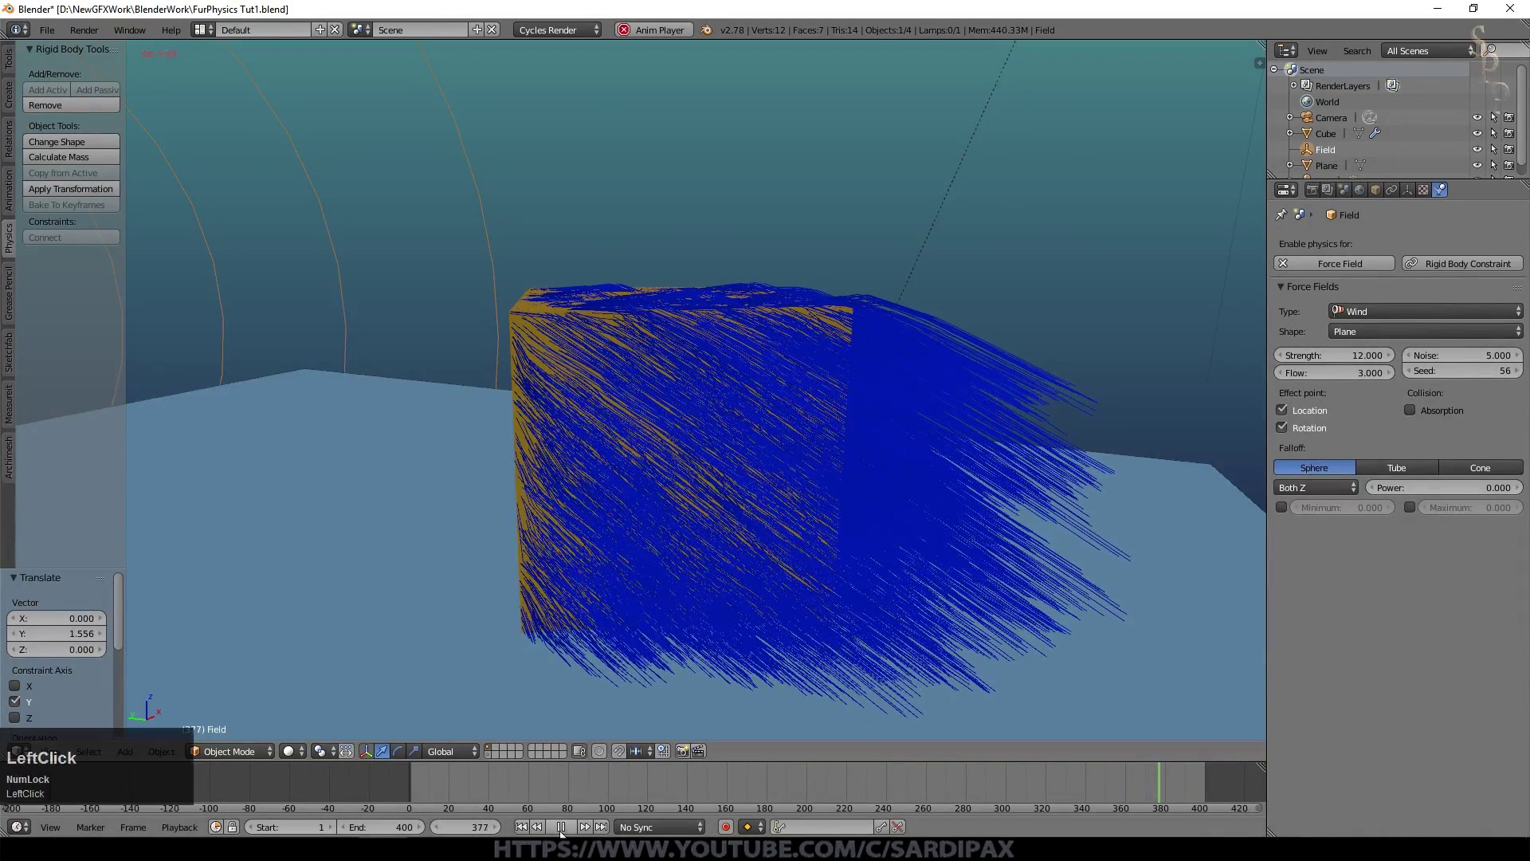
- Set the wind field's flow to 1.5 and play the simulation from frame 264 to check the hair
left_click(1021, 794)
left_click(1329, 374)
type("1.5")
key("Return")
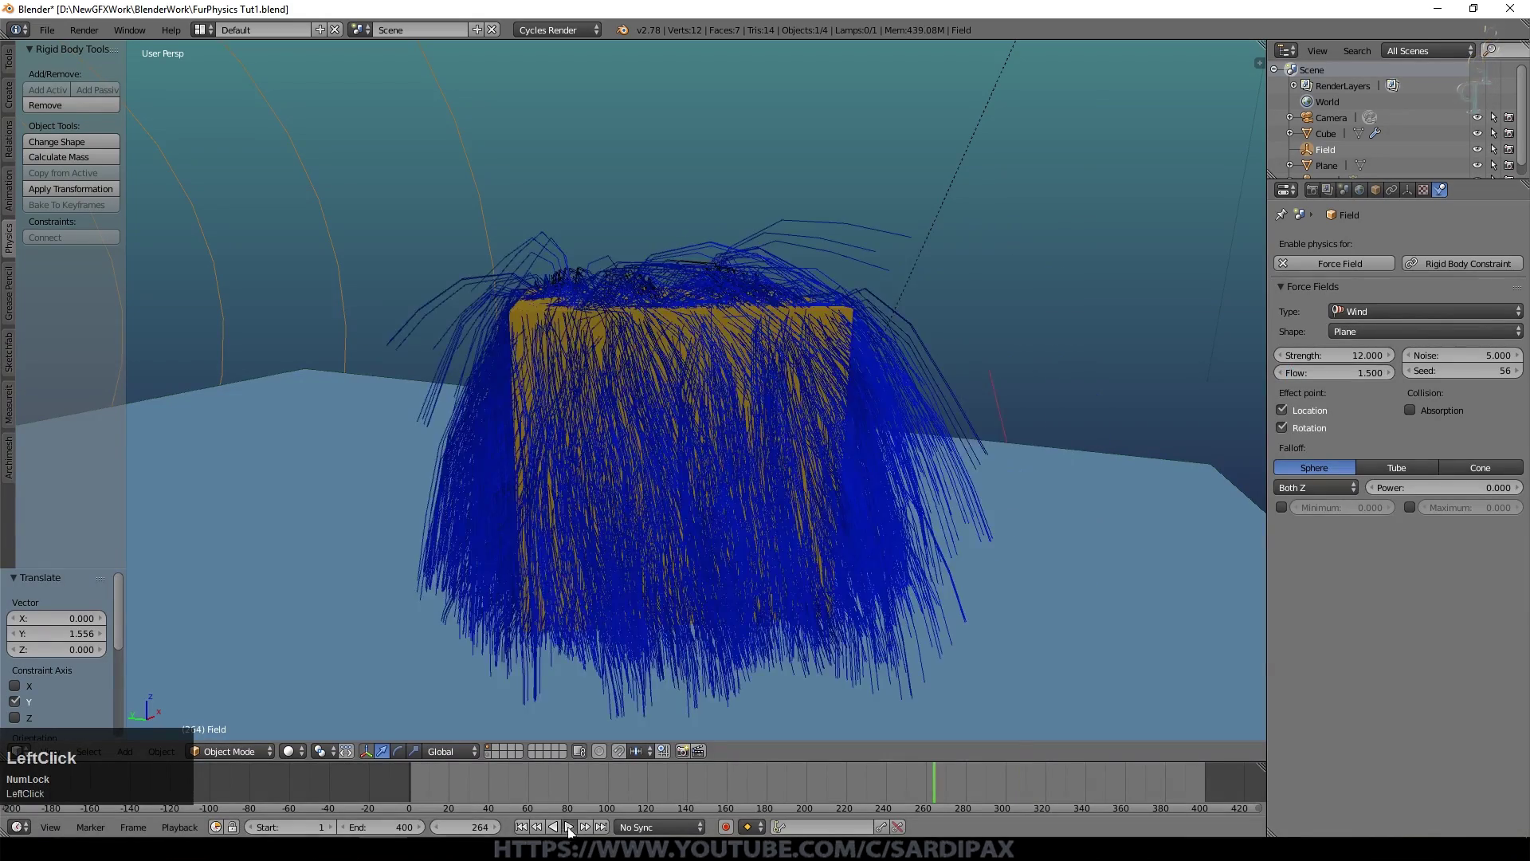
left_click(568, 826)
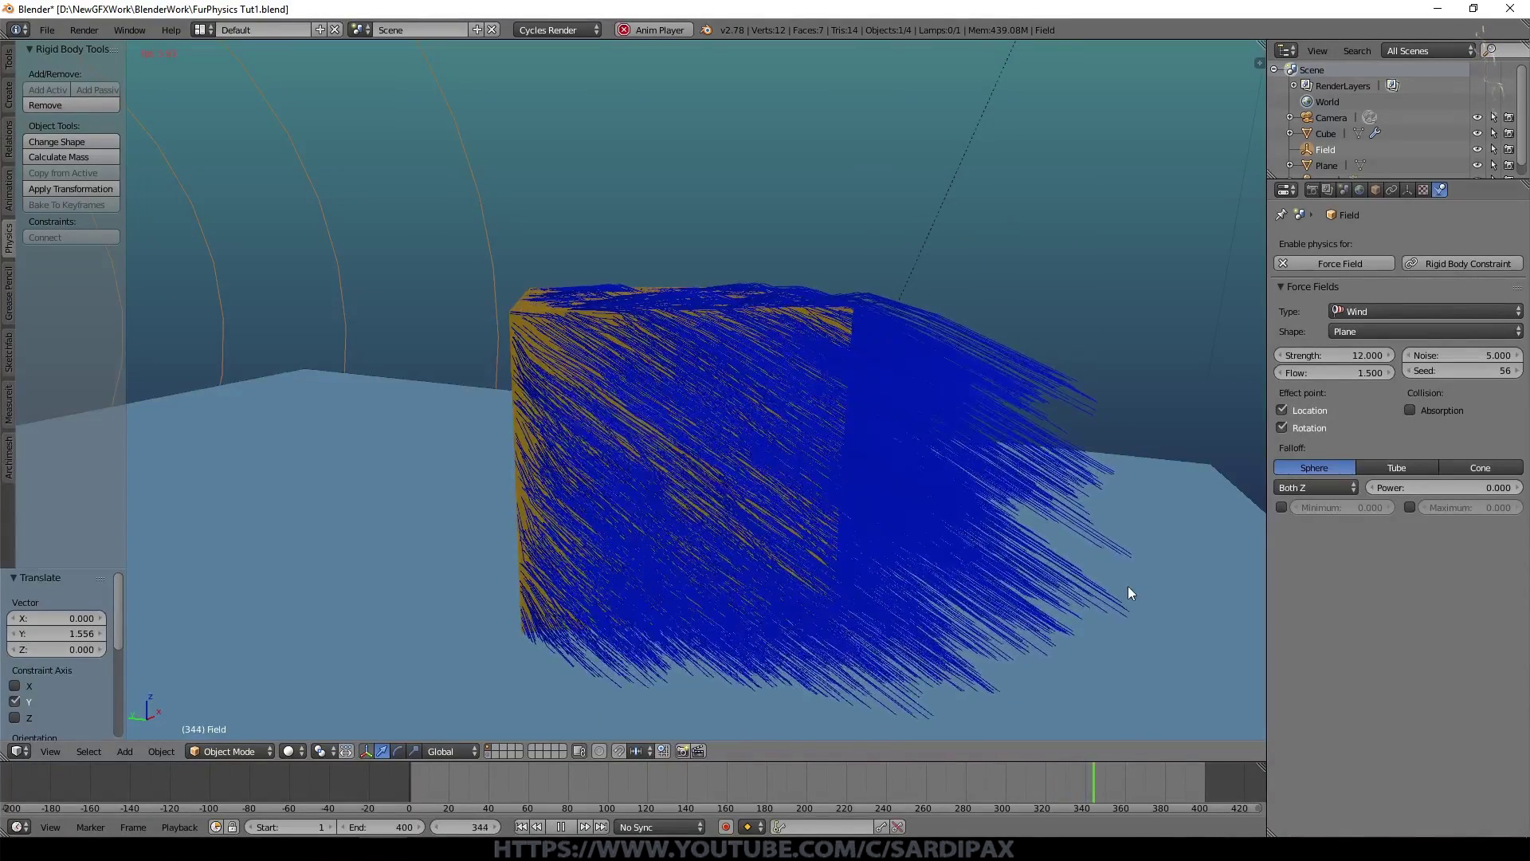
left_click(556, 826)
- Return to frame 1, set the wind field's strength to 6, and play the simulation up to about frame 139
left_click(521, 826)
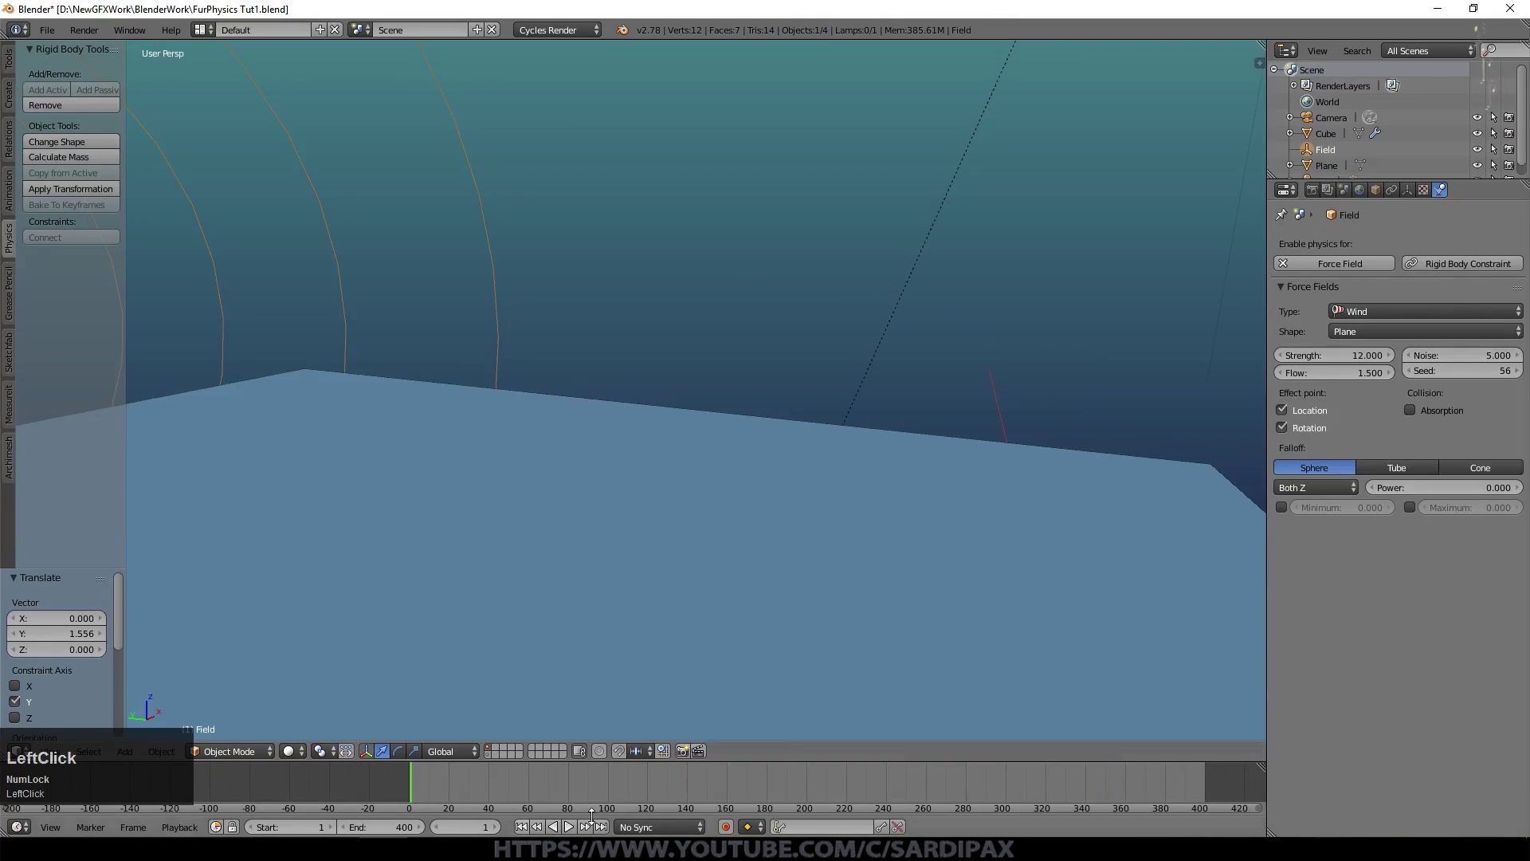
left_click(1352, 354)
type("6")
key("KP_Enter")
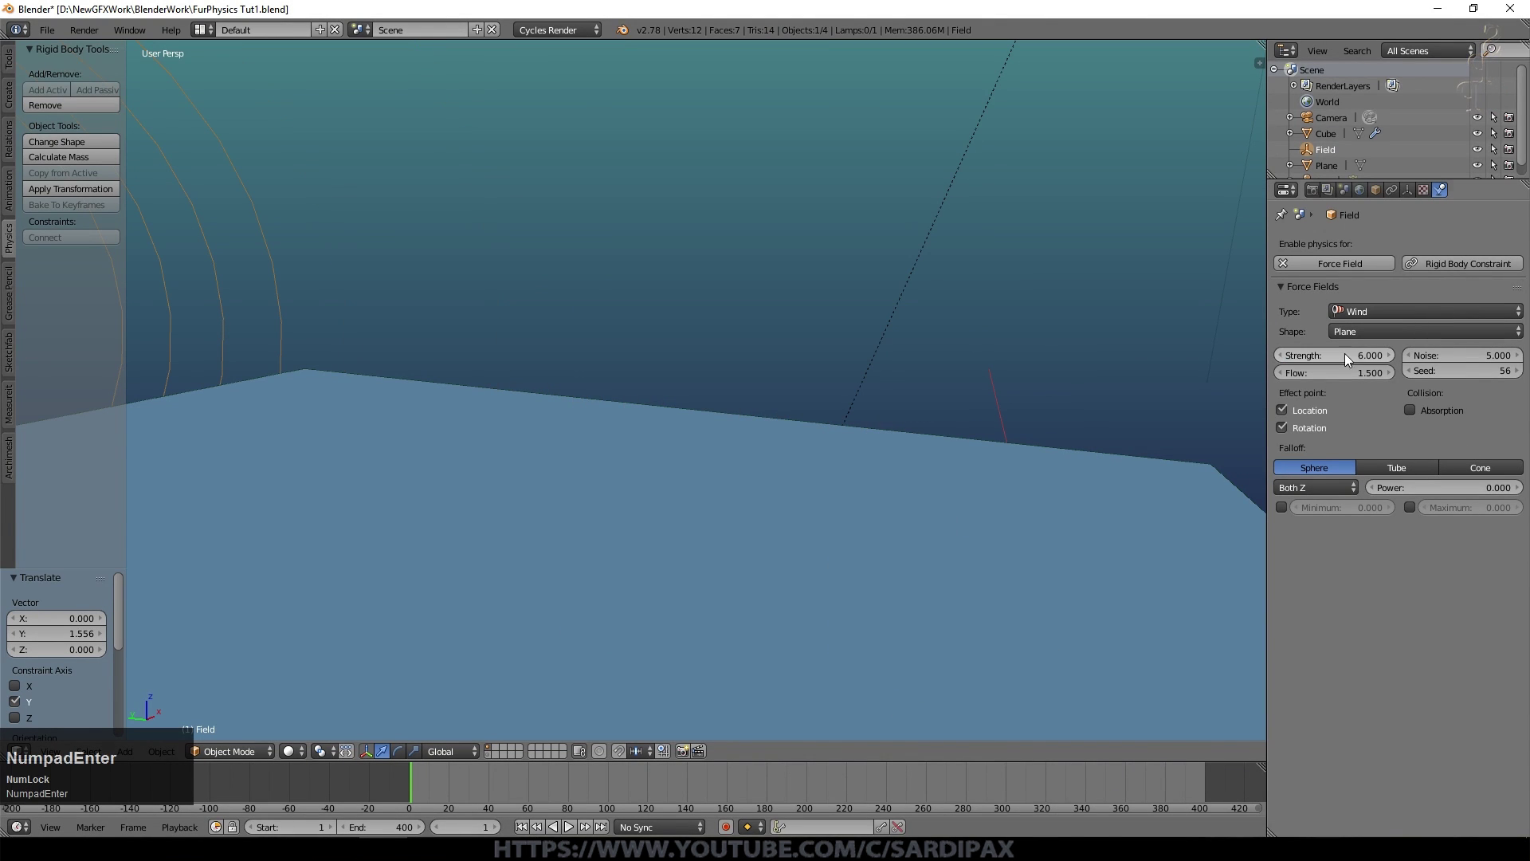
left_click(569, 827)
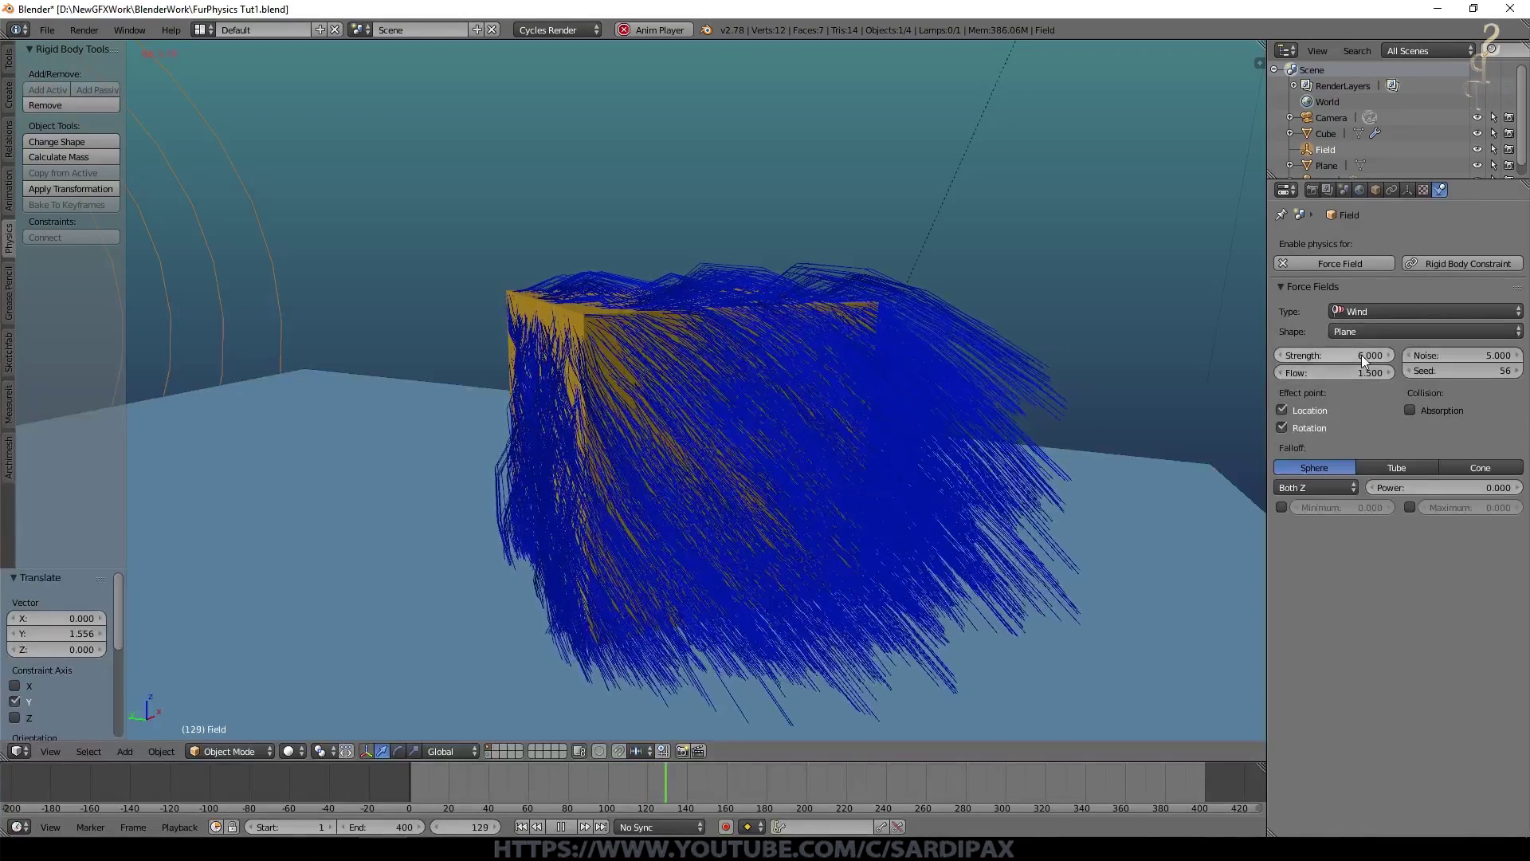
left_click(562, 827)
- Enable collision physics on the plane and set its soft body and cloth outer thickness to 0.341
scroll(864, 573, "down", 5)
right_click(511, 608)
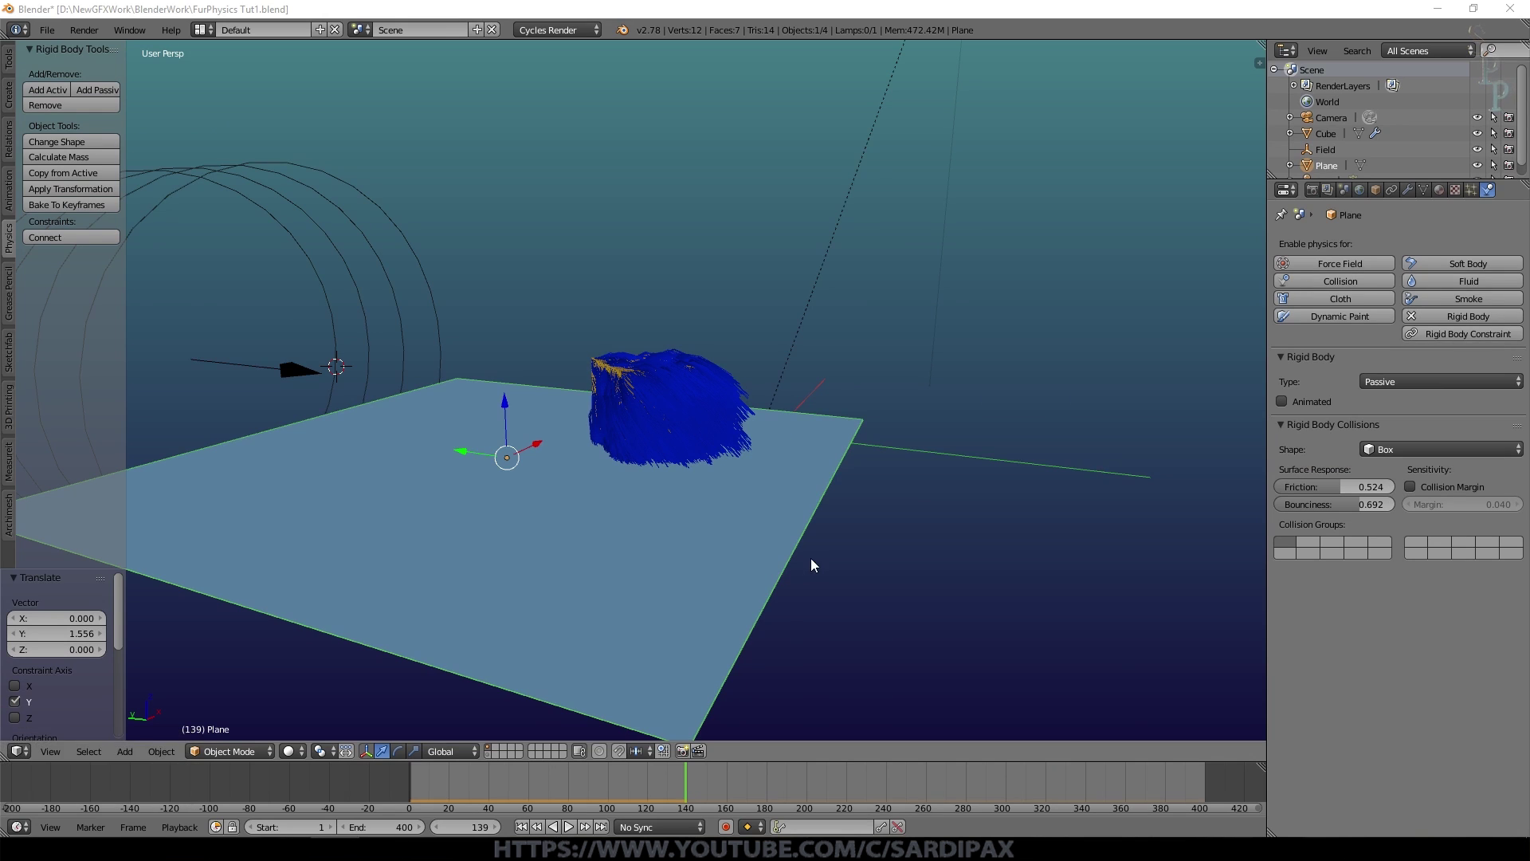
scroll(826, 562, "up", 3)
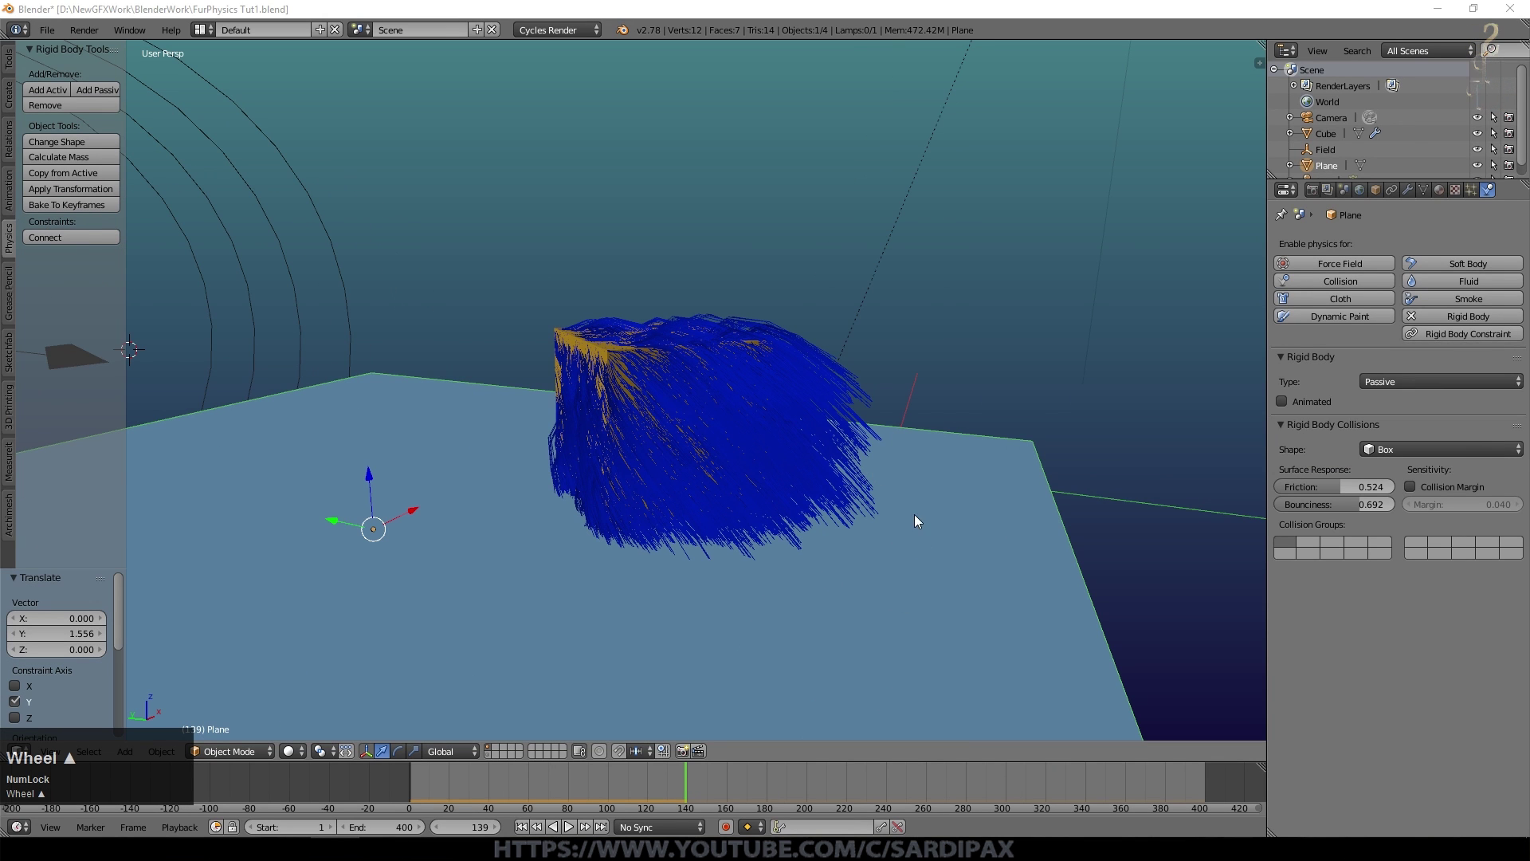
left_click(1323, 279)
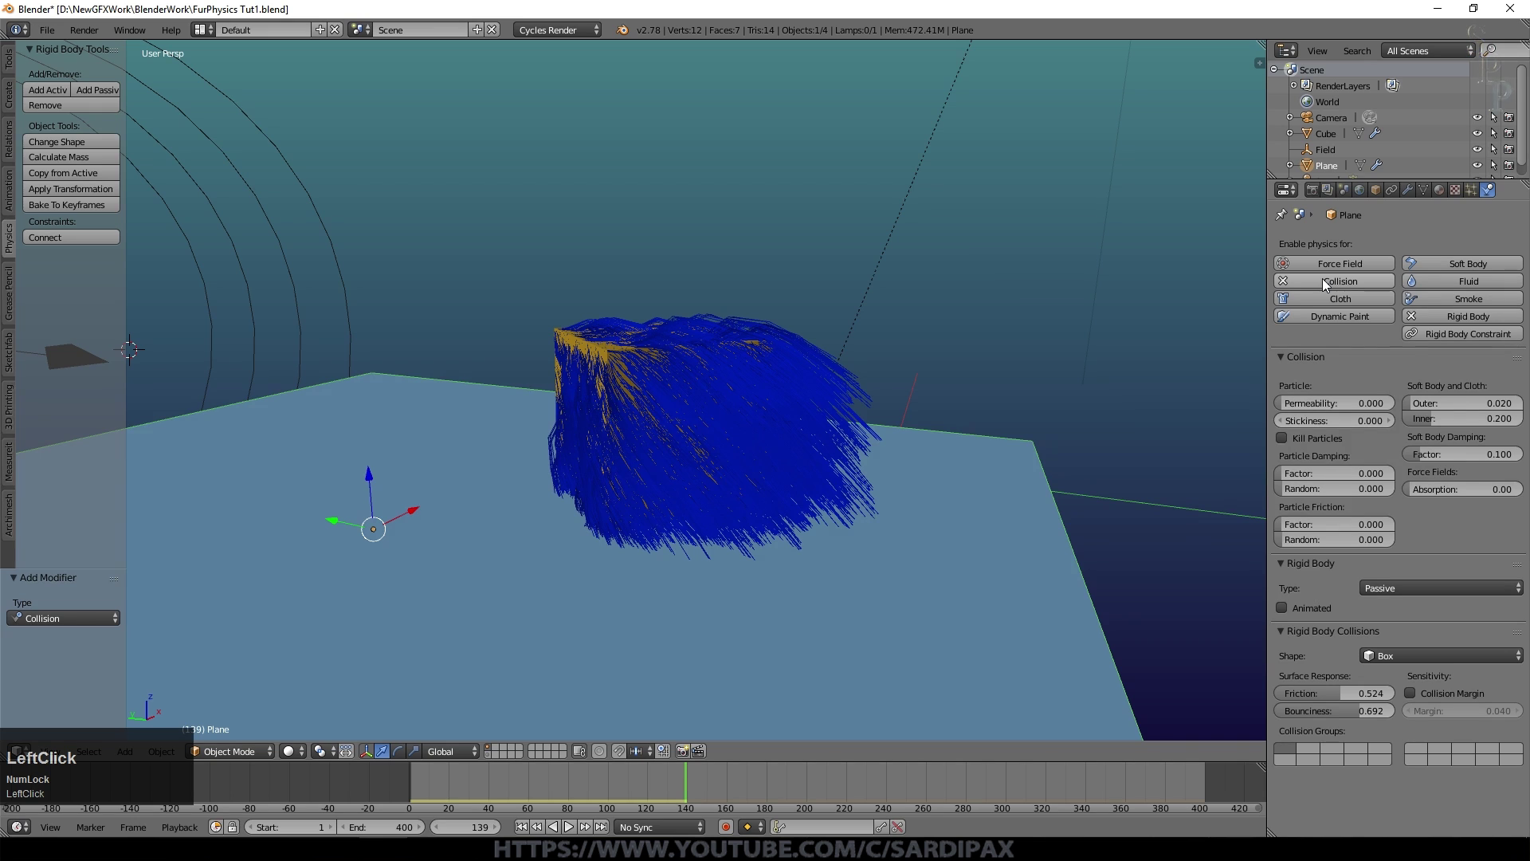
mouse_move(1435, 402)
left_mouse_down()
mouse_move(1474, 402)
mouse_move(1447, 405)
left_mouse_up()
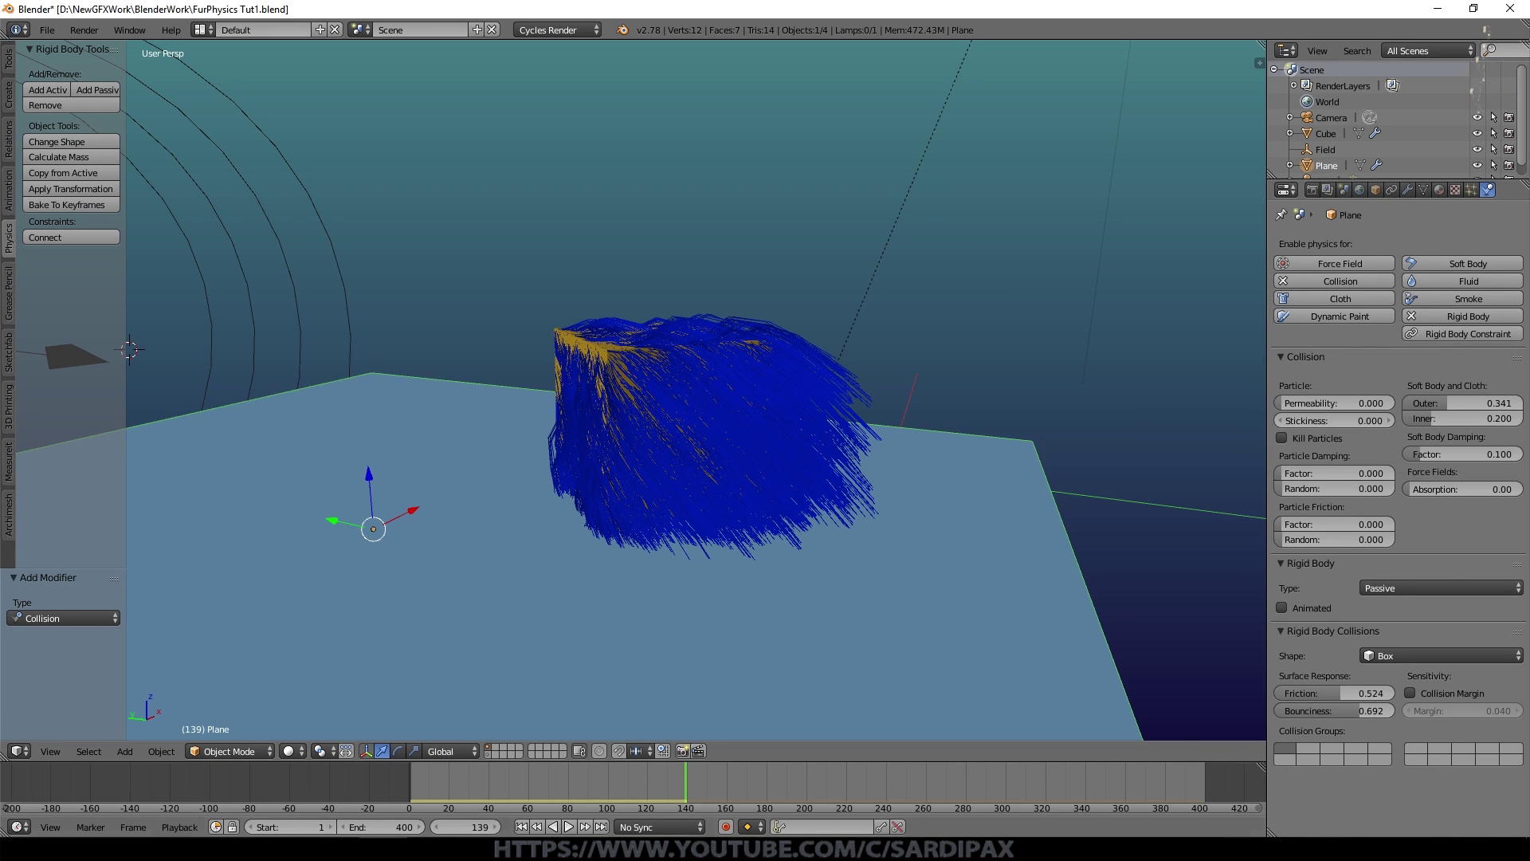
- Replay the simulation from frame 1 and examine how the hair meets the plane from low and raised viewpoints
left_click(521, 826)
left_click(569, 827)
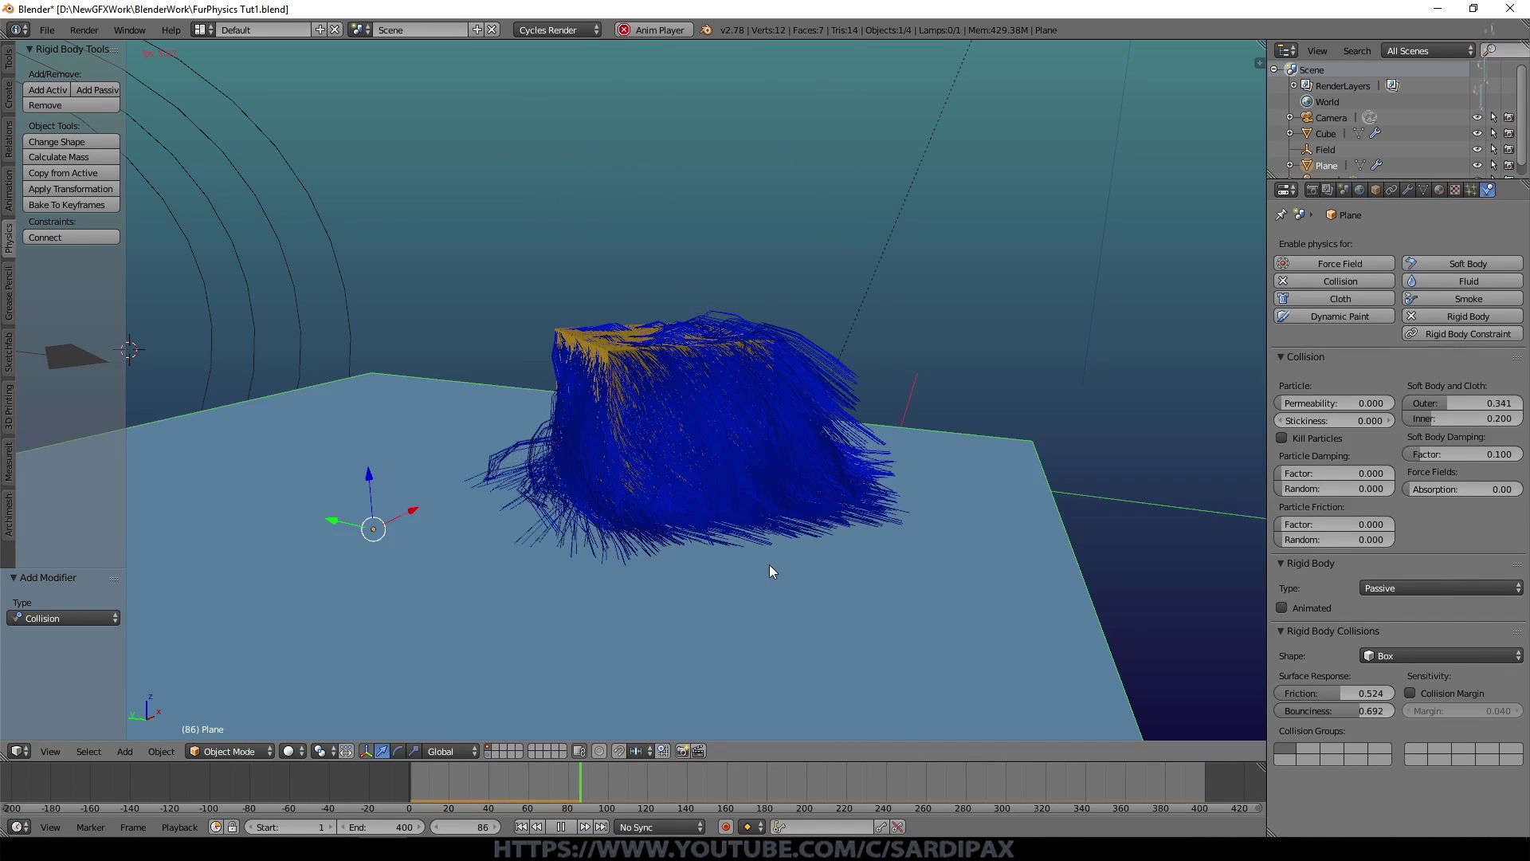
mouse_move(829, 647)
middle_mouse_down()
mouse_move(824, 599)
mouse_move(825, 620)
middle_mouse_up()
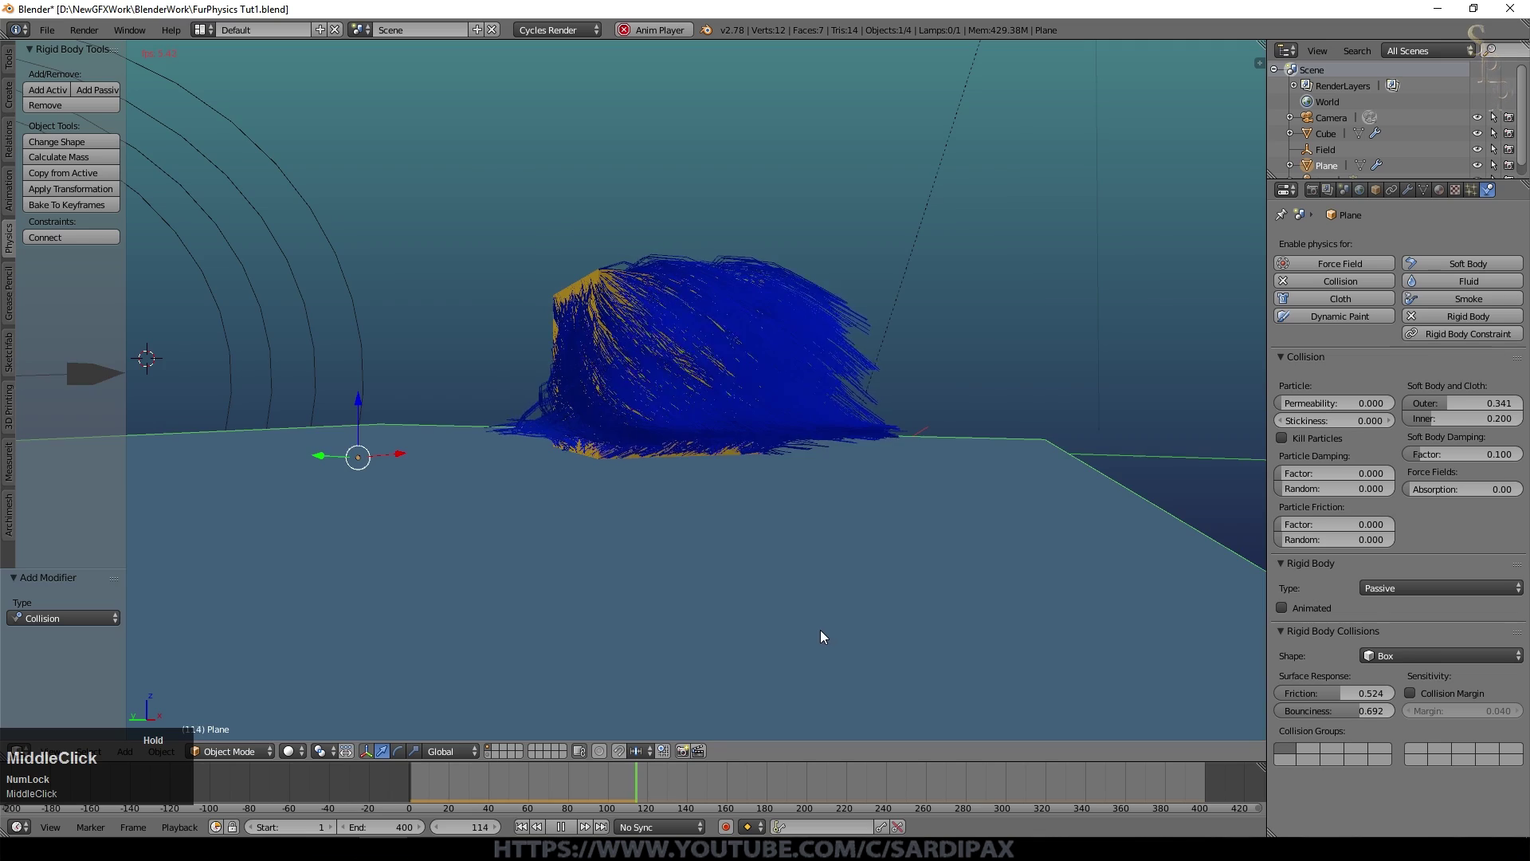
scroll(673, 592, "down", 3)
middle_click_drag(672, 592, 686, 609)
scroll(686, 608, "down", 3)
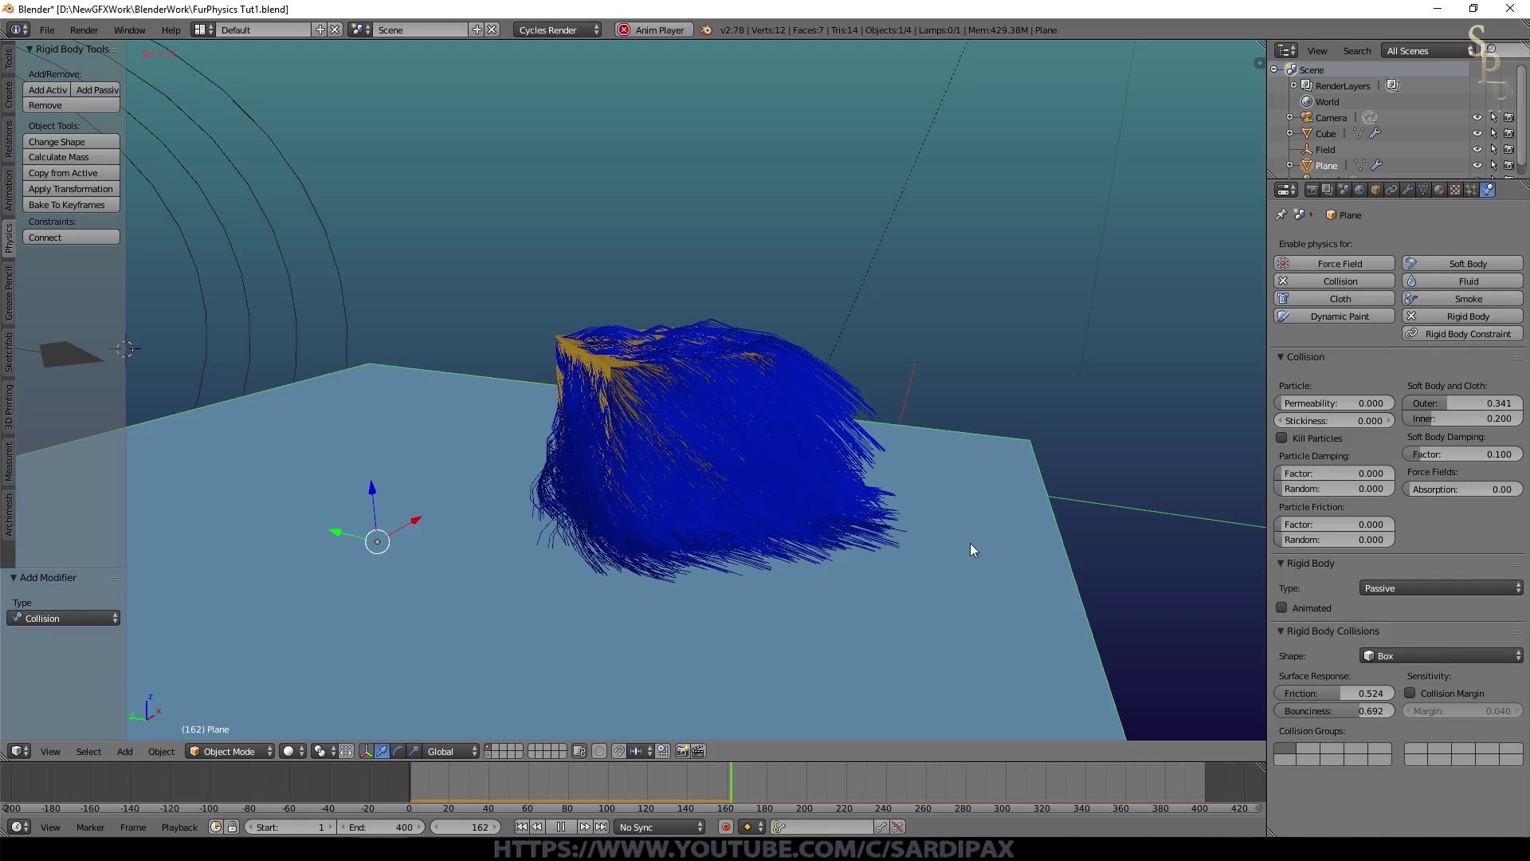
key("KP_Add")
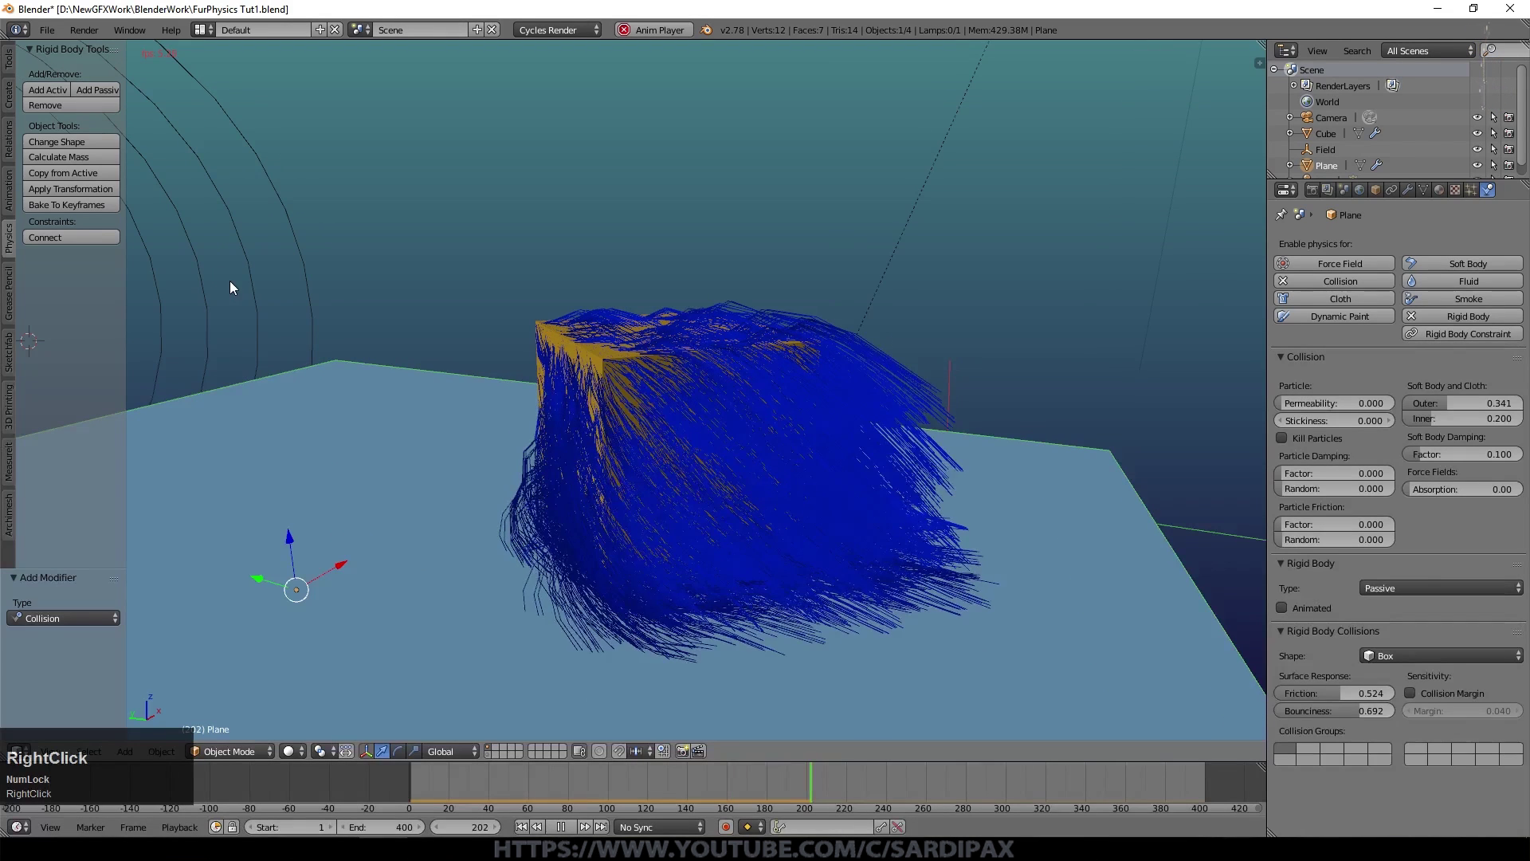
- Select the wind field, set its strength to 10 during playback, and pause at frame 249
right_click(253, 294)
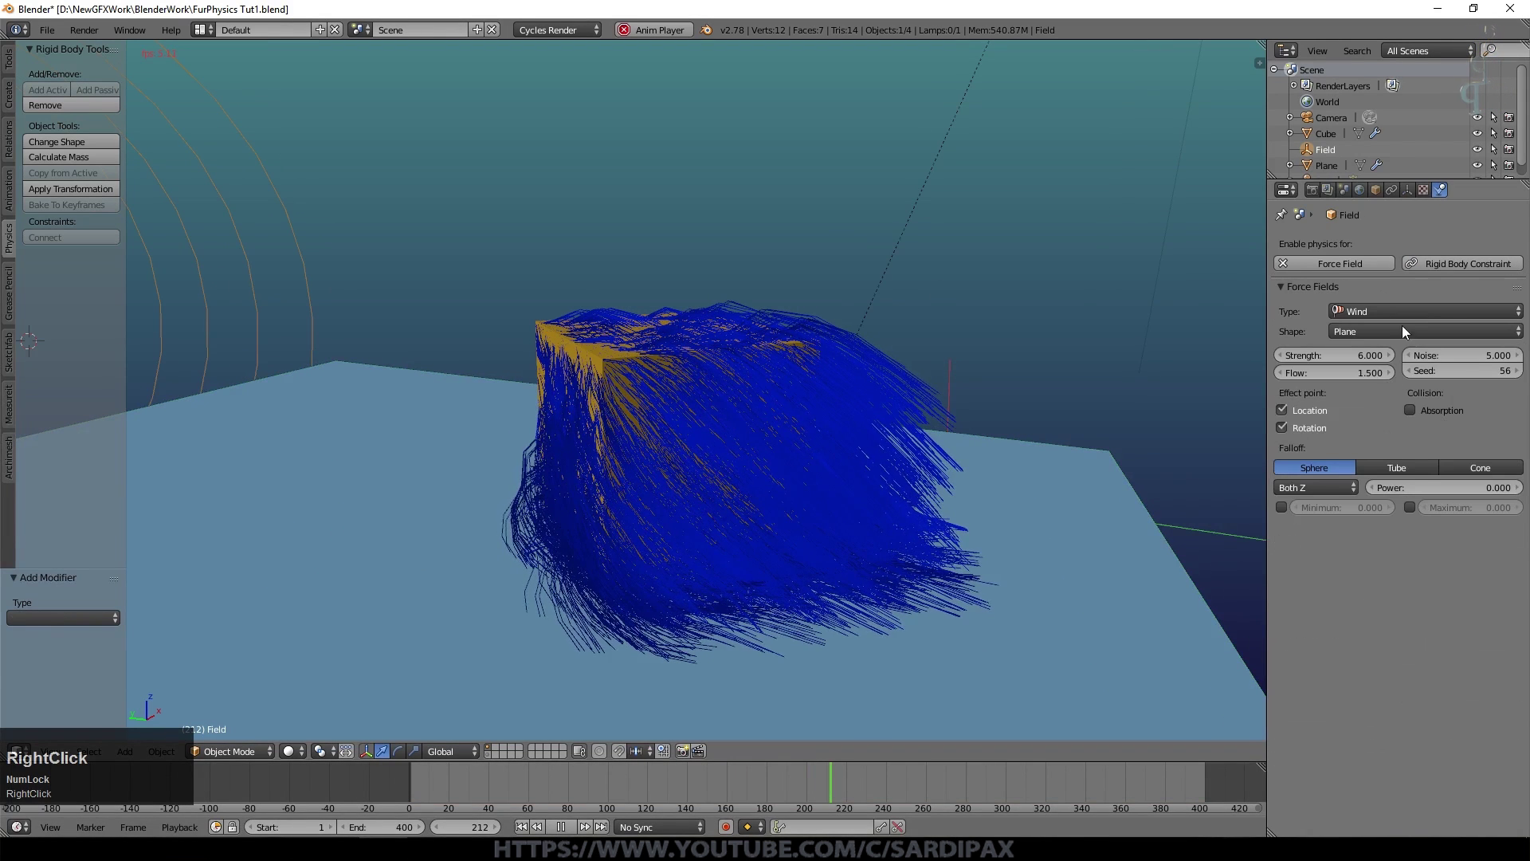
left_click(1351, 362)
type("10")
key("KP_Enter")
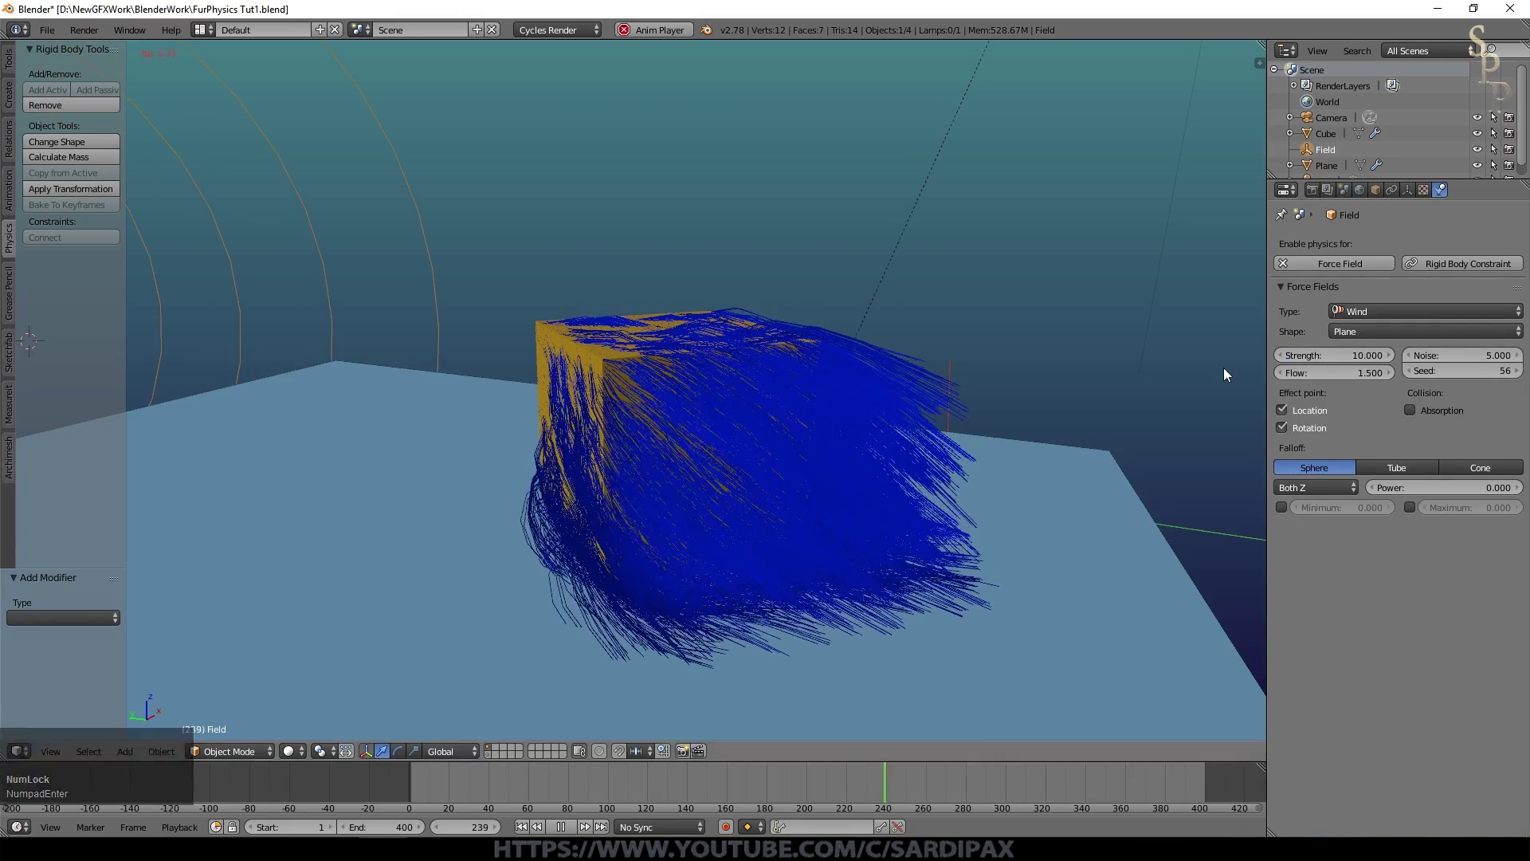
left_click(562, 827)
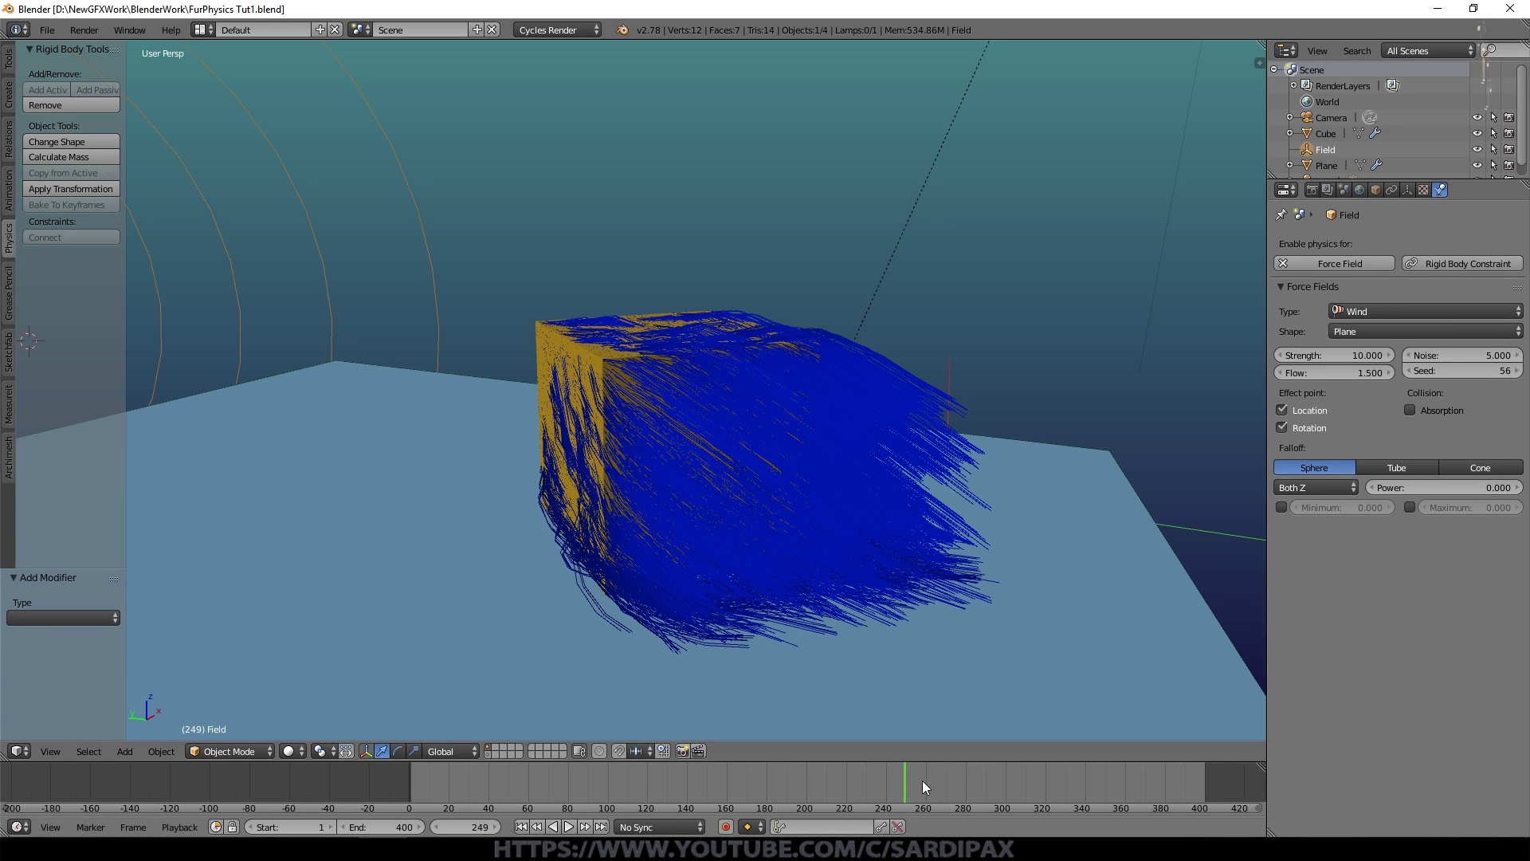
- Select the cube and hide its hair particle system in the viewport
right_click(622, 365)
scroll(1466, 260, "up", 1)
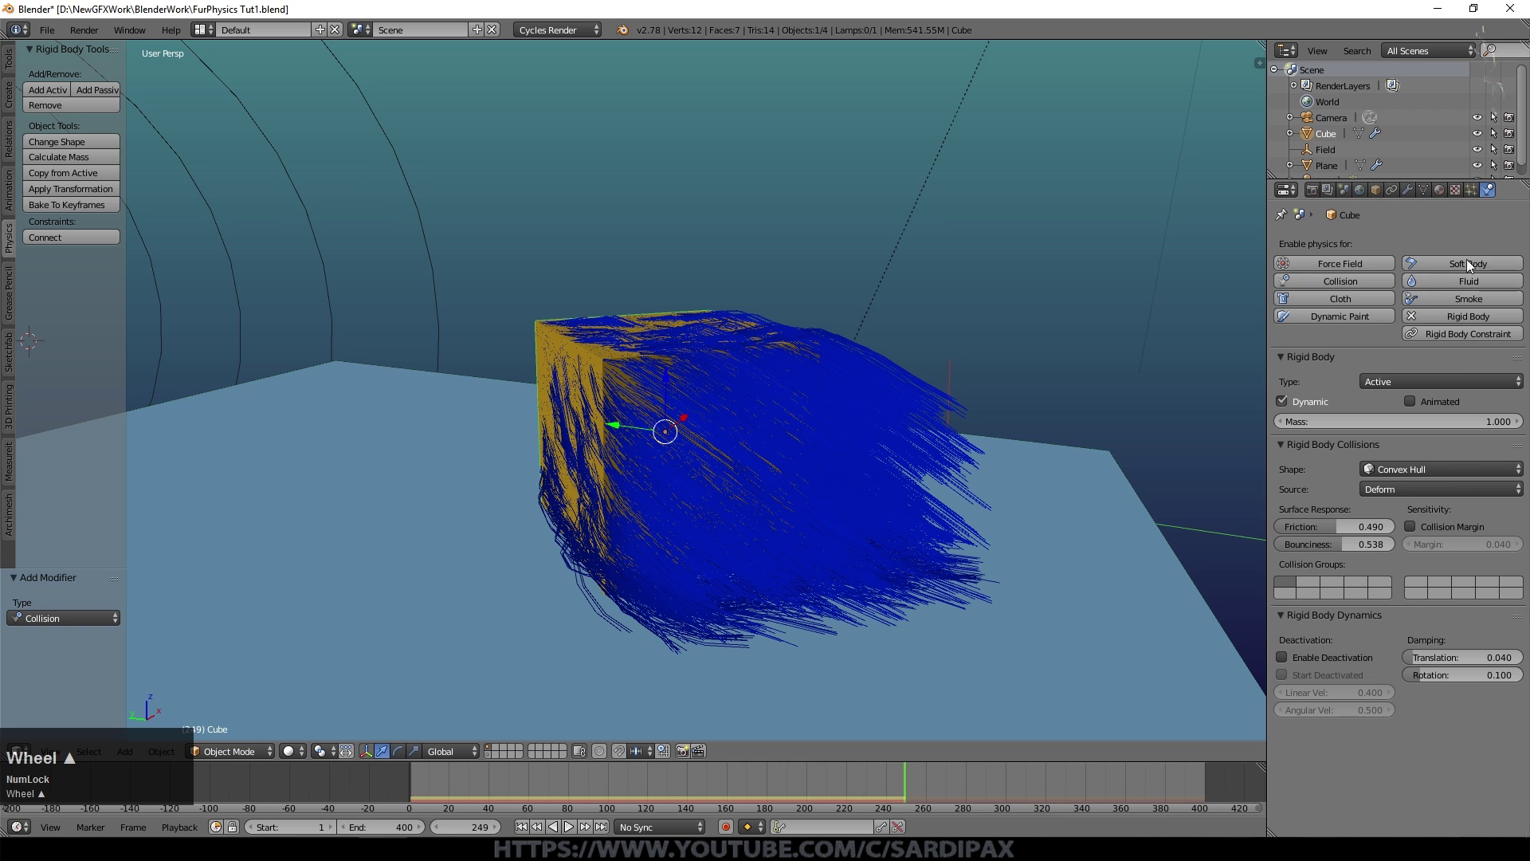
left_click(1471, 189)
scroll(1475, 253, "up", 3)
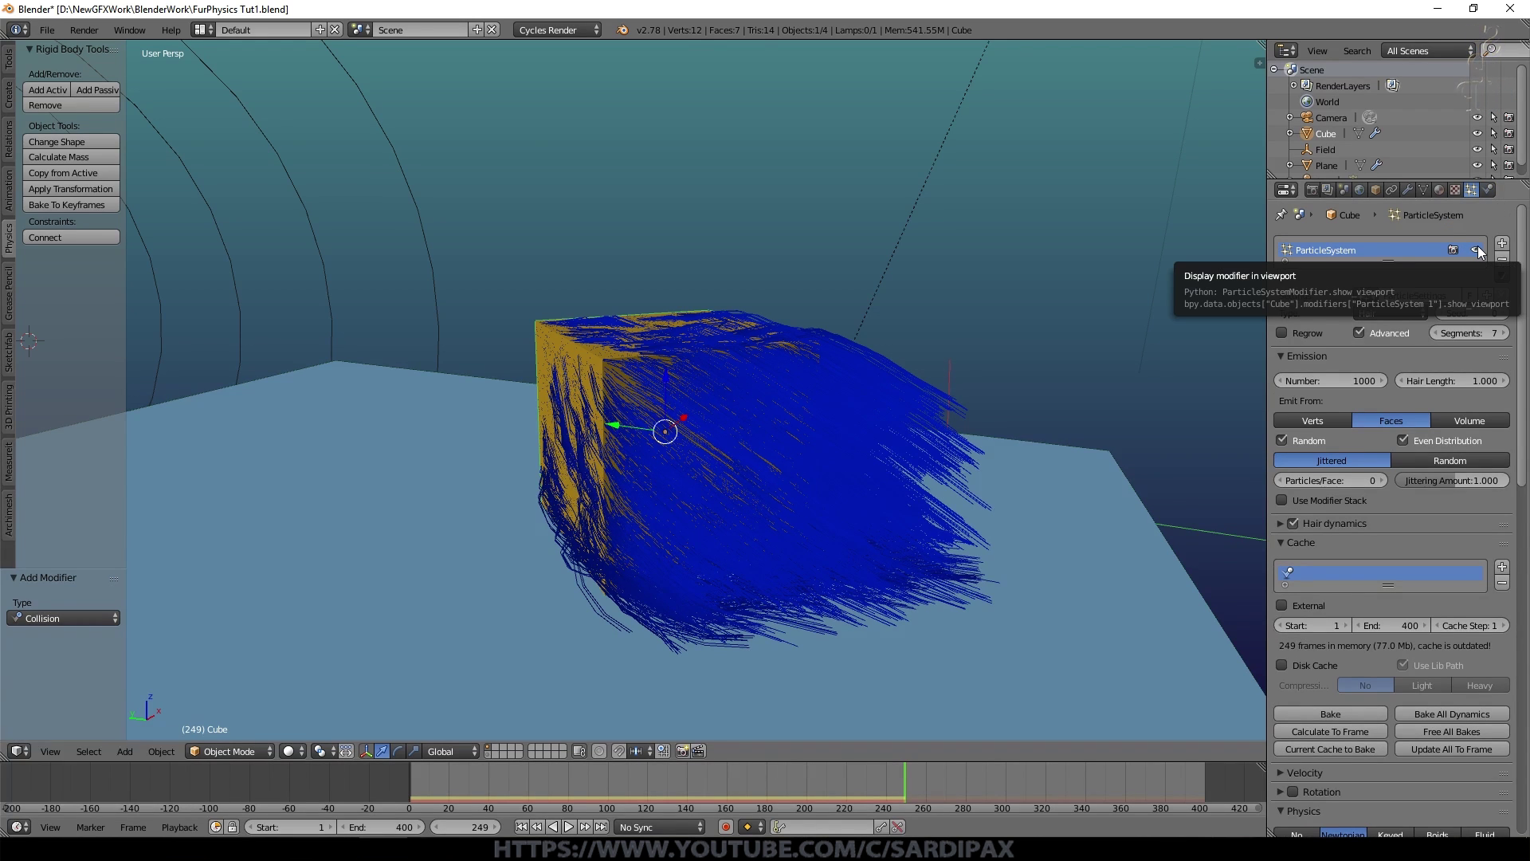
left_click(1476, 250)
- Play the bare cube's drop from frame 1 to frame 183, watching where it settles on the plane
left_click(522, 826)
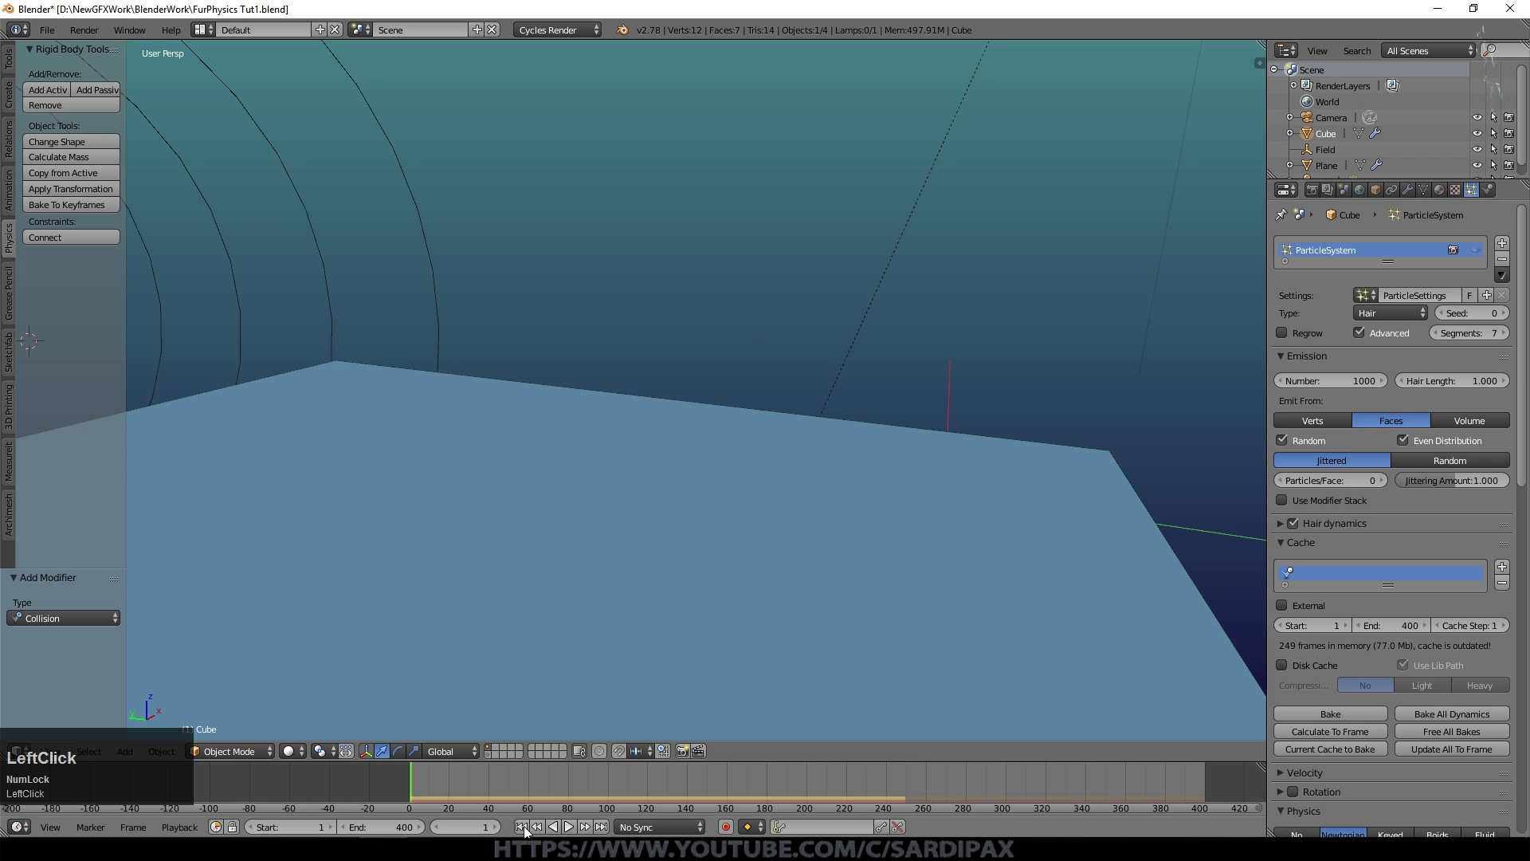
left_click(569, 826)
scroll(742, 400, "down", 5)
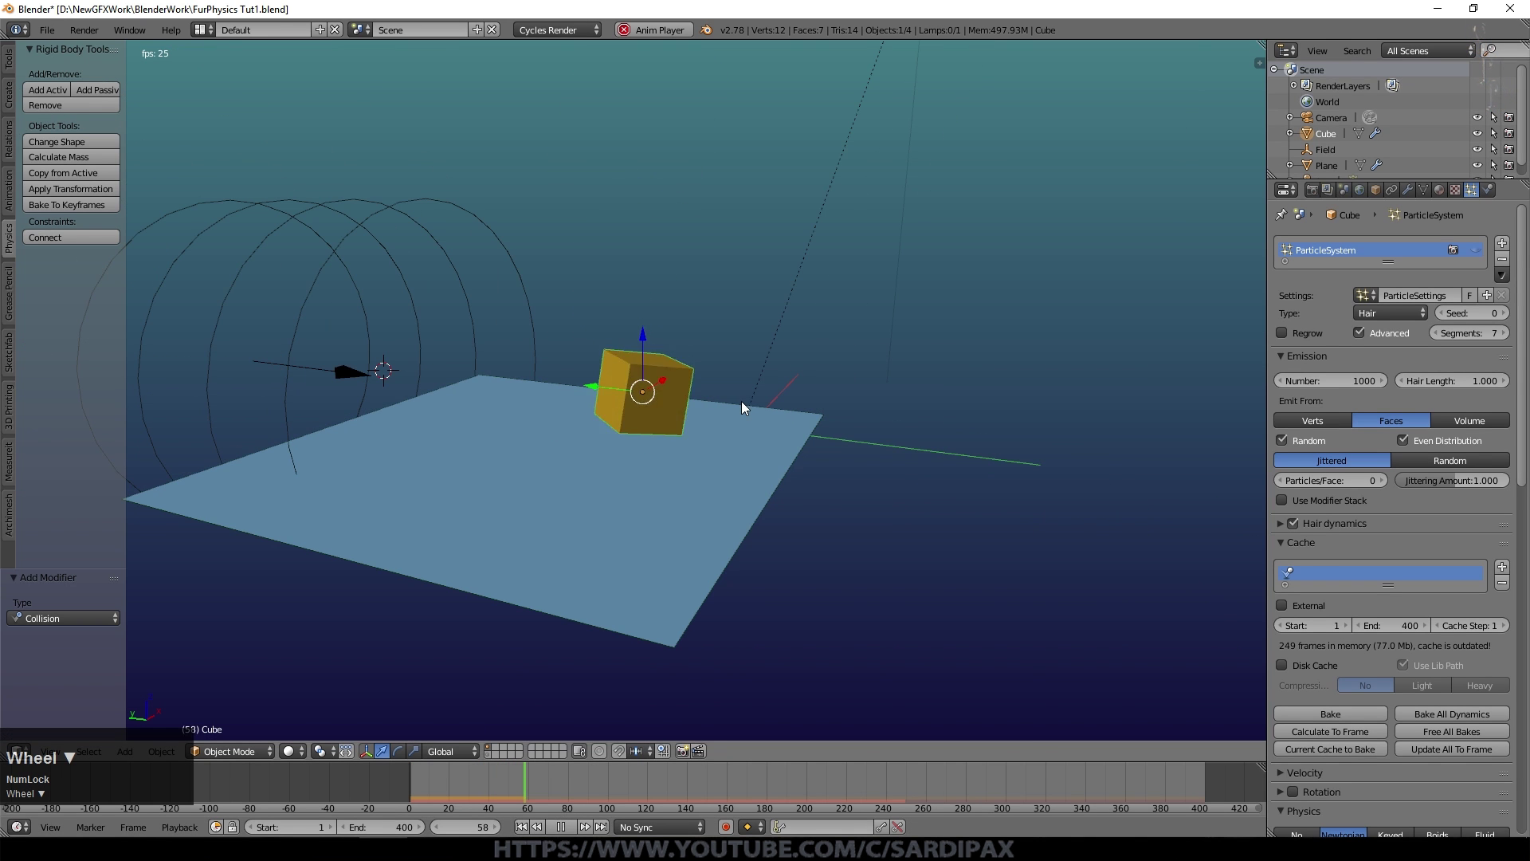
scroll(789, 458, "up", 5)
scroll(789, 460, "down", 3)
middle_click_drag(594, 424, 632, 453)
scroll(803, 538, "down", 3)
- Add a UV sphere and, in top orthographic view, place it over the plane close to the cube
key("shift+a")
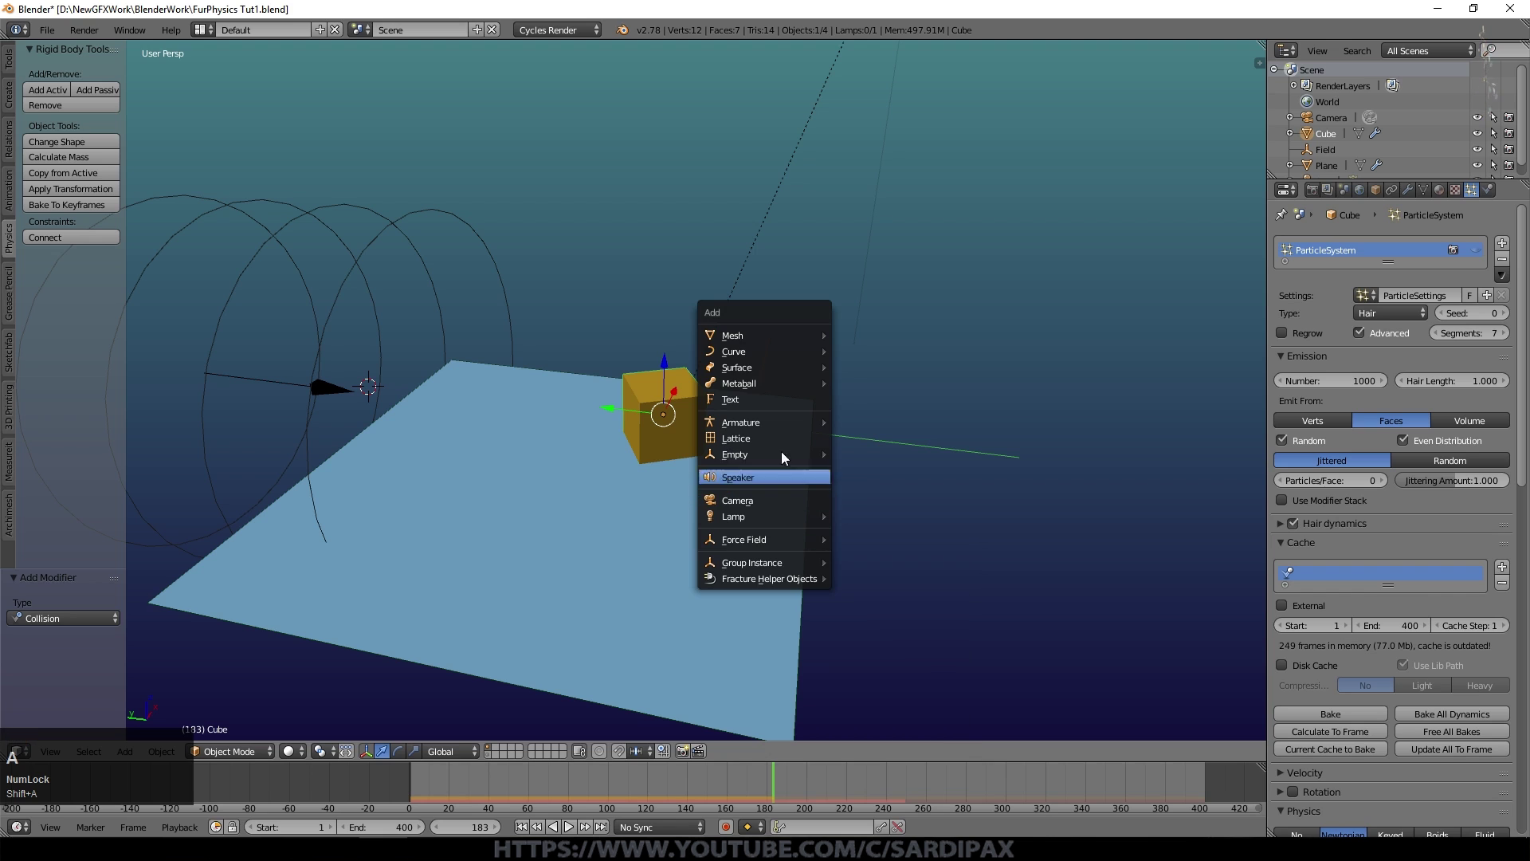
left_click(761, 336)
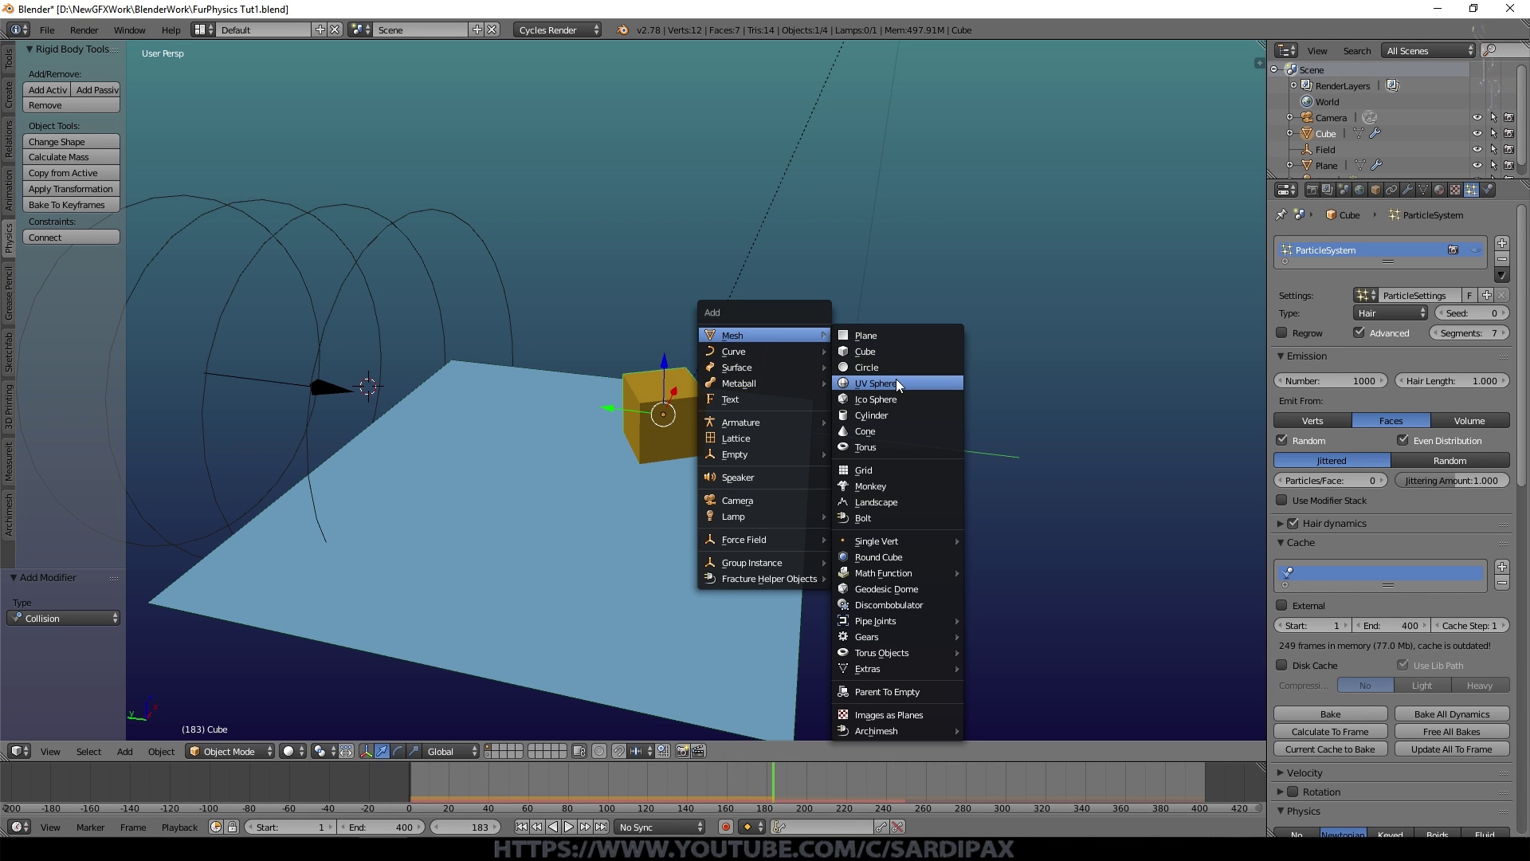
left_click(875, 383)
key("KP_7")
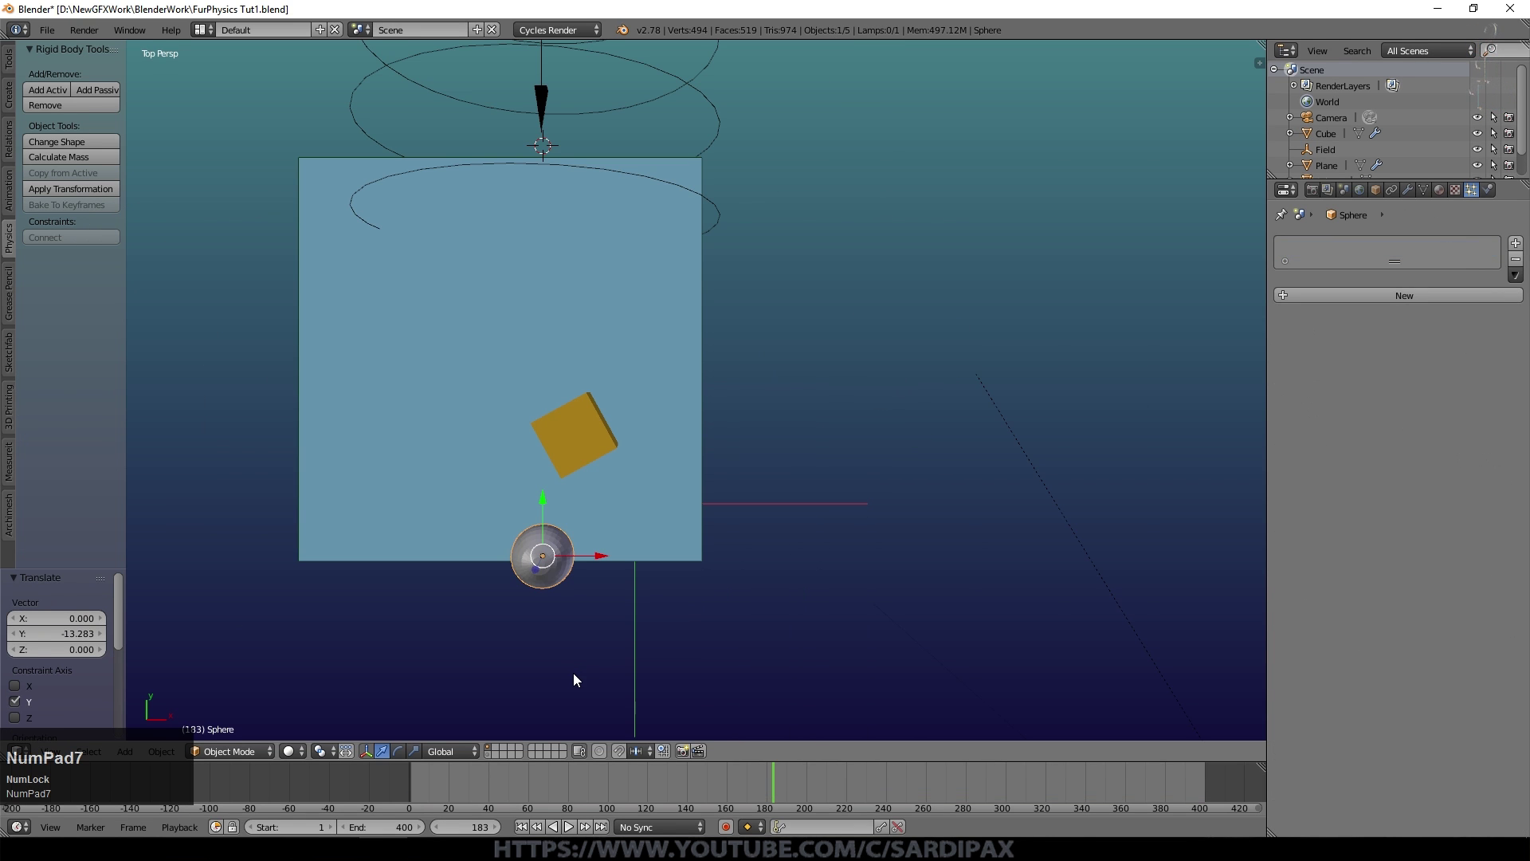
key("KP_5")
key("g")
left_click(691, 548)
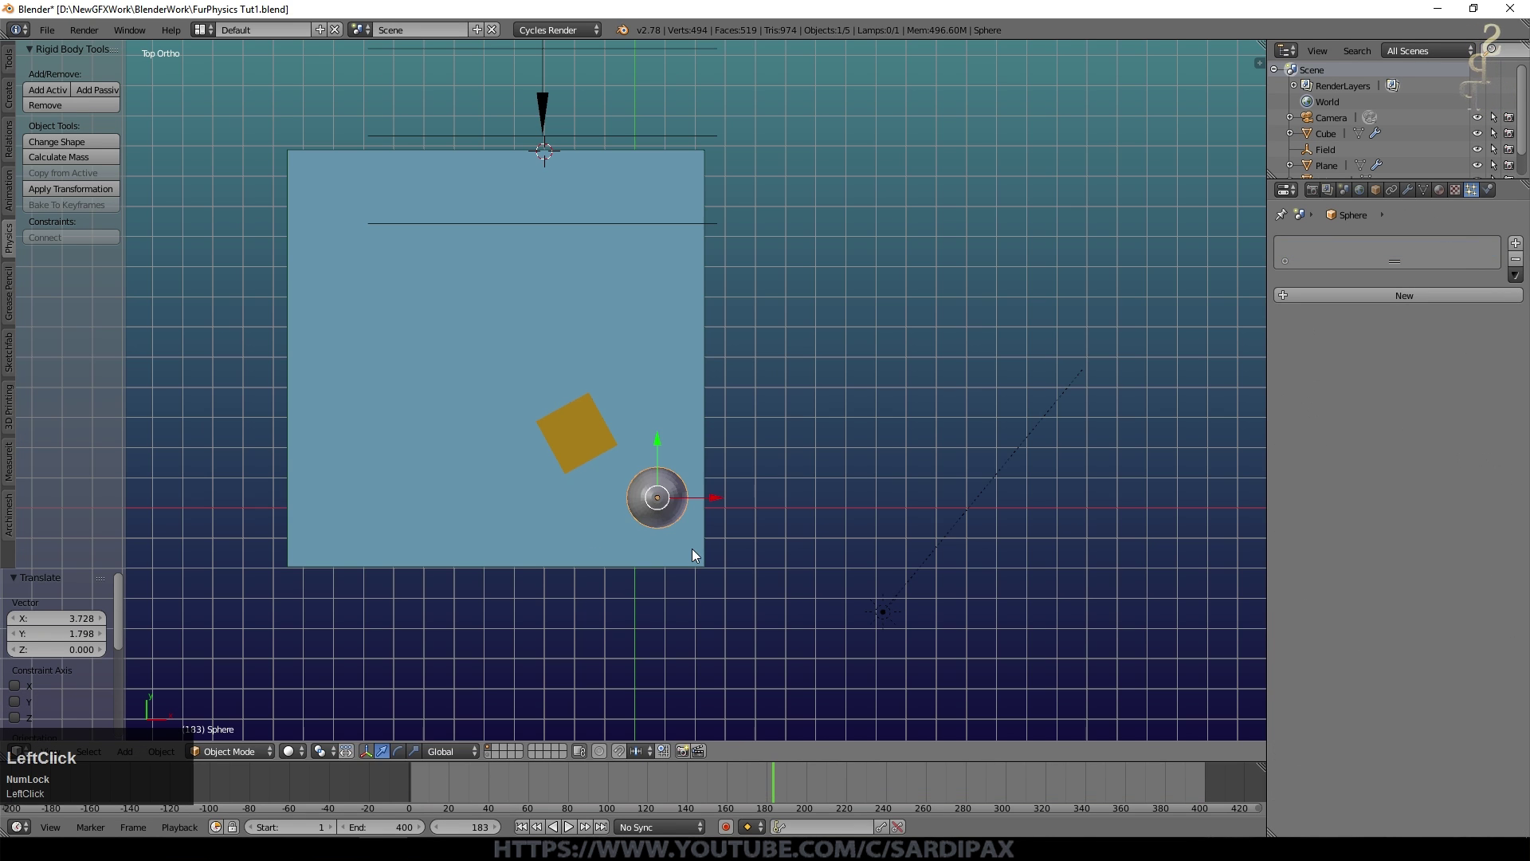
- Scale the sphere by about 0.484, apply its scale, and give it smooth shading
key("s")
left_click(714, 500)
scroll(715, 523, "up", 2)
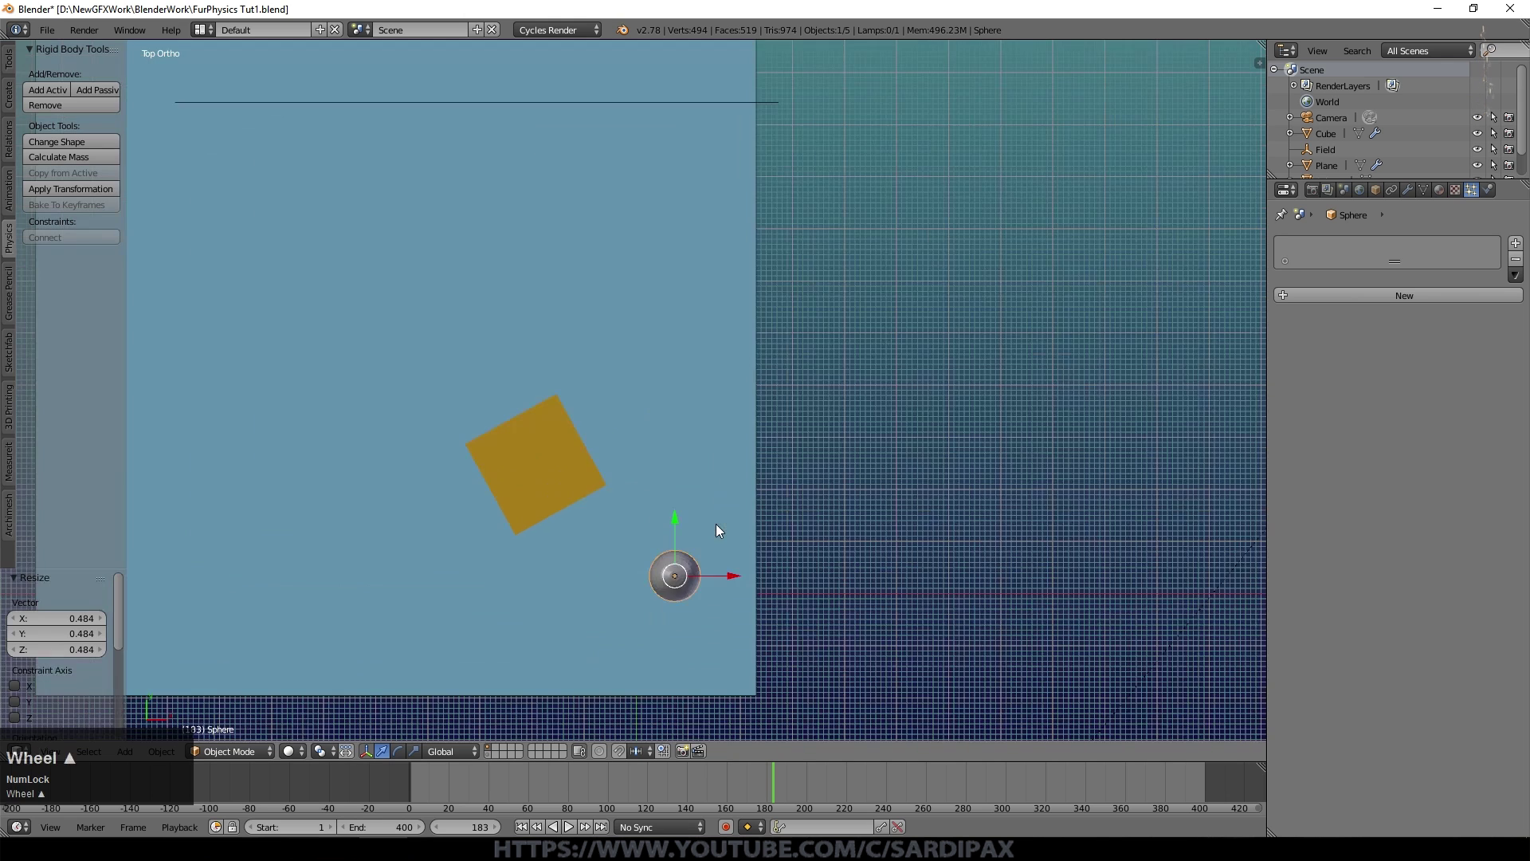
key("ctrl+a")
left_click(715, 523)
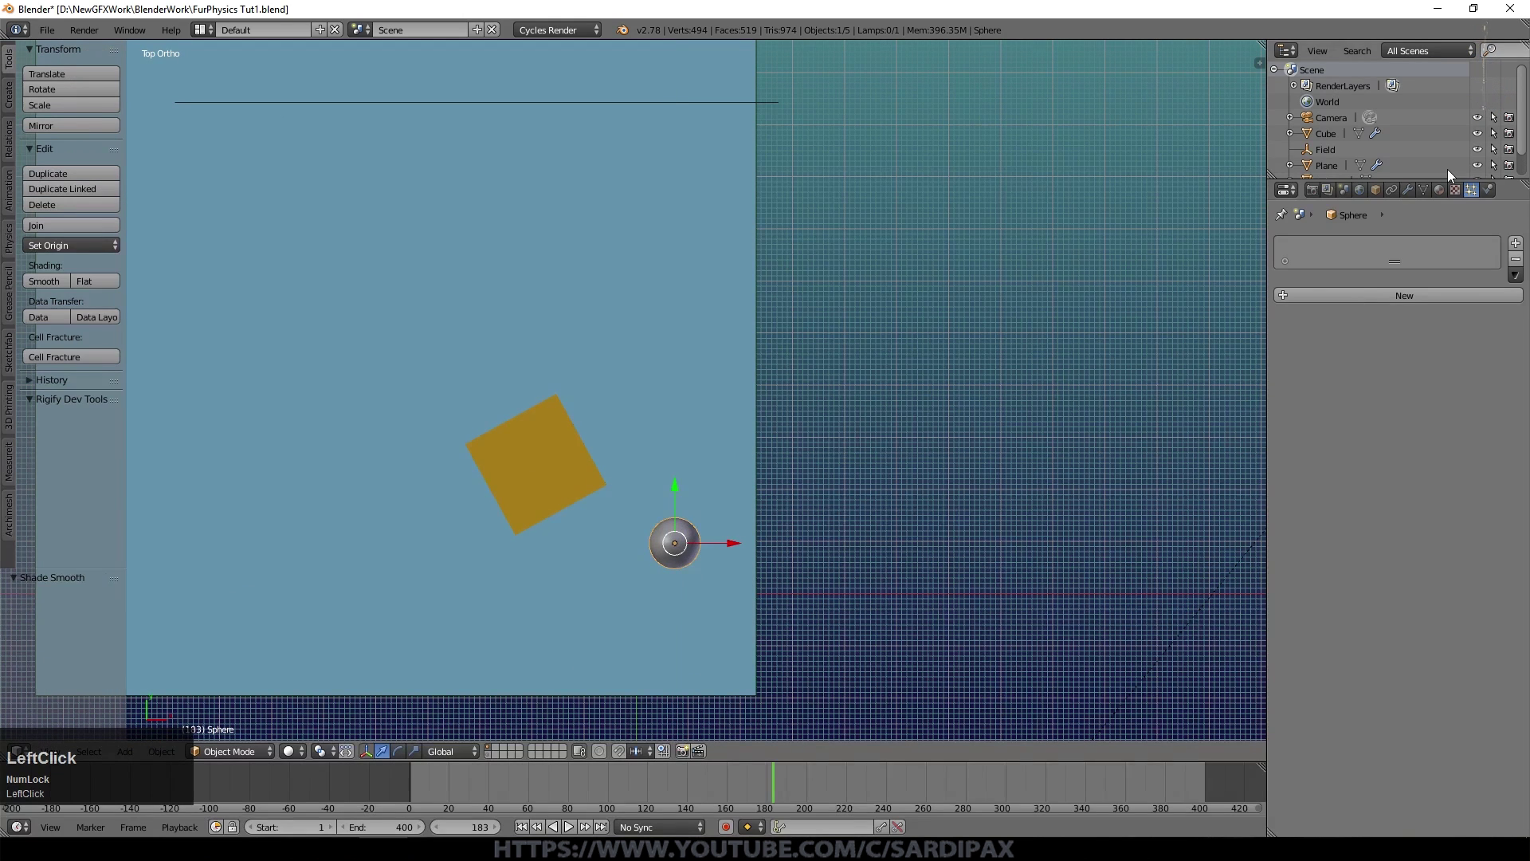
- Give the sphere a new diffuse material in bright green and copy that color to its viewport color
left_click(1439, 190)
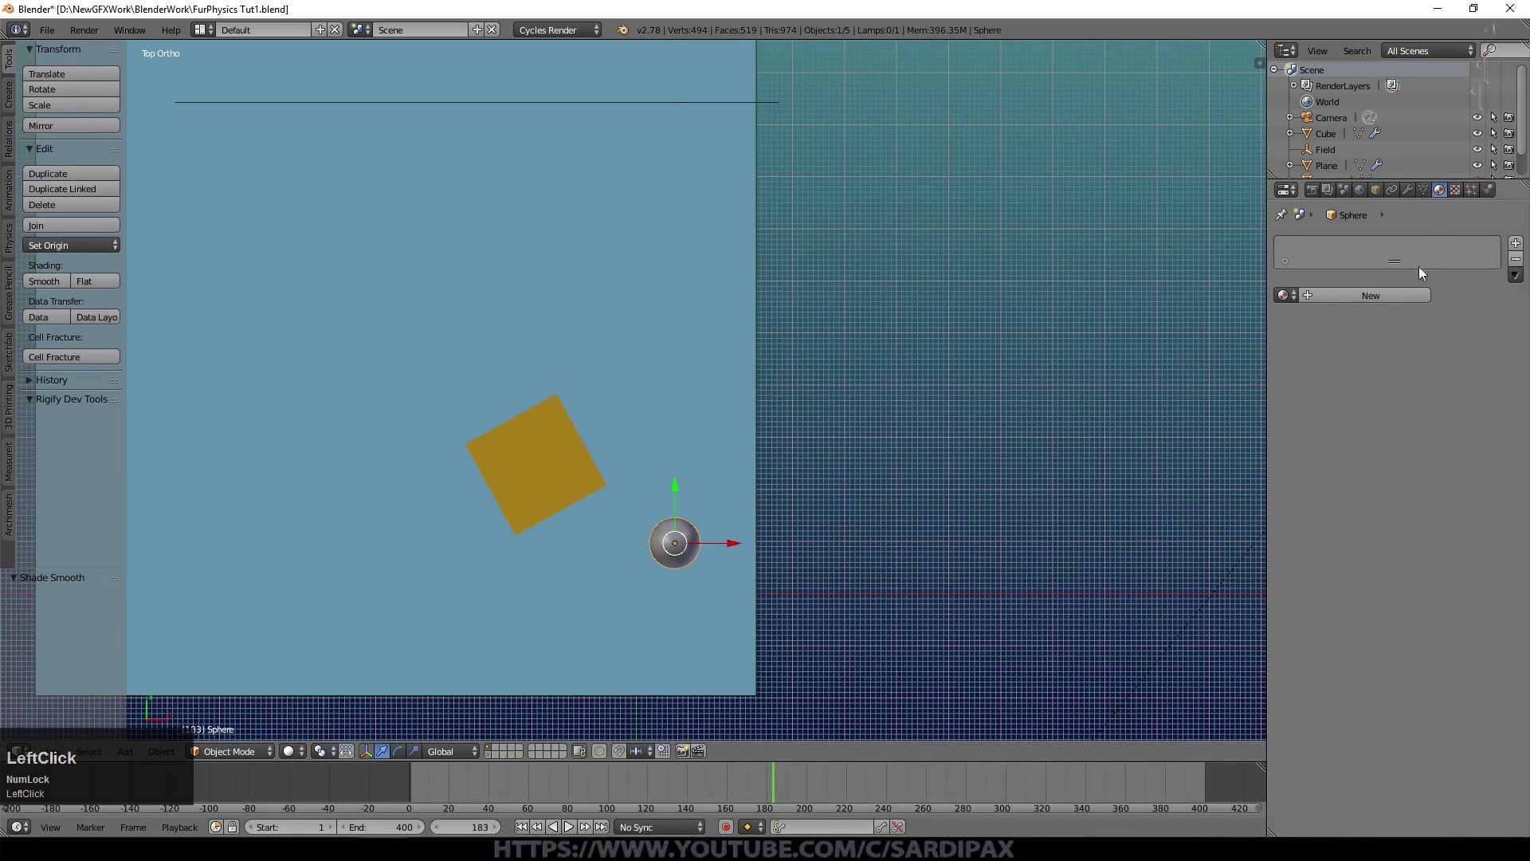
left_click(1385, 299)
left_click(1427, 410)
left_click(1376, 244)
key("ctrl+c")
key("ctrl+v")
- Move the sphere about -0.505 units along Y, and insert a location keyframe for it at frame 199
middle_click_drag(662, 481, 753, 411)
left_click_drag(752, 411, 853, 421)
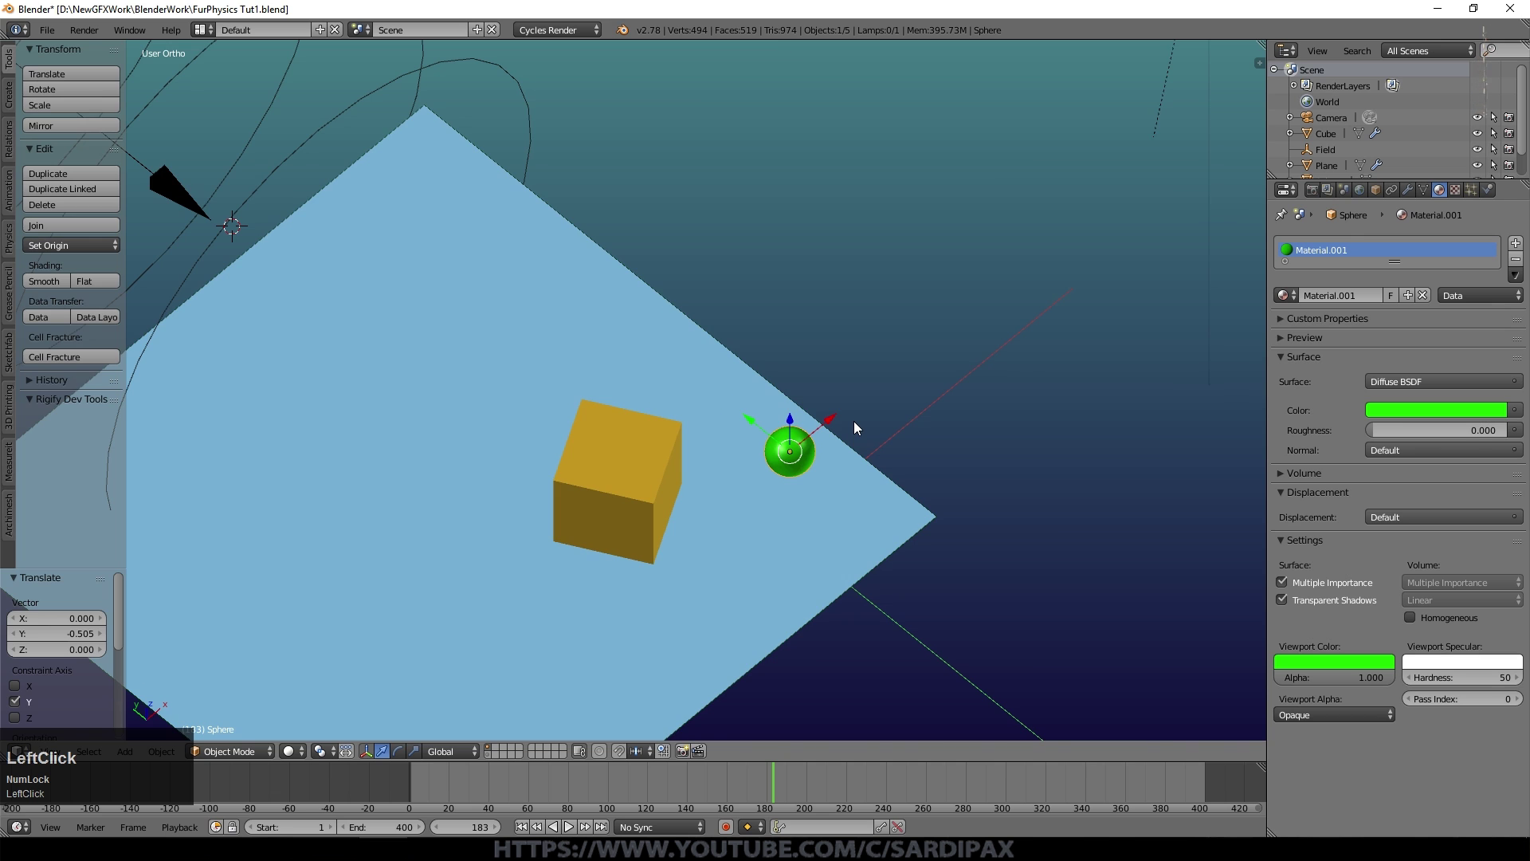
key("KP_7")
left_click_drag(774, 779, 805, 782)
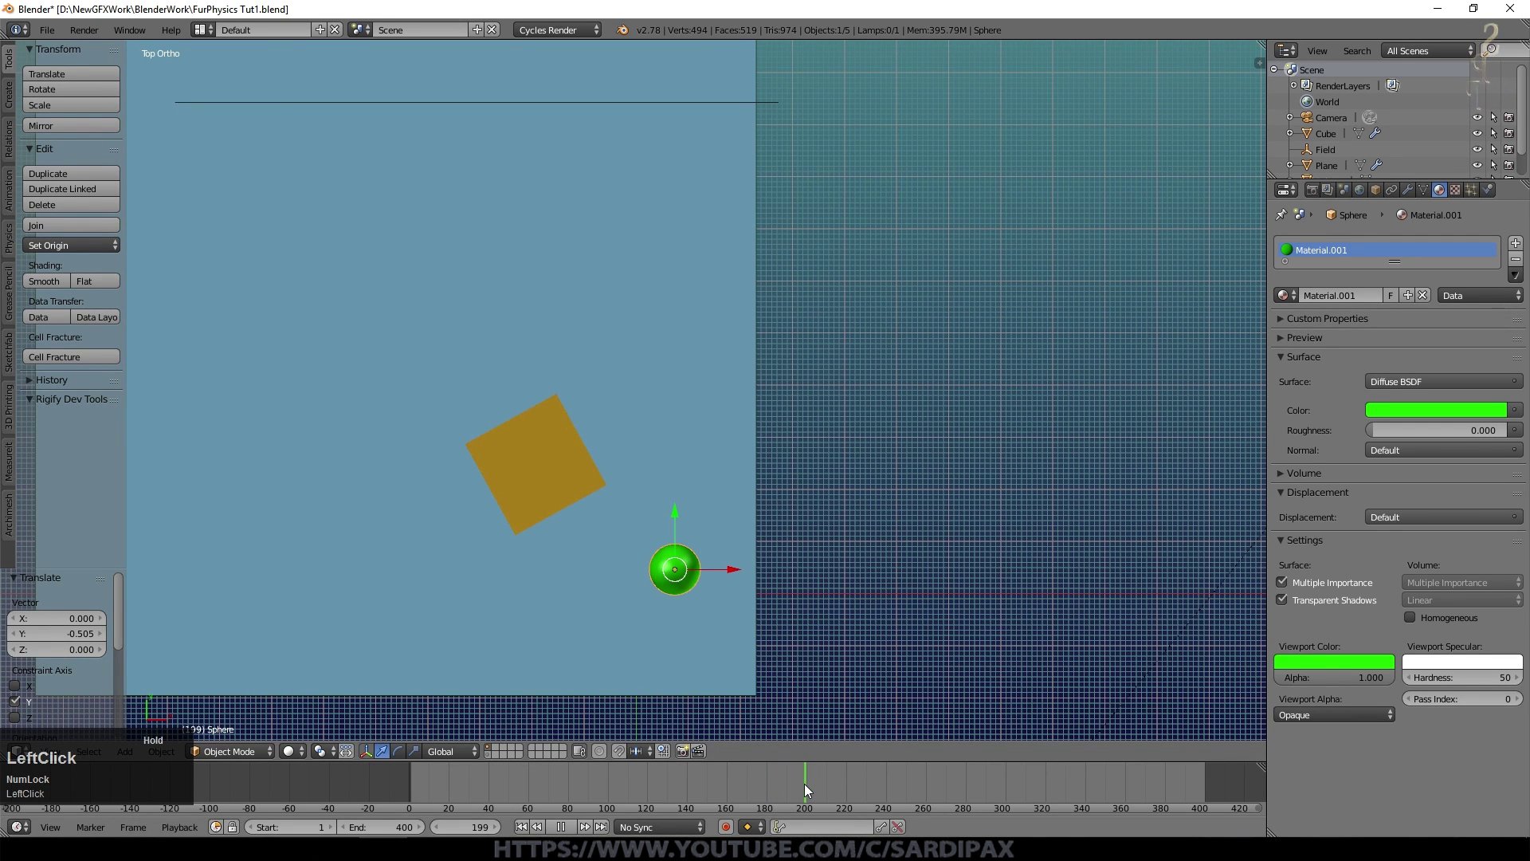
key("i")
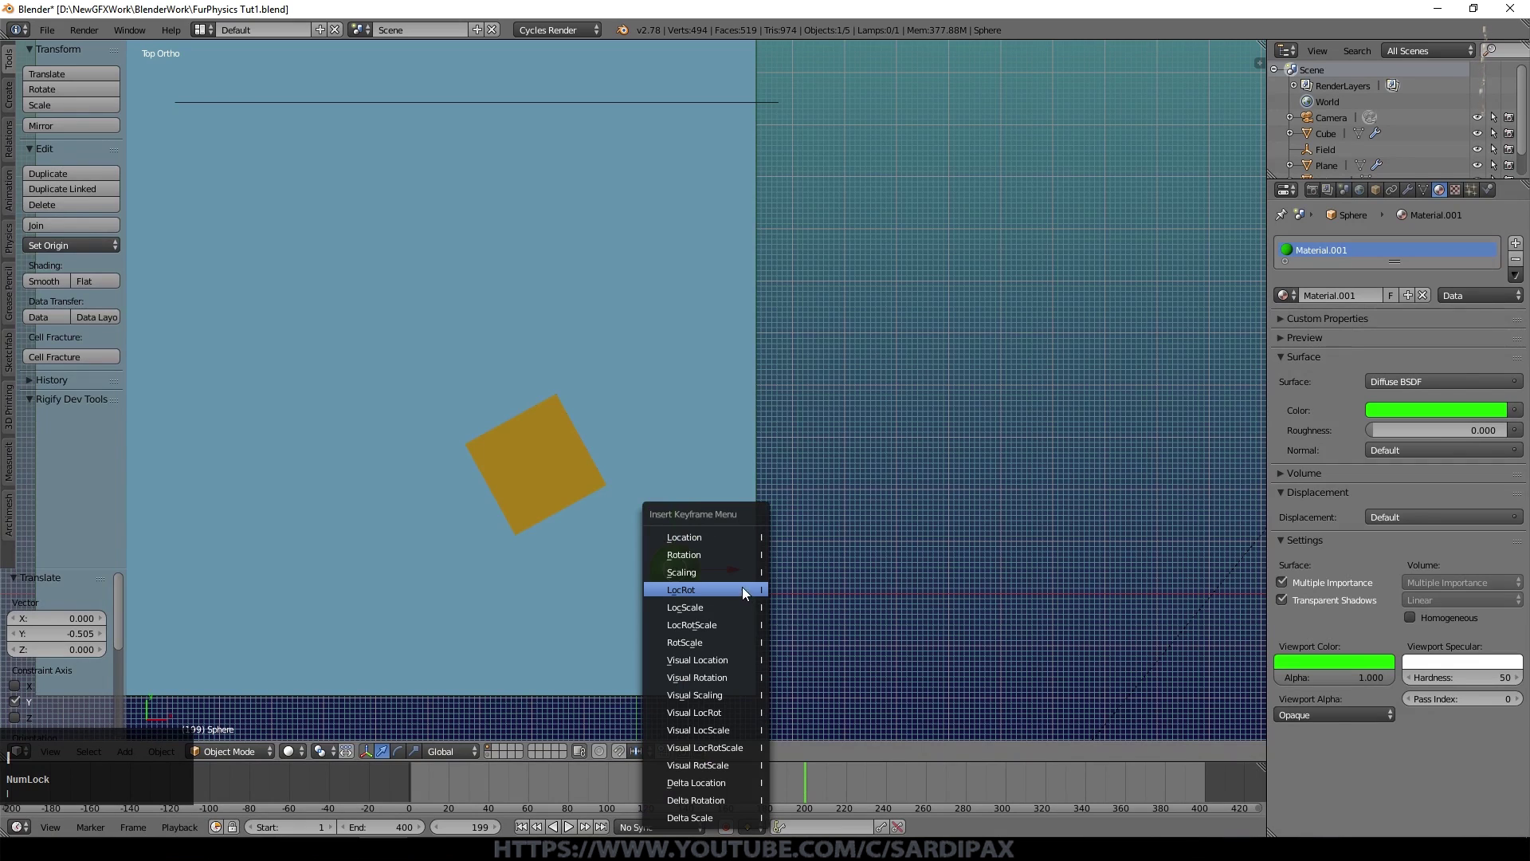
left_click(723, 537)
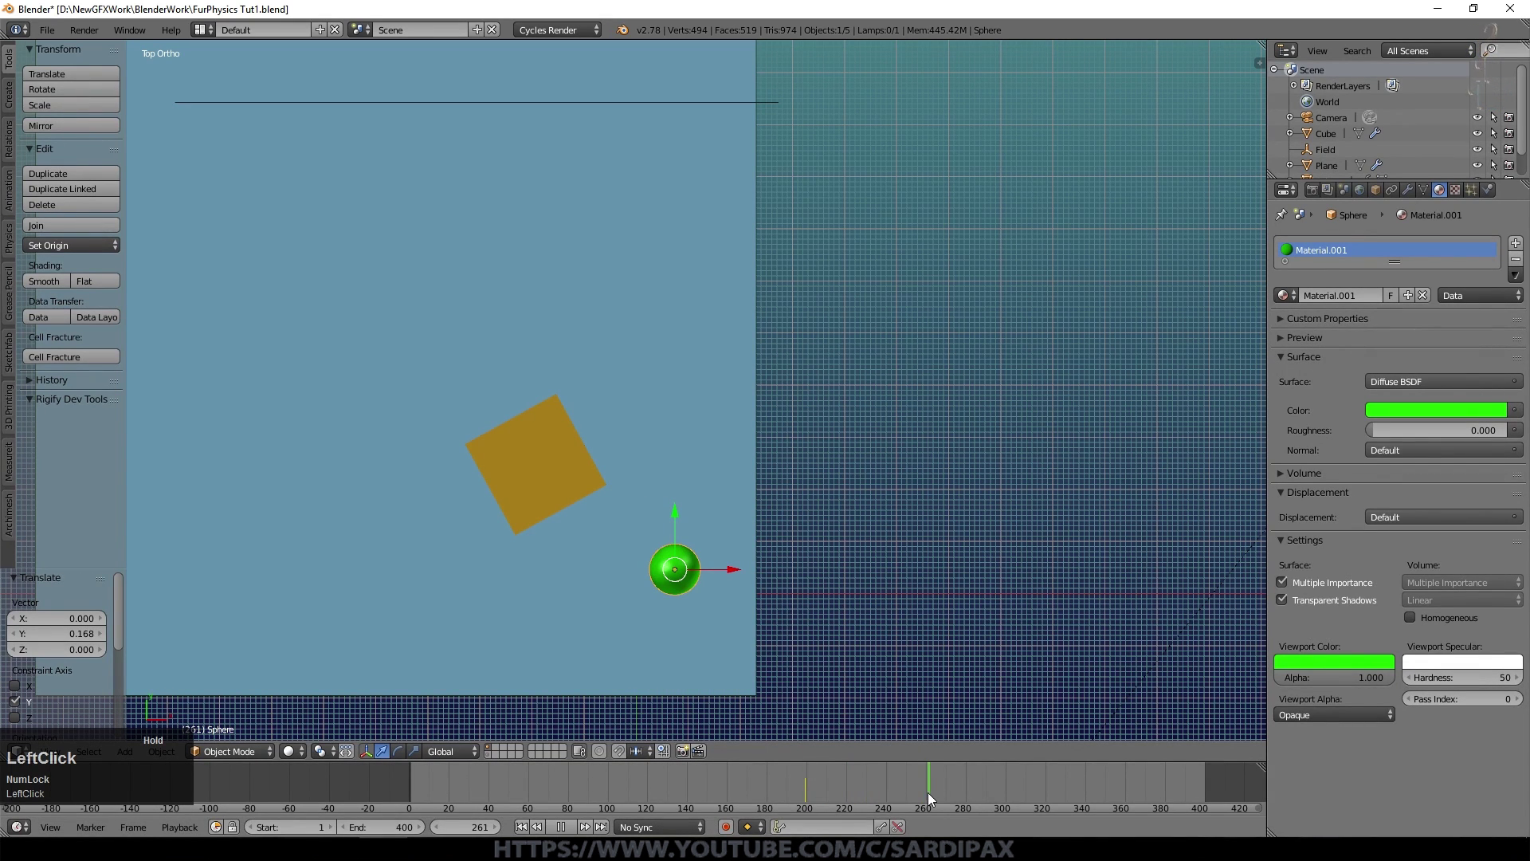
- At frame 299, move the sphere past the cube by about -5.95 units along X and 0.413 along Y, and insert a location keyframe
left_click_drag(1011, 792, 1002, 792)
key("g")
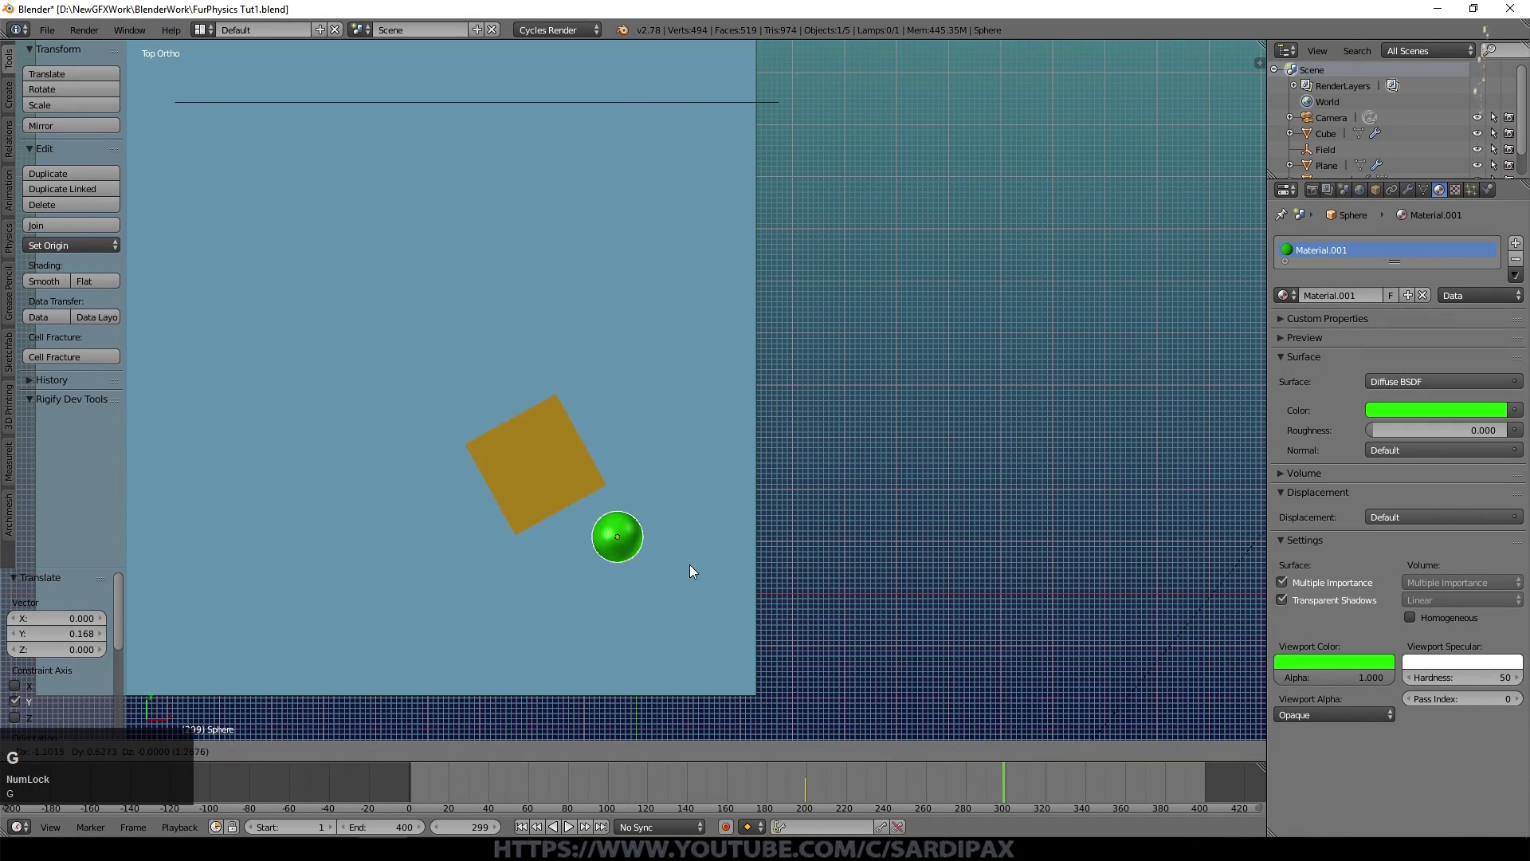
left_click(543, 579)
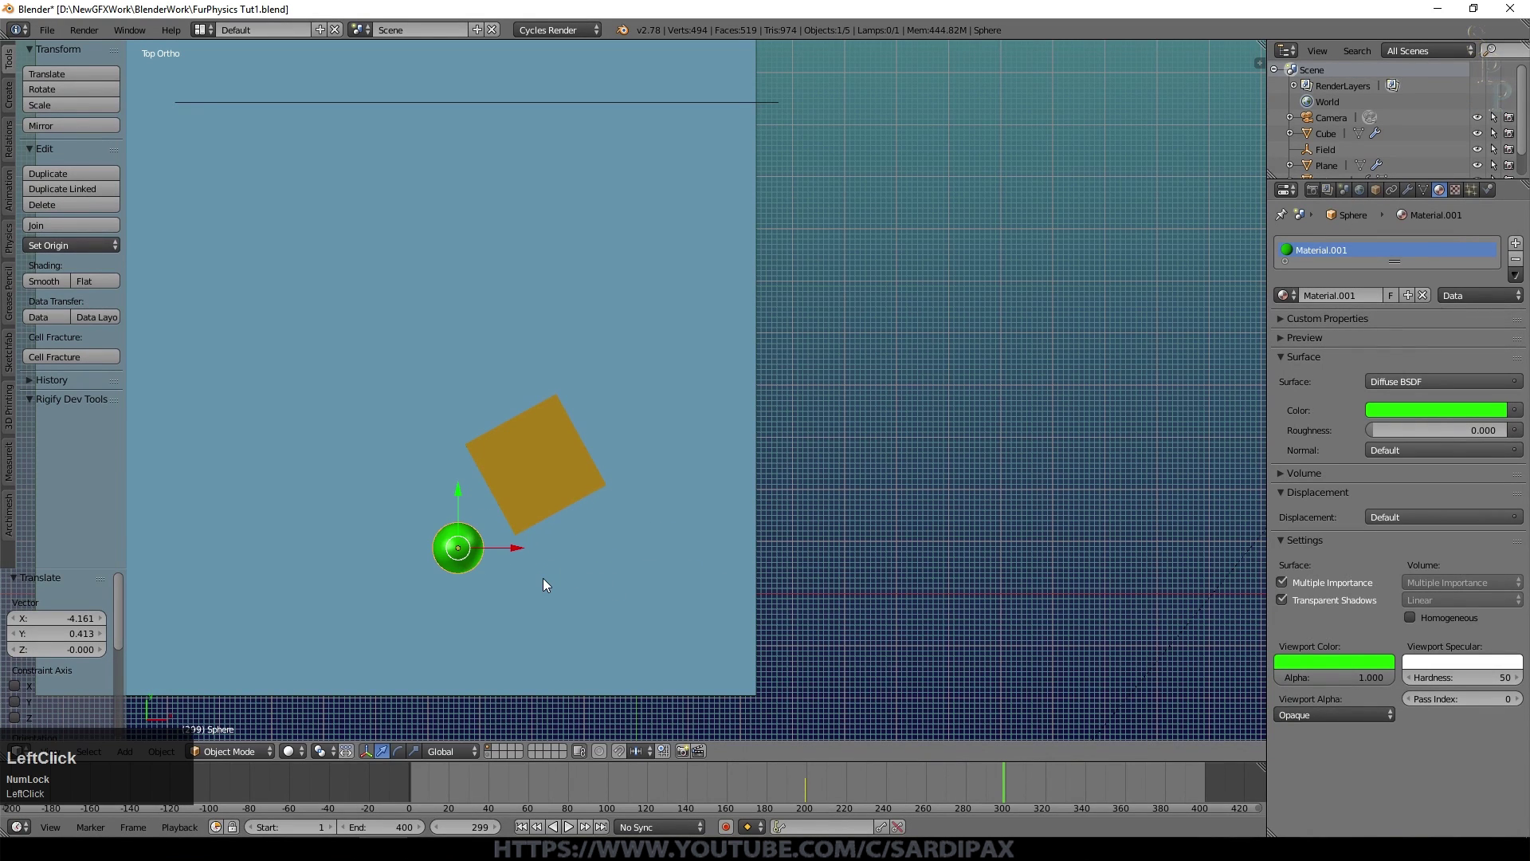
key("g")
key("x")
left_click(414, 546)
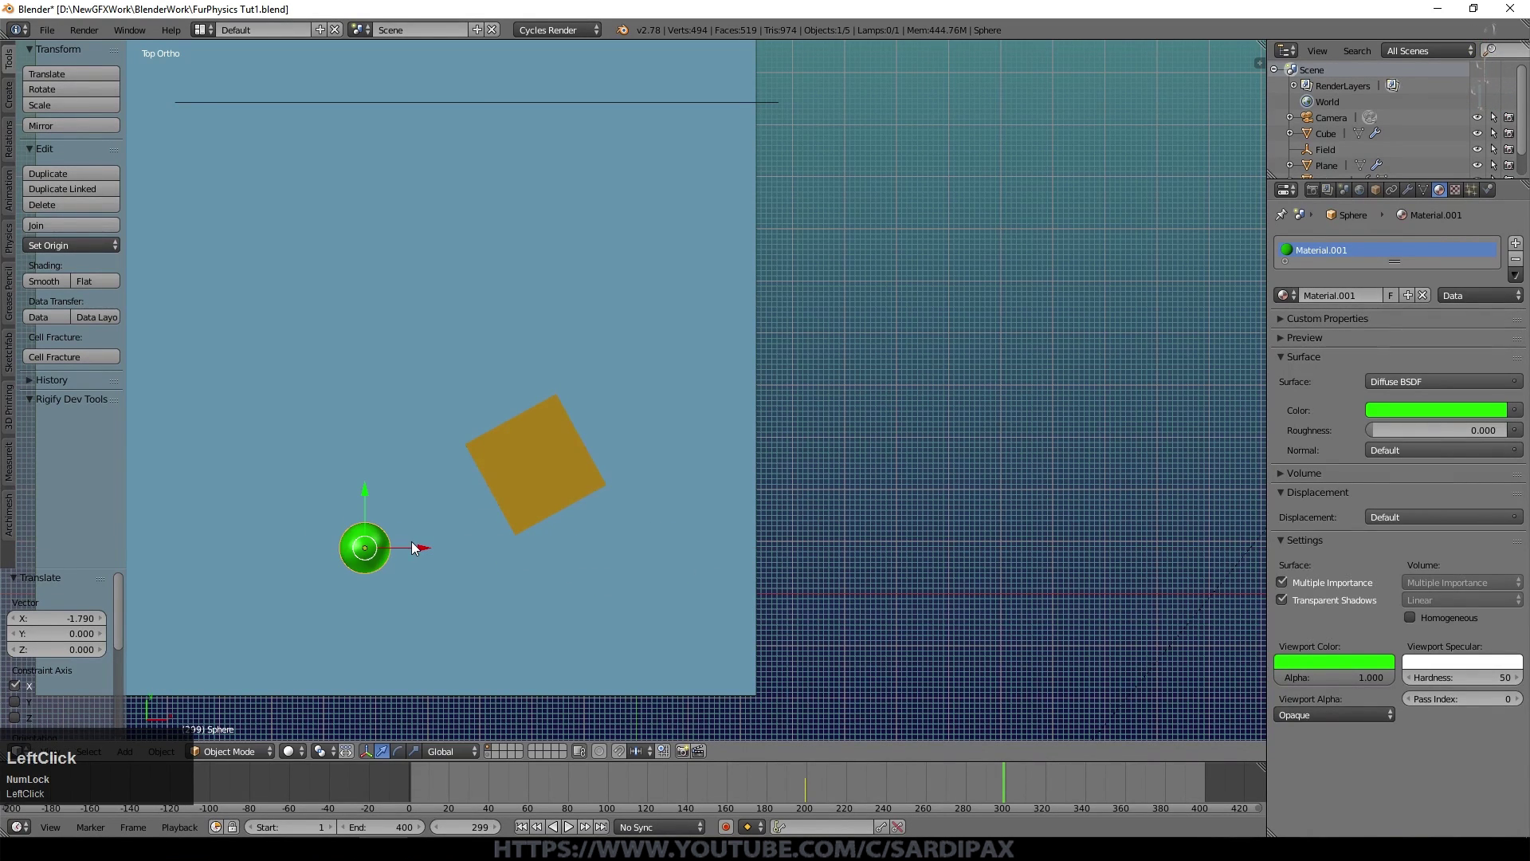
key("i")
left_click(628, 519)
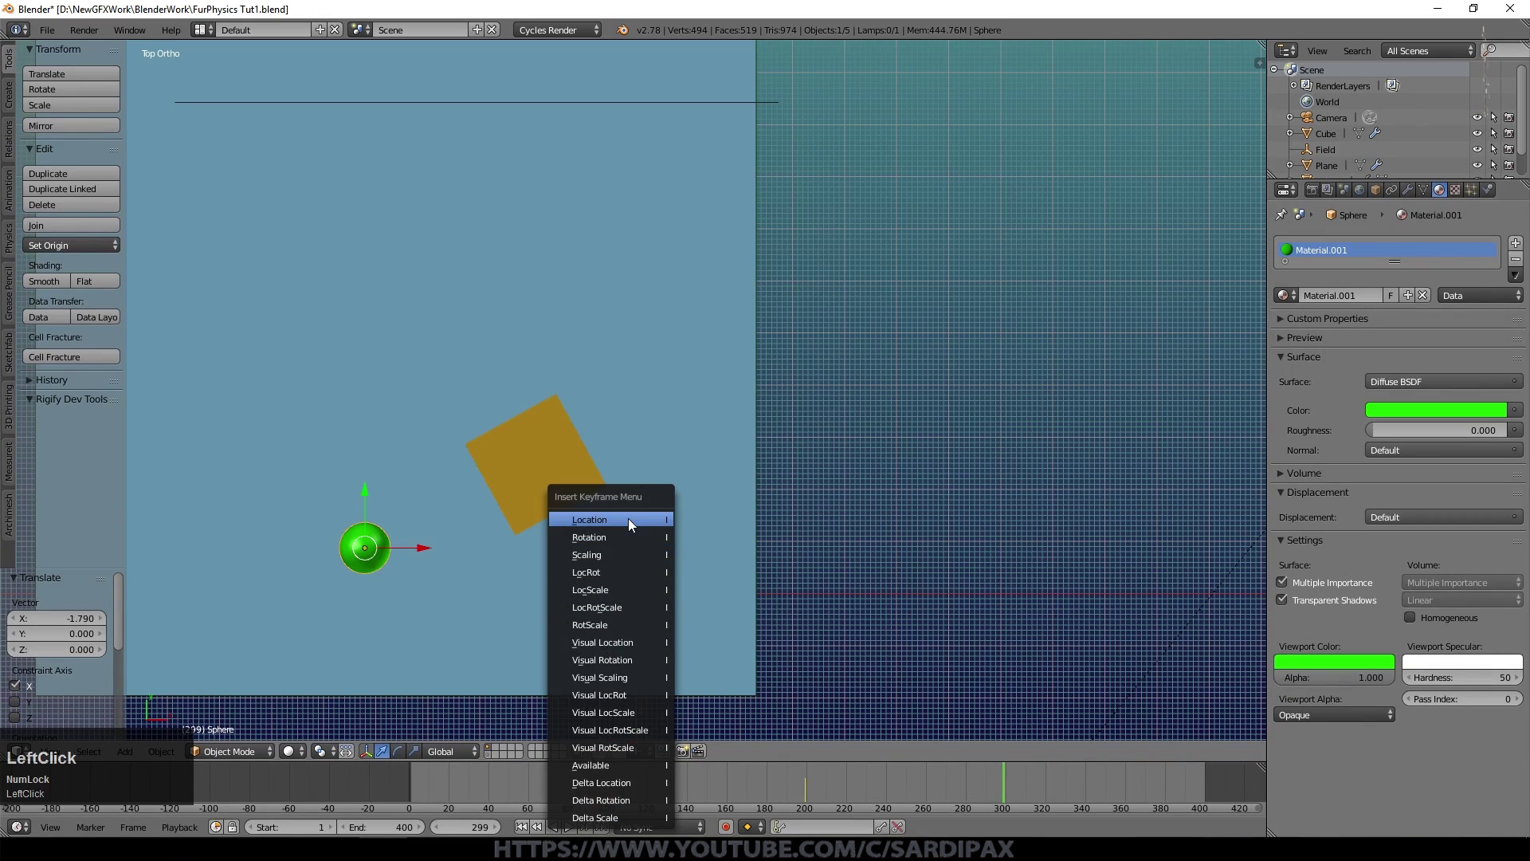
- Play back the sphere's keyframed motion from frame 199, view it at an angle, and return to the starting keyframe
left_click(539, 827)
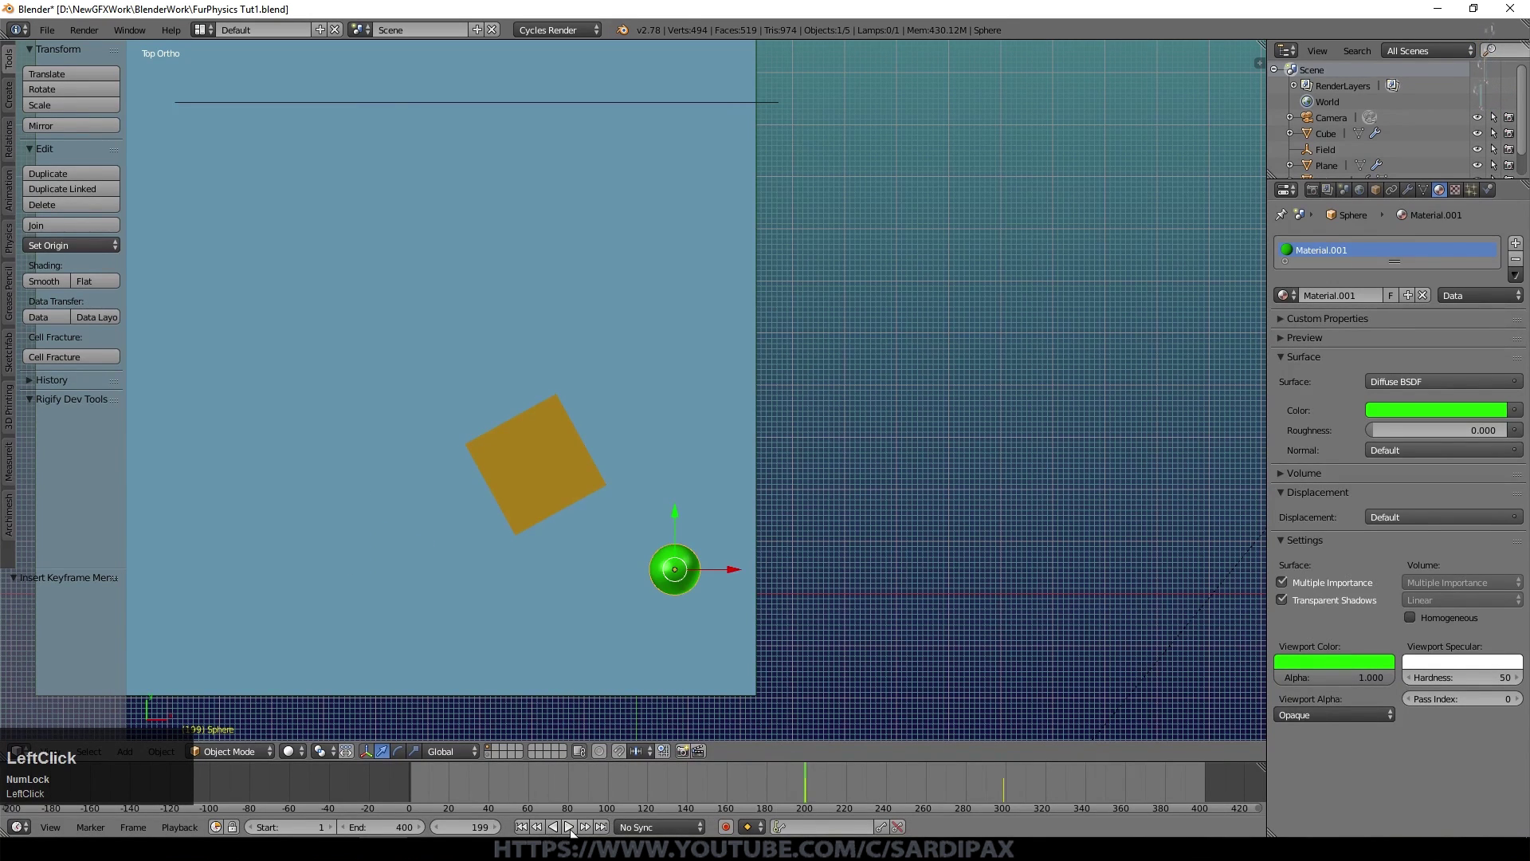
left_click(568, 827)
scroll(600, 677, "up", 3)
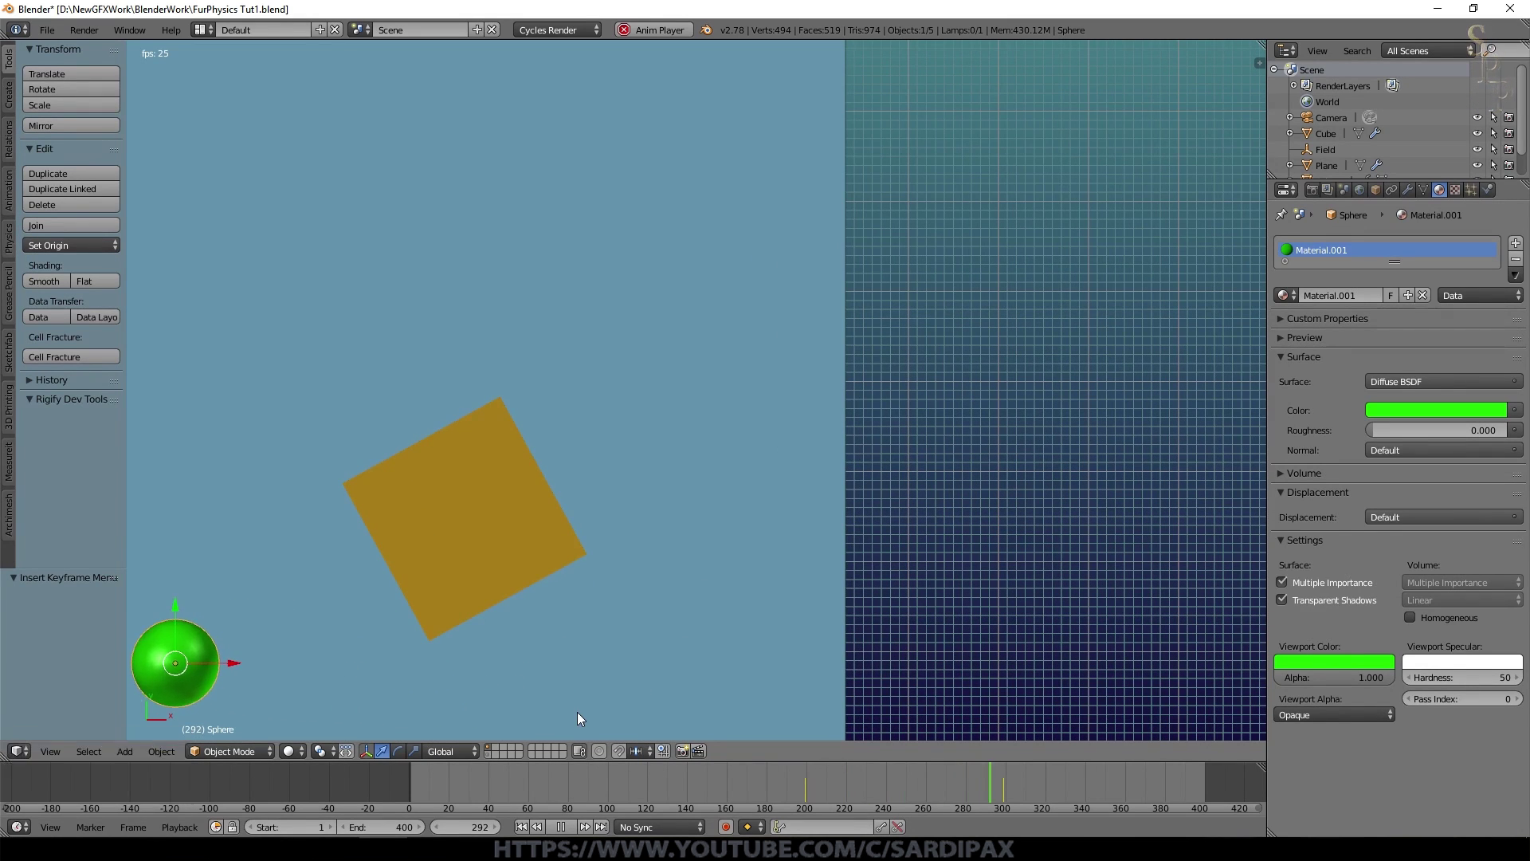
middle_click_drag(577, 711, 666, 642)
scroll(666, 642, "down", 3)
left_click(806, 786)
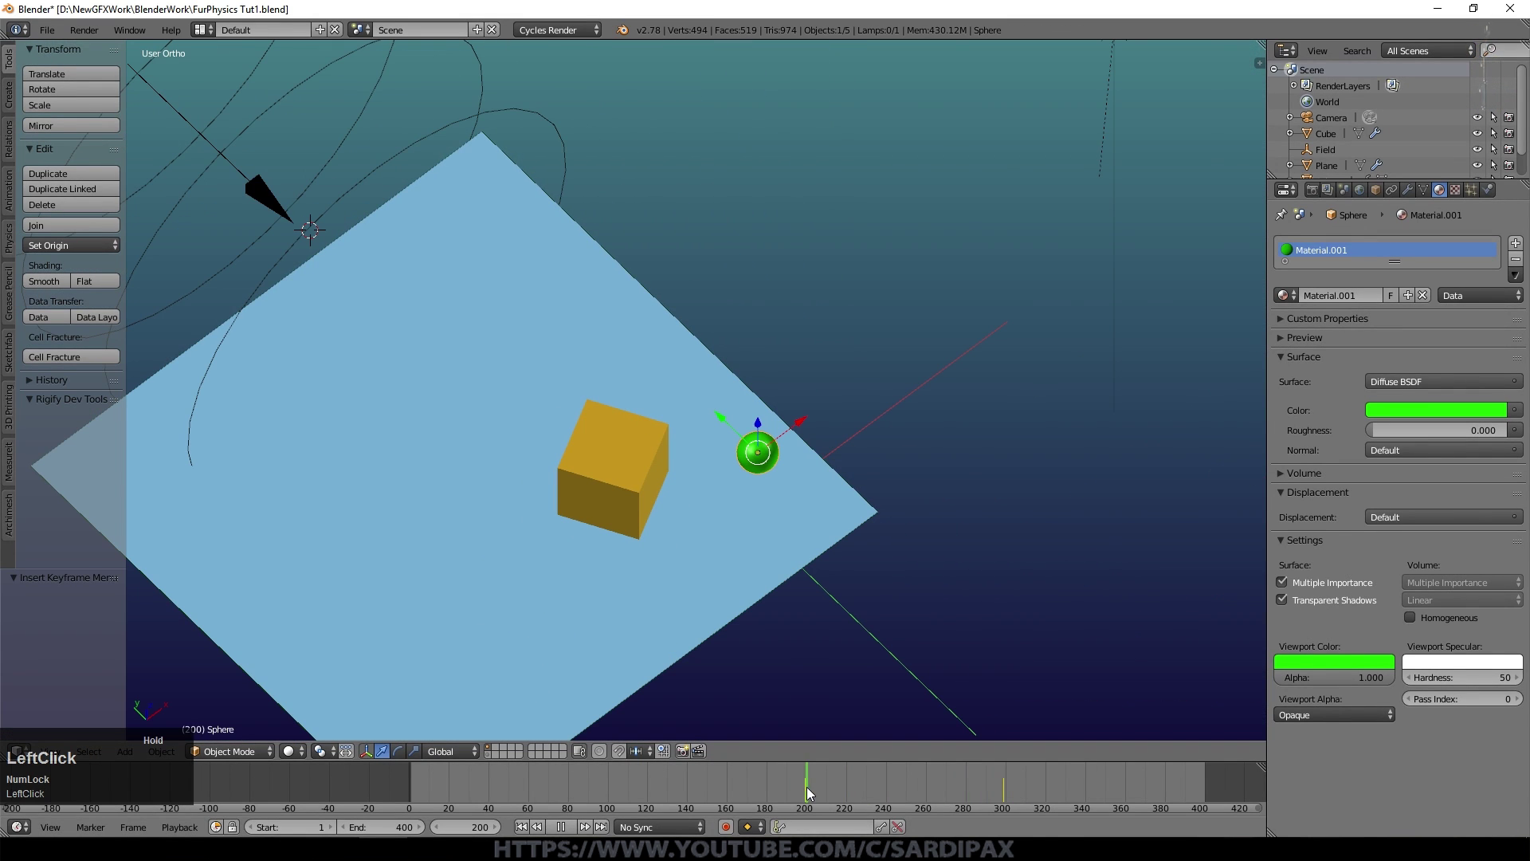
key("Escape")
- Turn the viewport display of the cube's hair particle system back on
right_click(639, 470)
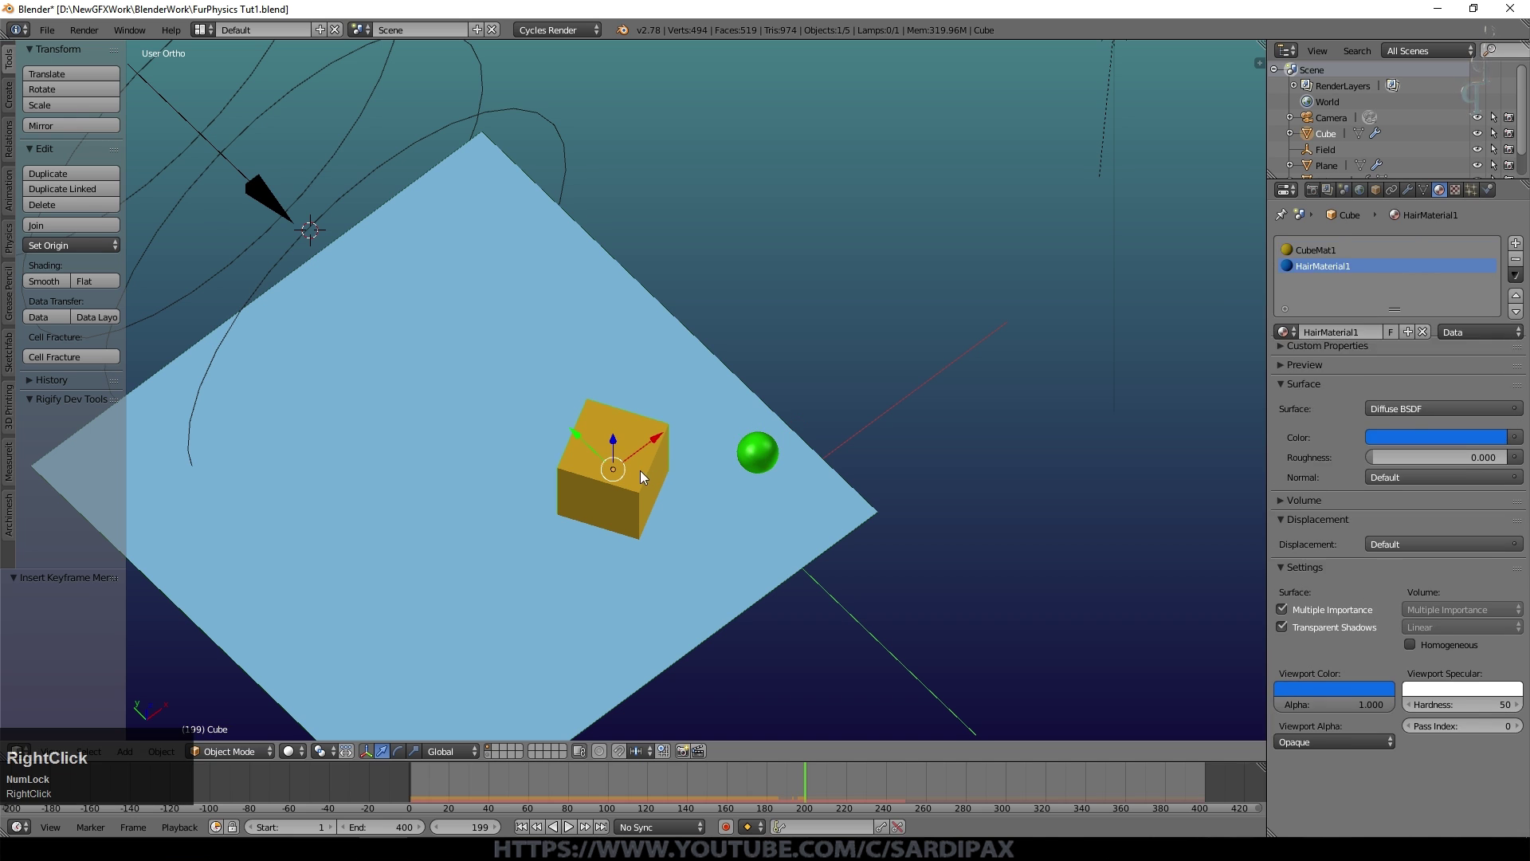
left_click(1471, 189)
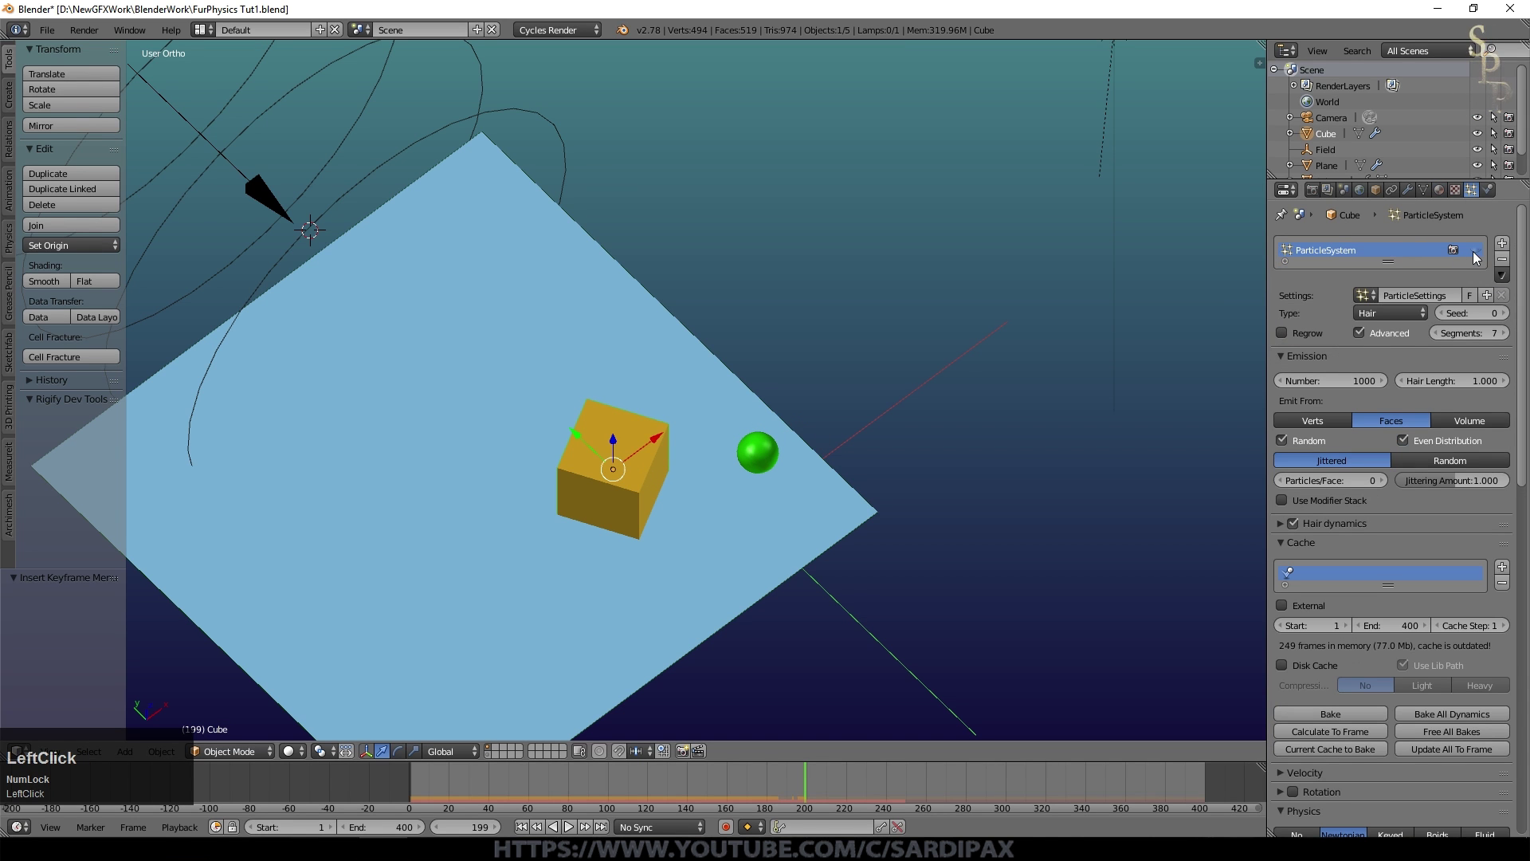
left_click(1475, 250)
- Play the hair simulation from frame 181 to check how the sphere passes through the hair, and go back to frame 193
left_click(771, 777)
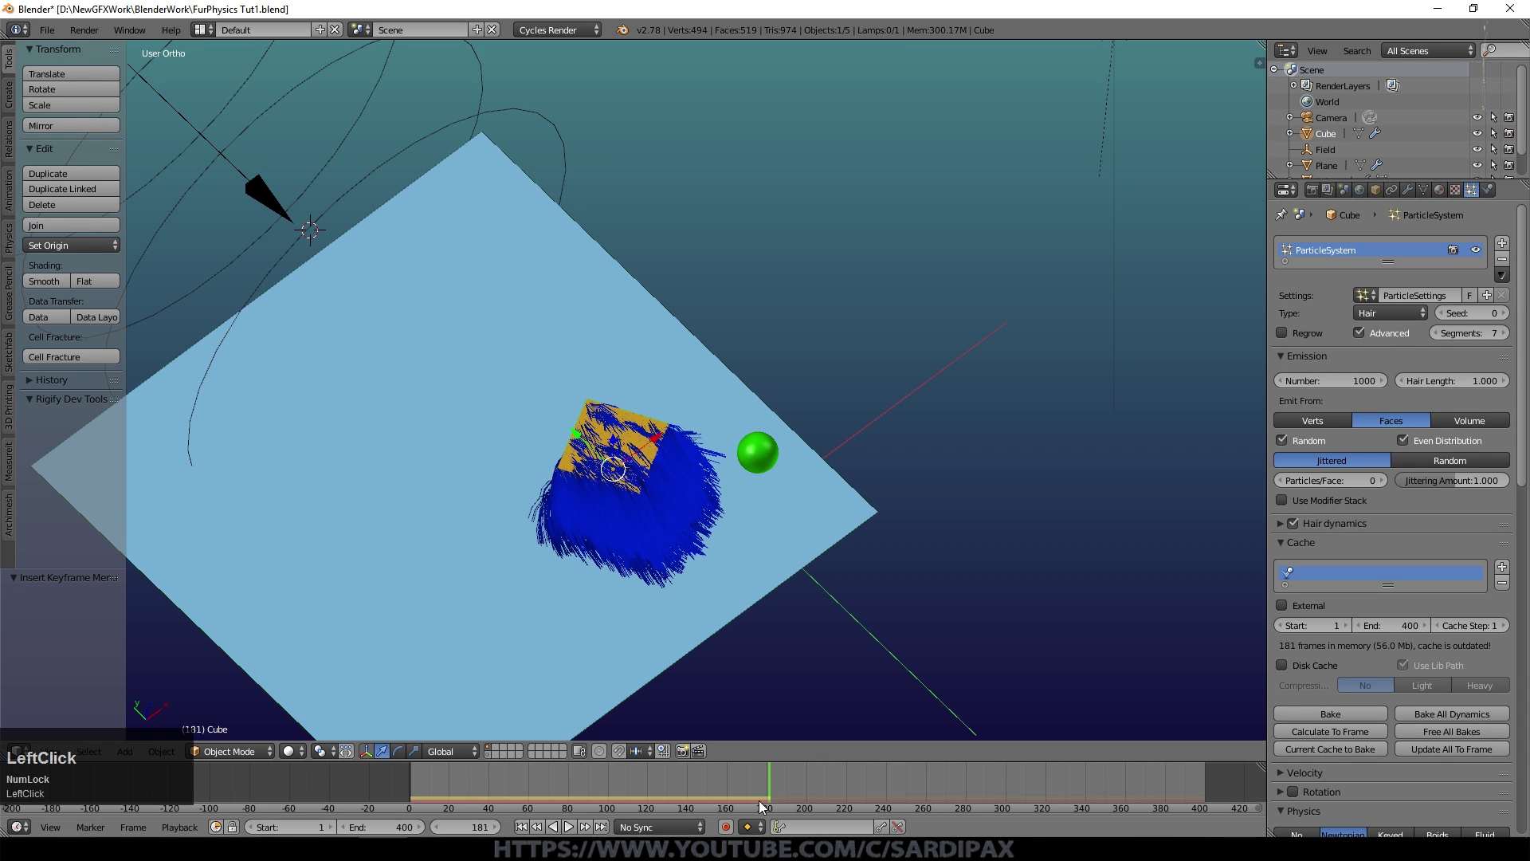
scroll(773, 648, "up", 2)
middle_click_drag(846, 618, 844, 533, "shift")
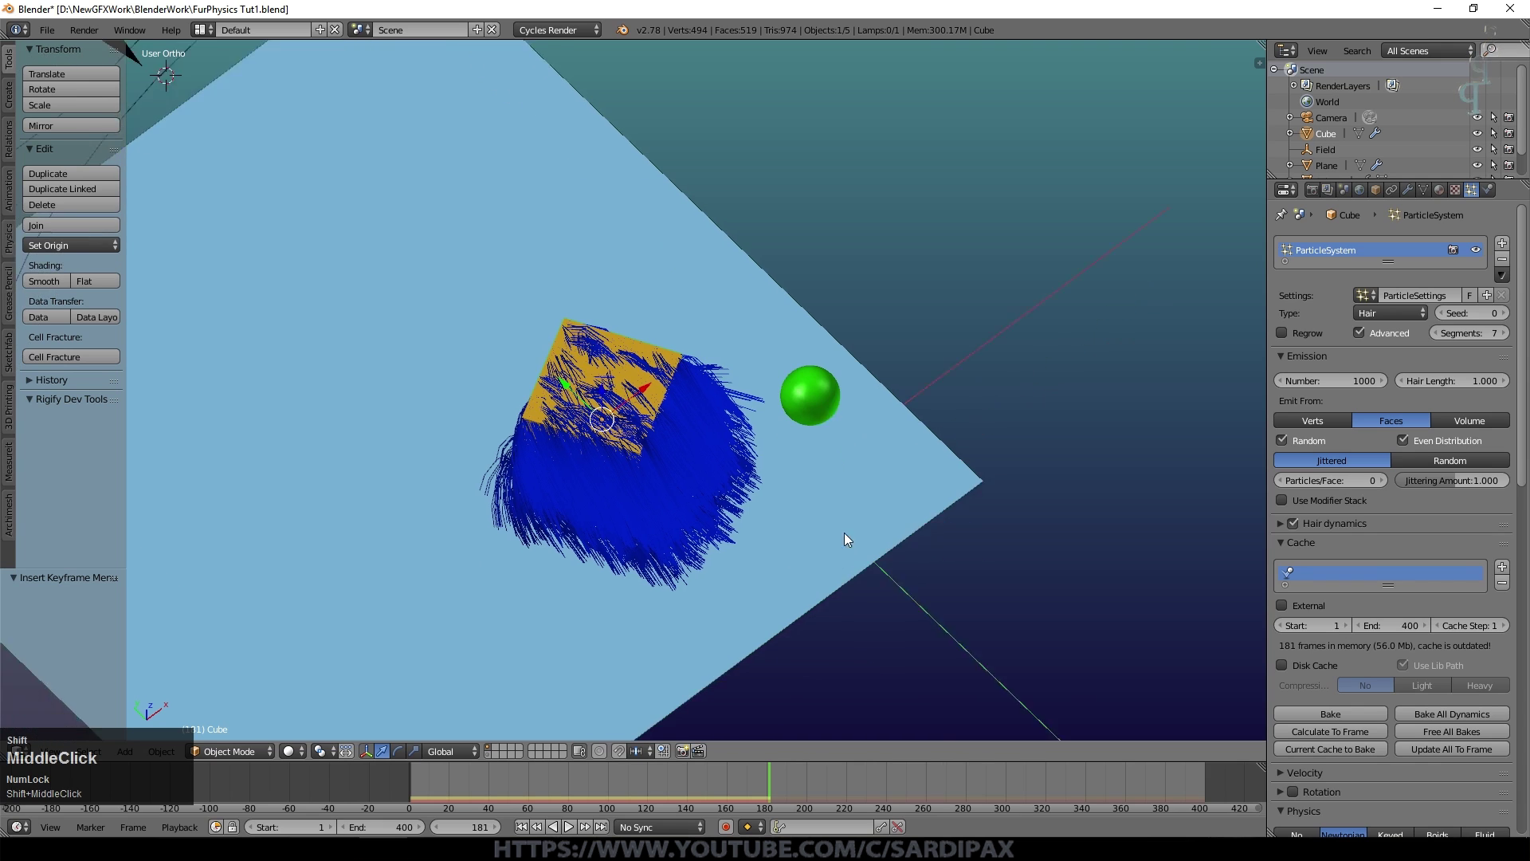
middle_click_drag(844, 532, 845, 498, "shift")
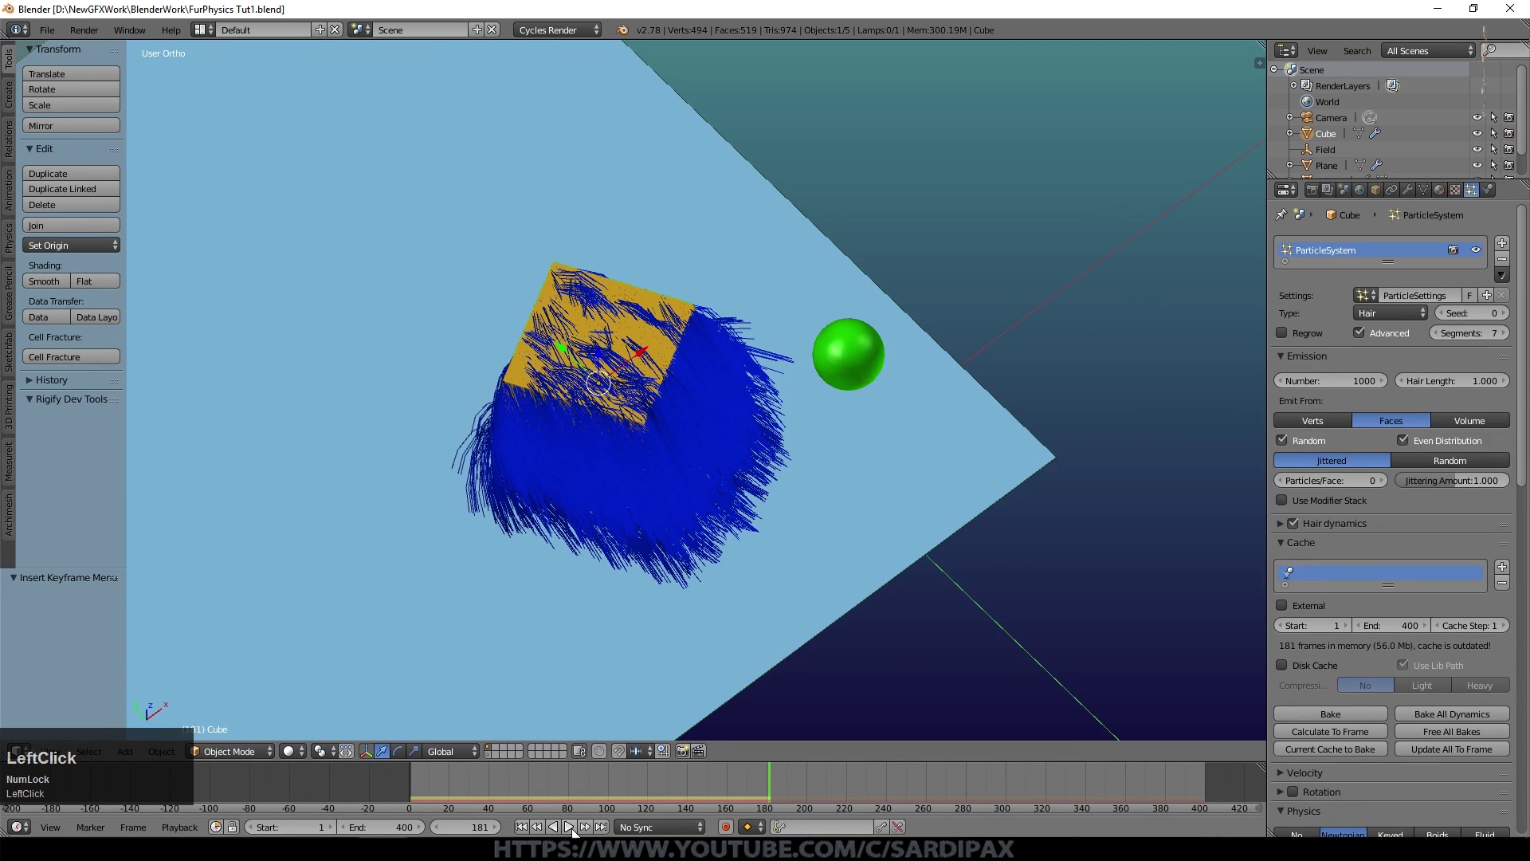
left_click(568, 827)
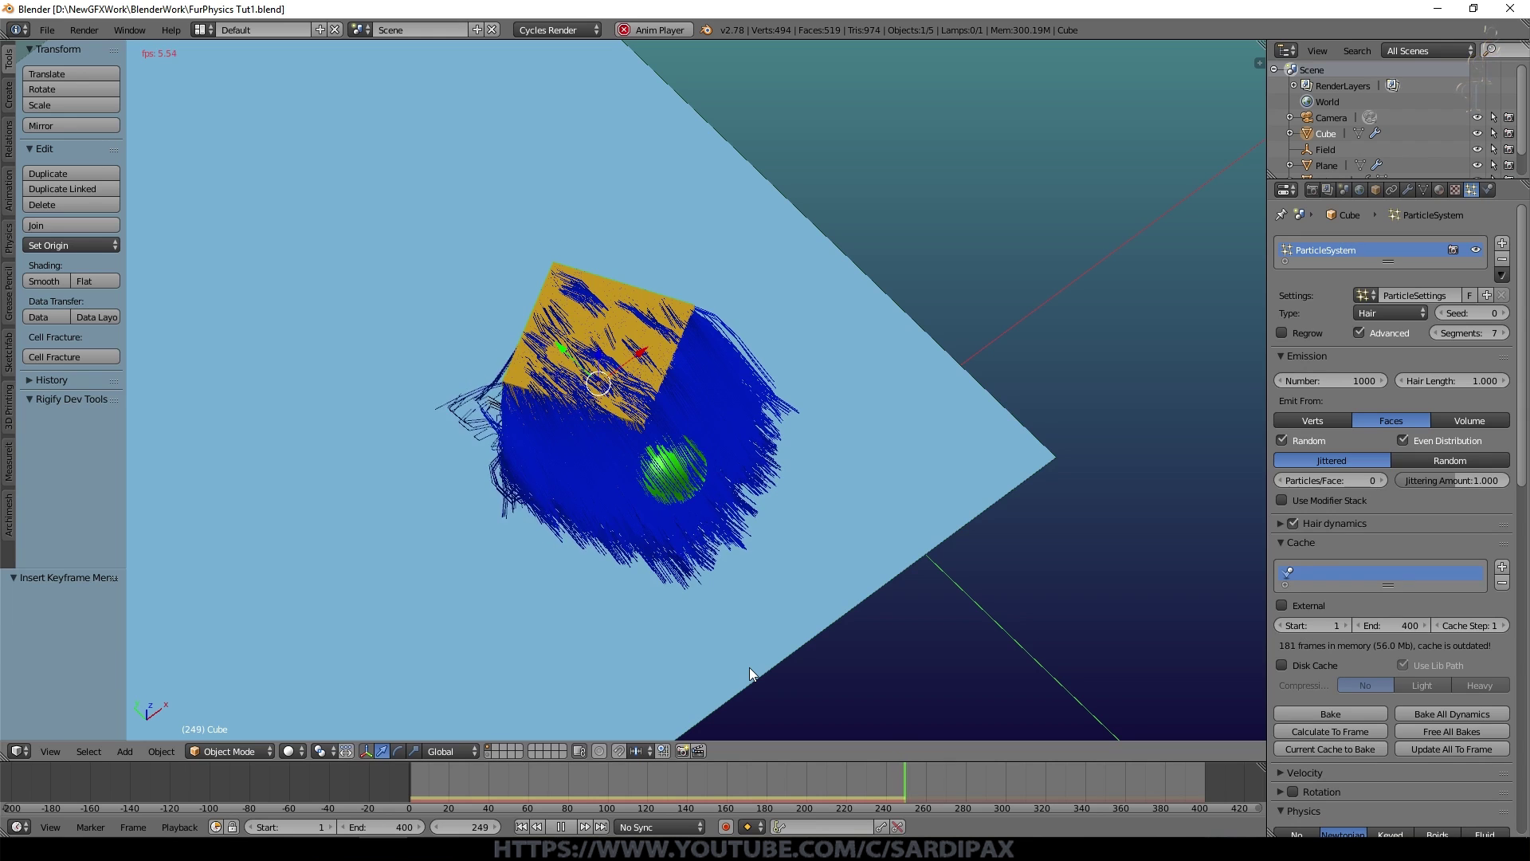
scroll(749, 667, "up", 1)
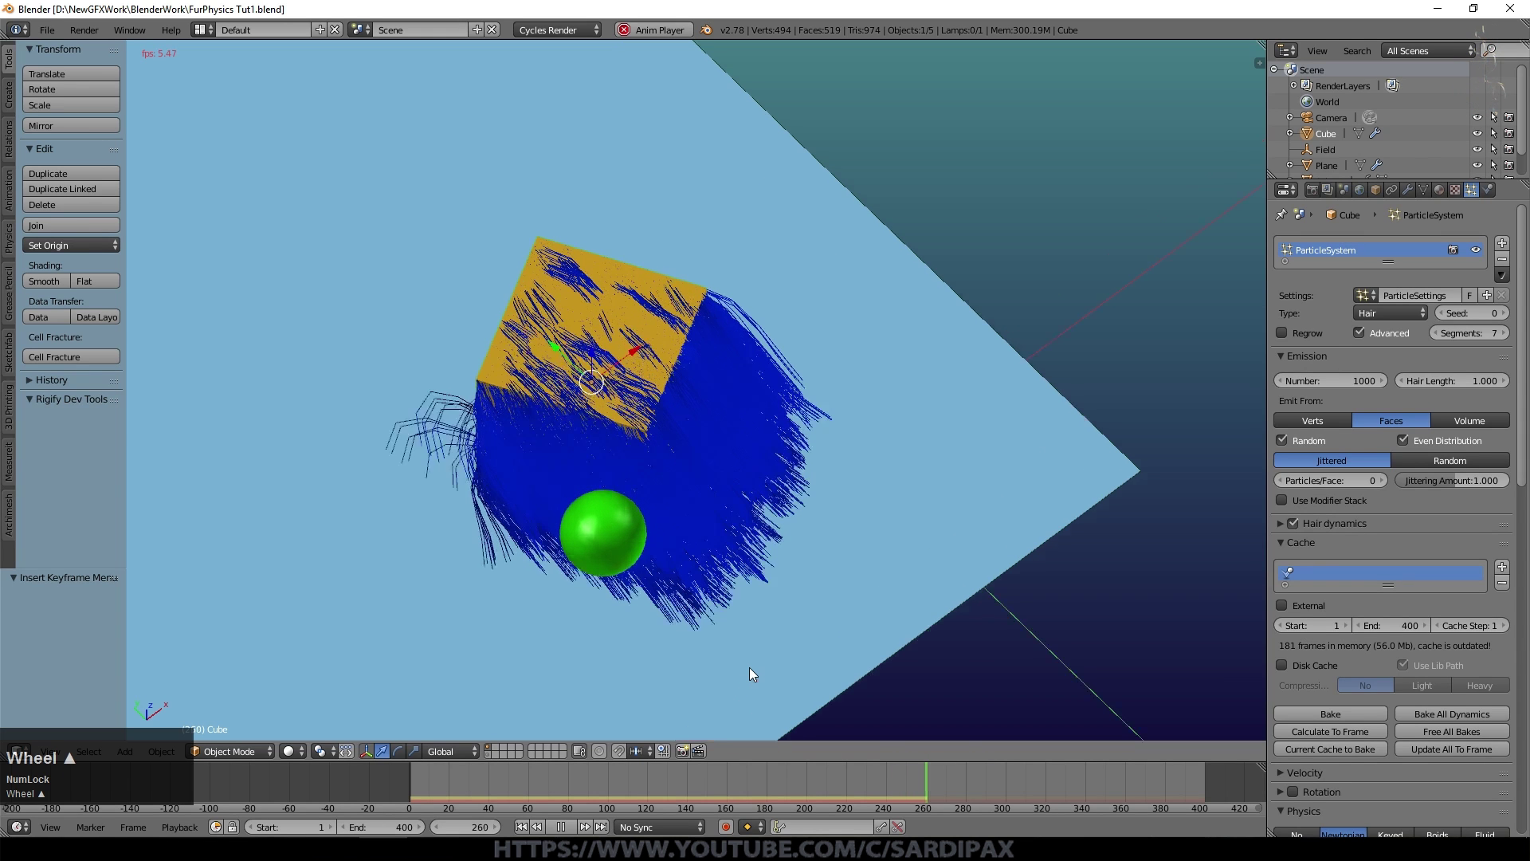
left_click(790, 792)
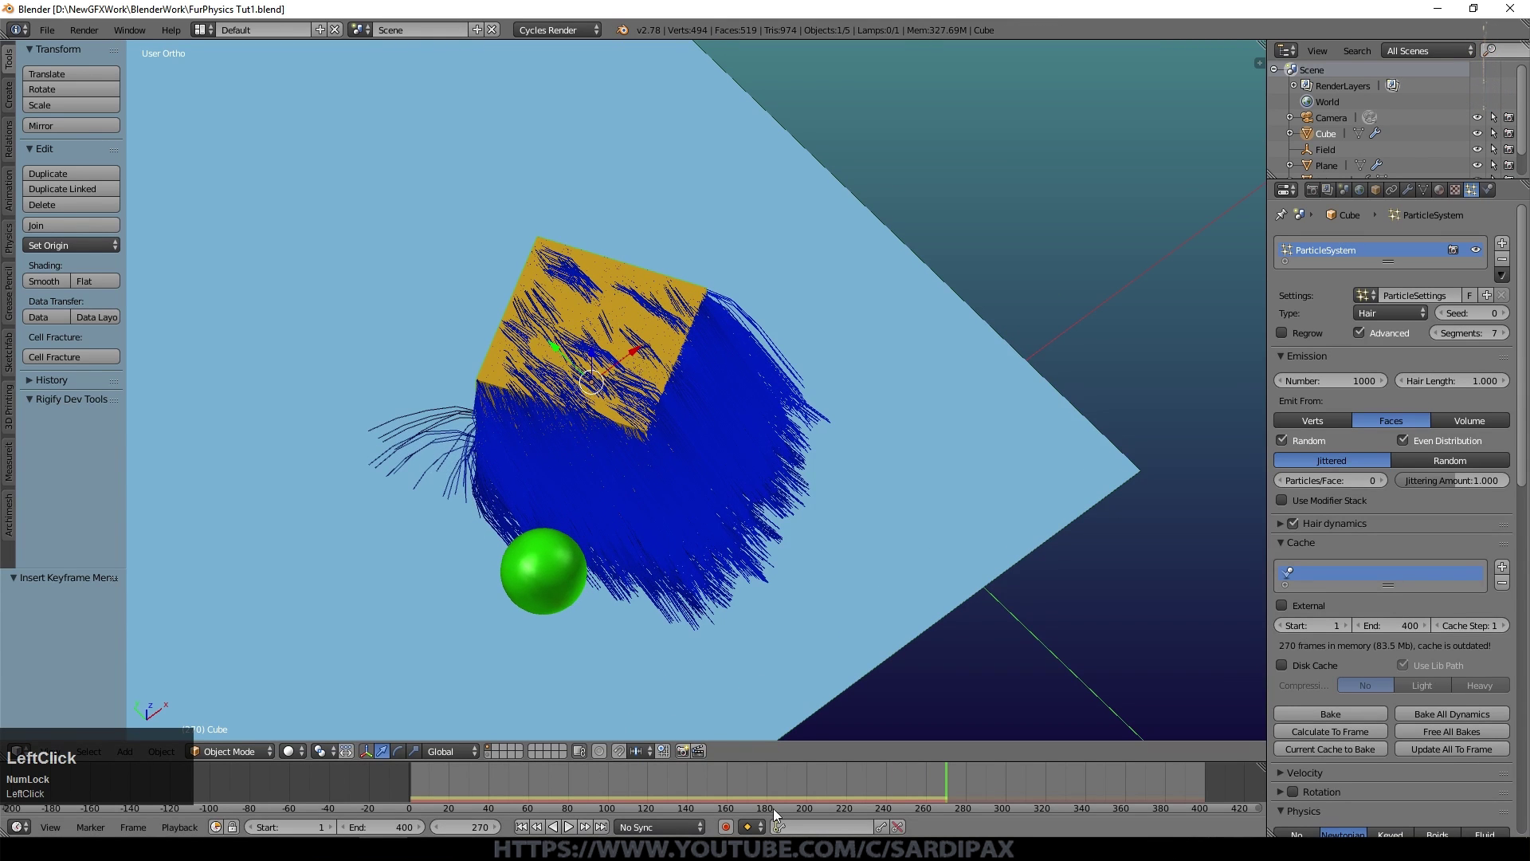
- Enable Collision physics on the green sphere and set its Soft Body and Cloth Outer value to 1.000
right_click(886, 345)
left_click(1487, 189)
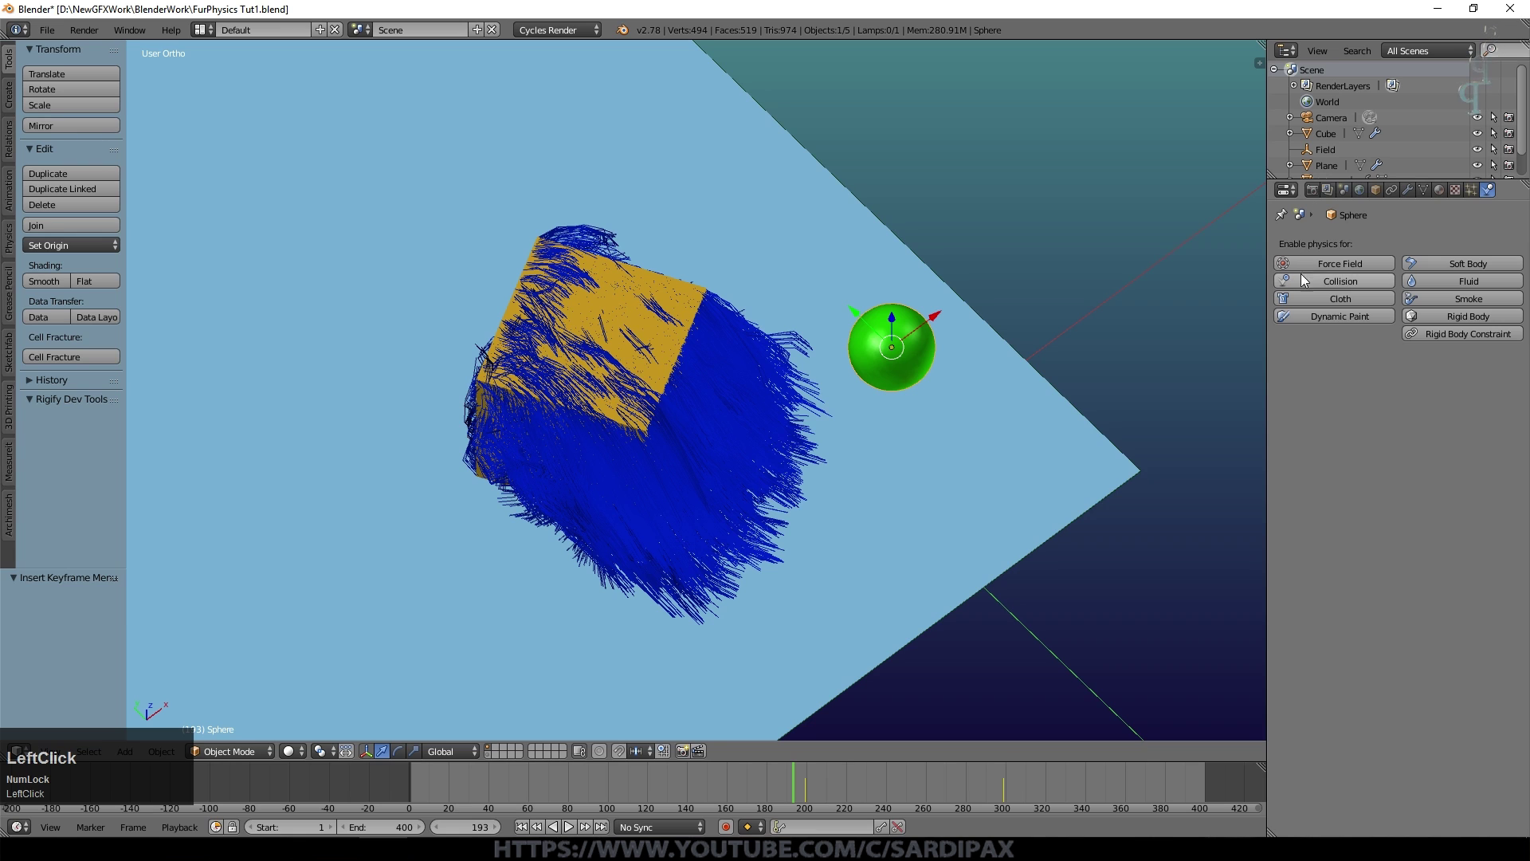
left_click(1335, 282)
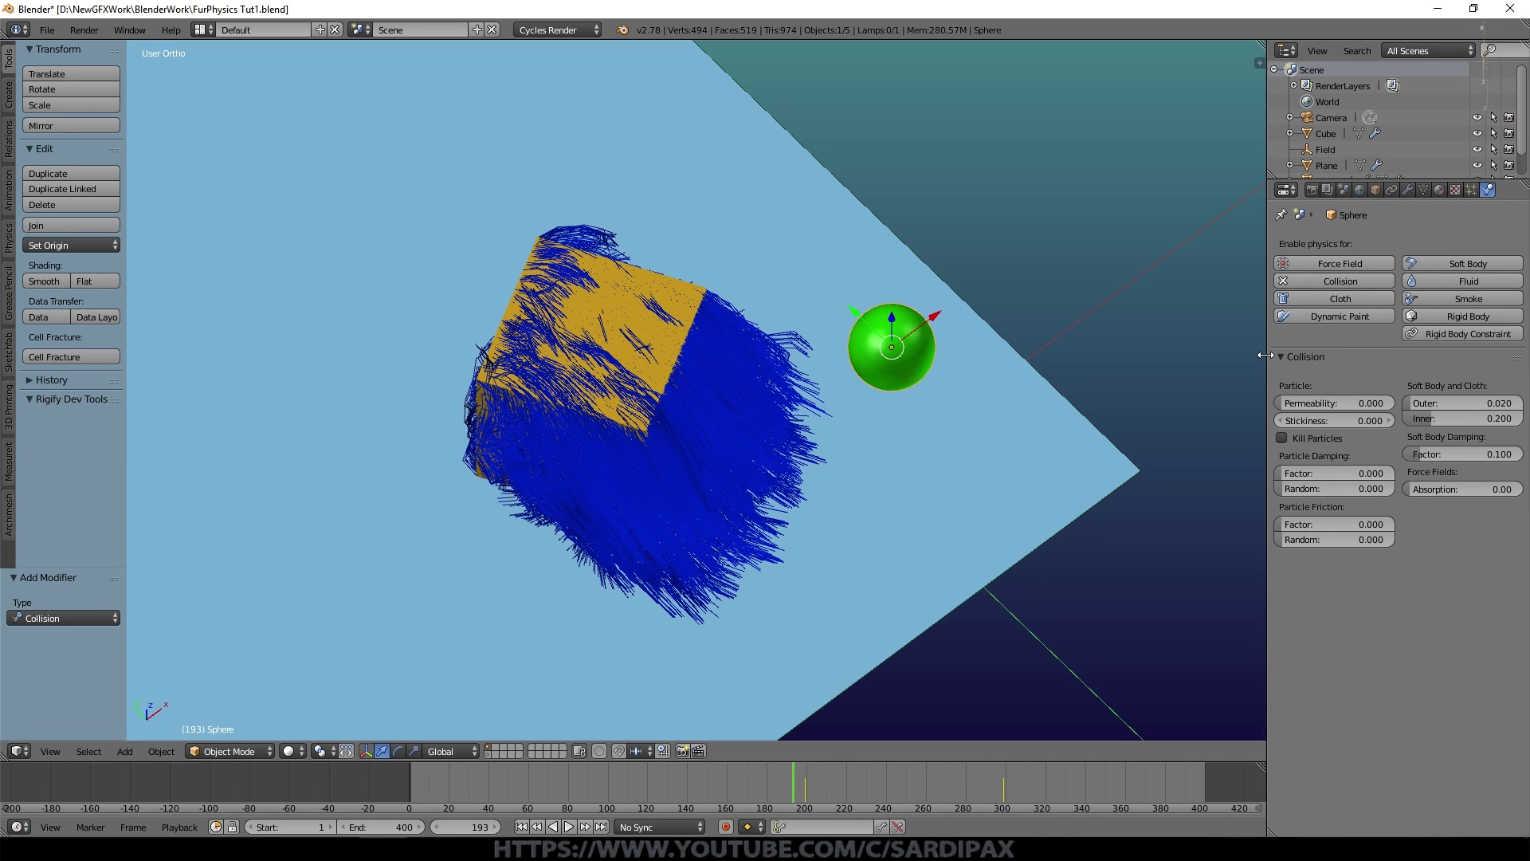
left_click_drag(1411, 404, 1524, 407)
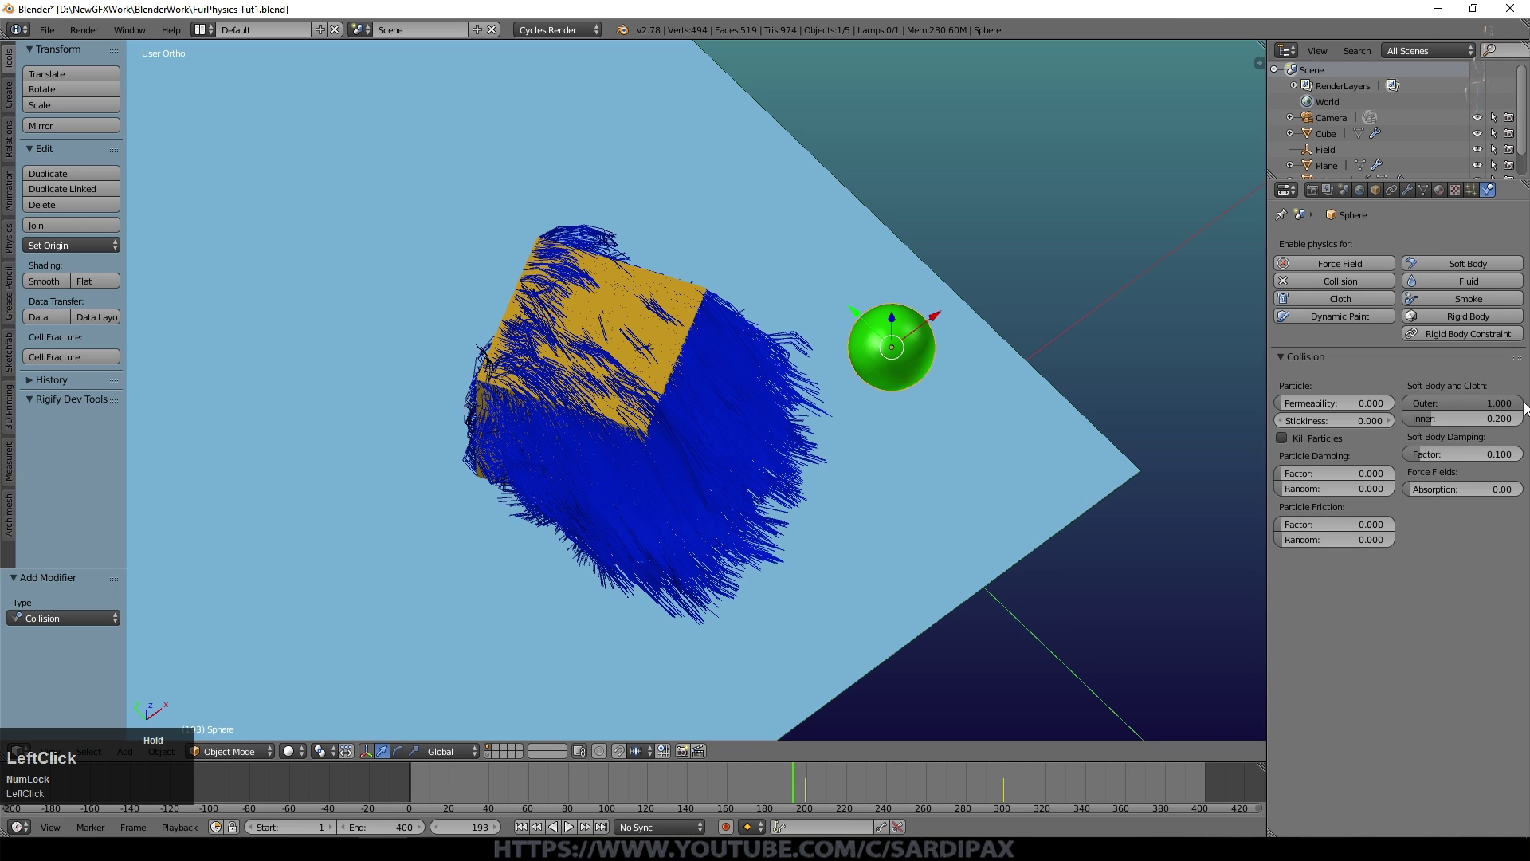
- Play the simulation from frame 193 and examine the sphere's collision with the hair from a lower, closer angle
left_click(570, 827)
middle_click(734, 647)
middle_click_drag(734, 647, 834, 580)
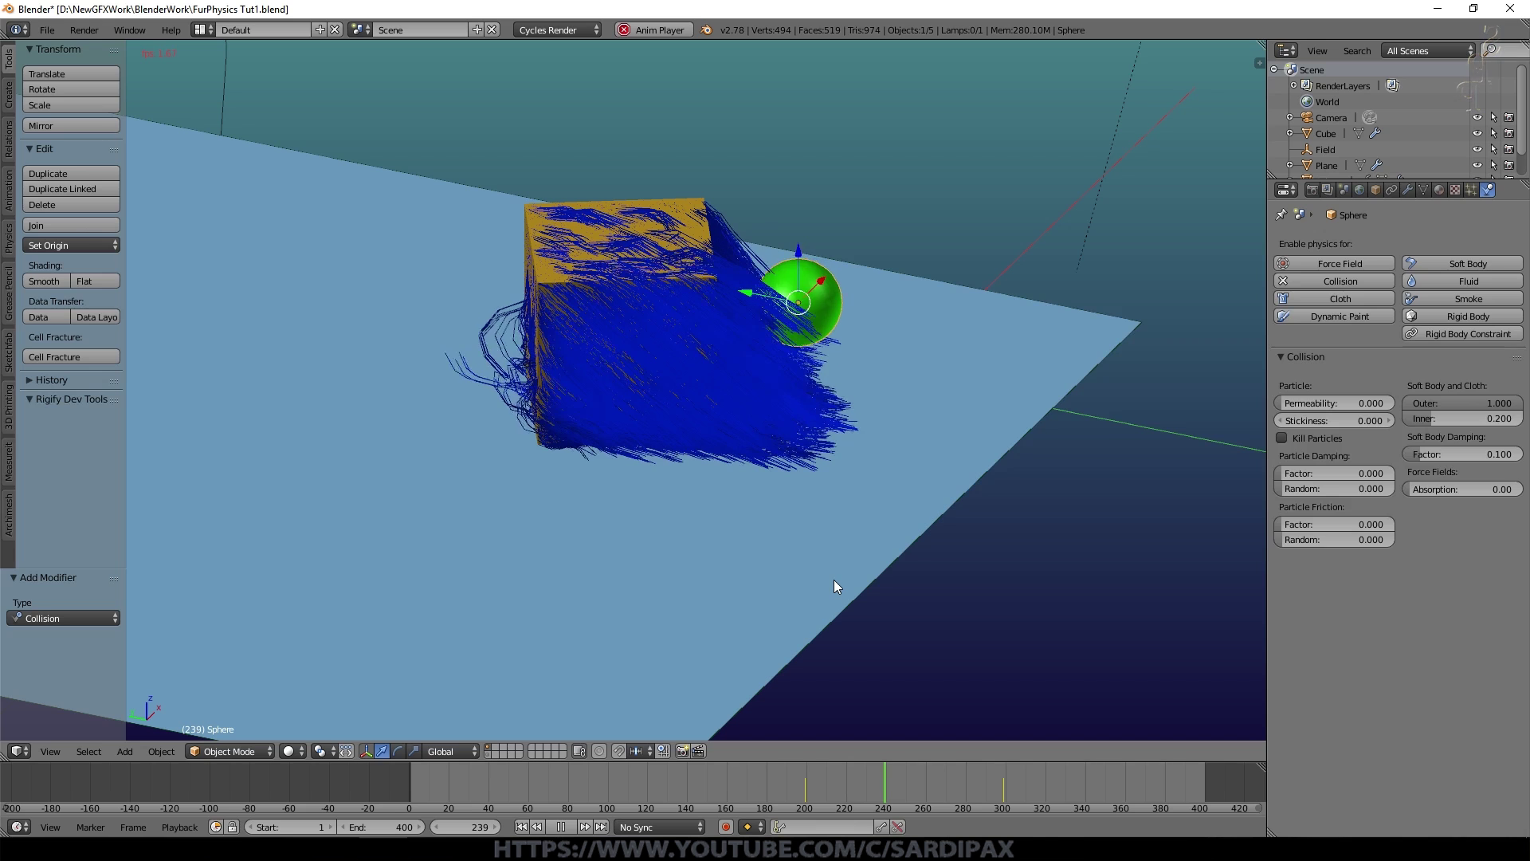
scroll(872, 342, "up", 2)
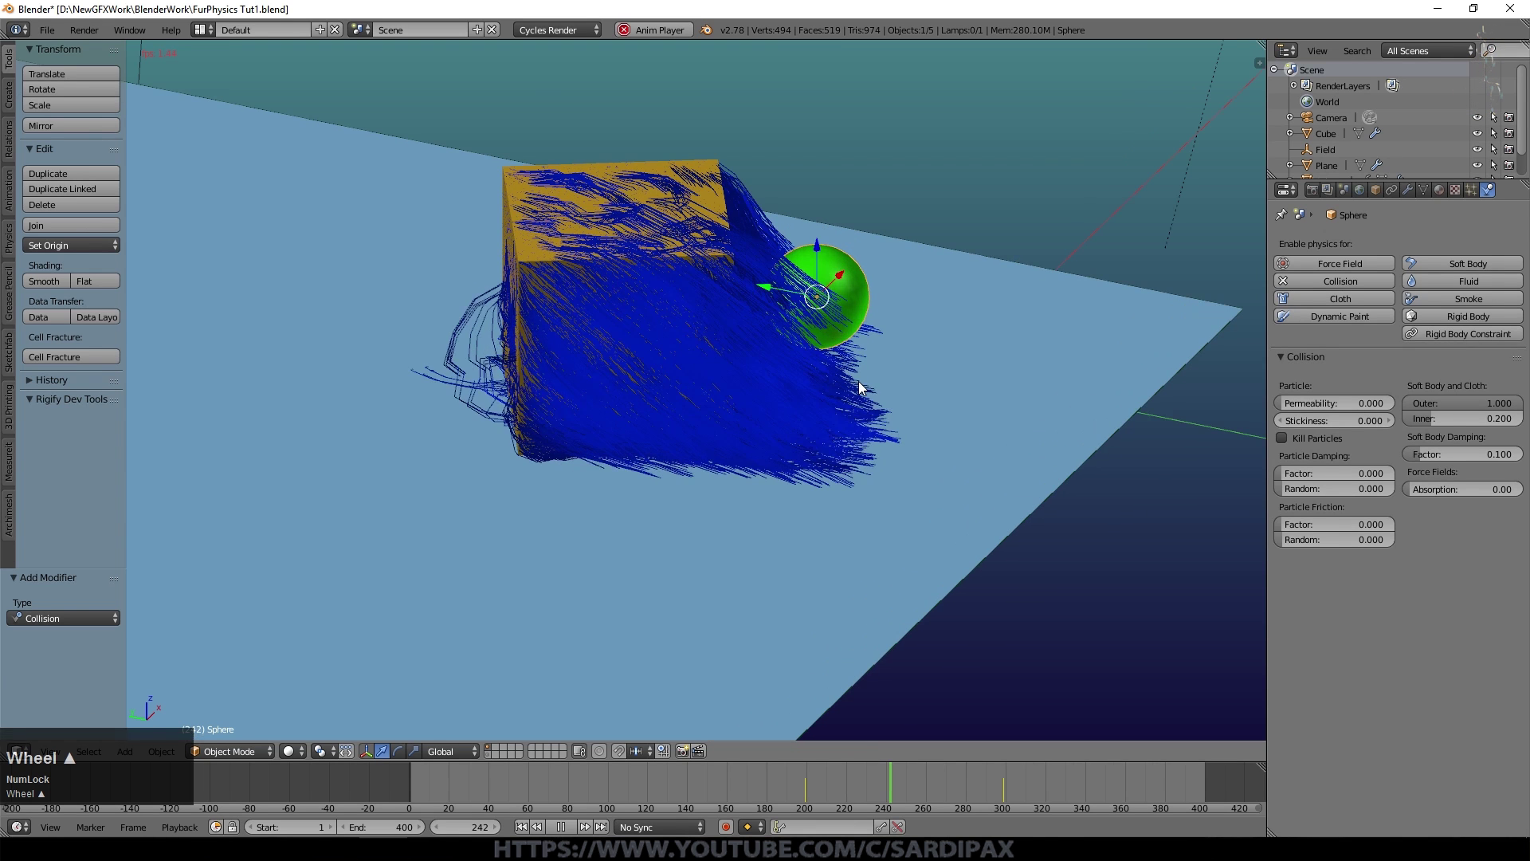
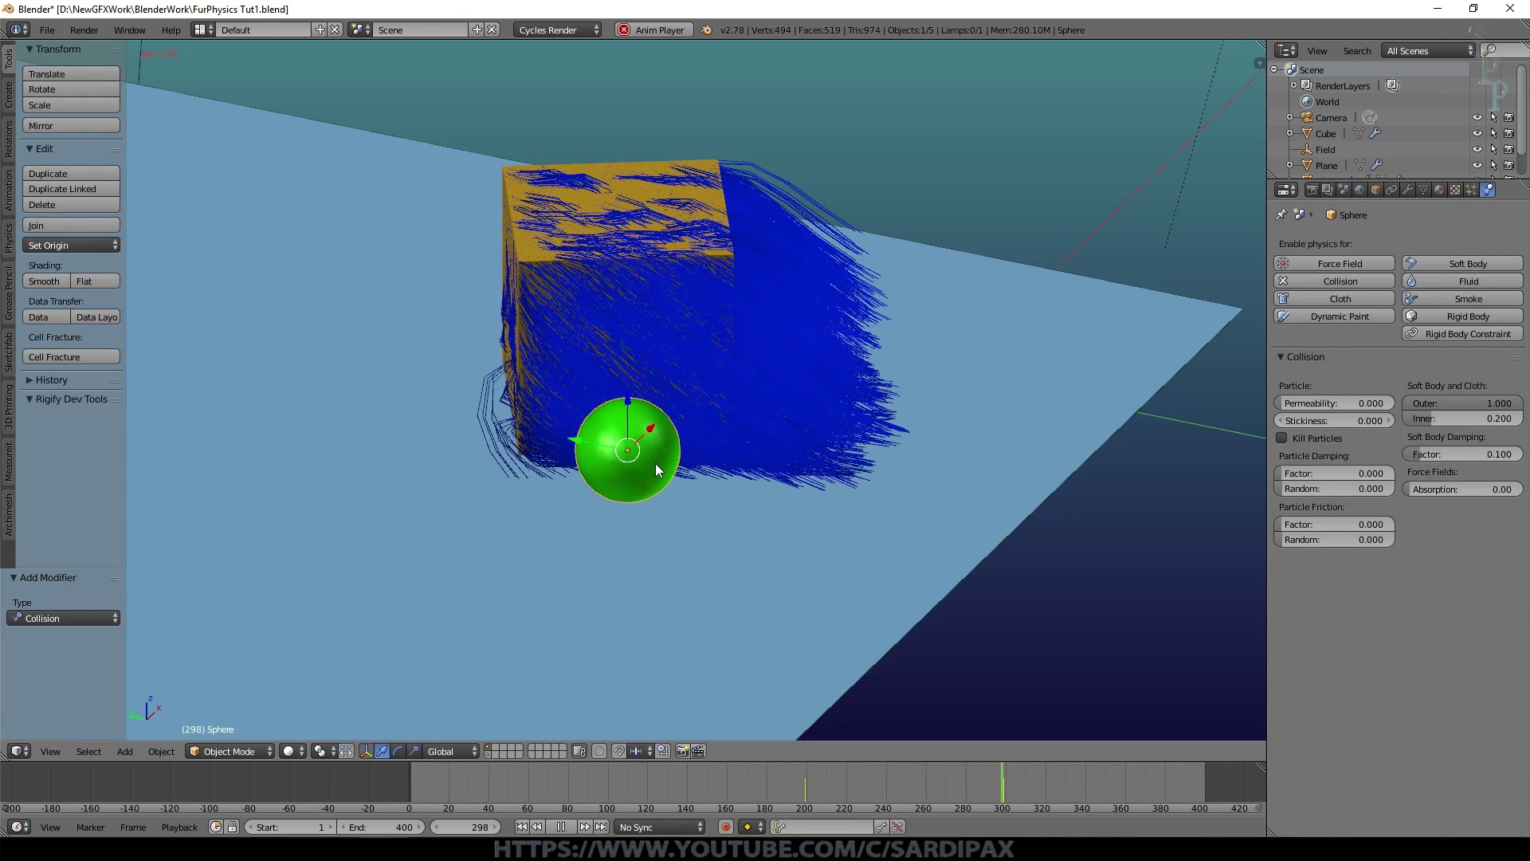
middle_click(819, 676)
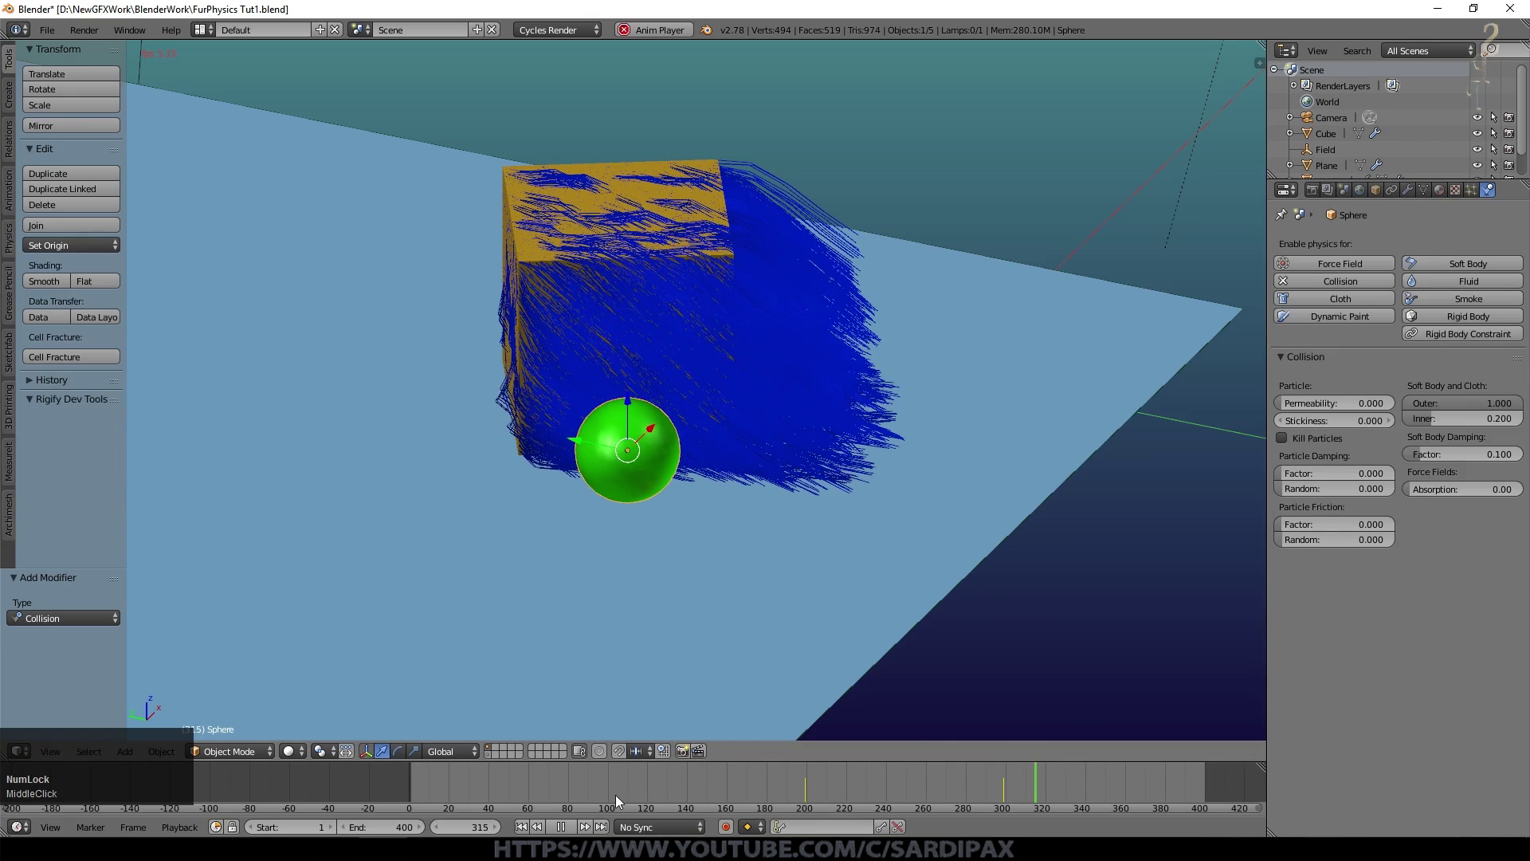
- Set the animation's end frame to 310
left_click(418, 827)
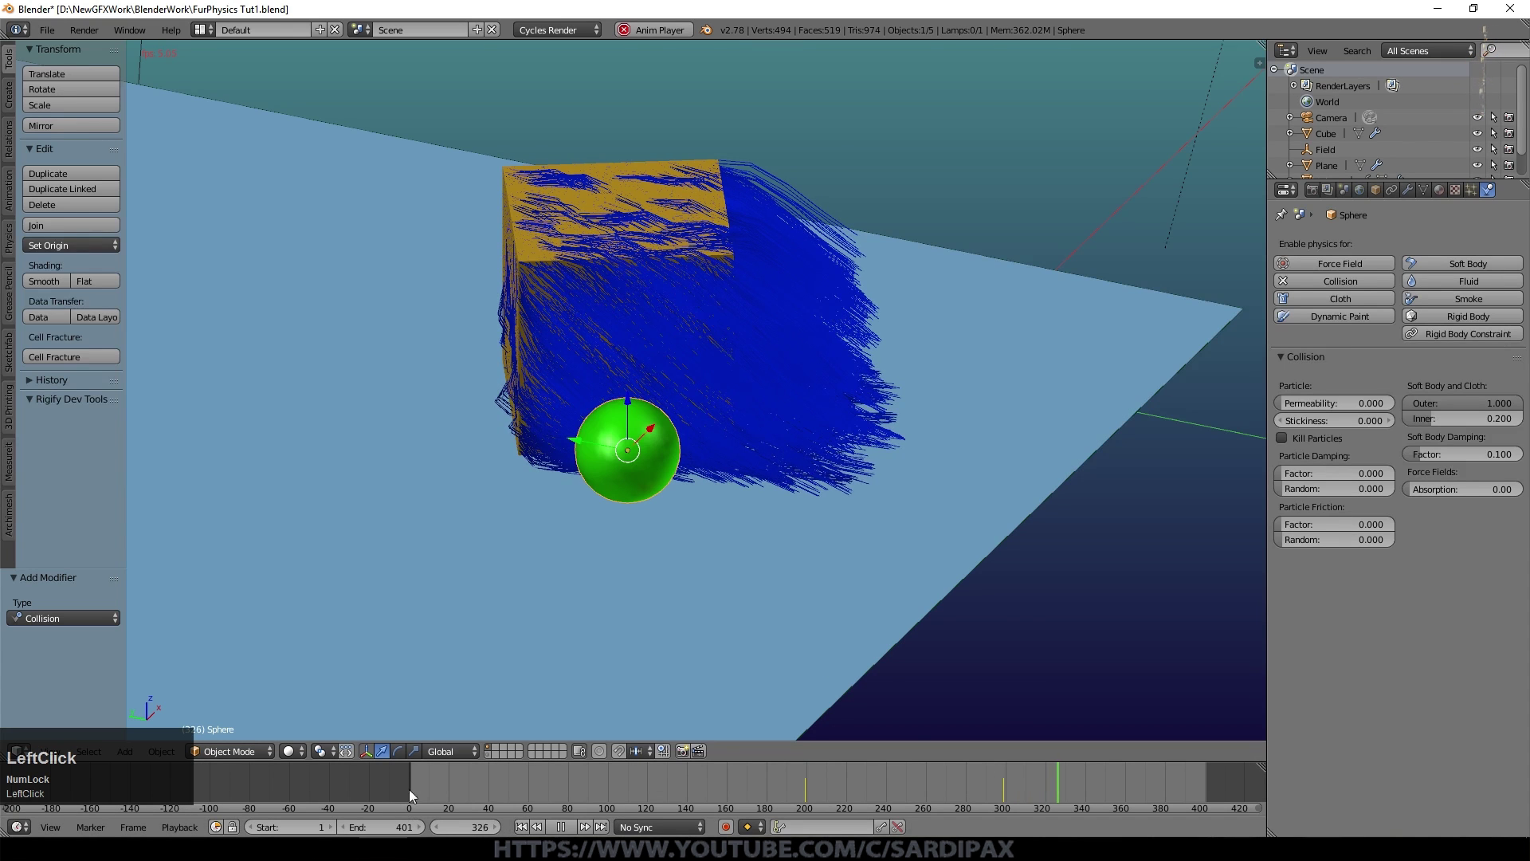
left_click(392, 826)
type("310")
left_click(478, 825)
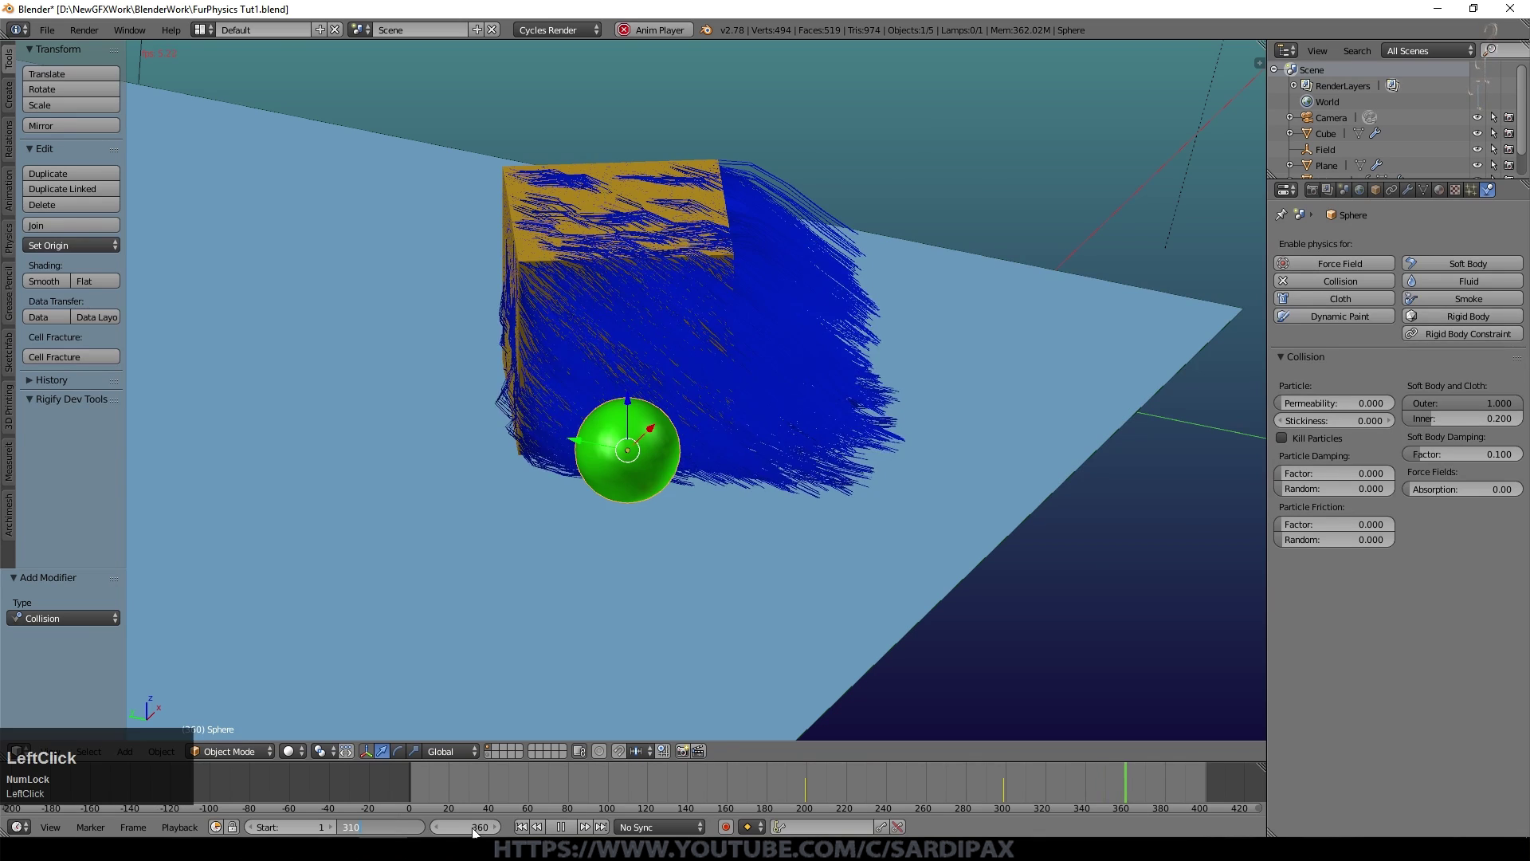
- Watch the sphere push through the hair close up from above, and stop playback at frame 243
mouse_move(754, 502)
middle_mouse_down()
mouse_move(801, 504)
mouse_move(755, 518)
middle_mouse_up()
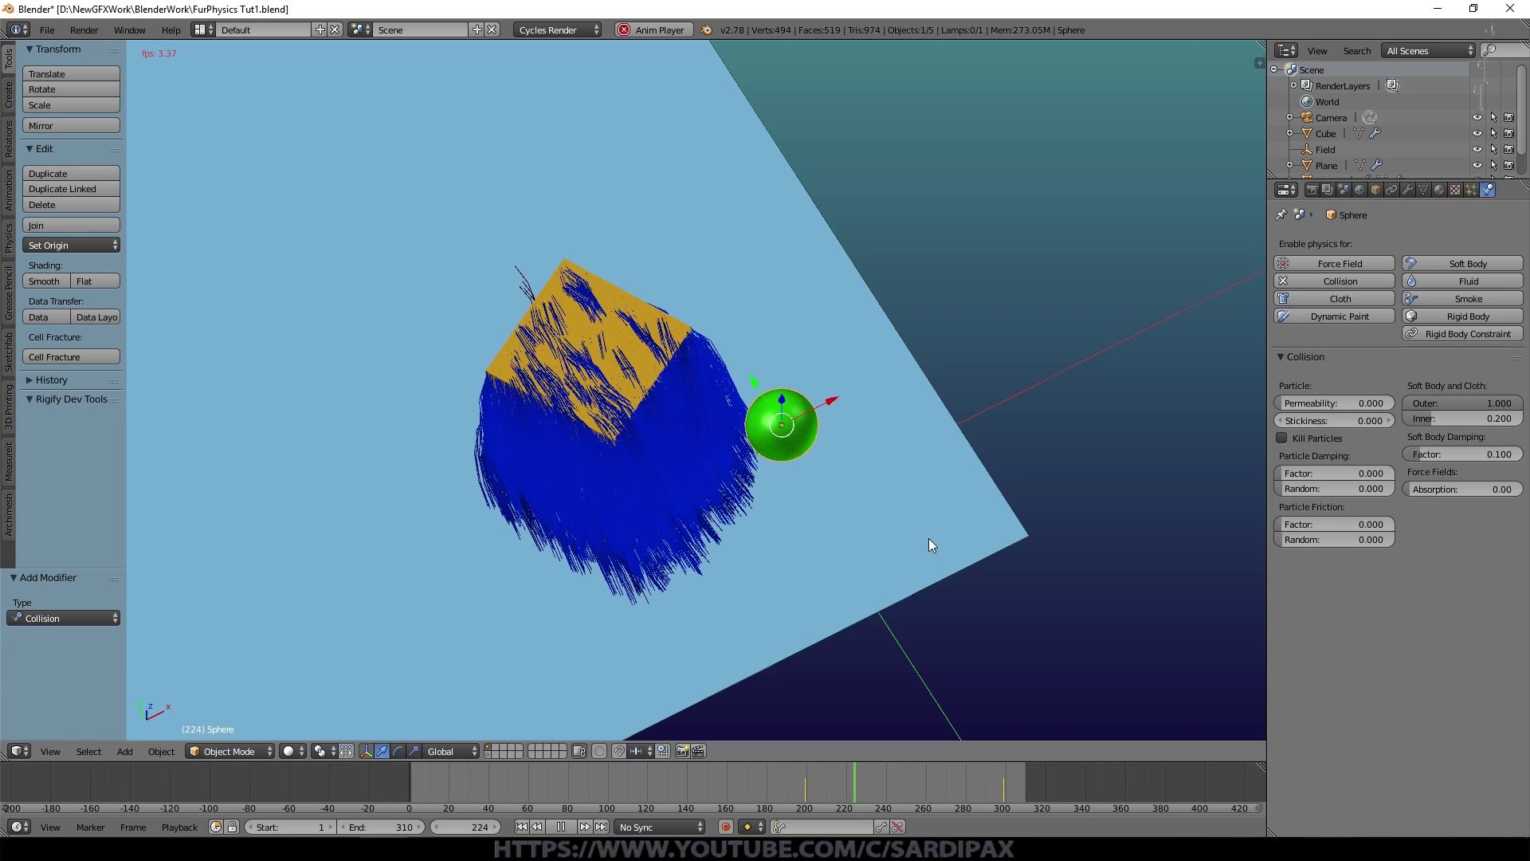
scroll(786, 457, "up", 5)
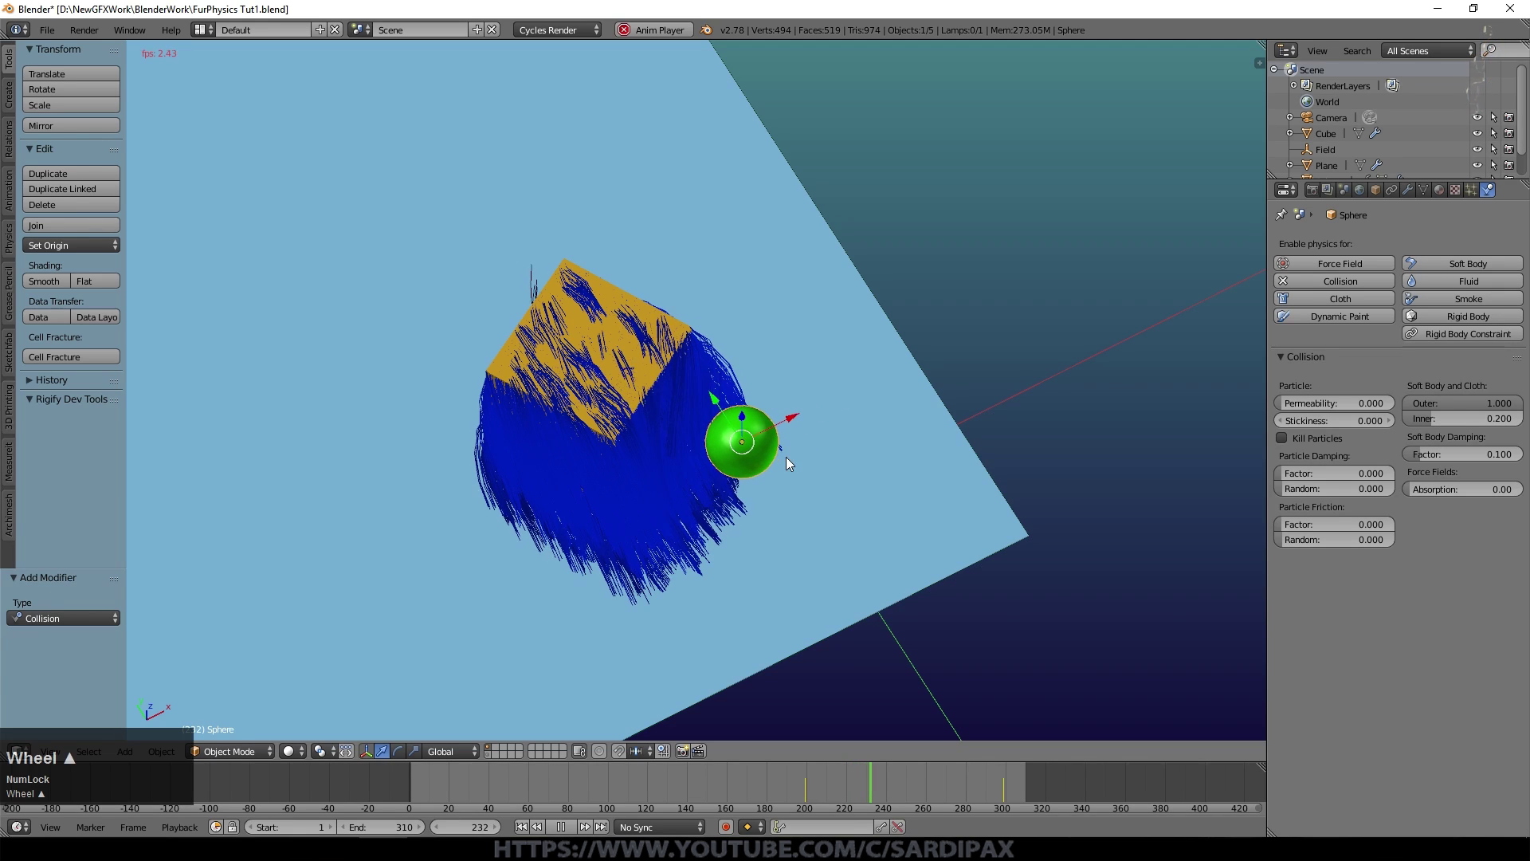
scroll(666, 510, "up", 1)
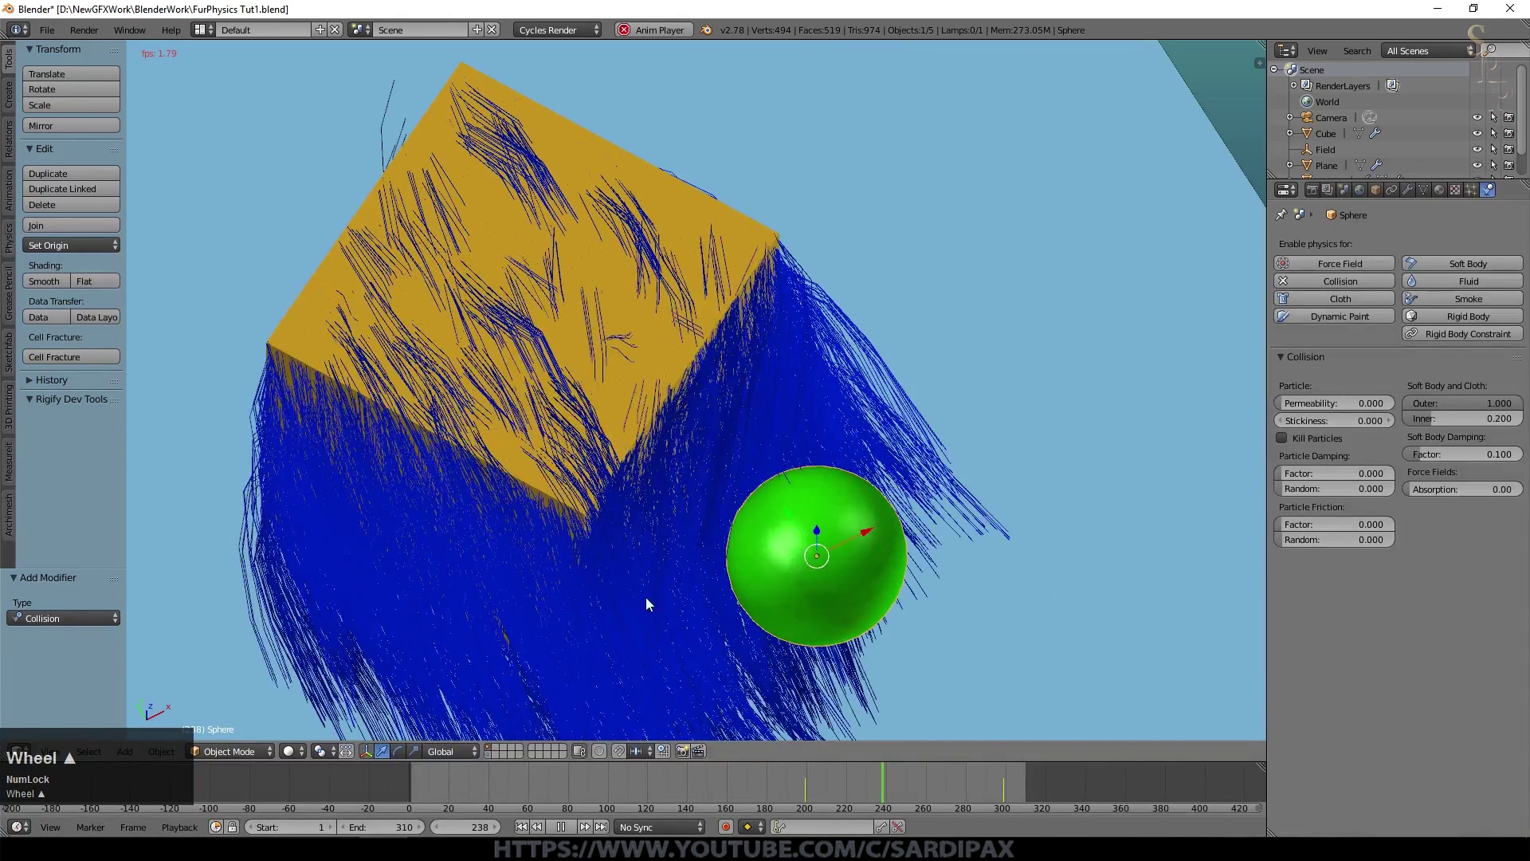
left_click(561, 826)
- Set the Children mode of the cube's hair particle system to None
left_click(1469, 190)
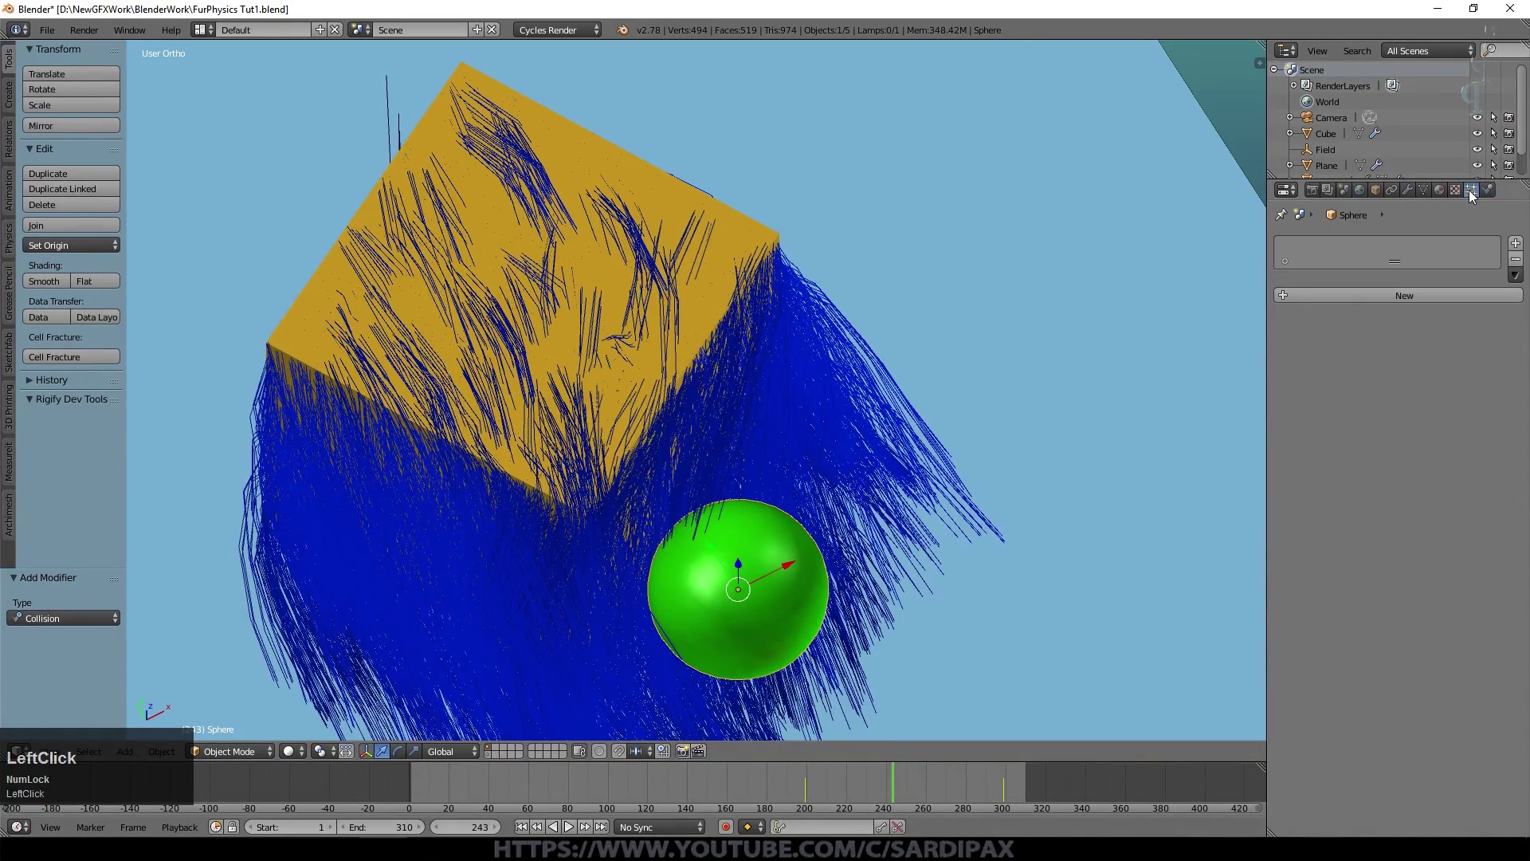
right_click(676, 342)
scroll(1312, 355, "up", 2)
left_click(1311, 352)
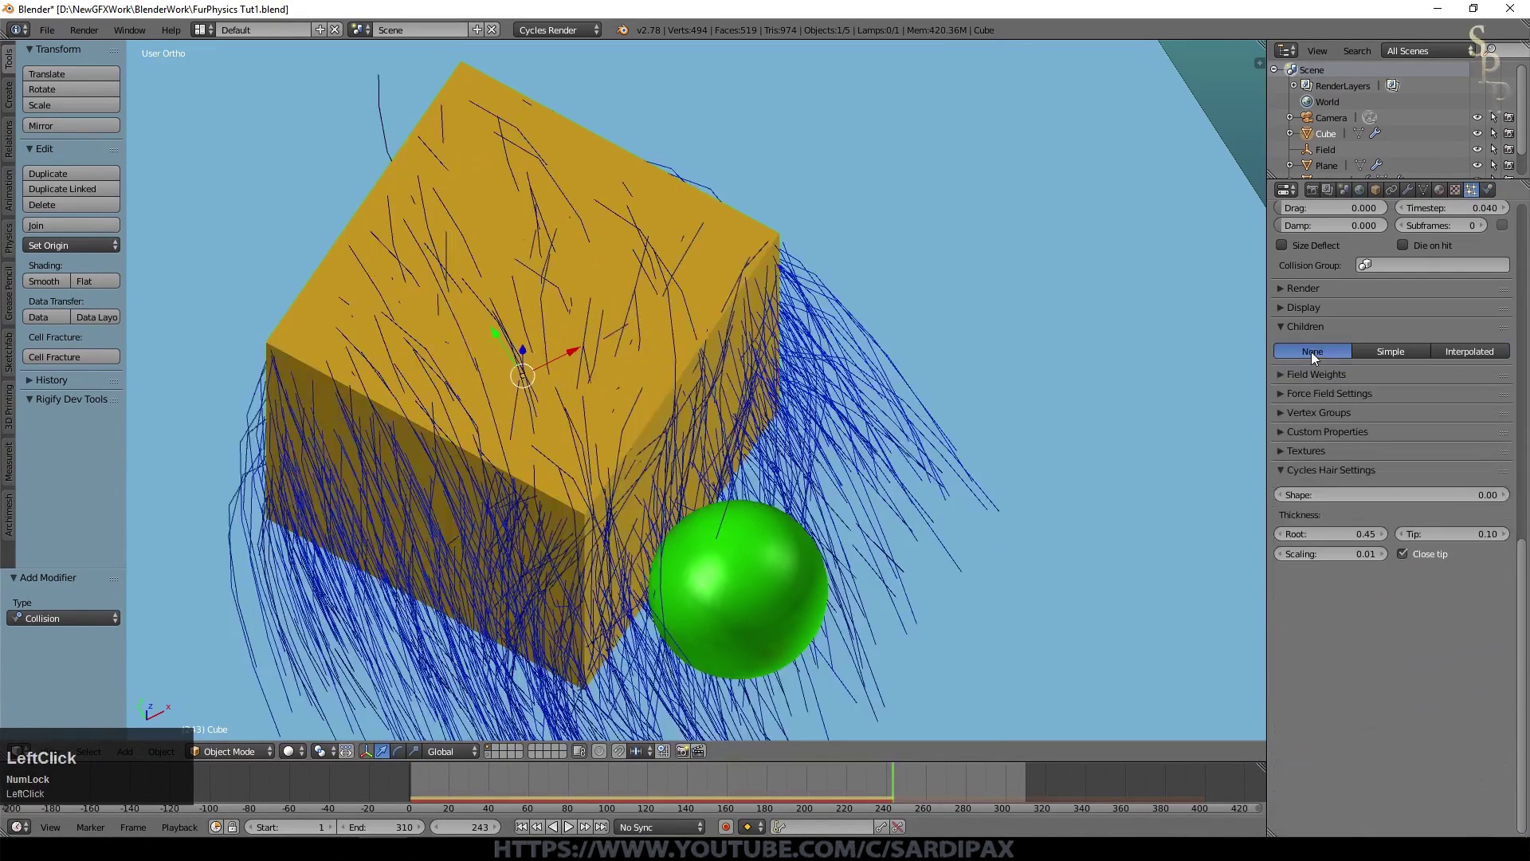
- Play the simulation without child hairs to examine the collision, and return to frame 246
scroll(654, 720, "down", 2)
left_click(569, 828)
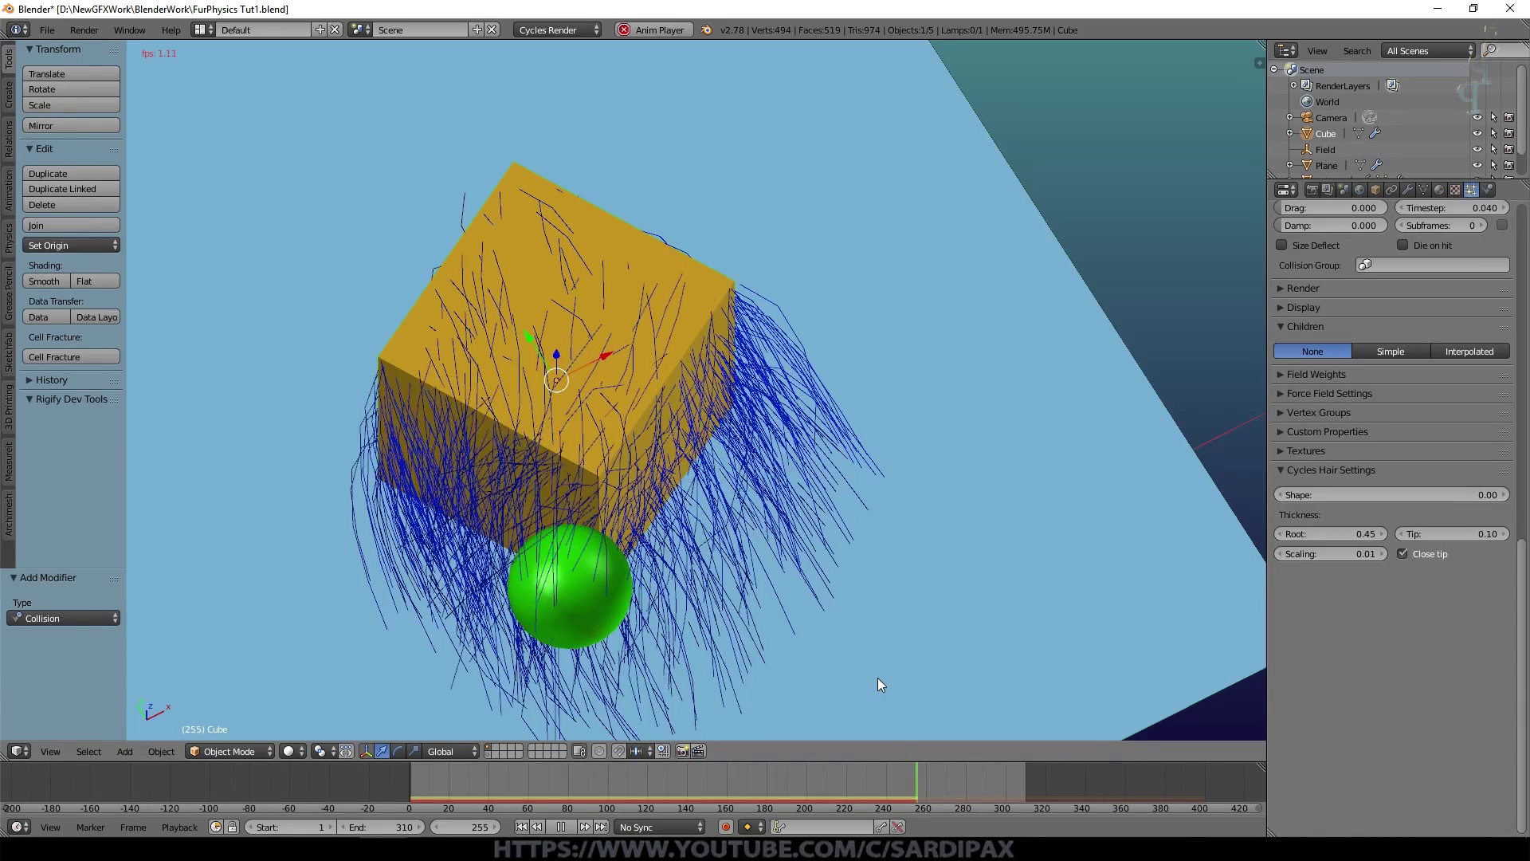
left_click(563, 826)
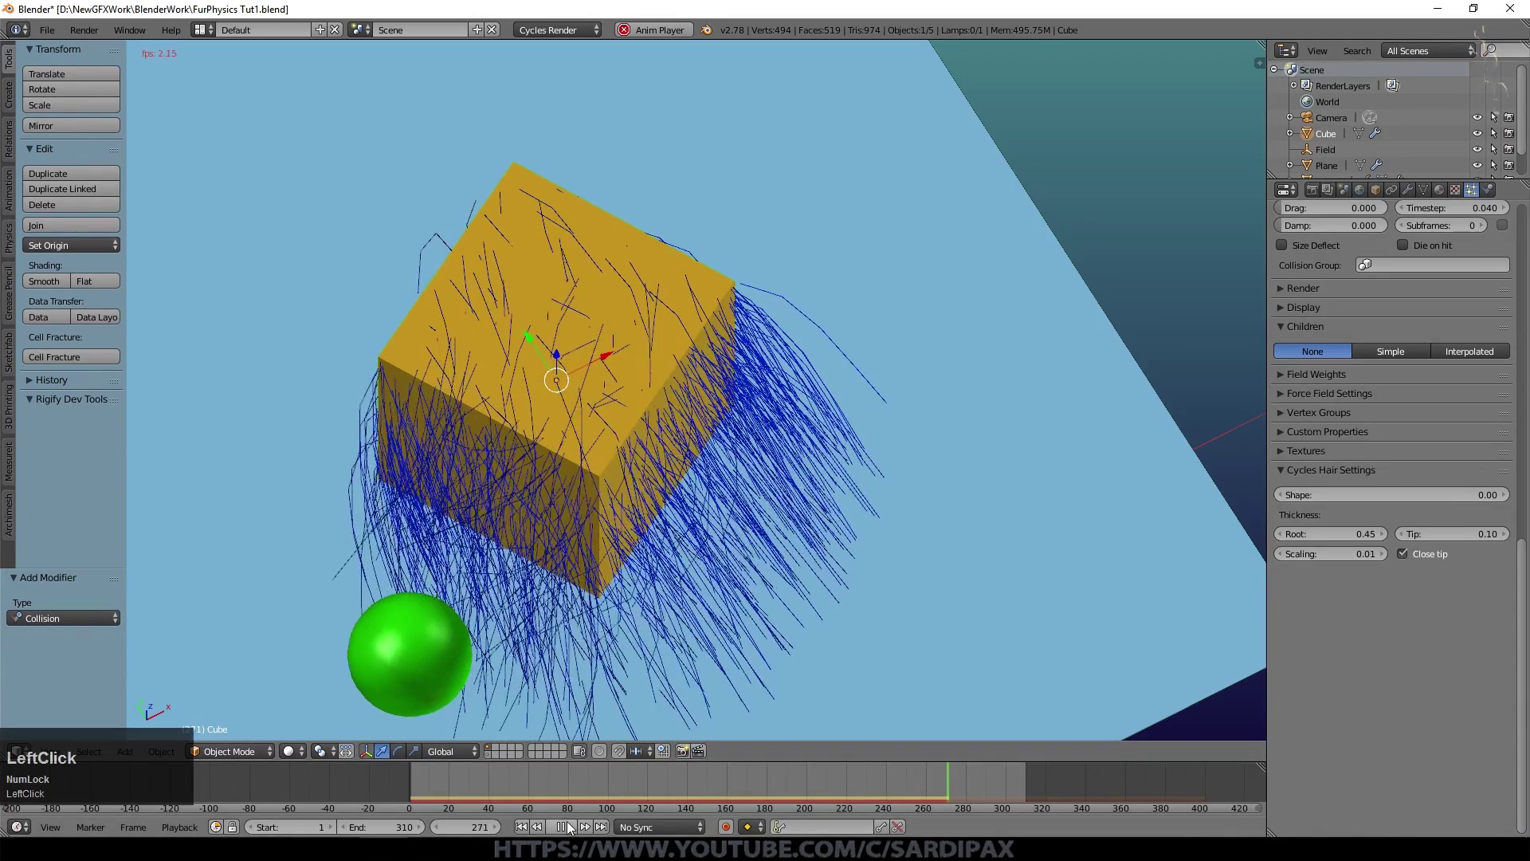
left_click_drag(945, 772, 899, 766)
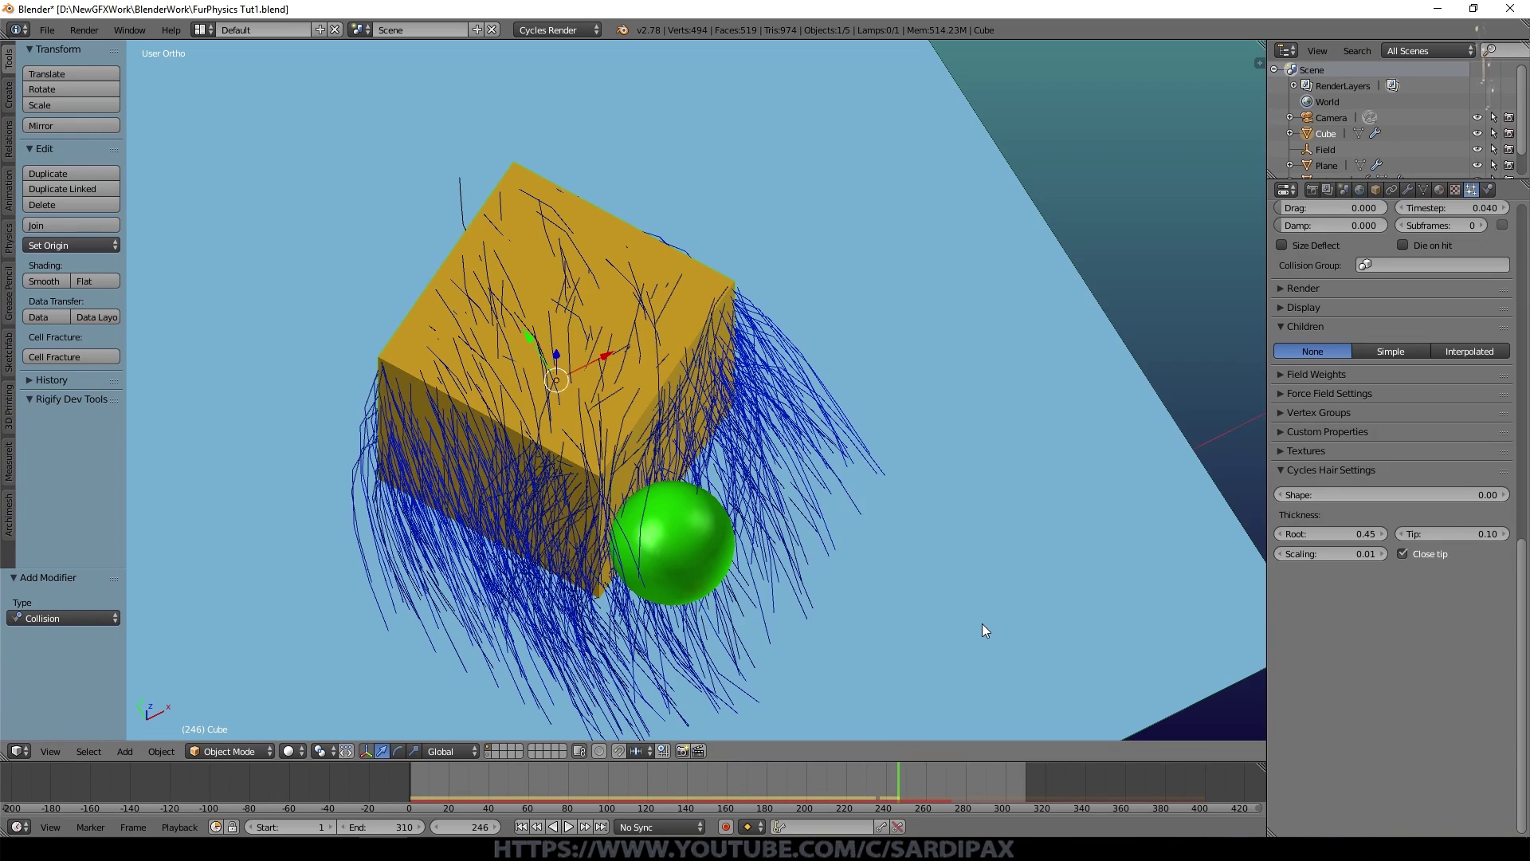
- Split the 3D view and turn the new area above it into a Node Editor
middle_click_drag(907, 406, 916, 357)
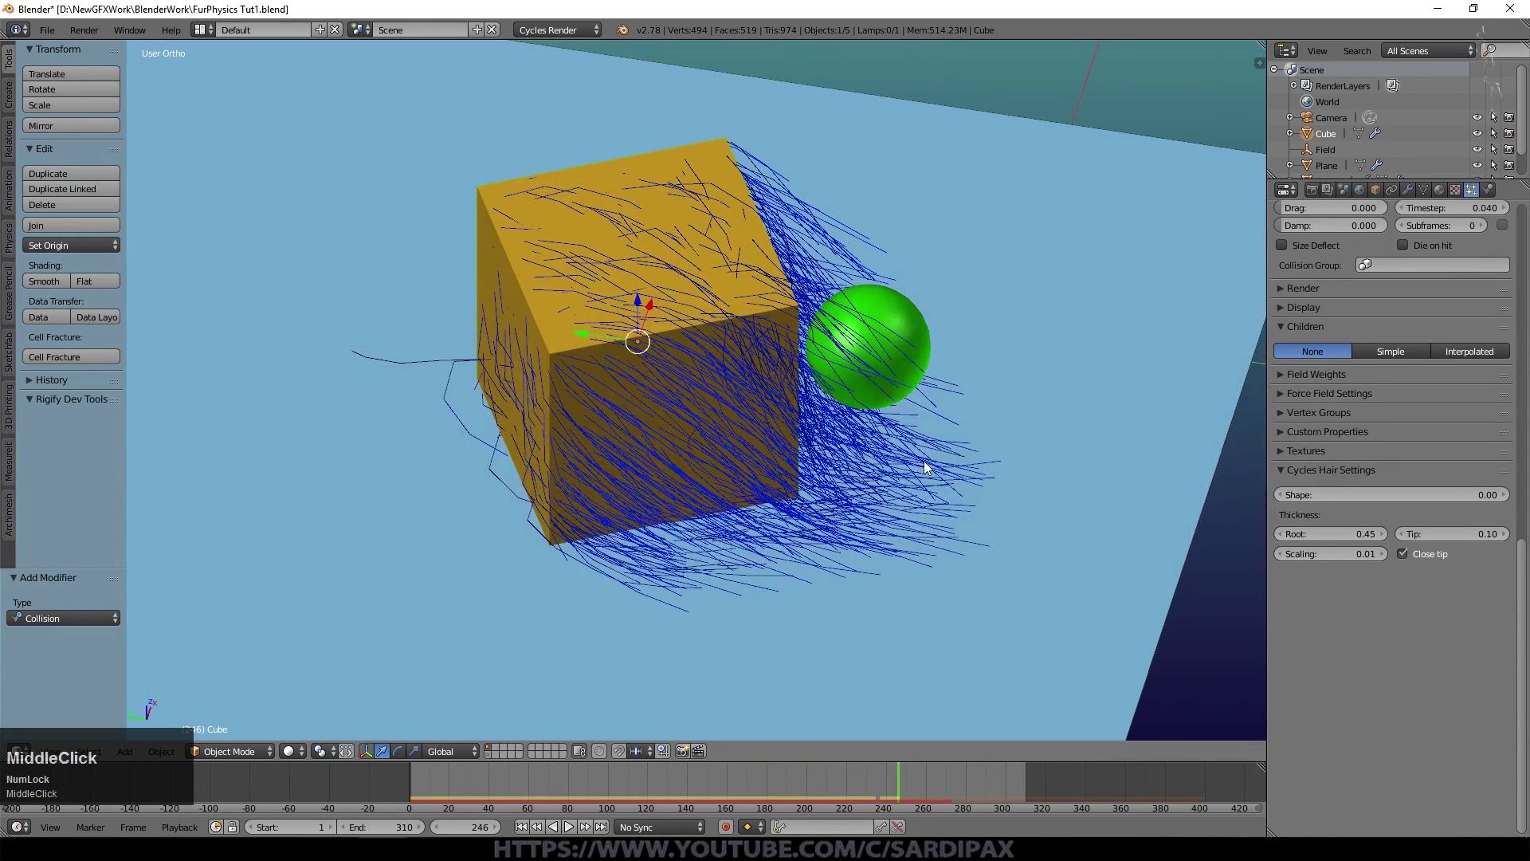
left_click_drag(1259, 44, 513, 266)
left_click(20, 262)
left_click(56, 471)
- Display the node tree of the cube's HairMaterial1 up close in the node editor
right_click(857, 361)
left_click(1439, 189)
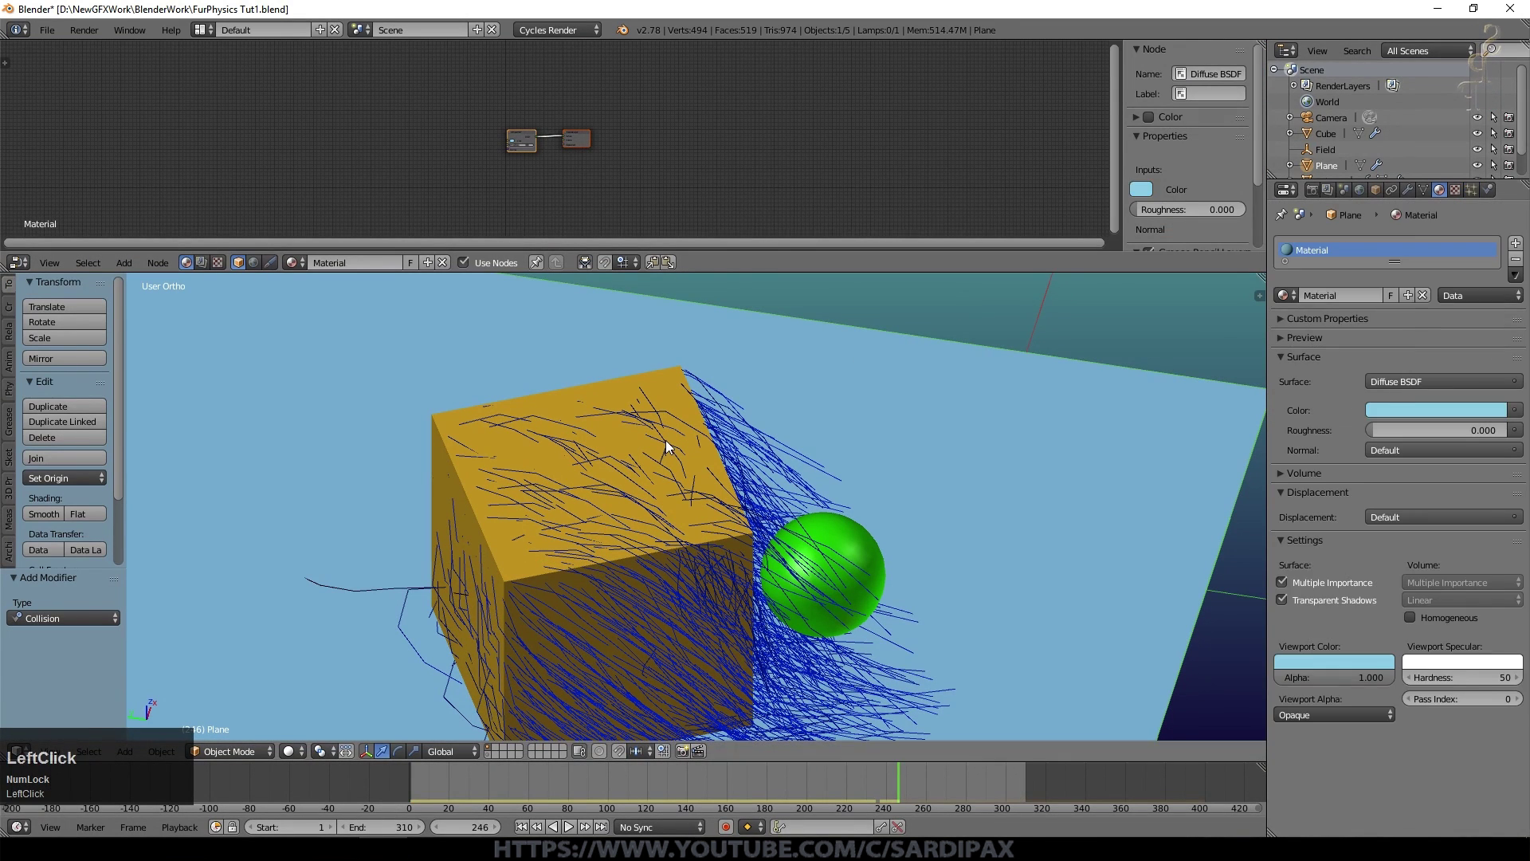
left_click(1325, 133)
left_click(1326, 266)
scroll(705, 199, "up", 4)
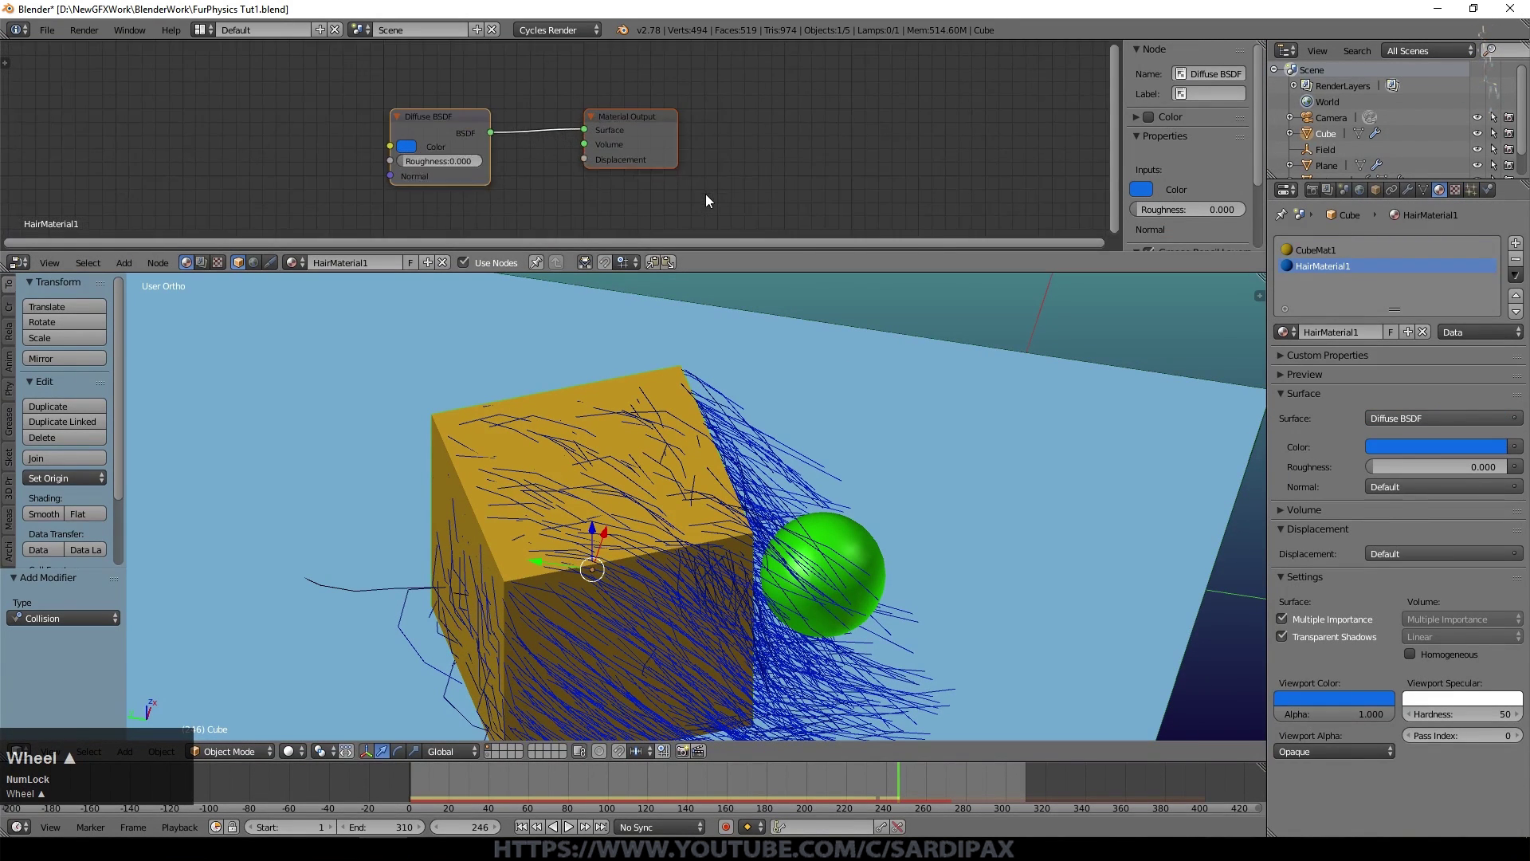
- Hide the node editor's sidebar and display the 3D view in Rendered shading
key("n")
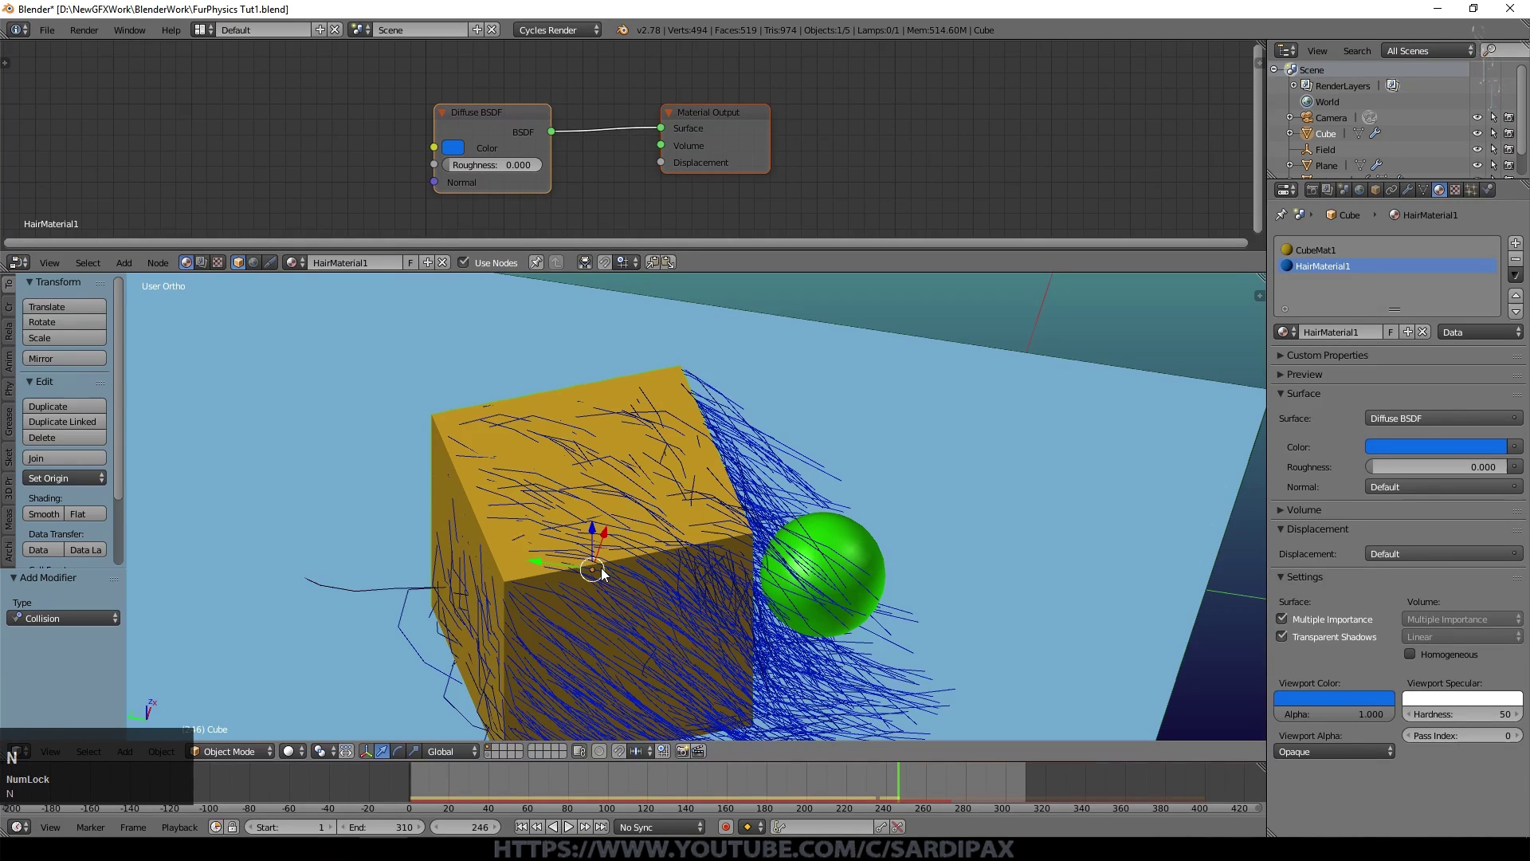
left_click(288, 751)
left_click(335, 637)
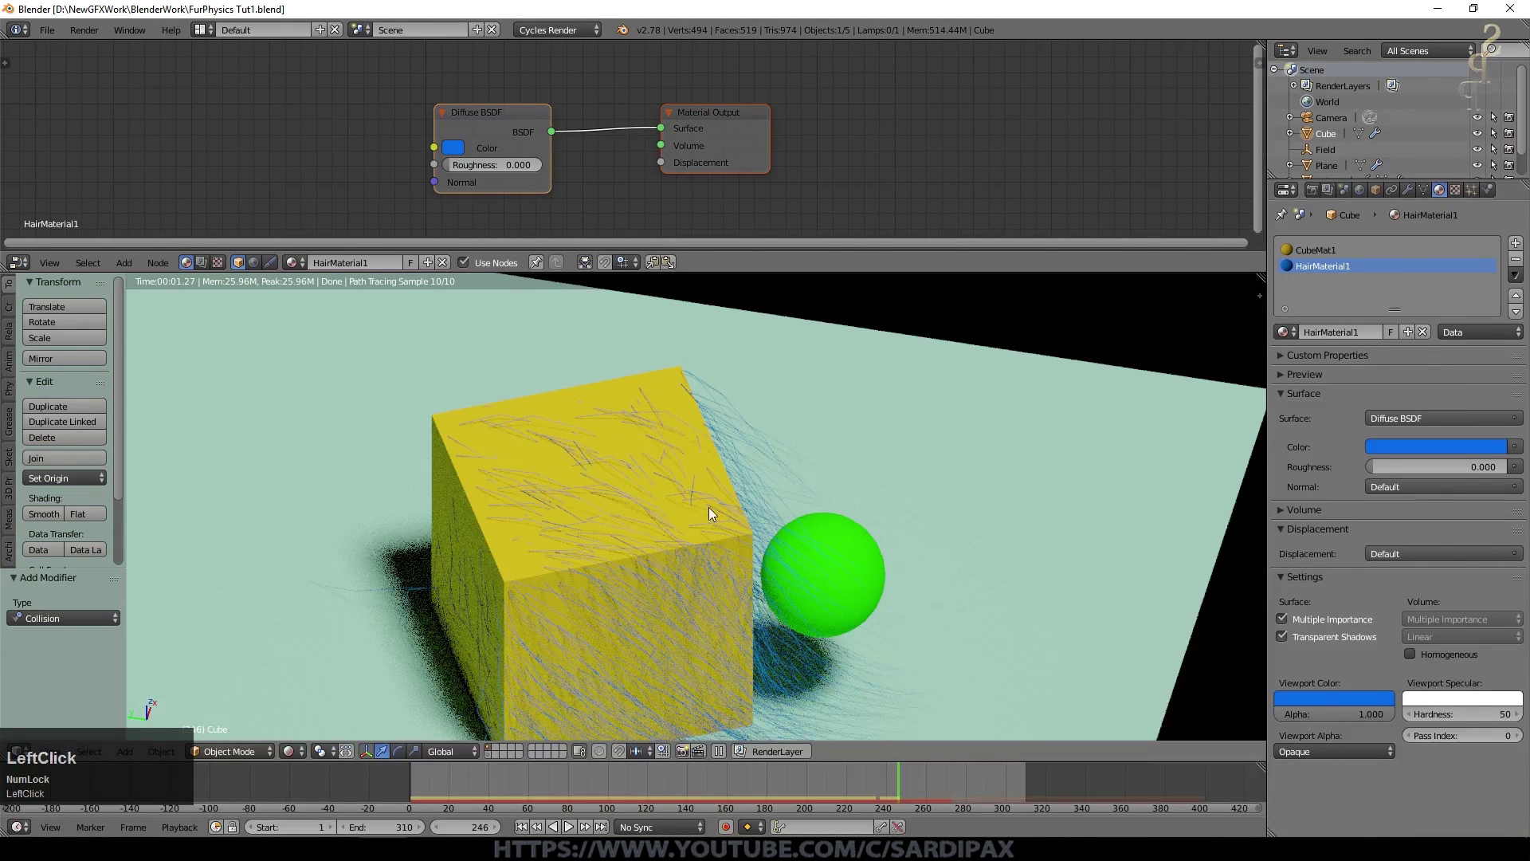
- Set the Children mode of the cube's hair particle system to Interpolated and pause the preview render
left_click(1471, 190)
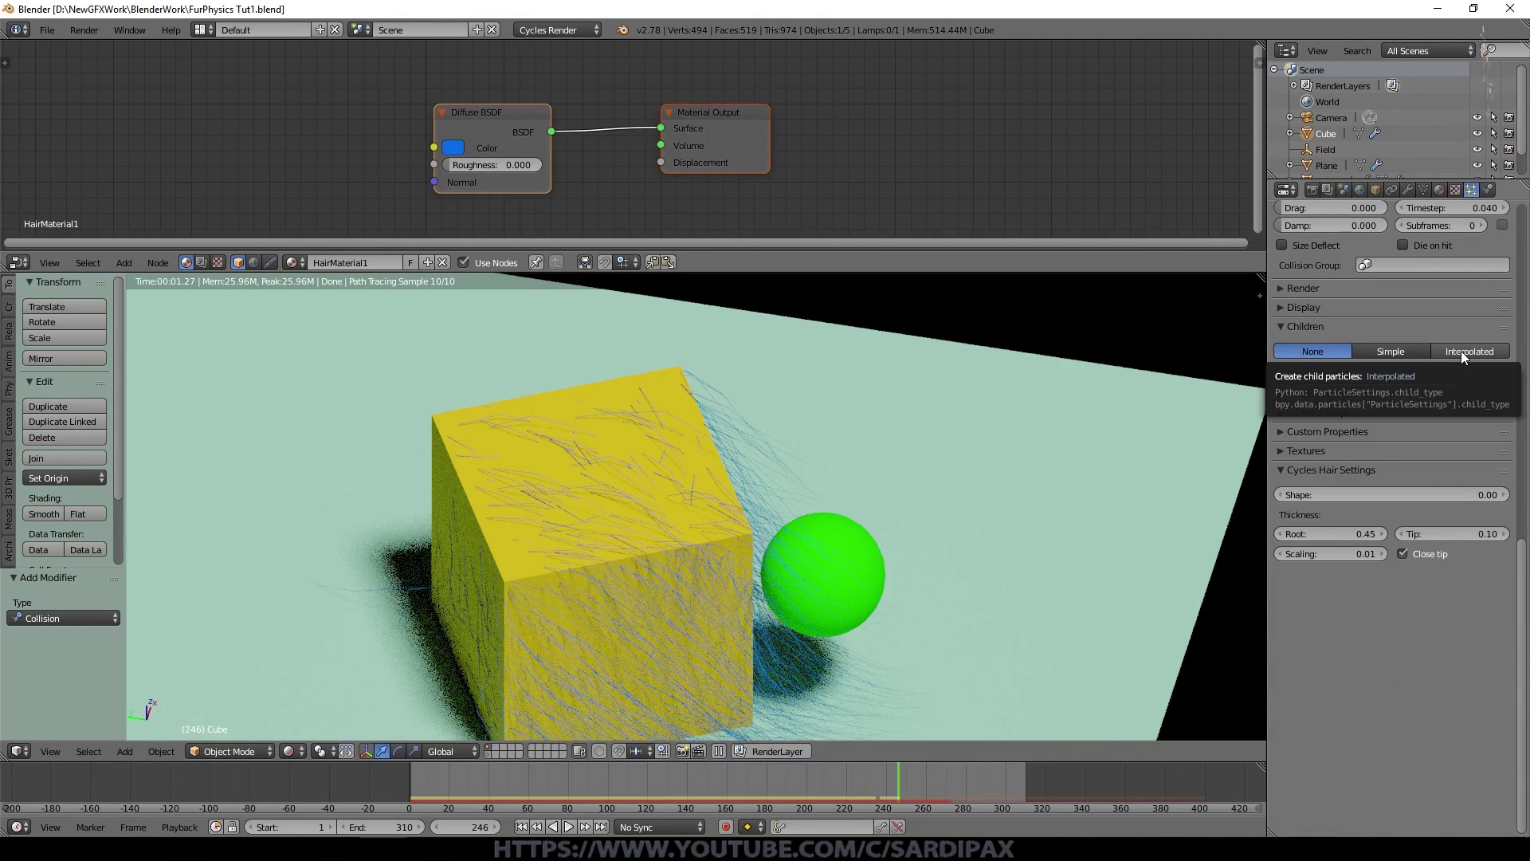
left_click(1465, 352)
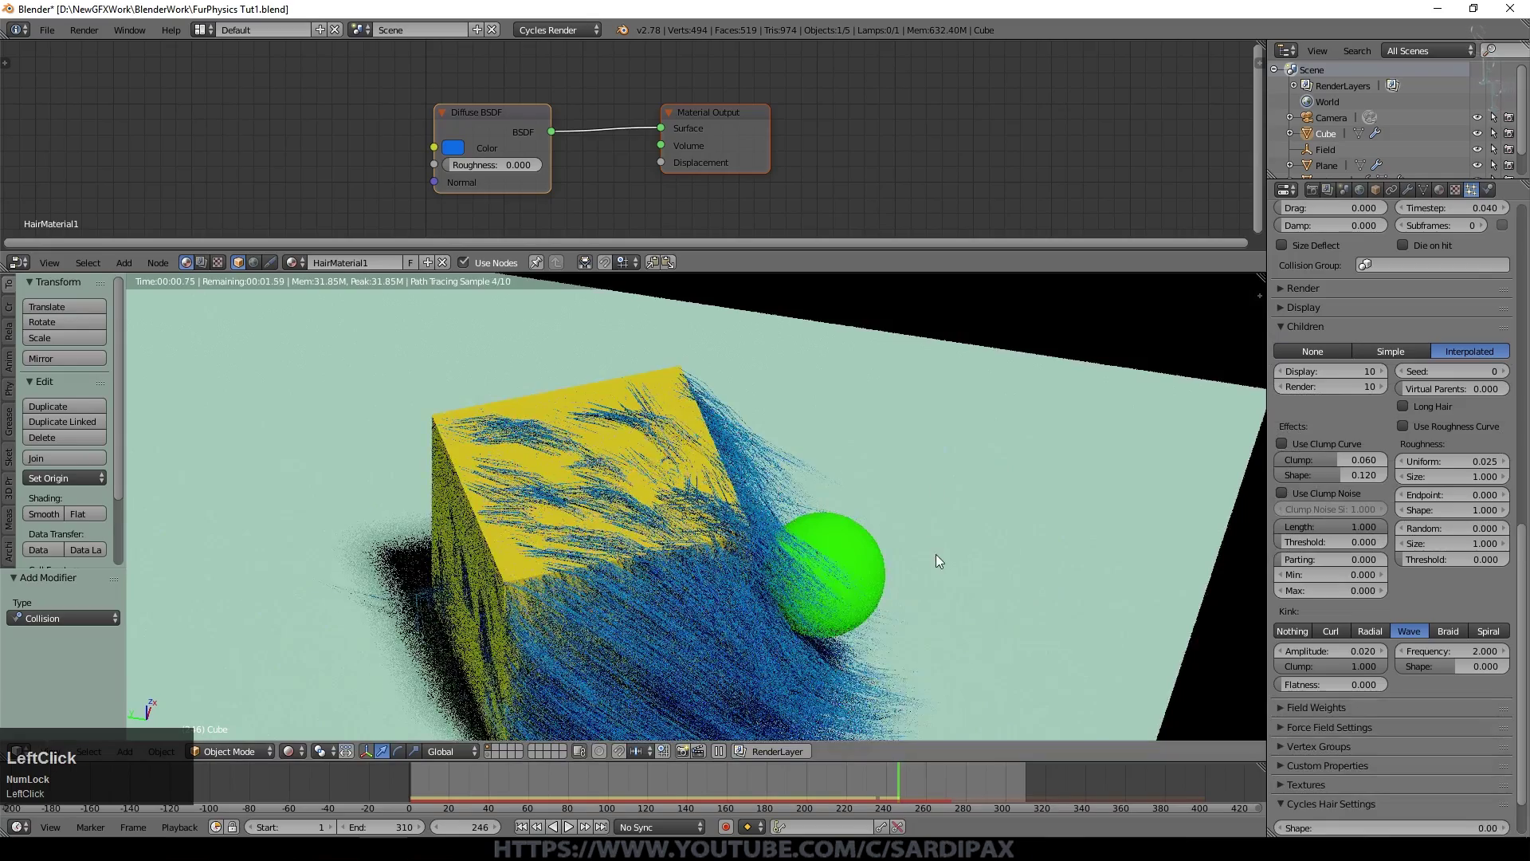
scroll(979, 451, "up", 3)
left_click(719, 750)
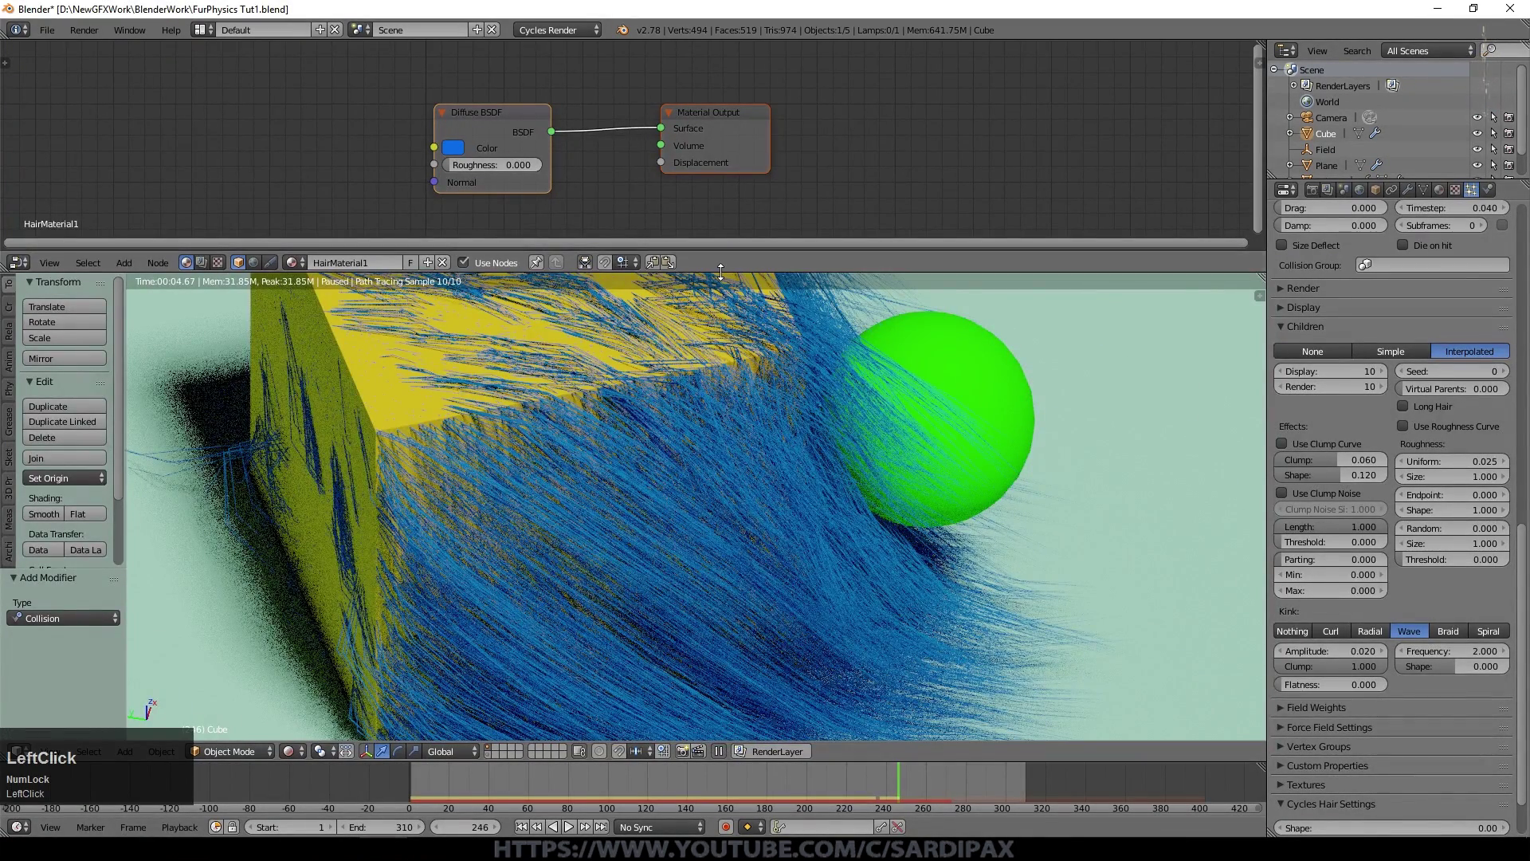
- Enlarge the node editor's area and add a Hair Info node ahead of the Diffuse BSDF in HairMaterial1
left_click_drag(720, 271, 518, 436)
middle_click_drag(537, 370, 664, 347)
scroll(136, 427, "up", 1)
left_click(117, 430)
mouse_move(144, 401)
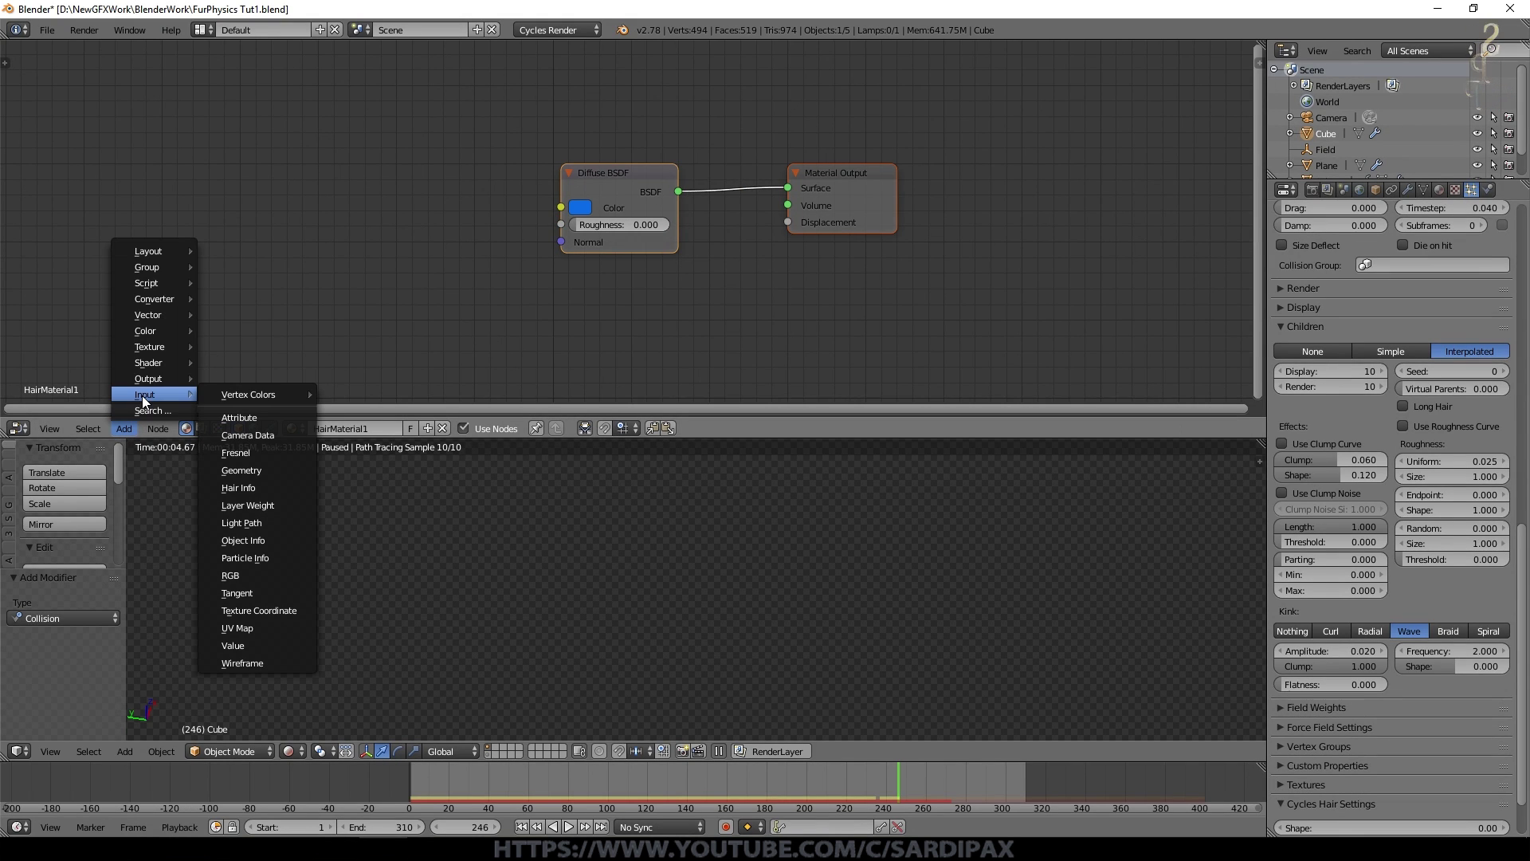
left_click(277, 483)
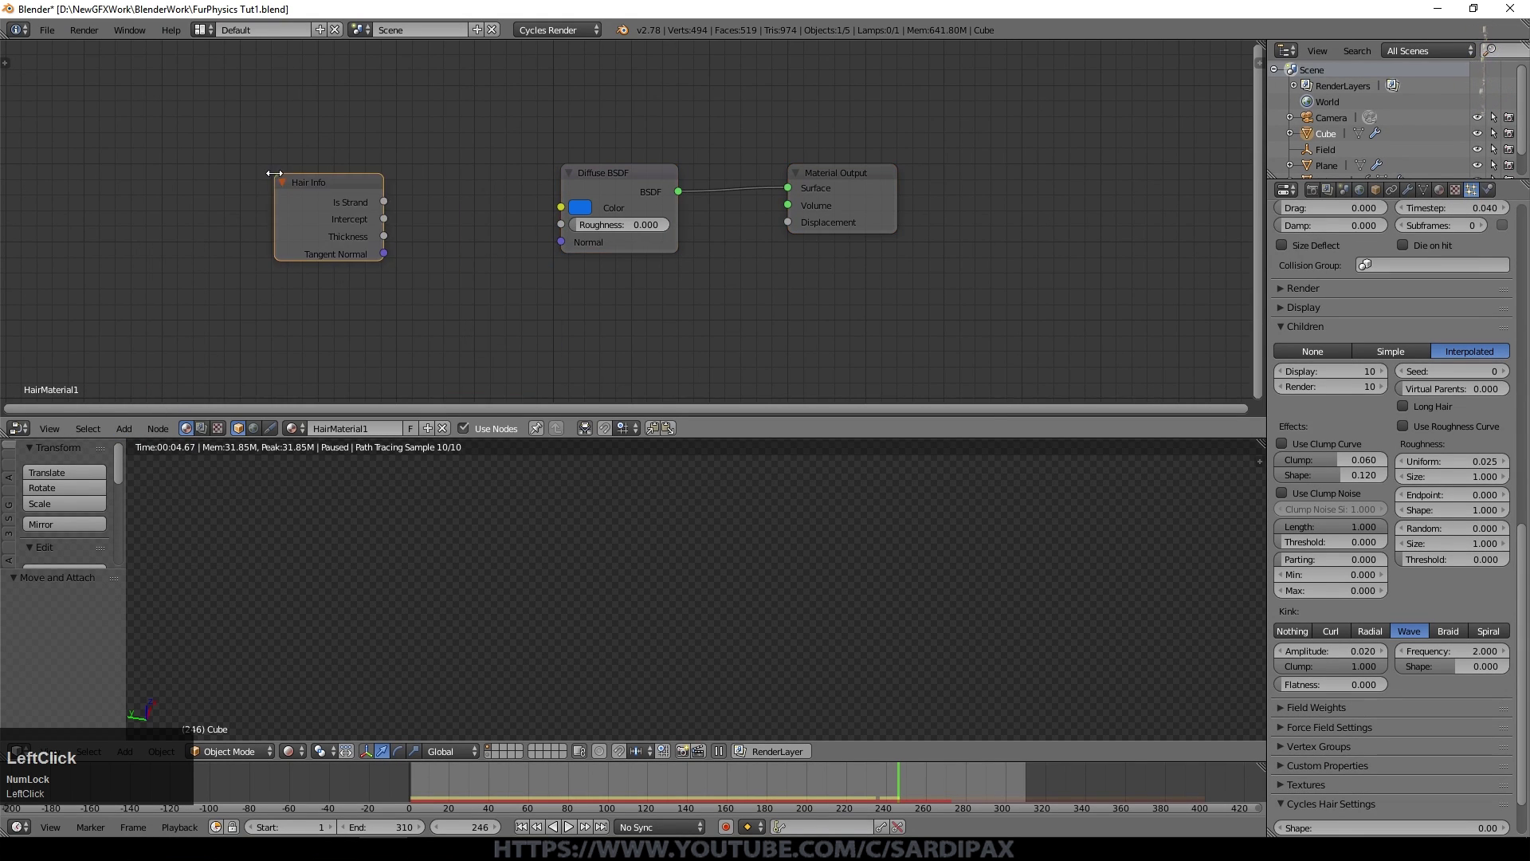
left_click(367, 217)
- Add a ColorRamp node between the Hair Info and Diffuse BSDF nodes
scroll(174, 214, "up", 3)
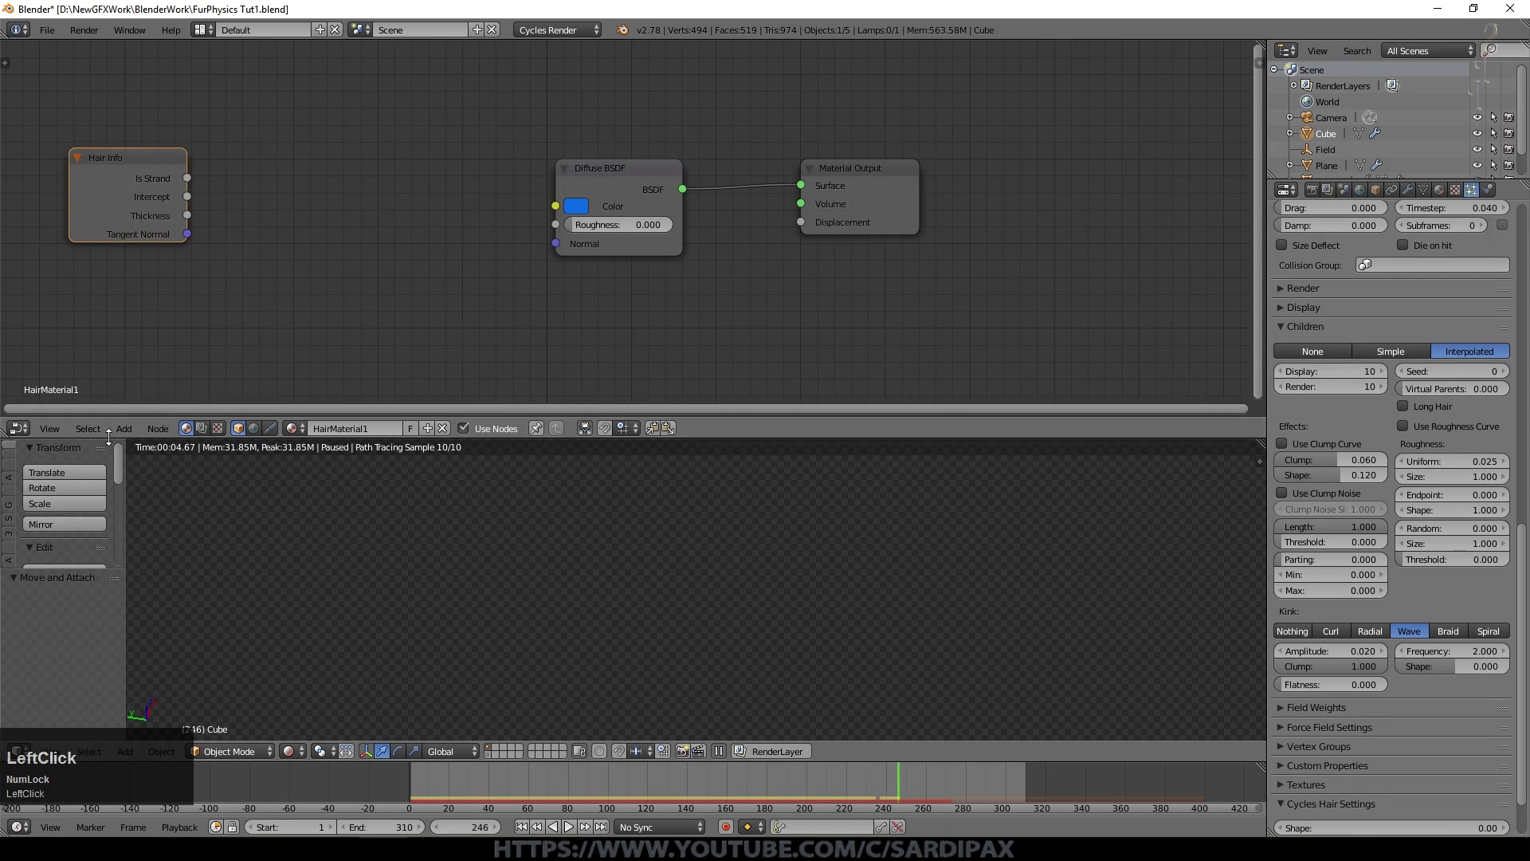
left_click(120, 428)
mouse_move(150, 298)
left_click(249, 313)
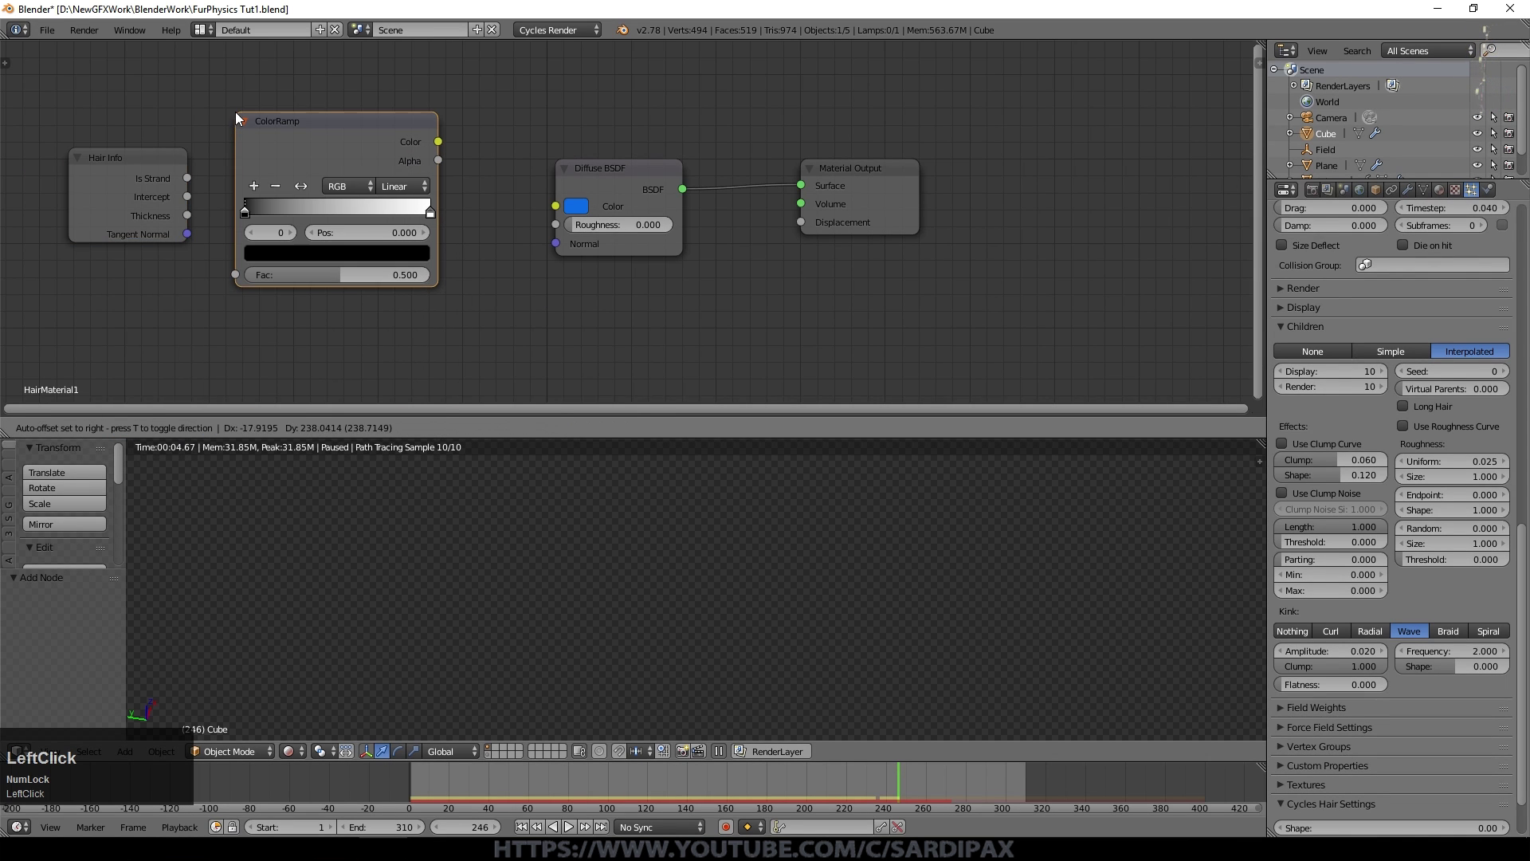
left_click(236, 112)
- Put the ColorRamp's first stop at 0.150 with the Diffuse BSDF's blue, the white stop at 0.332, and link Hair Info's Intercept to Fac
scroll(265, 305, "up", 2)
left_click(202, 270)
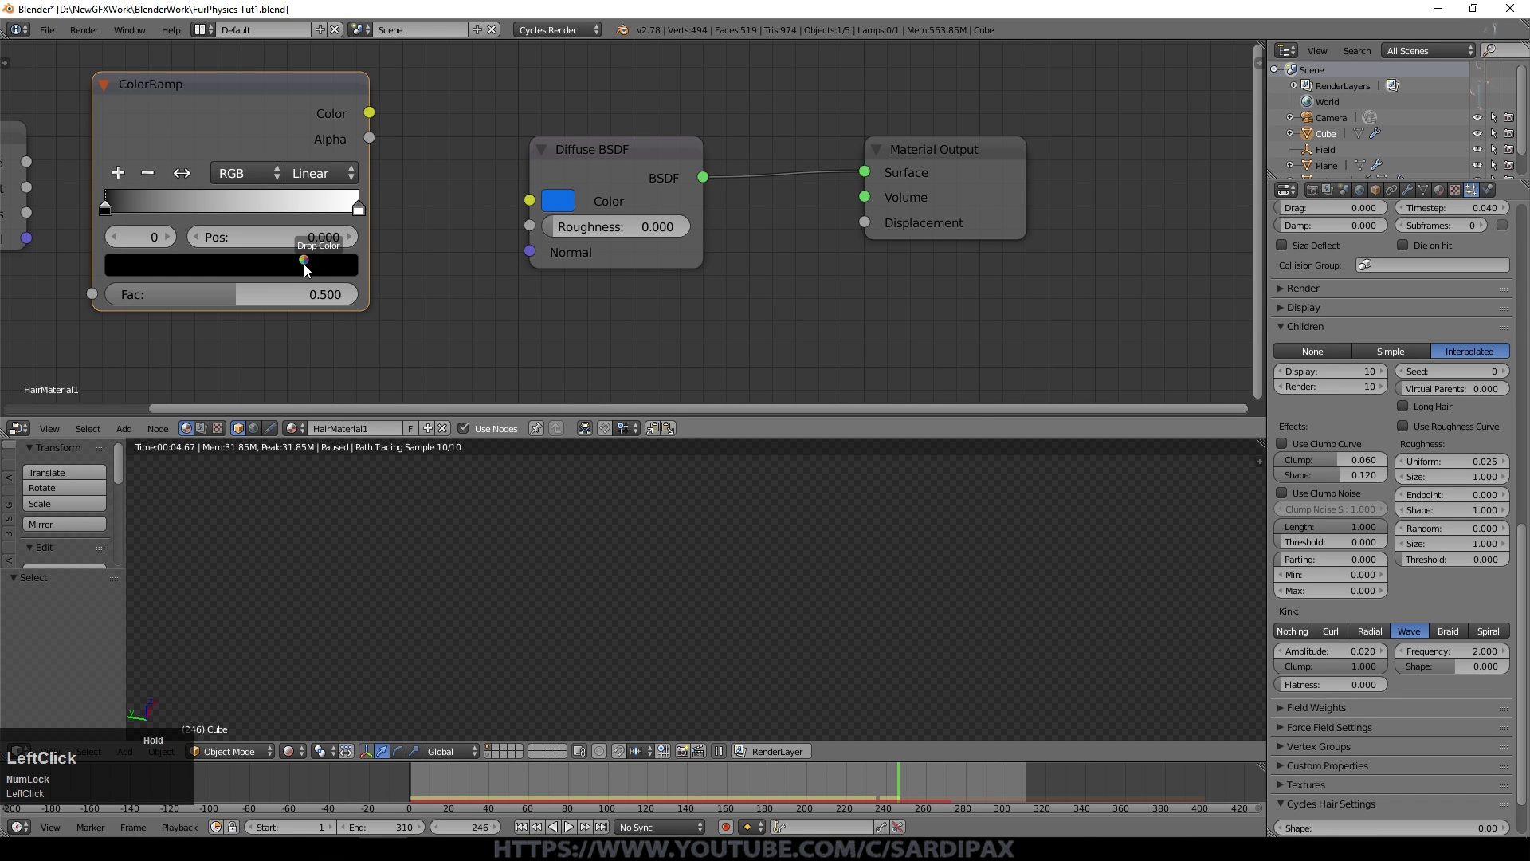
left_click_drag(303, 265, 304, 268)
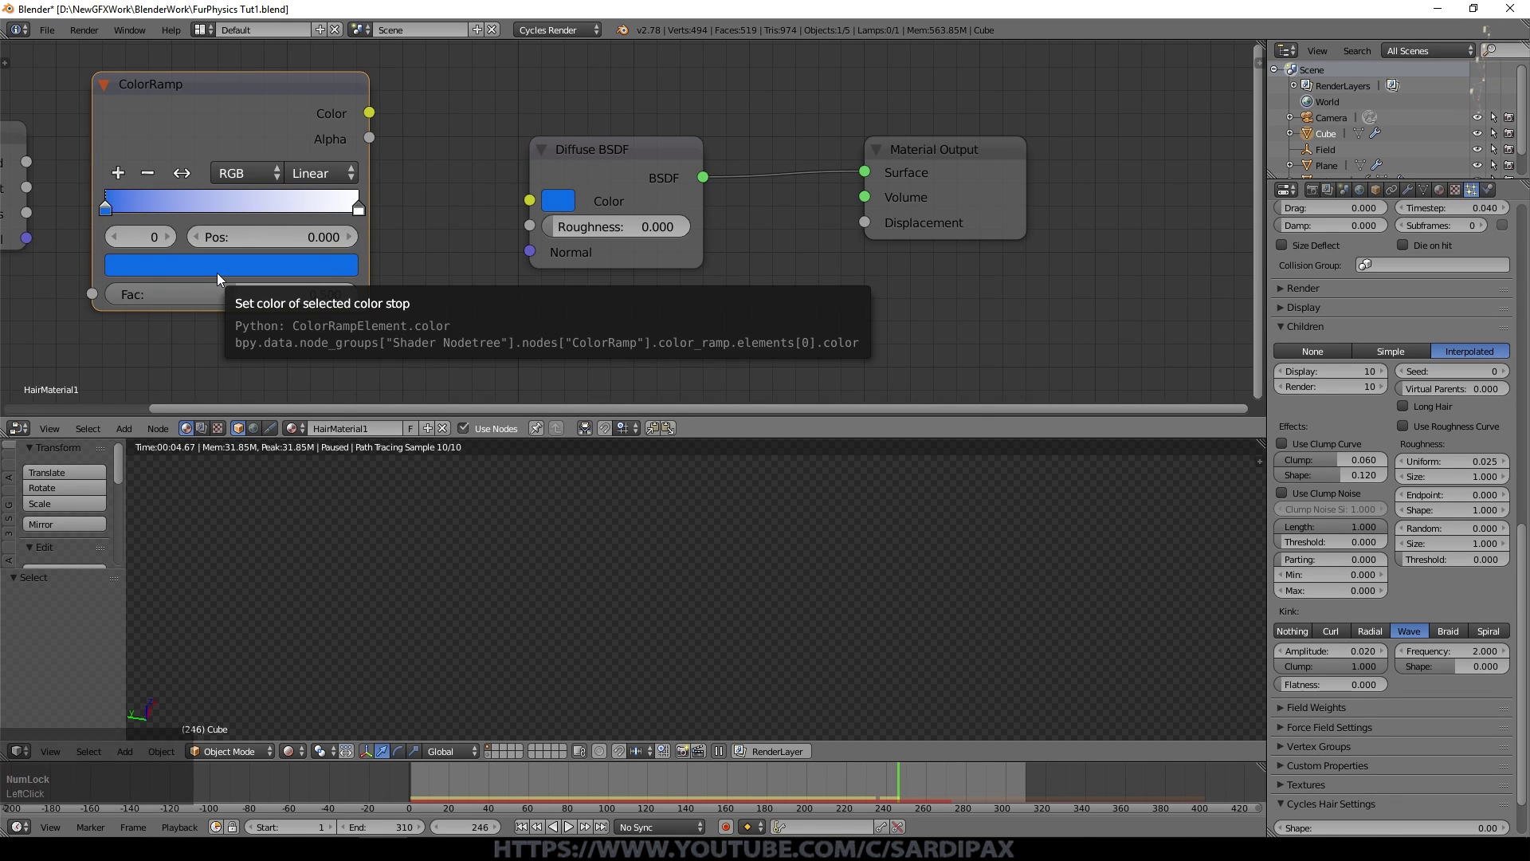
left_click_drag(106, 209, 144, 212)
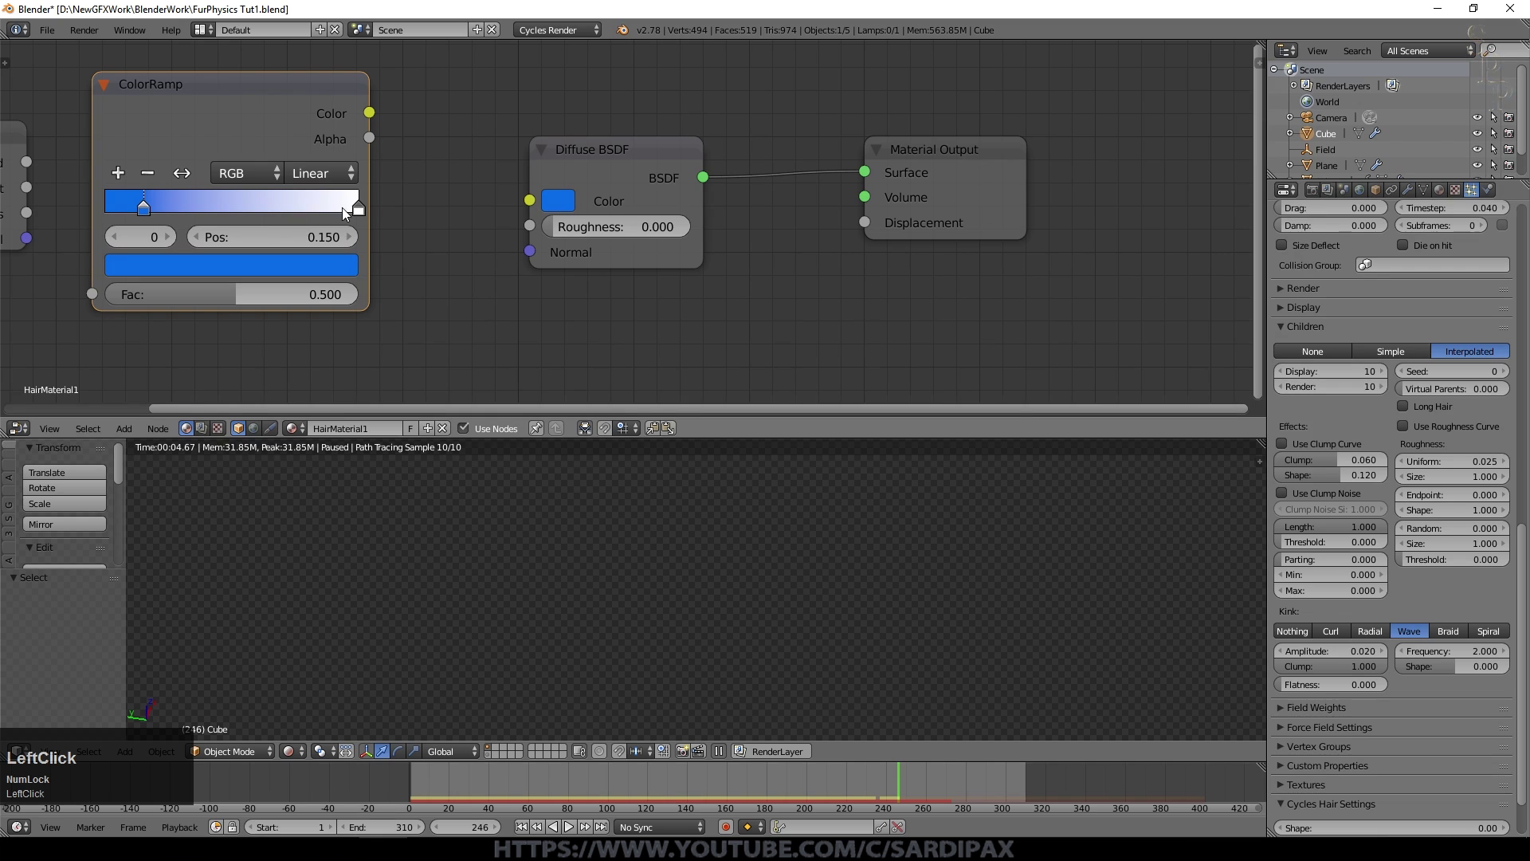
left_click_drag(354, 210, 189, 208)
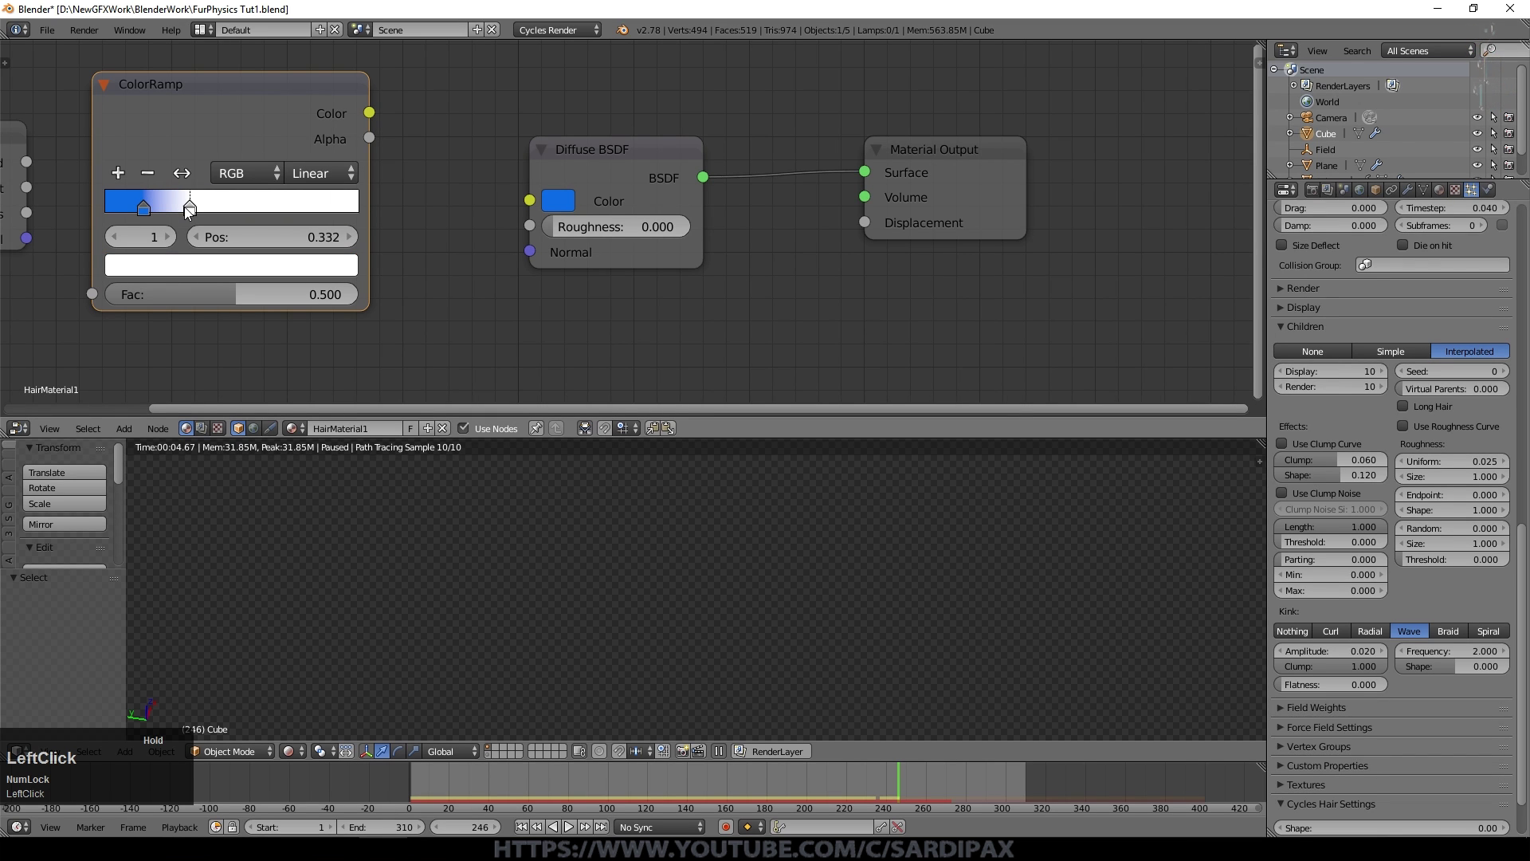
middle_click_drag(27, 213, 157, 219)
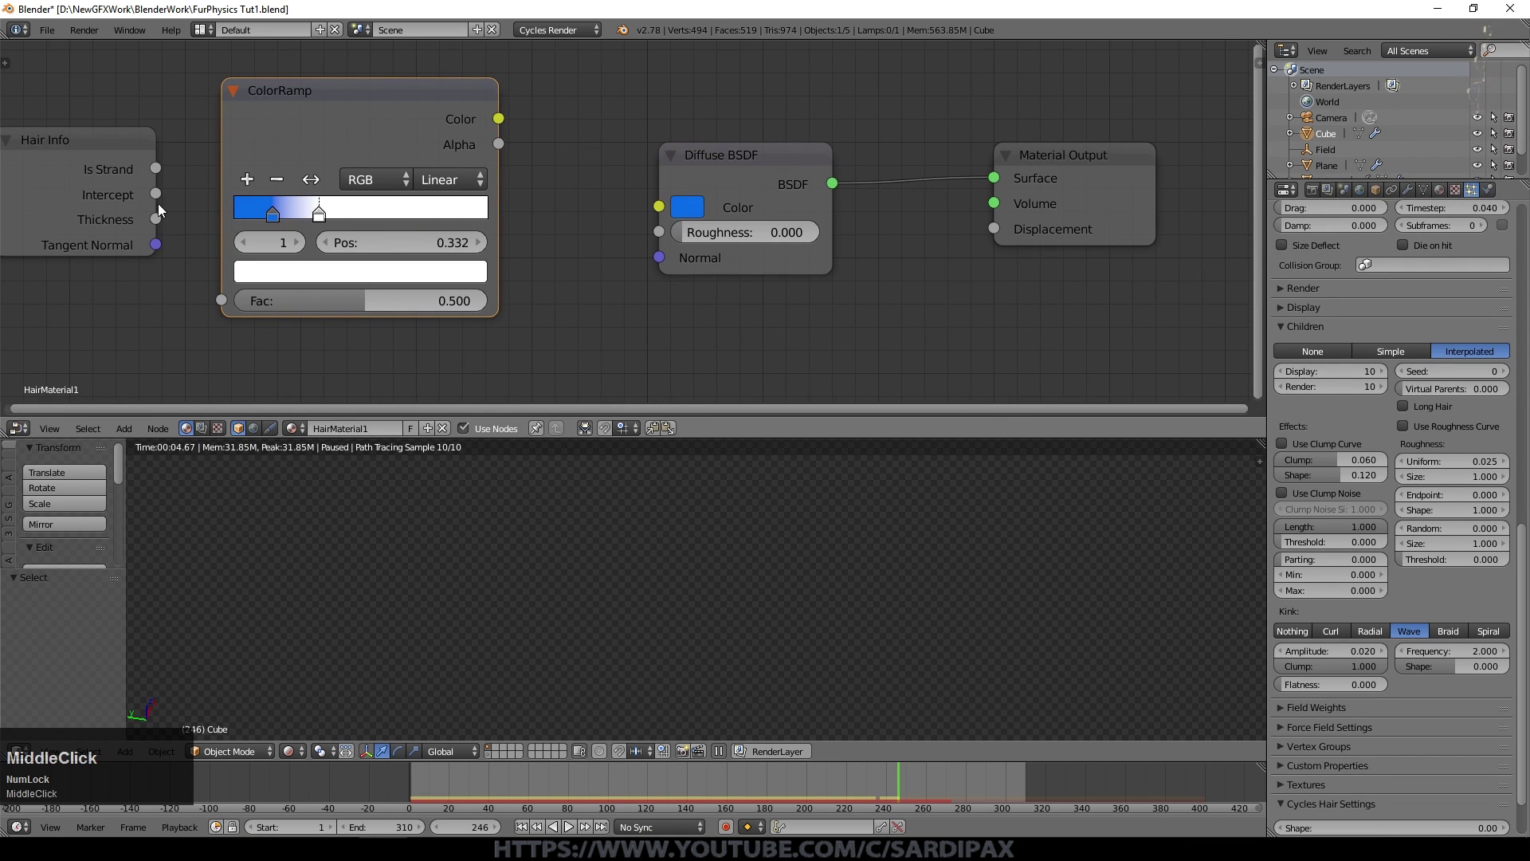
left_click_drag(156, 194, 220, 298)
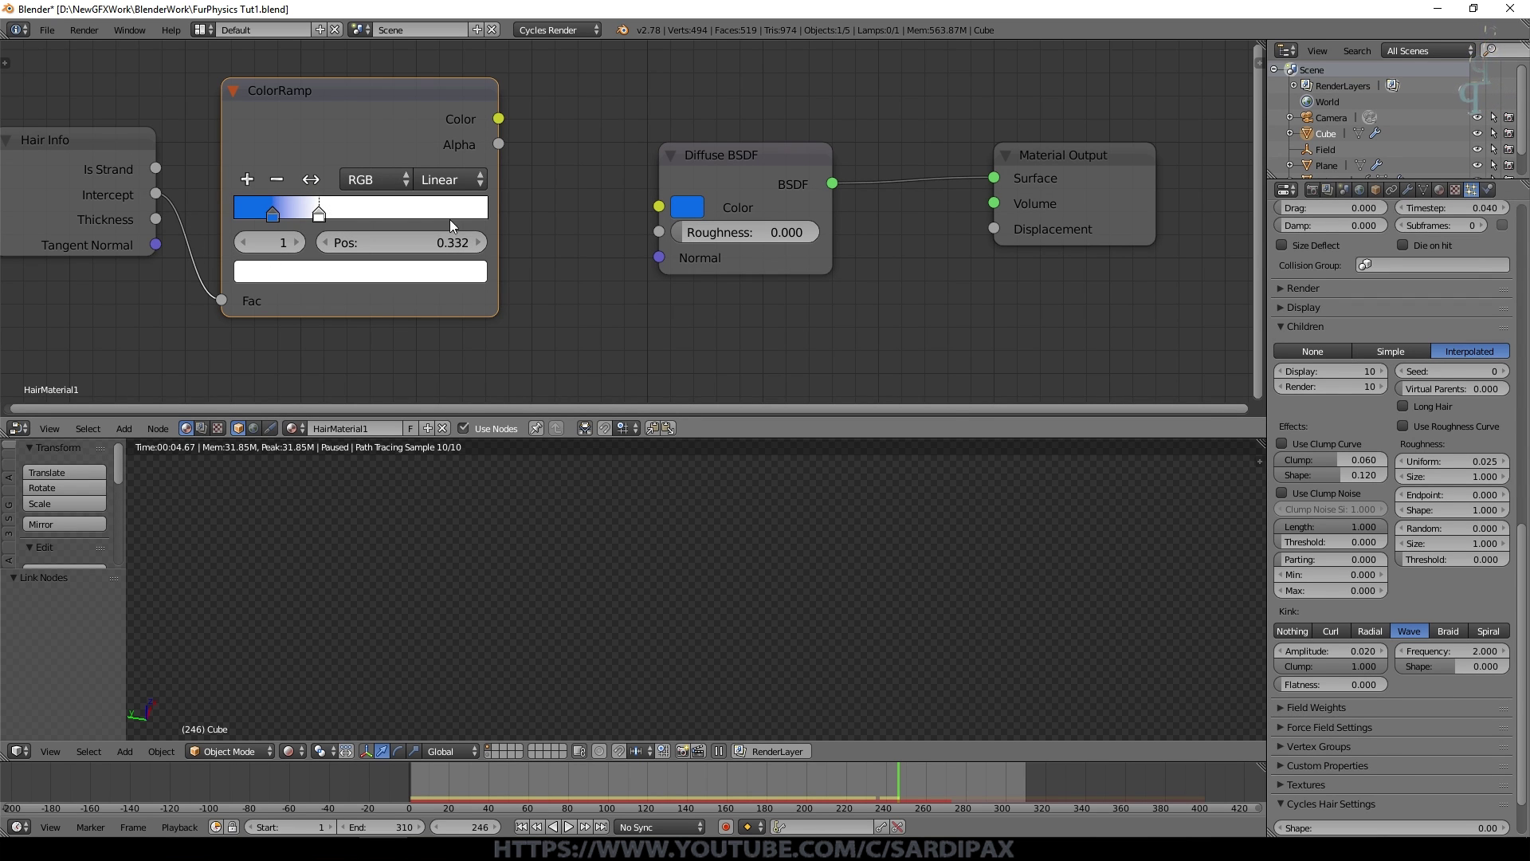
- Replace the Diffuse BSDF node with a Hair BSDF node between the ColorRamp and Material Output
scroll(610, 327, "down", 1)
left_click(638, 204)
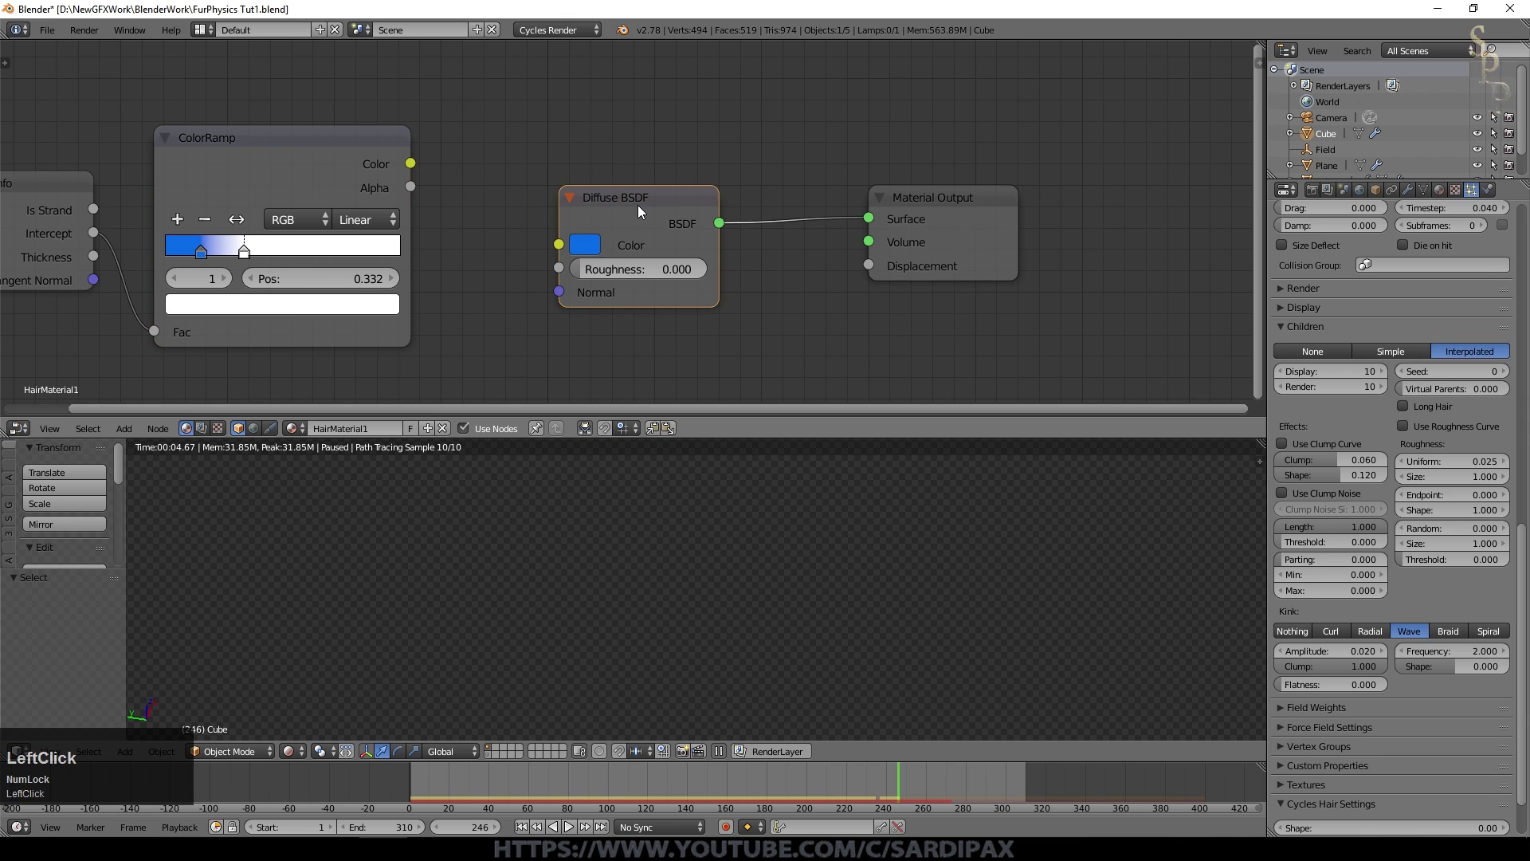
key("Delete")
left_click(125, 428)
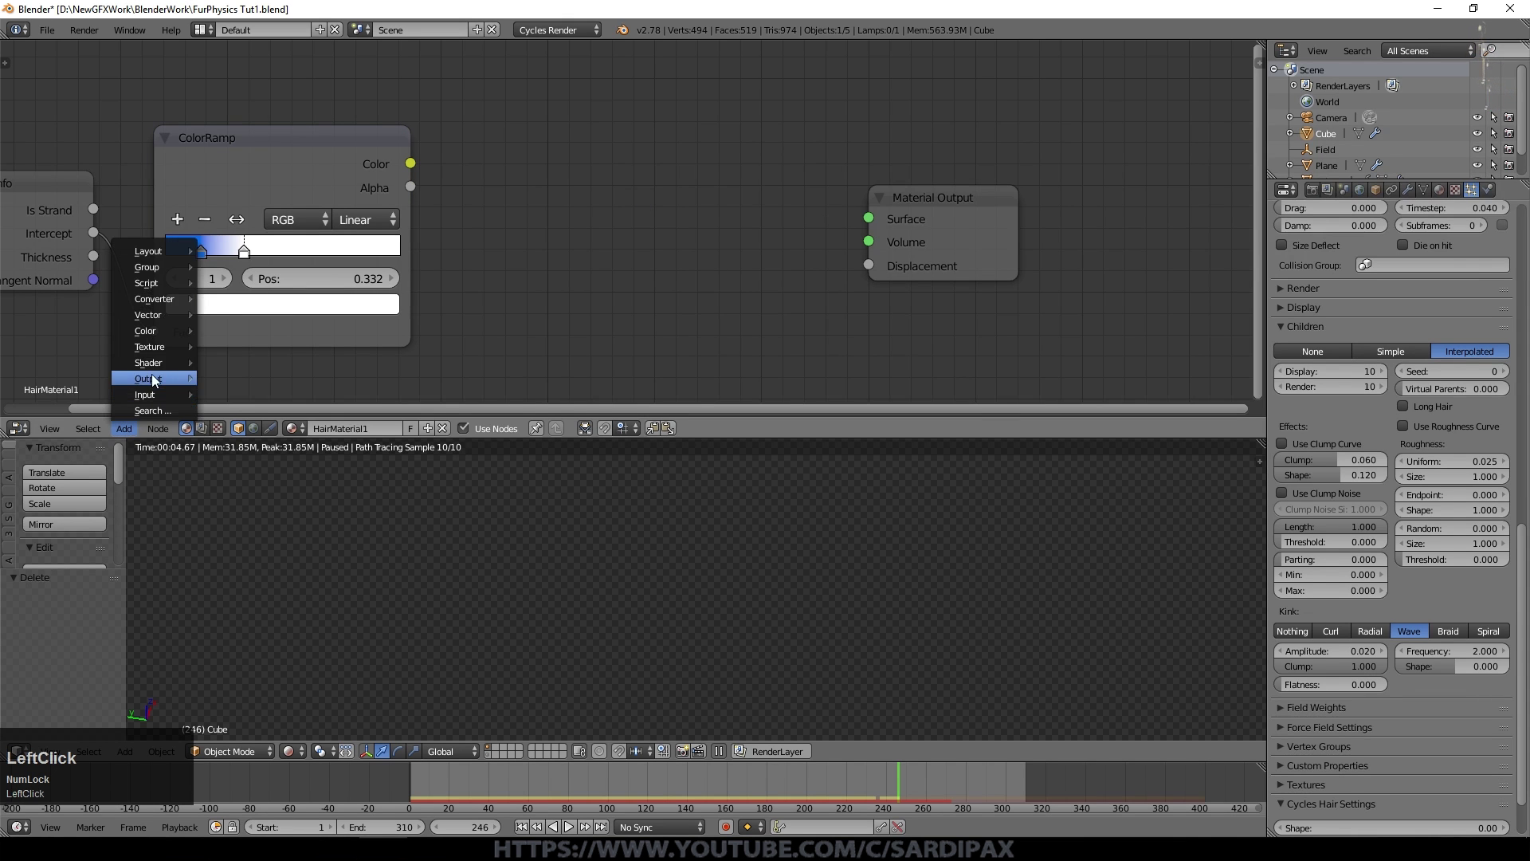
mouse_move(155, 360)
left_click(273, 465)
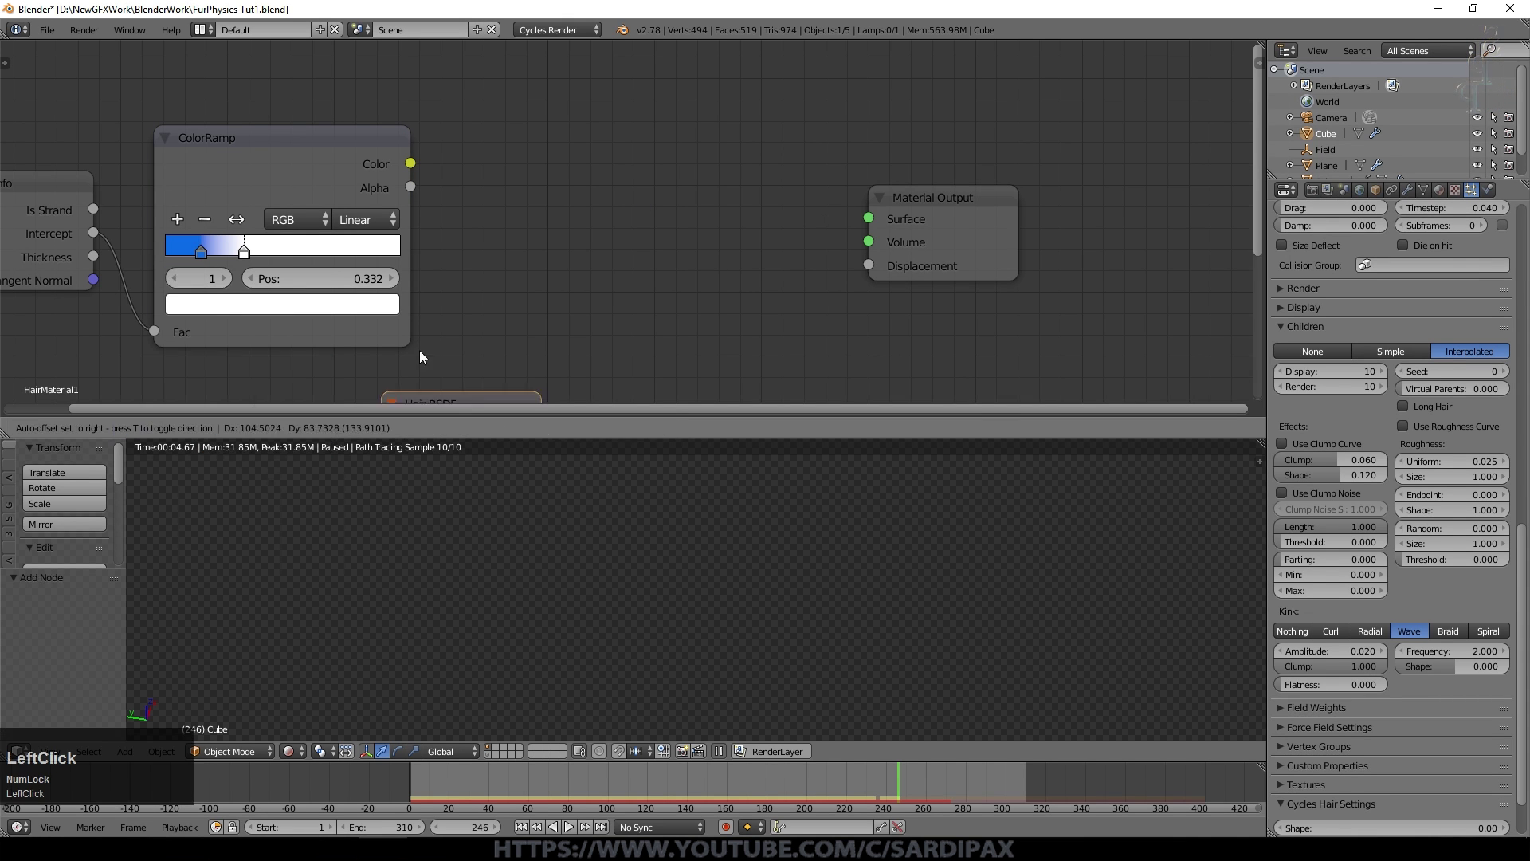
left_click(596, 88)
- Link the ColorRamp's Color output to the Hair BSDF's Color input and set the Hair BSDF component to Transmission
scroll(400, 162, "up", 1)
left_click_drag(374, 153, 411, 157)
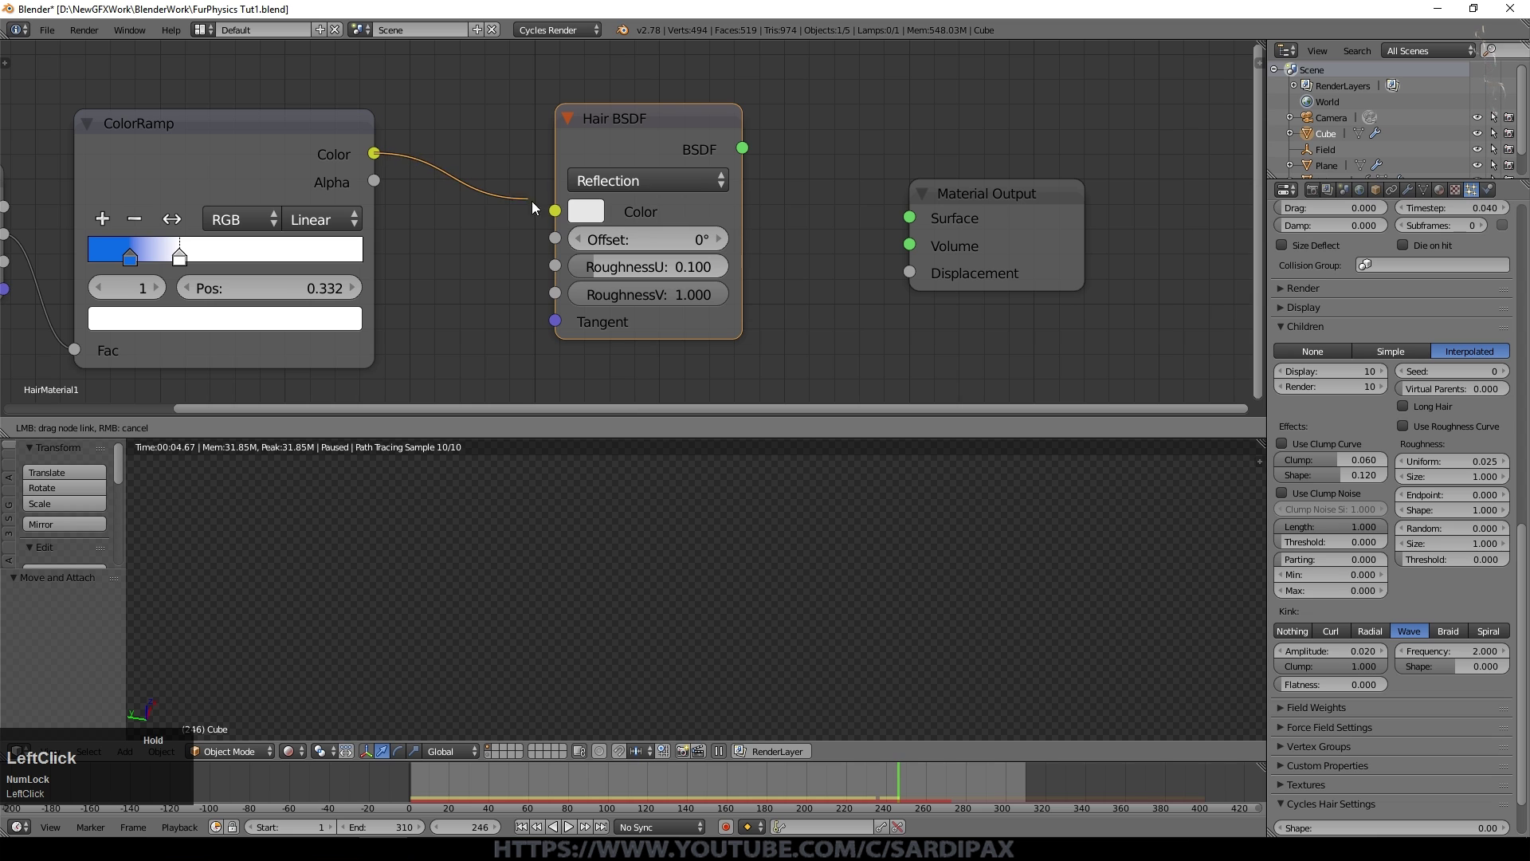
left_click_drag(532, 202, 555, 210)
left_click(662, 178)
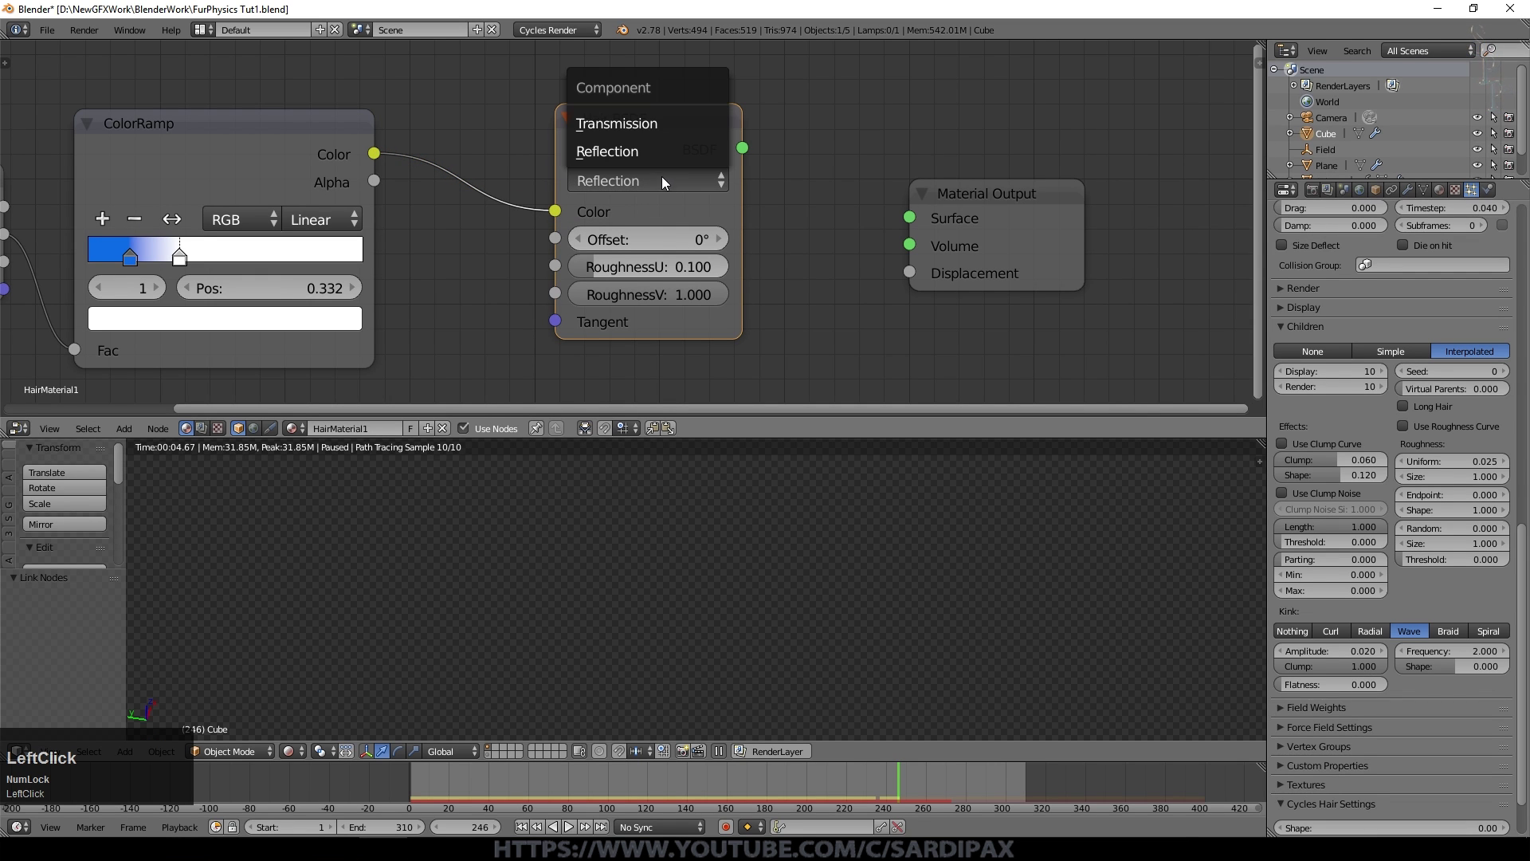
left_click(624, 121)
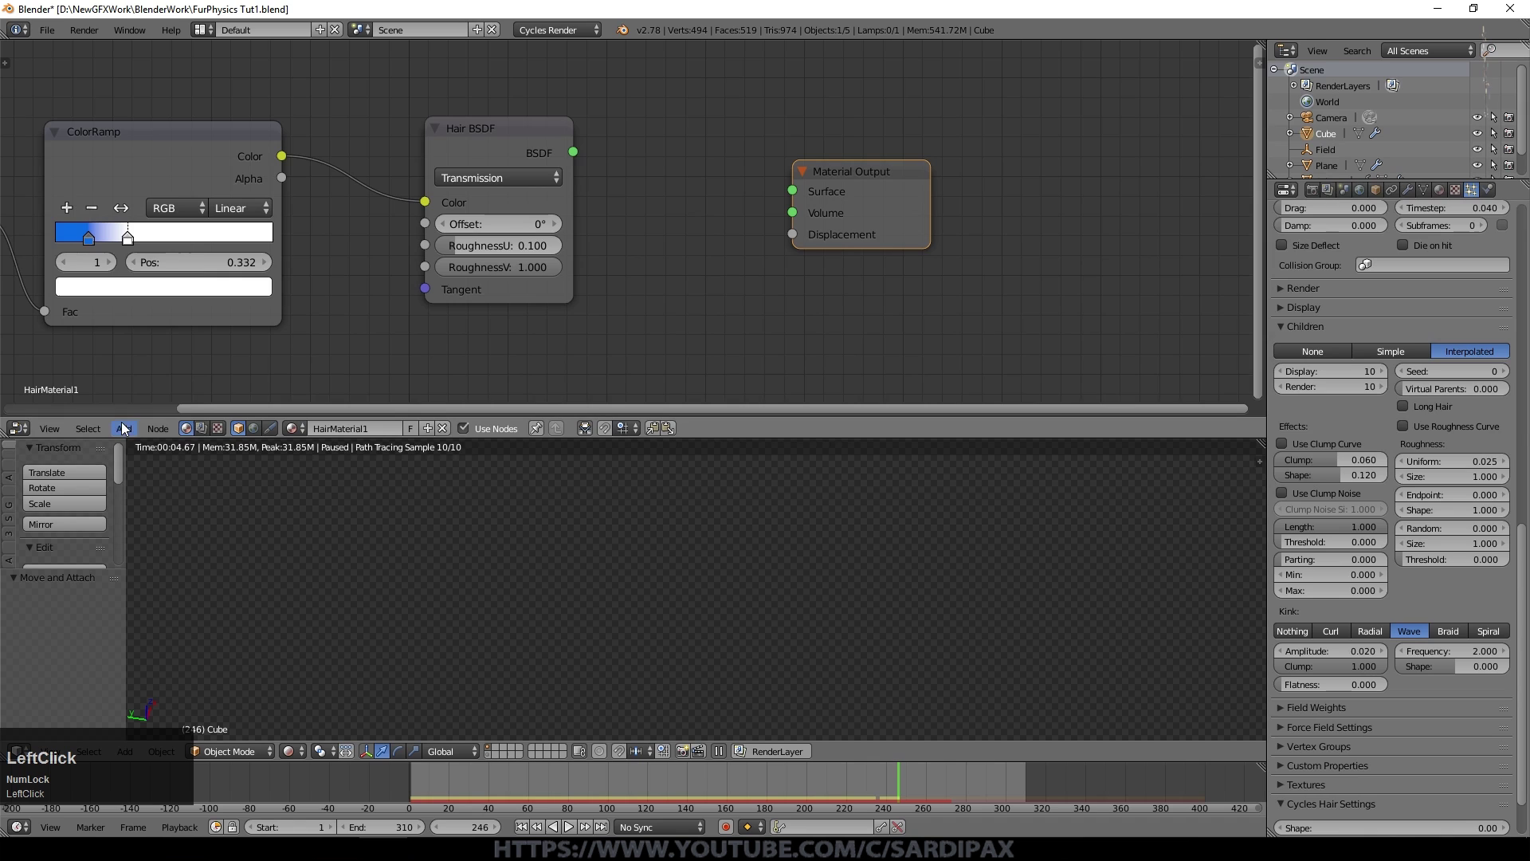
- Add a Mix Shader, linking the Hair BSDF to its first Shader input and its output to the Material Output's Surface
left_click(123, 428)
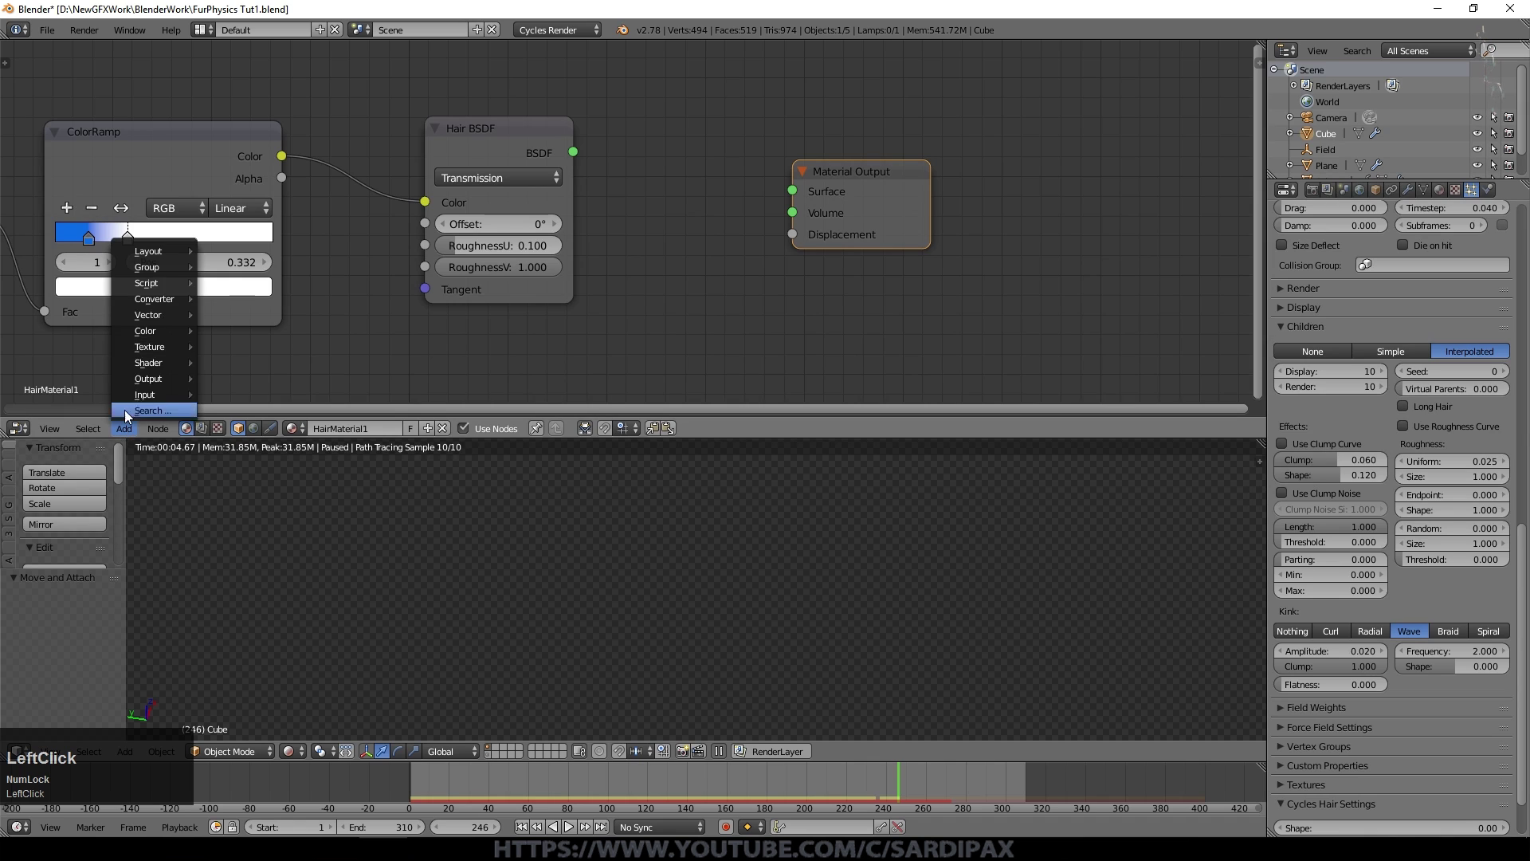
mouse_move(151, 363)
left_click(244, 520)
left_click(625, 36)
left_click_drag(573, 151, 634, 129)
left_click_drag(892, 164, 999, 129)
left_click_drag(766, 85, 900, 156)
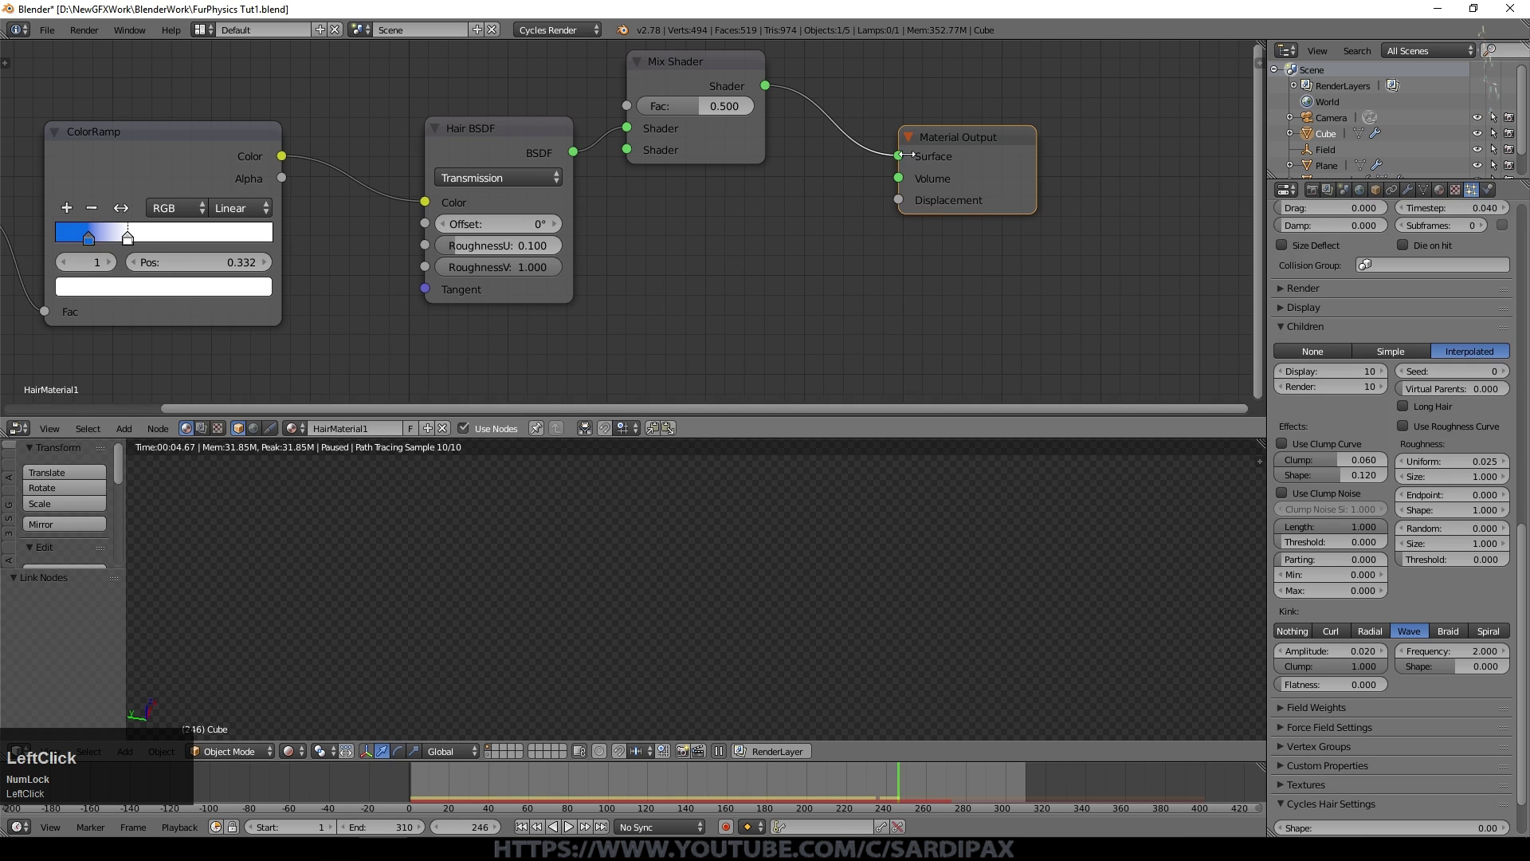
- Tidy the node layout by moving the ColorRamp and Hair Info nodes closer to the Hair BSDF
scroll(177, 149, "down", 1)
middle_click_drag(177, 149, 238, 121)
left_click_drag(223, 119, 298, 102)
left_click_drag(39, 150, 123, 139)
middle_click_drag(604, 102, 619, 185)
- Add a Glossy BSDF node below the Hair BSDF and set its distribution to Ashikhmin-Shirley
left_click(123, 428)
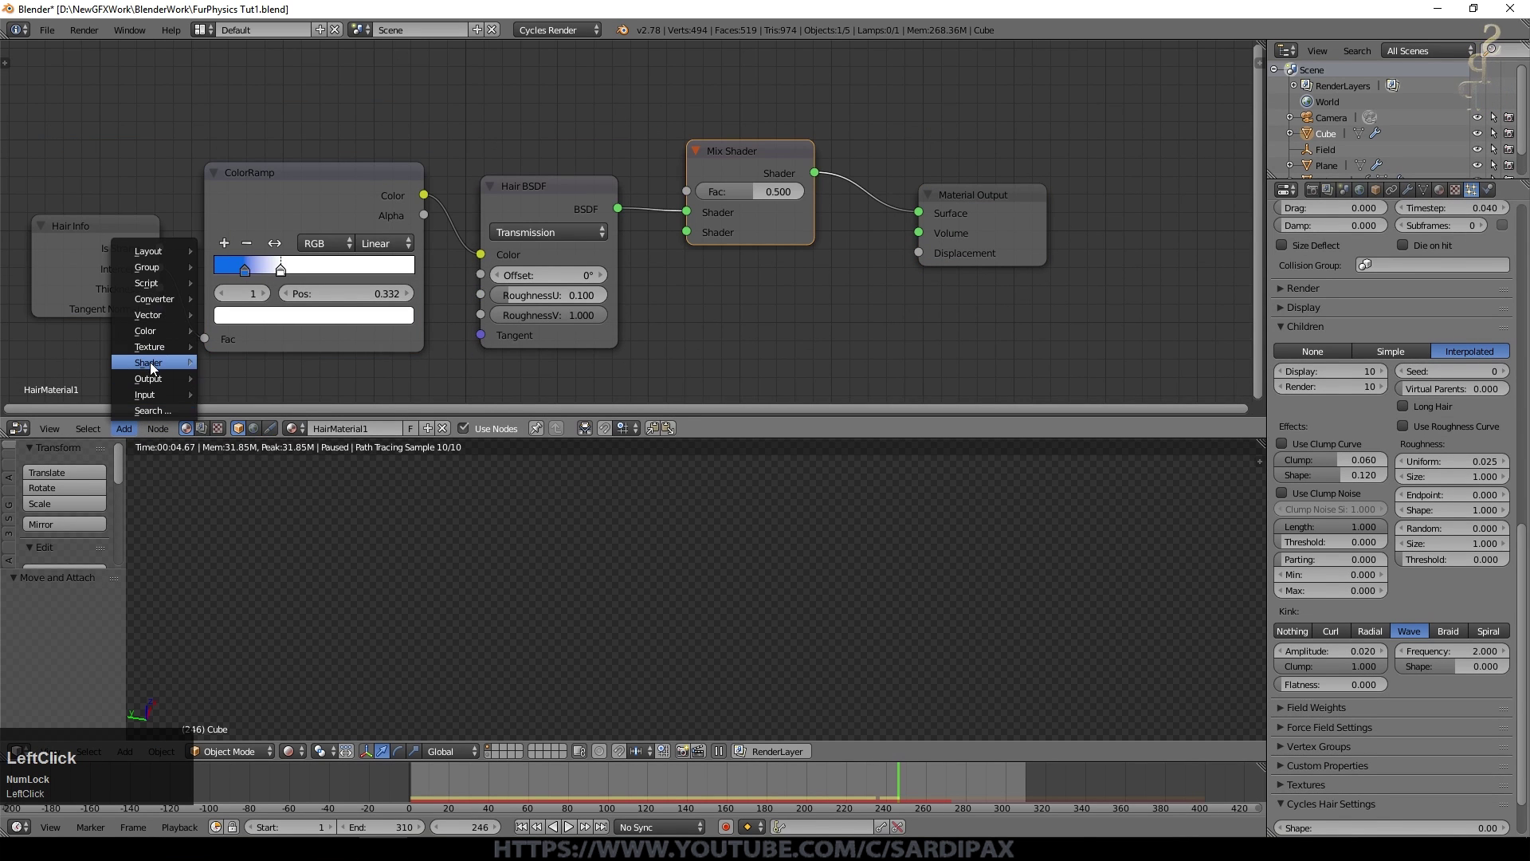
mouse_move(150, 362)
left_click(247, 467)
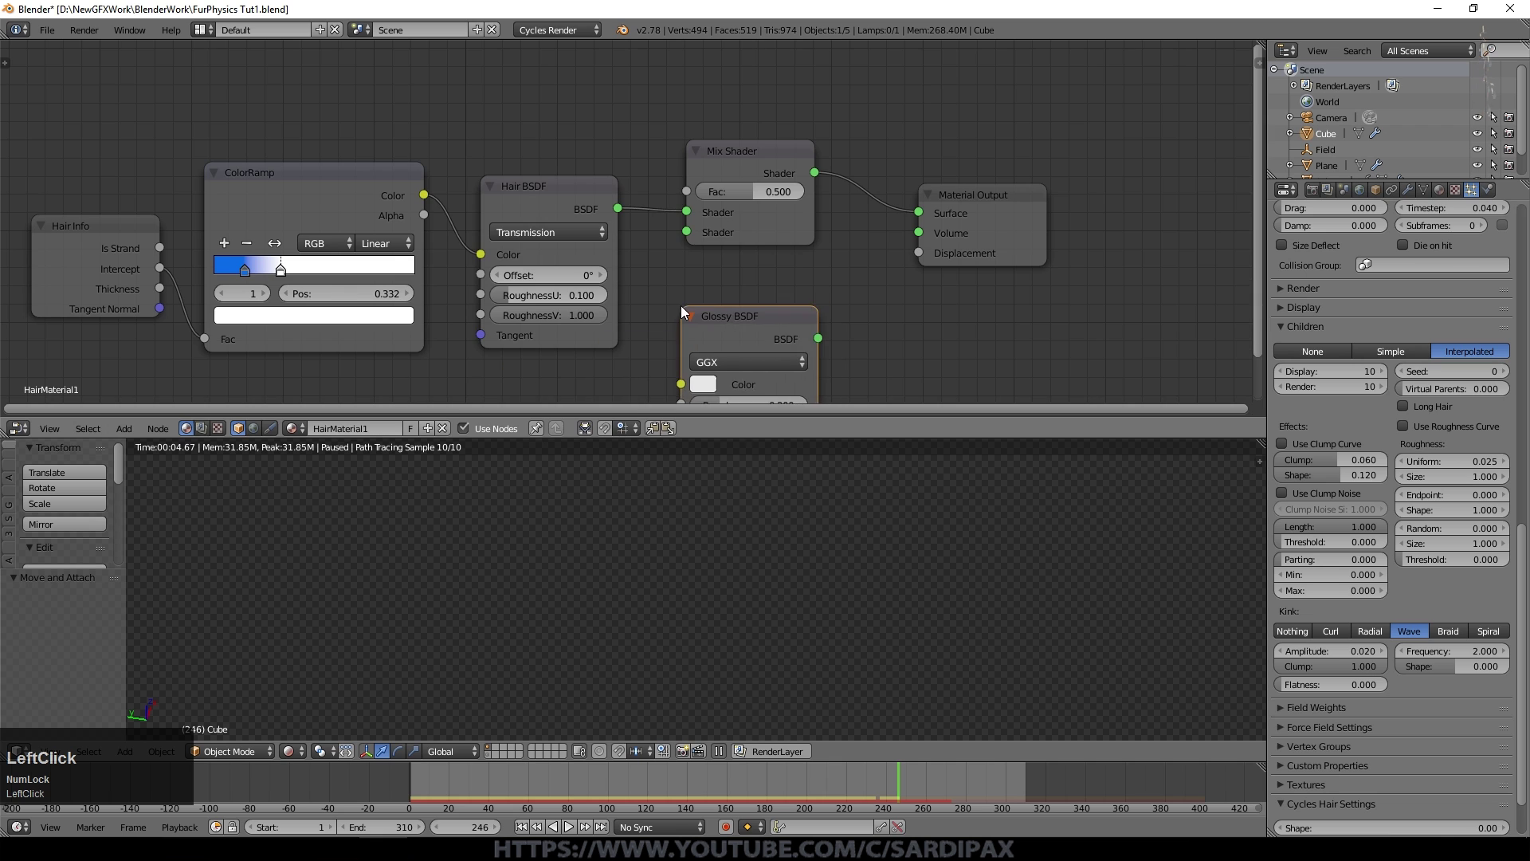
left_click(508, 268)
left_click(567, 324)
left_click(573, 242)
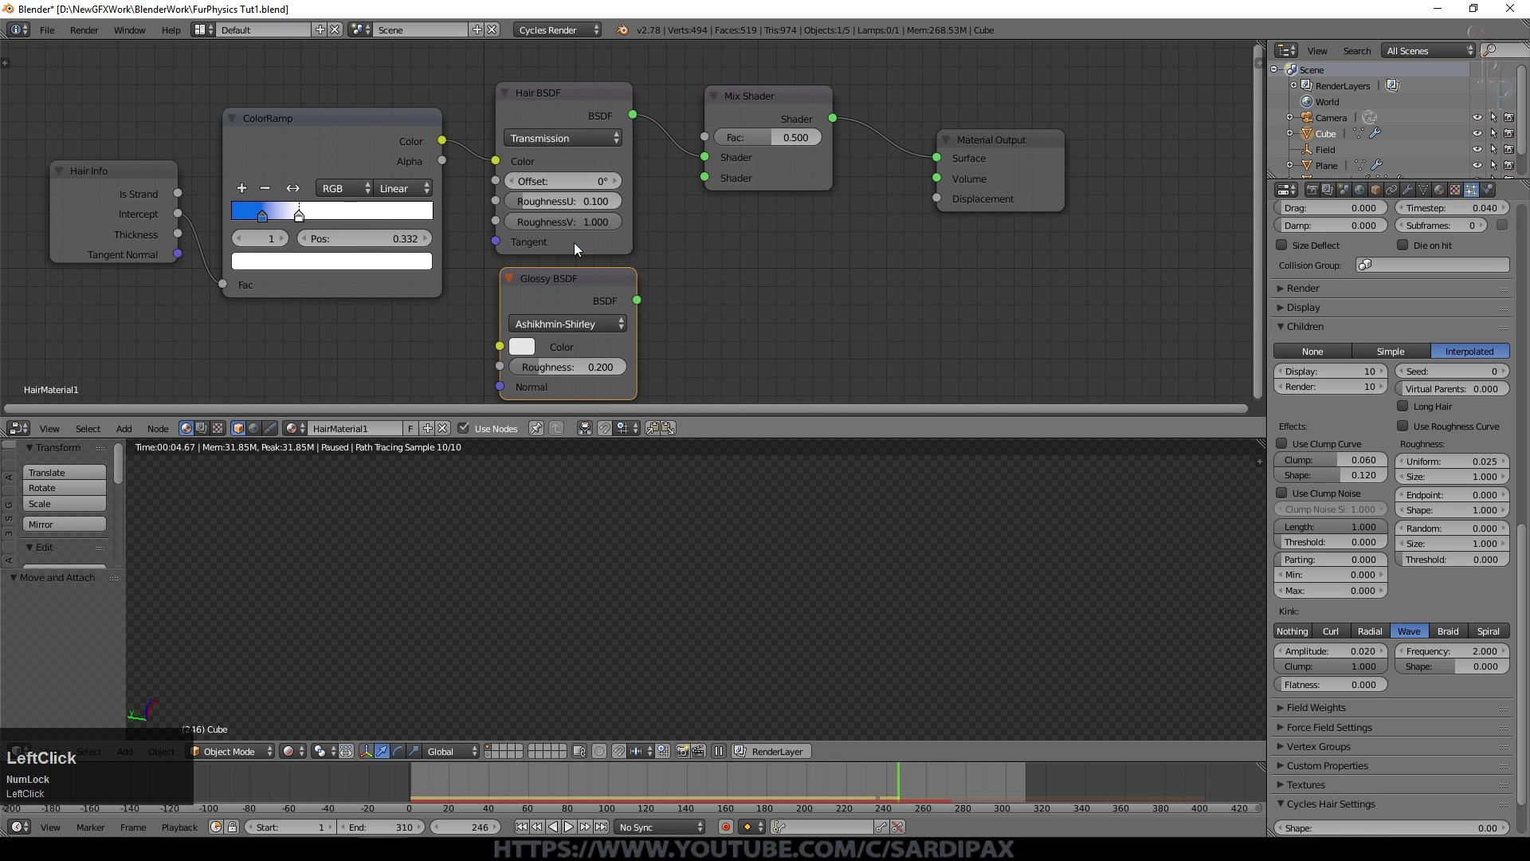
- Give the Glossy BSDF a pale salmon color and a roughness of 0.020, and link it to the Mix Shader's second Shader input
left_click(523, 347)
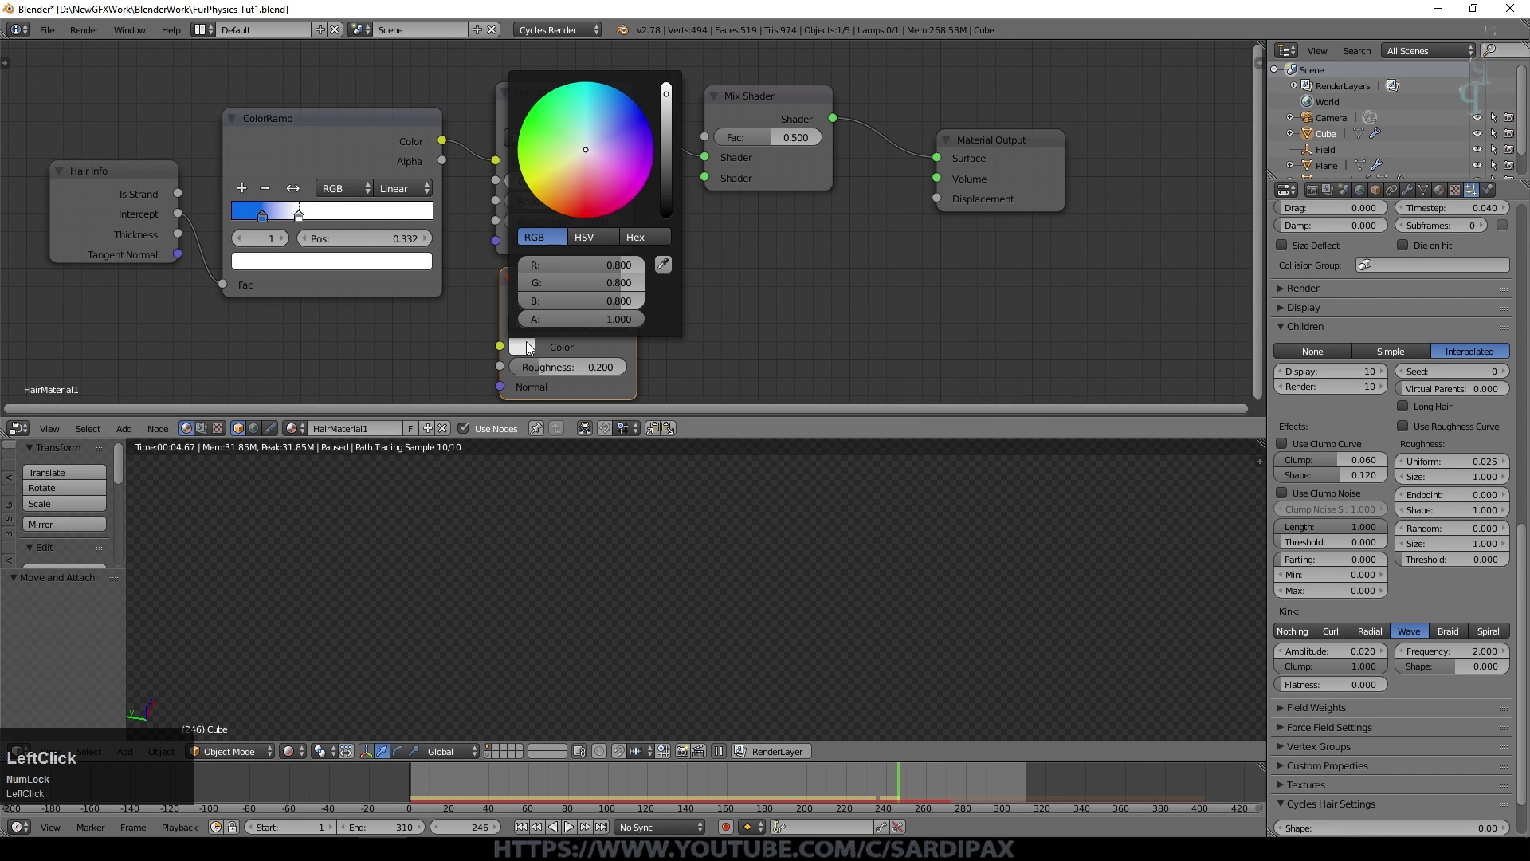
left_click(578, 171)
left_click_drag(637, 299, 698, 176)
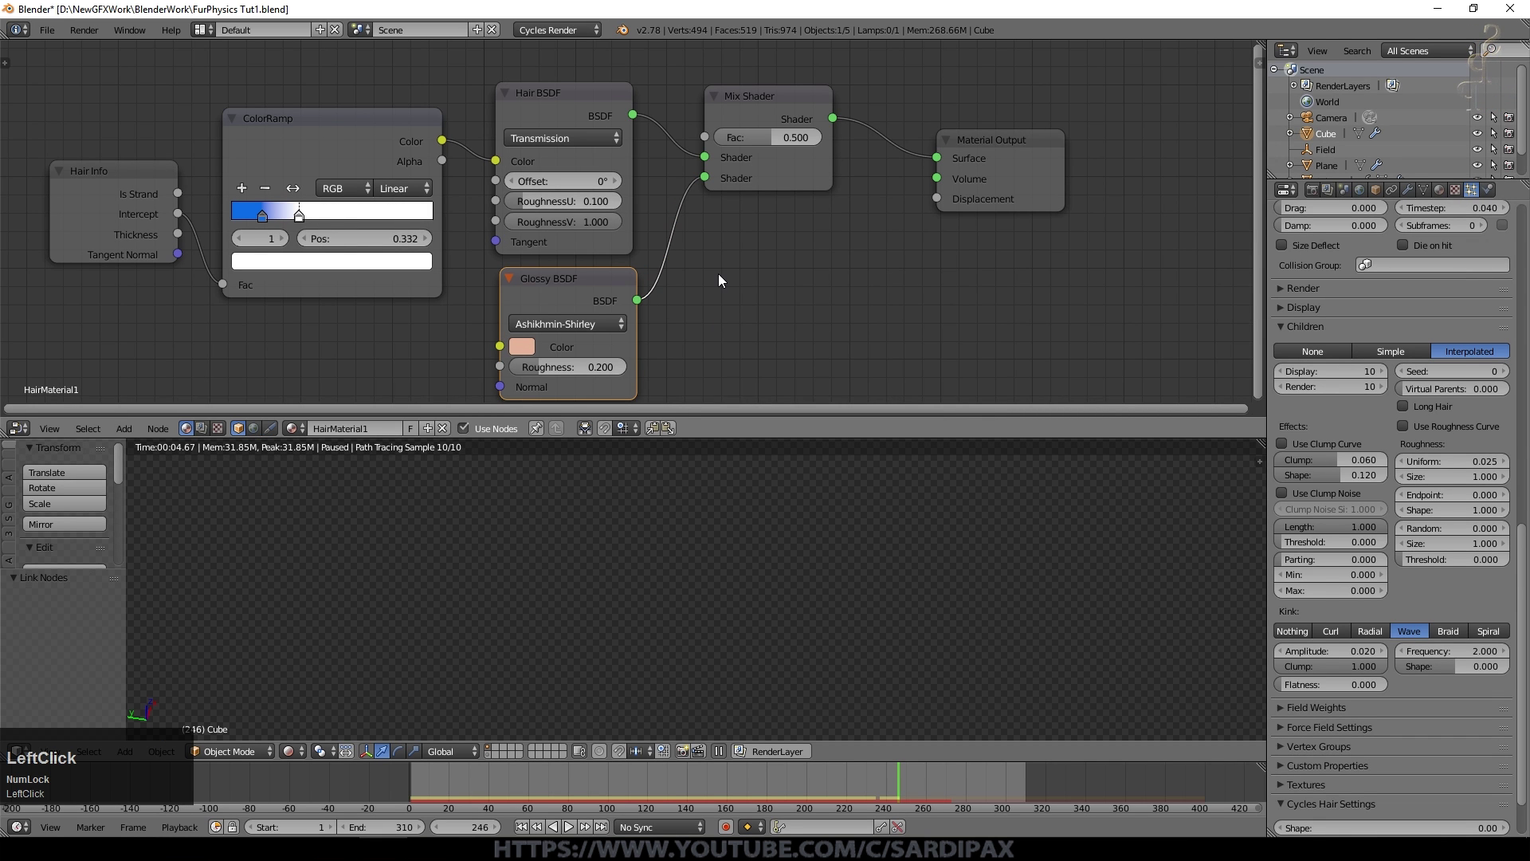
left_click(580, 366)
type(".05")
- Move the Mix Shader higher and add a Layer Weight node above the Hair BSDF
middle_click_drag(807, 233, 784, 347)
left_click_drag(762, 236, 757, 155)
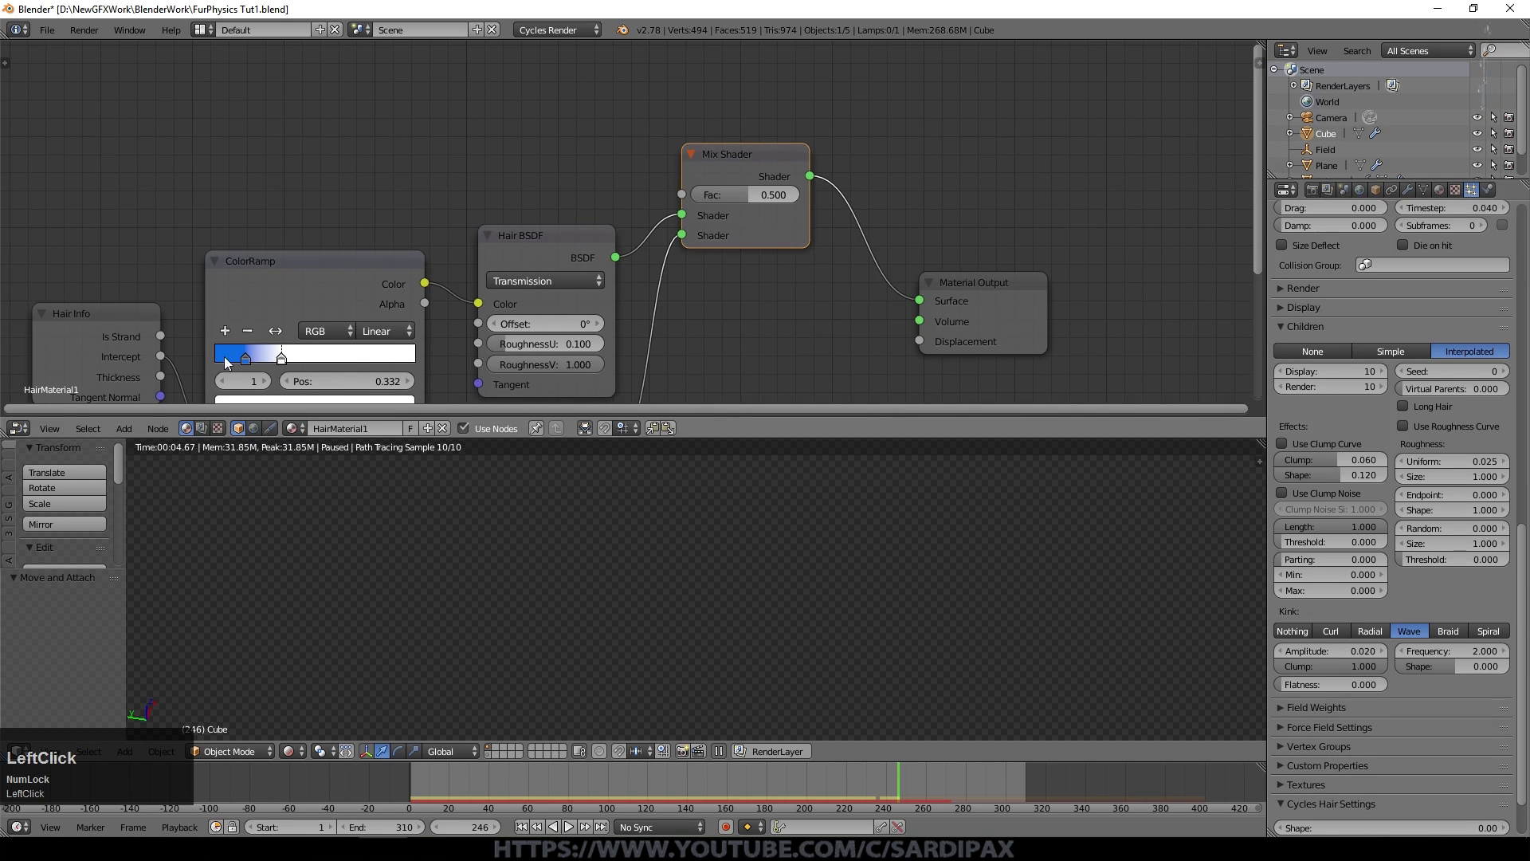
left_click(122, 428)
mouse_move(146, 397)
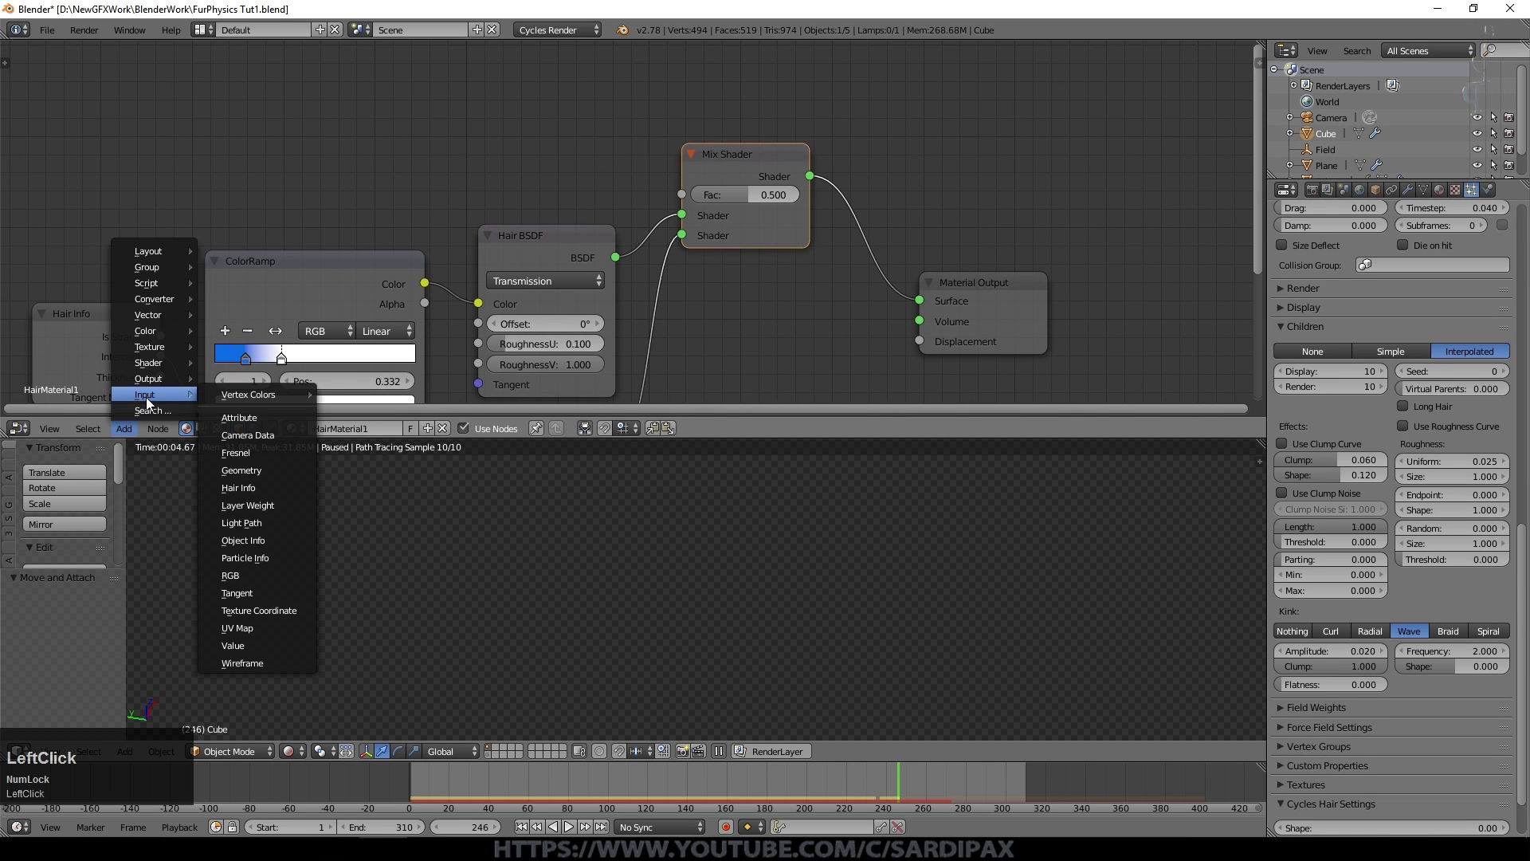
left_click(269, 505)
left_click(477, 92)
middle_click_drag(642, 68, 627, 116)
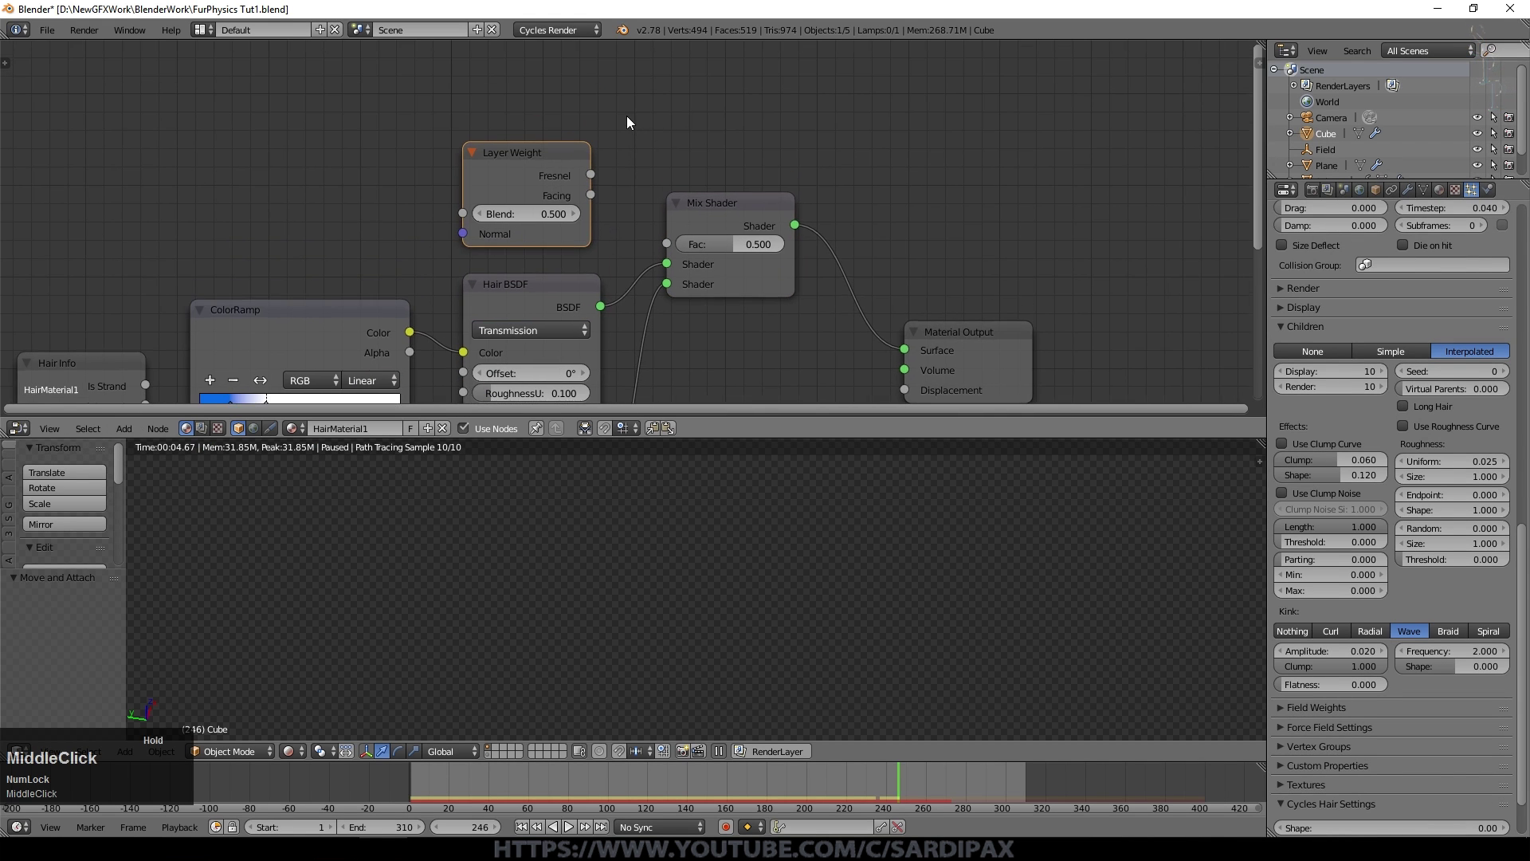
- Link the Layer Weight's Facing output to the Mix Shader's Fac and set the Layer Weight's Blend to 0.300
scroll(567, 180, "up", 2)
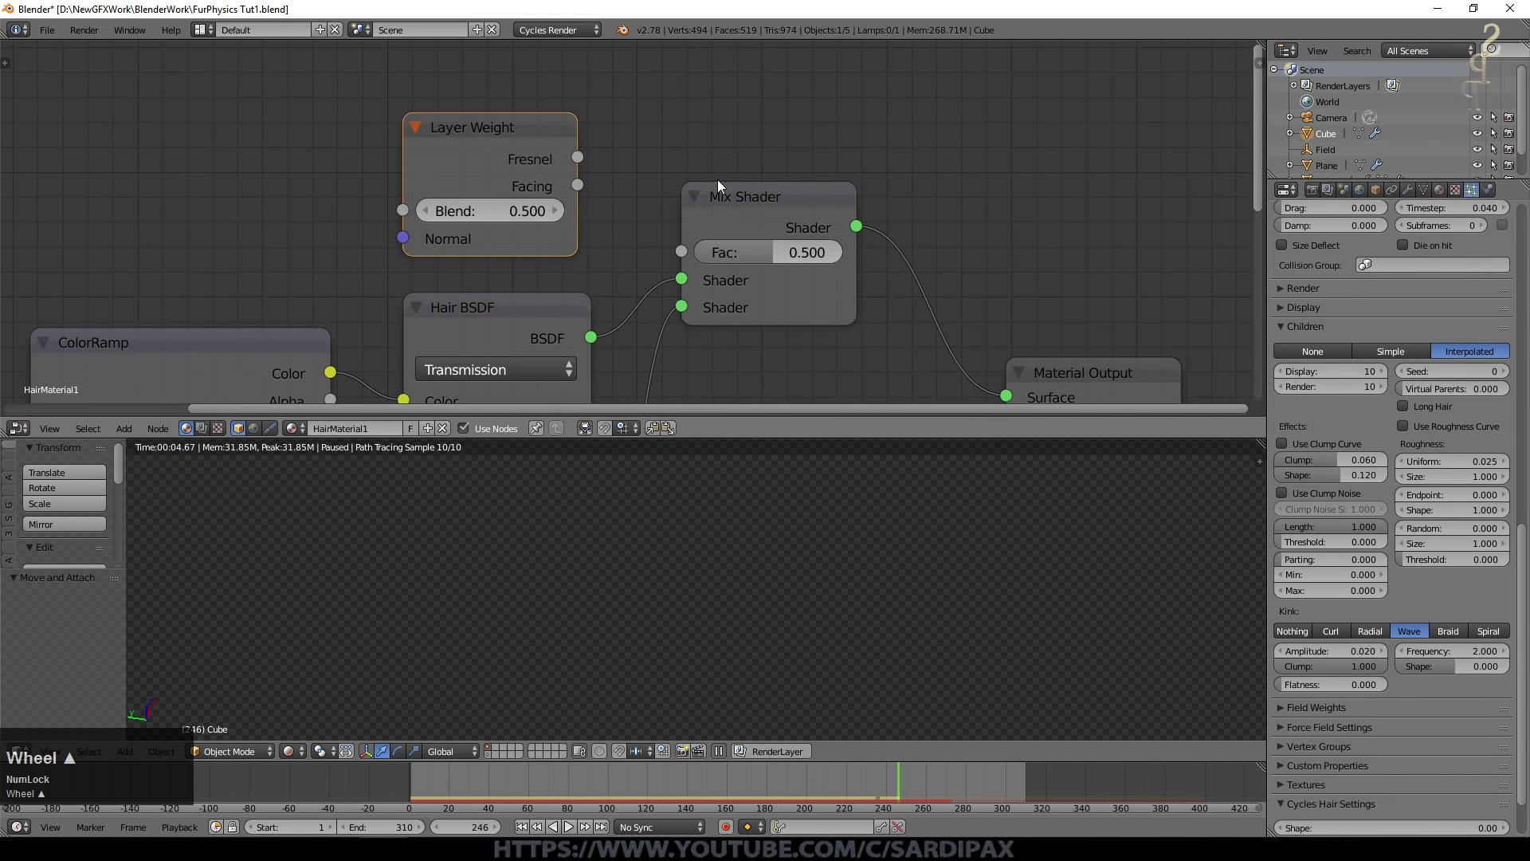
left_click_drag(578, 185, 695, 255)
left_click(425, 212)
left_click(425, 212)
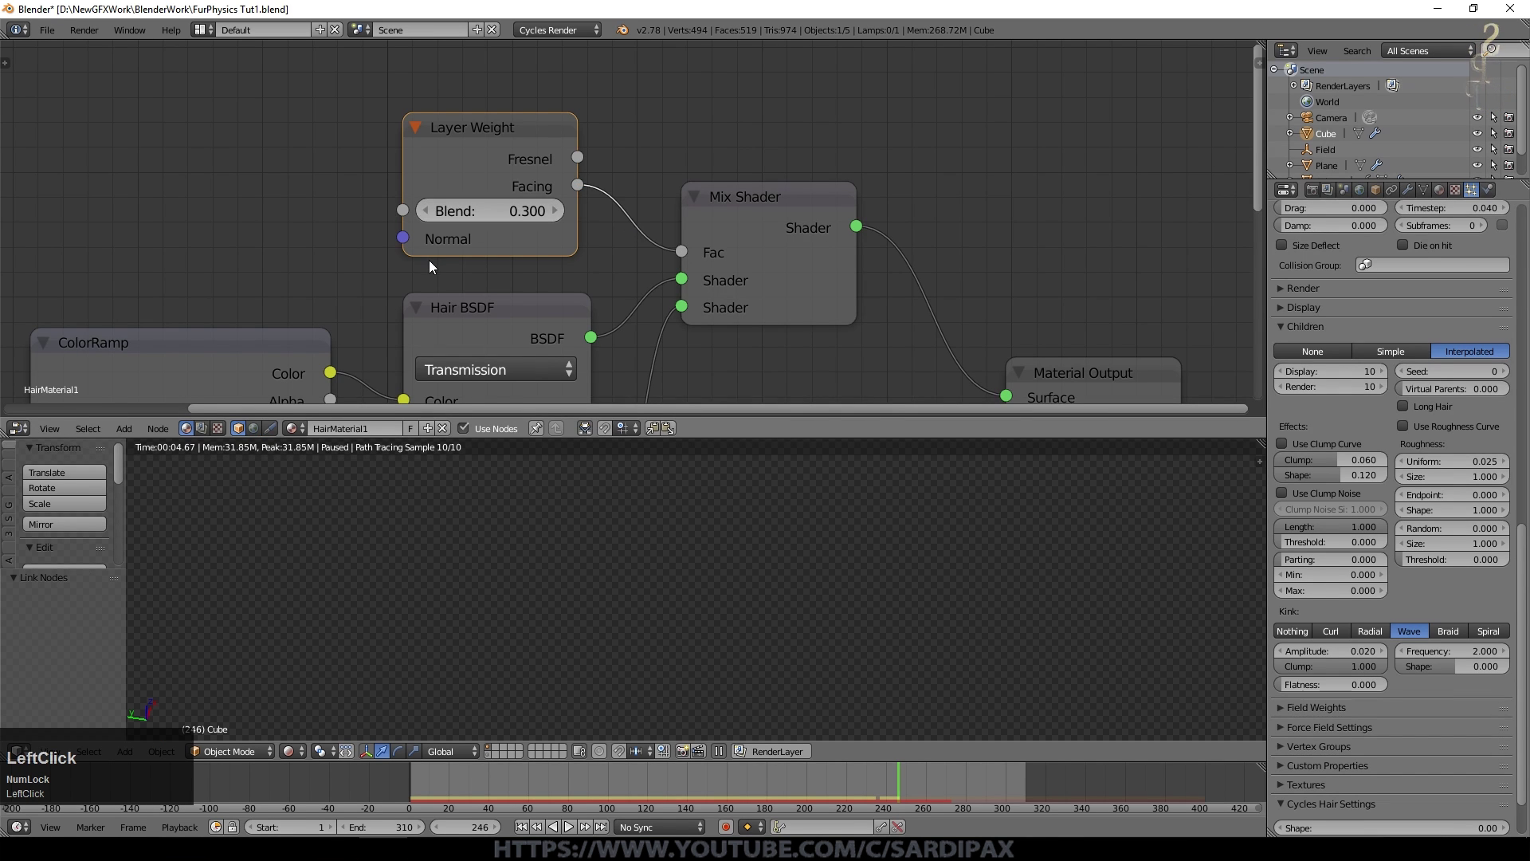
middle_click_drag(762, 212, 762, 223, "shift")
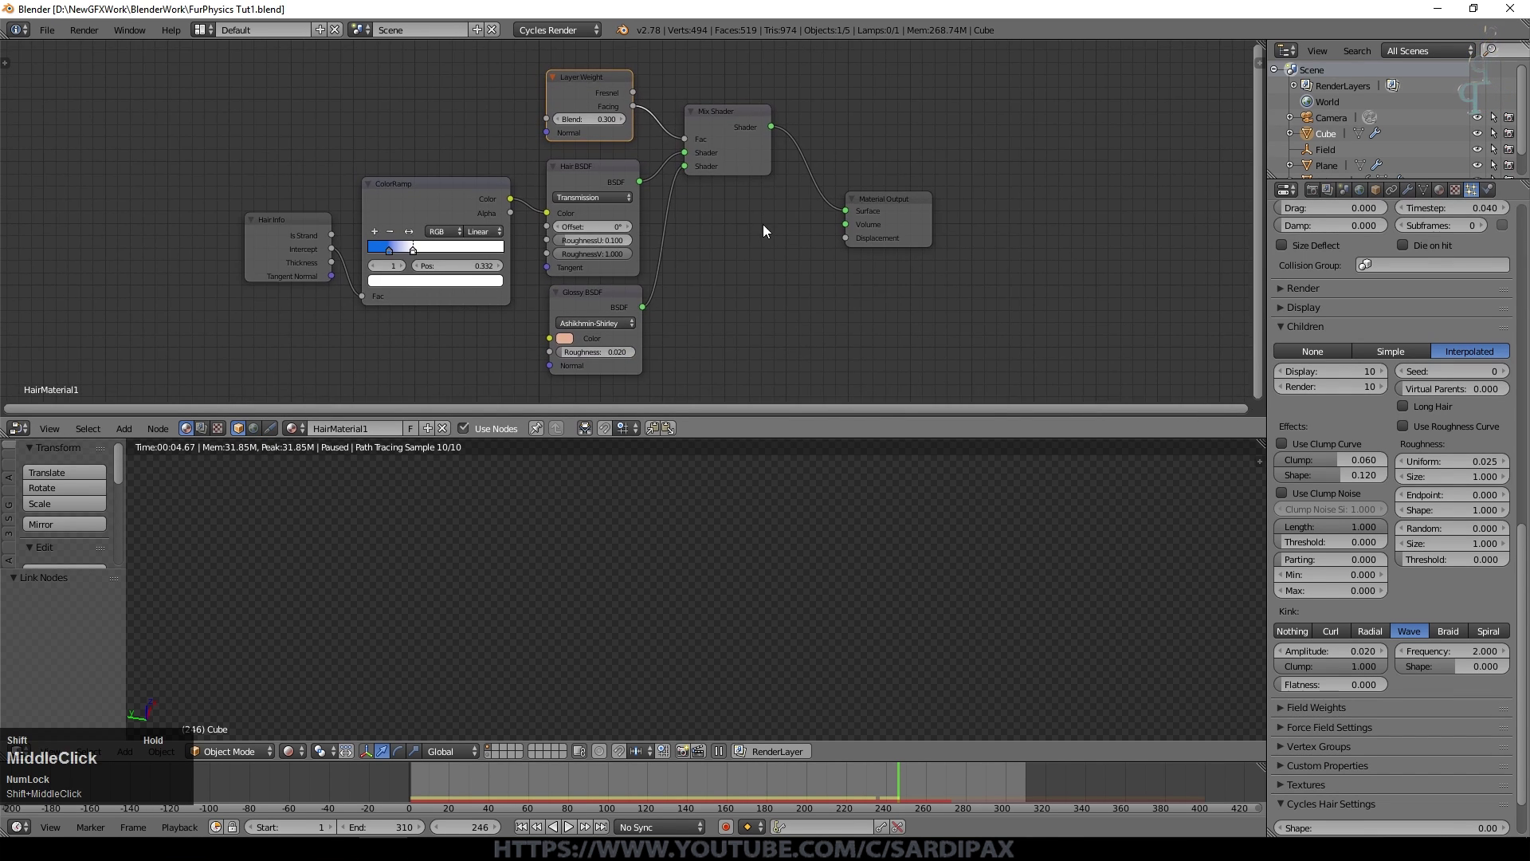
scroll(755, 236, "up", 4)
scroll(755, 236, "down", 1)
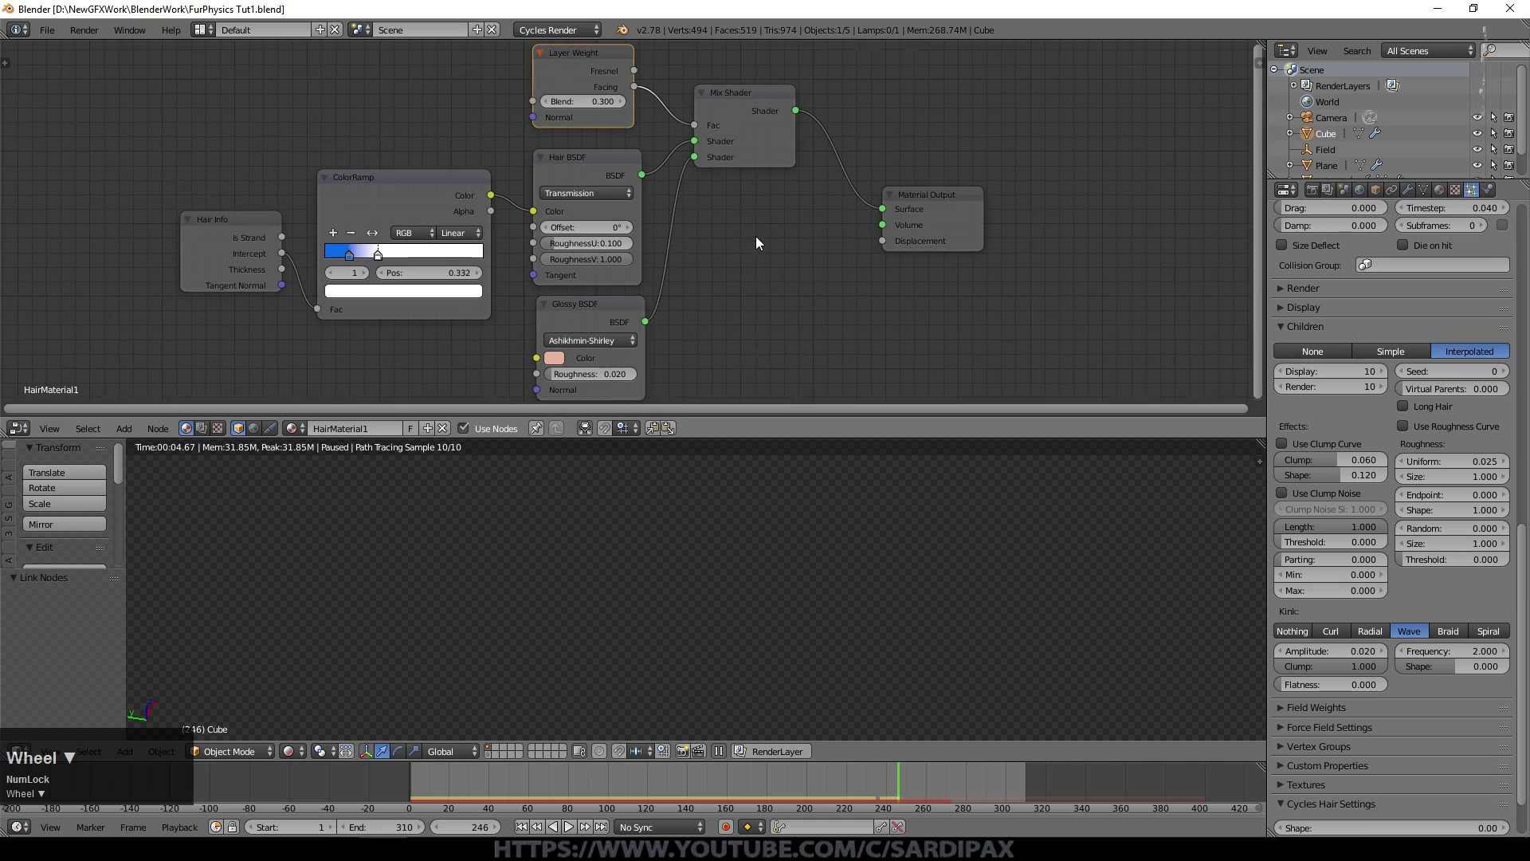
- Refresh the paused render preview, then move the ColorRamp's white stop to 0.991 and its blue stop to 0.805 and resume rendering
left_click(720, 750)
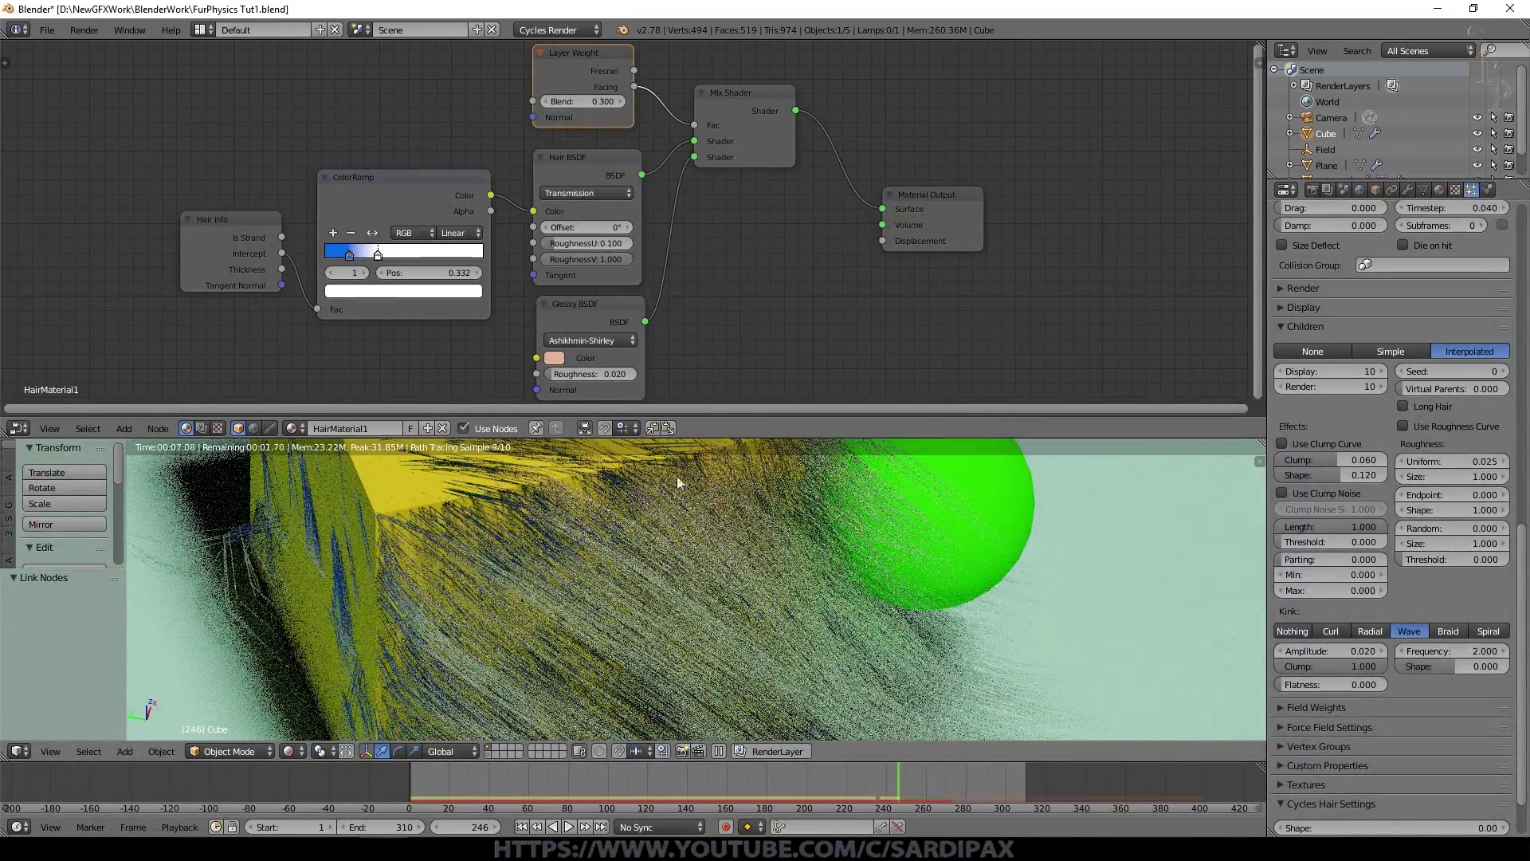
left_click(719, 751)
left_click_drag(378, 254, 483, 256)
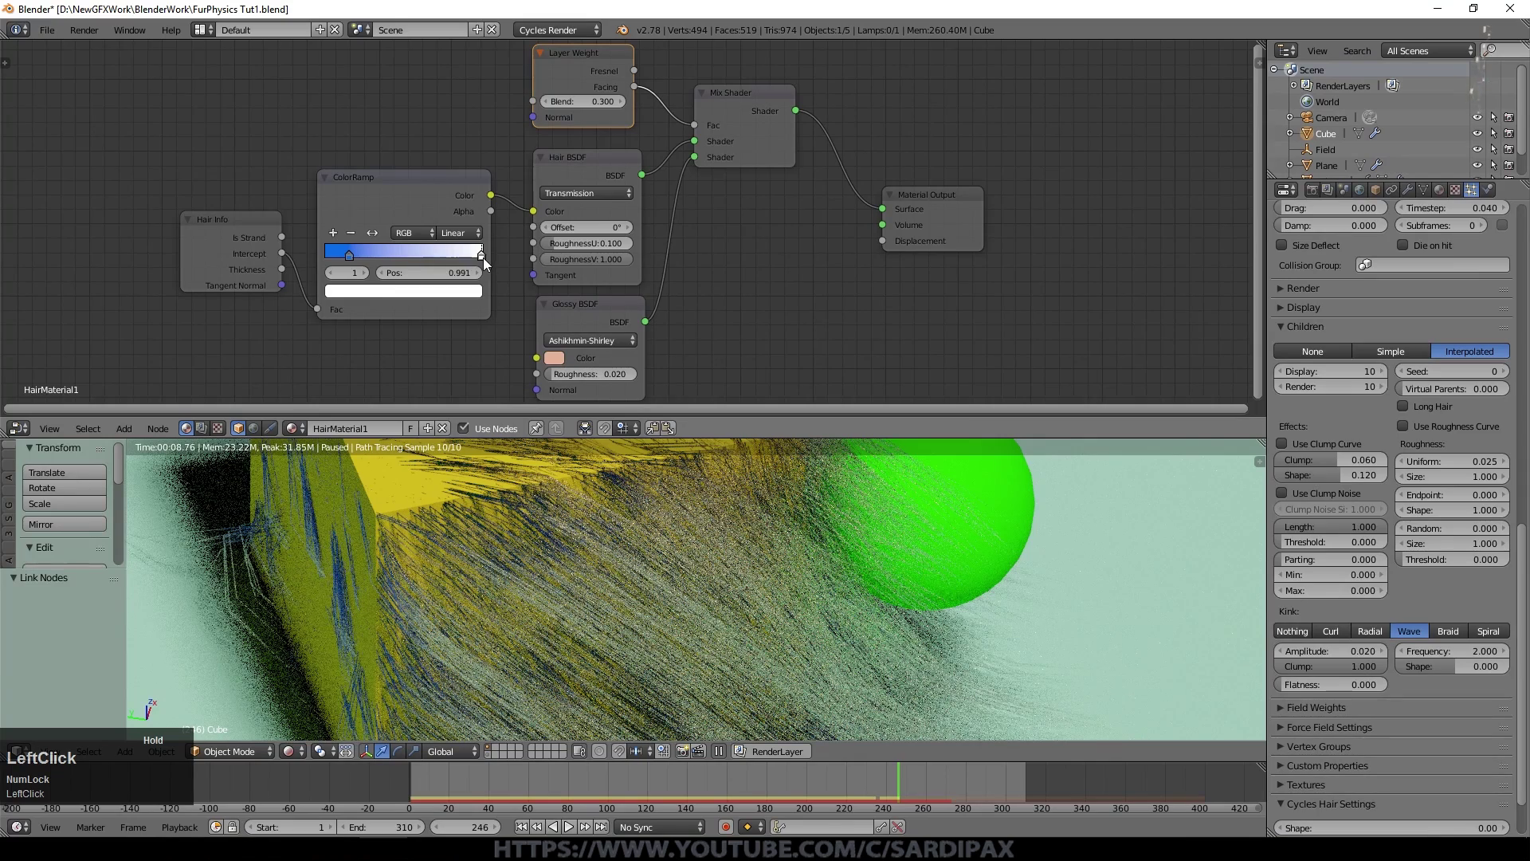
left_click_drag(350, 255, 452, 255)
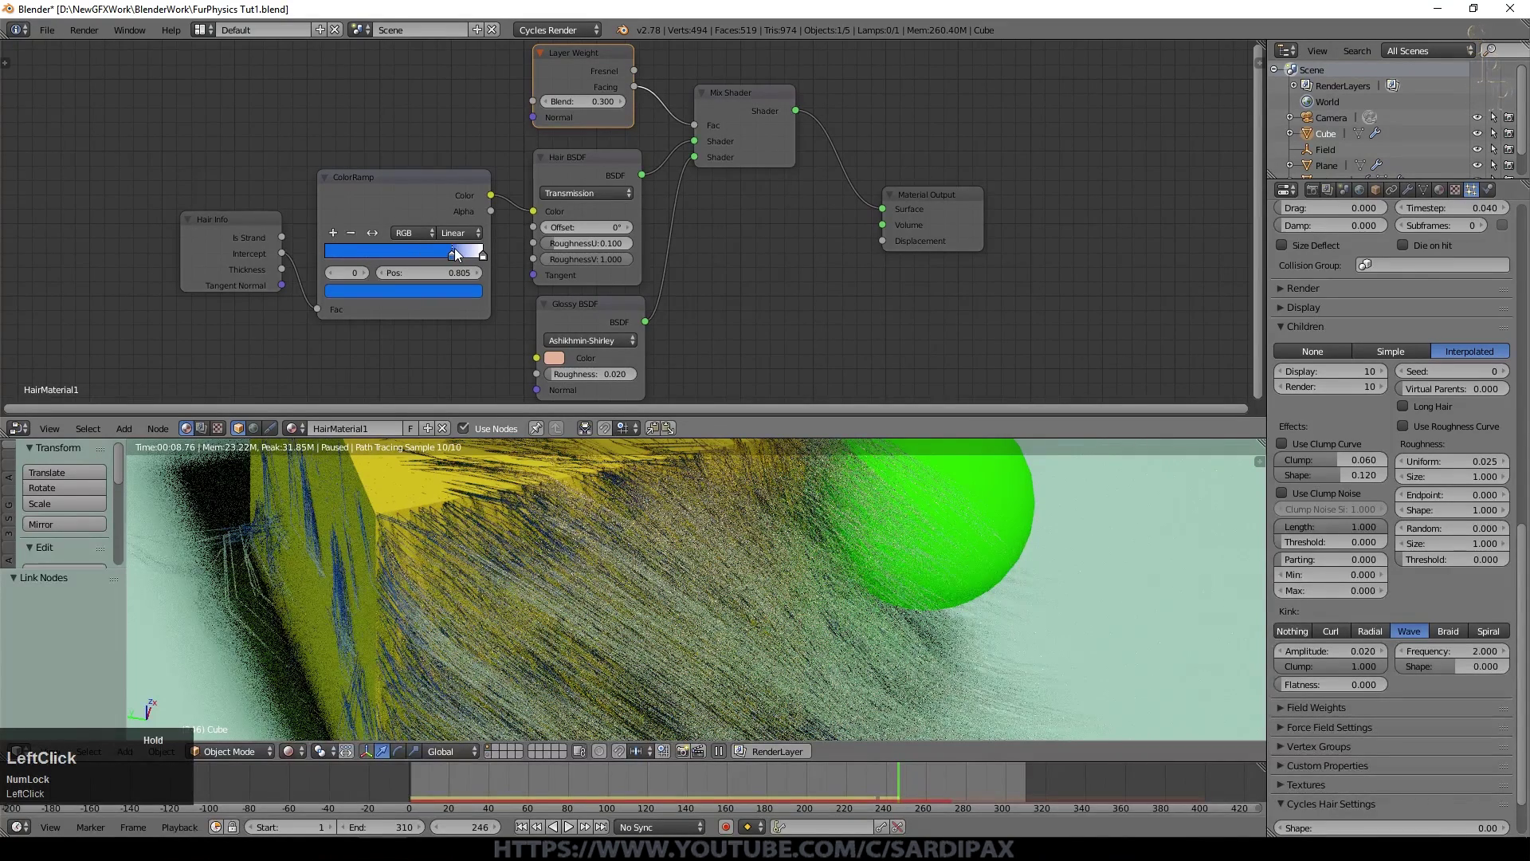
left_click(720, 749)
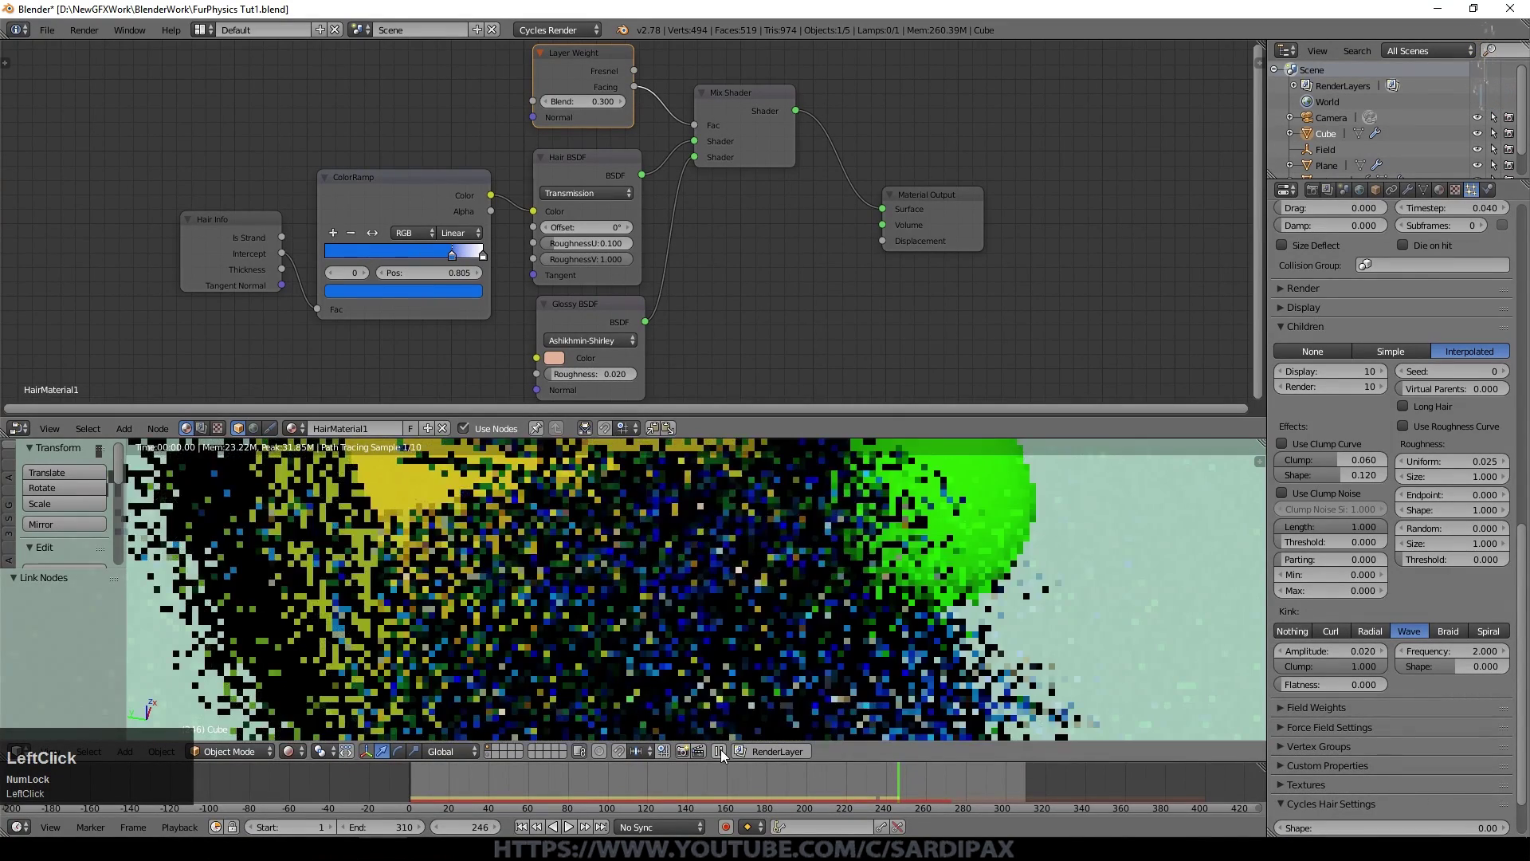
scroll(800, 658, "down", 5)
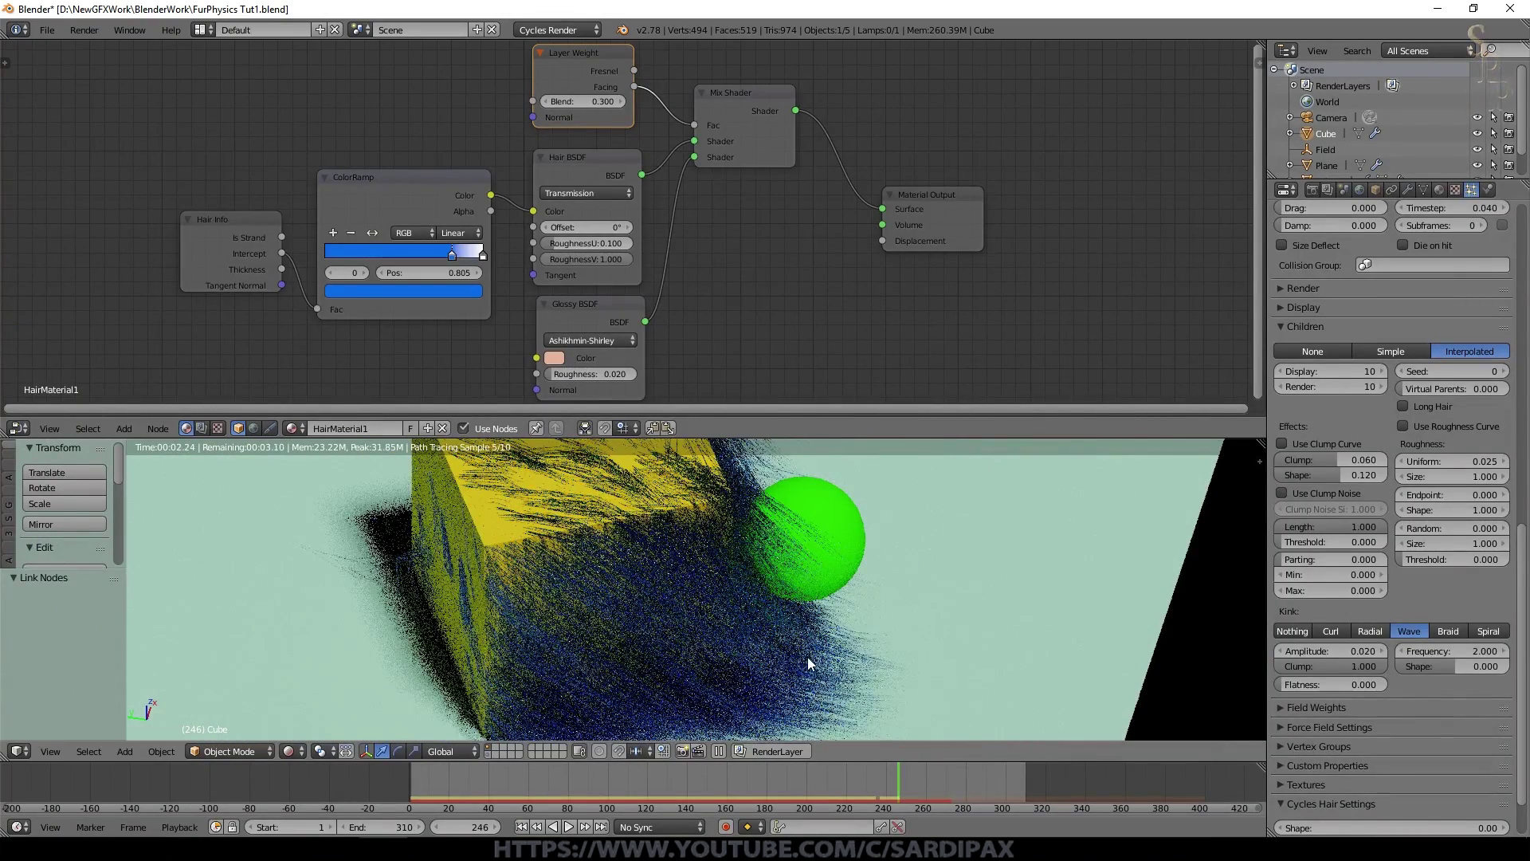
- Add a crimson color stop at position 0.000 of the ColorRamp and move the blue stop to 0.405
left_click(333, 232)
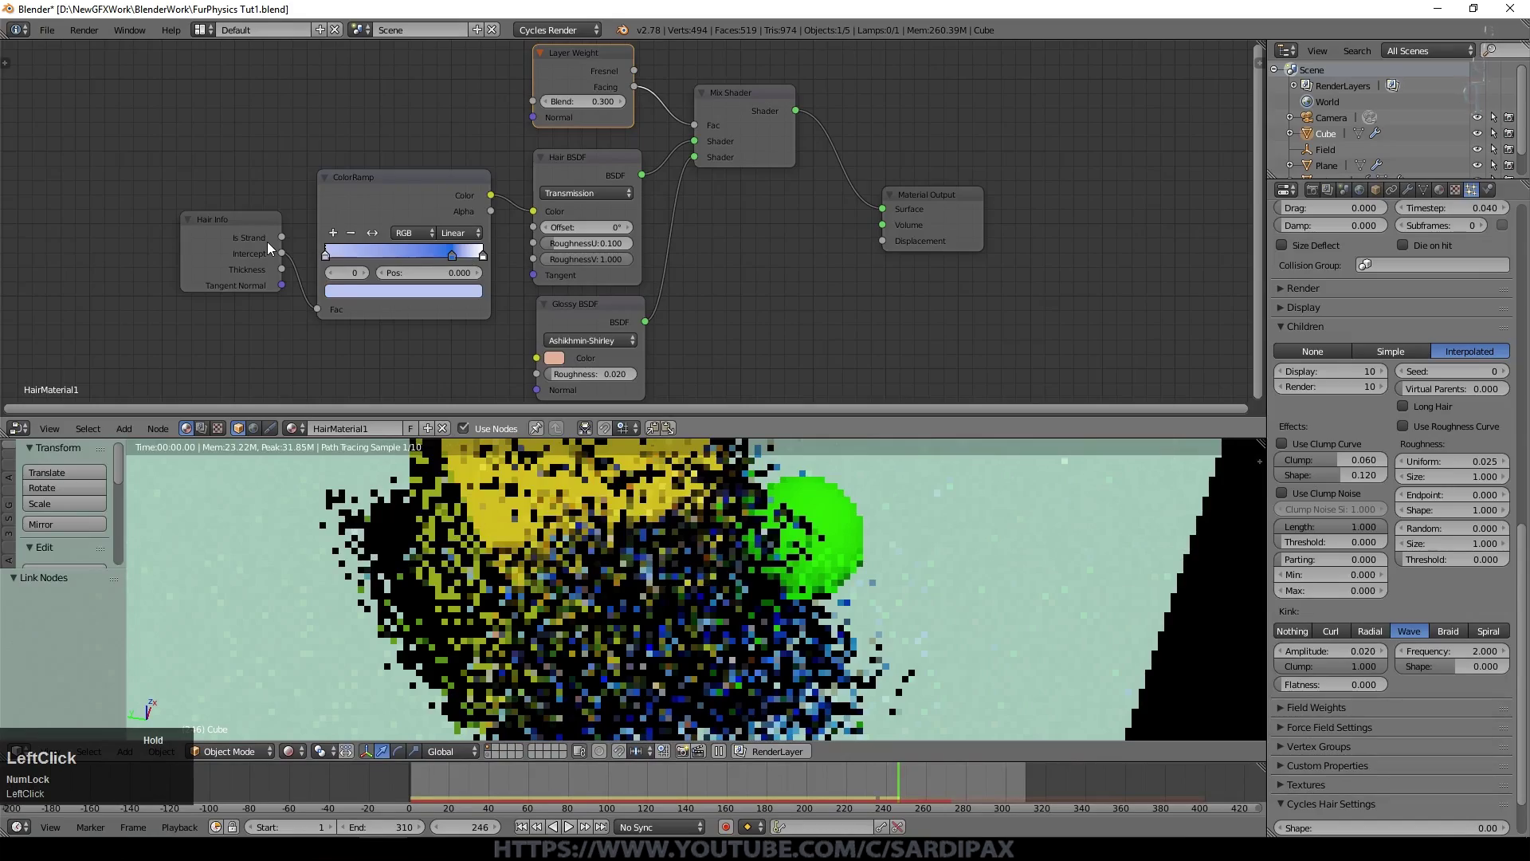
left_click(357, 290)
left_click(391, 183)
left_click_drag(468, 254, 389, 253)
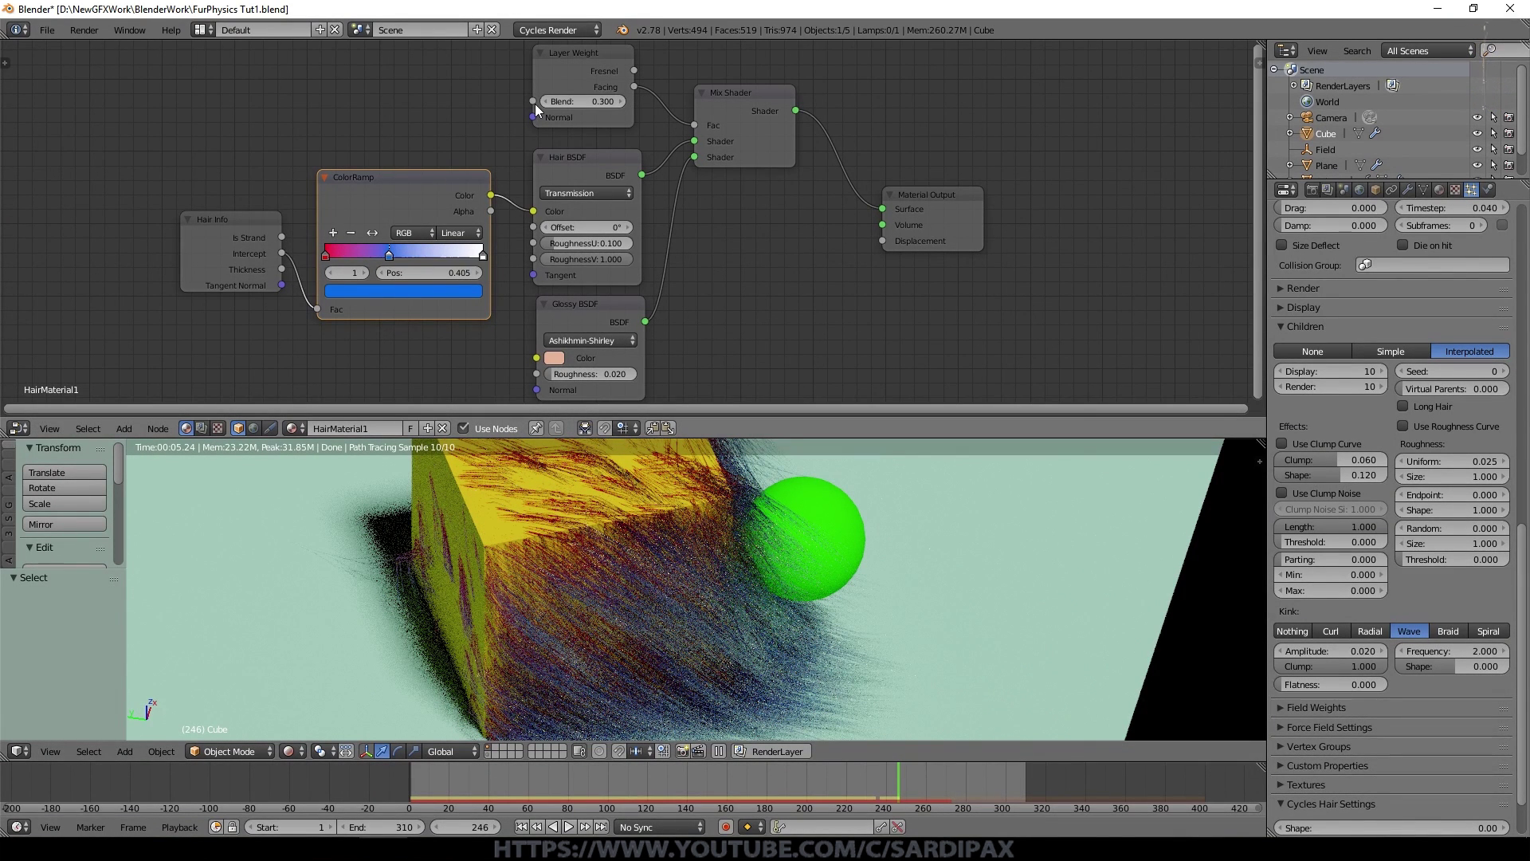
- Set the Layer Weight's Blend to 0.100 and the Glossy BSDF's roughness to 0.100
left_click(609, 101)
left_click_drag(609, 101, 542, 102)
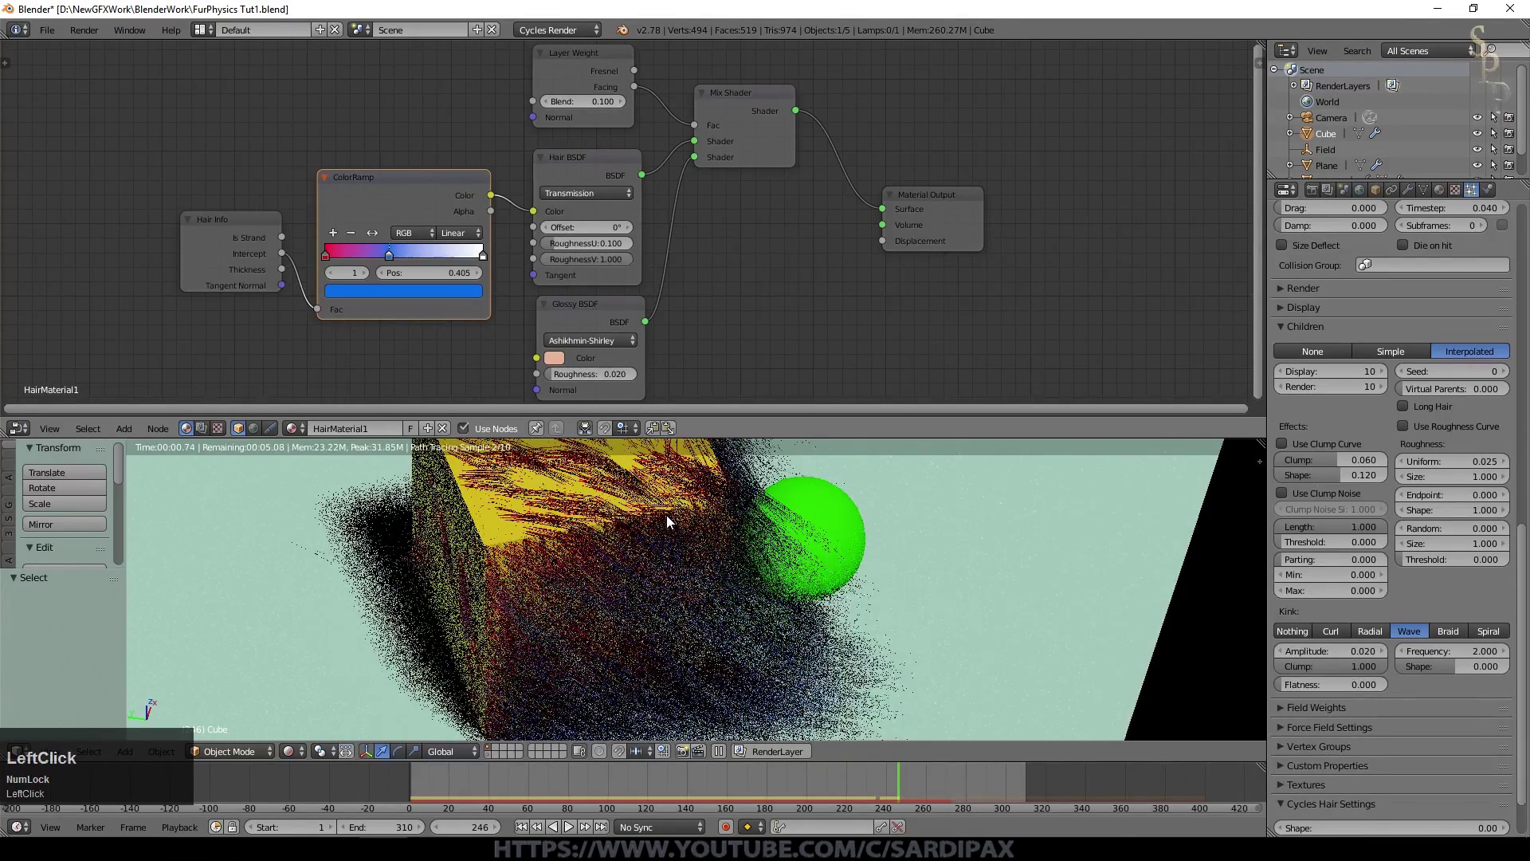
left_click(597, 374)
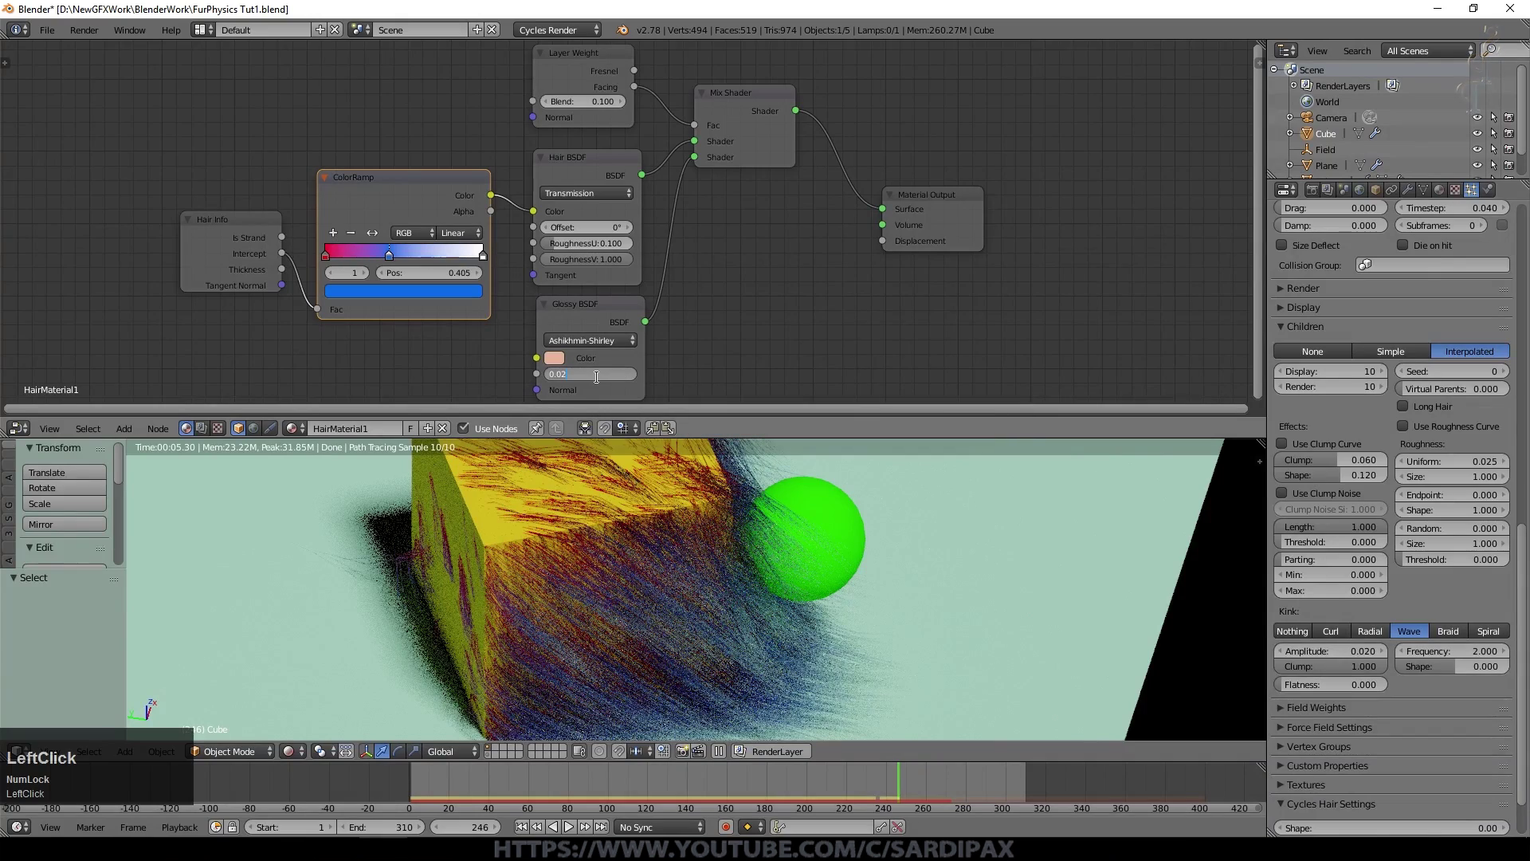
type("100")
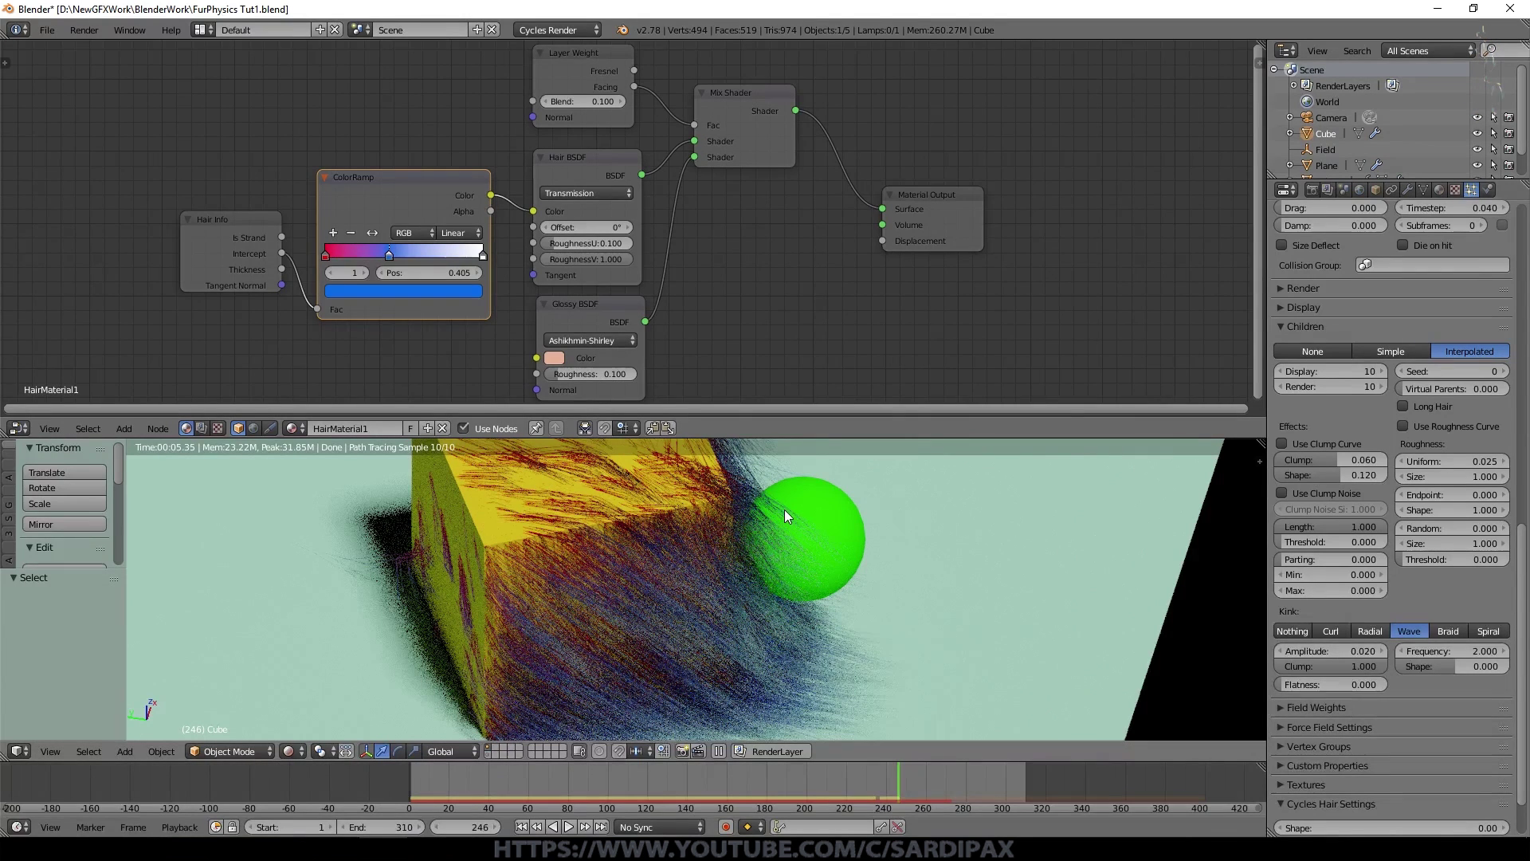
- Enlarge the 3D viewport by shrinking the node editor, and set the Cycles preview samples to 50
left_click_drag(811, 437, 815, 271)
scroll(851, 472, "up", 2)
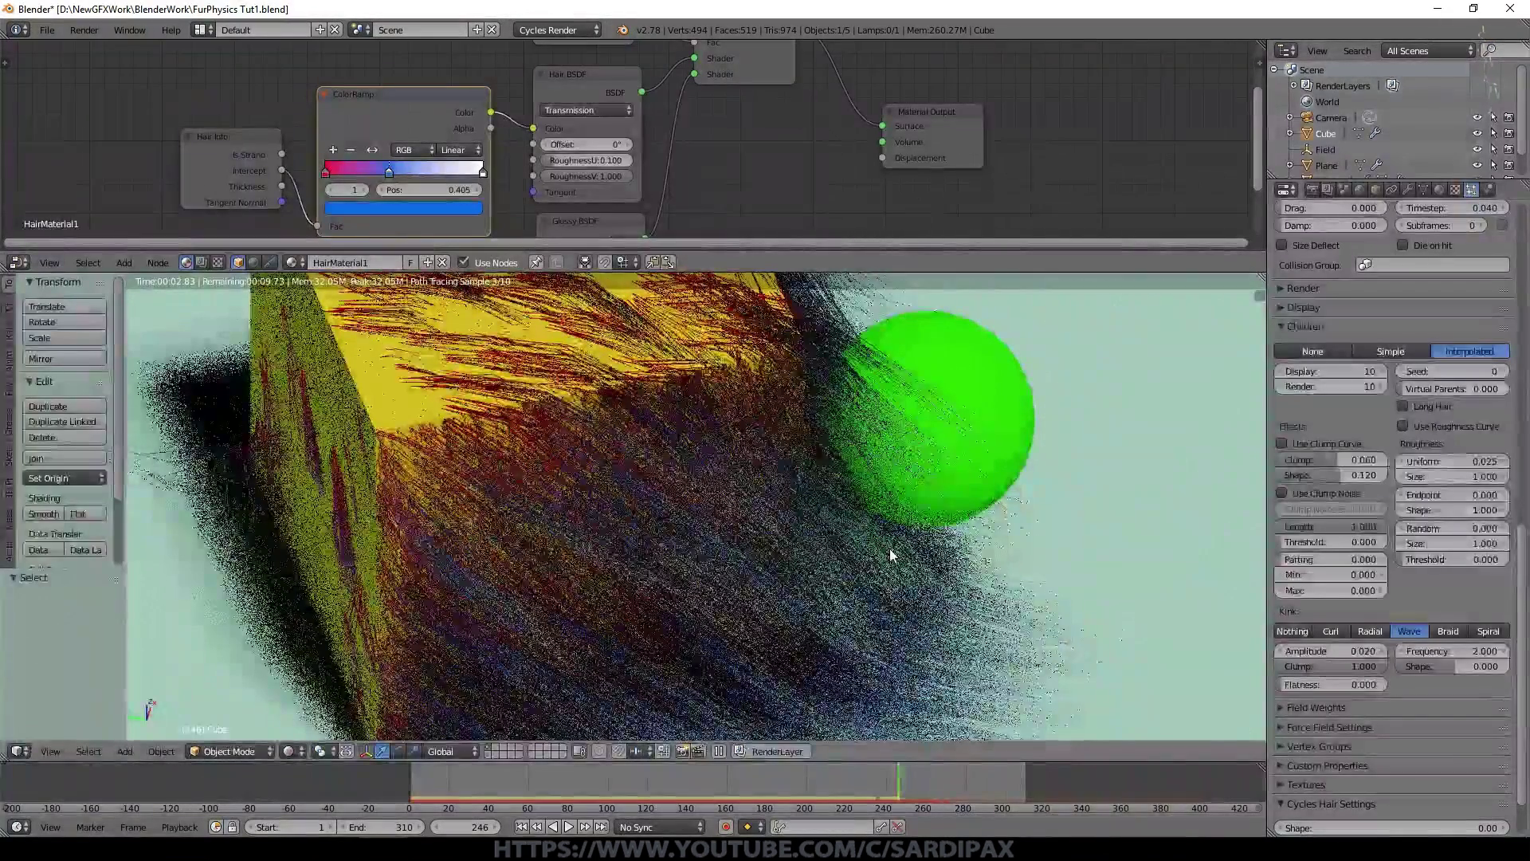
left_click(1312, 189)
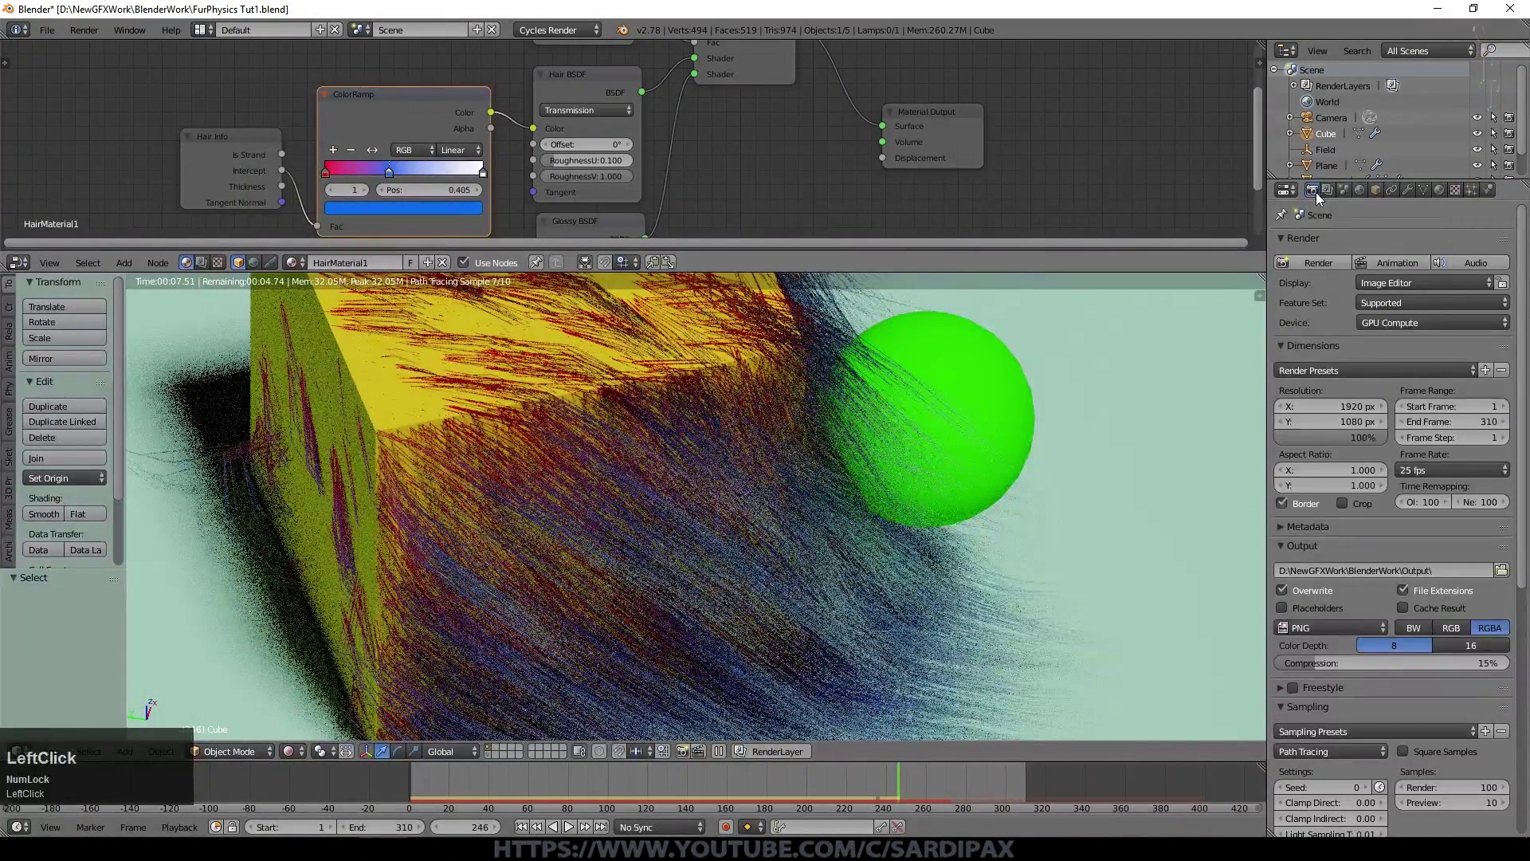
left_click(1448, 803)
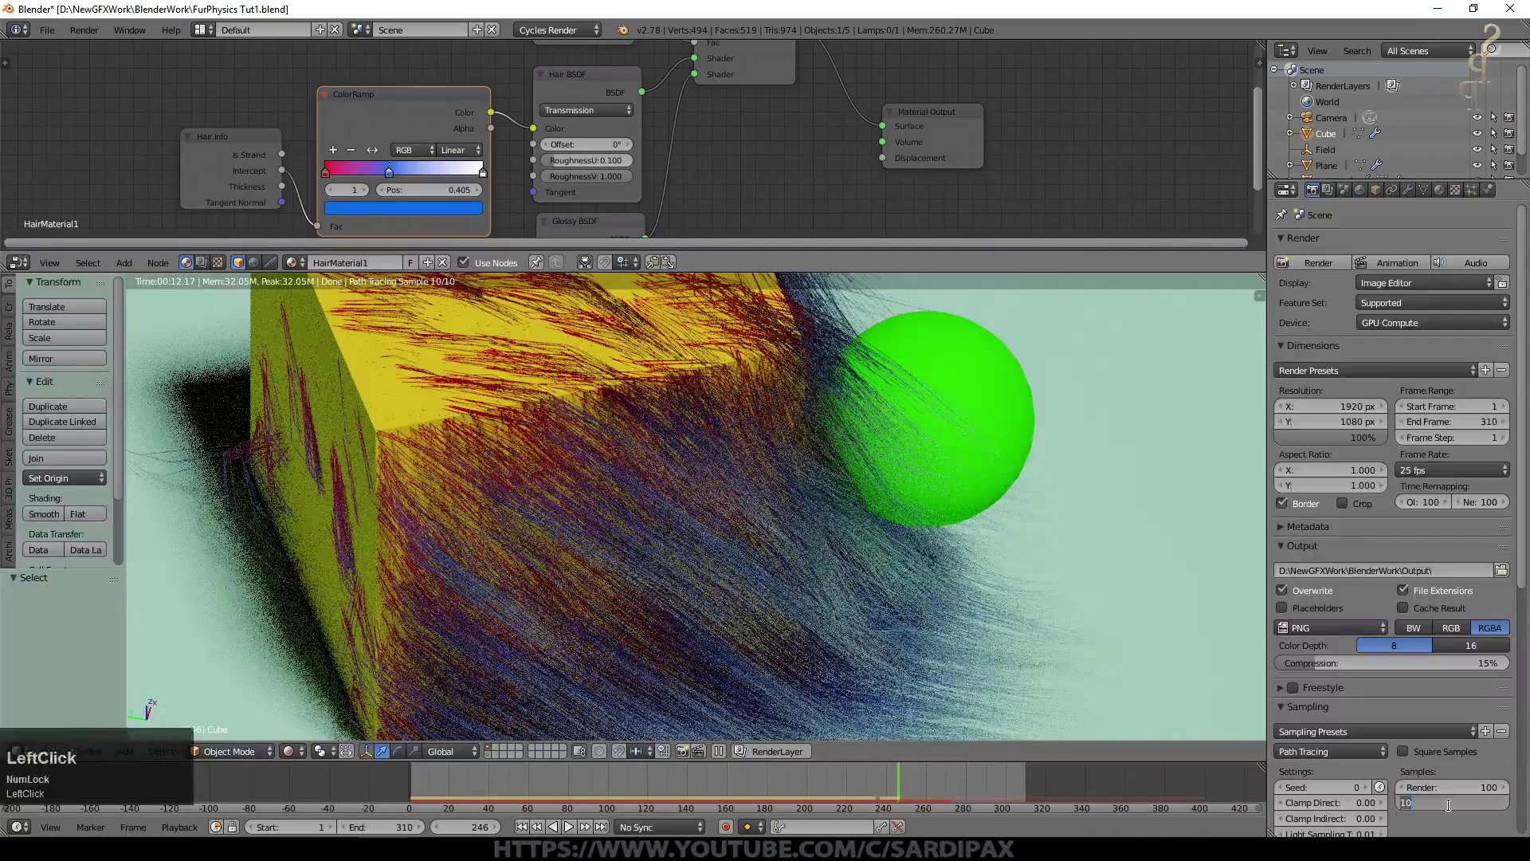
type("50")
key("Return")
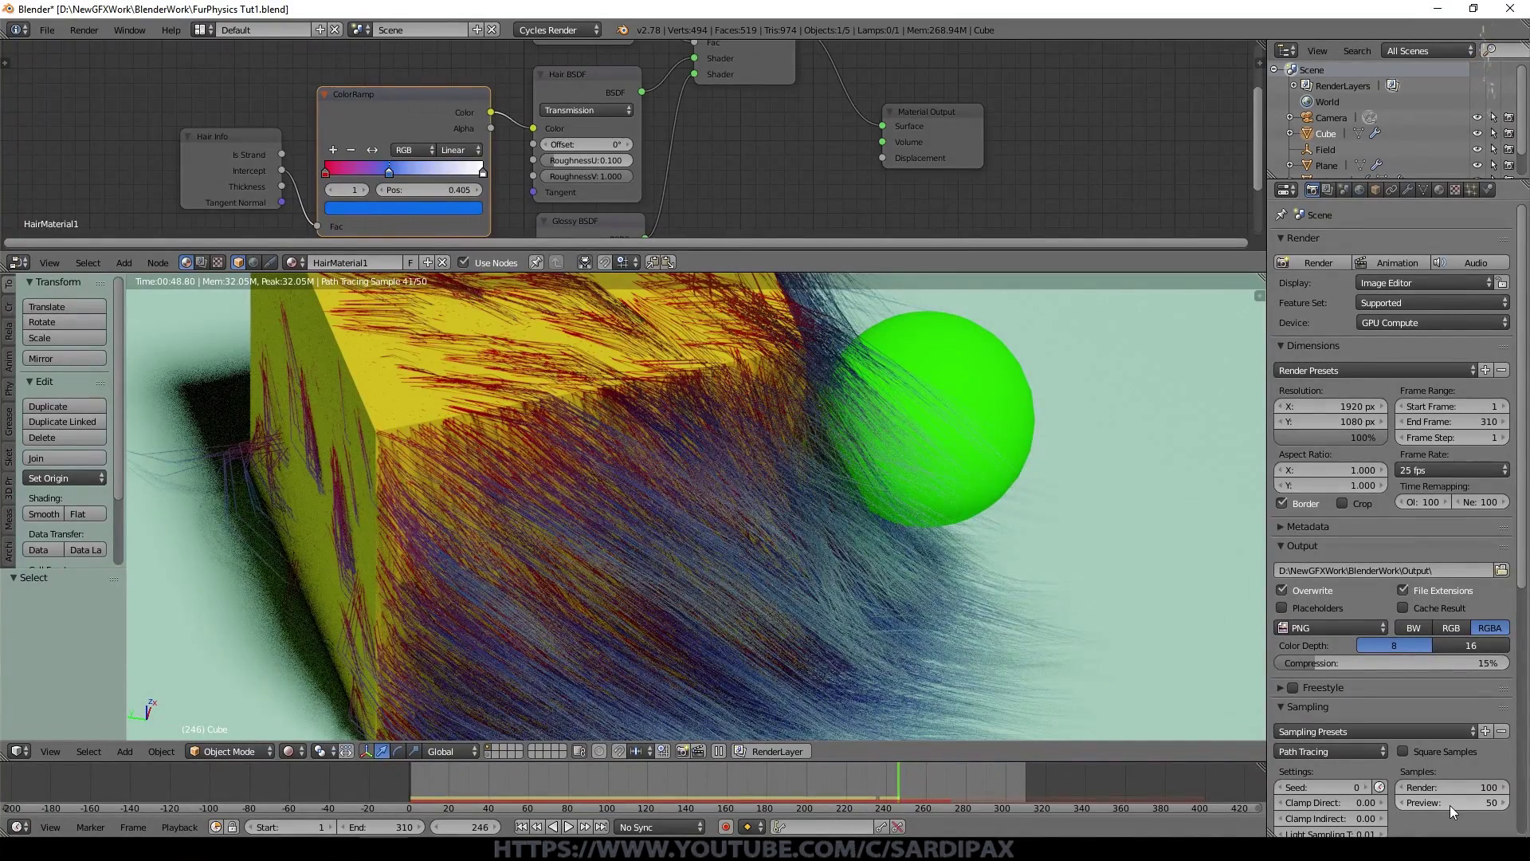